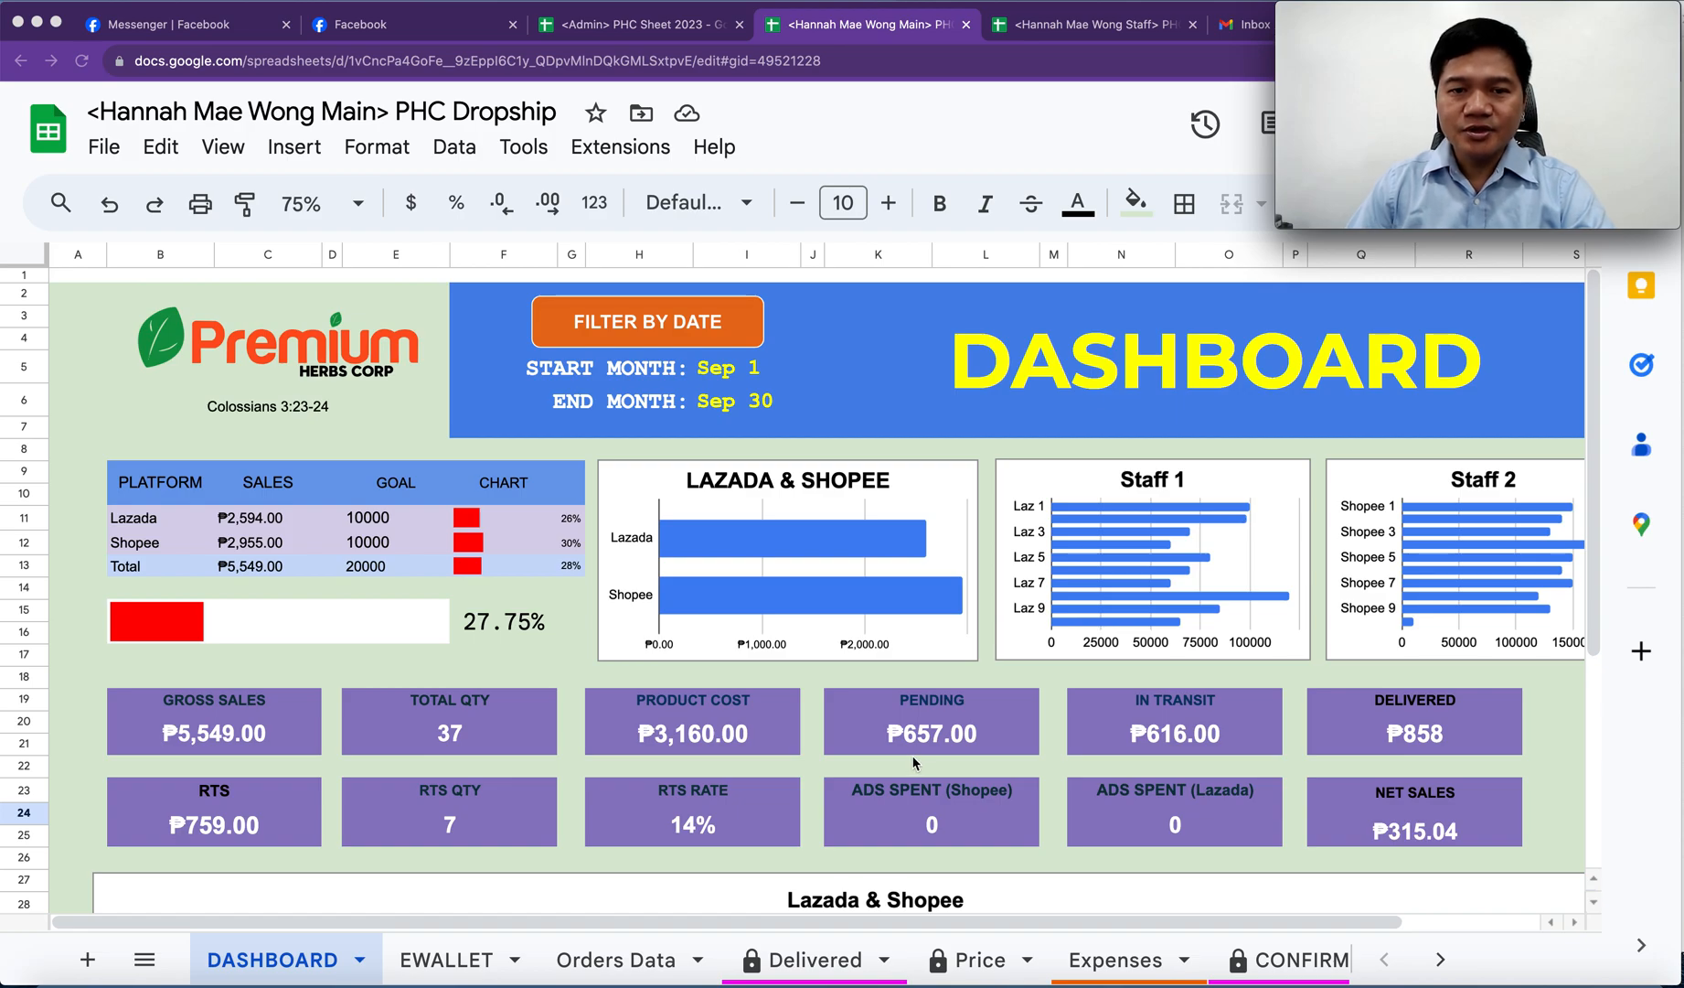
- Set the Lazada sales goal in the platform table to 20000
{"action": "left_click", "coordinate": [379, 525]}
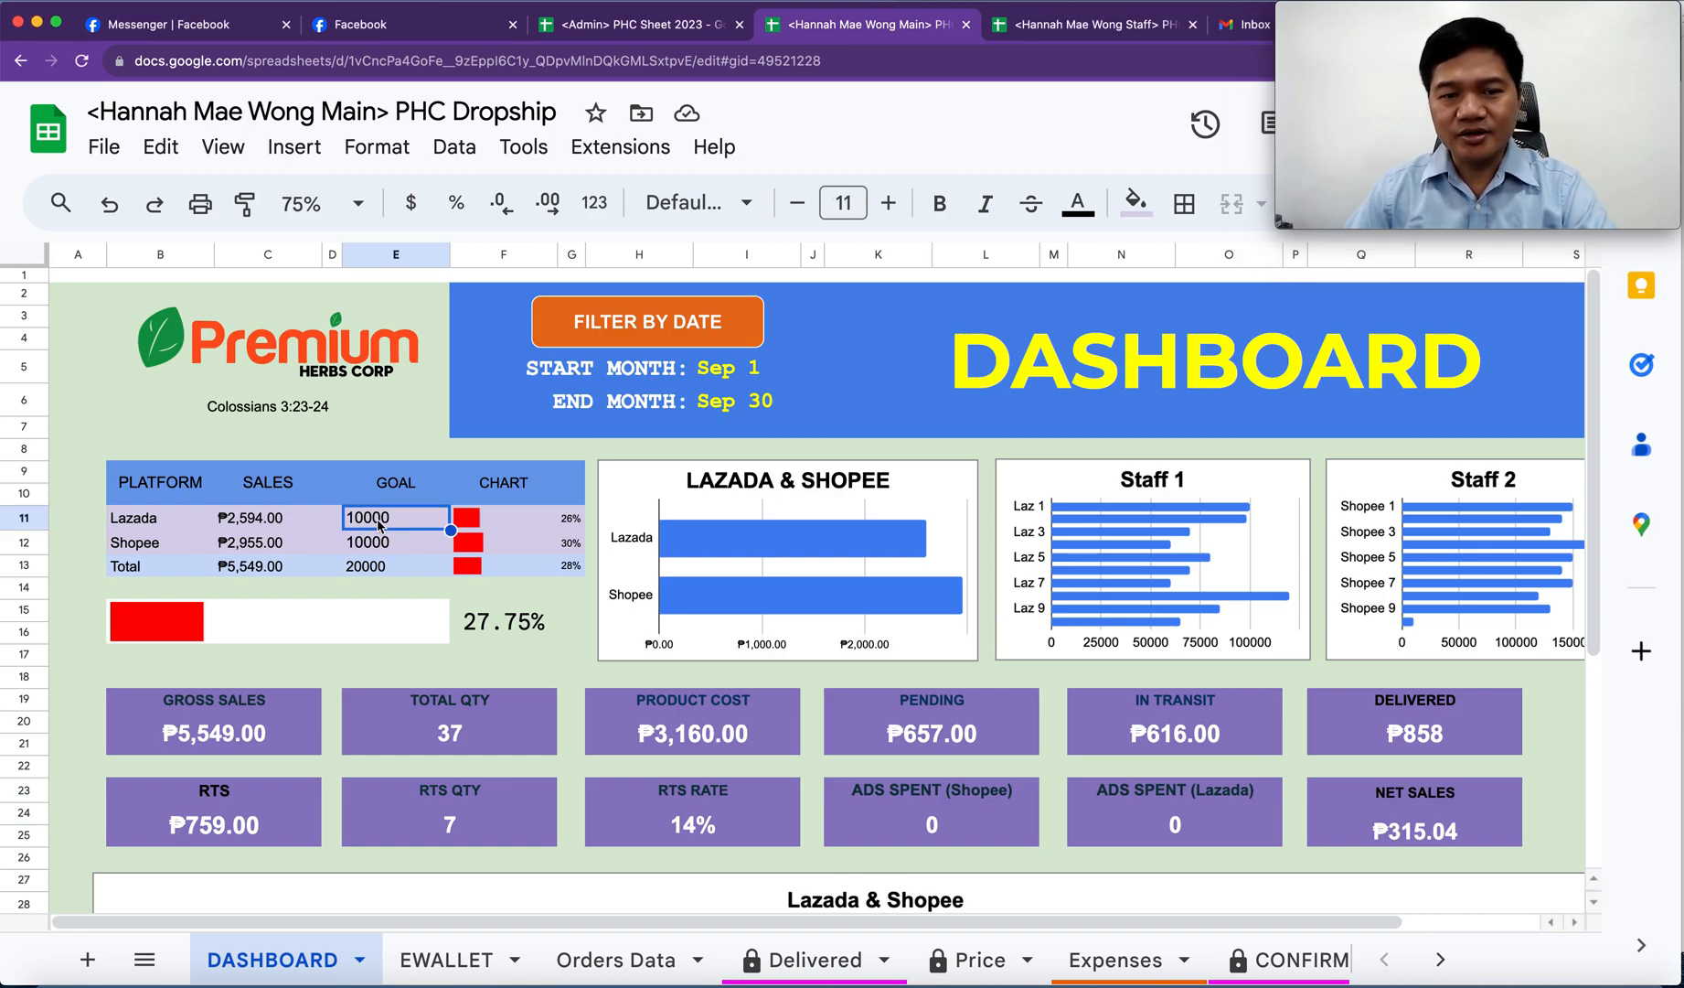
{"action": "double_click", "coordinate": [379, 523]}
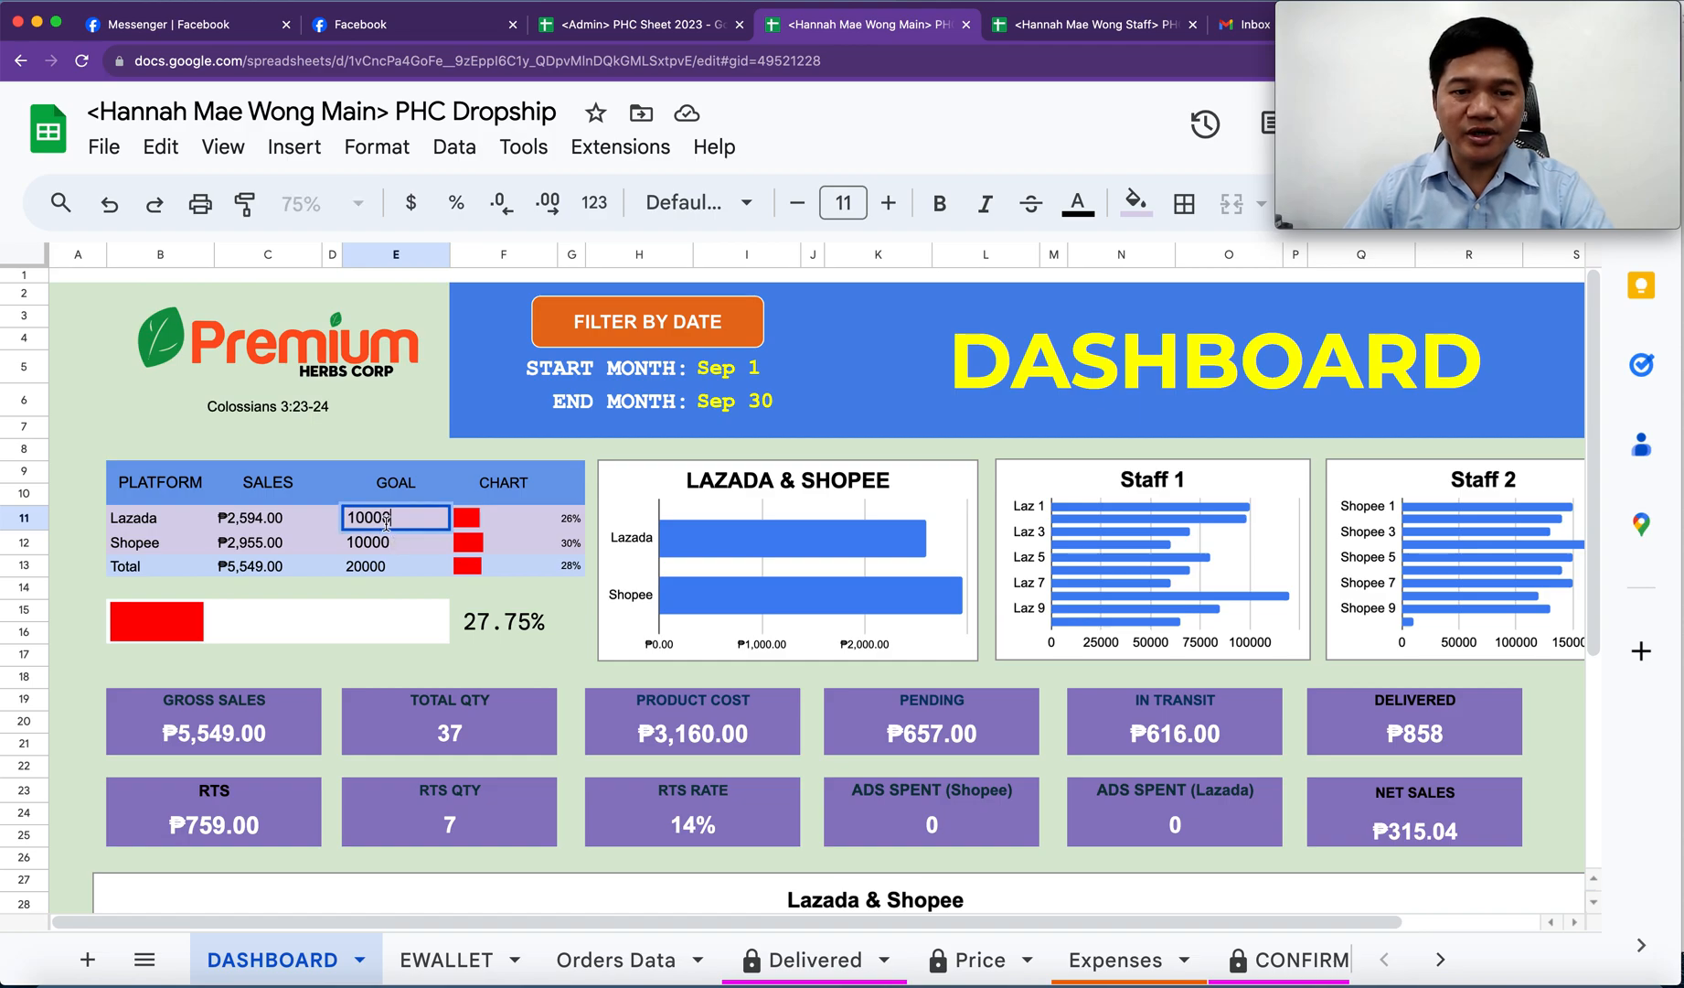
{"action": "left_click", "coordinate": [352, 518]}
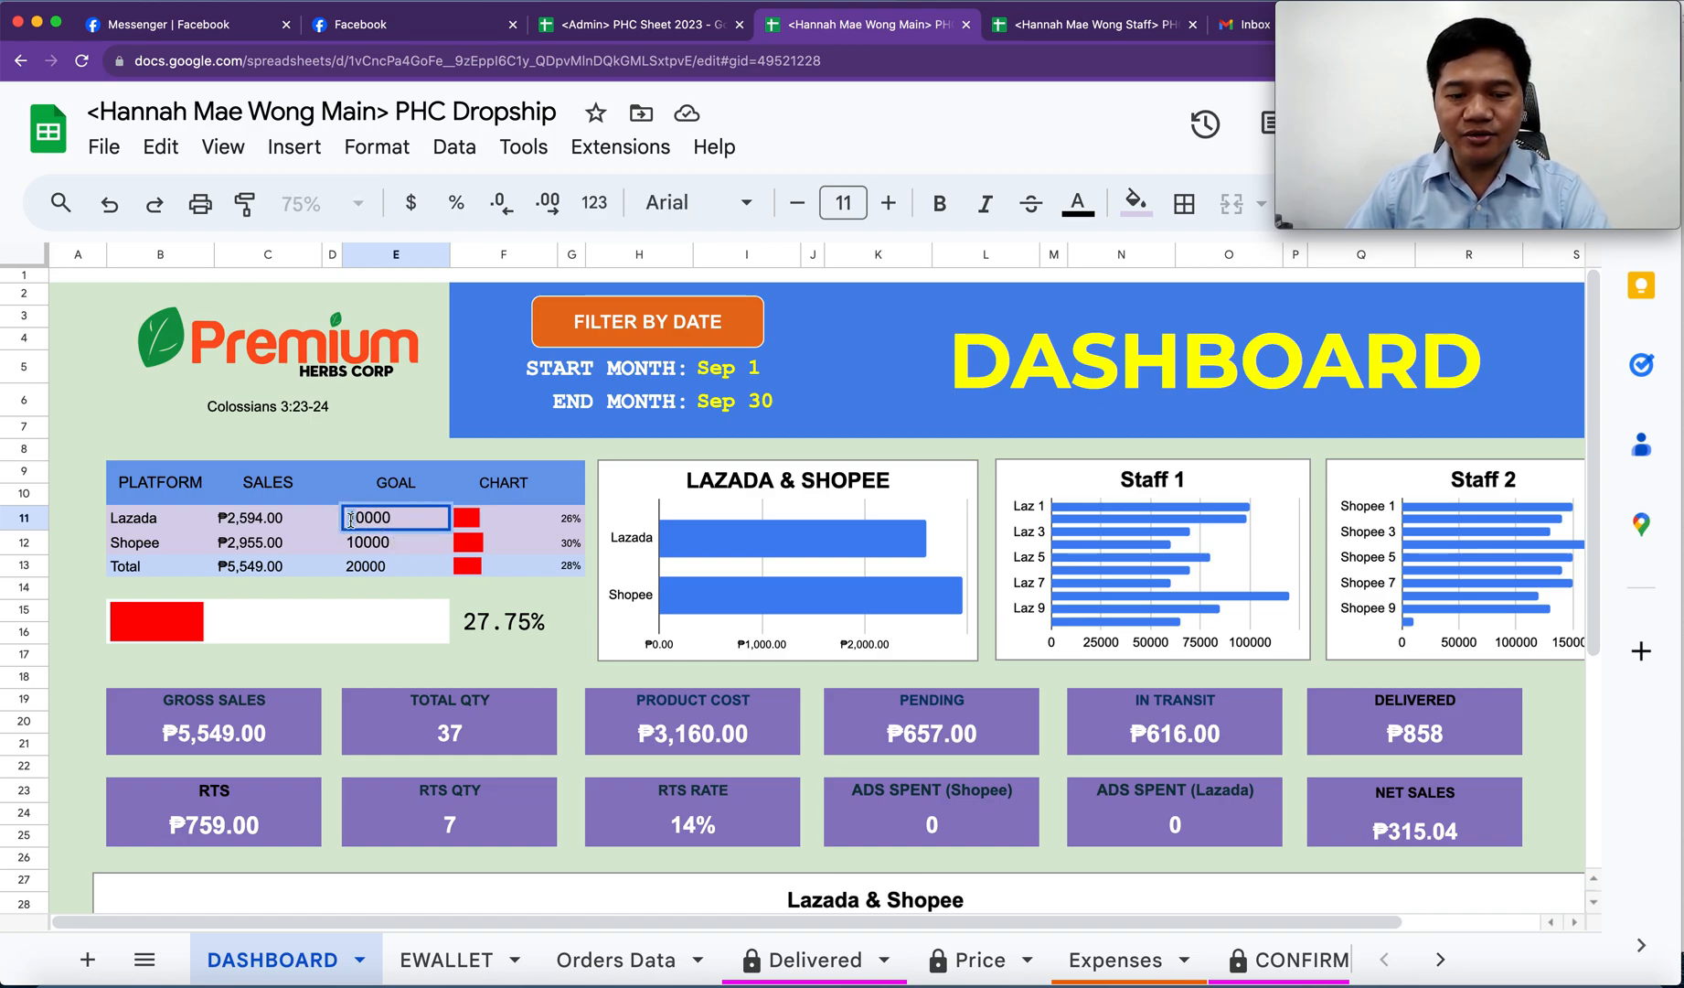
{"action": "key", "text": "Delete"}
{"action": "type", "text": "2"}
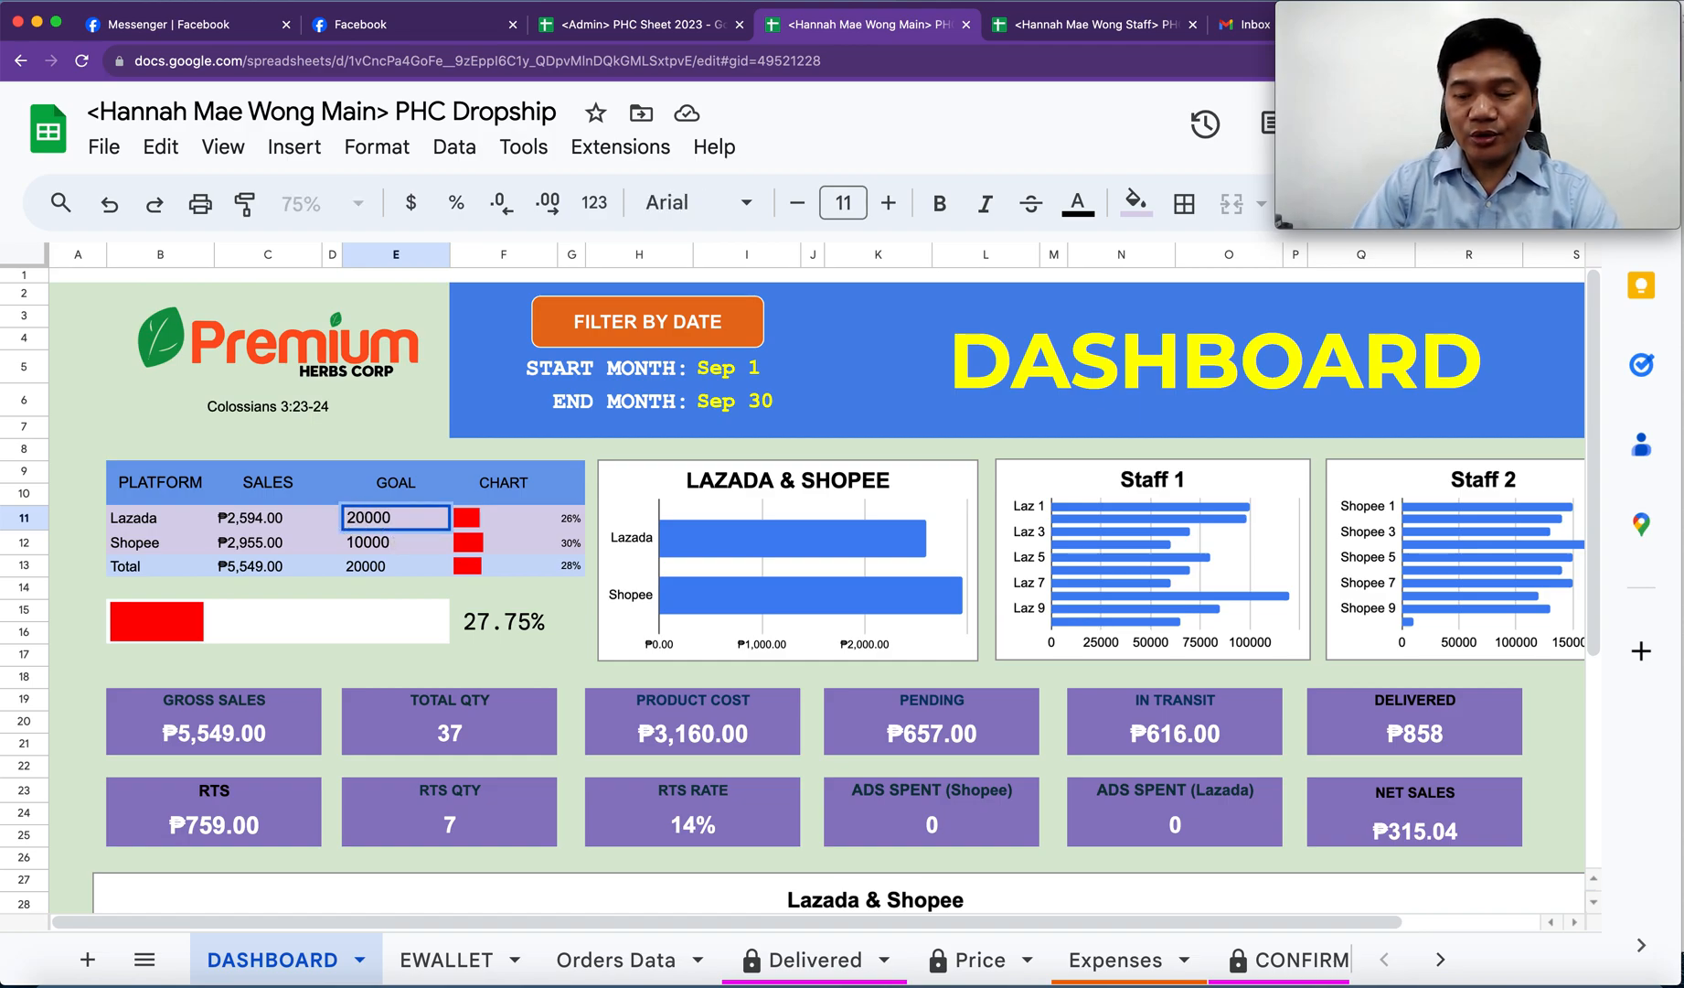
{"action": "key", "text": "Return"}
{"action": "left_click", "coordinate": [353, 518]}
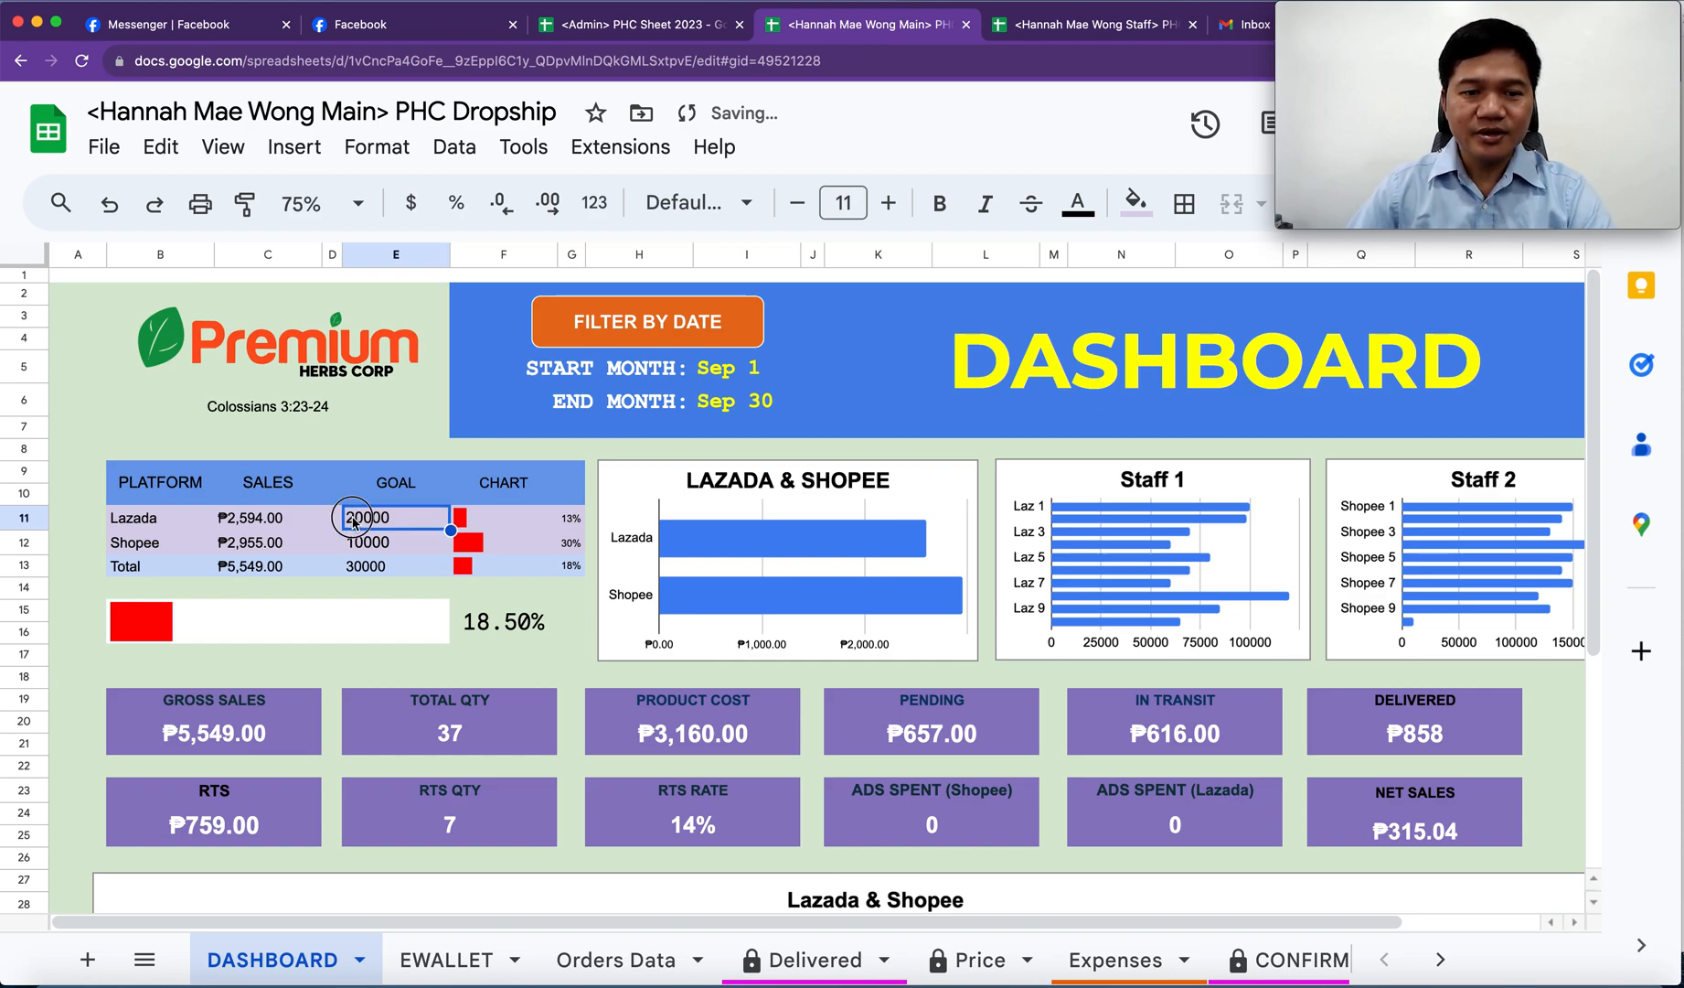
{"action": "double_click", "coordinate": [353, 518]}
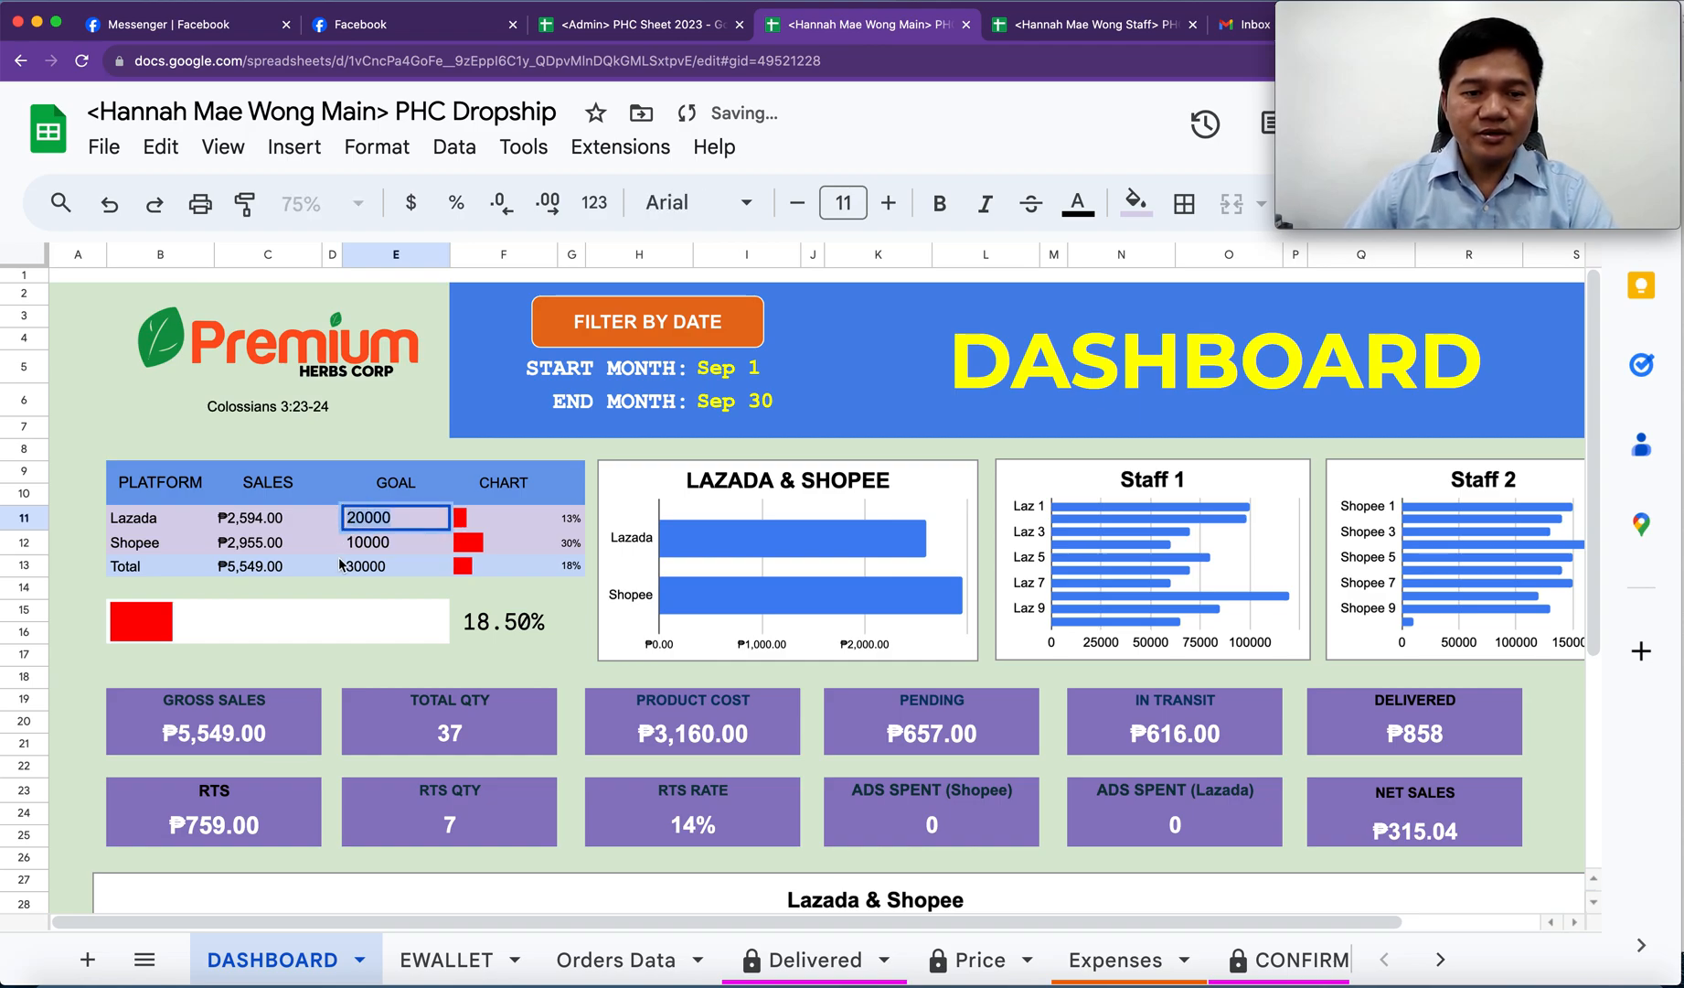
{"action": "left_click", "coordinate": [295, 620]}
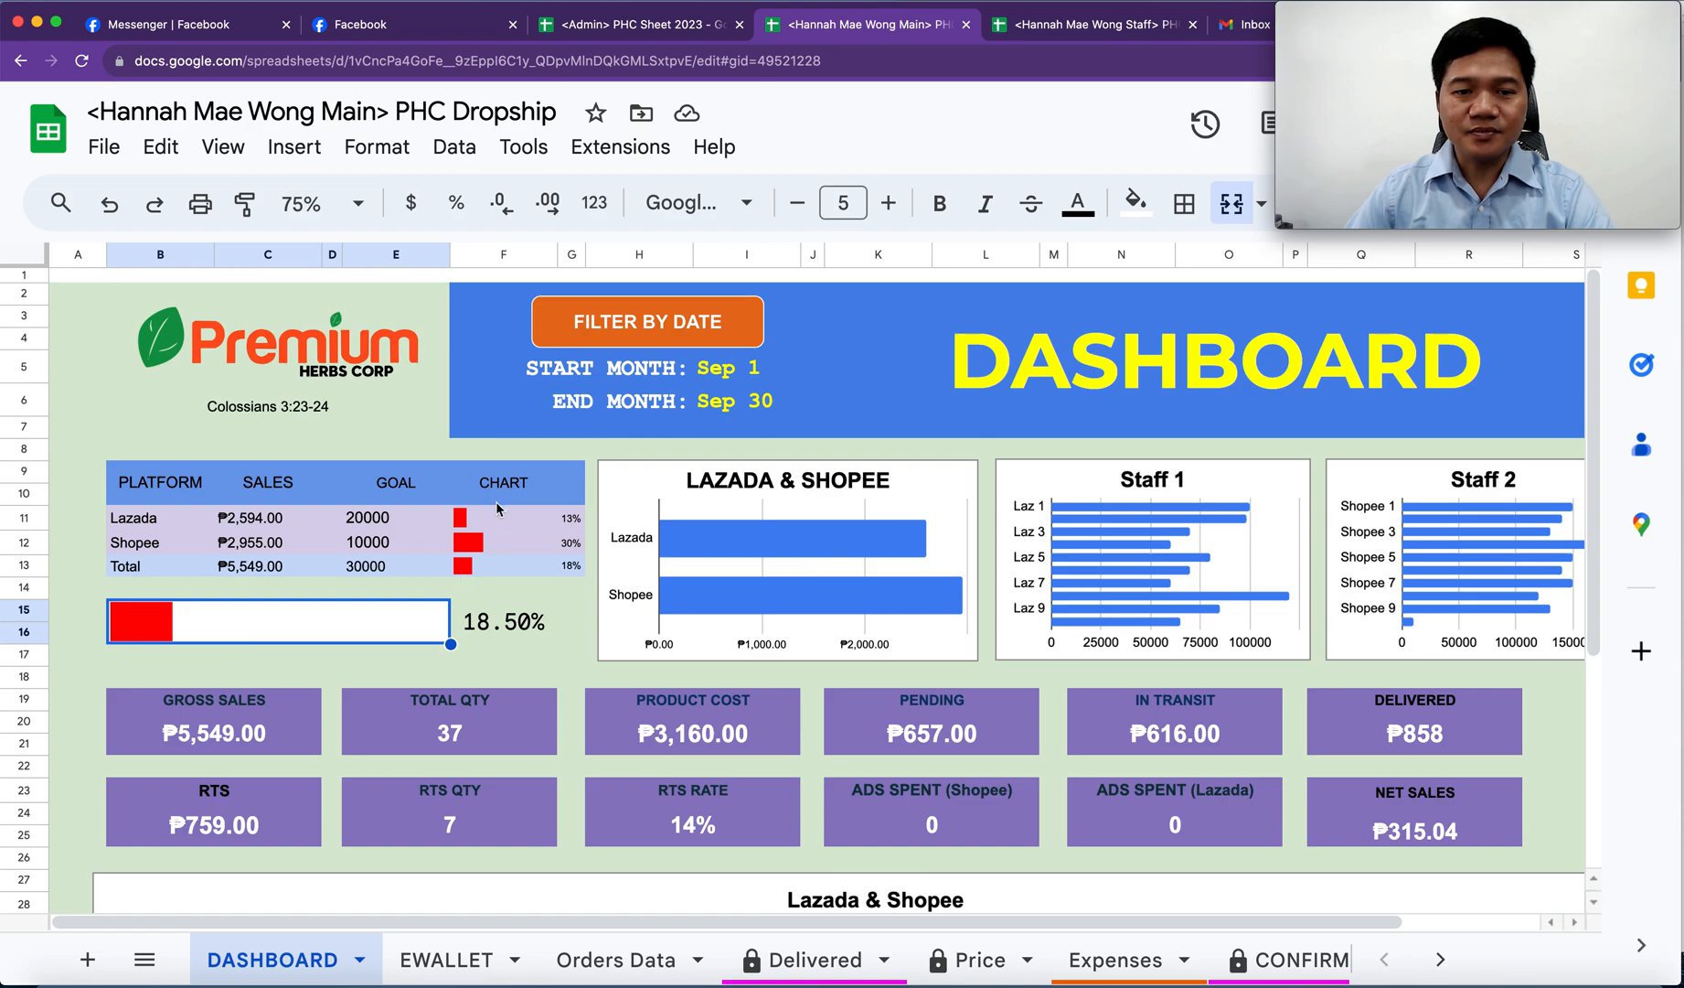
- Set the Lazada sales goal in the platform table to 50000
{"action": "left_click", "coordinate": [369, 573]}
{"action": "double_click", "coordinate": [360, 517]}
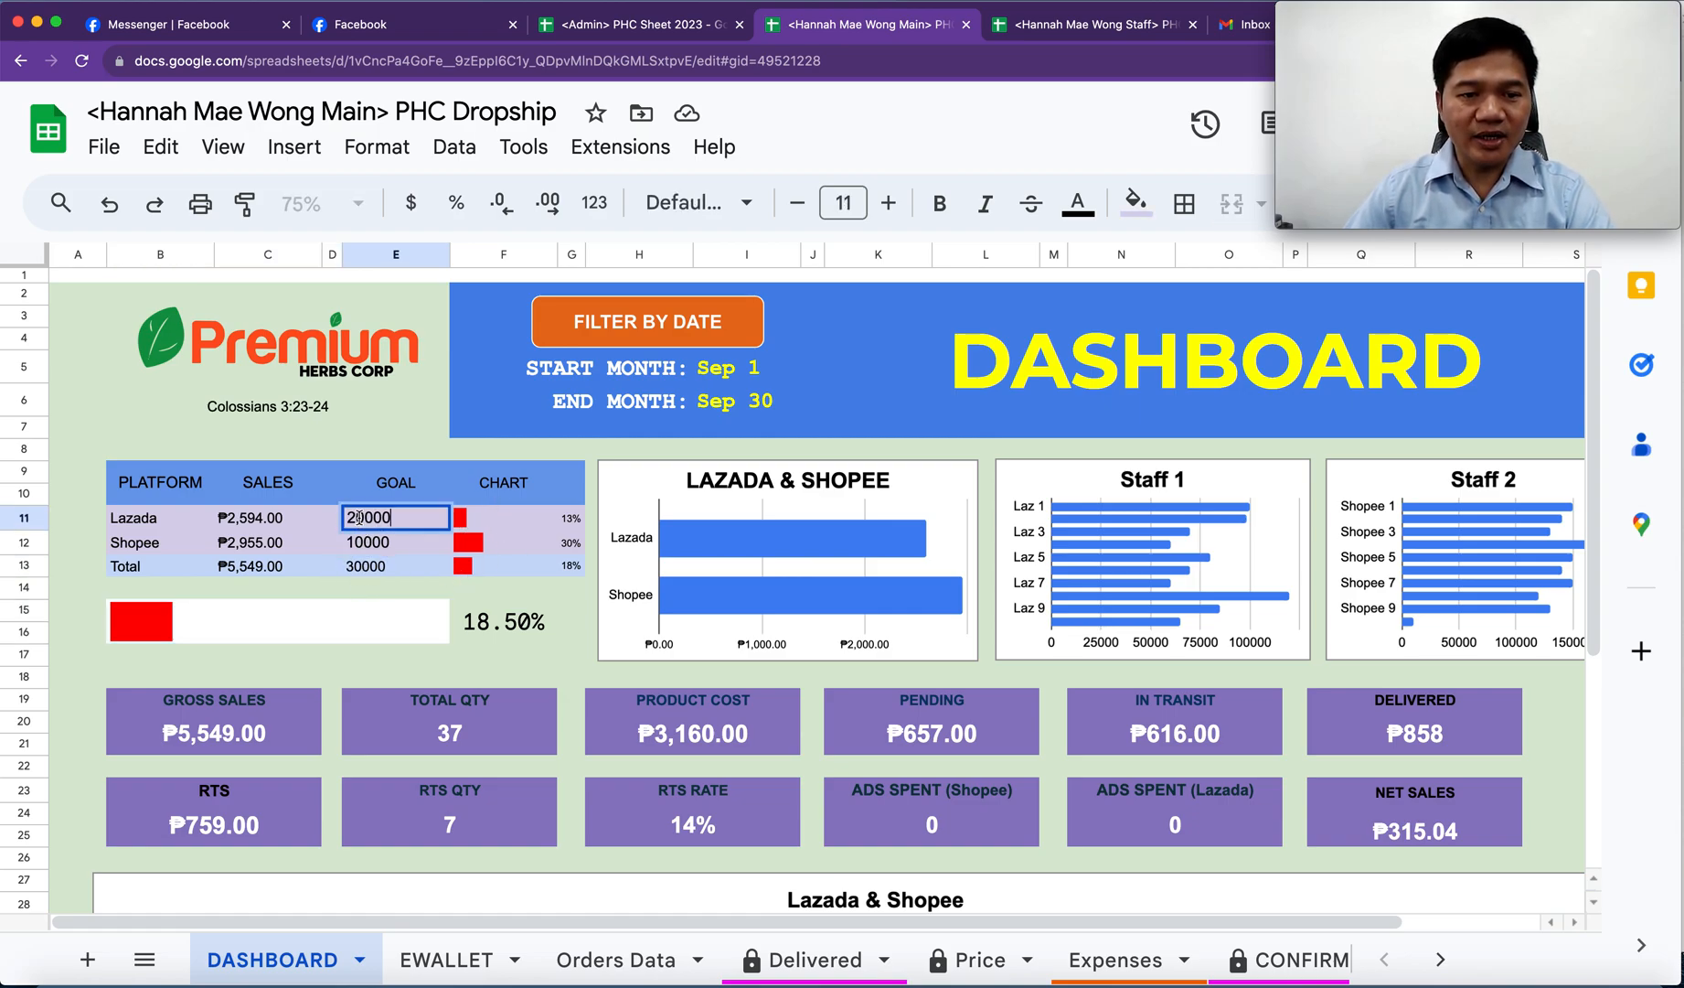
{"action": "left_click_drag", "start_coordinate": [355, 518], "coordinate": [348, 516]}
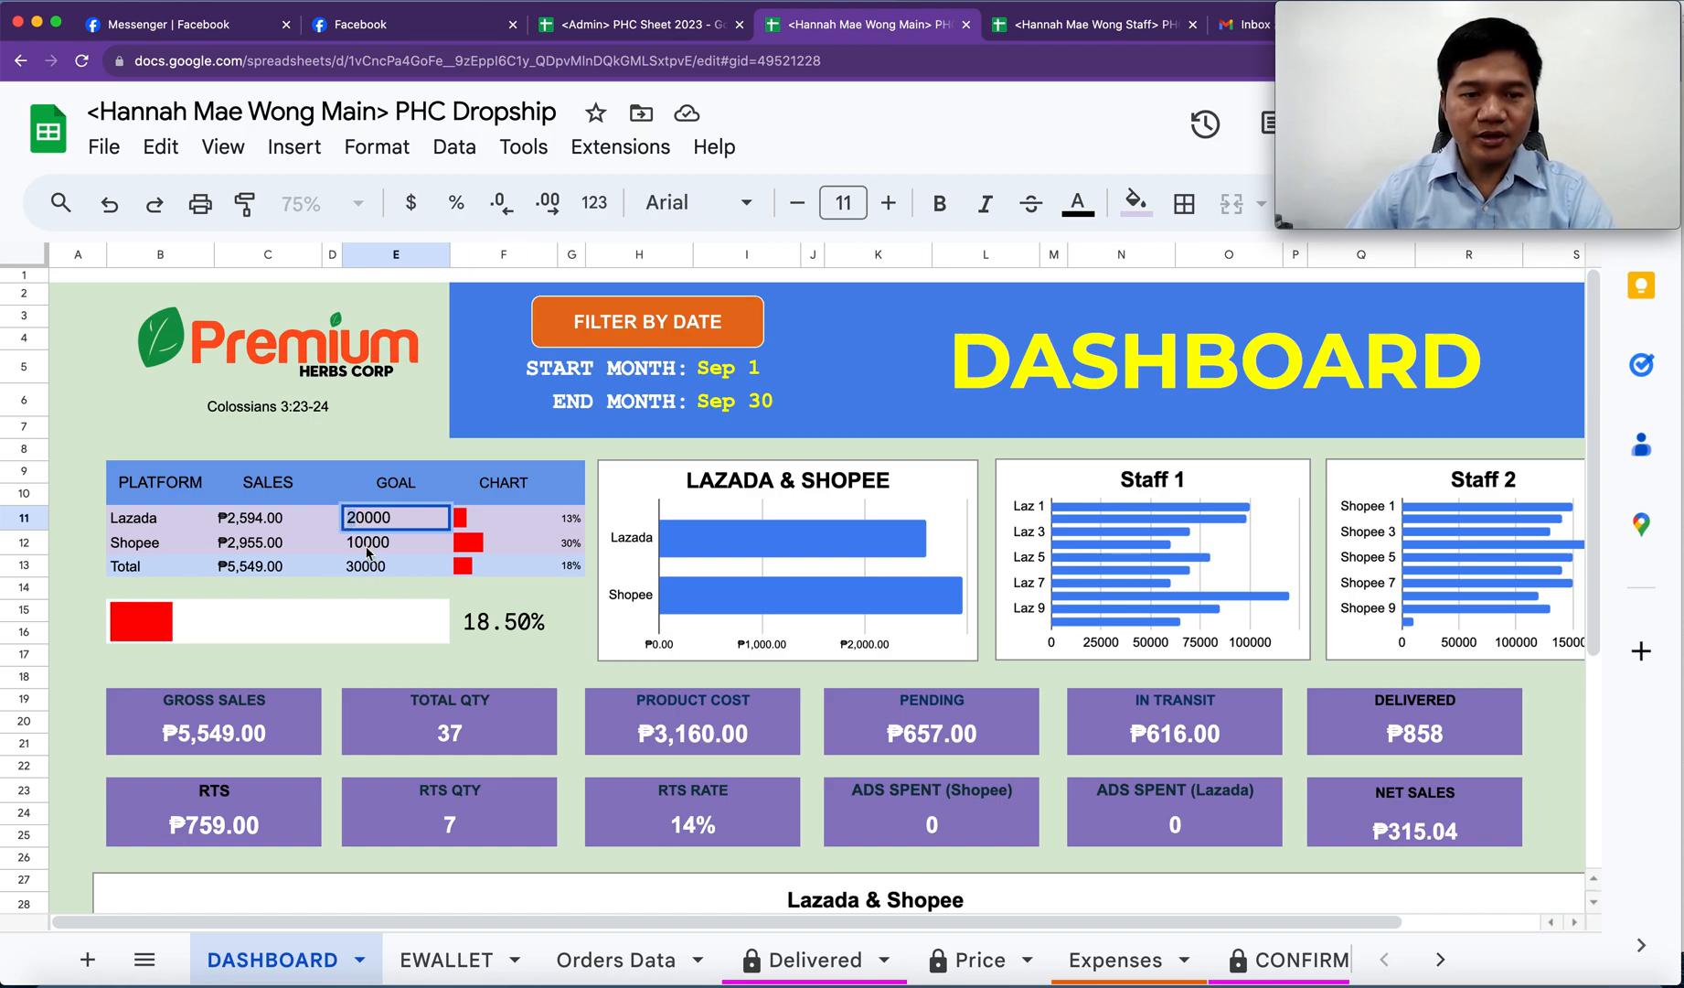
{"action": "type", "text": "5"}
{"action": "key", "text": "Return"}
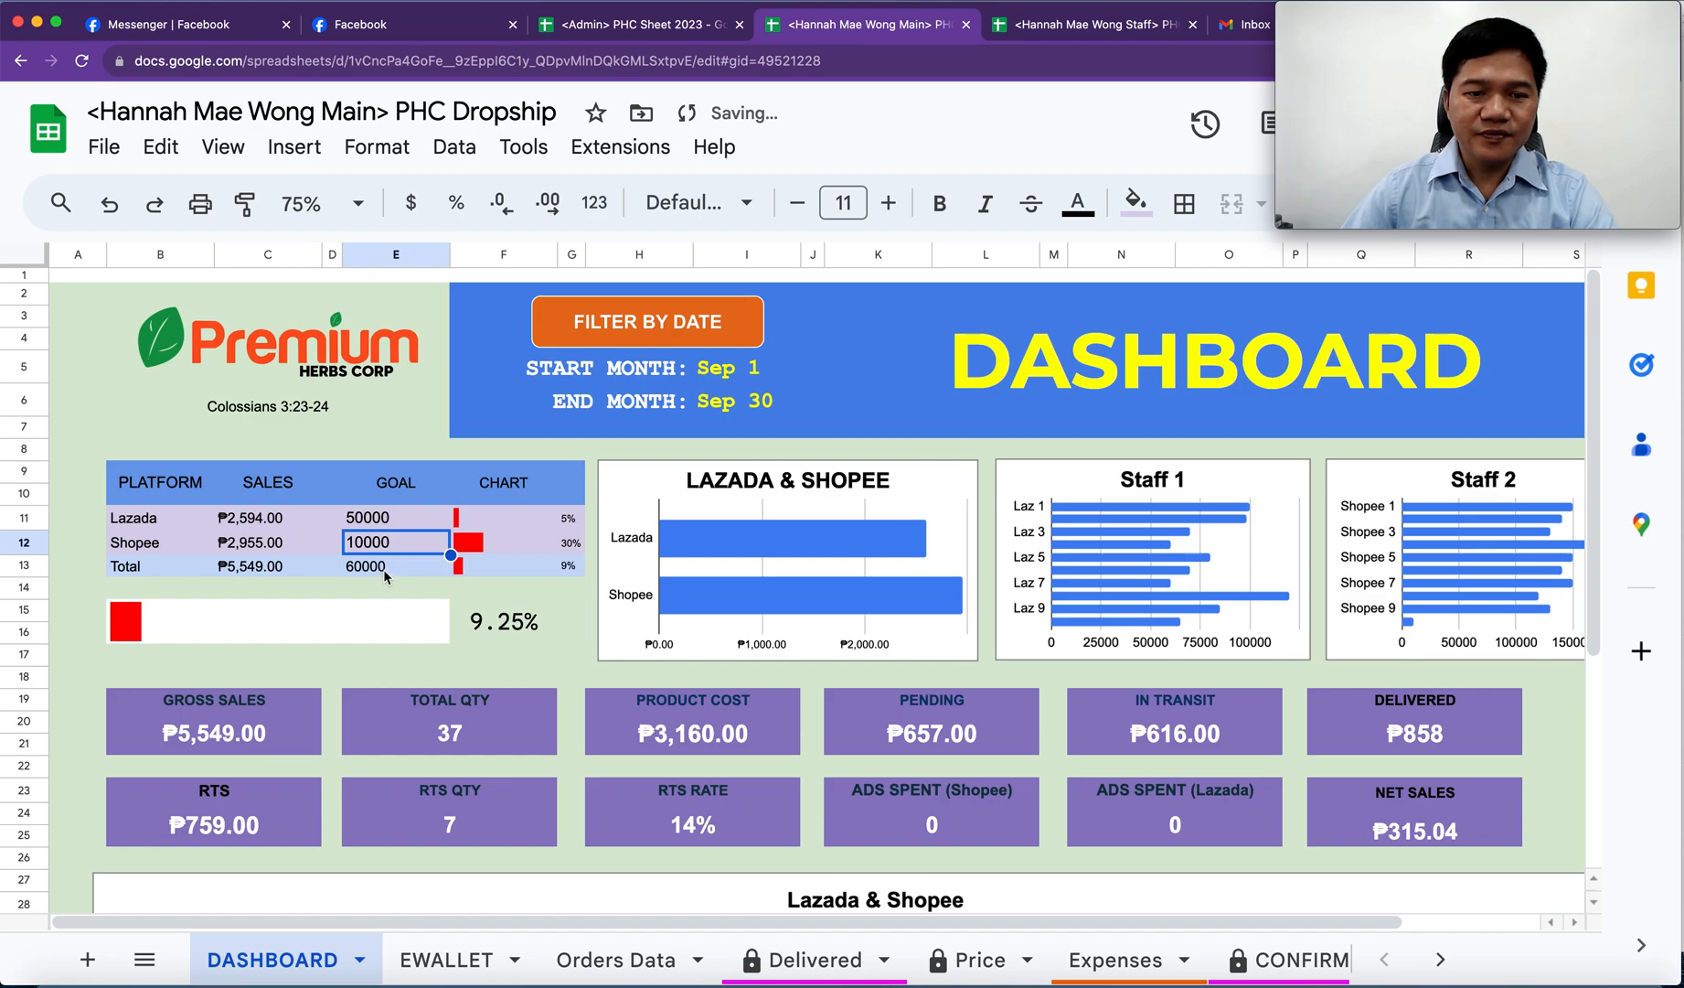
- Set the Shopee sales goal in the platform table to 50000
{"action": "double_click", "coordinate": [364, 541]}
{"action": "left_click_drag", "start_coordinate": [355, 541], "coordinate": [346, 542]}
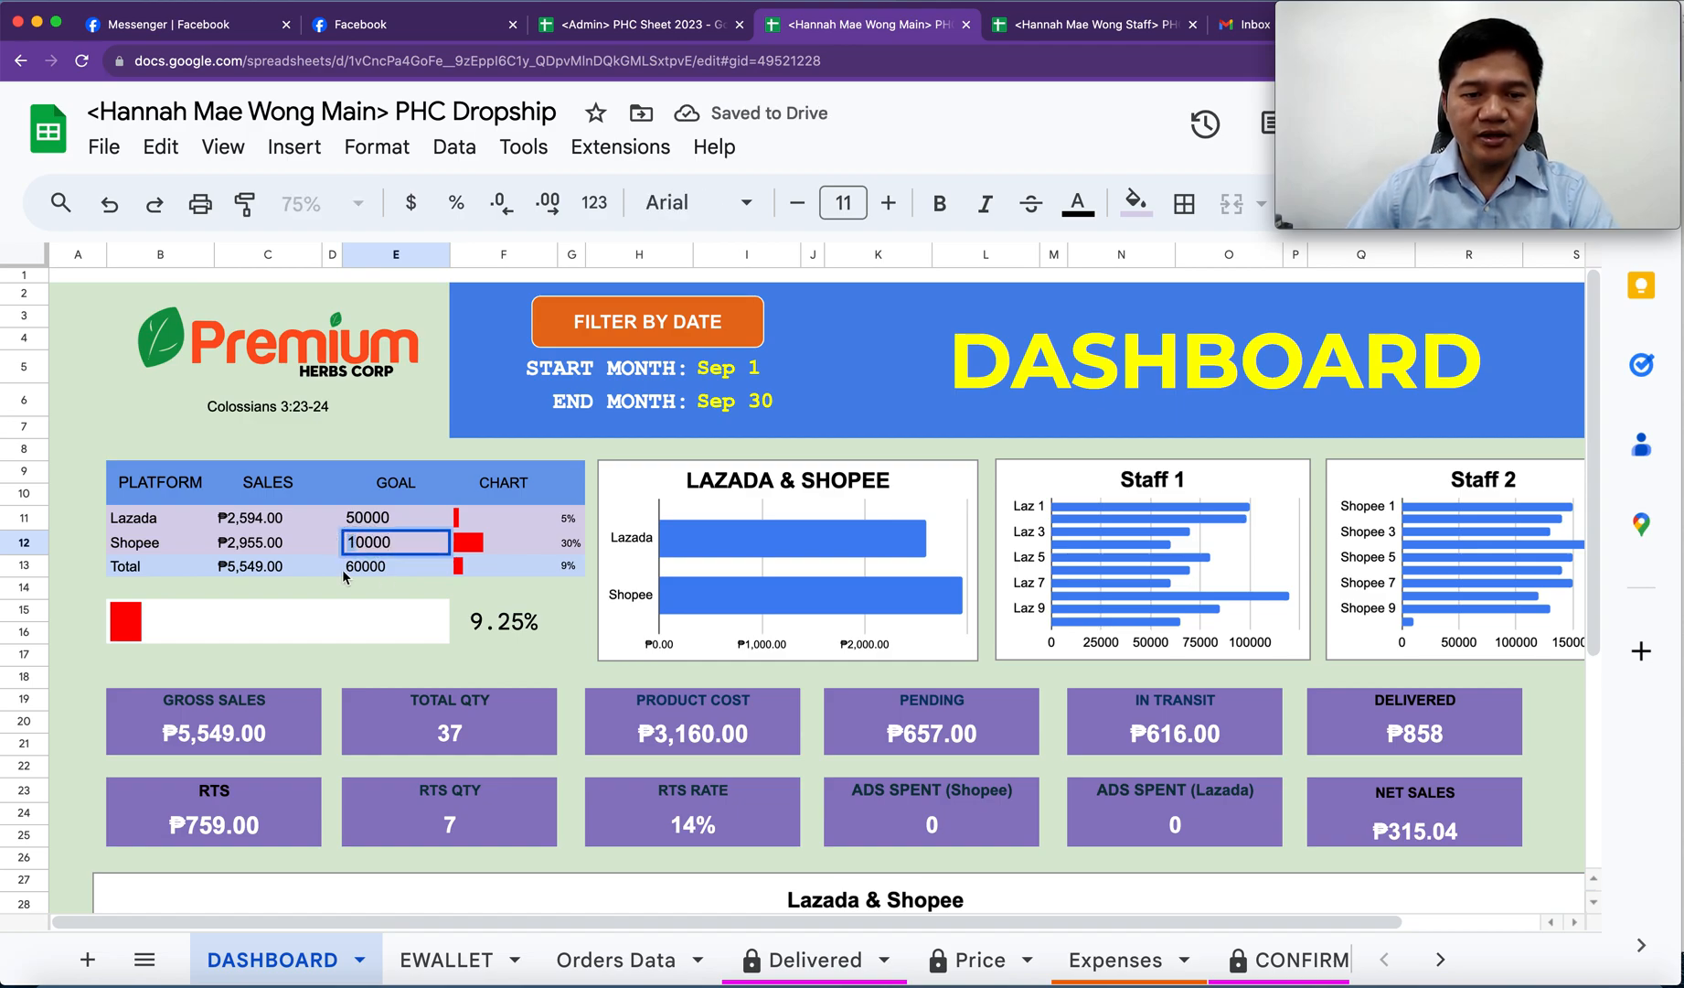
{"action": "type", "text": "5"}
{"action": "key", "text": "Return"}
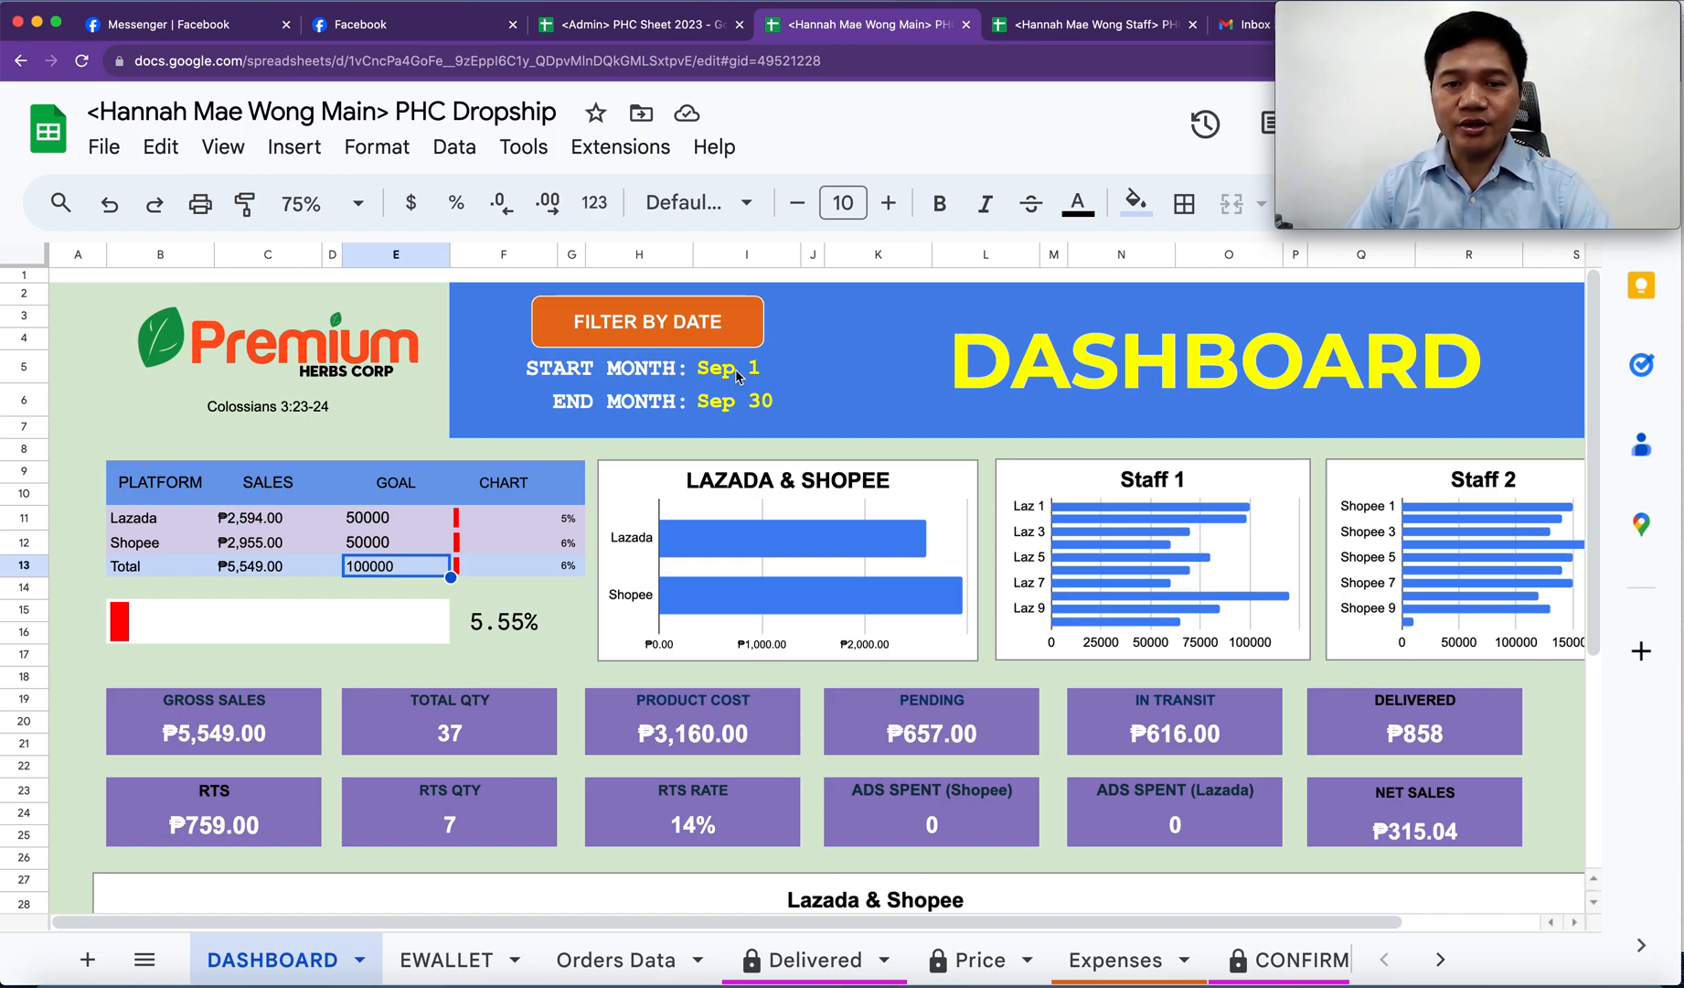
- Set the dashboard's date filter to start on 9/1/2023 and end on 9/30/2023
{"action": "double_click", "coordinate": [737, 375]}
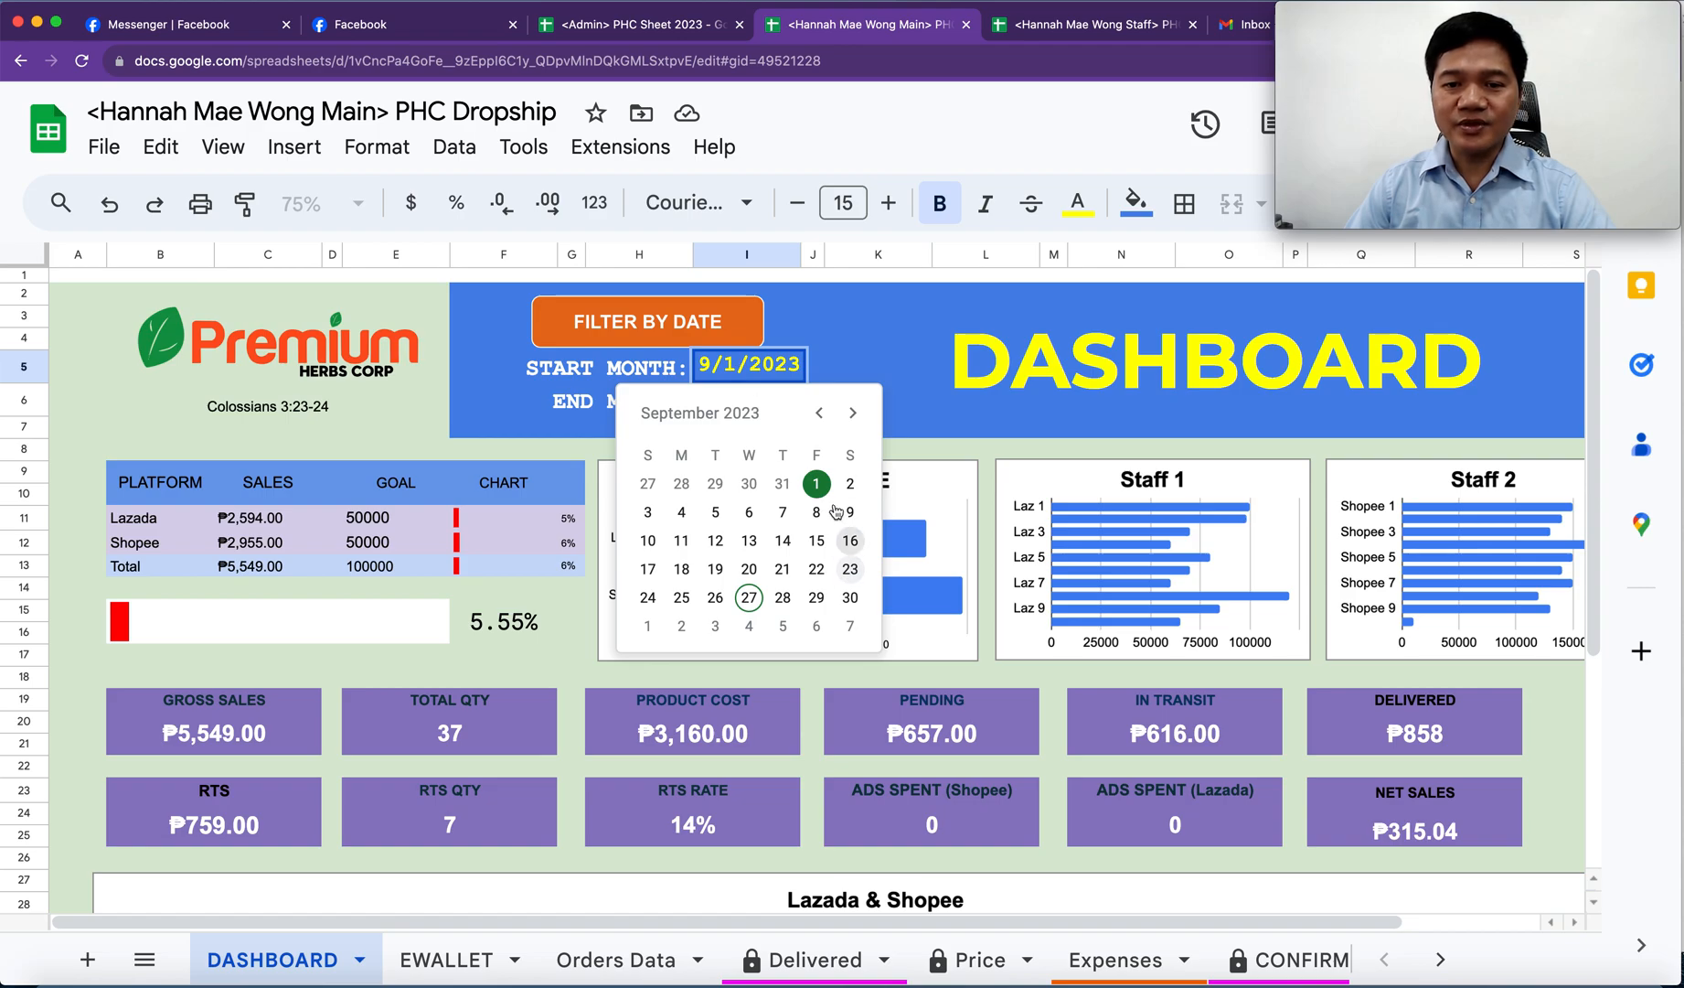
{"action": "left_click", "coordinate": [817, 482]}
{"action": "left_click", "coordinate": [760, 402]}
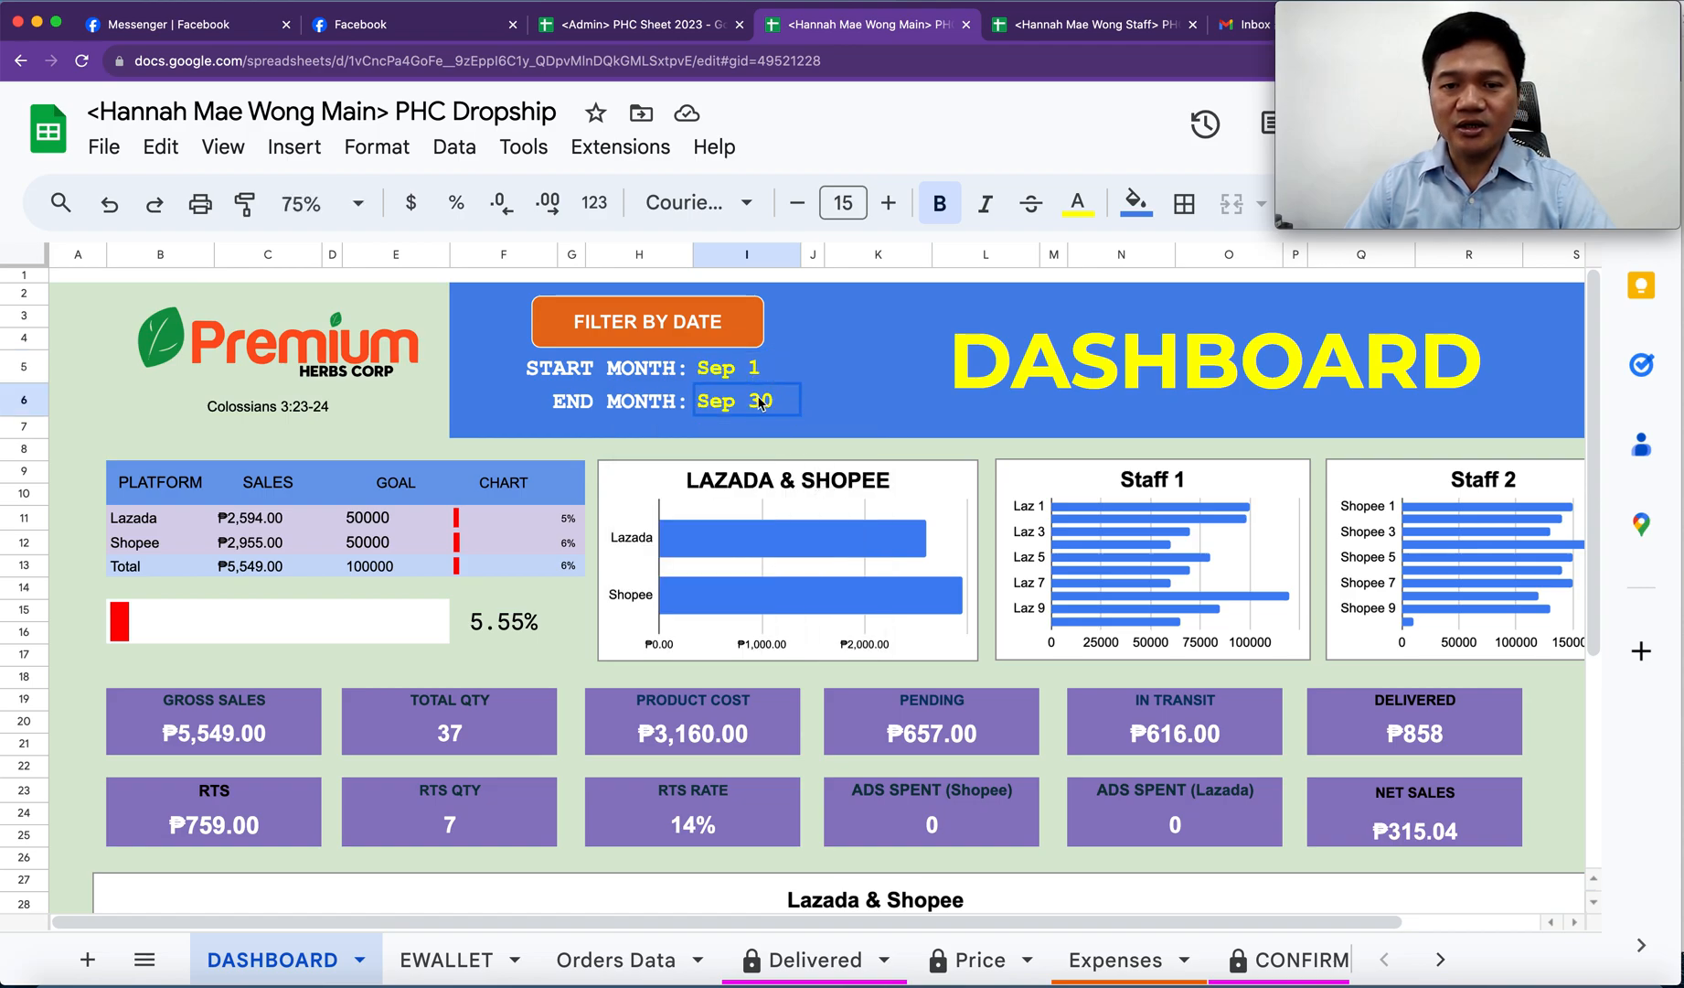
{"action": "double_click", "coordinate": [760, 402]}
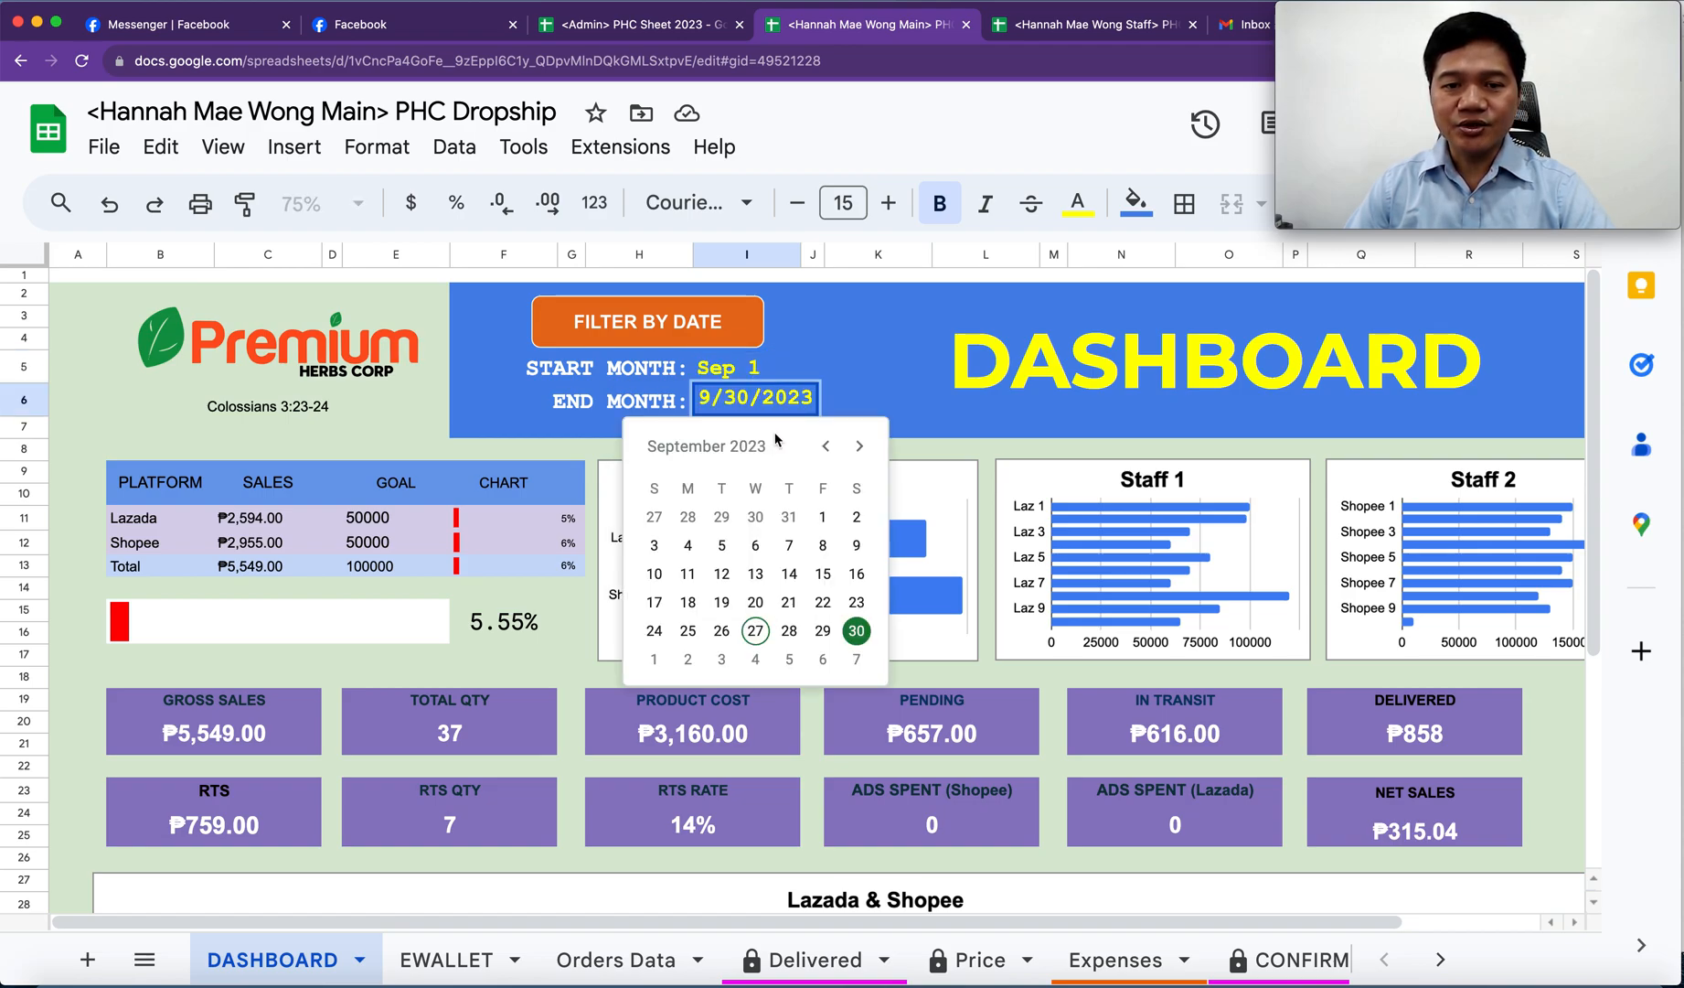
{"action": "left_click", "coordinate": [856, 632]}
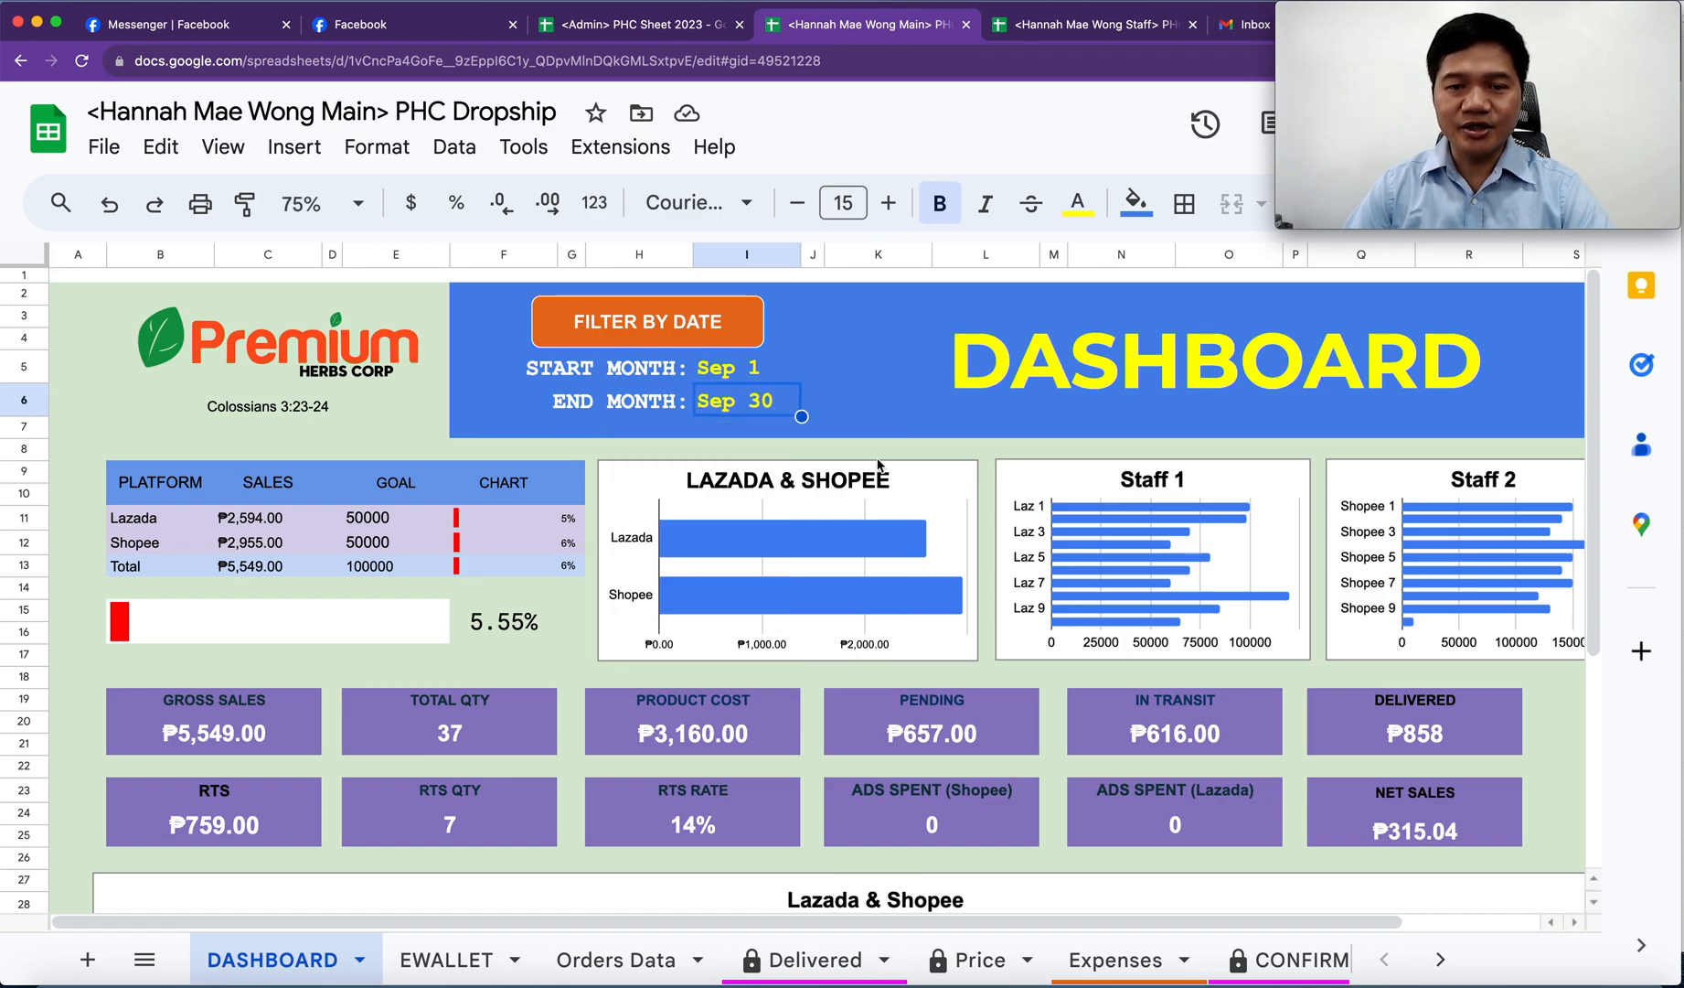
{"action": "double_click", "coordinate": [741, 370]}
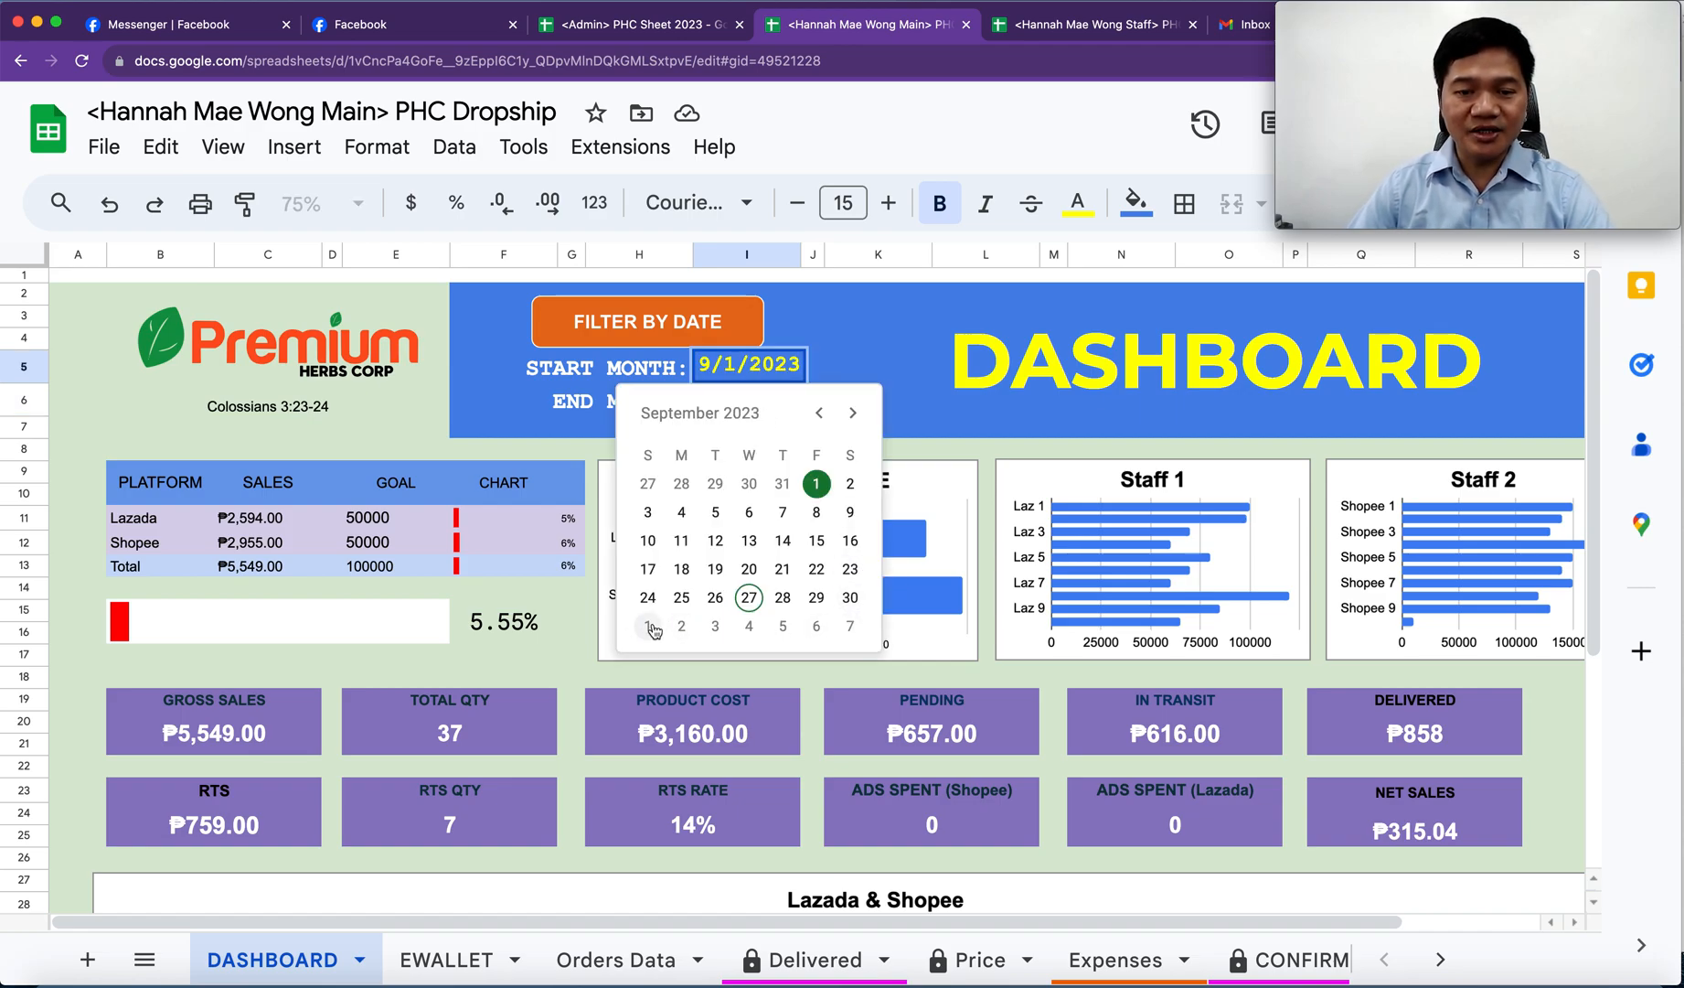
{"action": "left_click", "coordinate": [860, 325]}
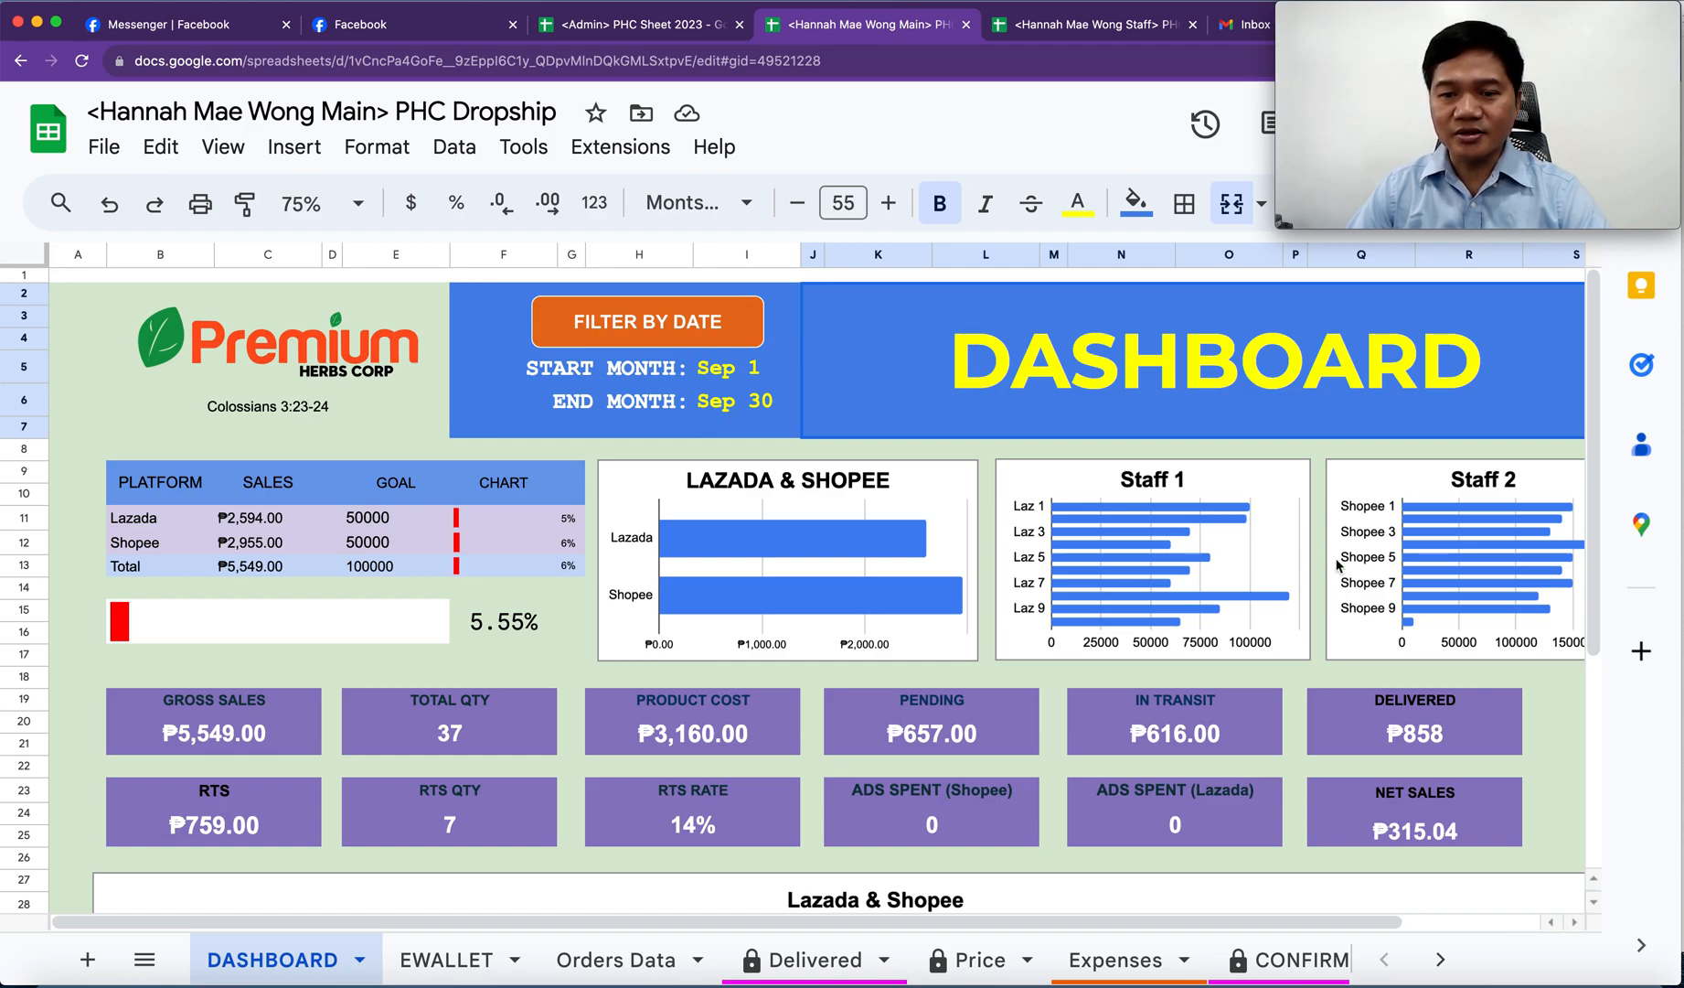
- Examine the dashboard's summary cards, from gross sales and product cost to ads spent and net sales, and the Lazada & Shopee column chart
{"action": "scroll", "coordinate": [484, 604], "scroll_direction": "down", "scroll_amount": 2}
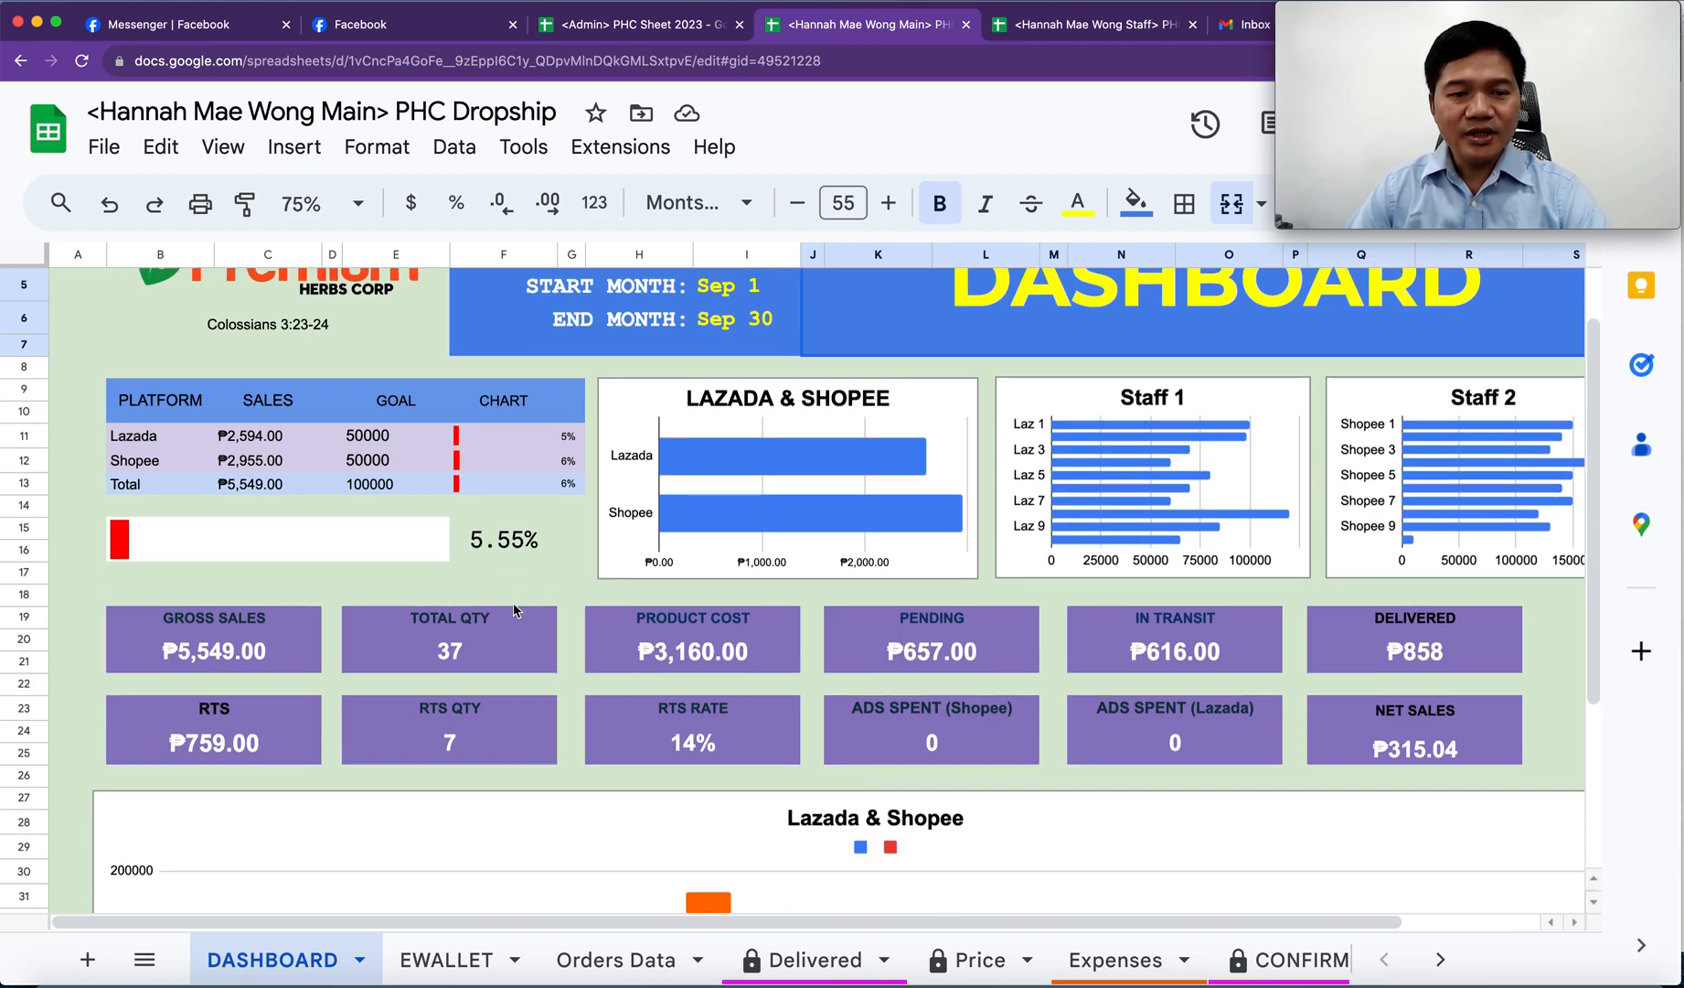
{"action": "left_click", "coordinate": [210, 657]}
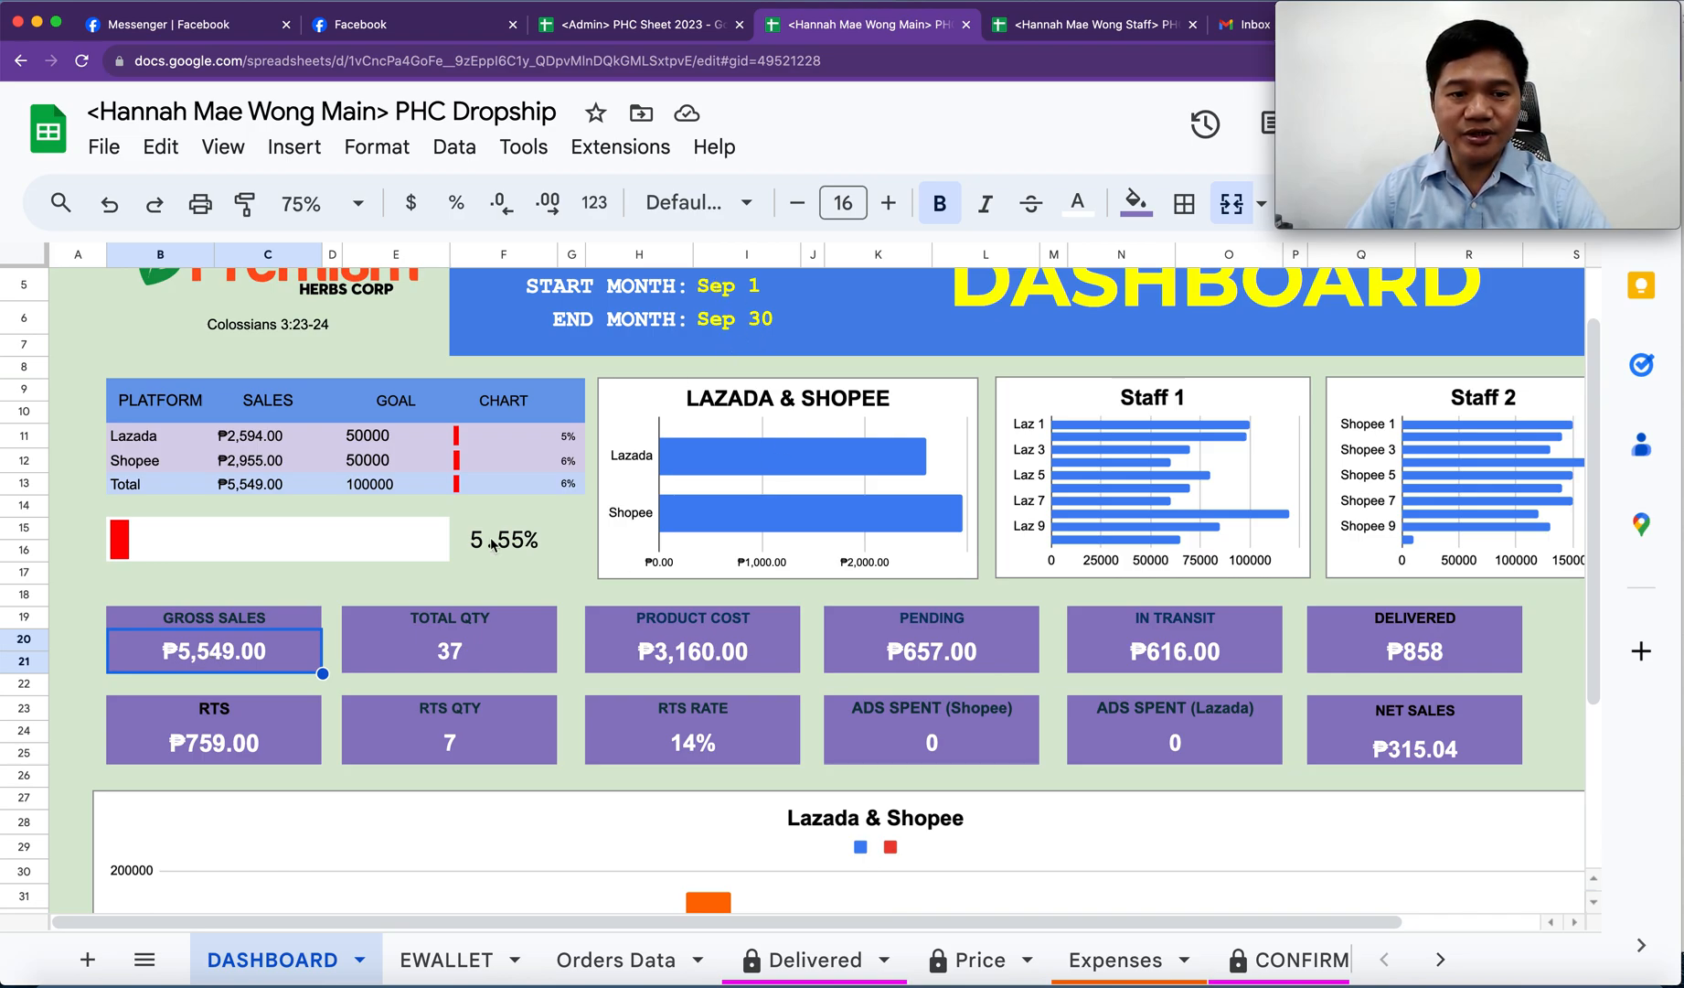
{"action": "left_click", "coordinate": [452, 656]}
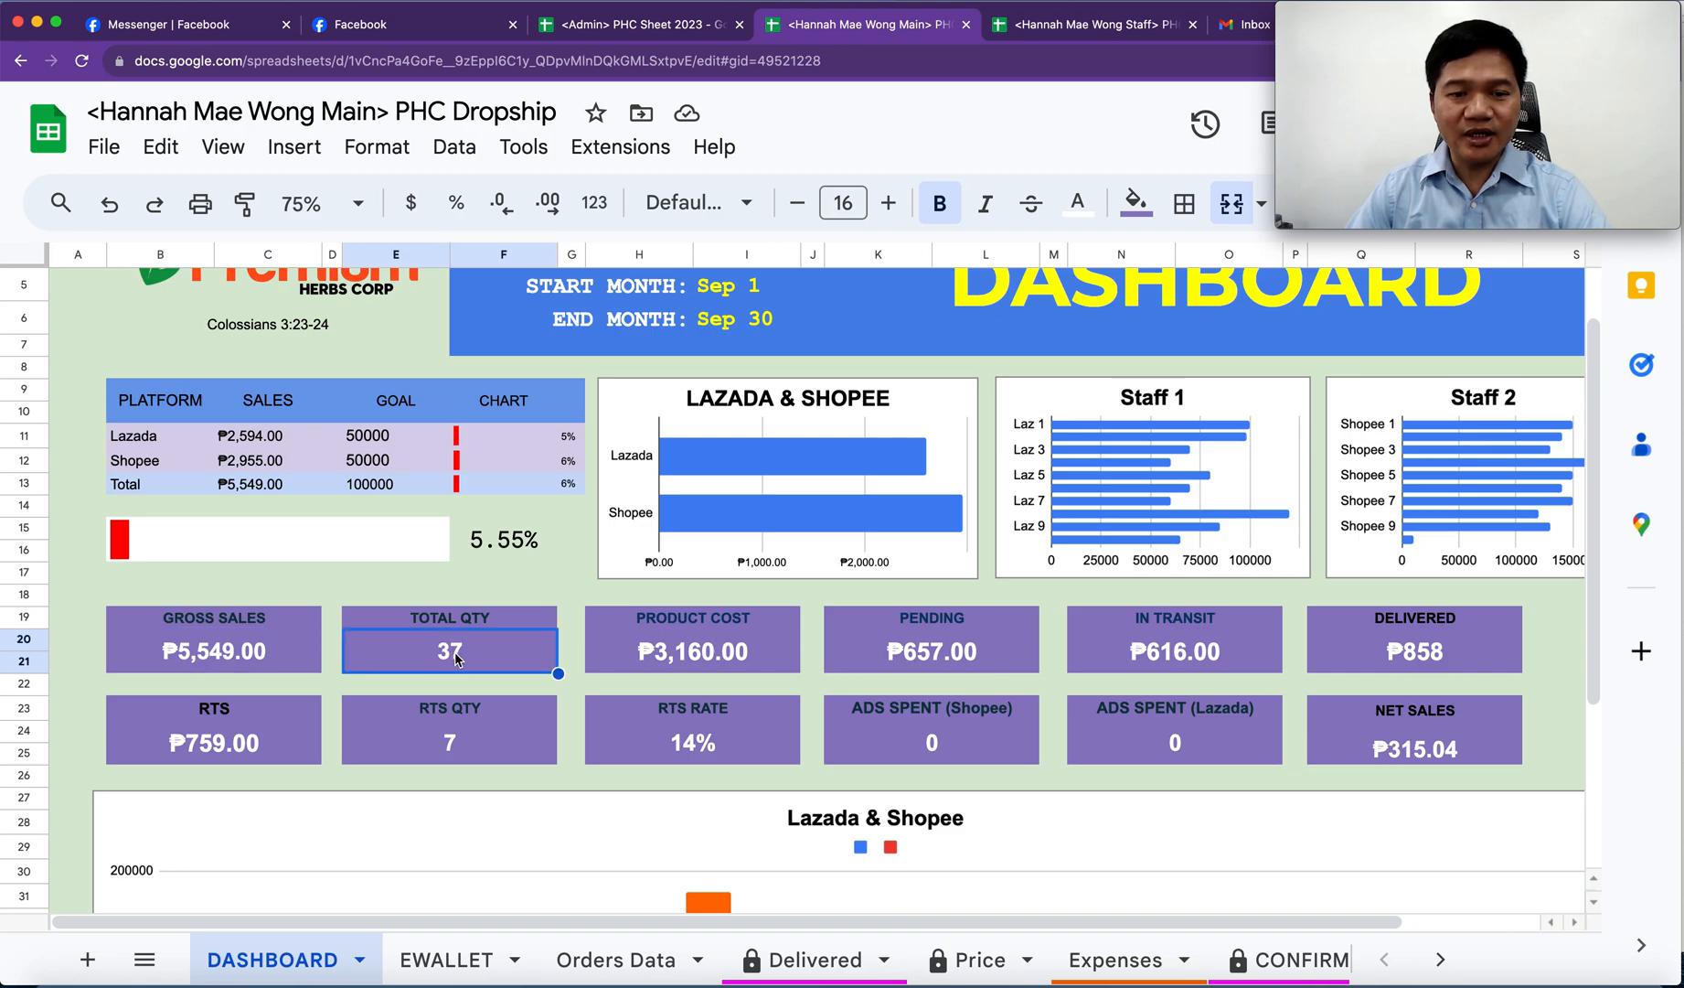
{"action": "left_click", "coordinate": [672, 665]}
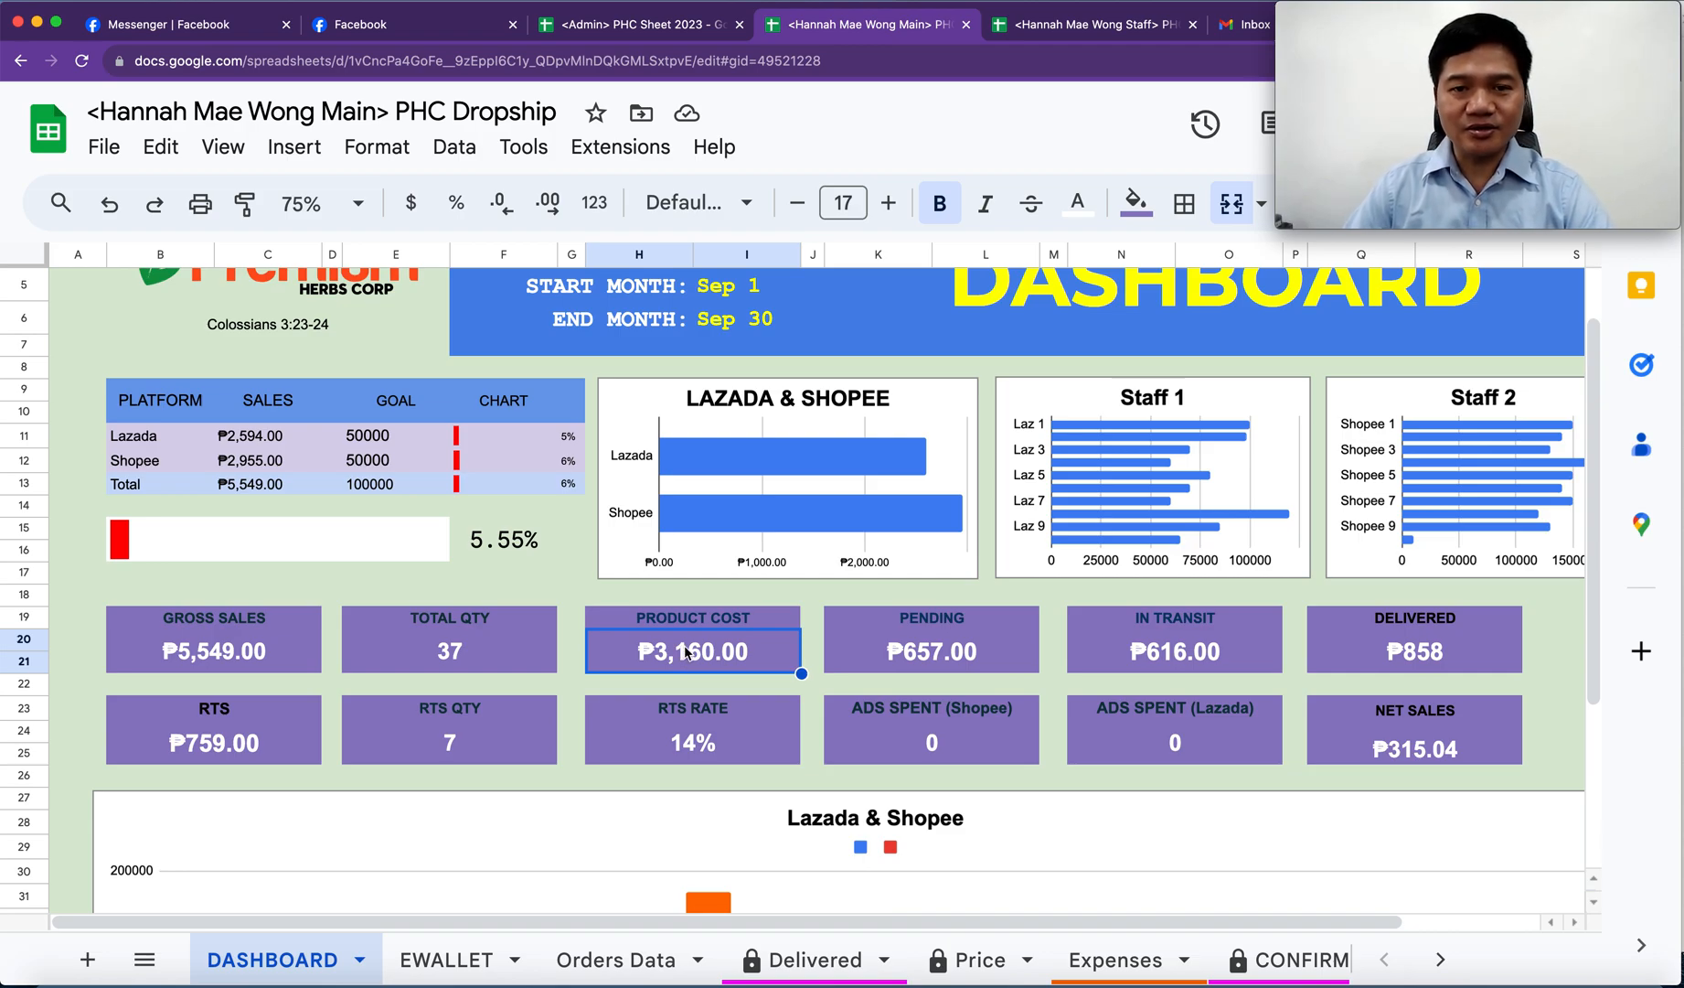
{"action": "left_click", "coordinate": [928, 660]}
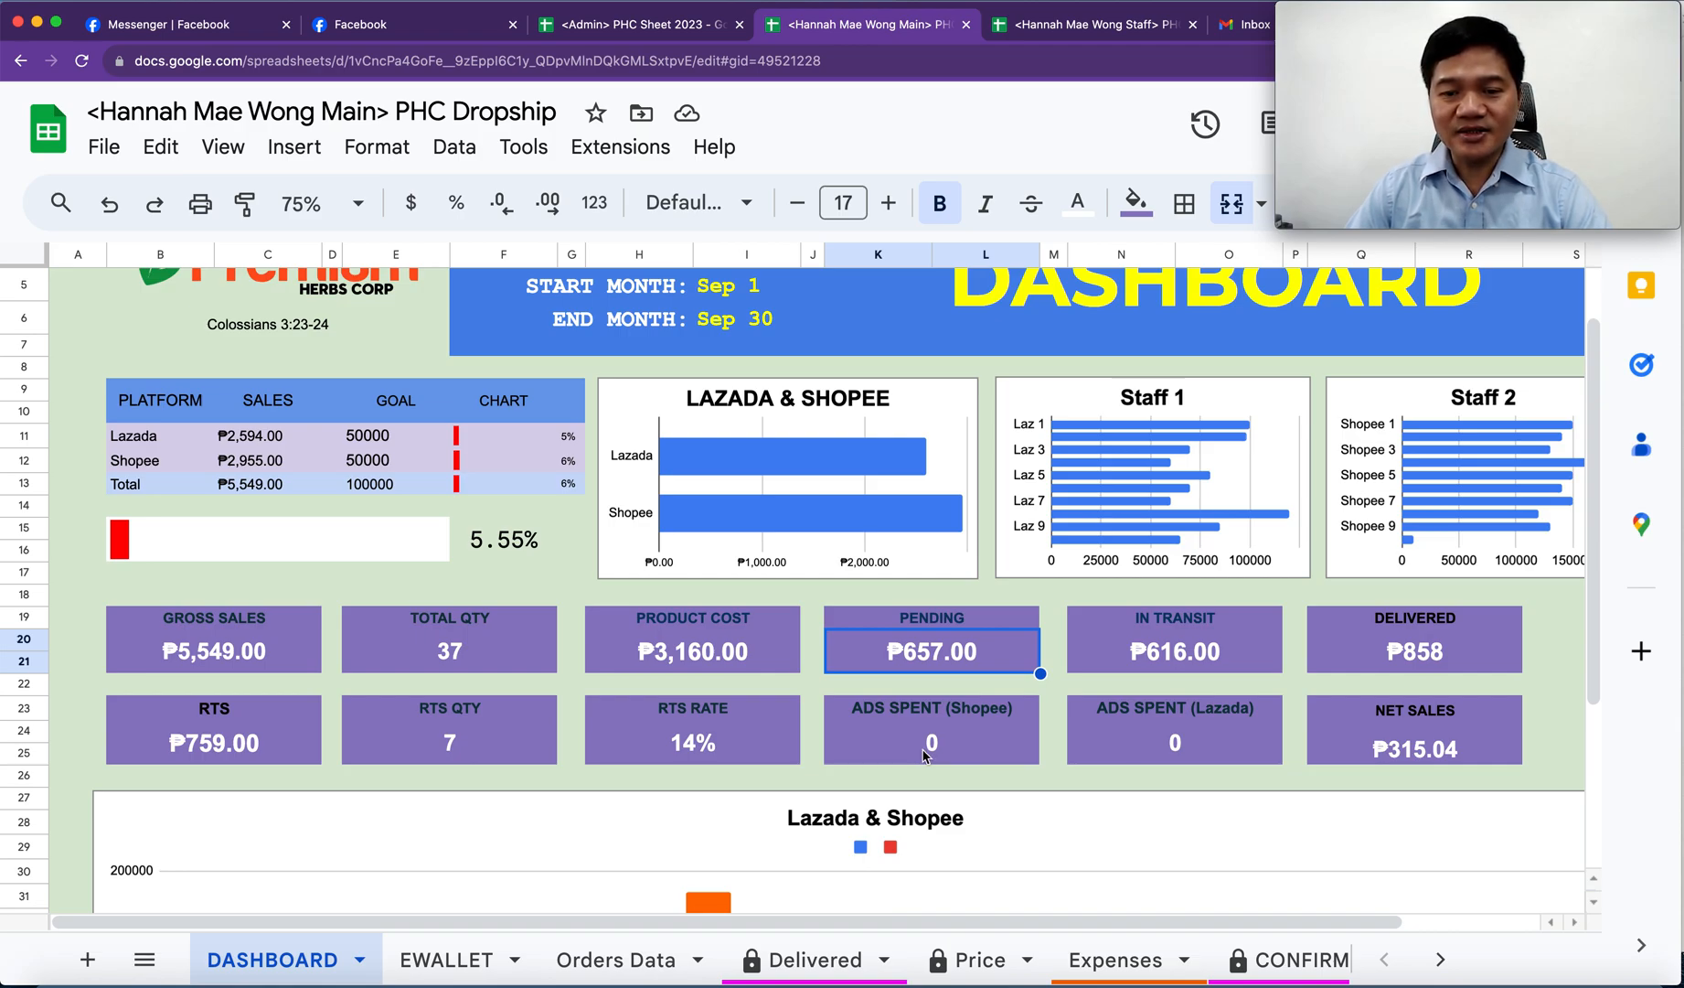
{"action": "left_click", "coordinate": [1151, 744]}
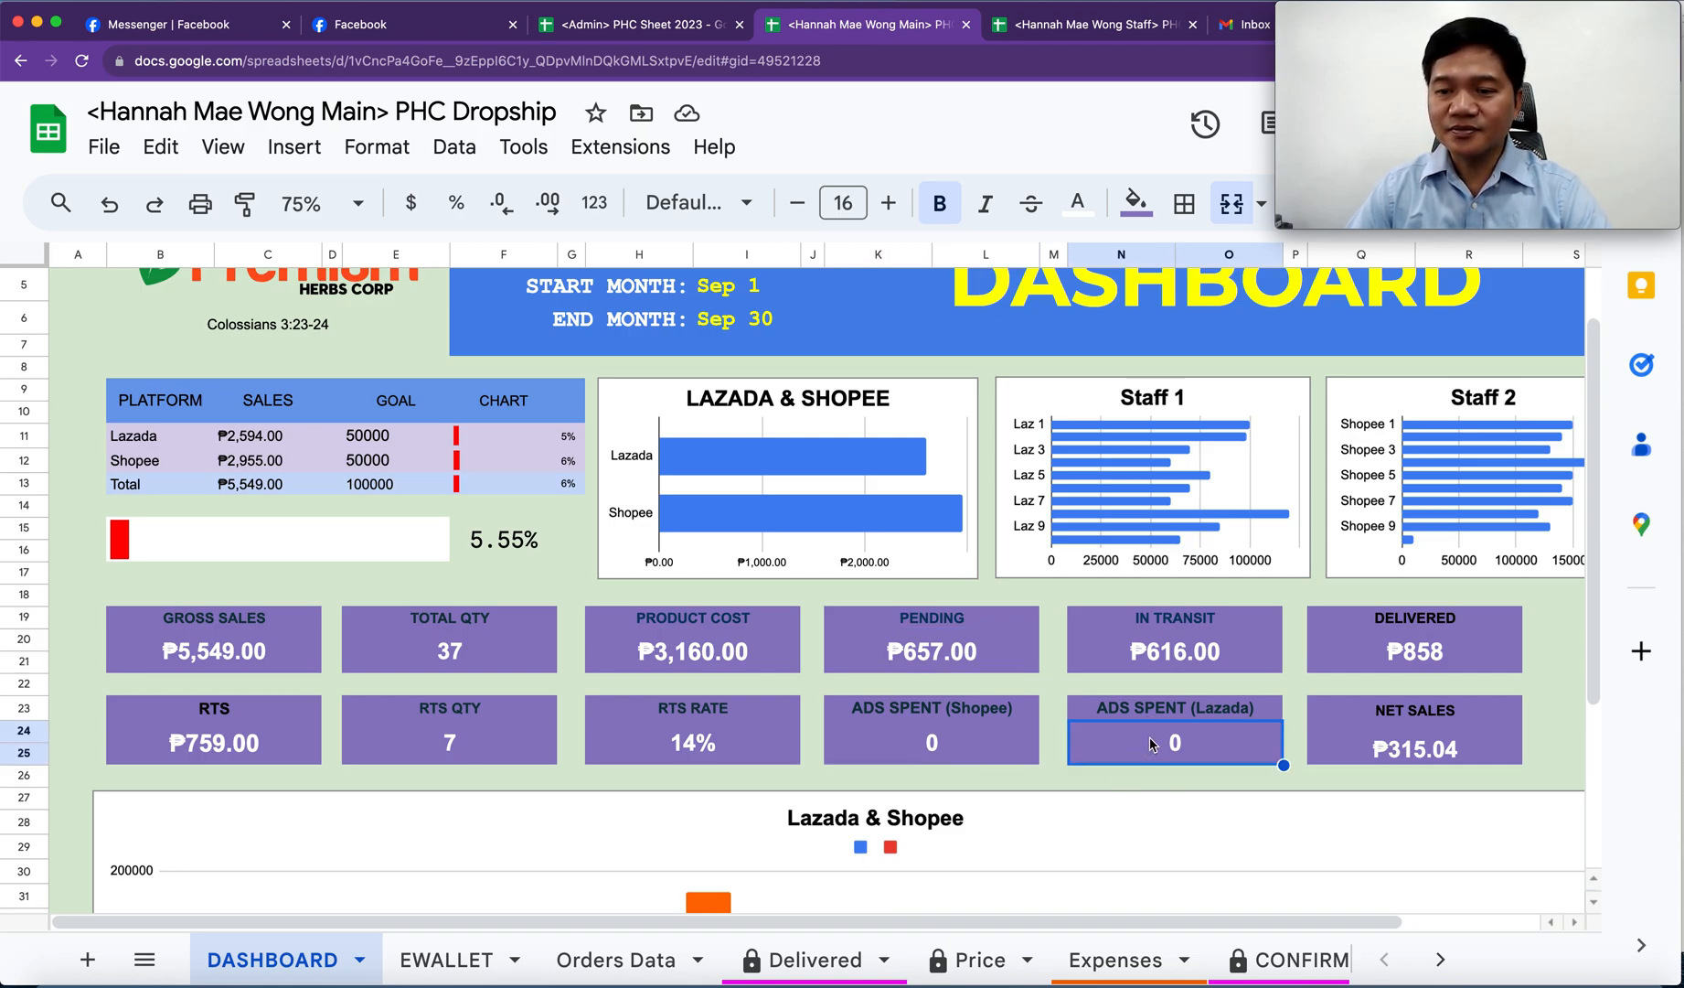
{"action": "left_click", "coordinate": [1427, 749]}
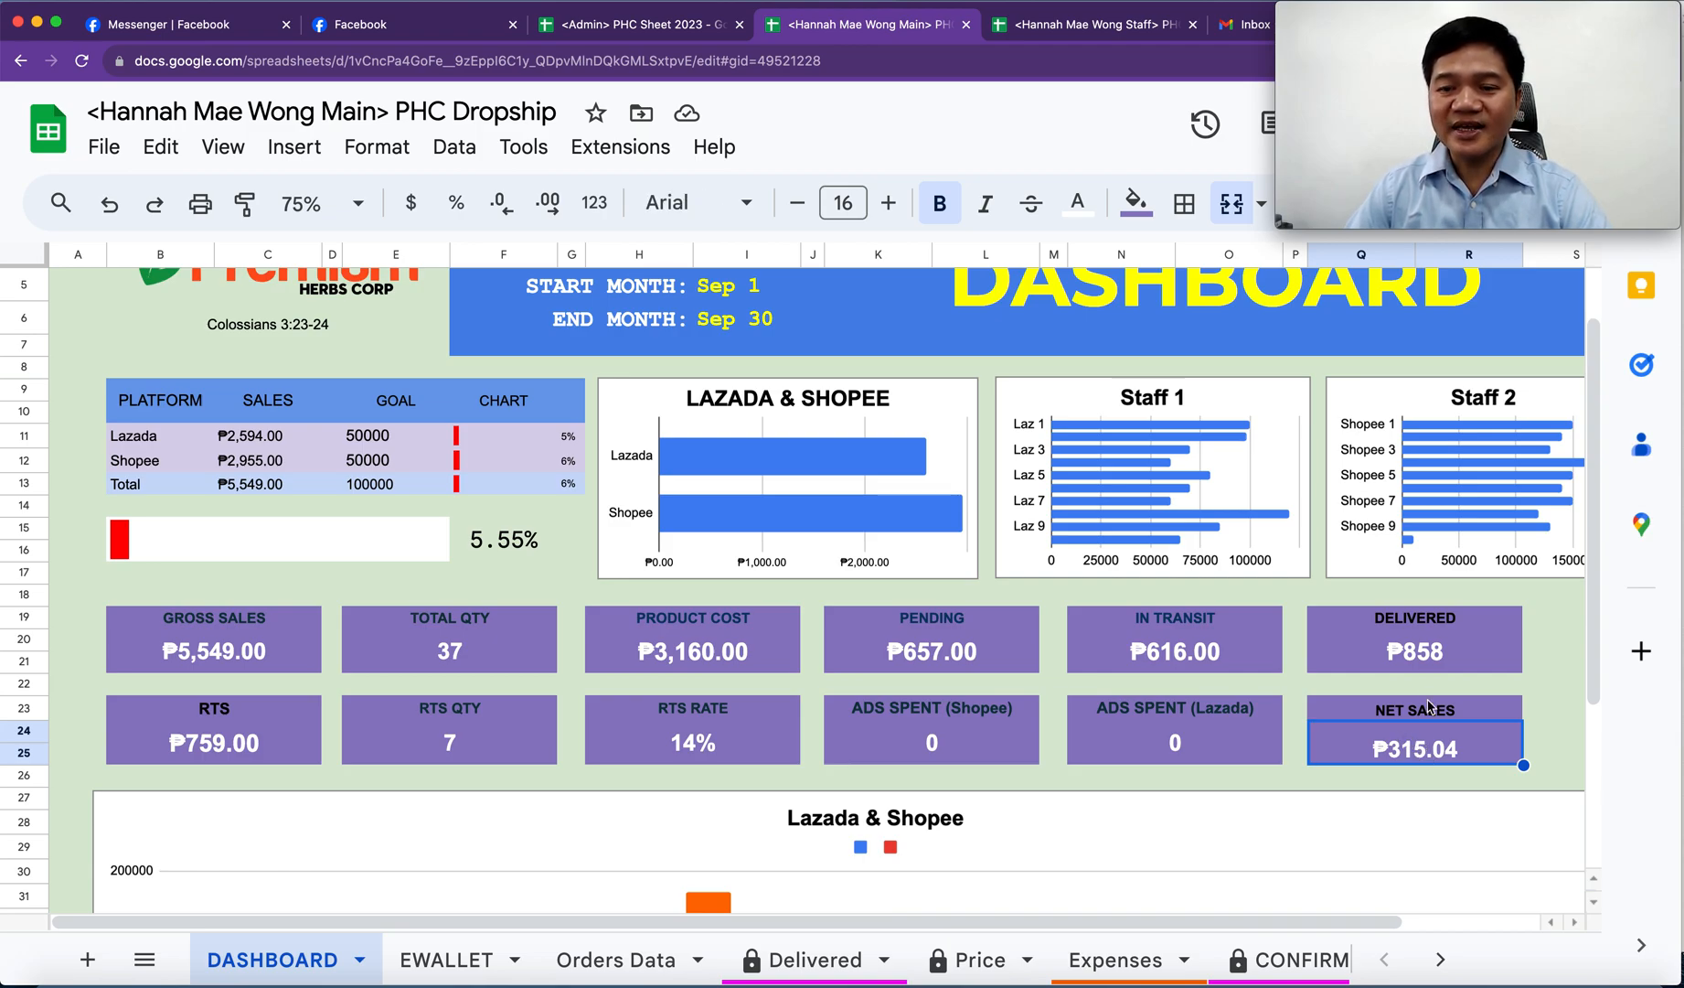
{"action": "left_click", "coordinate": [1421, 658]}
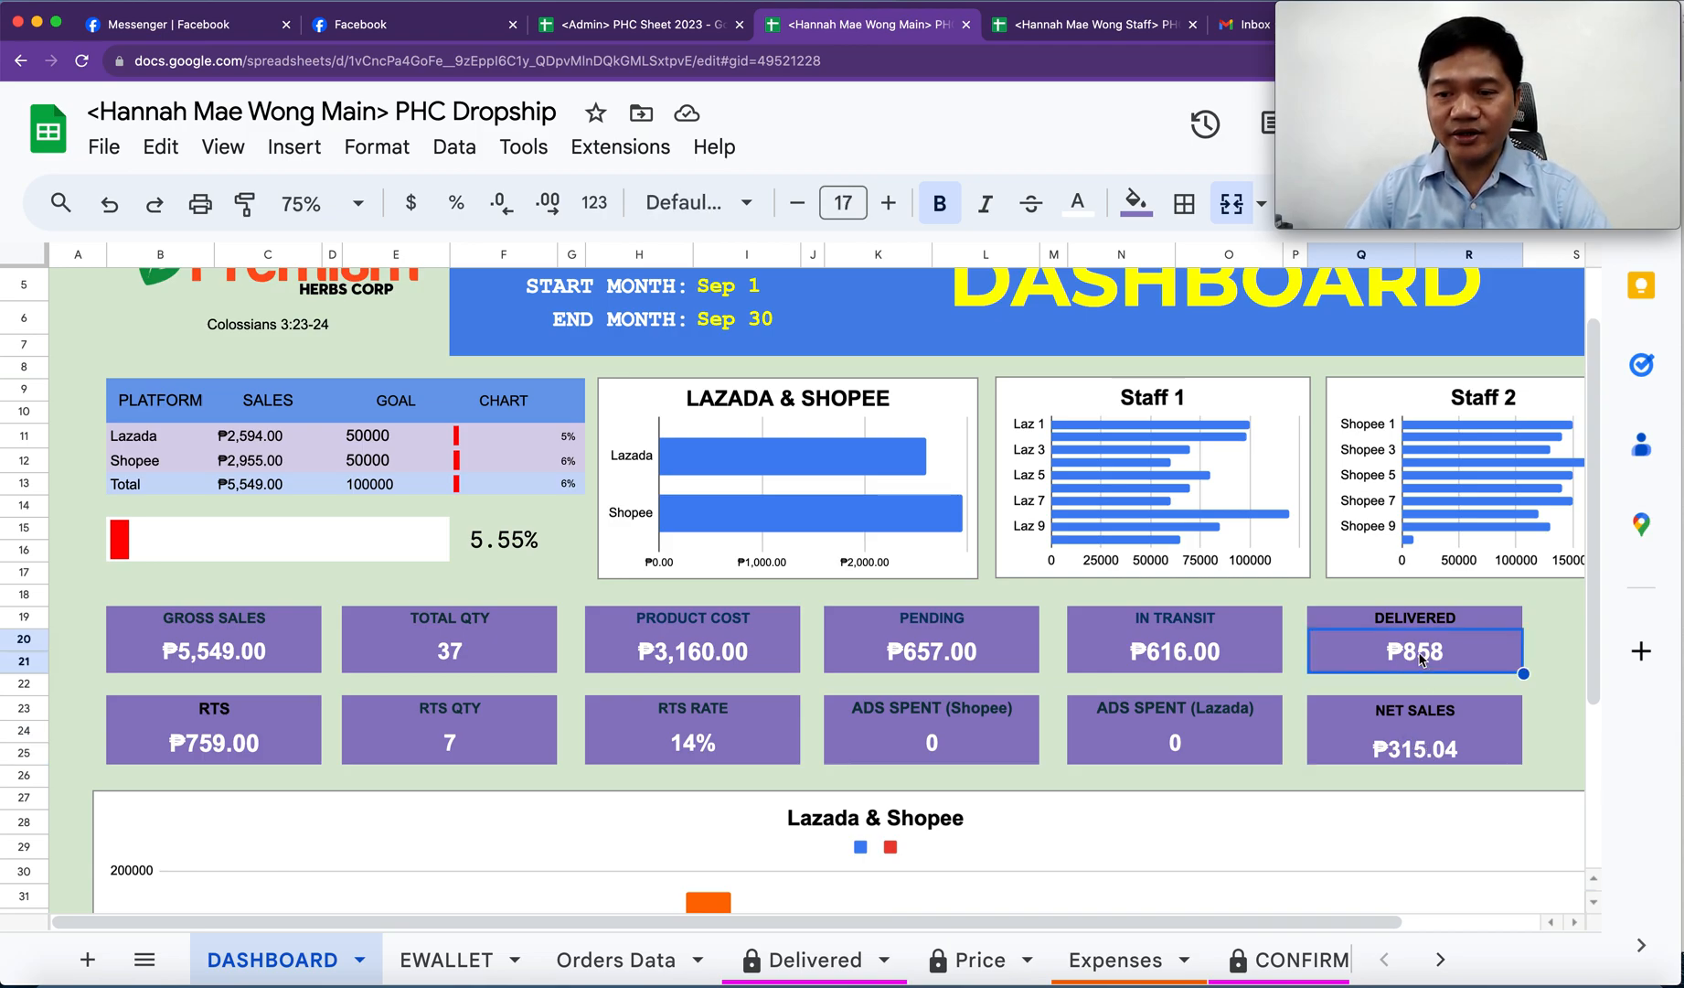
{"action": "left_click", "coordinate": [1425, 754]}
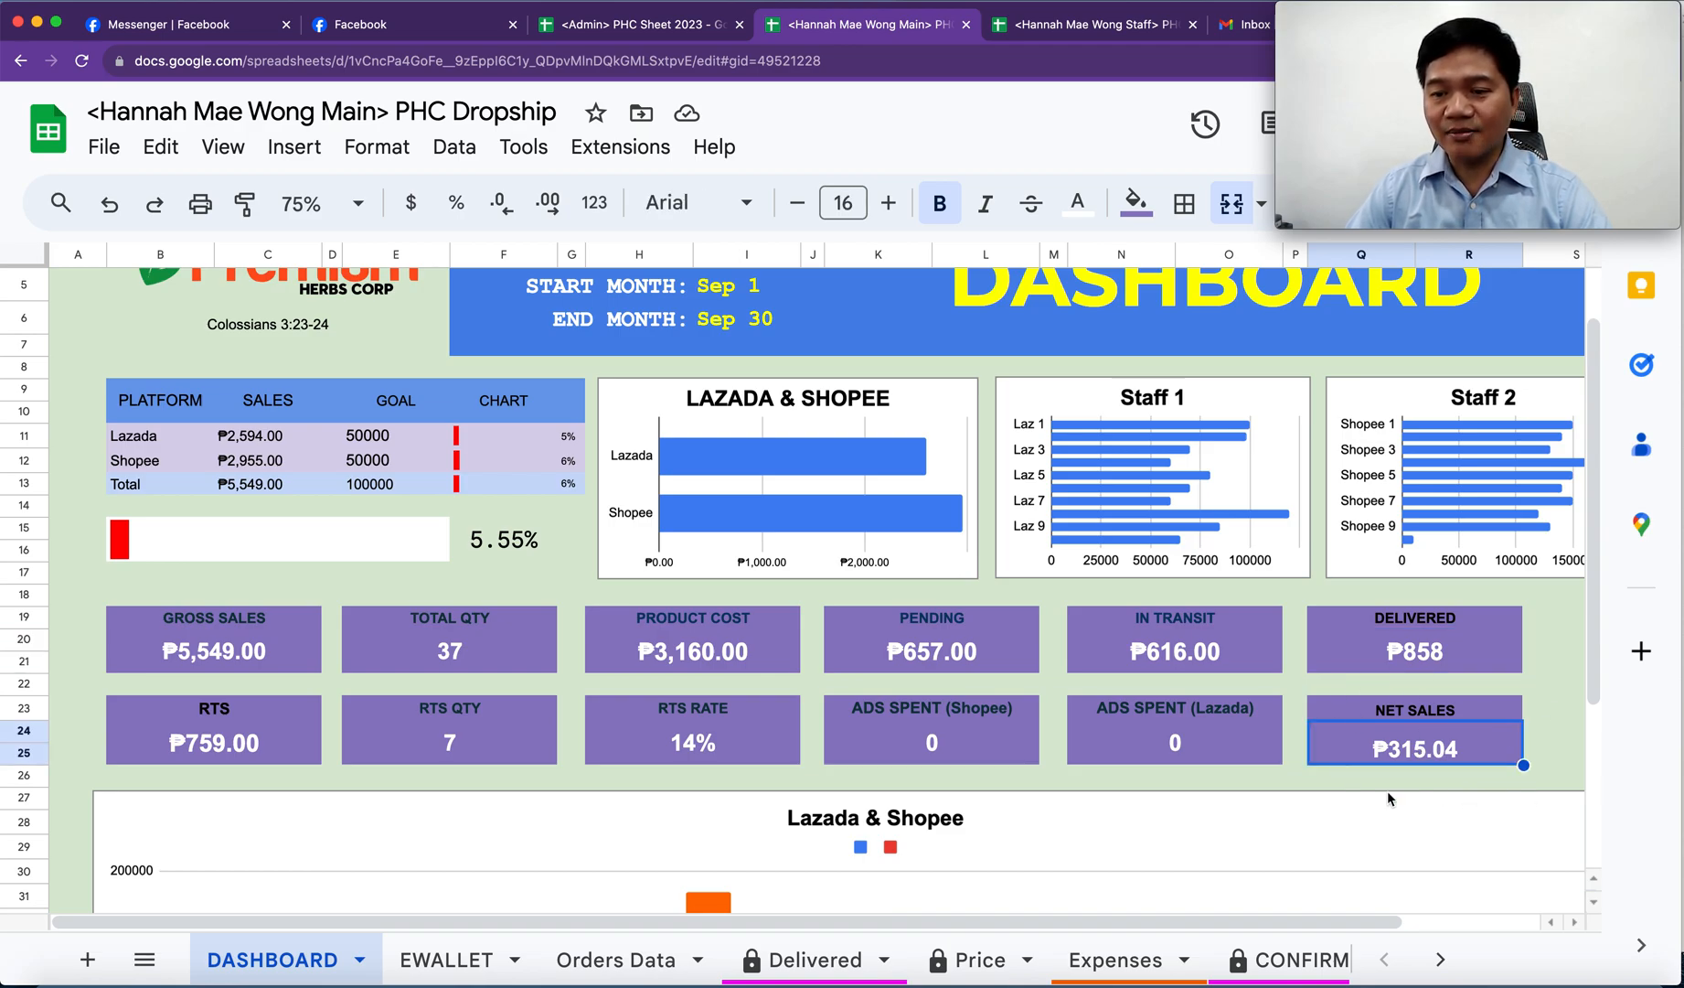
{"action": "scroll", "coordinate": [724, 685], "scroll_direction": "down", "scroll_amount": 5}
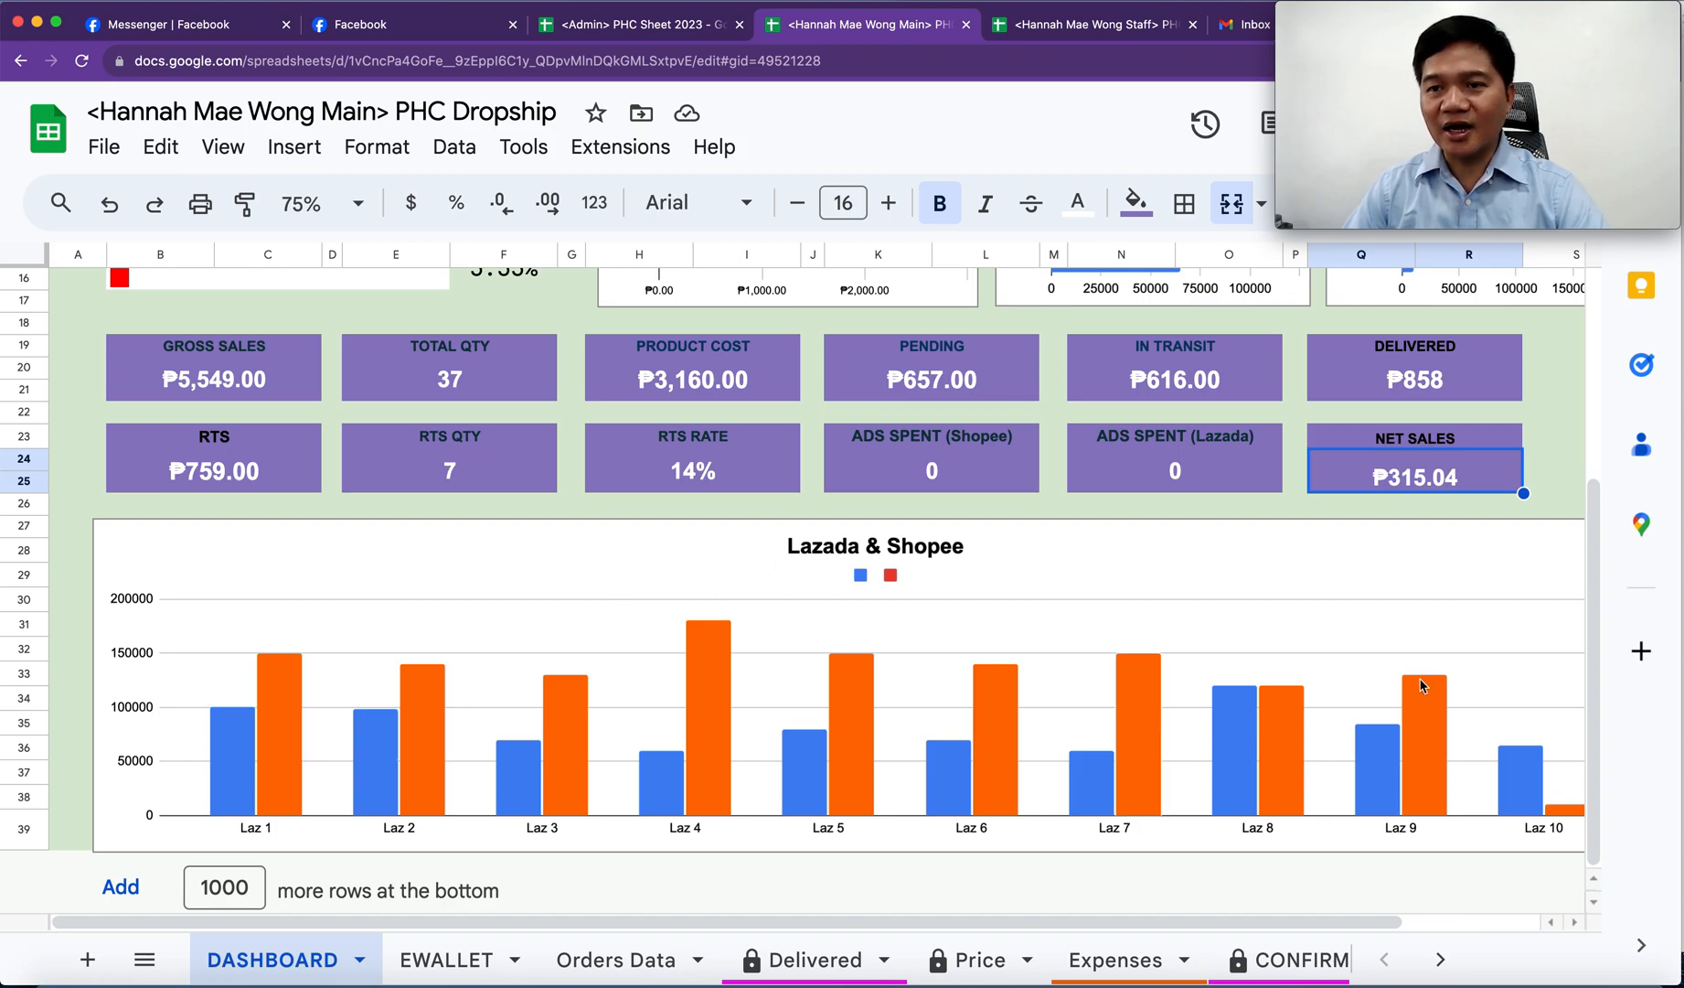
{"action": "scroll", "coordinate": [858, 658], "scroll_direction": "up", "scroll_amount": 3}
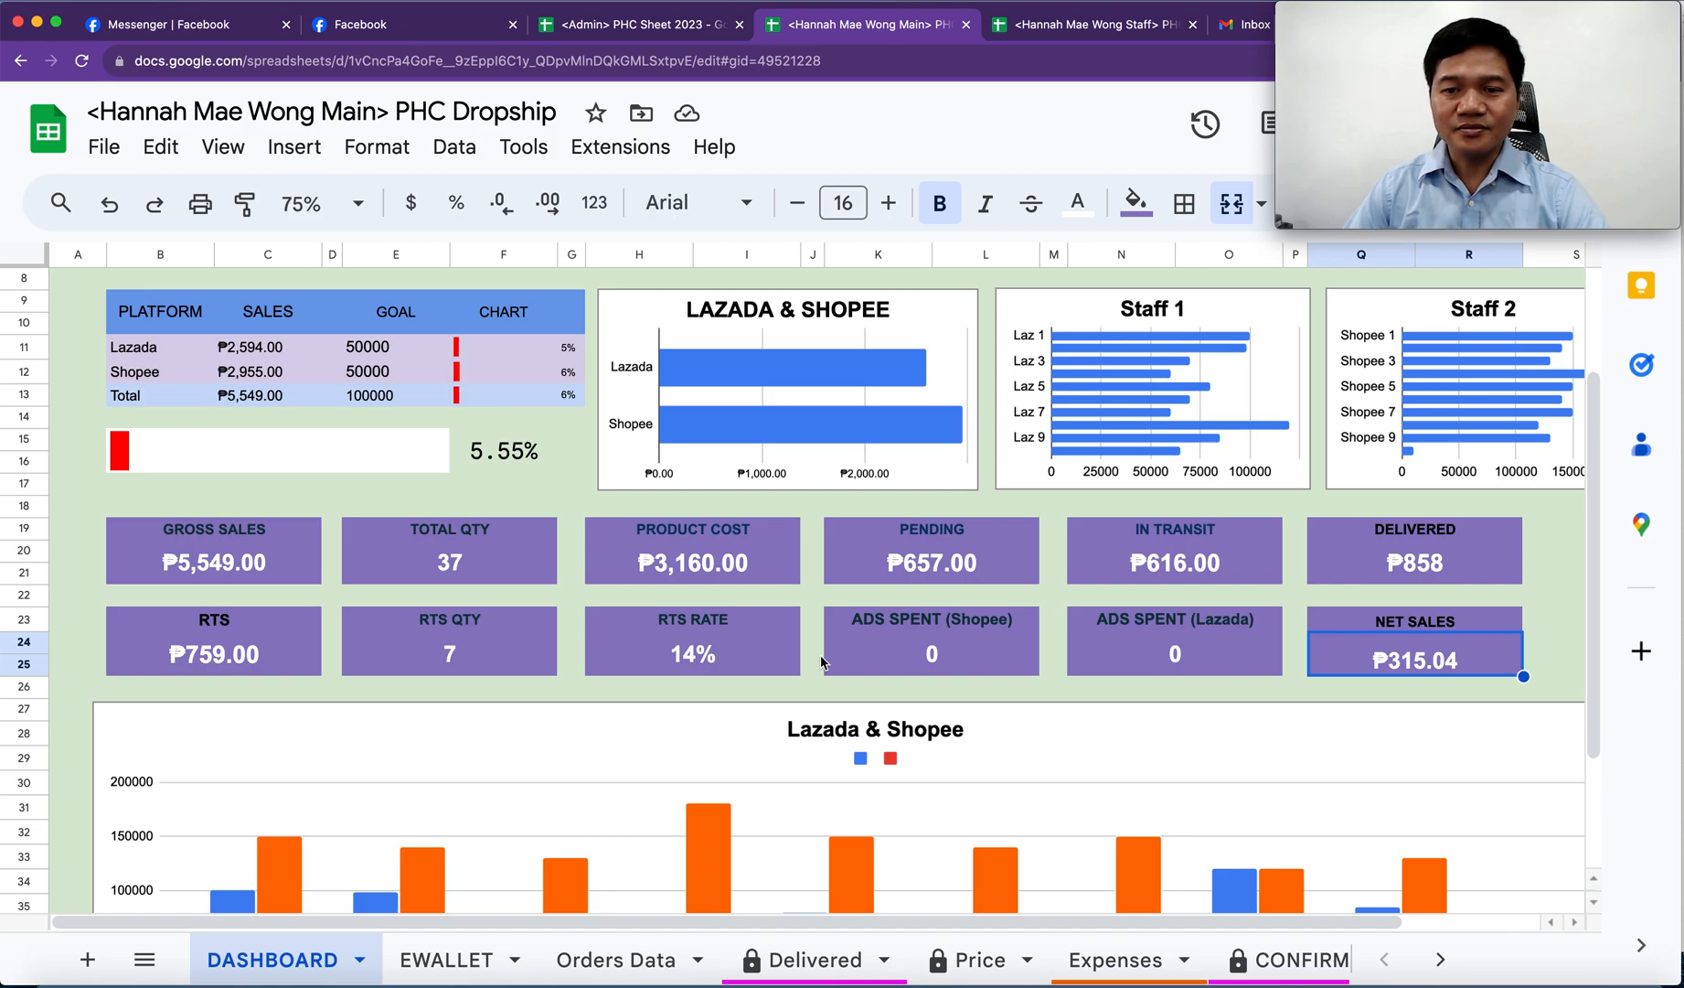
- Open the EWALLET sheet, check its total and remaining fund, and enter 5000 as the first amount in cell B2
{"action": "scroll", "coordinate": [827, 660], "scroll_direction": "down", "scroll_amount": 3}
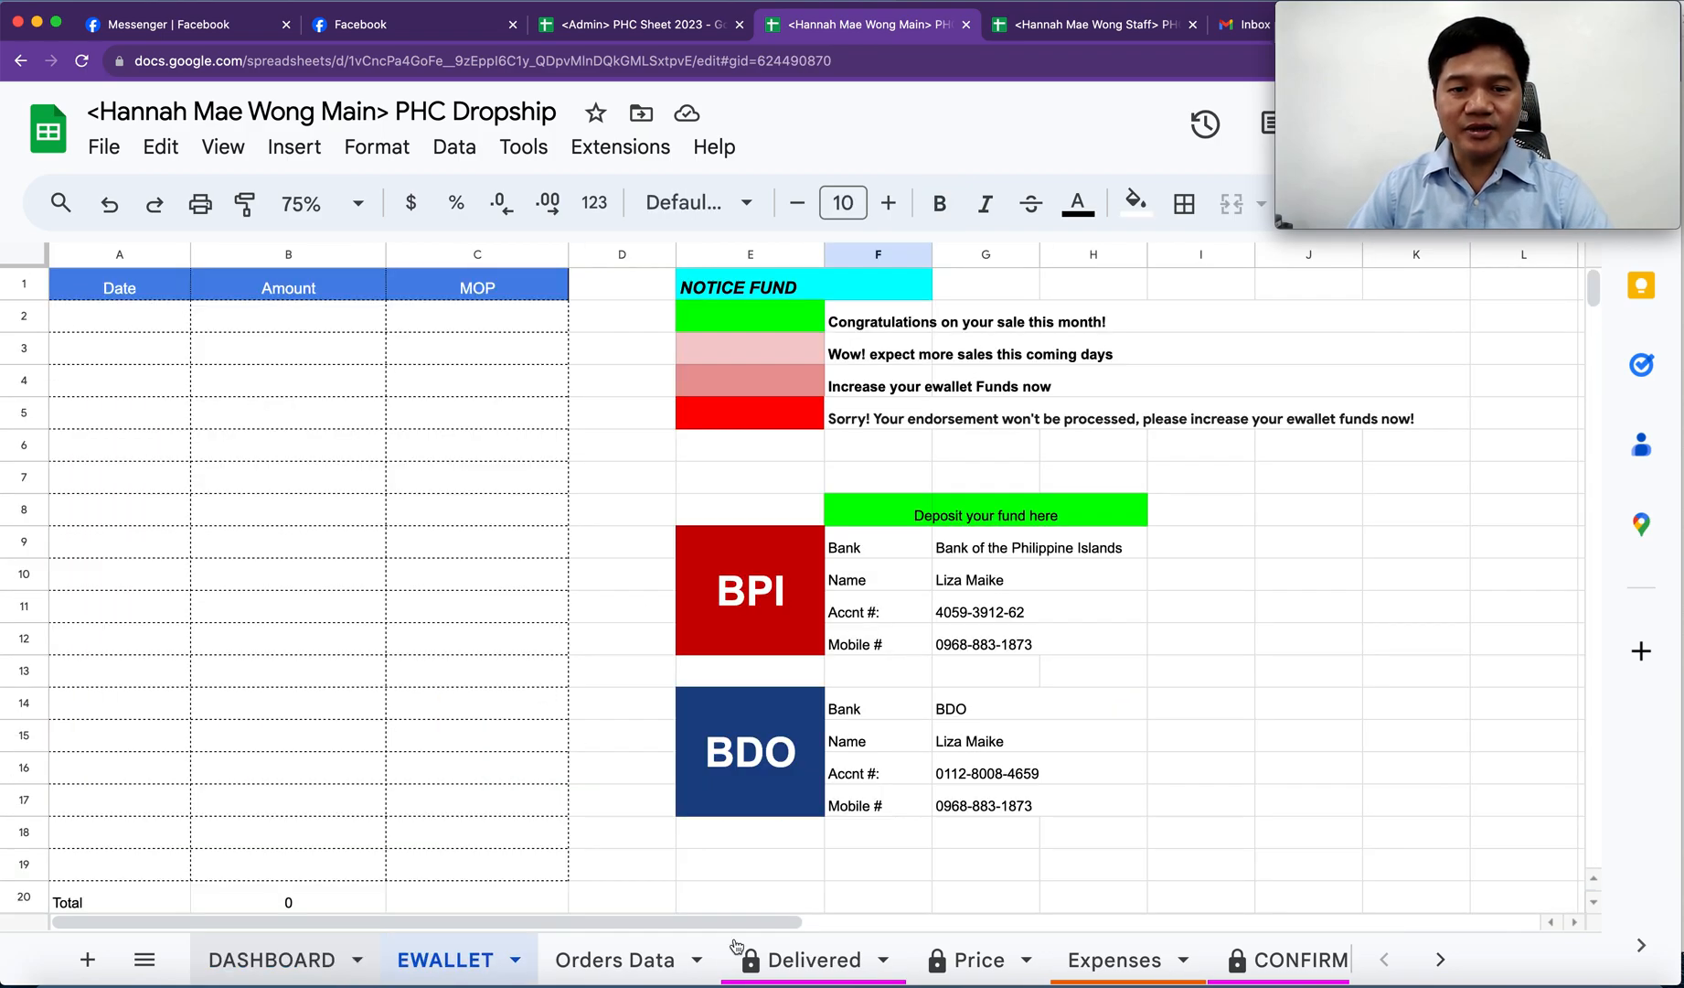
{"action": "scroll", "coordinate": [530, 748], "scroll_direction": "down", "scroll_amount": 3}
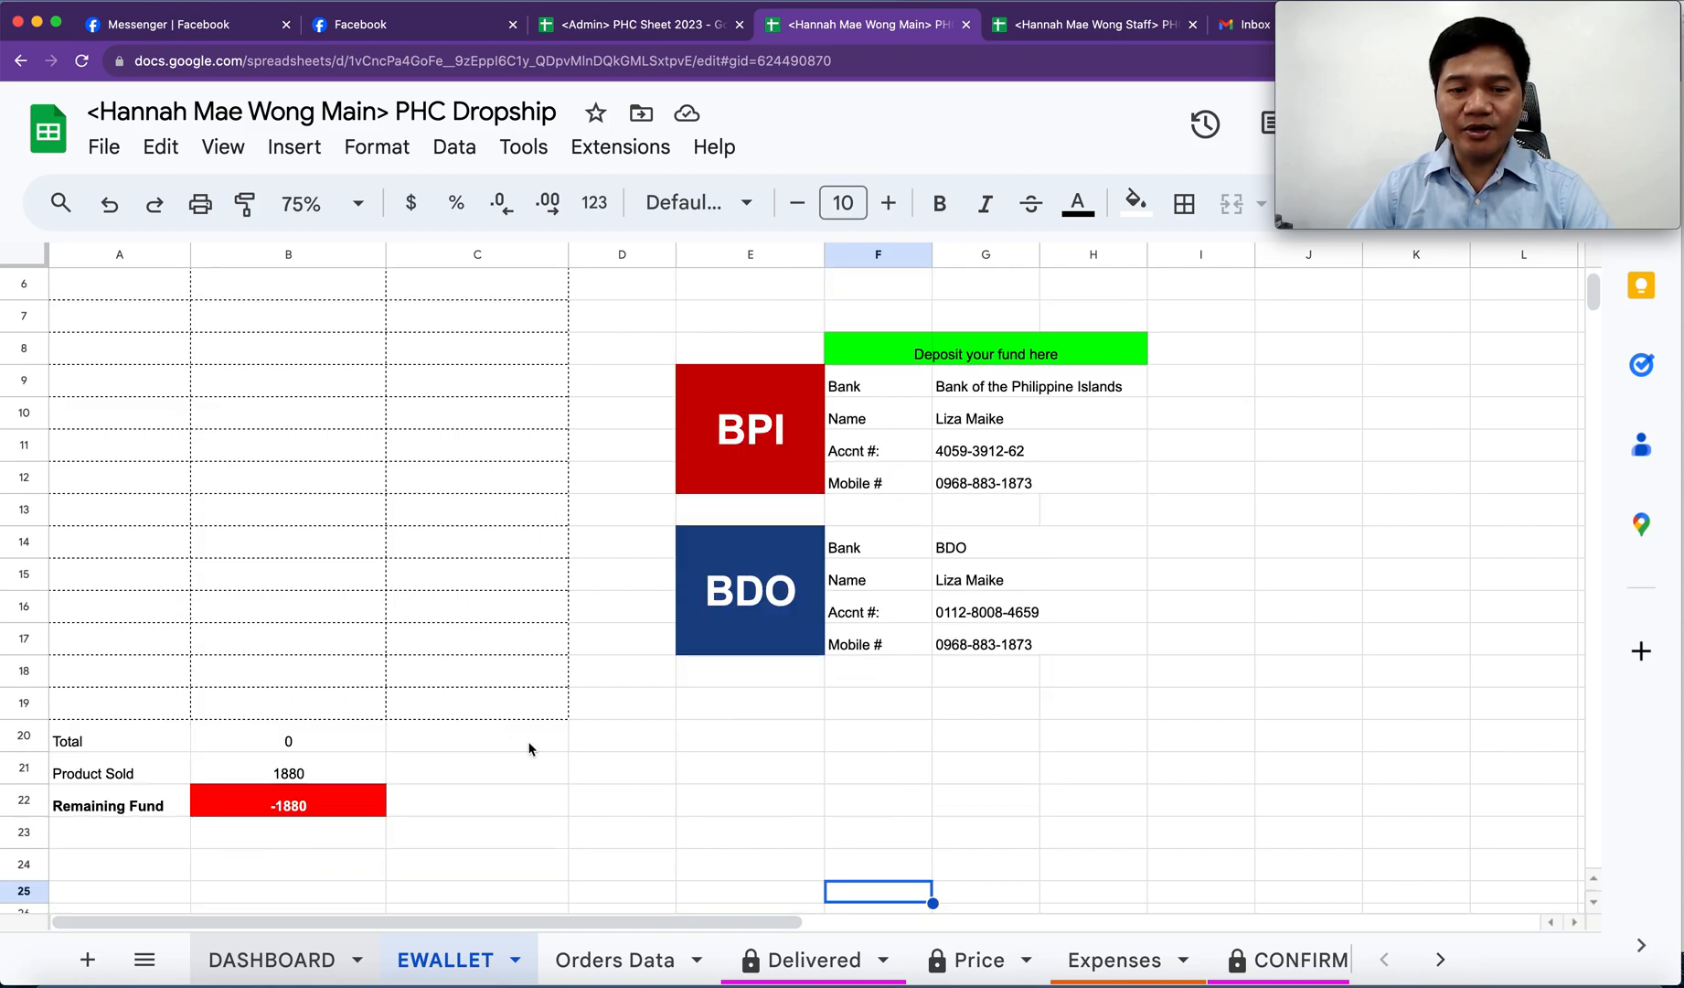
{"action": "left_click", "coordinate": [370, 713]}
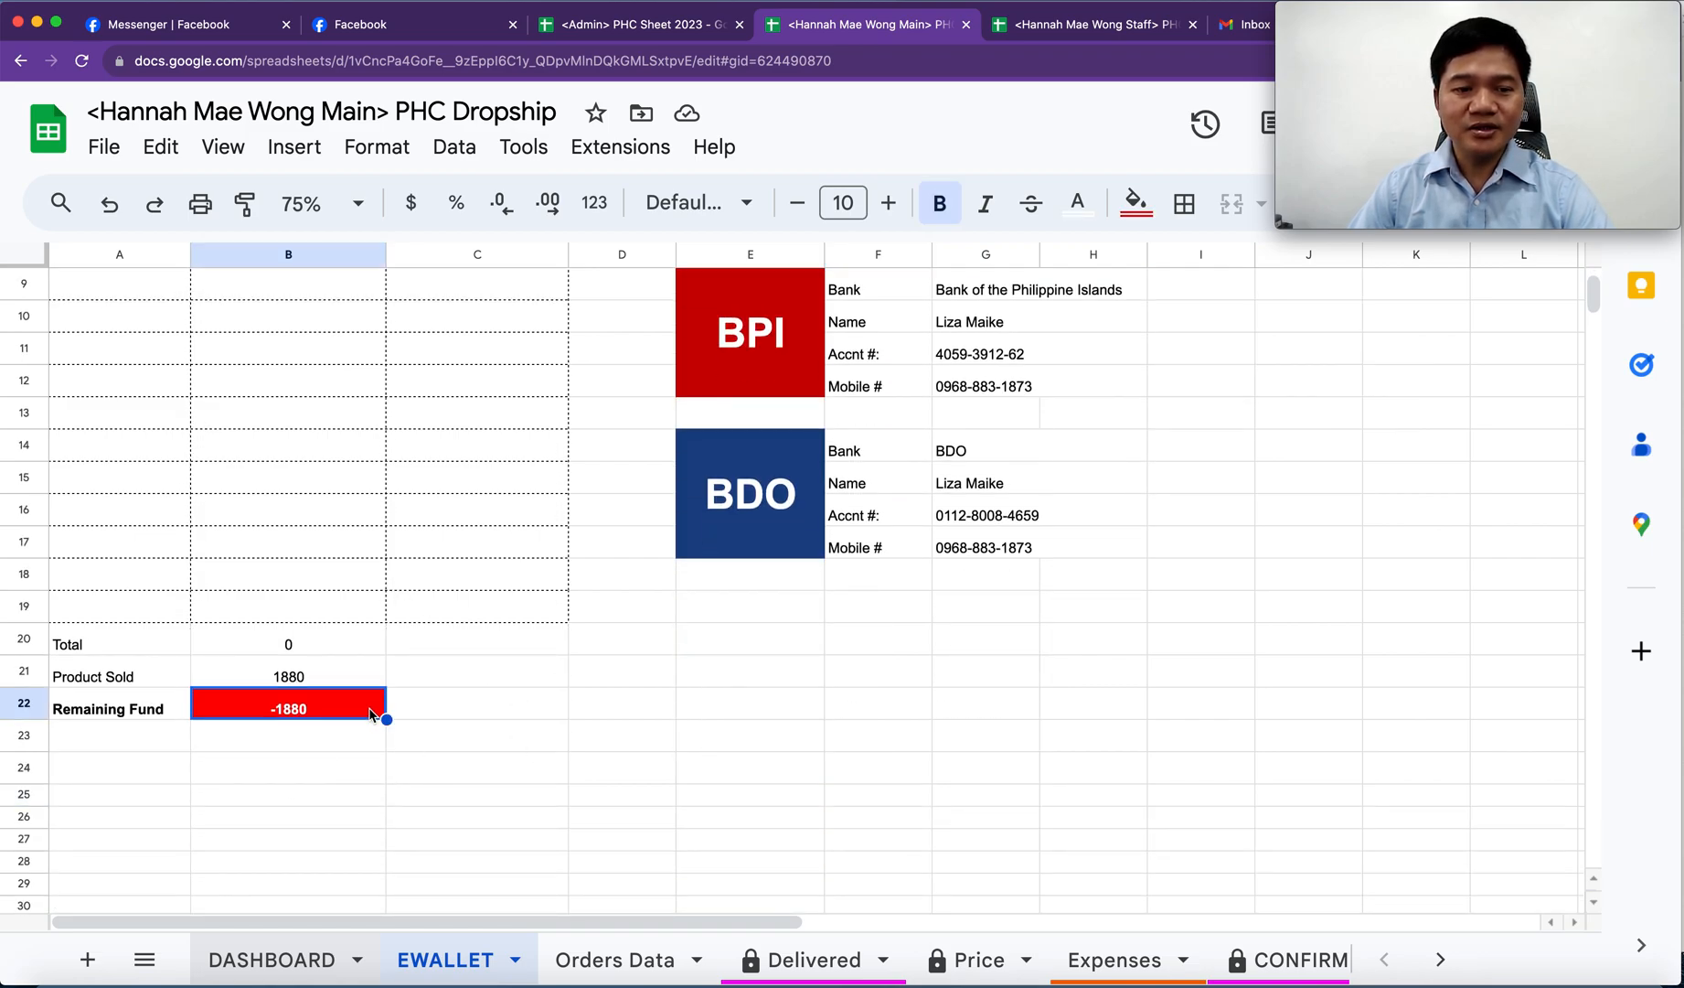
{"action": "left_click", "coordinate": [301, 643]}
{"action": "scroll", "coordinate": [304, 640], "scroll_direction": "up", "scroll_amount": 3}
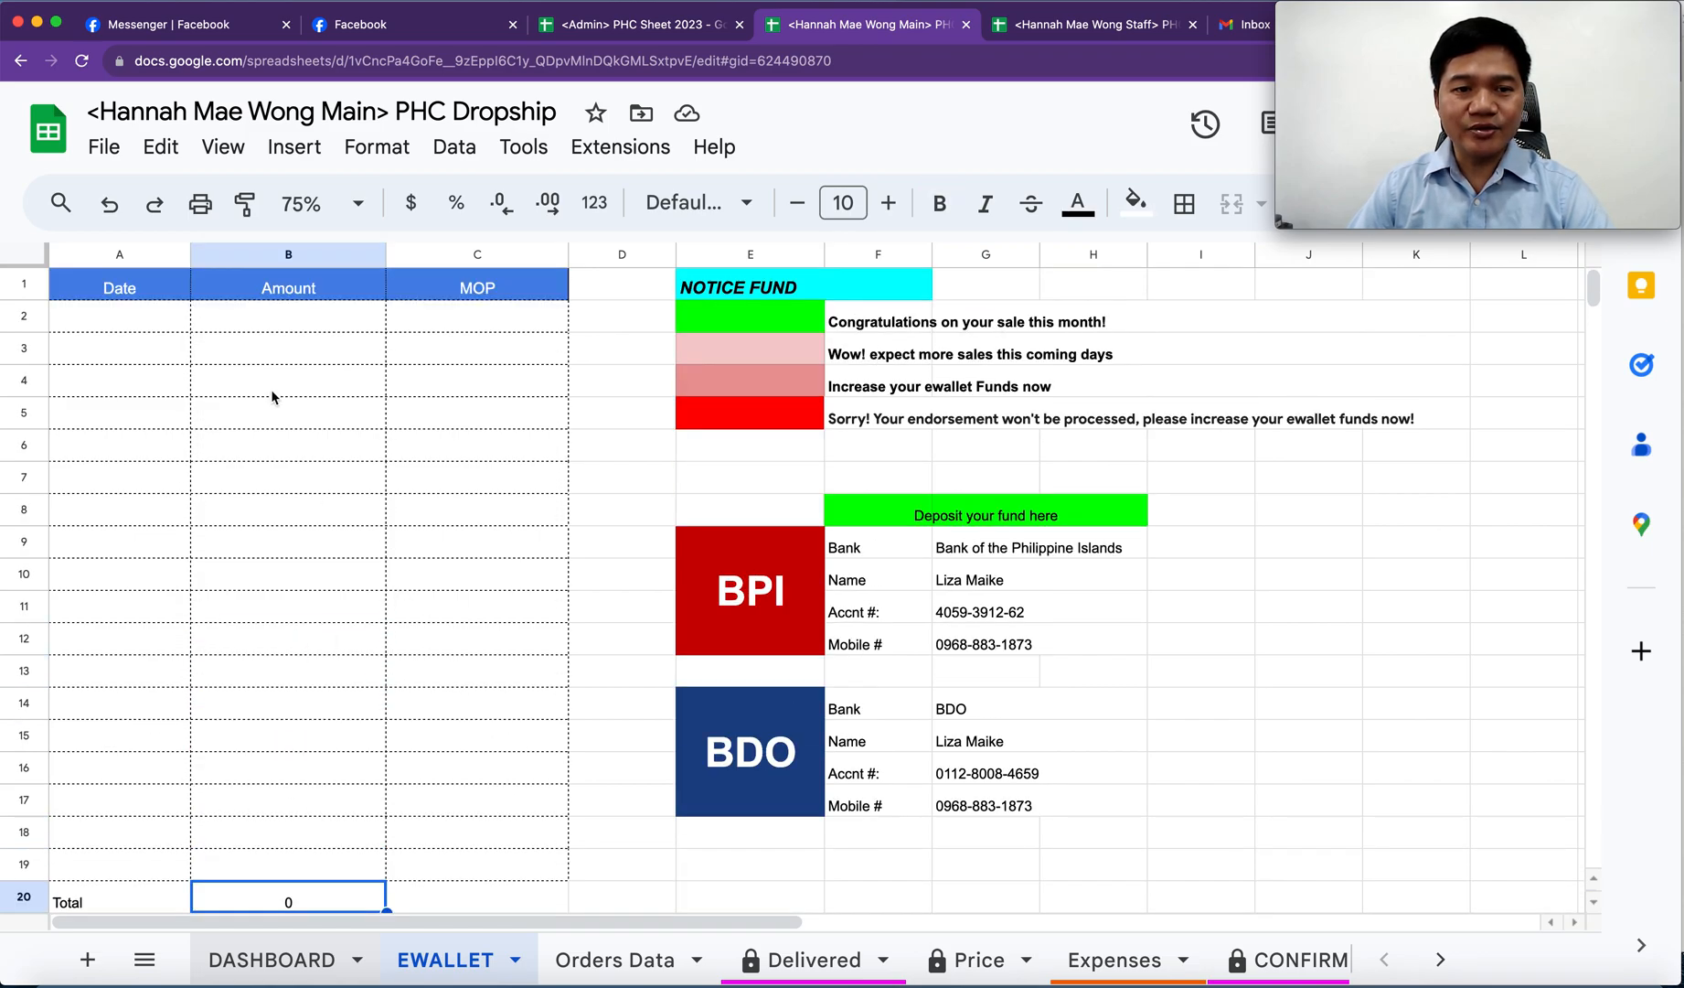
{"action": "left_click", "coordinate": [274, 328]}
{"action": "type", "text": "5000"}
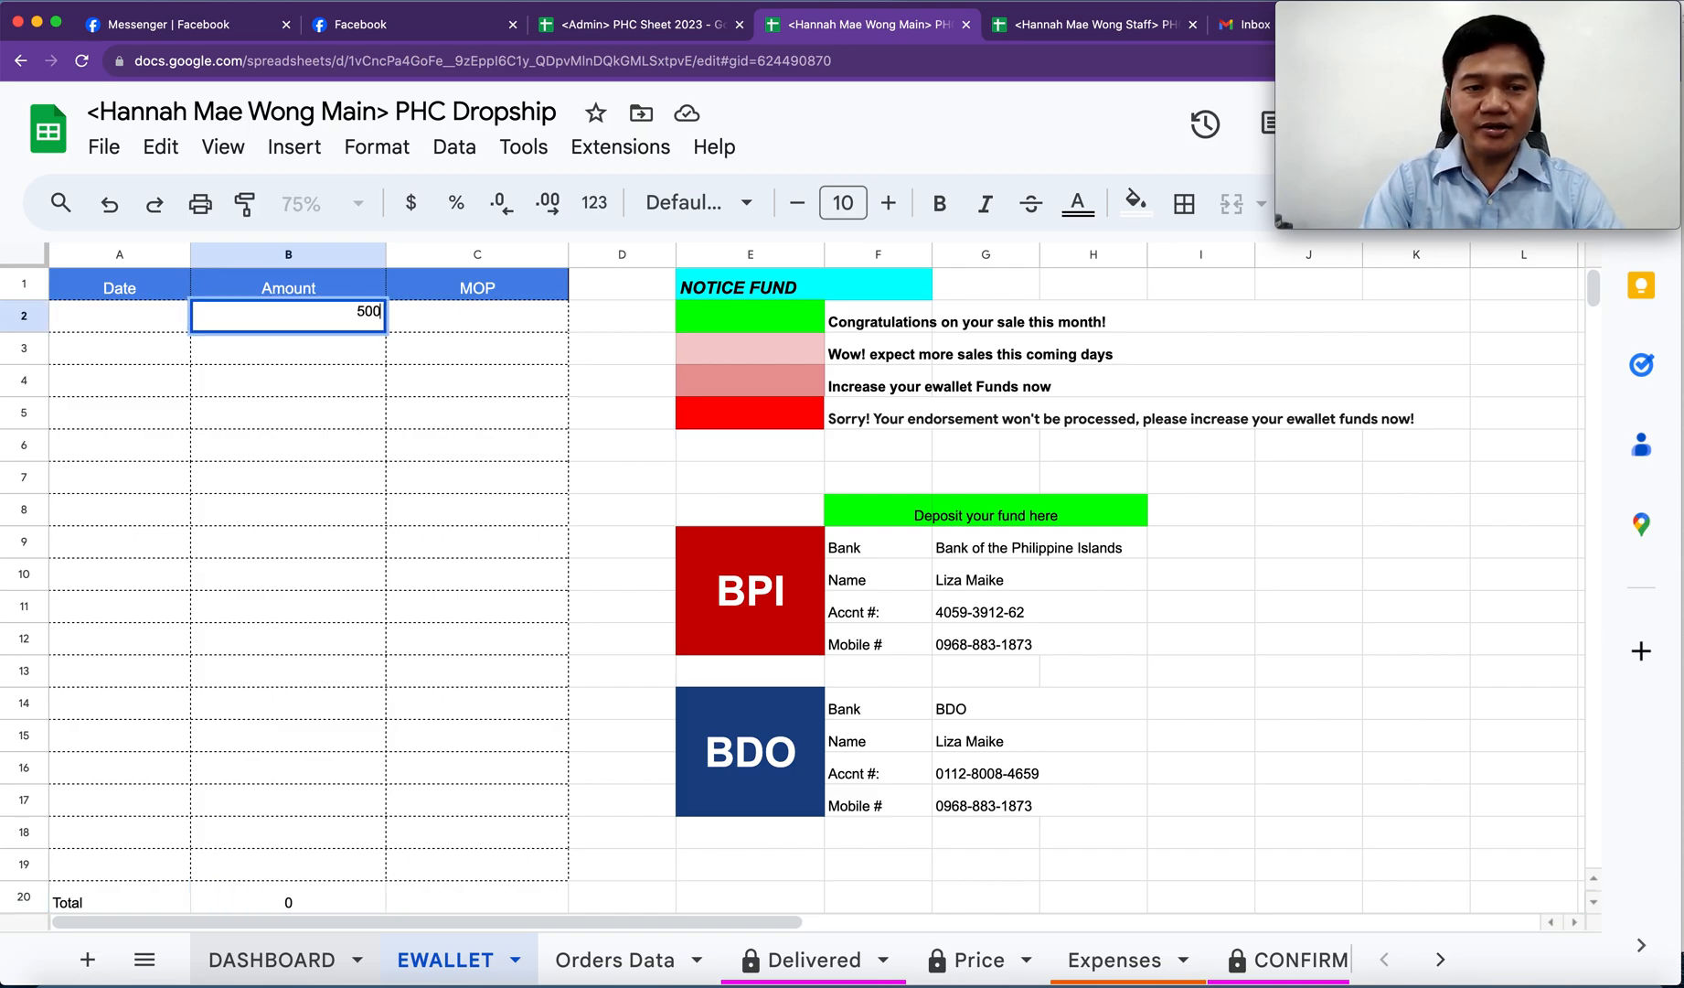
{"action": "key", "text": "Return"}
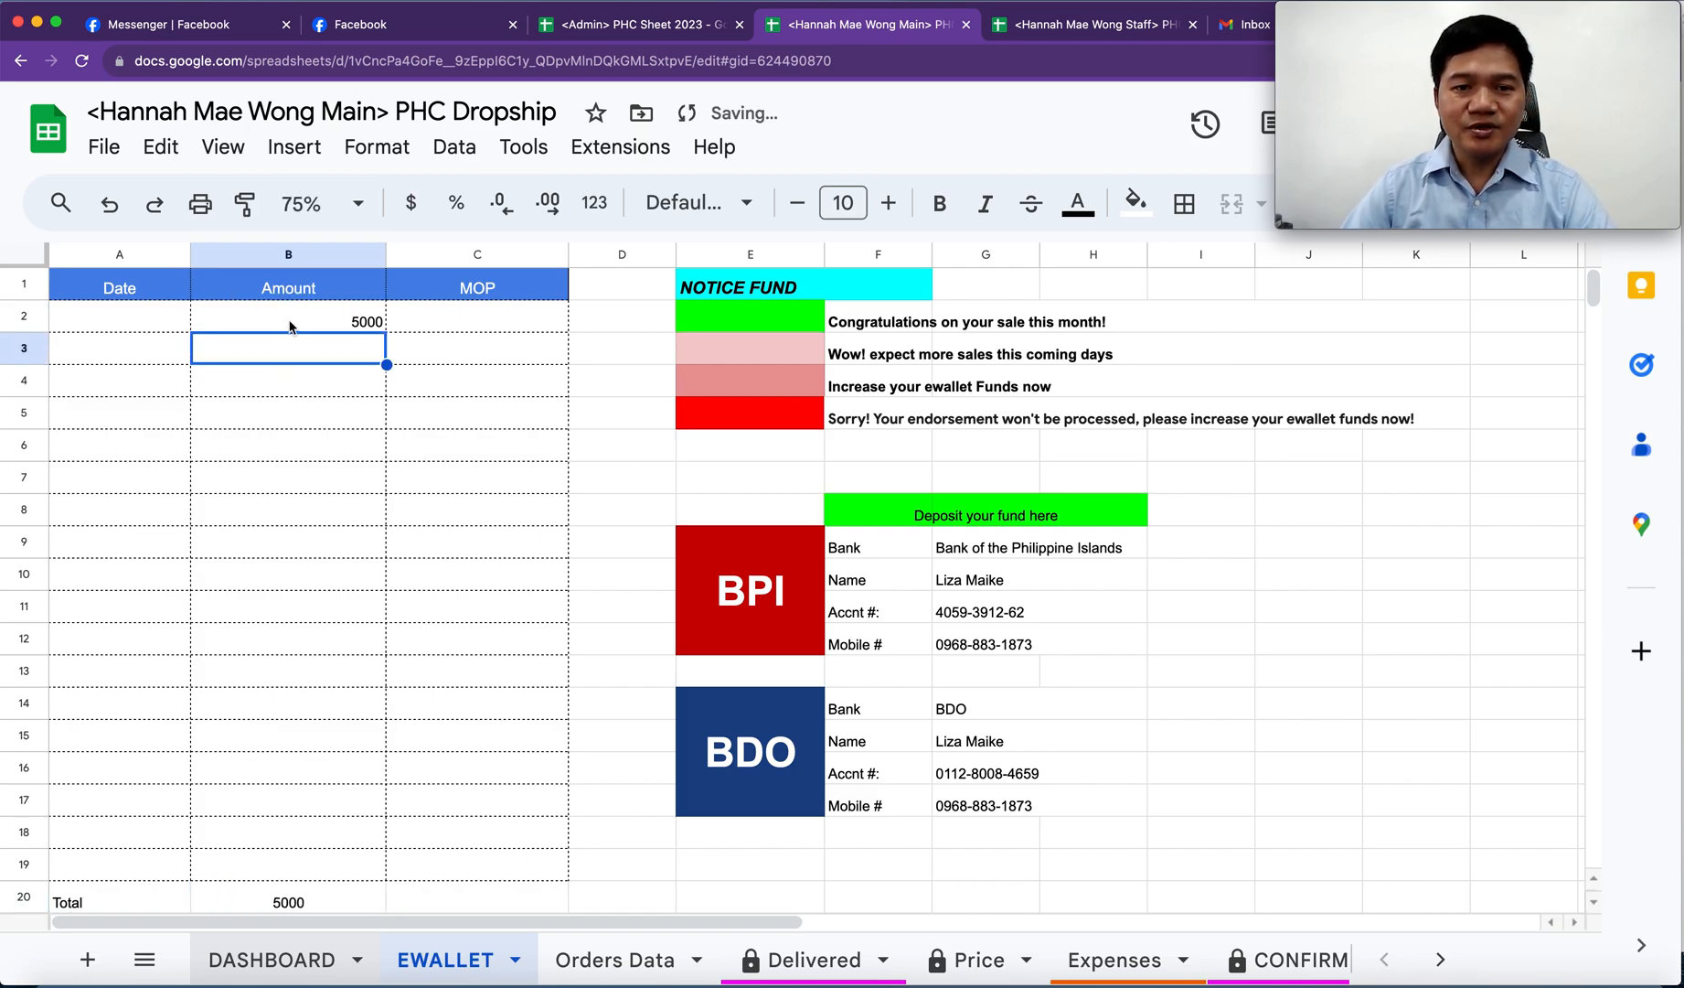
- Enter BPI as the MOP in cell C2 and centre the contents of cells A2 to C19 horizontally
{"action": "left_click", "coordinate": [523, 324]}
{"action": "type", "text": "BPI"}
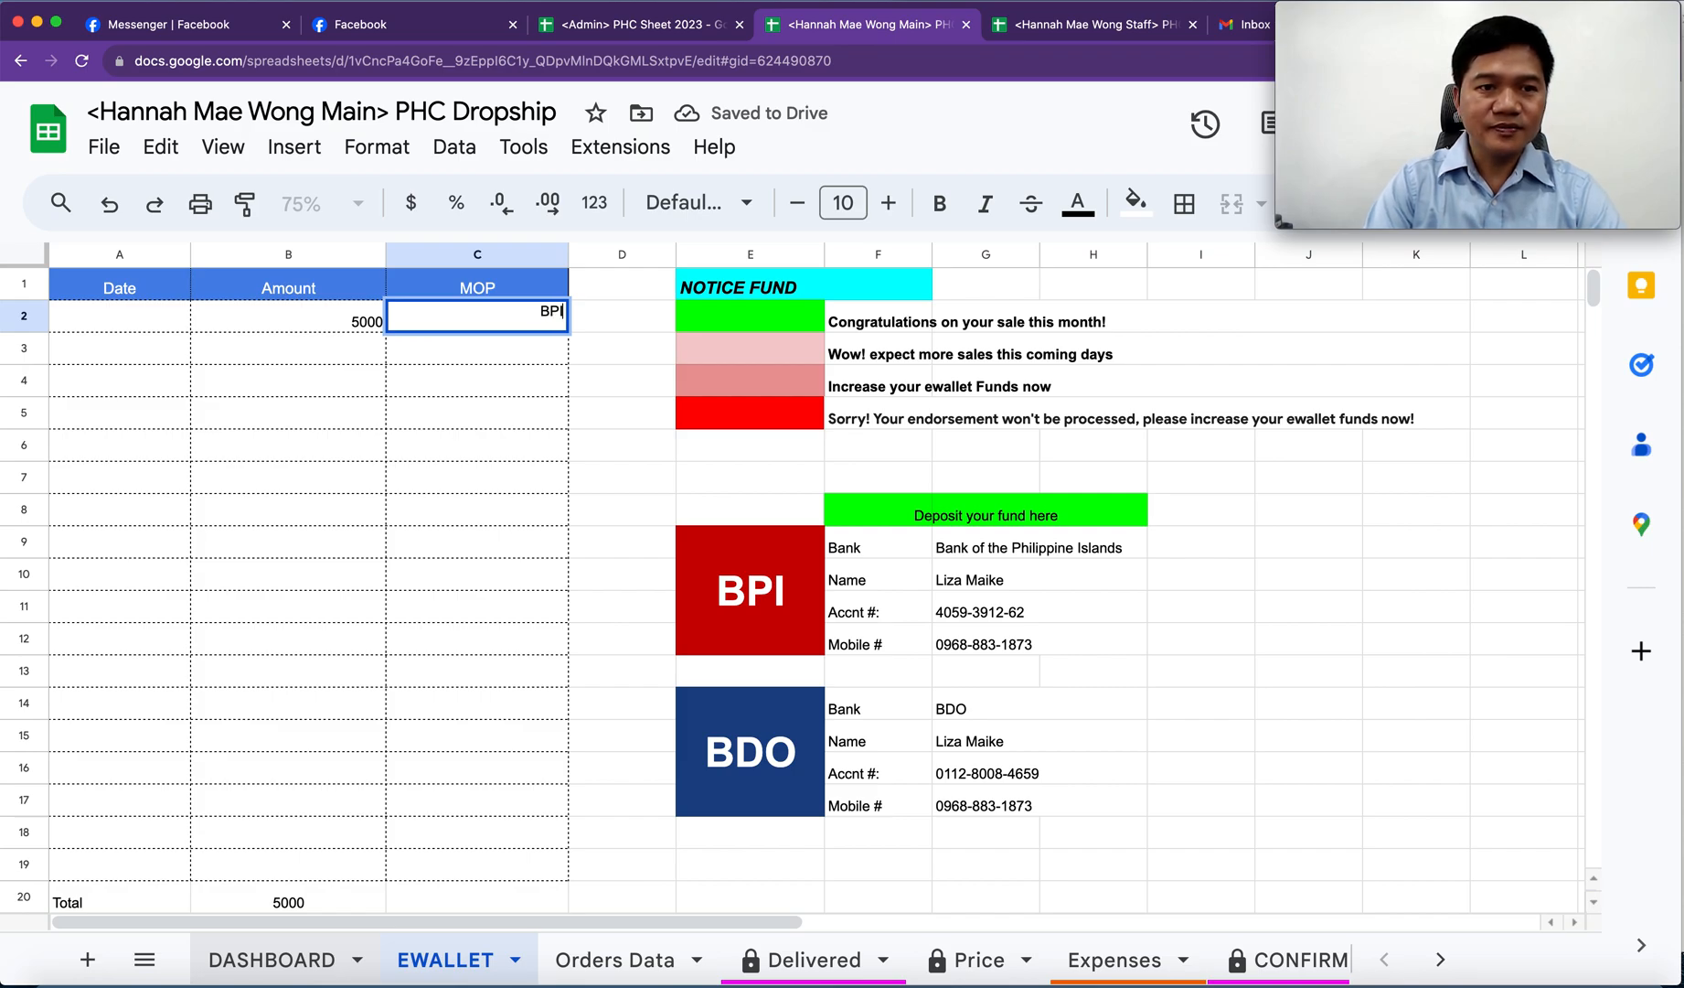
{"action": "left_click_drag", "start_coordinate": [136, 320], "coordinate": [531, 878]}
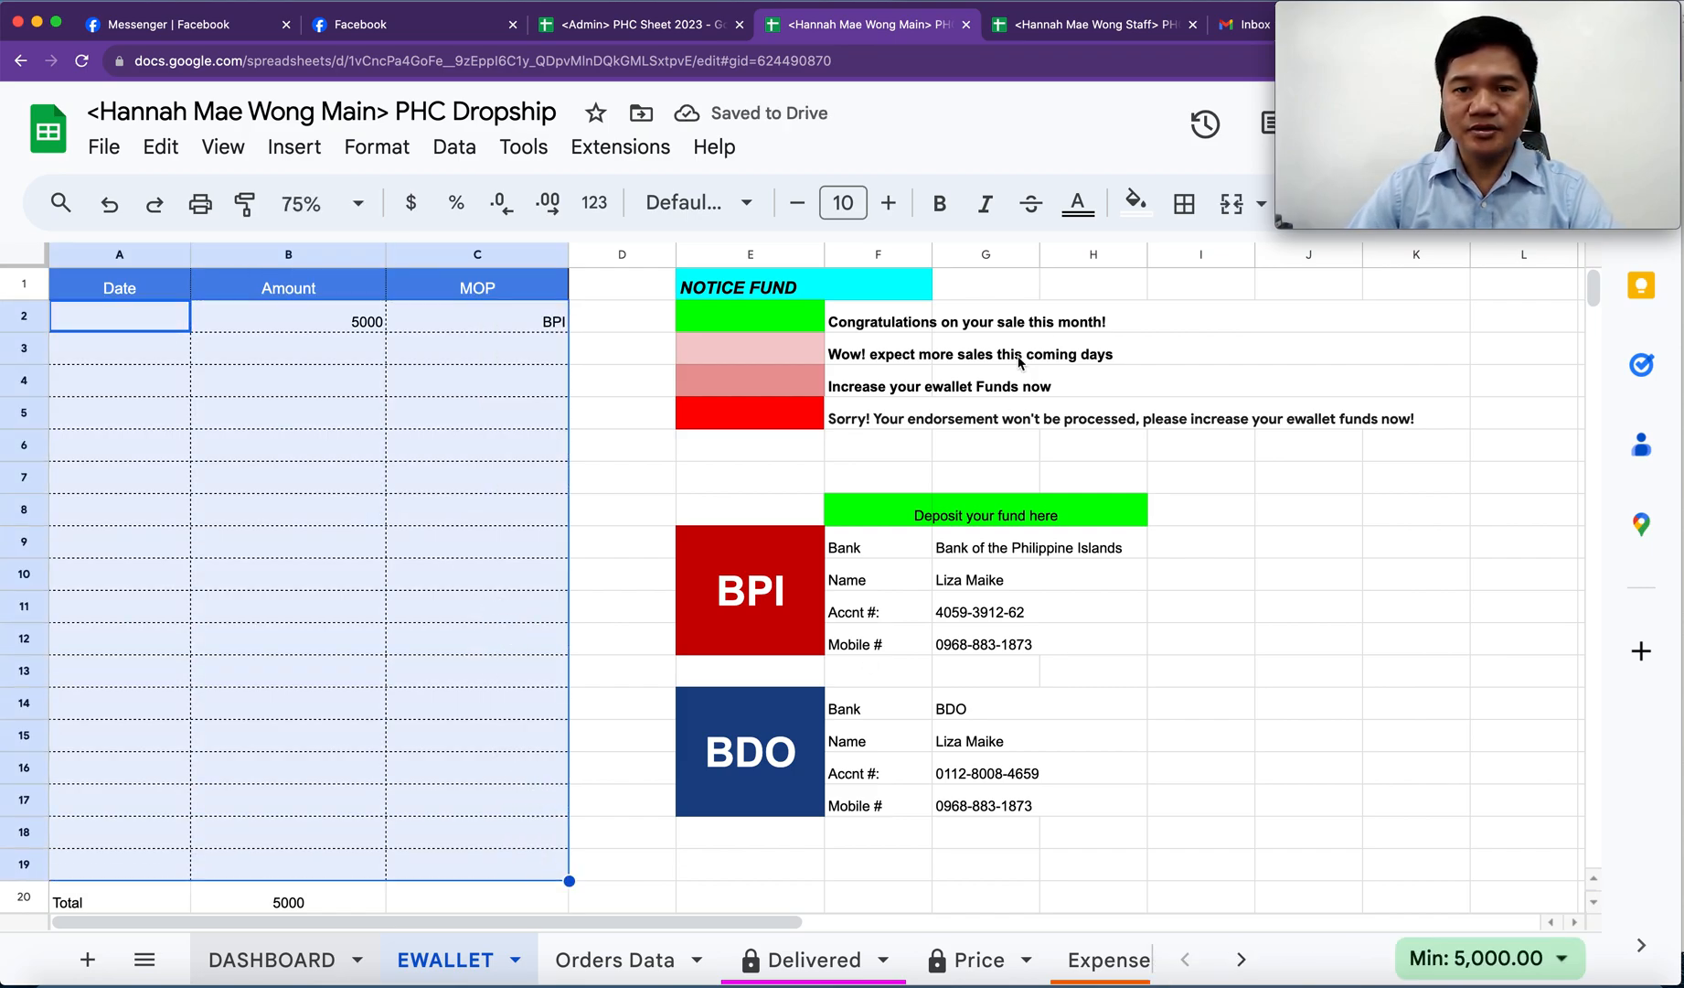
{"action": "mouse_move", "coordinate": [1562, 163]}
{"action": "left_click_drag", "start_coordinate": [1562, 16], "coordinate": [1558, 315]}
{"action": "left_click", "coordinate": [1305, 203]}
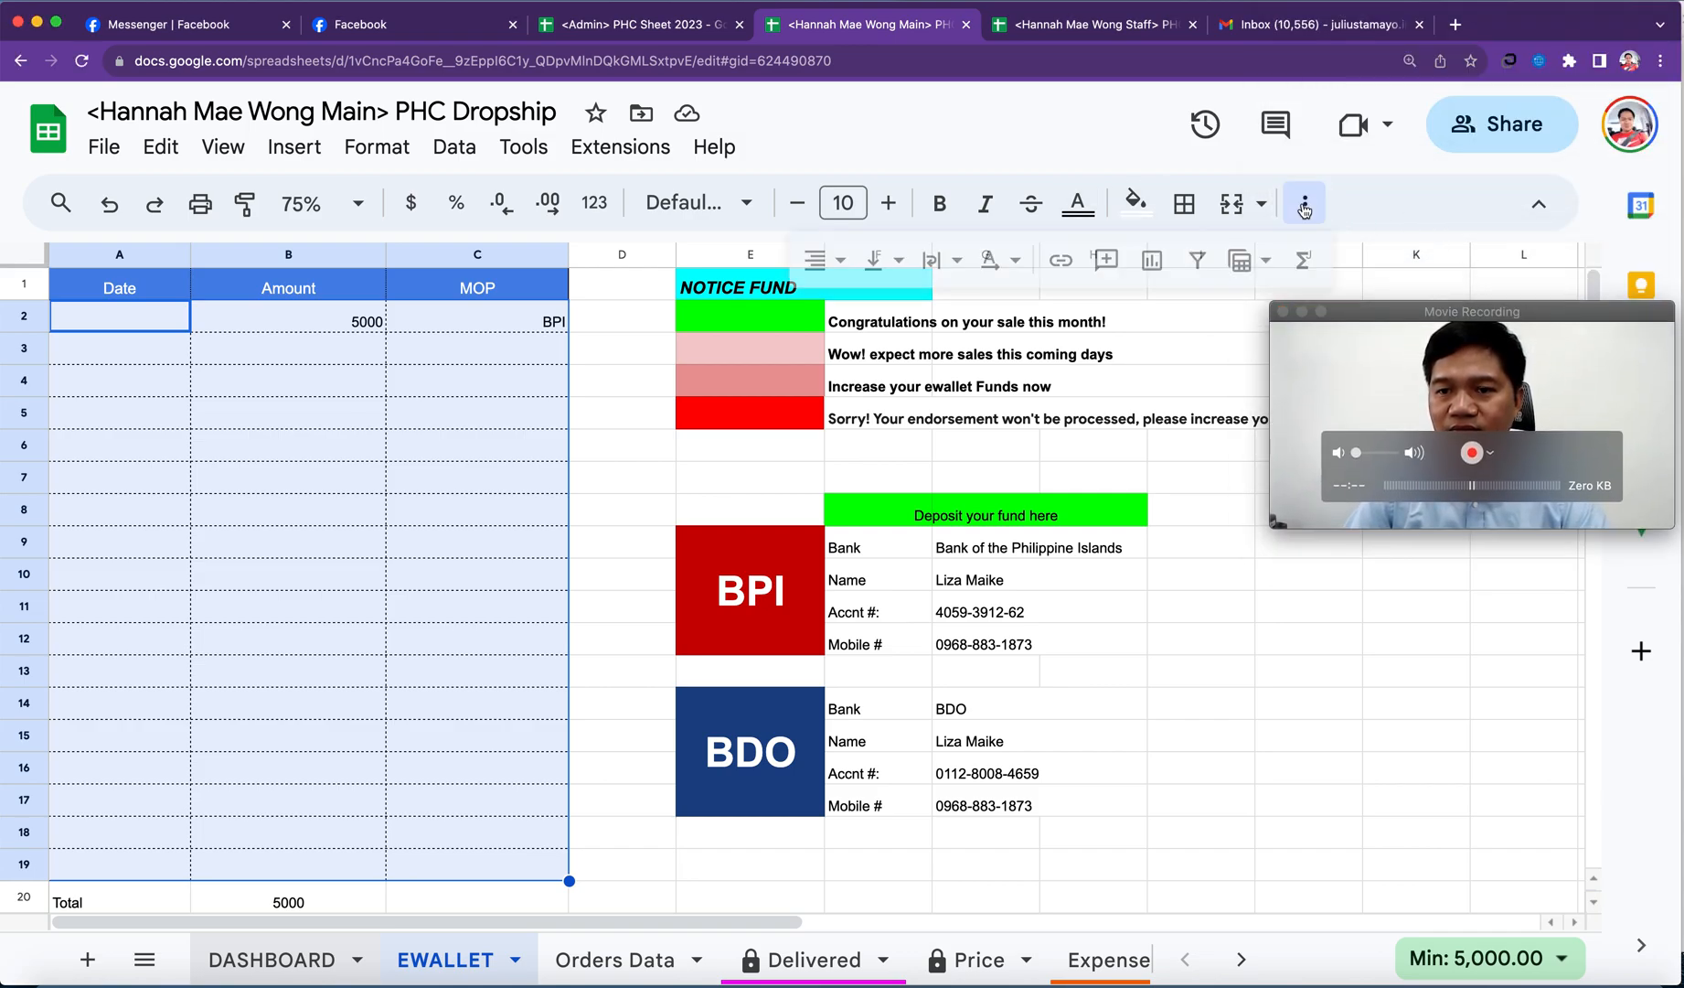
{"action": "left_click", "coordinate": [836, 260]}
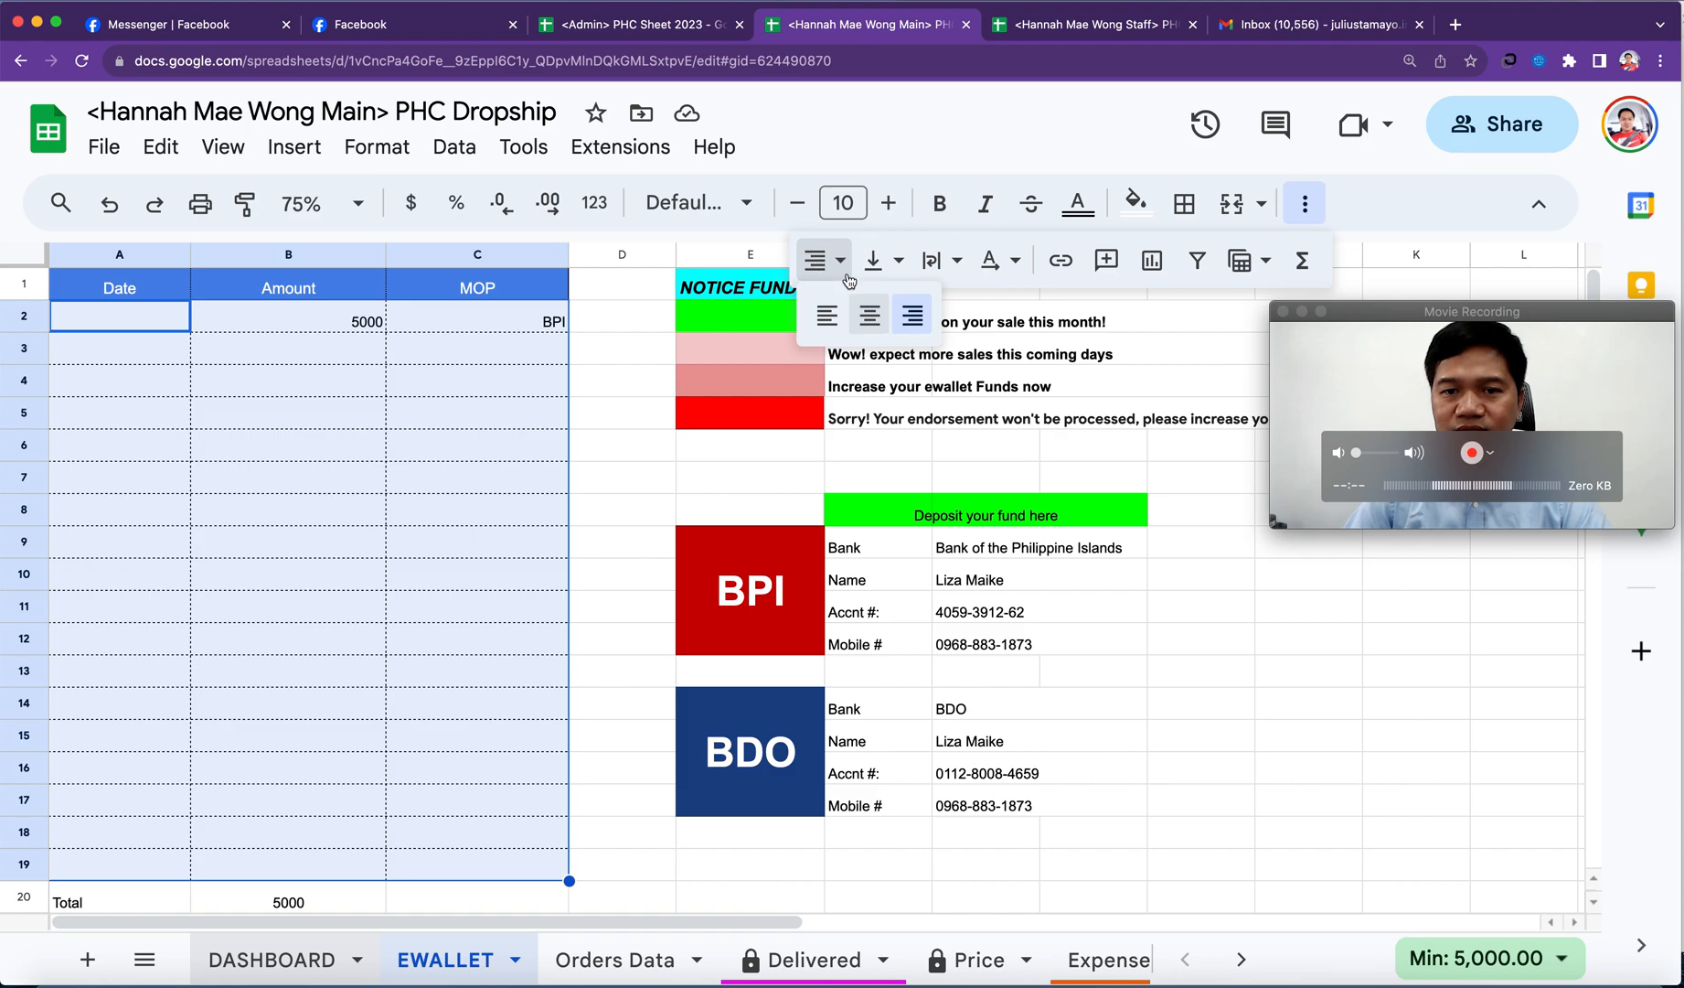
{"action": "left_click", "coordinate": [873, 333]}
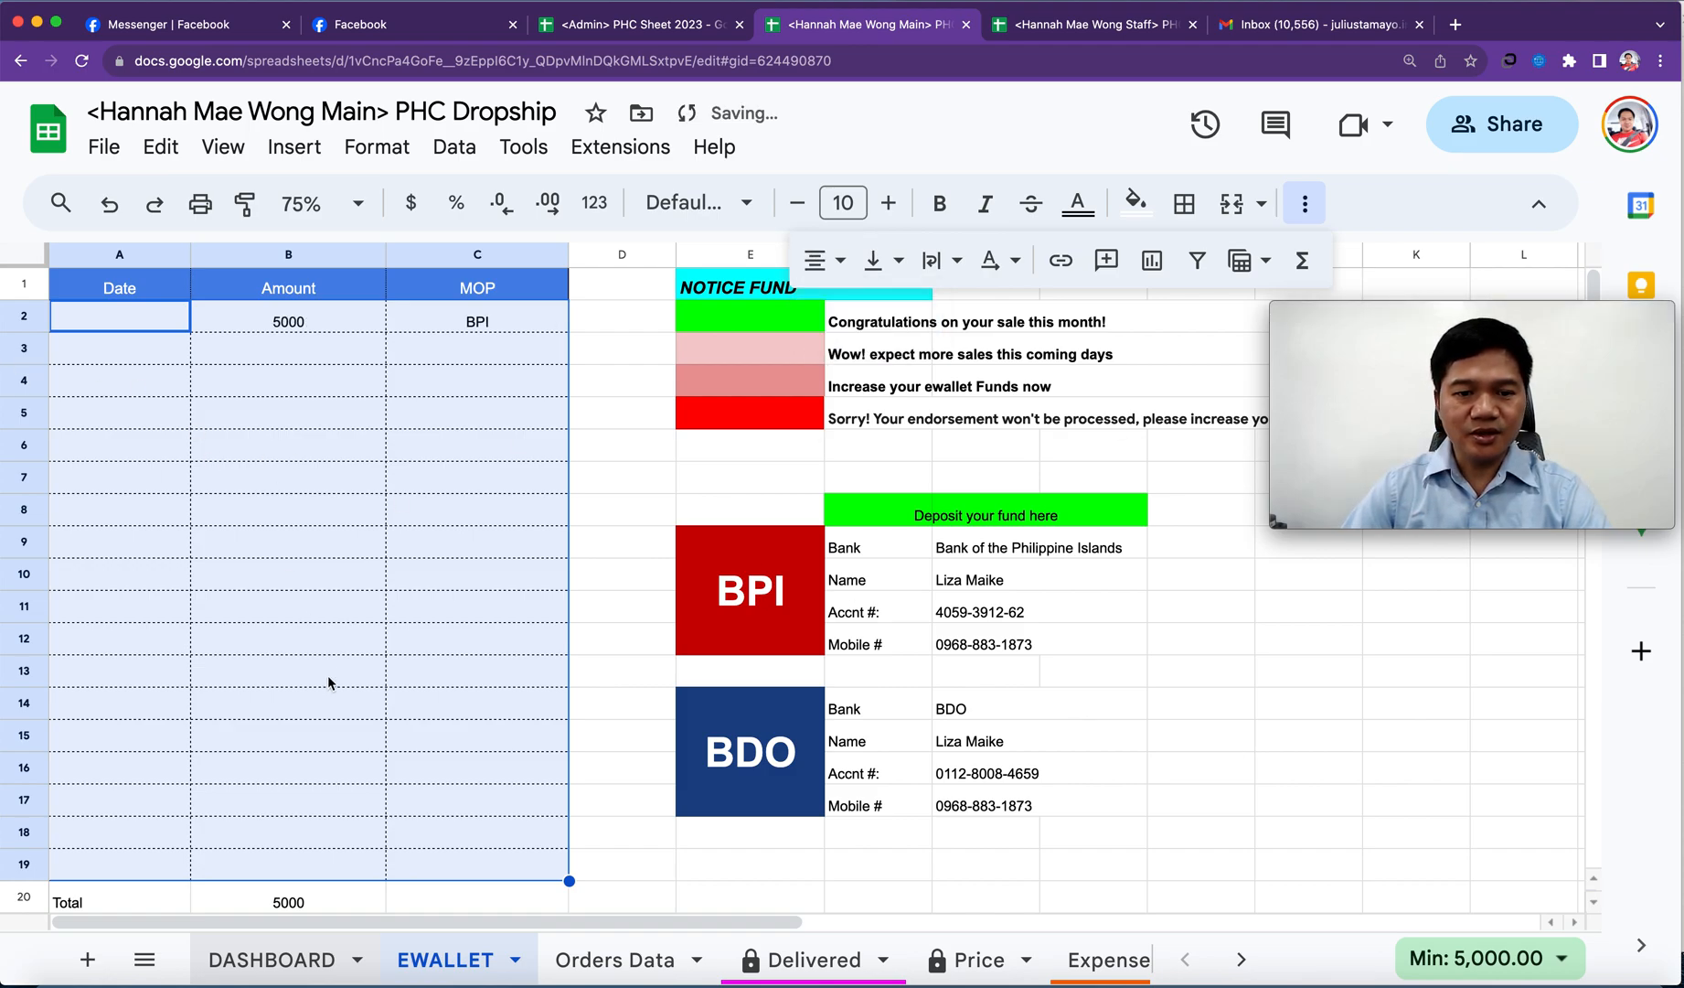
- Align the Remaining Fund value in cell B22 vertically to the middle and set its text colour to black
{"action": "scroll", "coordinate": [329, 681], "scroll_direction": "down", "scroll_amount": 3}
{"action": "left_click", "coordinate": [302, 611]}
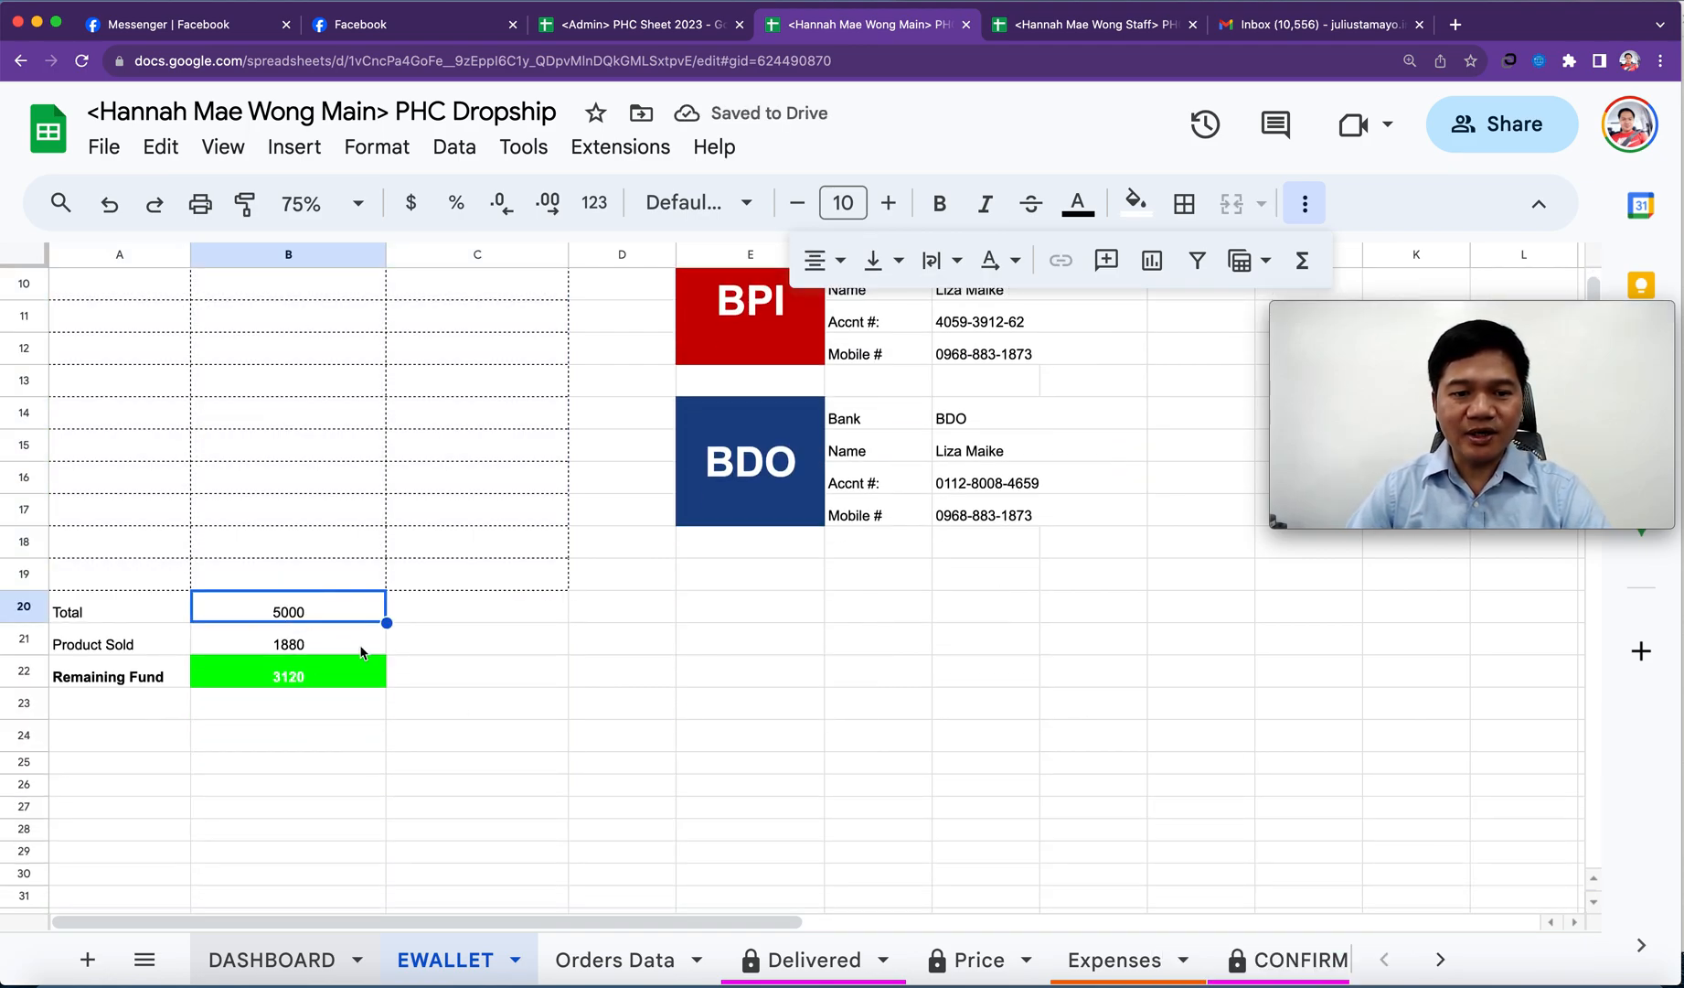
{"action": "left_click", "coordinate": [327, 686]}
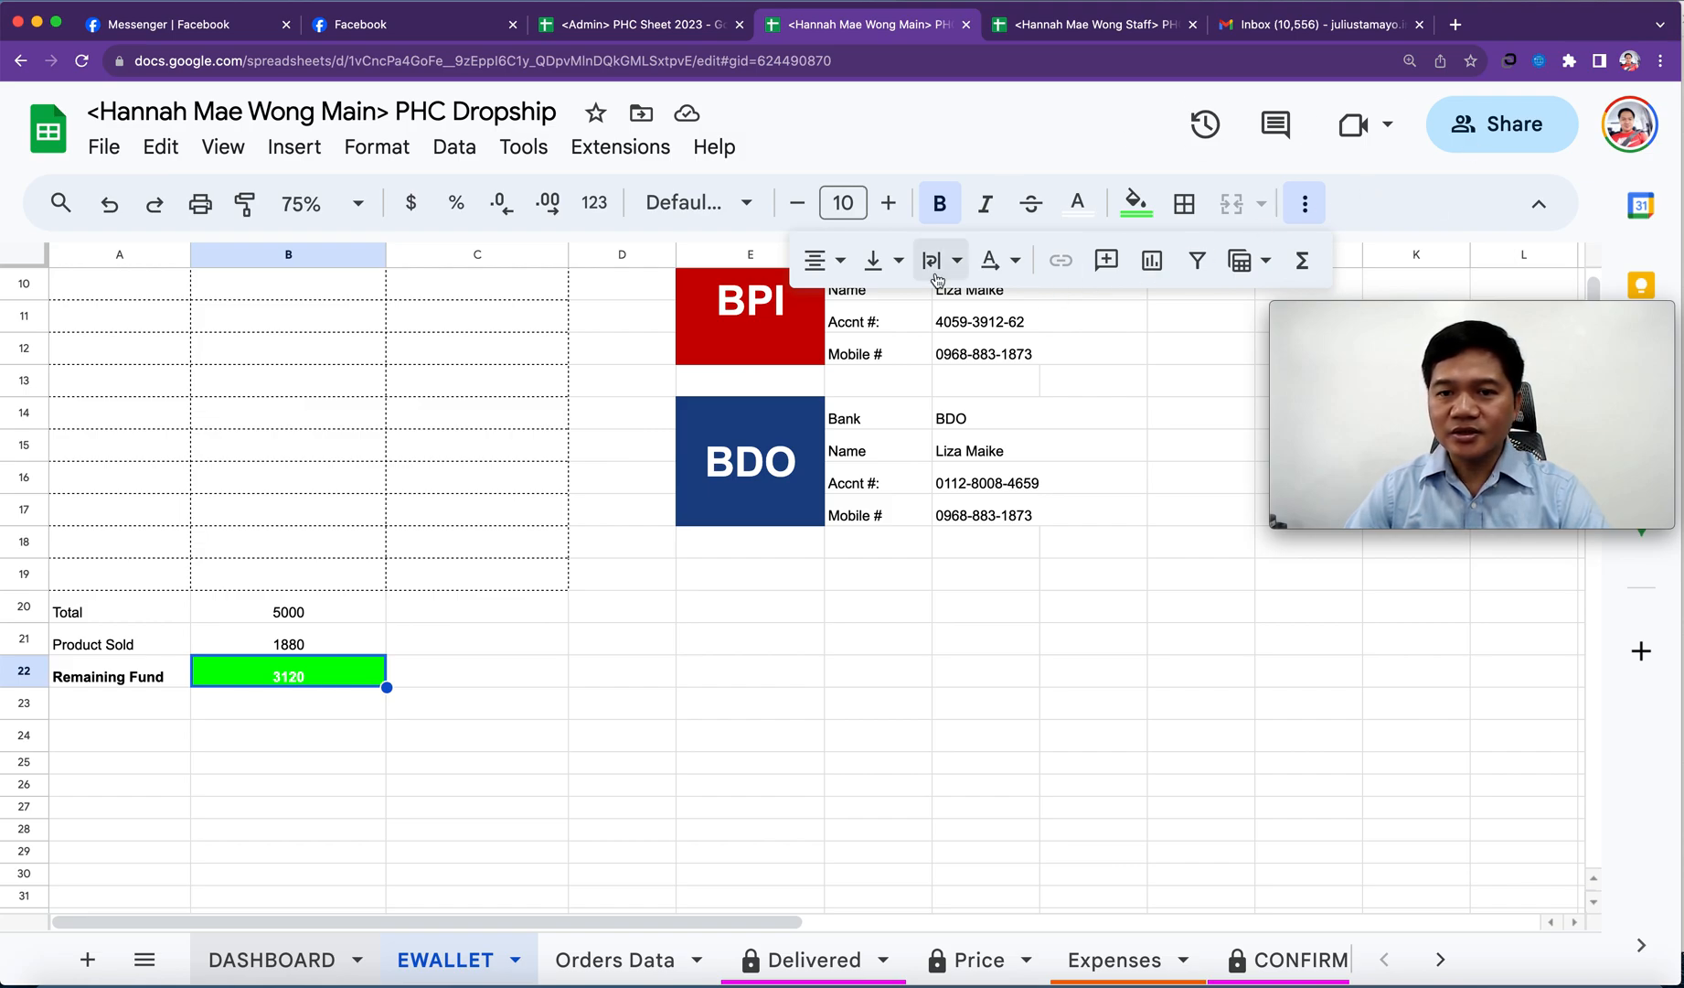
{"action": "left_click", "coordinate": [876, 261]}
{"action": "left_click", "coordinate": [927, 316]}
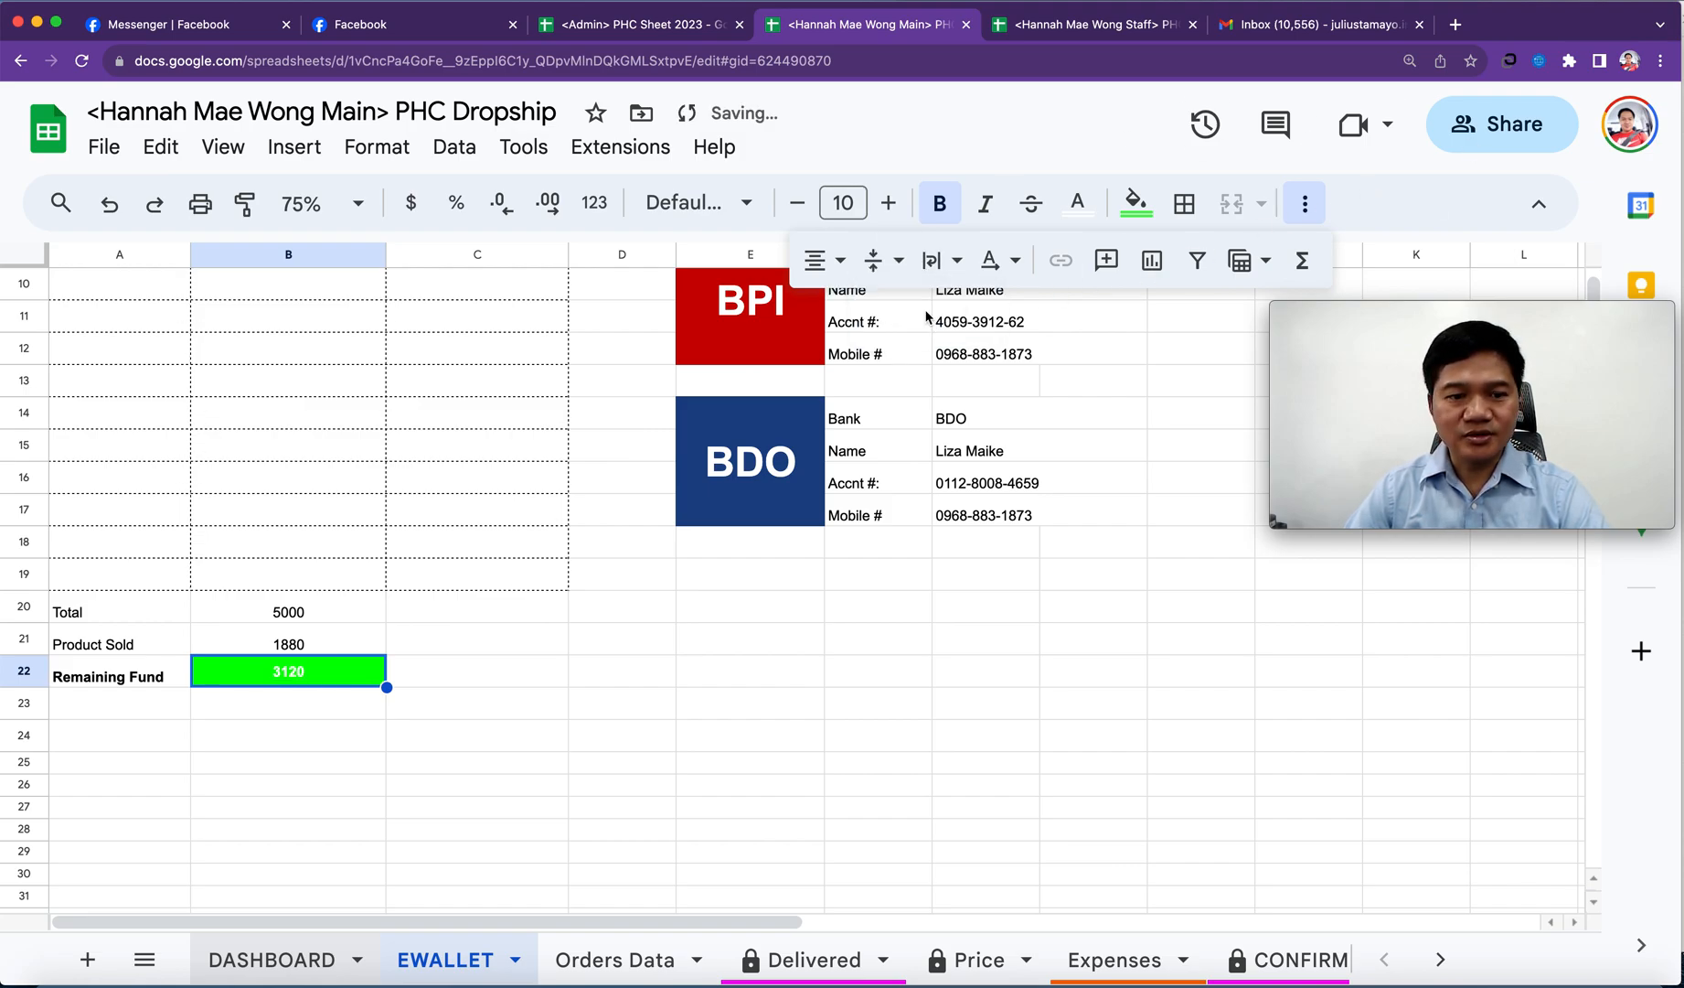
{"action": "left_click", "coordinate": [1076, 205]}
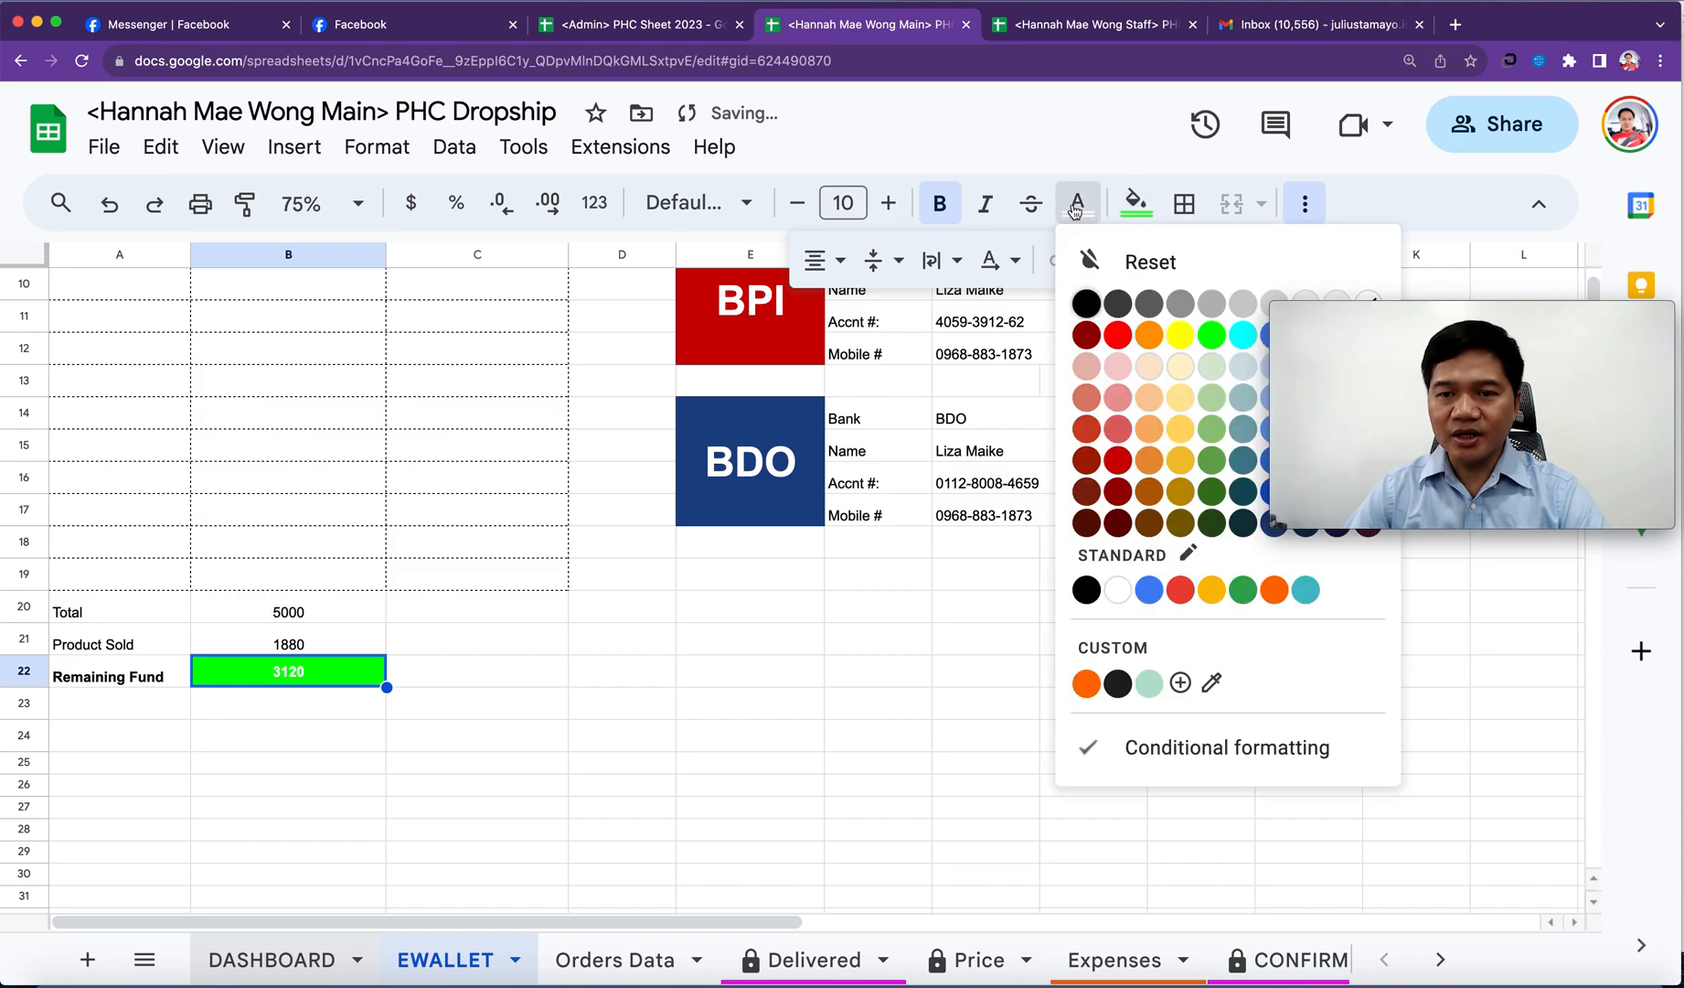
{"action": "left_click", "coordinate": [1087, 302]}
{"action": "left_click", "coordinate": [640, 672]}
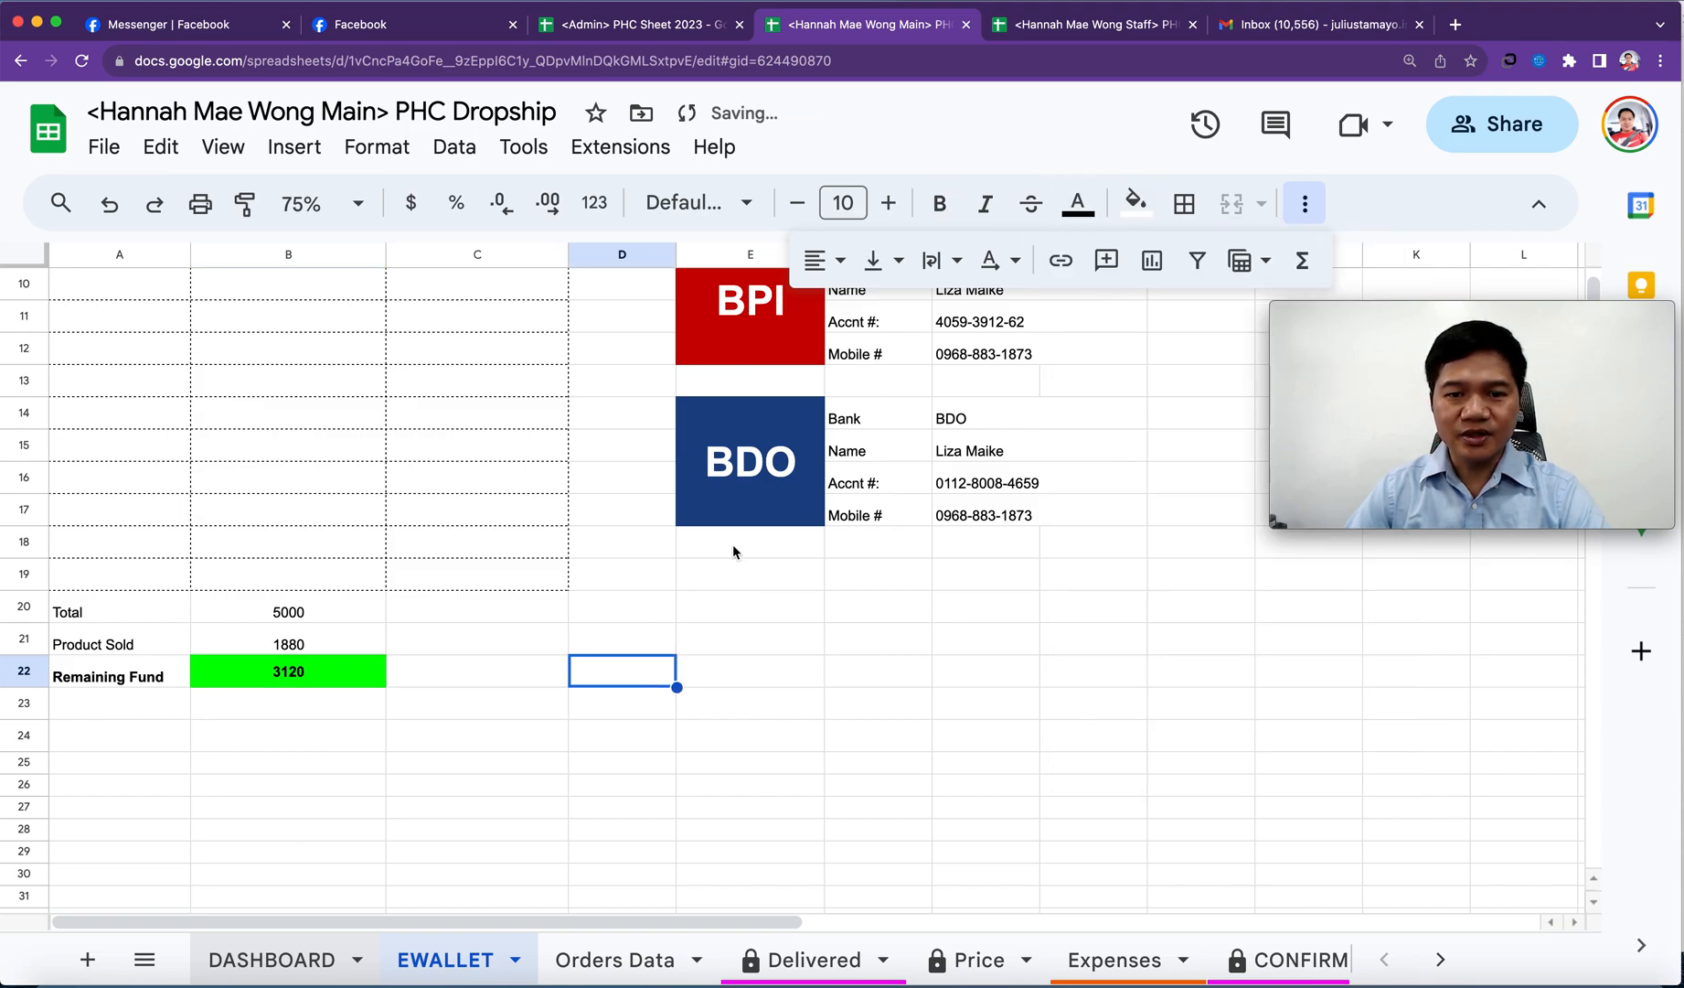
- Examine the NOTICE FUND colour legend in E2 to E5 and compare its colours and messages with the Remaining Fund cell
{"action": "scroll", "coordinate": [725, 572], "scroll_direction": "up", "scroll_amount": 5}
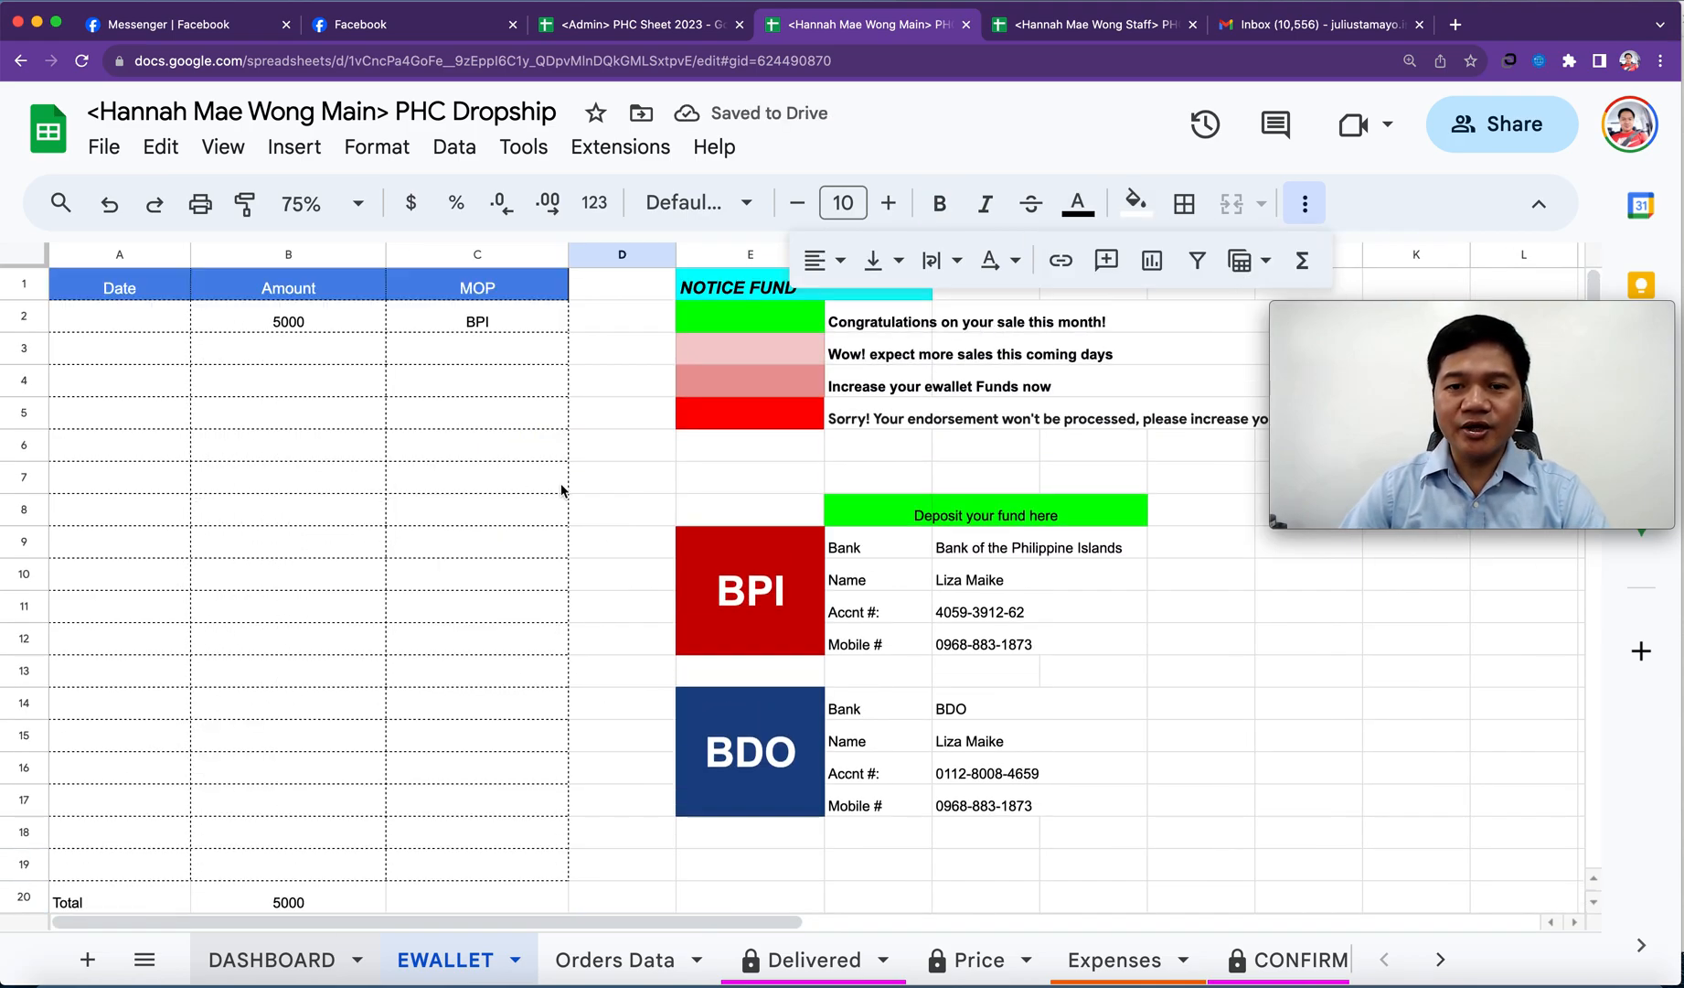
{"action": "scroll", "coordinate": [830, 517], "scroll_direction": "right", "scroll_amount": 5}
{"action": "scroll", "coordinate": [829, 518], "scroll_direction": "left", "scroll_amount": 3}
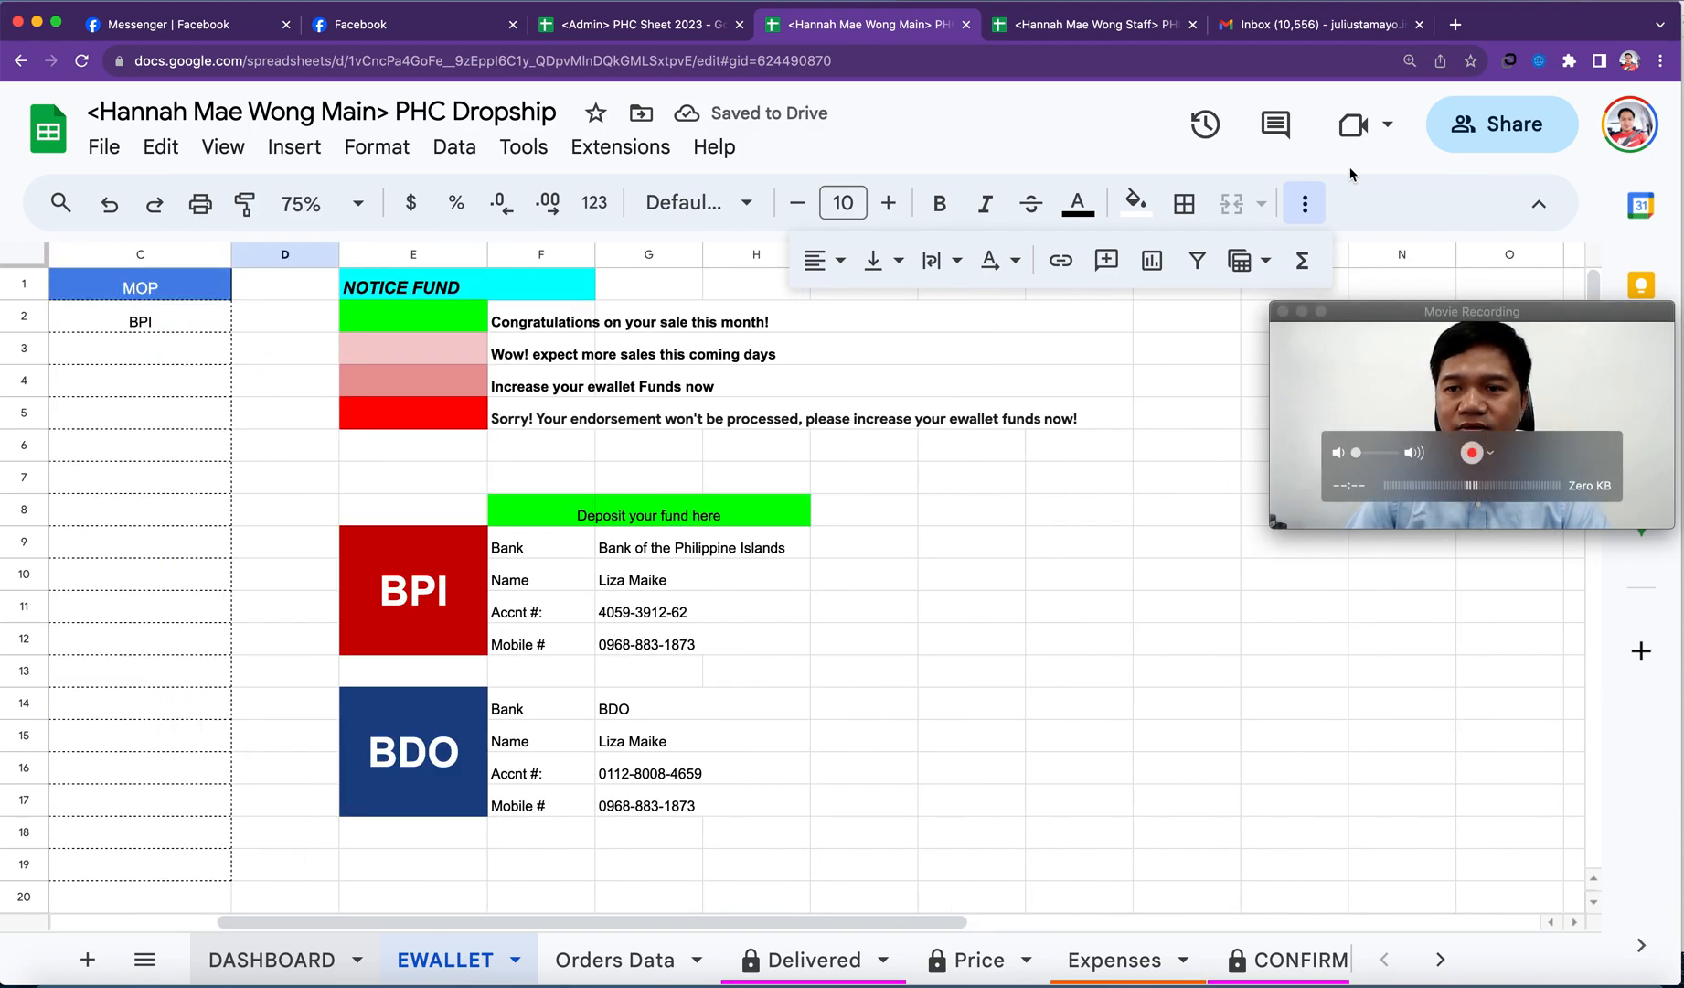
{"action": "left_click", "coordinate": [1305, 203]}
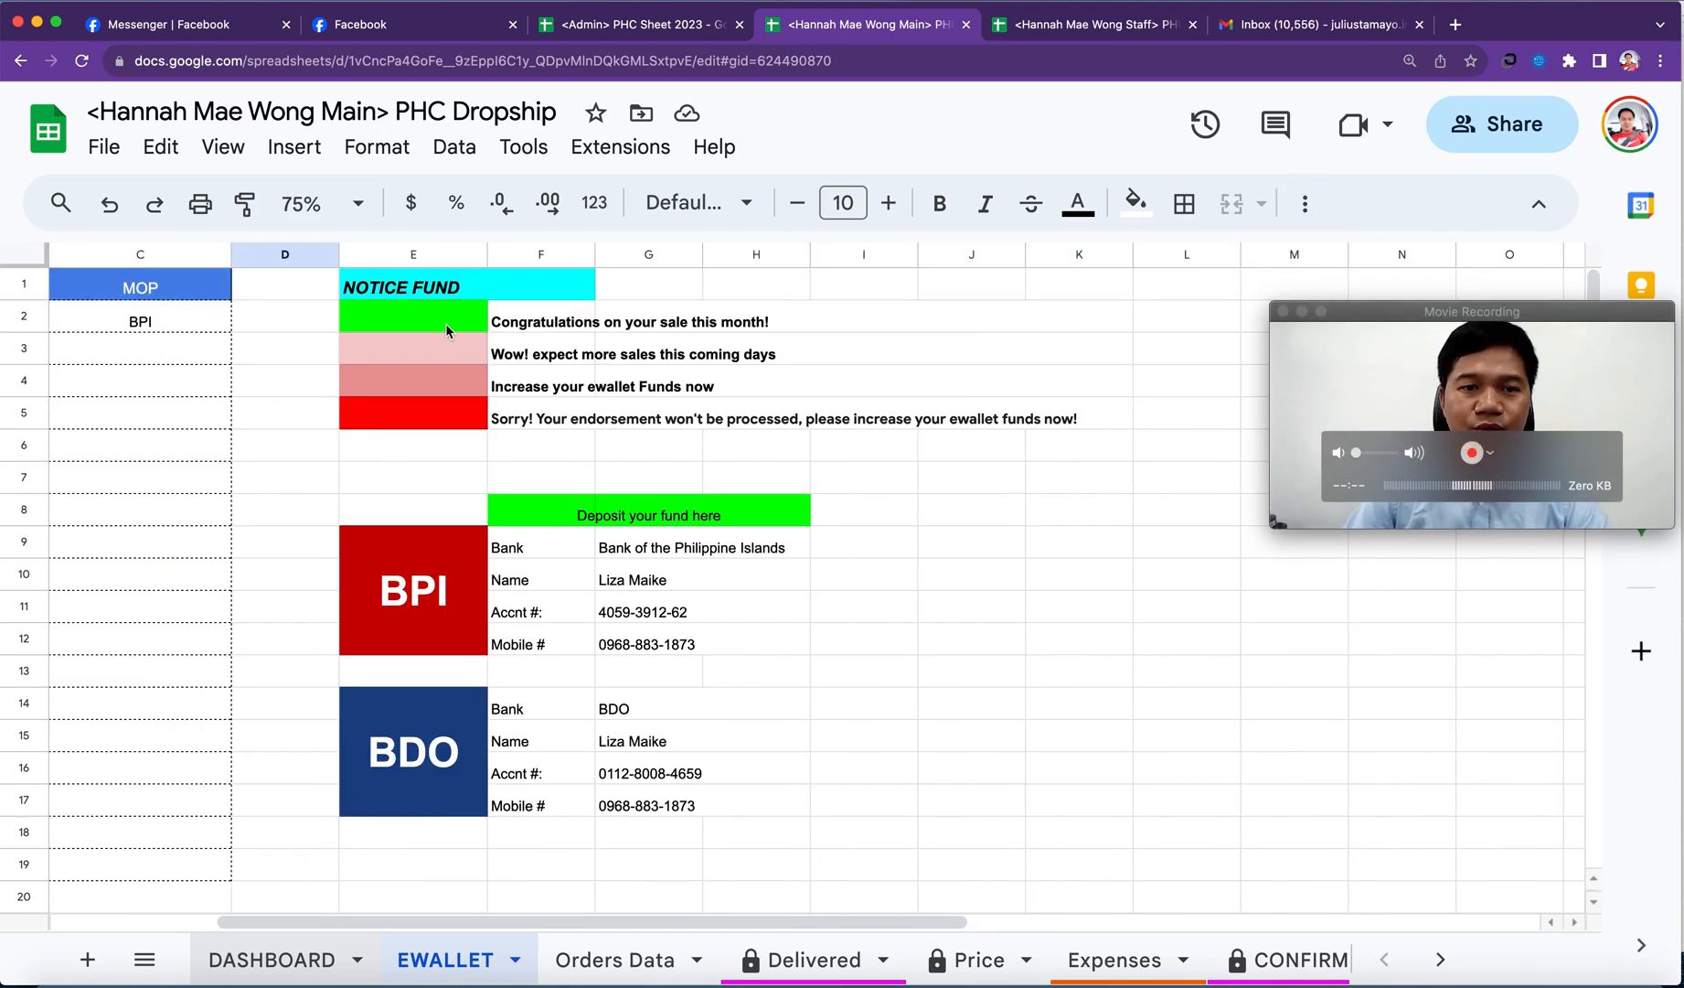
{"action": "left_click", "coordinate": [443, 320]}
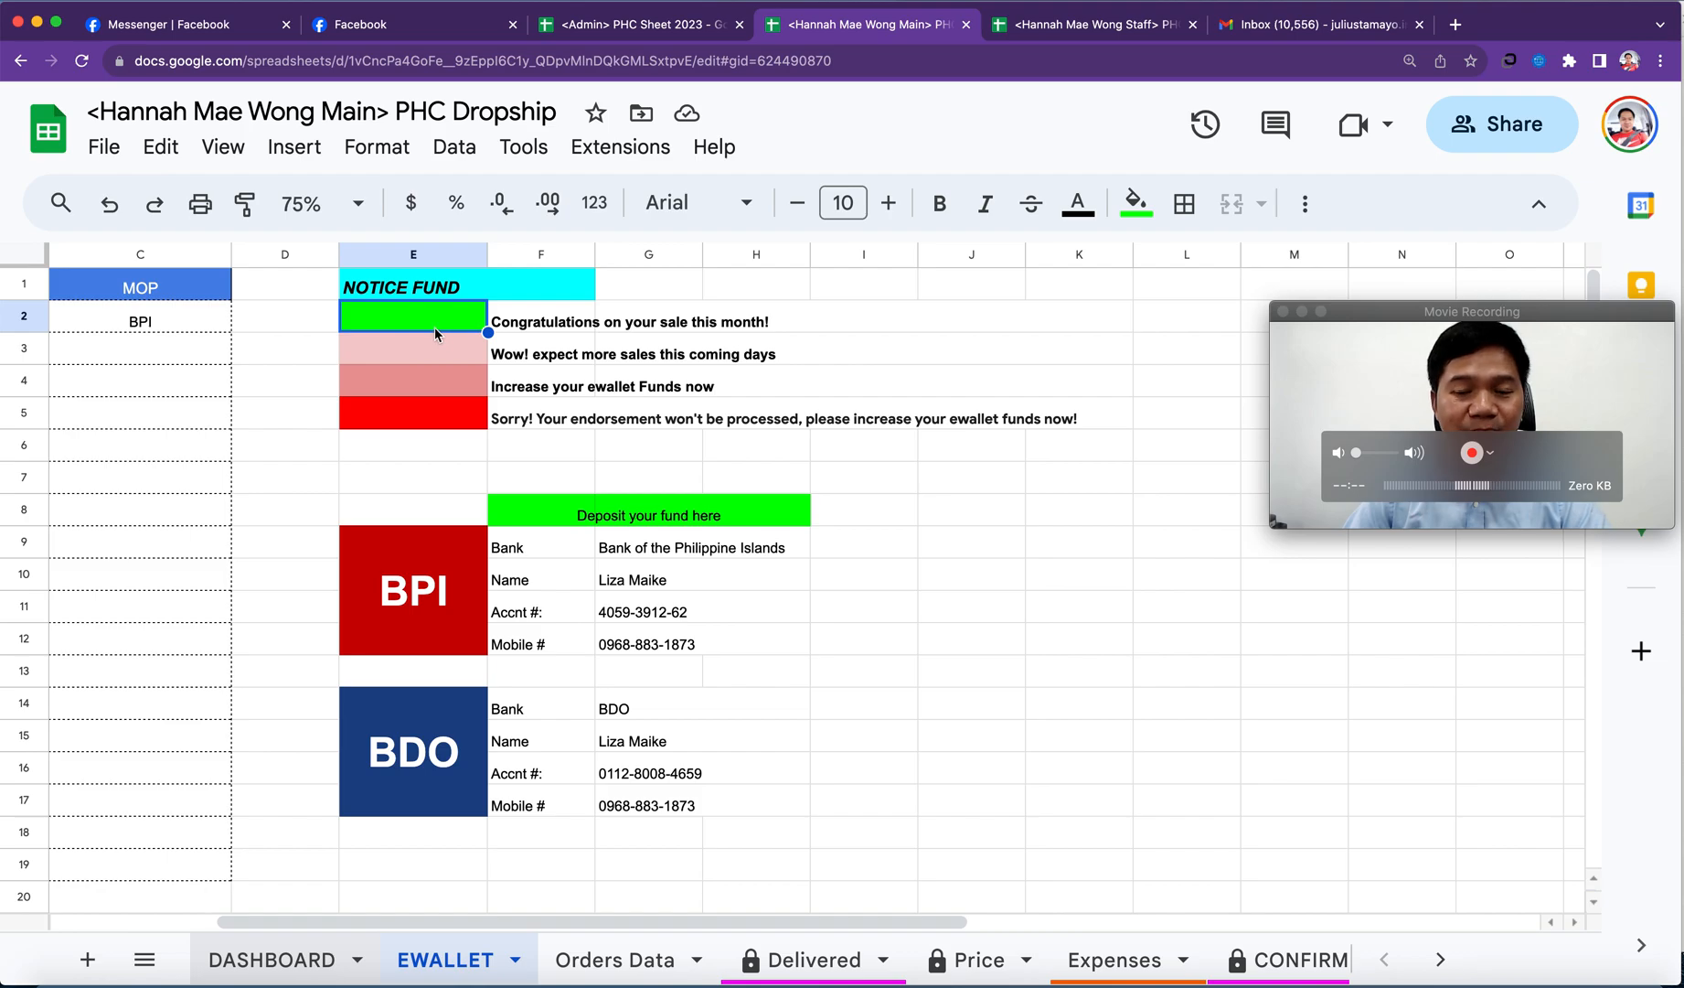
{"action": "scroll", "coordinate": [270, 733], "scroll_direction": "down", "scroll_amount": 4}
{"action": "scroll", "coordinate": [260, 758], "scroll_direction": "left", "scroll_amount": 2}
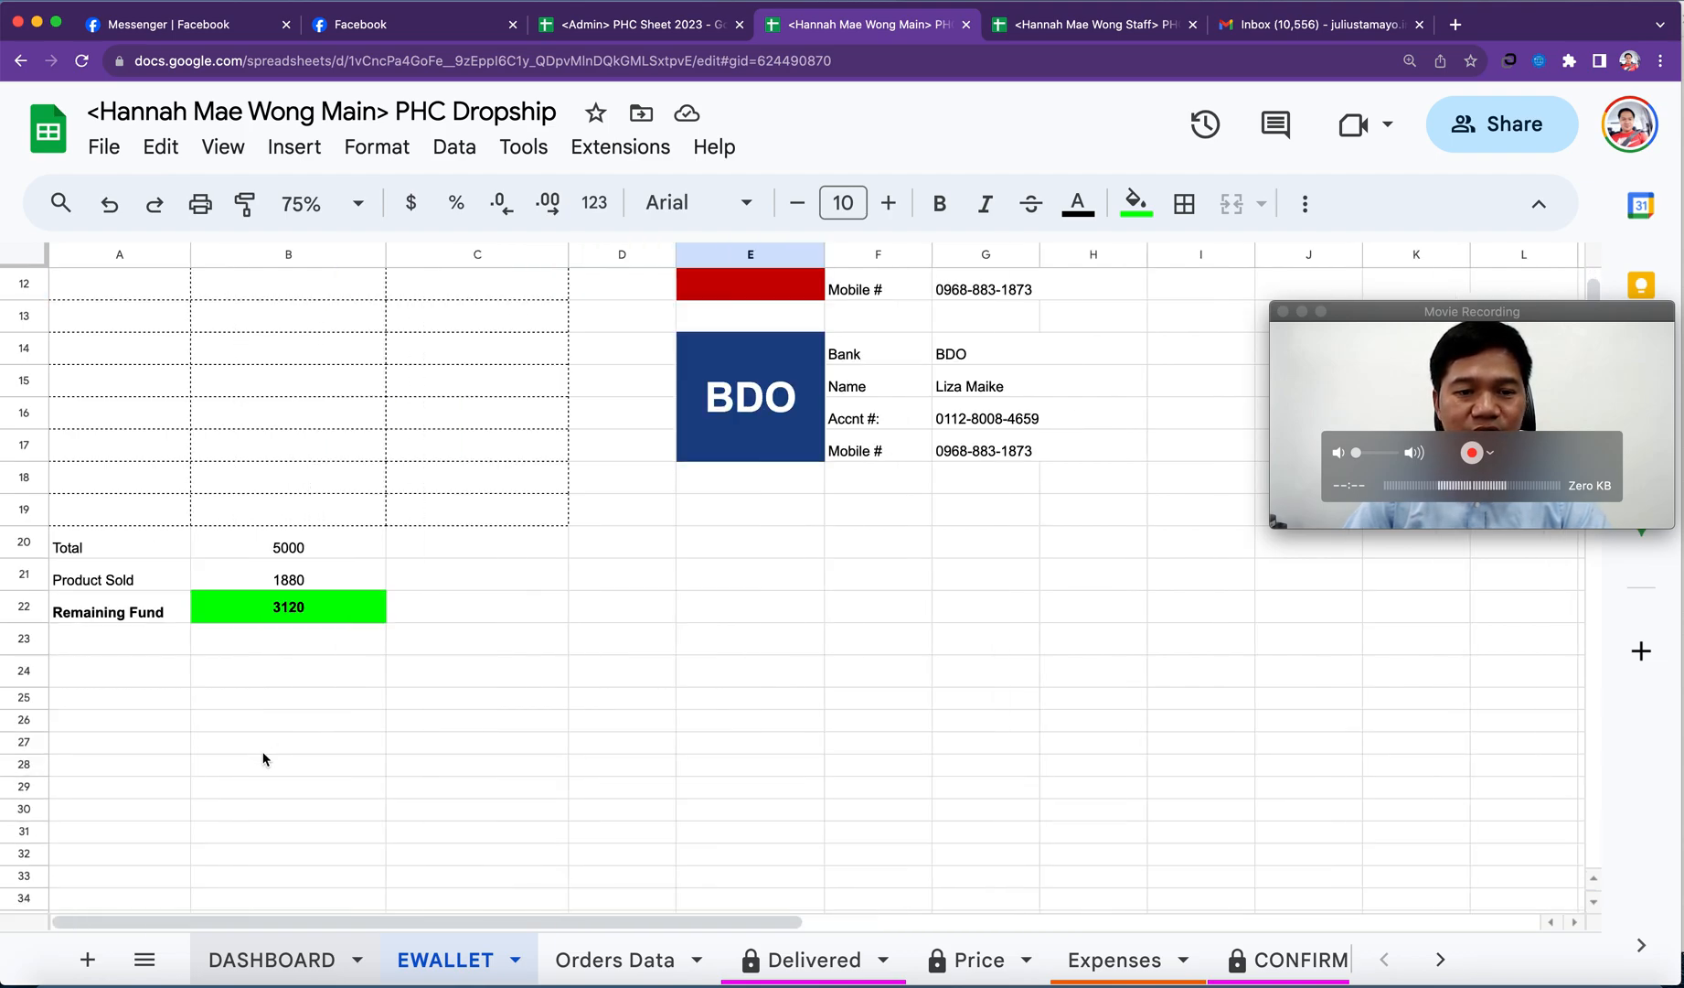
{"action": "left_click", "coordinate": [325, 611]}
{"action": "scroll", "coordinate": [603, 574], "scroll_direction": "up", "scroll_amount": 5}
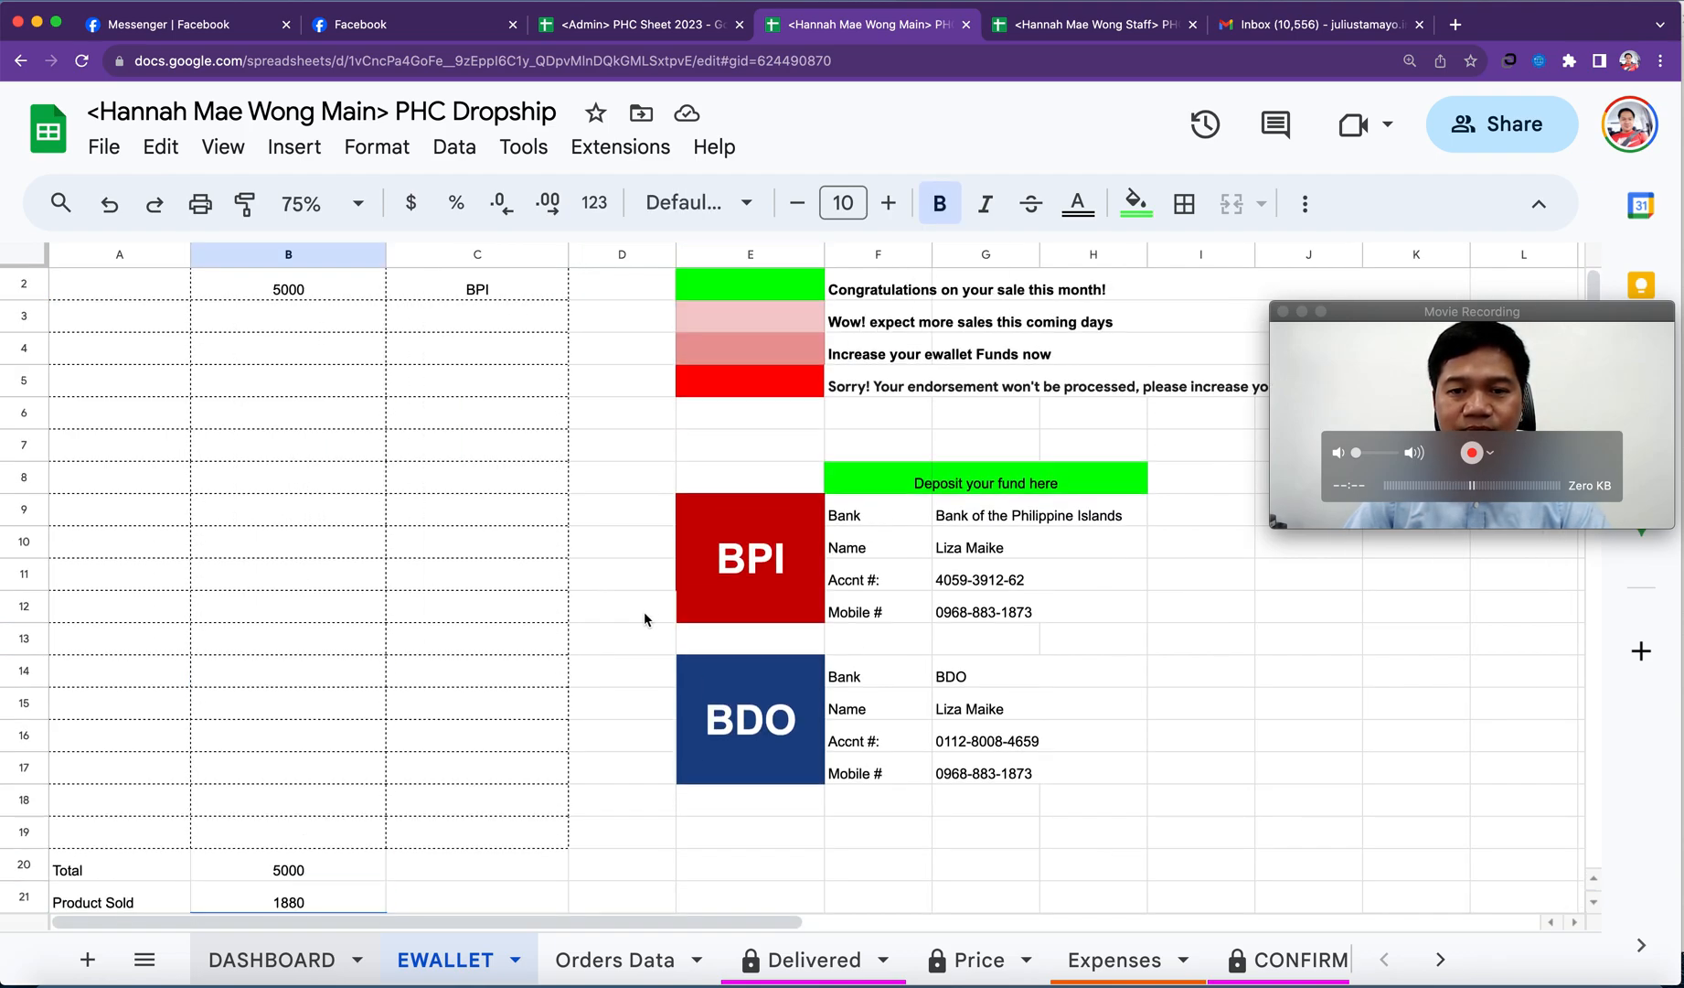
{"action": "left_click", "coordinate": [750, 355]}
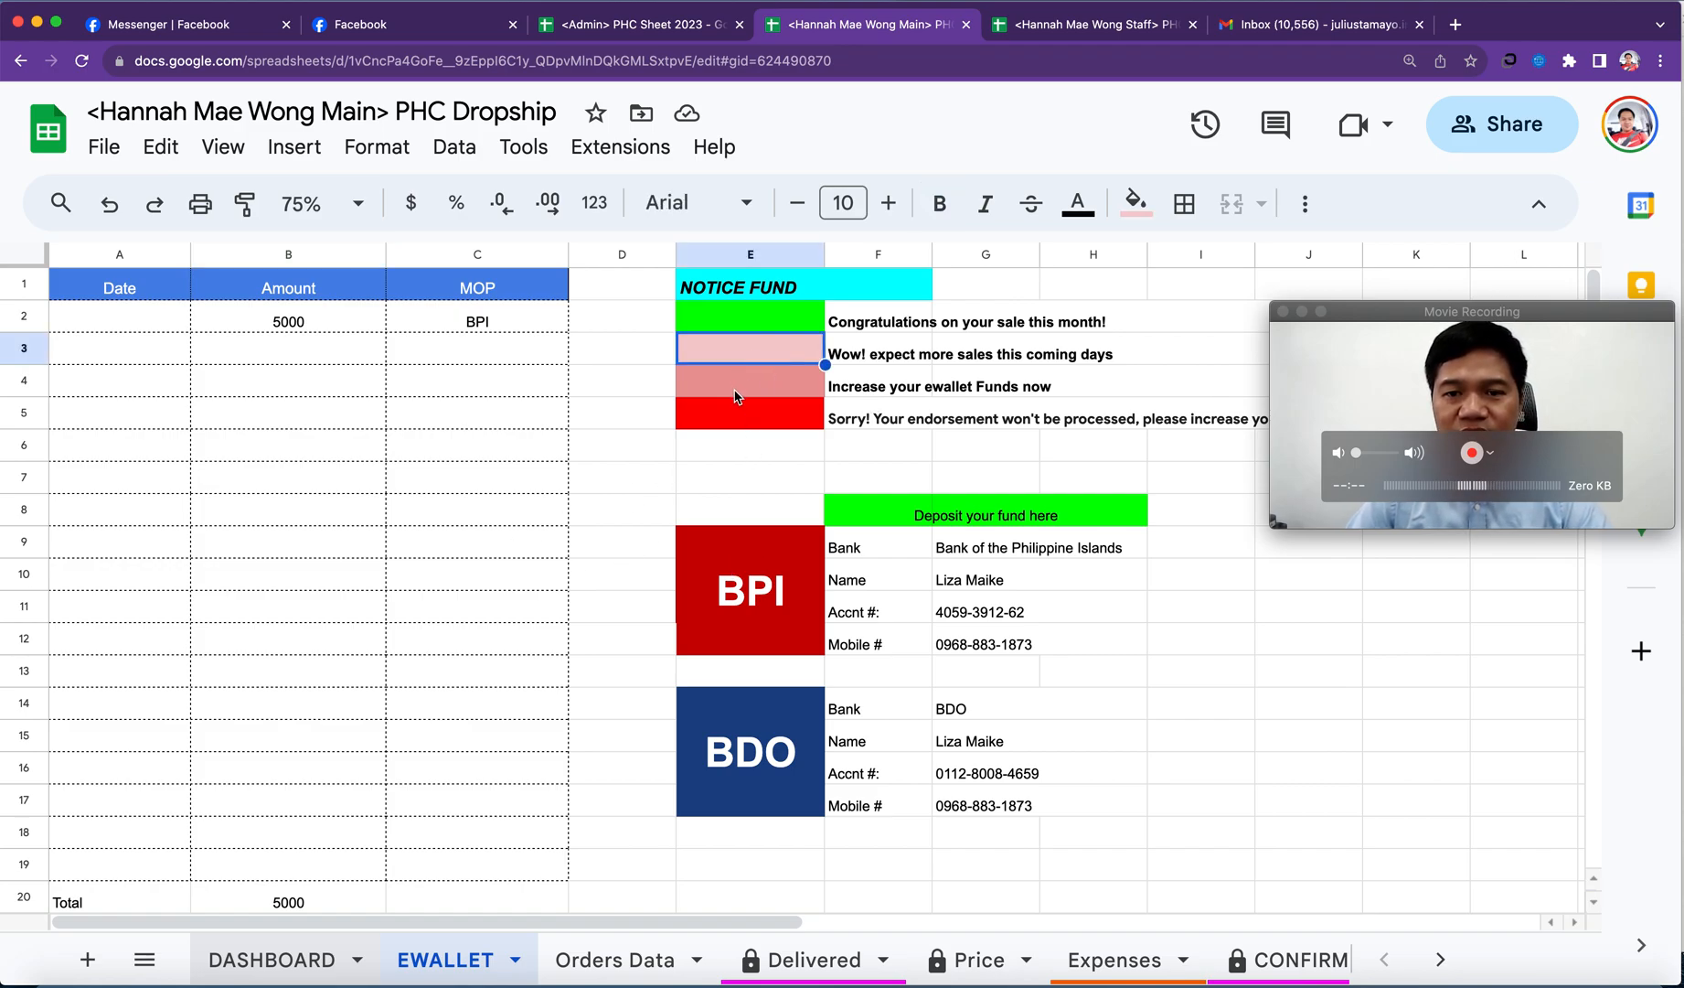
{"action": "scroll", "coordinate": [355, 610], "scroll_direction": "down", "scroll_amount": 2}
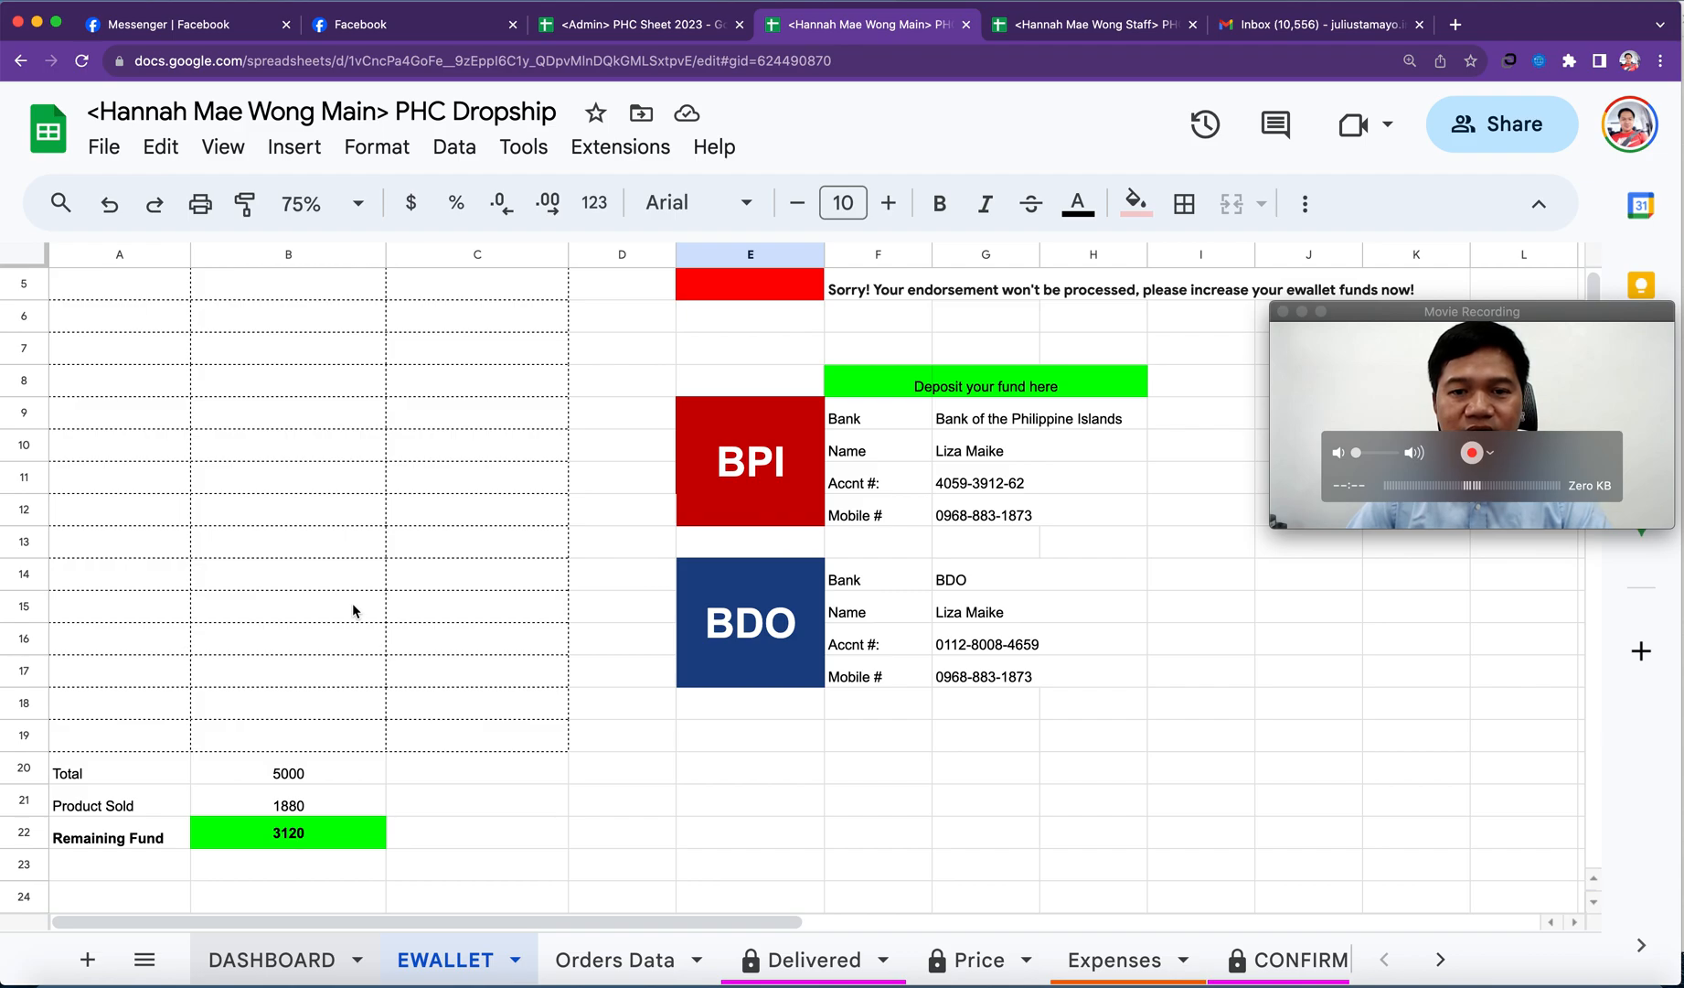
{"action": "scroll", "coordinate": [355, 610], "scroll_direction": "up", "scroll_amount": 2}
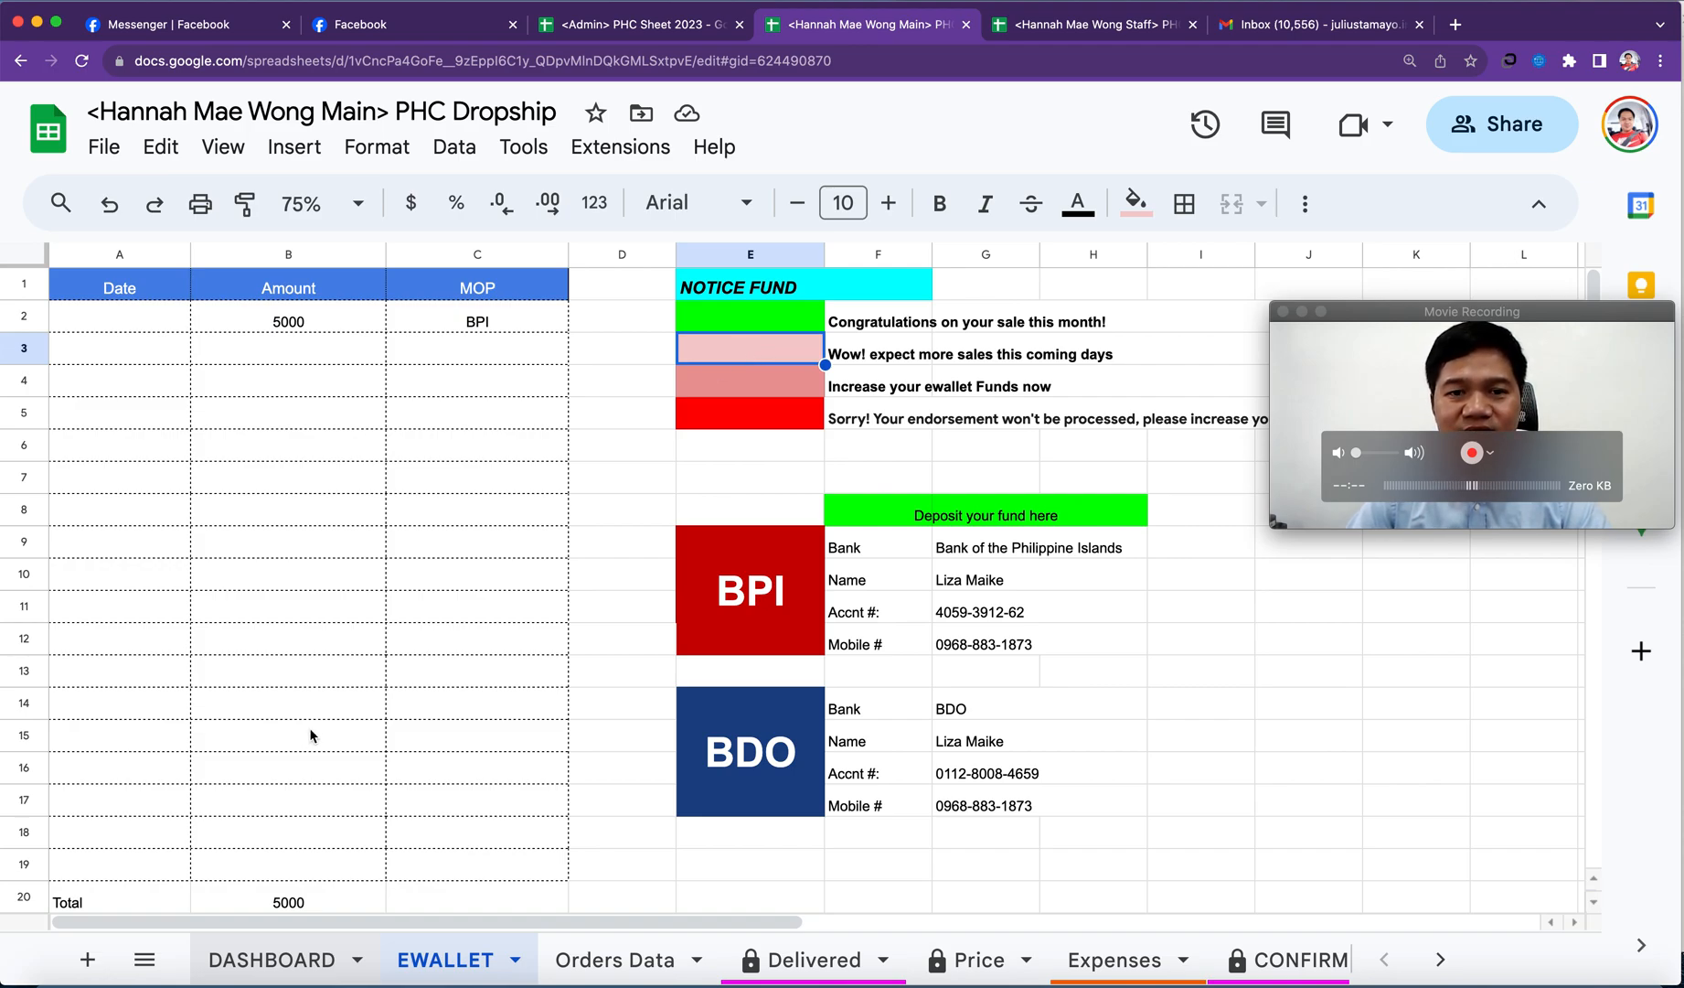
{"action": "left_click", "coordinate": [731, 422]}
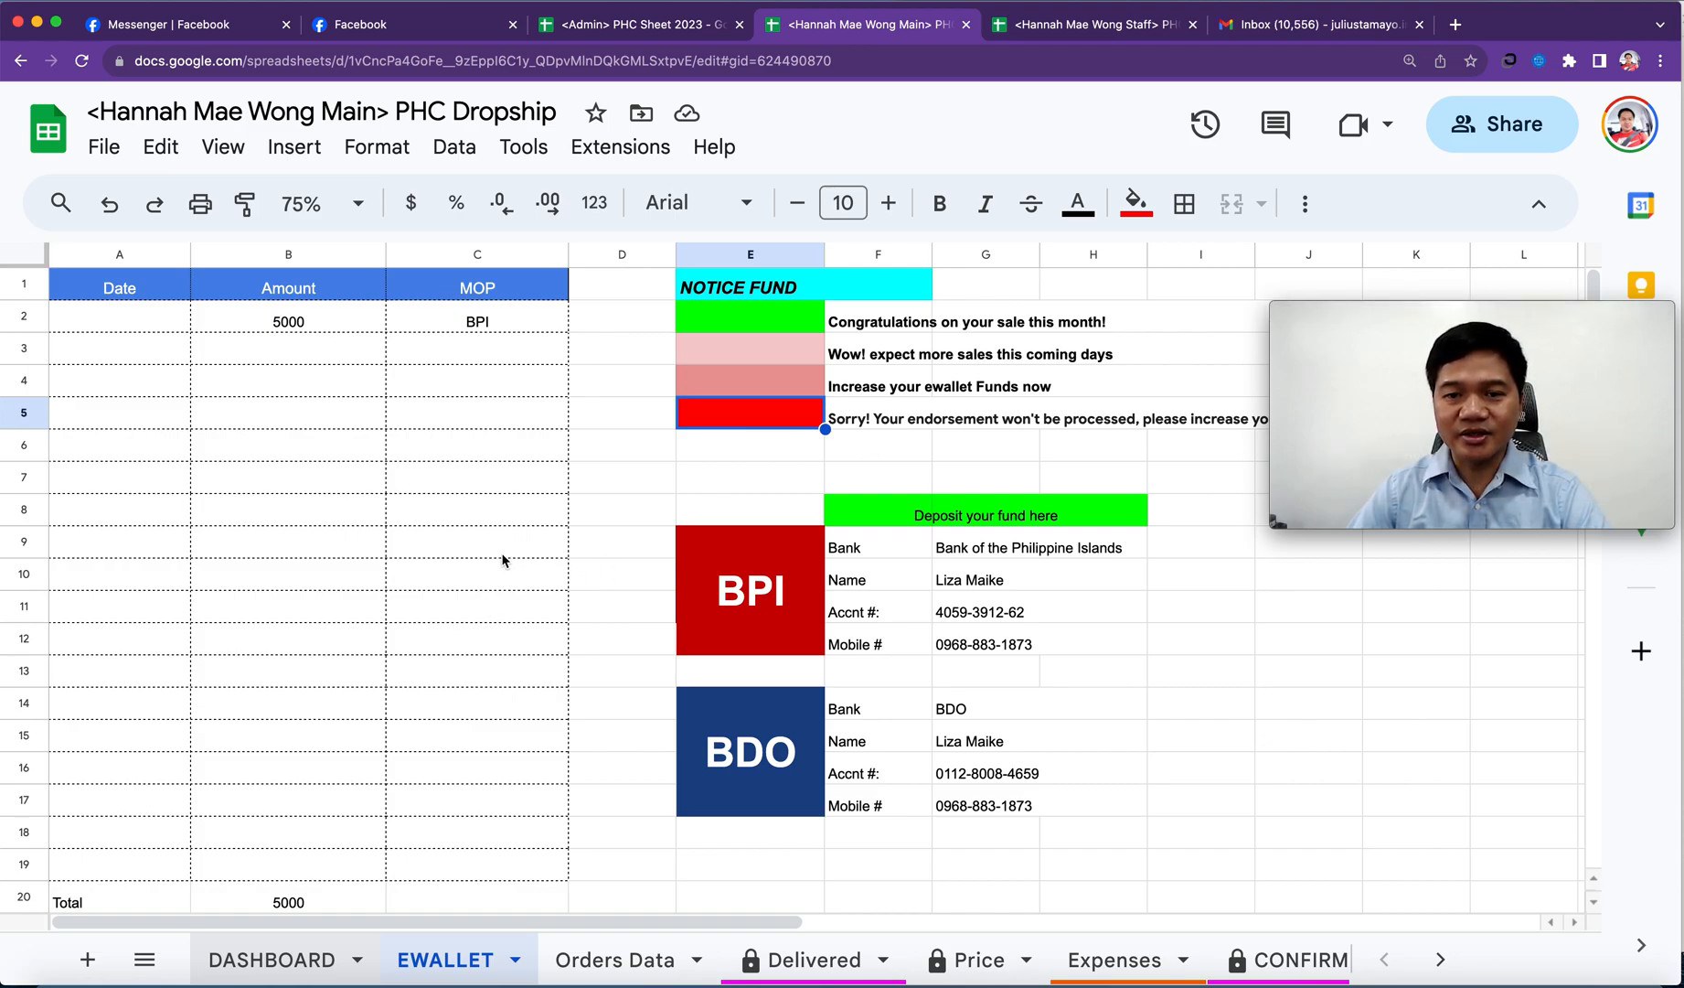
{"action": "scroll", "coordinate": [487, 551], "scroll_direction": "down", "scroll_amount": 2}
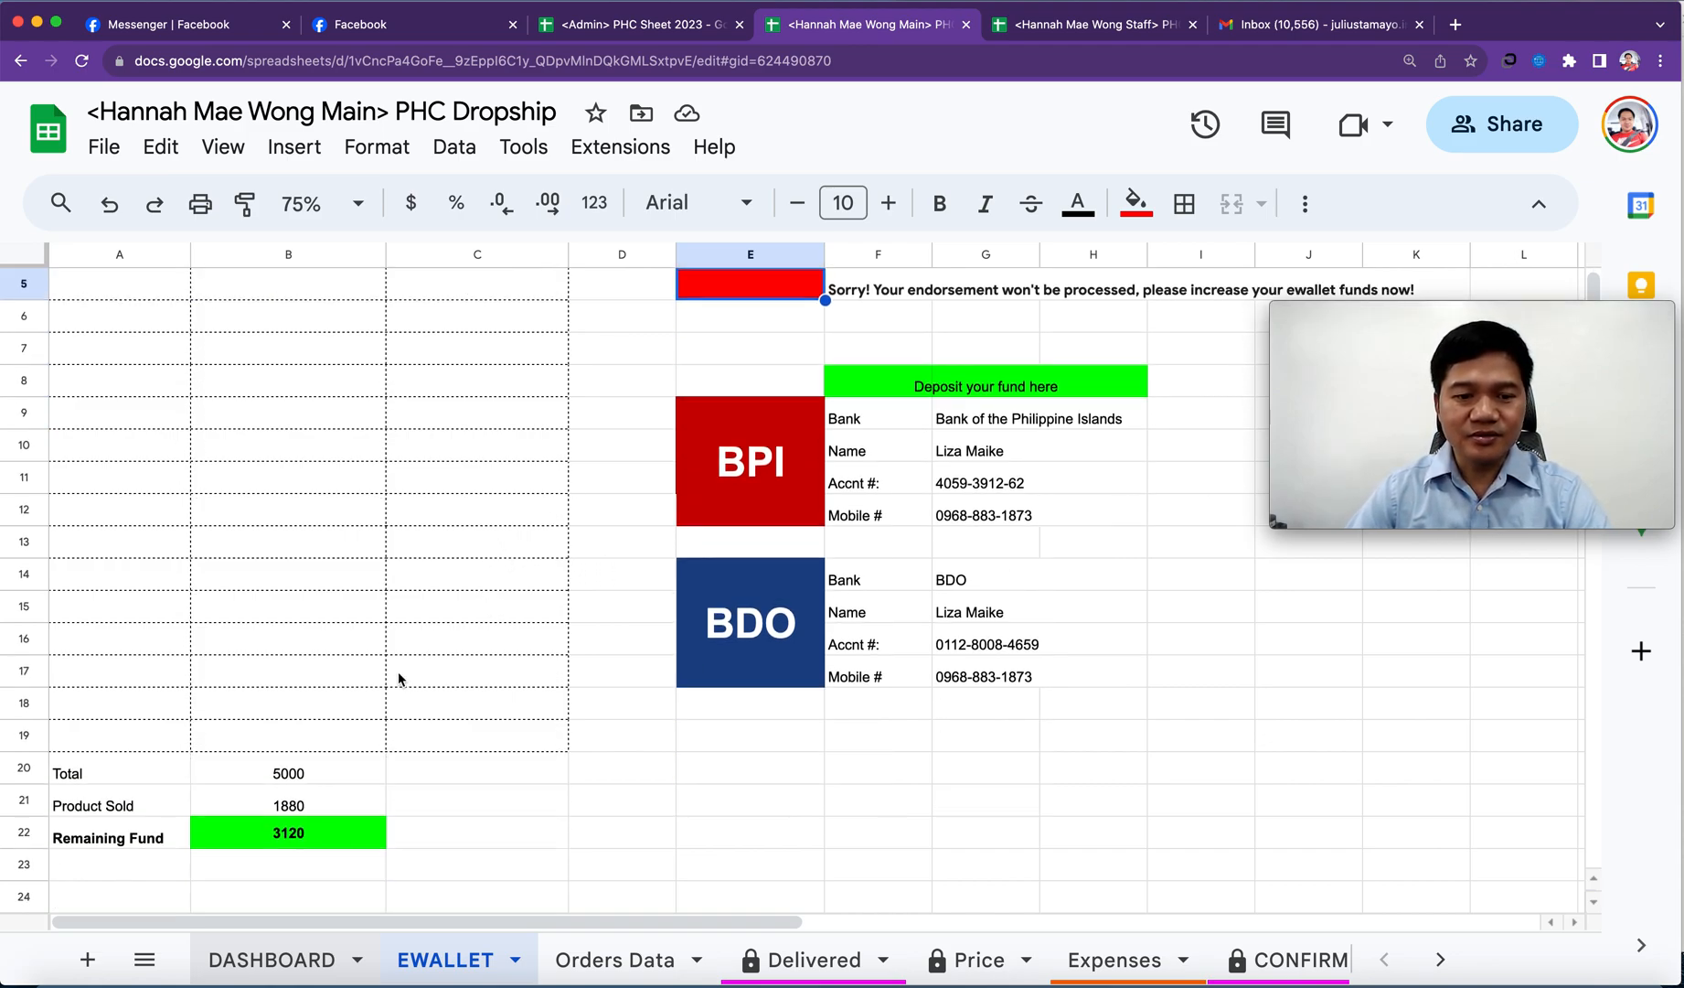
- Open the Orders Data sheet, review its columns from Platform to Status, and highlight the word Main in the spreadsheet's title
{"action": "left_click", "coordinate": [609, 962]}
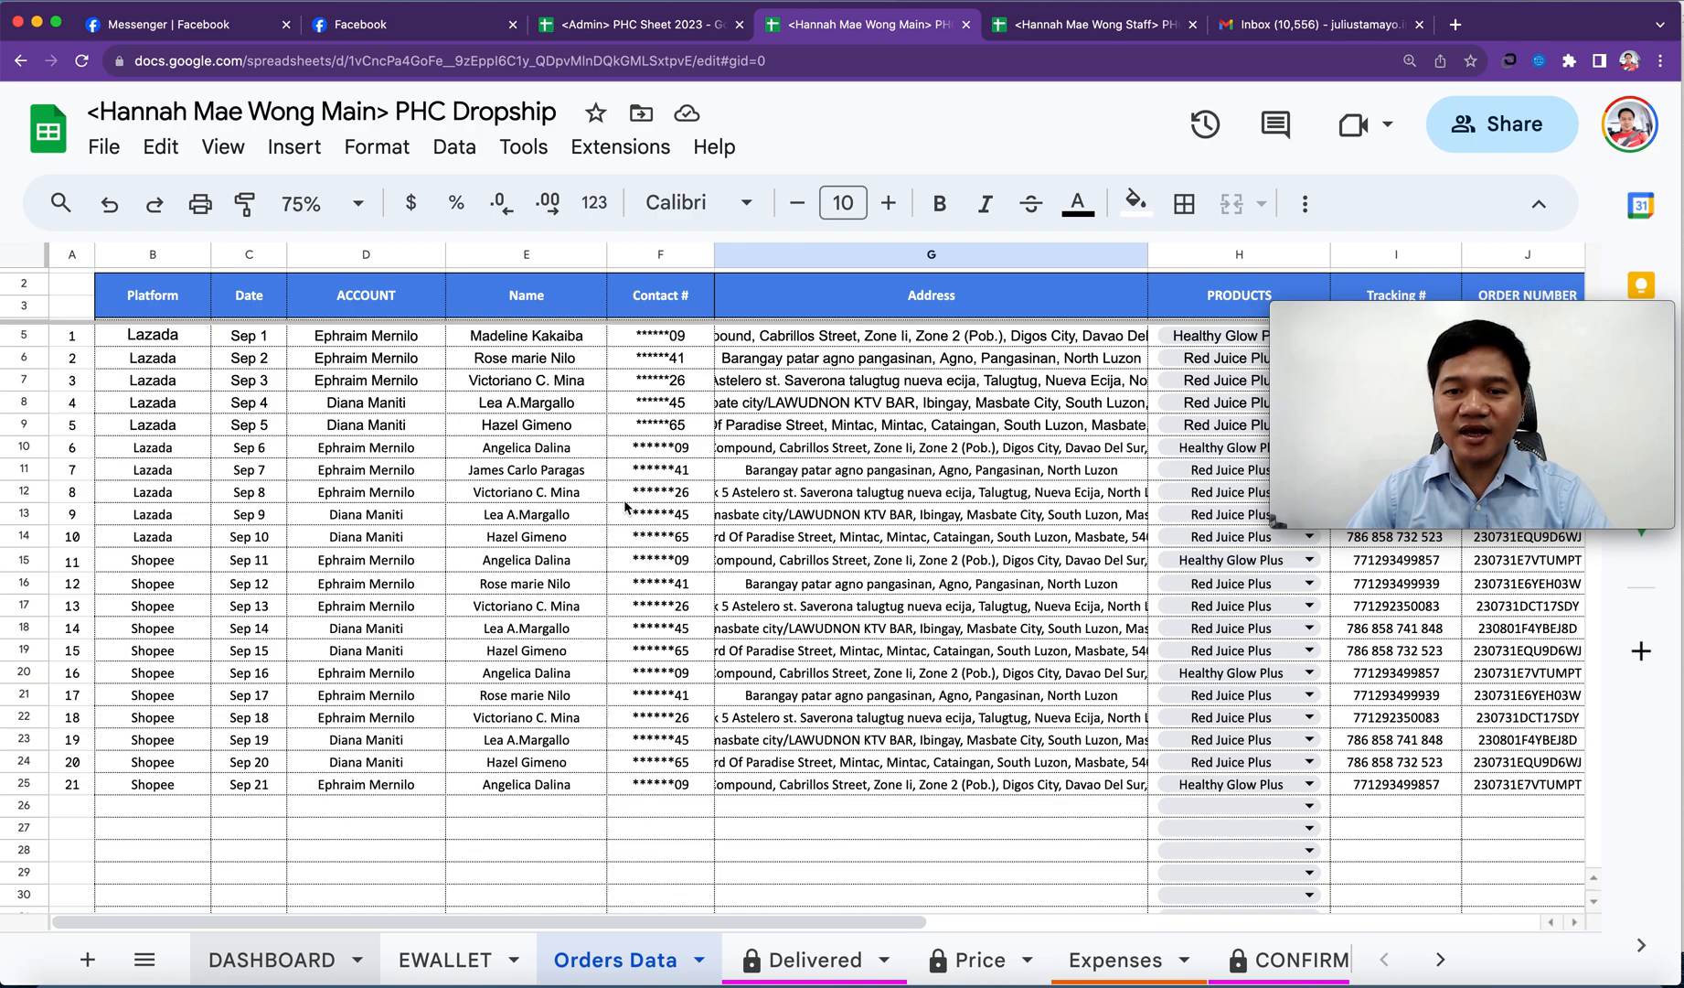
{"action": "scroll", "coordinate": [625, 506], "scroll_direction": "right", "scroll_amount": 7}
{"action": "scroll", "coordinate": [626, 506], "scroll_direction": "down", "scroll_amount": 2}
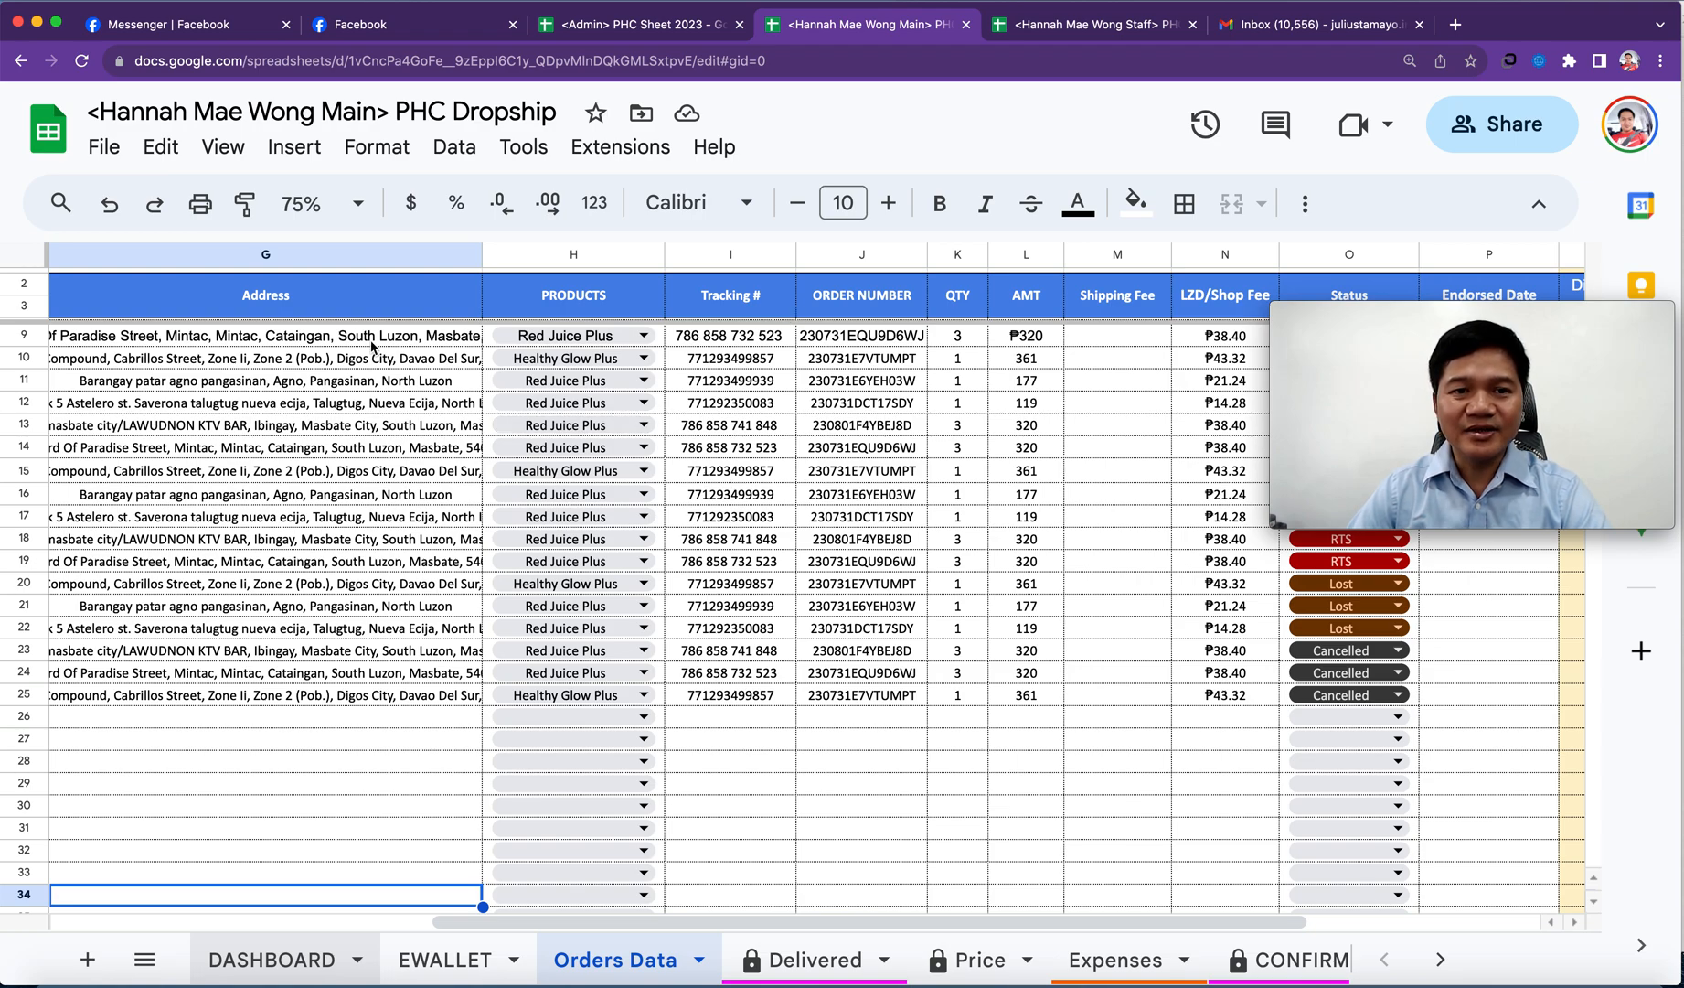
{"action": "scroll", "coordinate": [311, 405], "scroll_direction": "left", "scroll_amount": 7}
{"action": "left_click", "coordinate": [343, 111]}
{"action": "left_click_drag", "start_coordinate": [378, 111], "coordinate": [323, 128]}
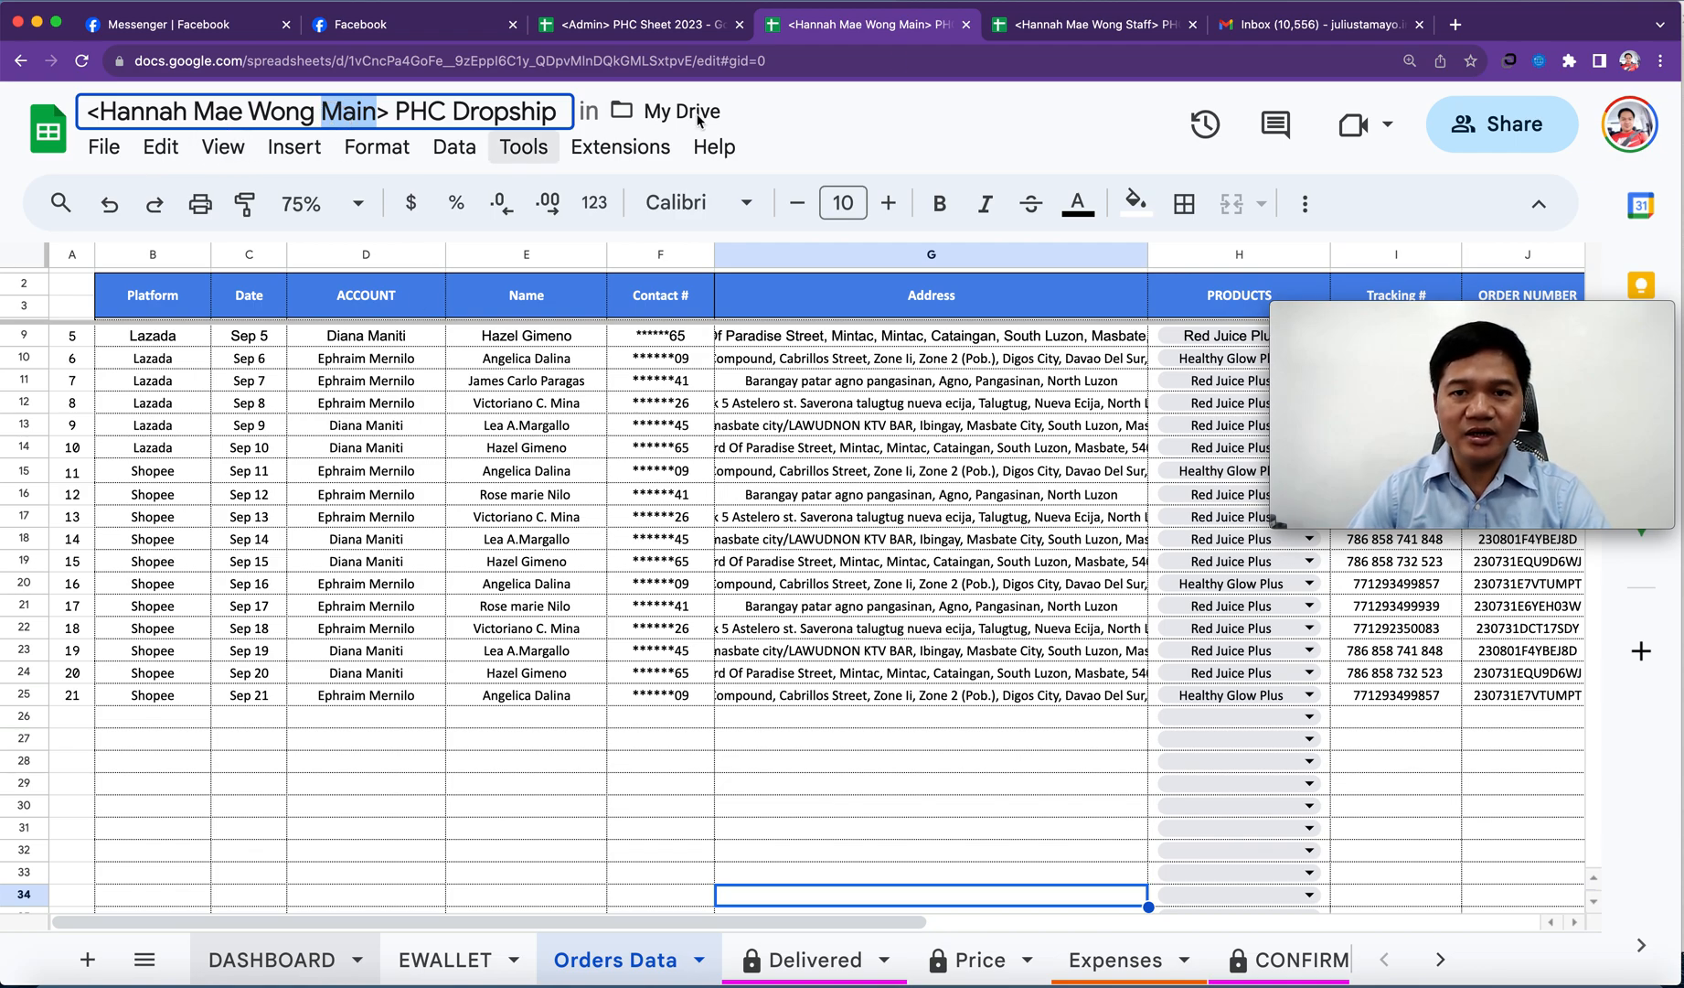
- Review the orders in the Staff PHC Dropship spreadsheet and return to the Main spreadsheet's DASHBOARD sheet
{"action": "left_click", "coordinate": [1064, 27]}
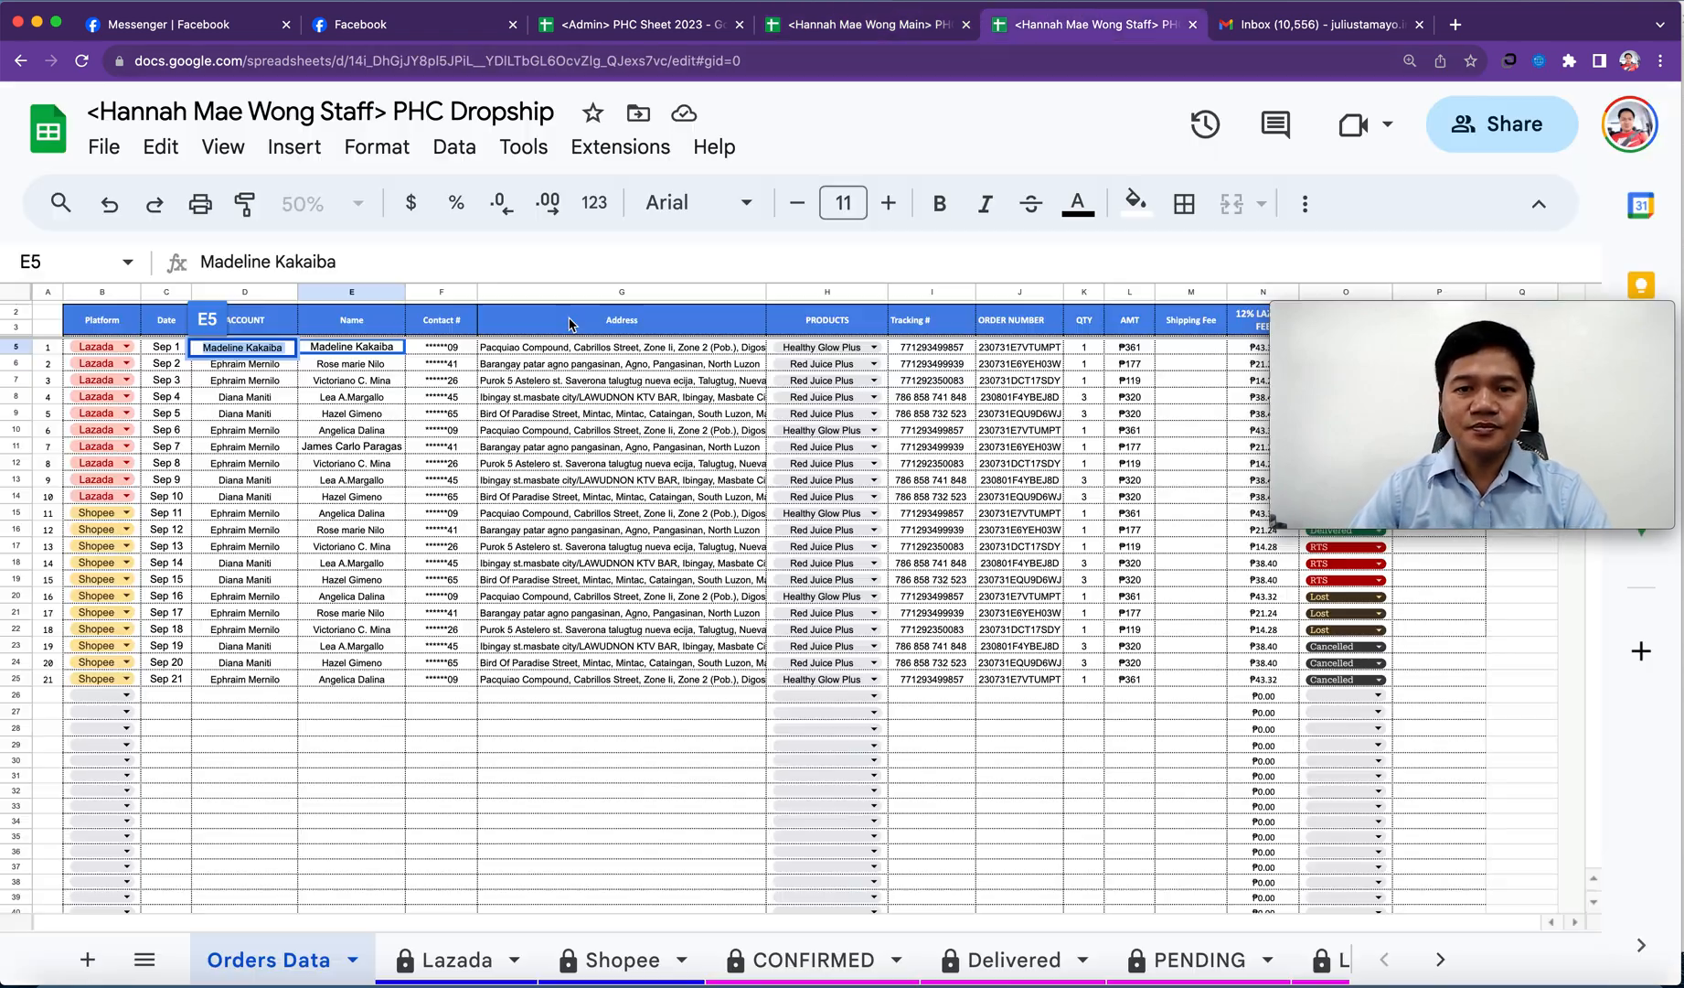
{"action": "left_click", "coordinate": [591, 462]}
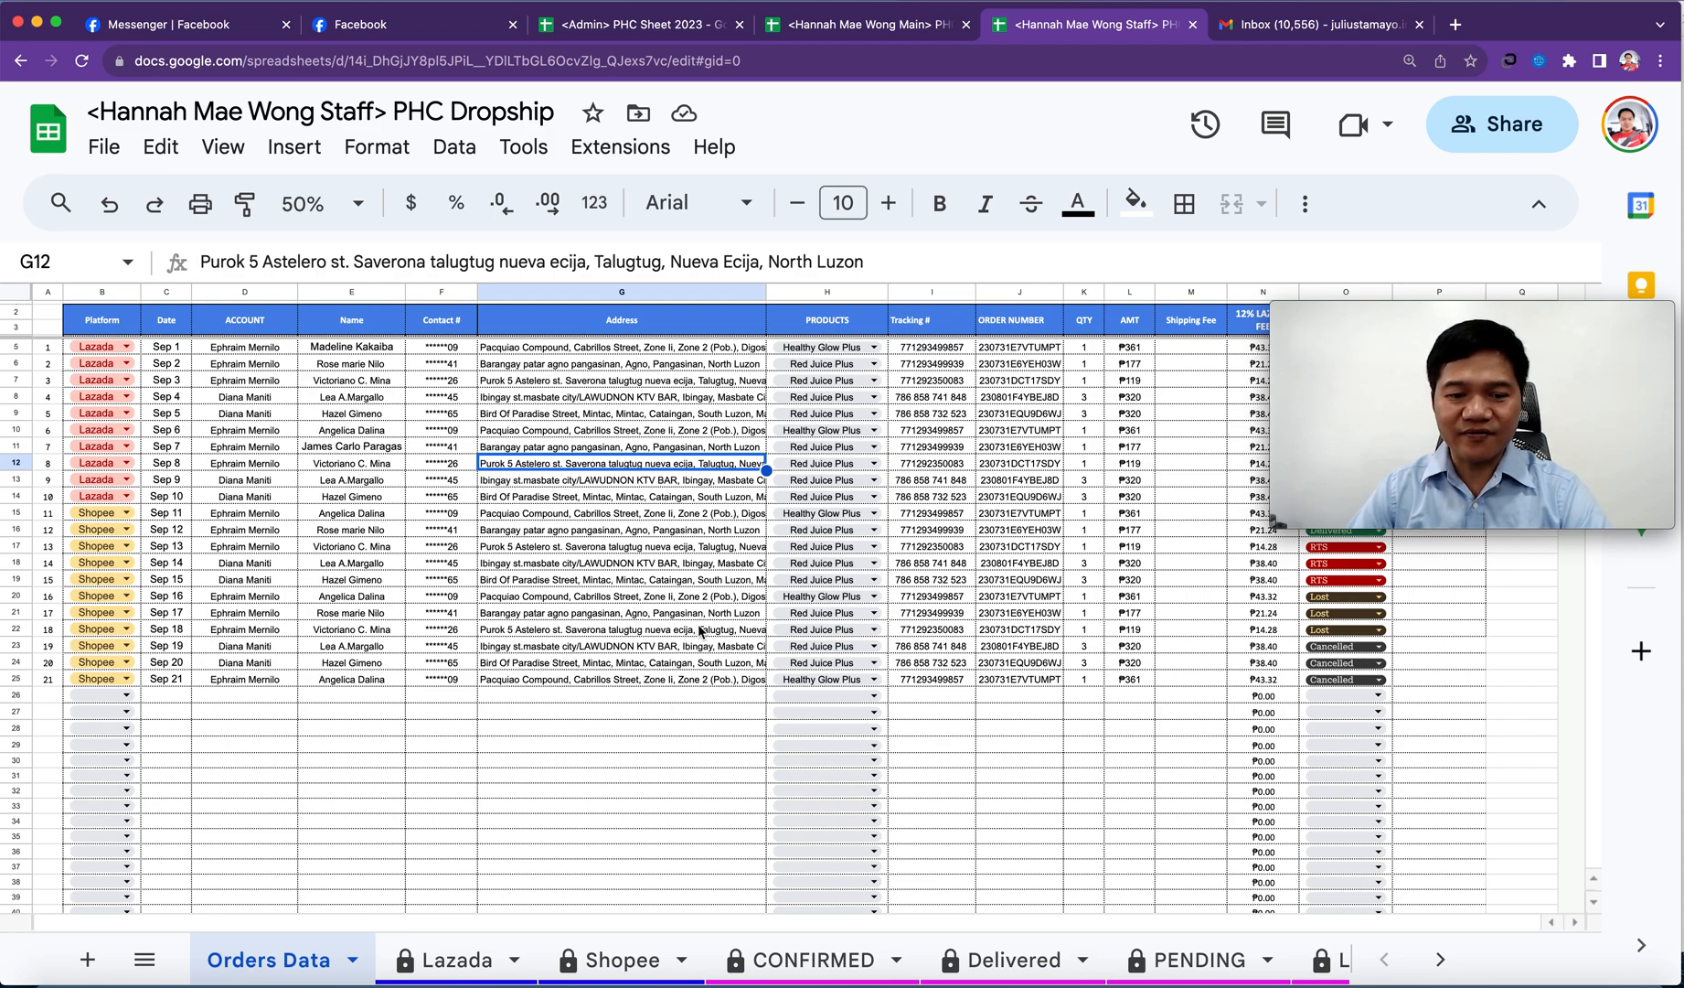
{"action": "left_click_drag", "start_coordinate": [1526, 313], "coordinate": [1539, 111]}
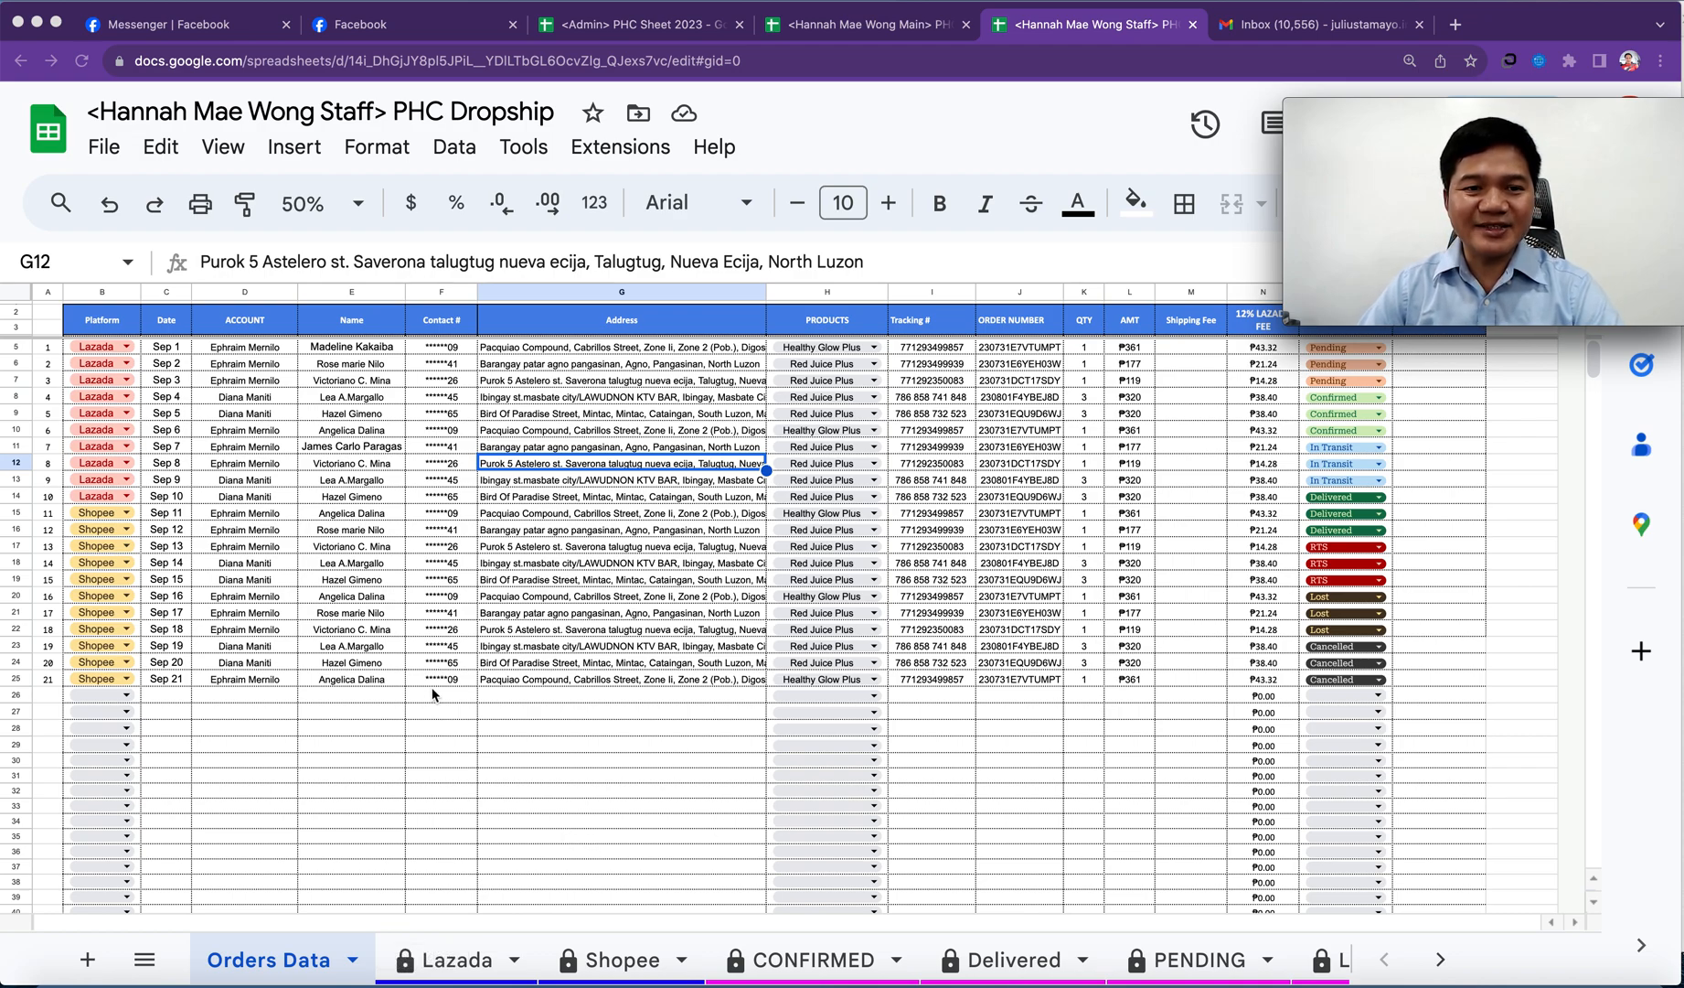
{"action": "left_click", "coordinate": [864, 25]}
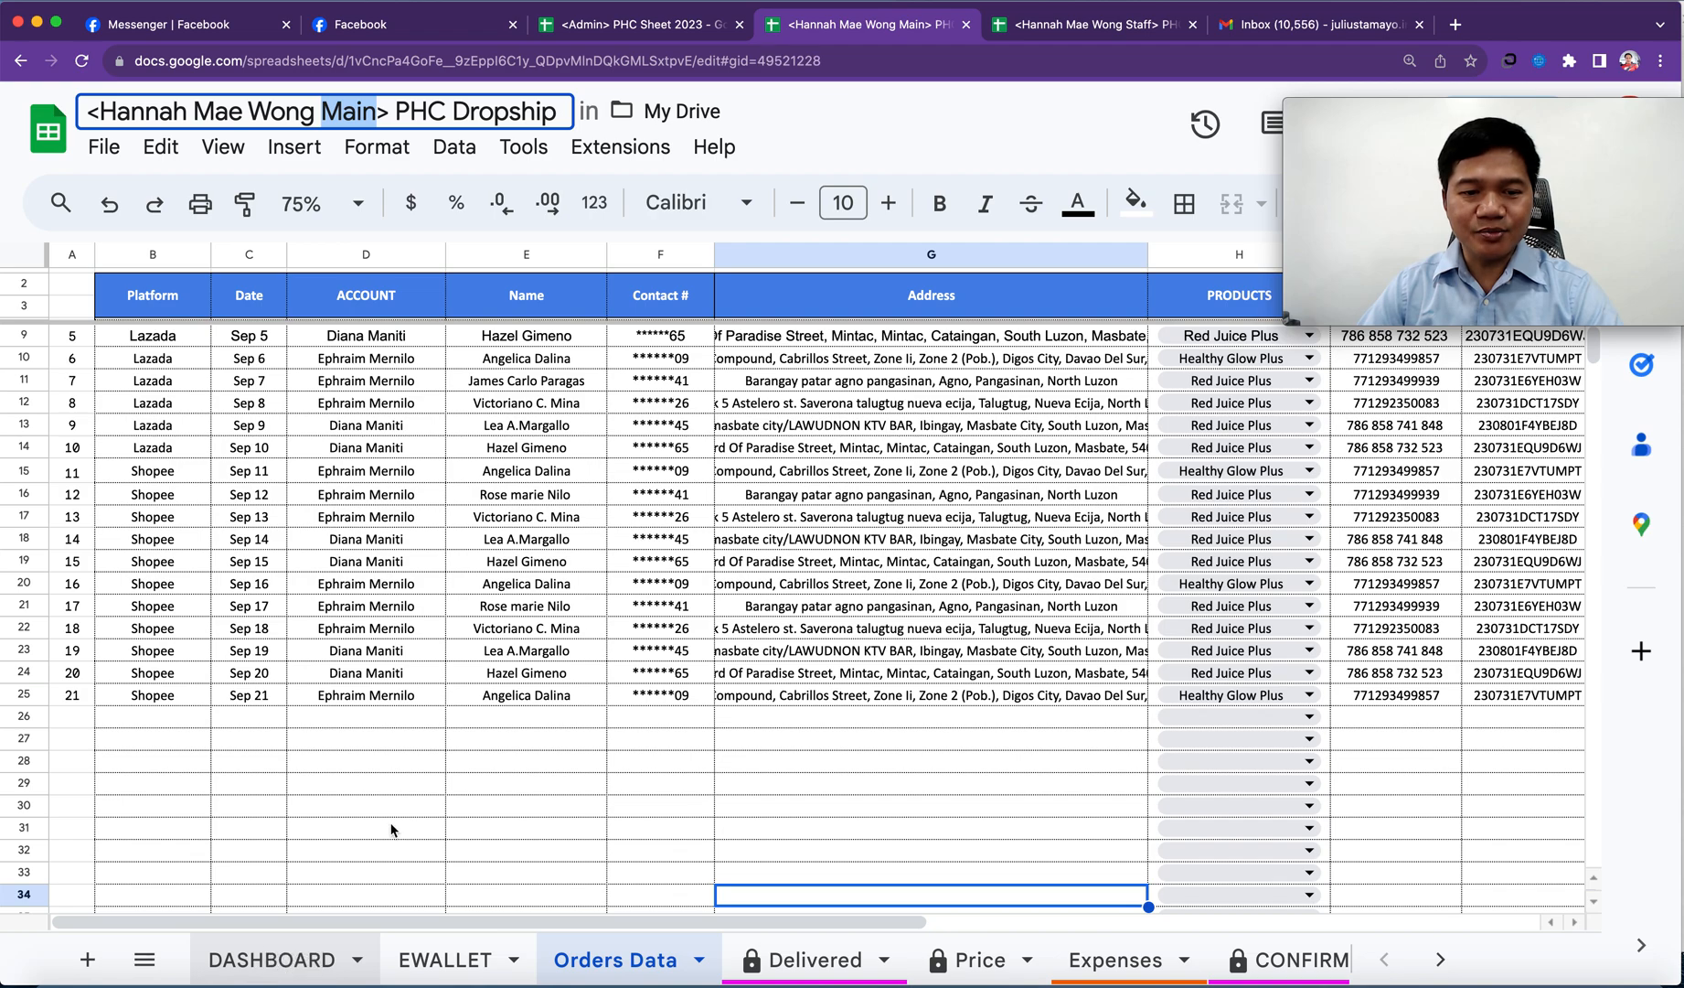
{"action": "scroll", "coordinate": [788, 704], "scroll_direction": "up", "scroll_amount": 4}
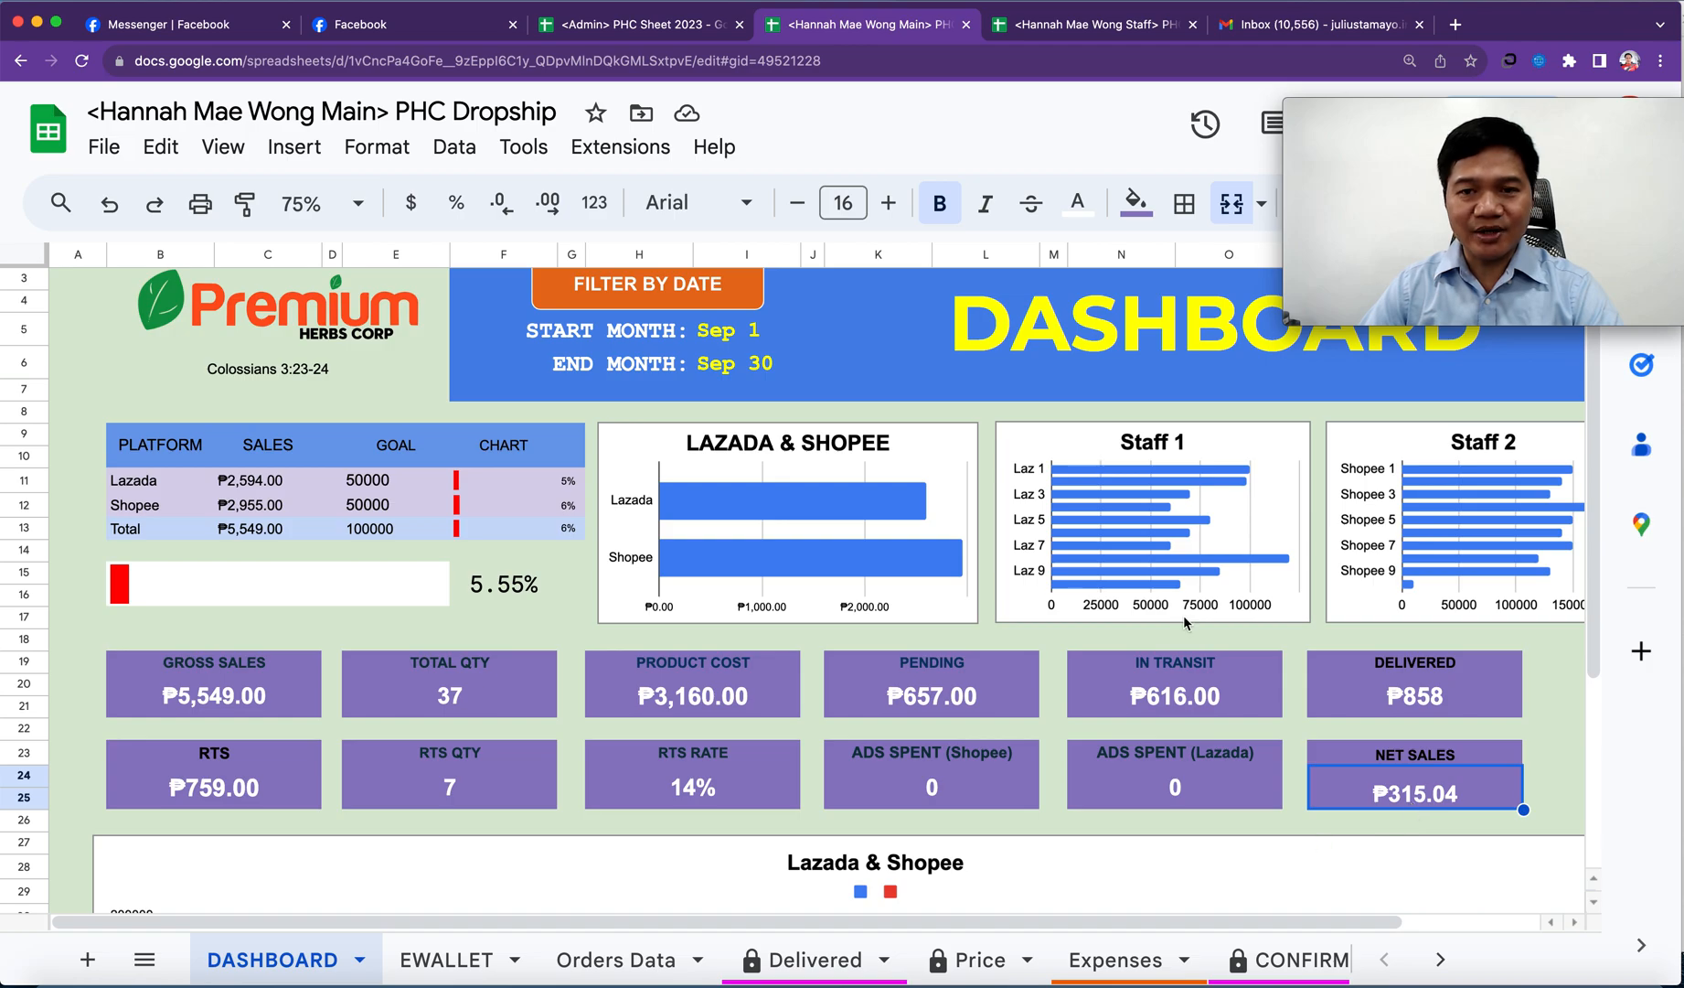
- Compare the Staff spreadsheet's Orders Data and locked status sheets with the Main spreadsheet's DASHBOARD and Orders Data sheets
{"action": "left_click", "coordinate": [1079, 36]}
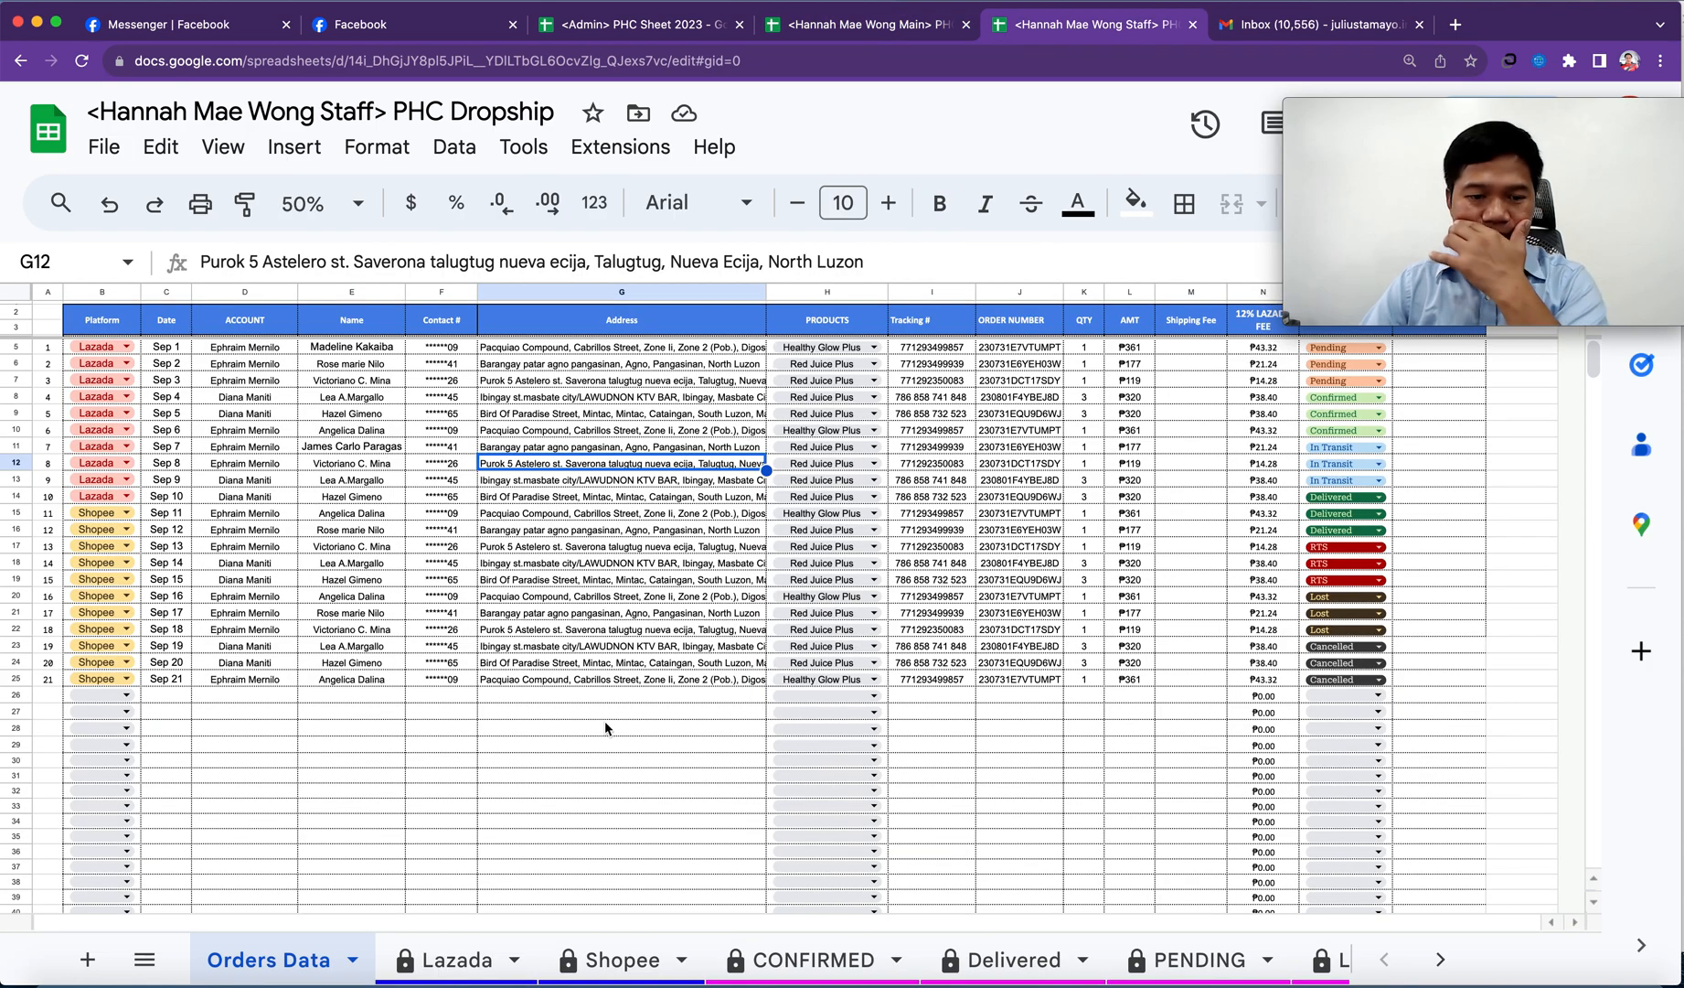
{"action": "scroll", "coordinate": [512, 958], "scroll_direction": "right", "scroll_amount": 8}
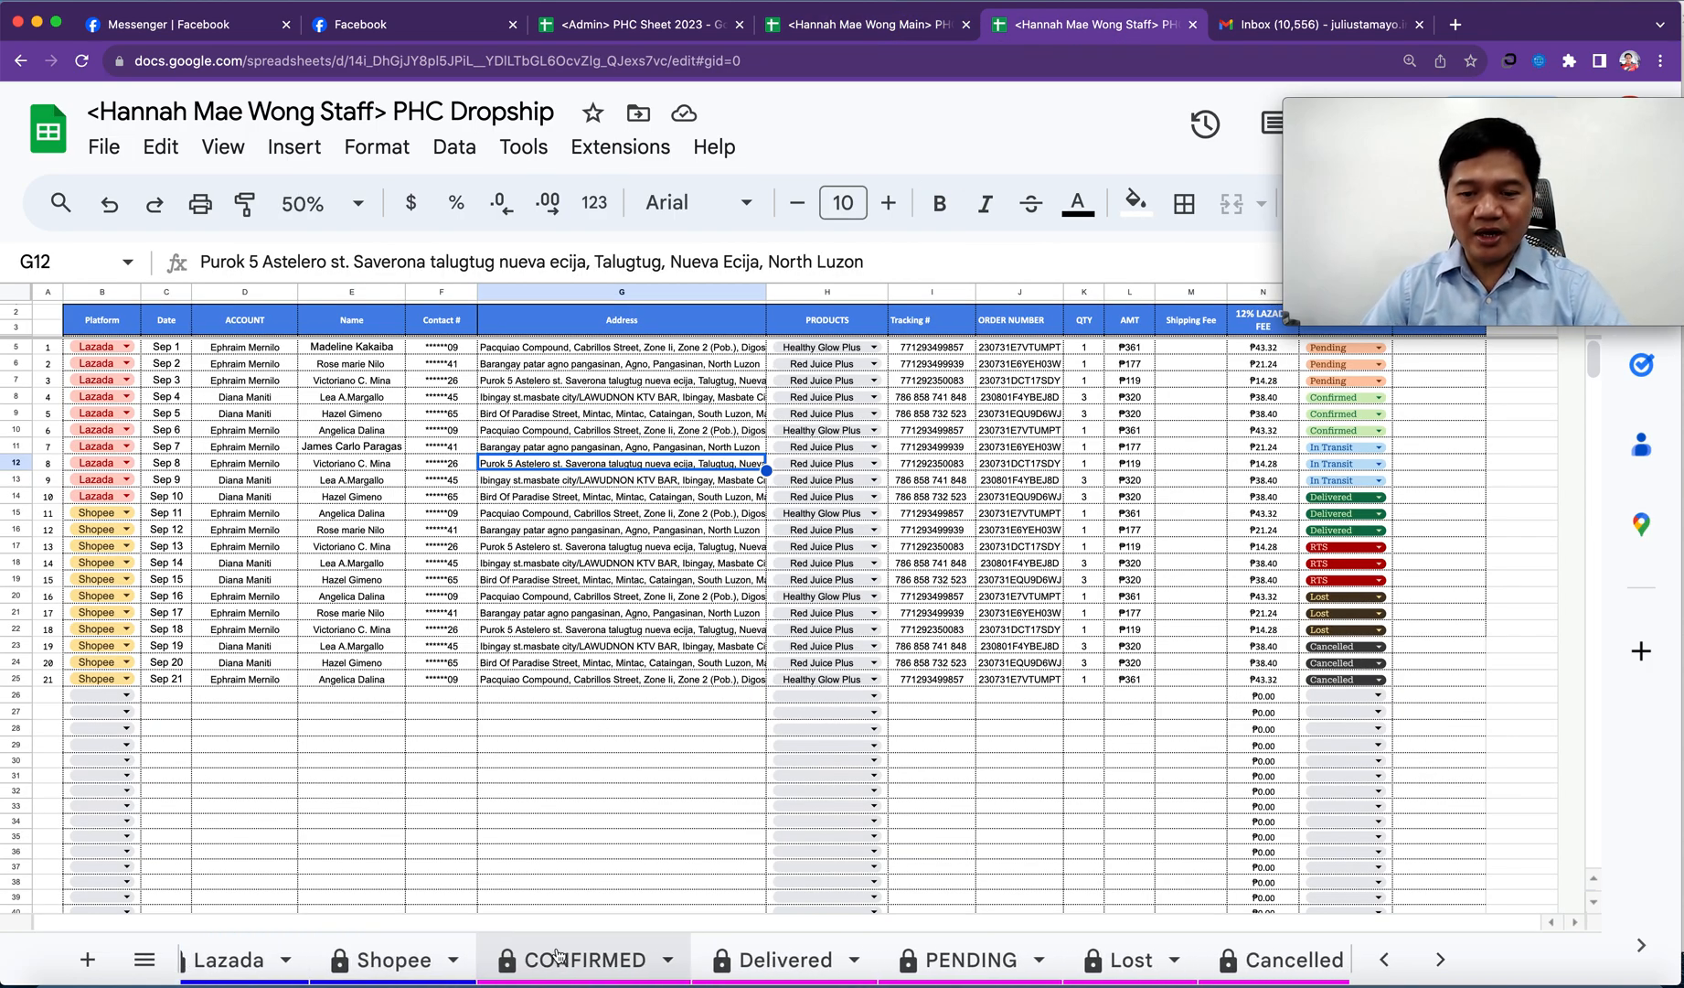
{"action": "scroll", "coordinate": [558, 956], "scroll_direction": "left", "scroll_amount": 8}
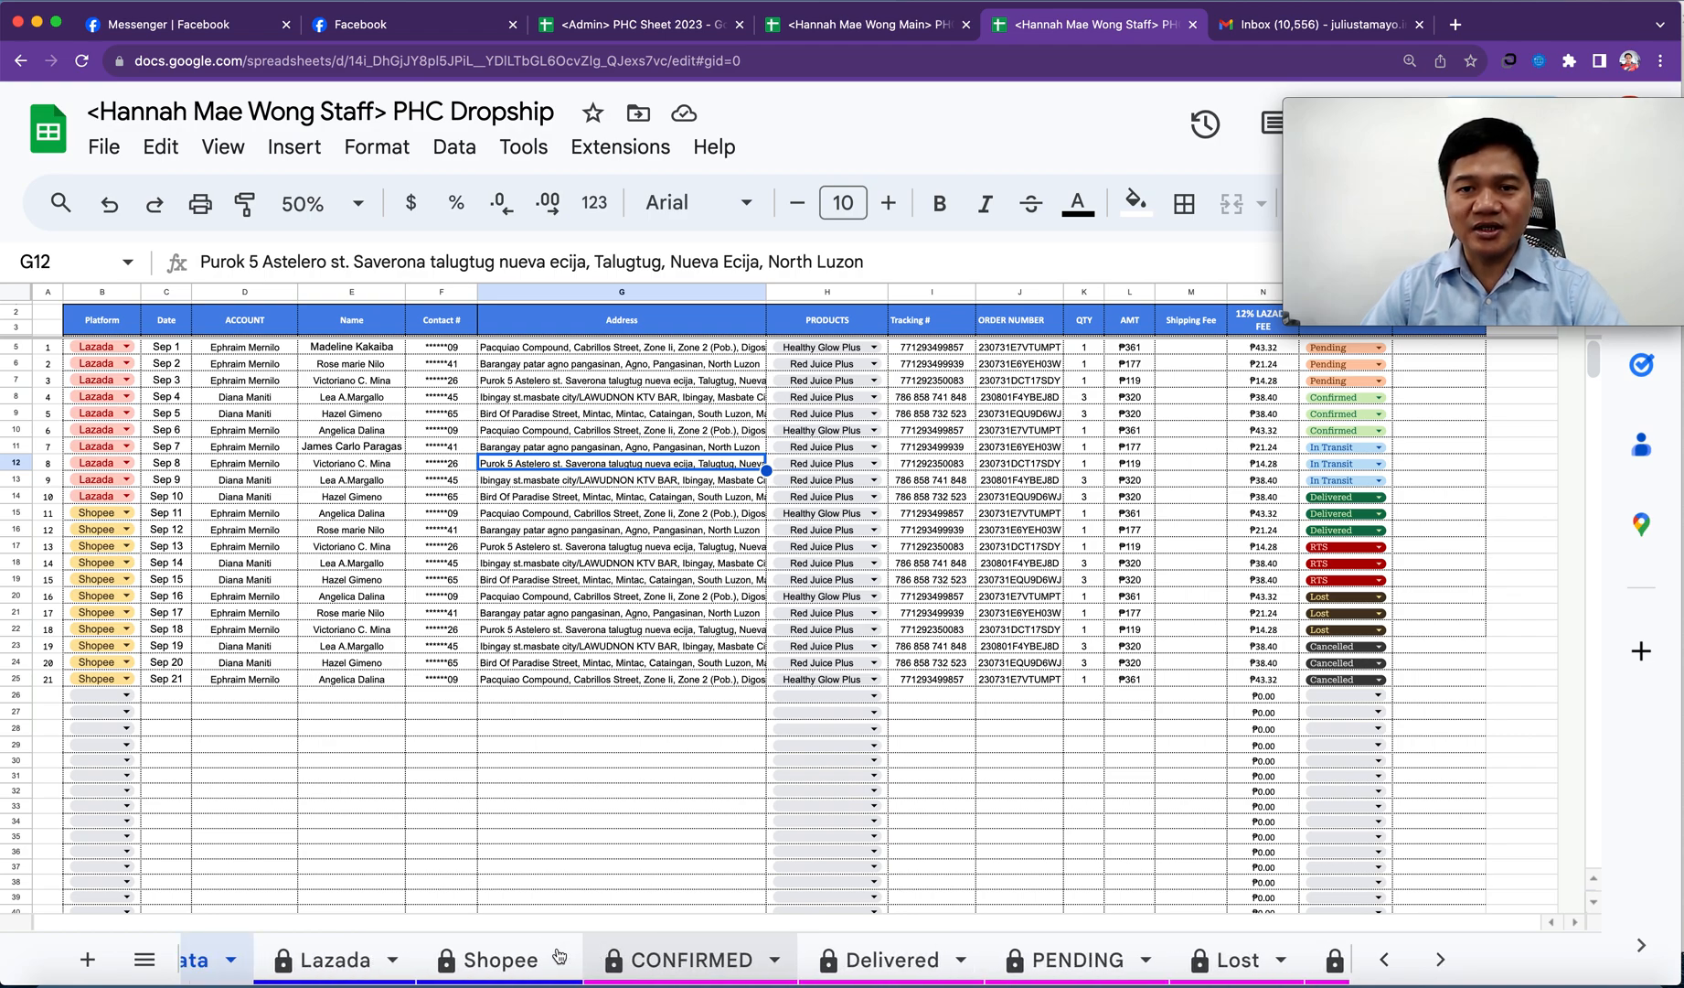
{"action": "left_click", "coordinate": [874, 27]}
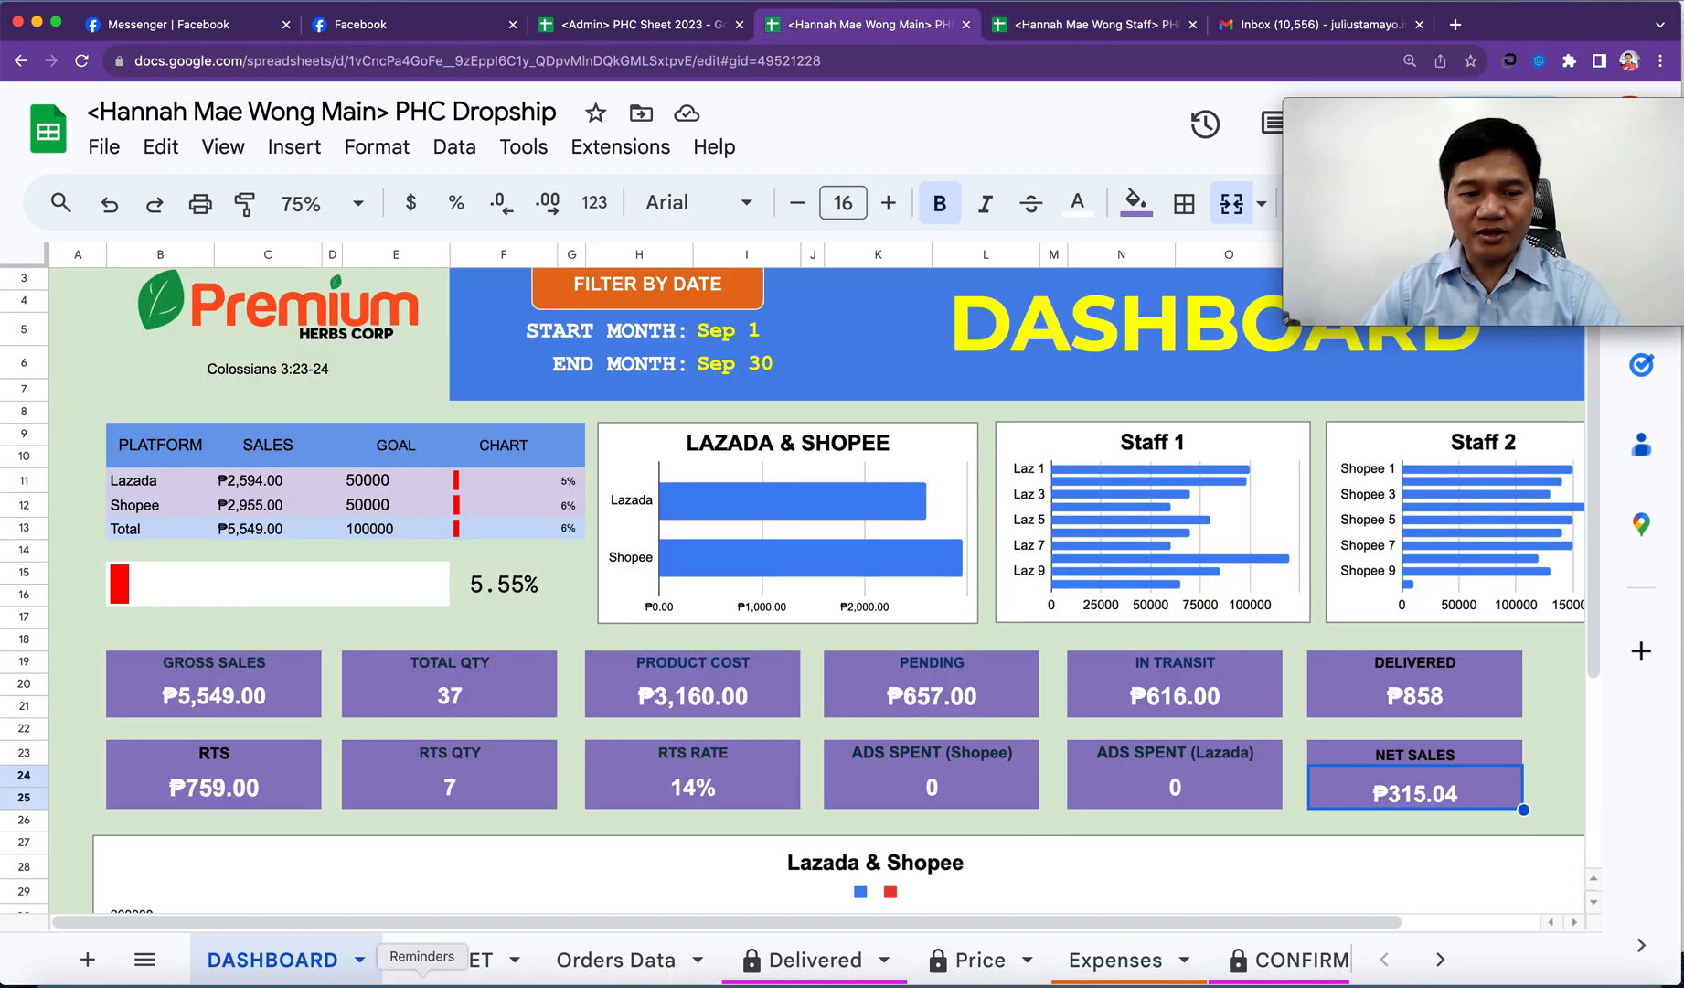
{"action": "left_click", "coordinate": [1068, 28]}
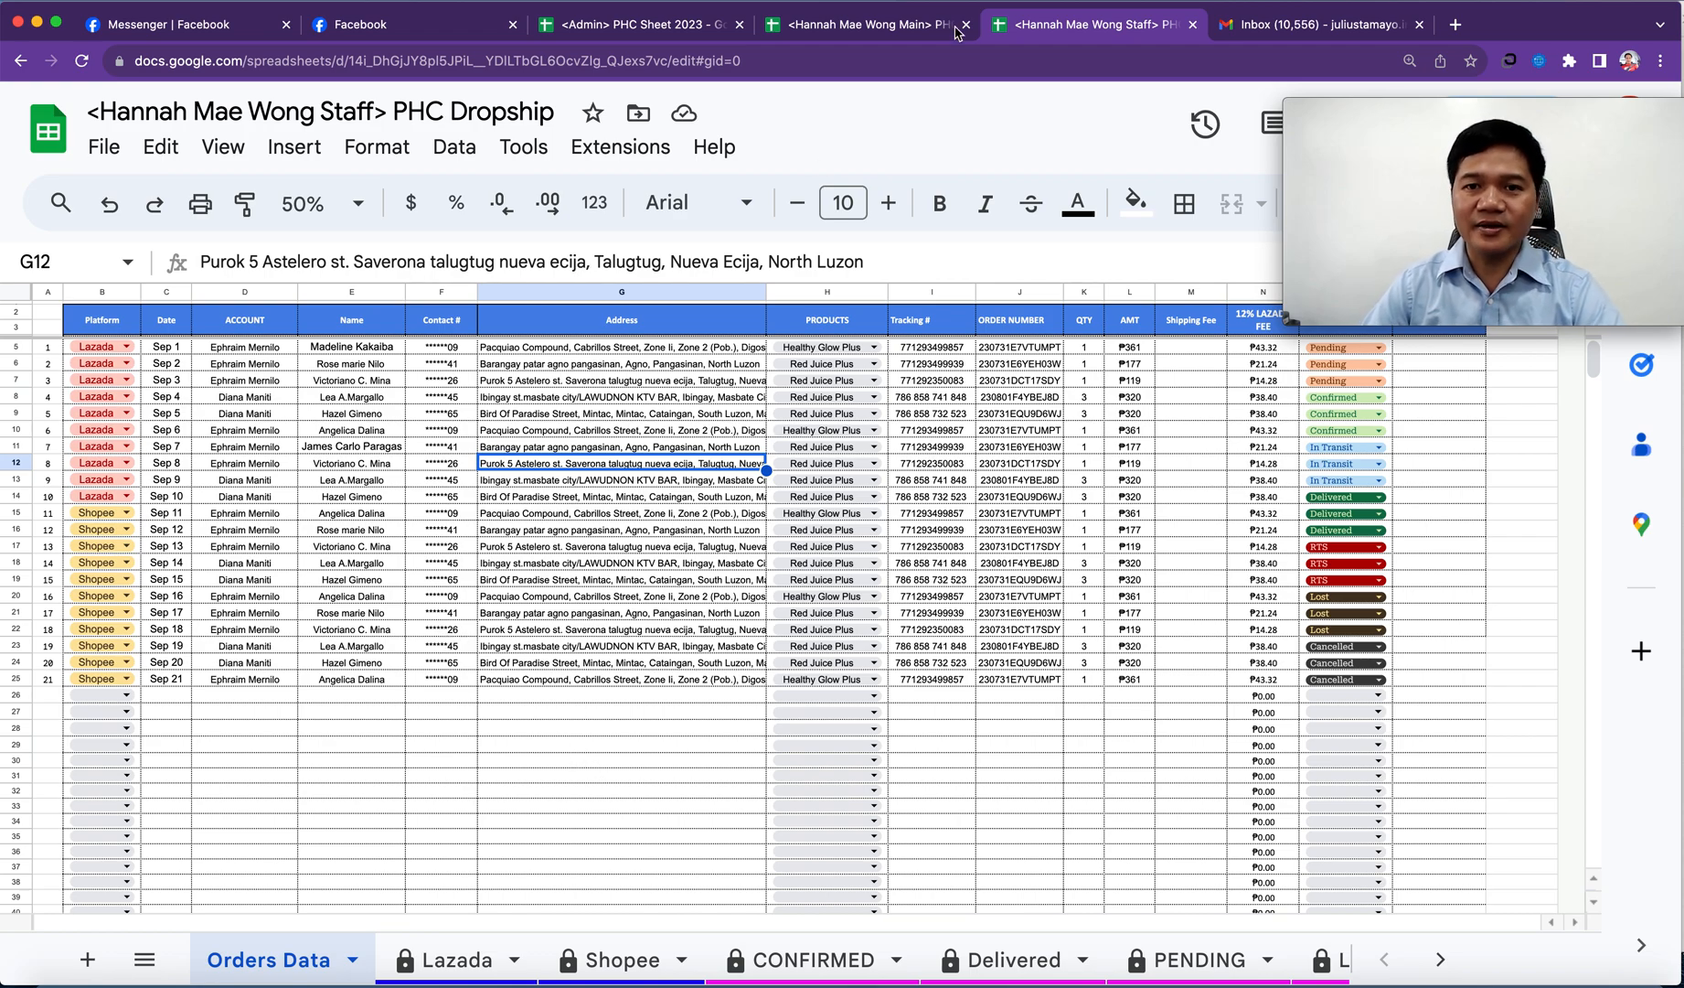
{"action": "left_click", "coordinate": [869, 25]}
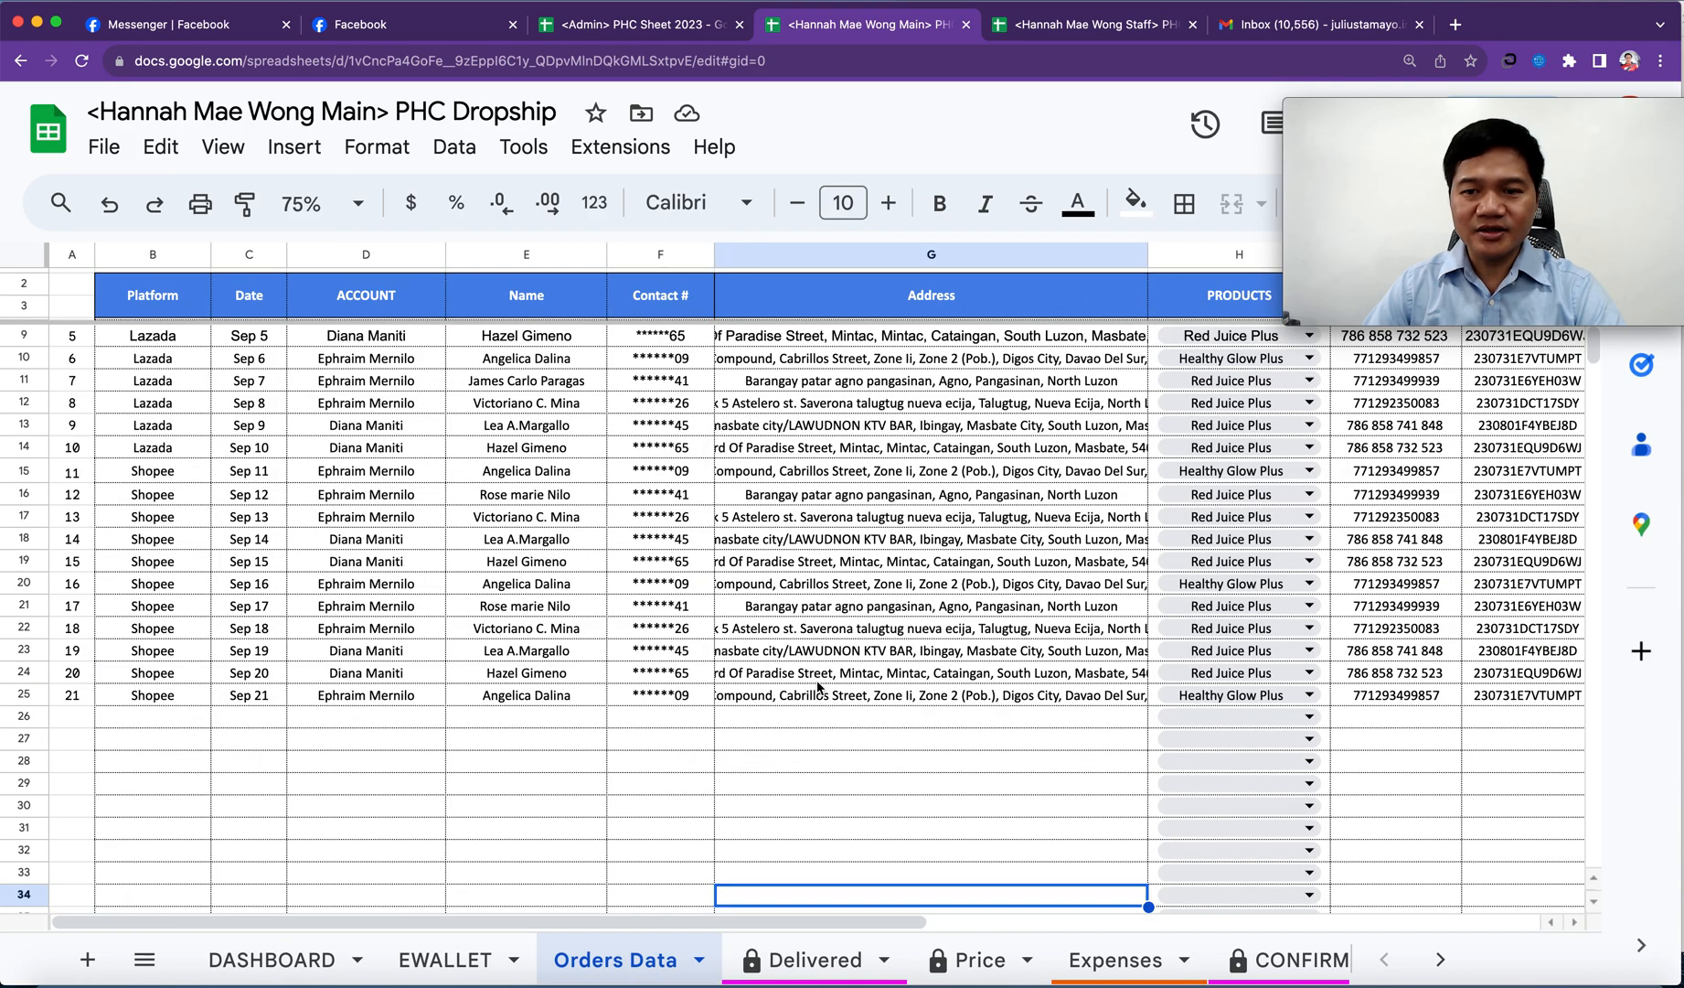
- Examine the Main spreadsheet's Orders Data columns through Distributor's Price and its first empty row, and compare them with the Staff spreadsheet's Orders Data
{"action": "scroll", "coordinate": [825, 657], "scroll_direction": "right", "scroll_amount": 10}
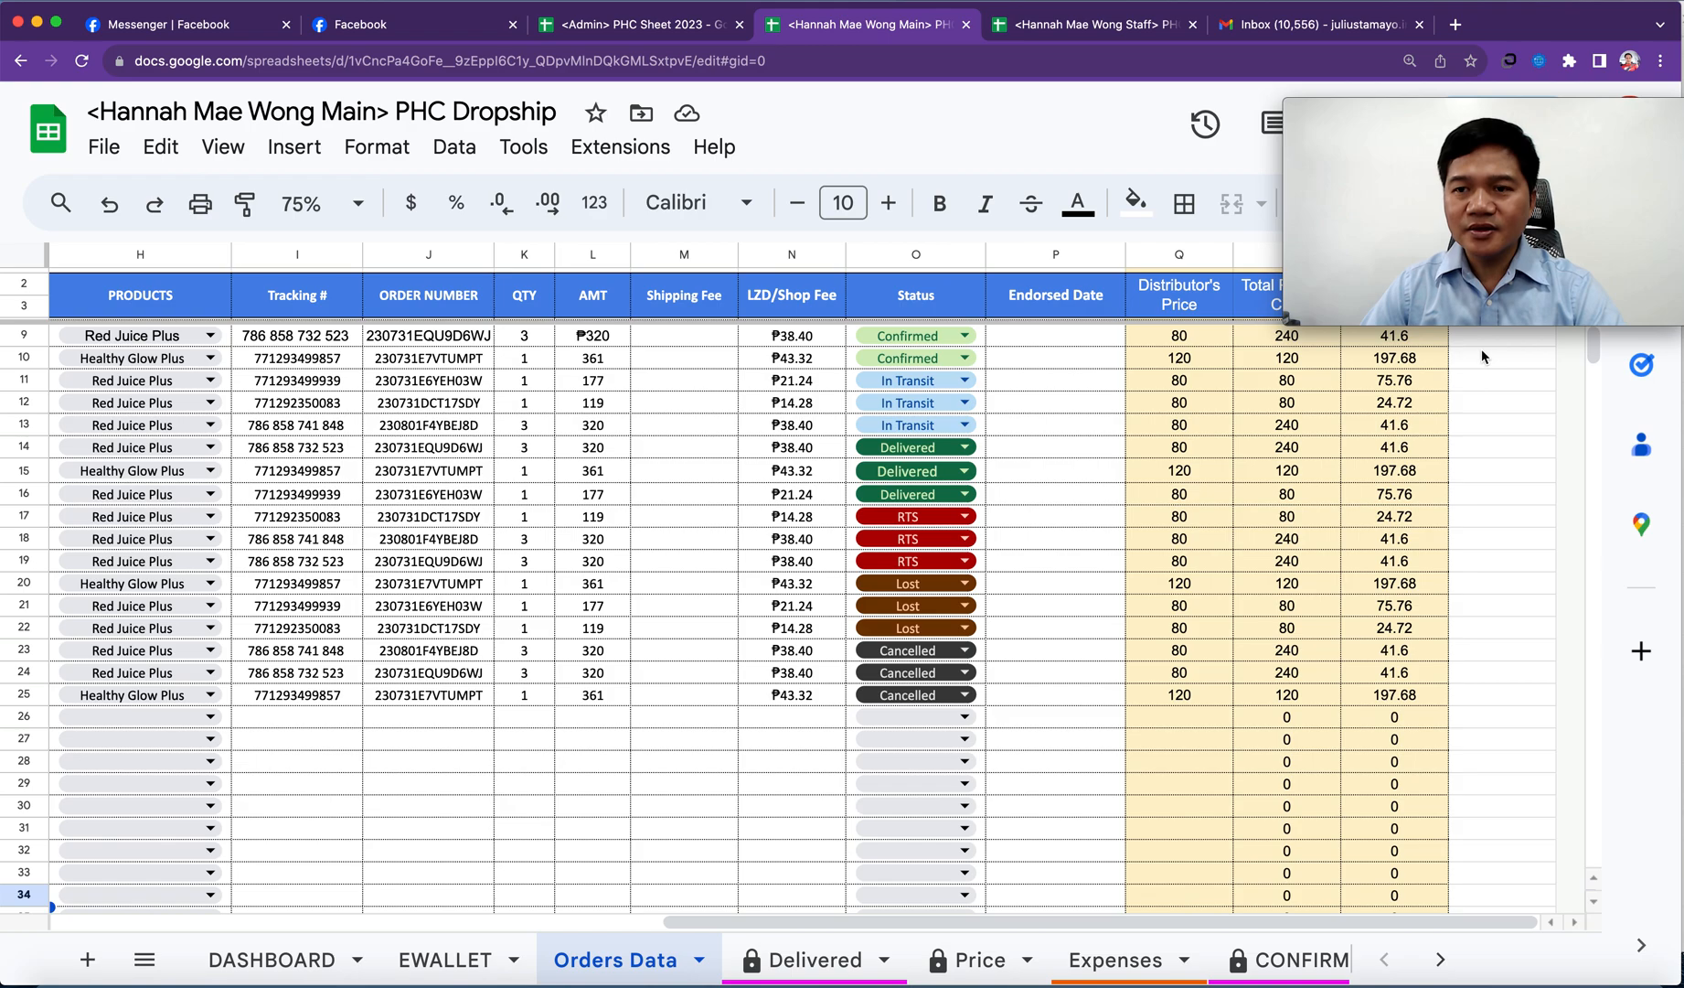
{"action": "left_click", "coordinate": [1178, 338]}
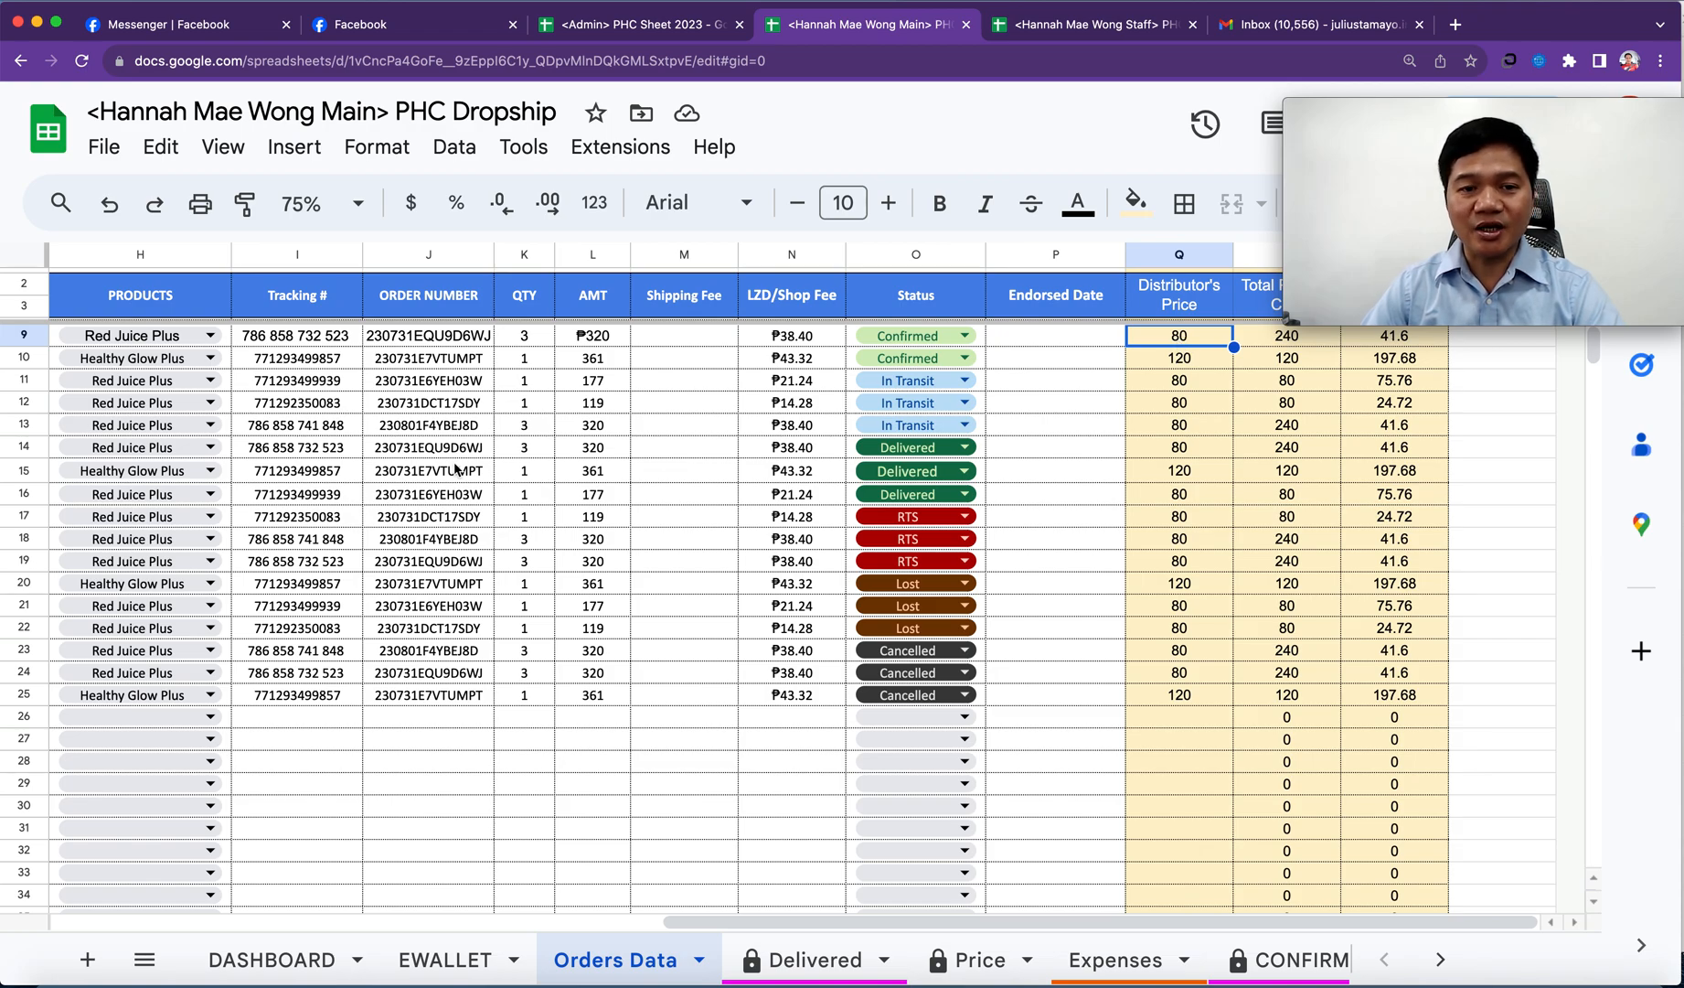
{"action": "scroll", "coordinate": [456, 470], "scroll_direction": "left", "scroll_amount": 10}
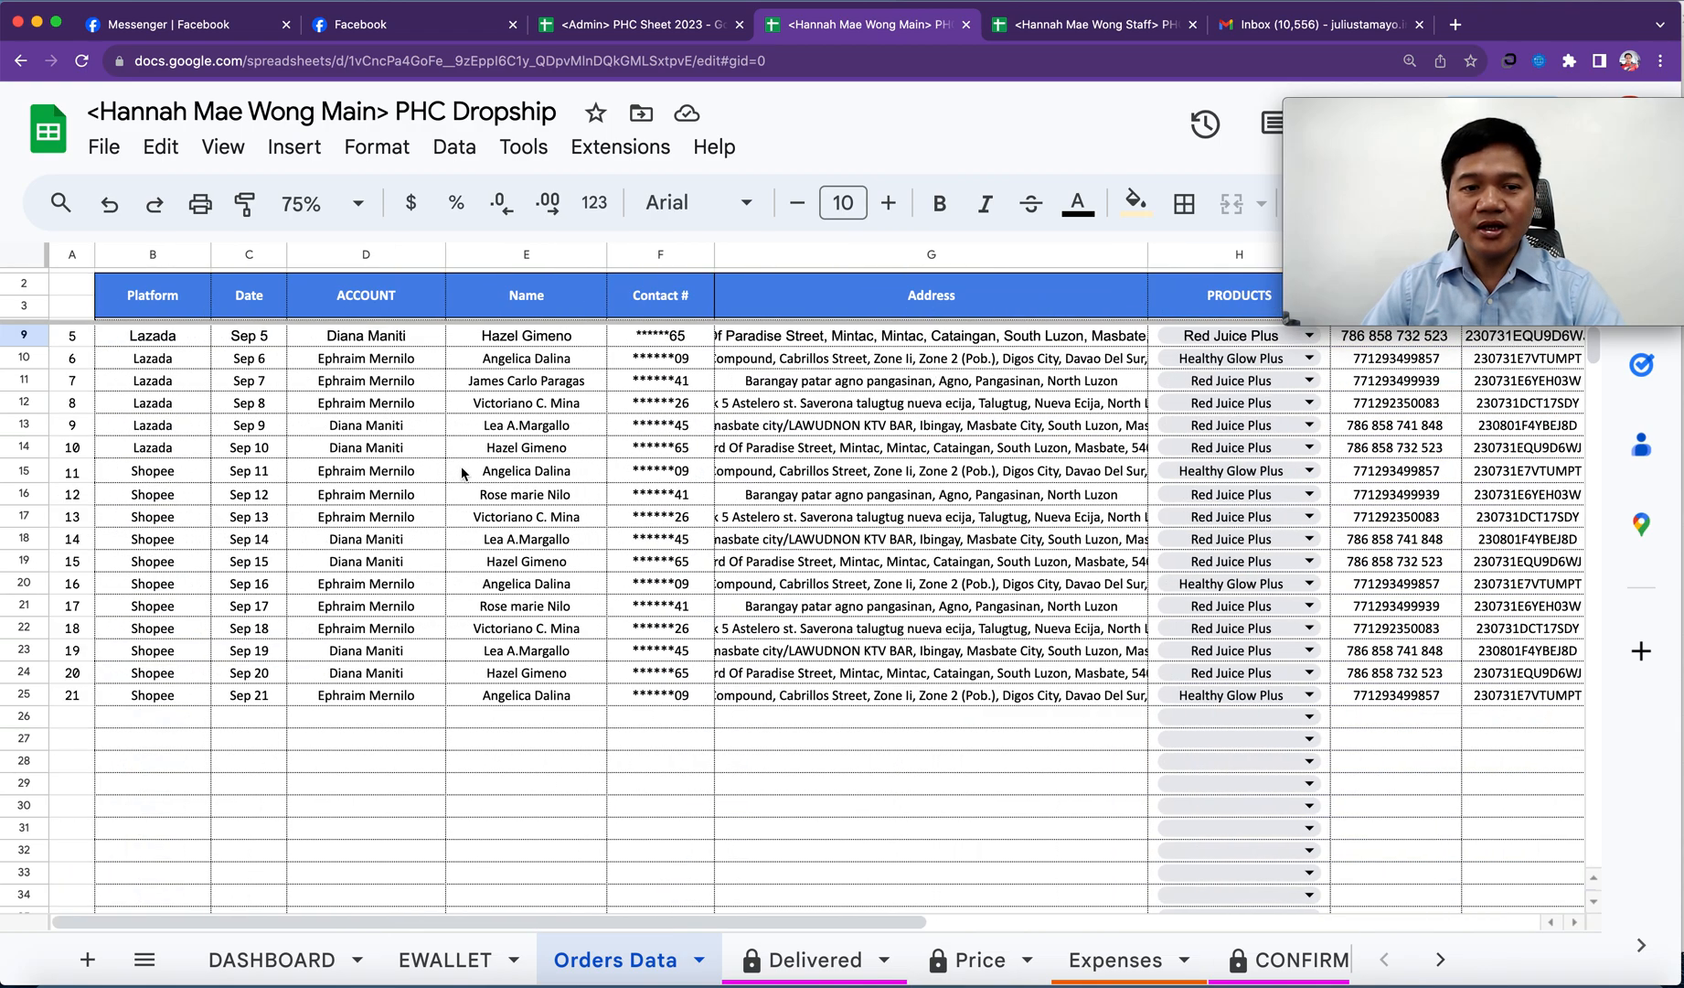
{"action": "left_click", "coordinate": [142, 721]}
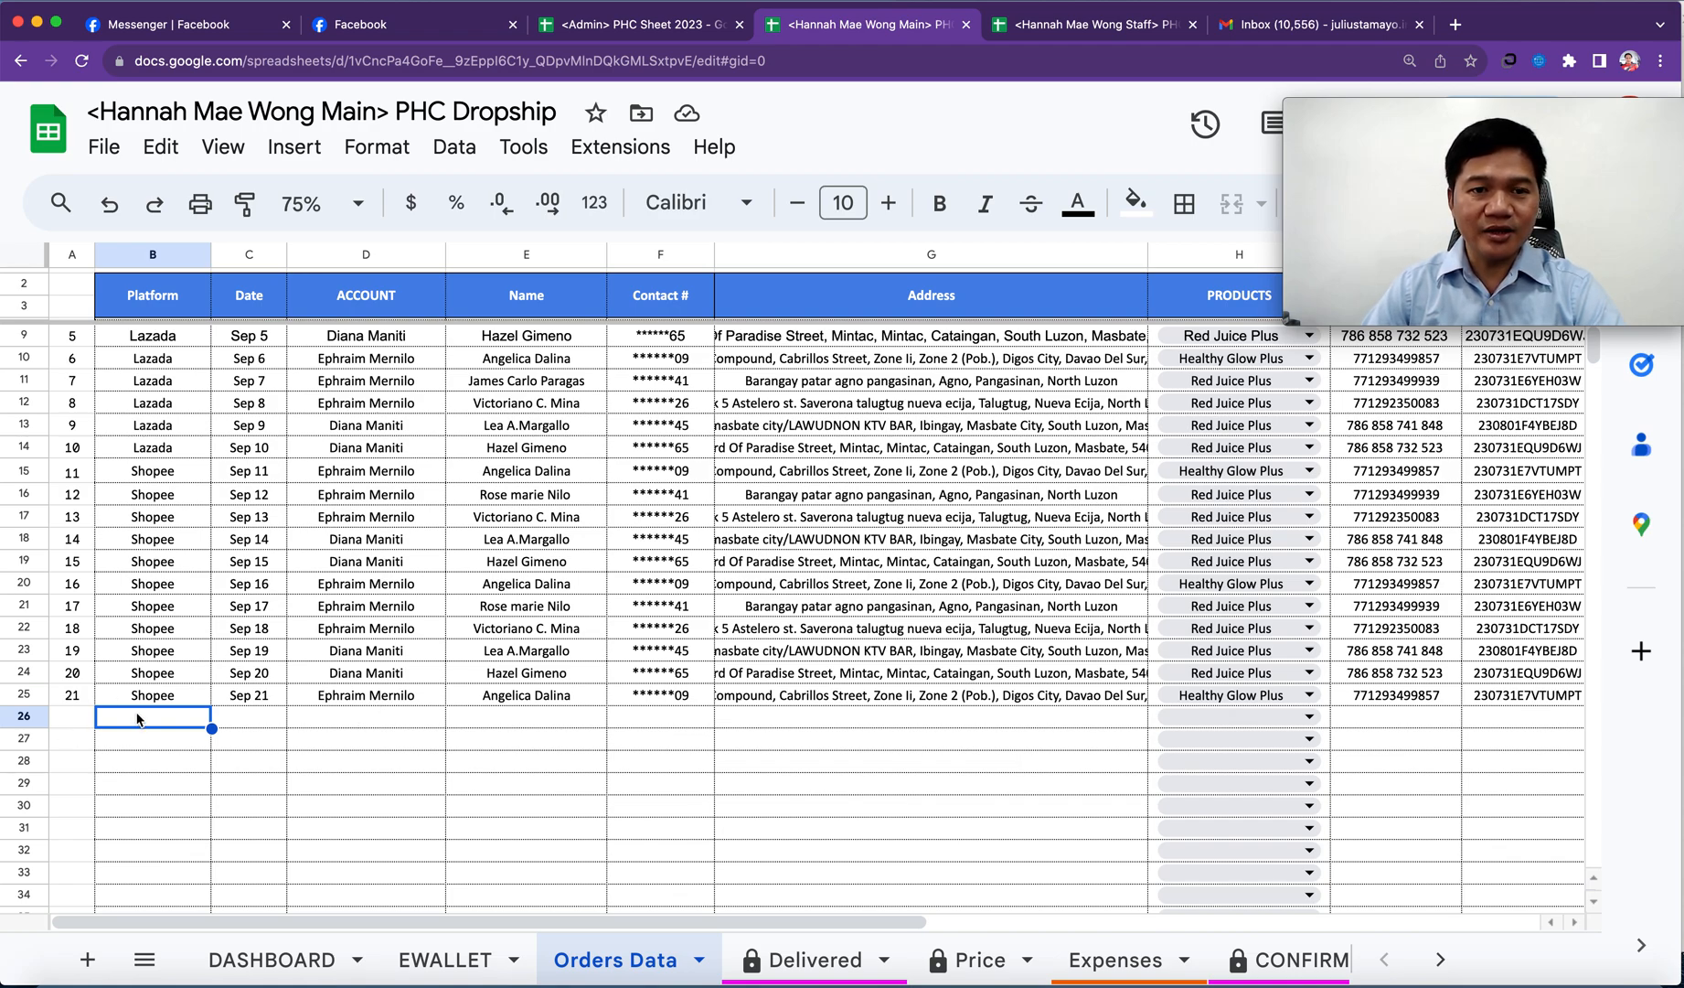
{"action": "left_click", "coordinate": [1064, 35]}
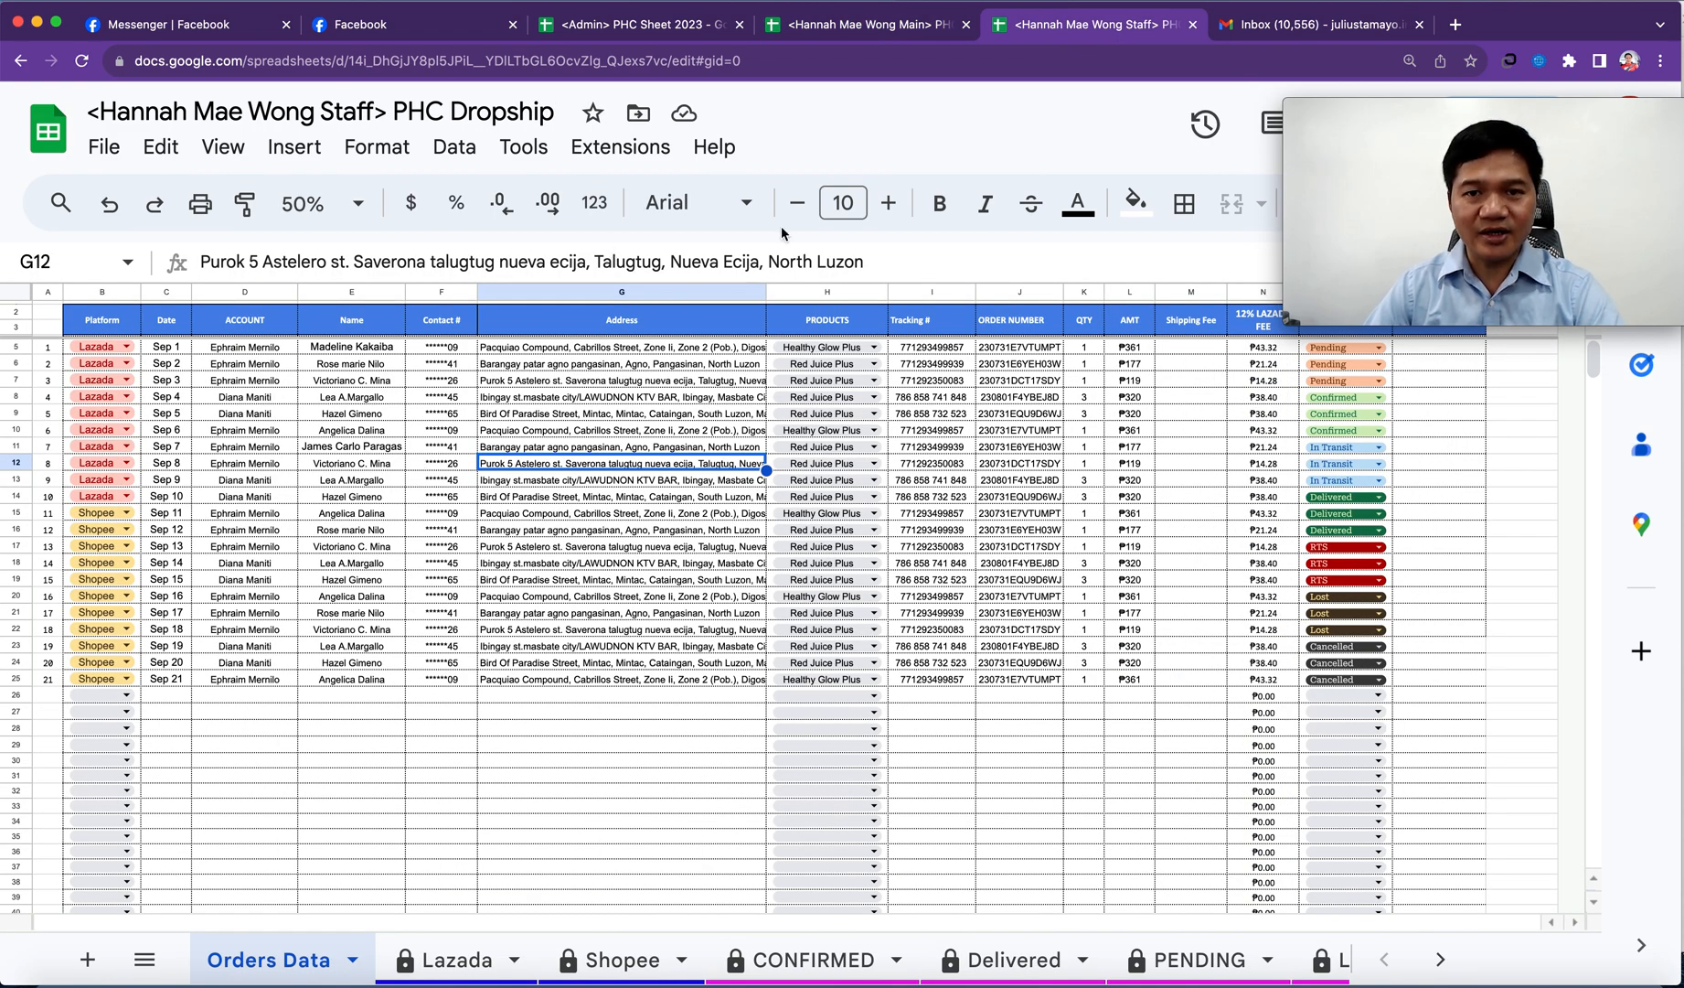
{"action": "left_click", "coordinate": [846, 32]}
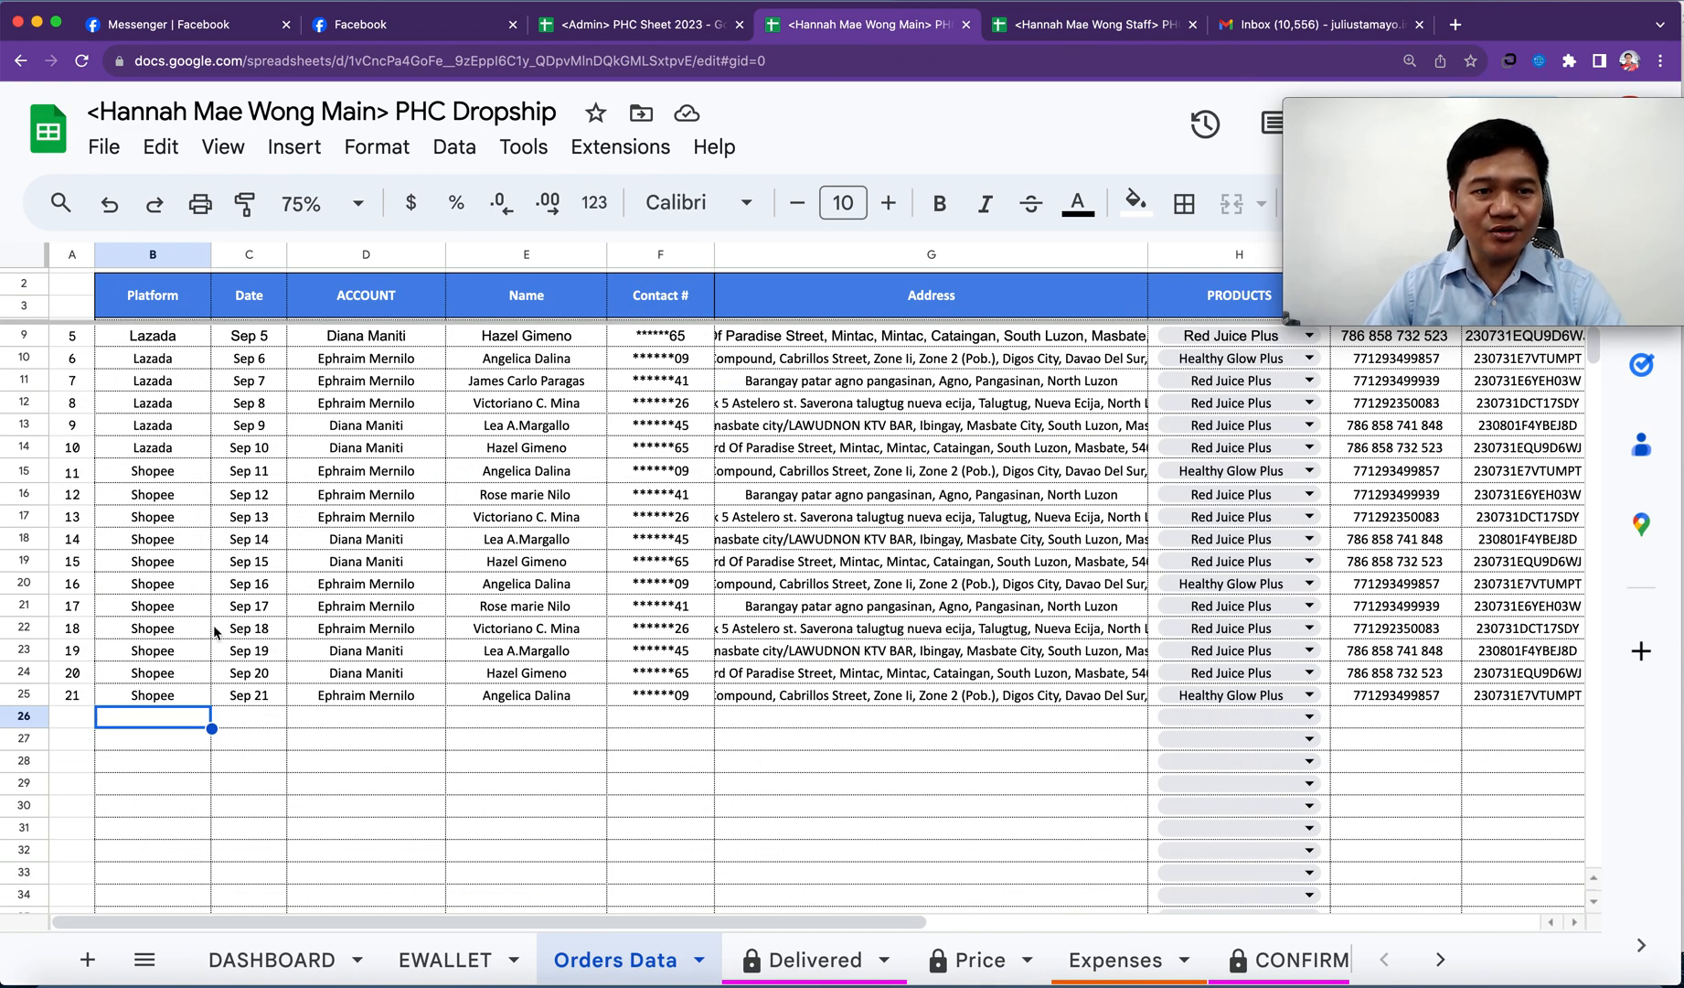
{"action": "left_click", "coordinate": [397, 449]}
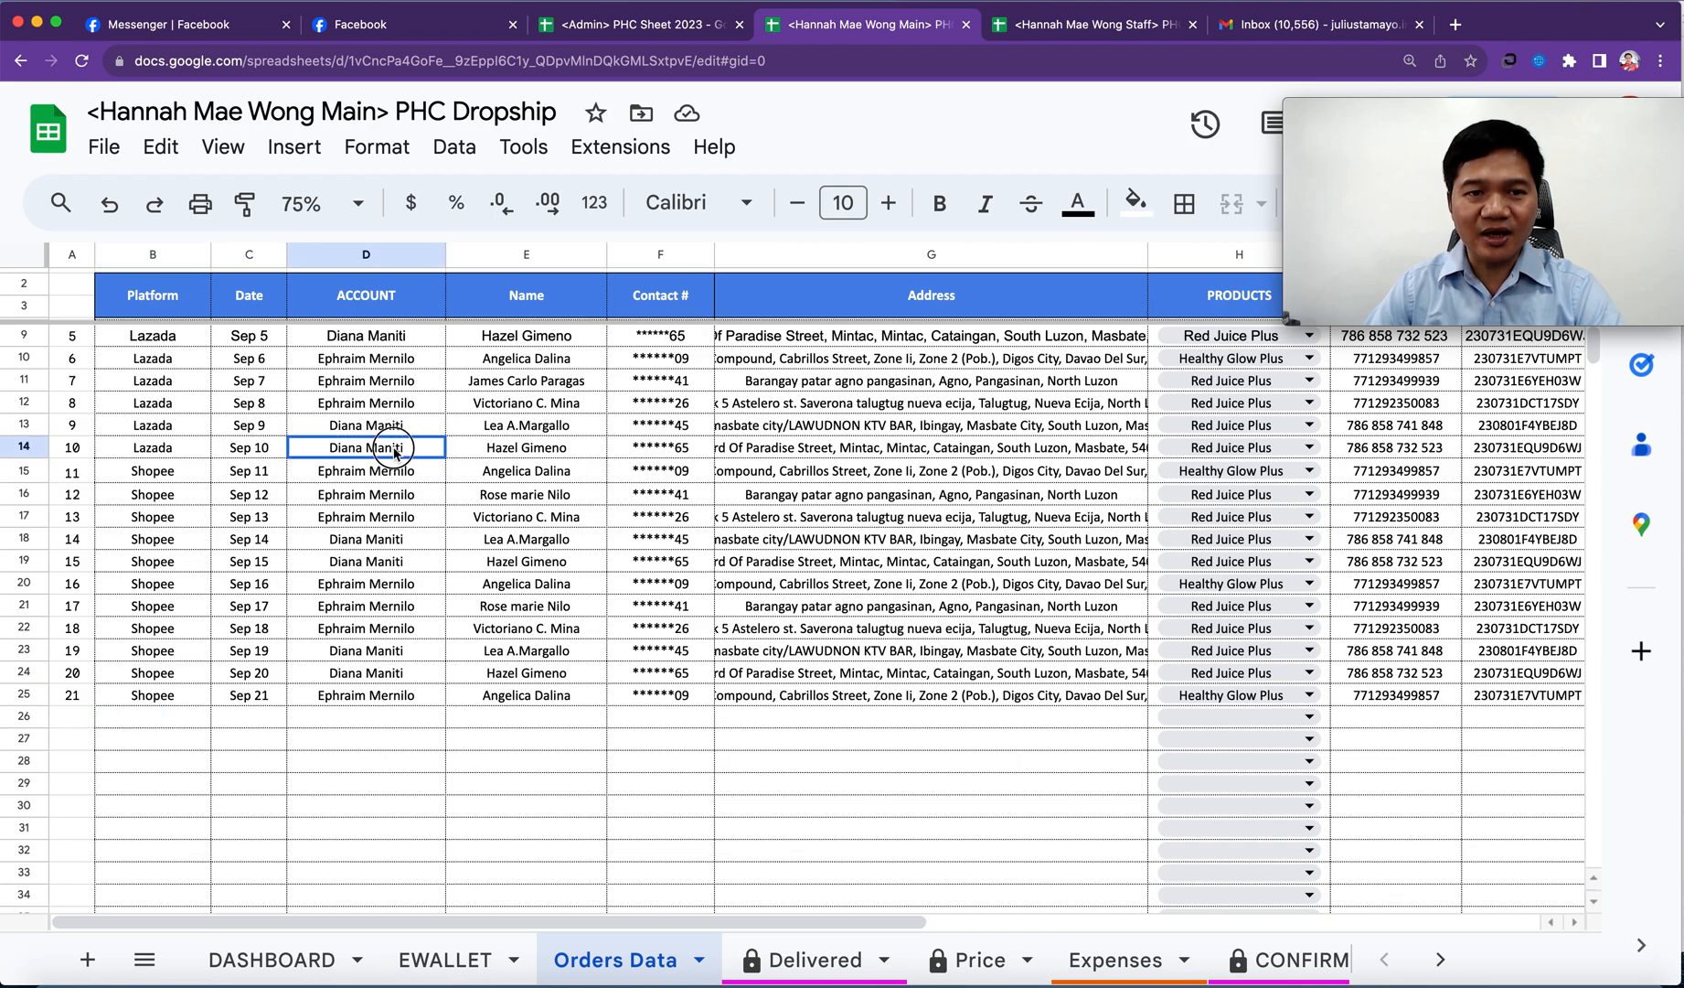
{"action": "left_click", "coordinate": [357, 110]}
{"action": "left_click", "coordinate": [401, 560]}
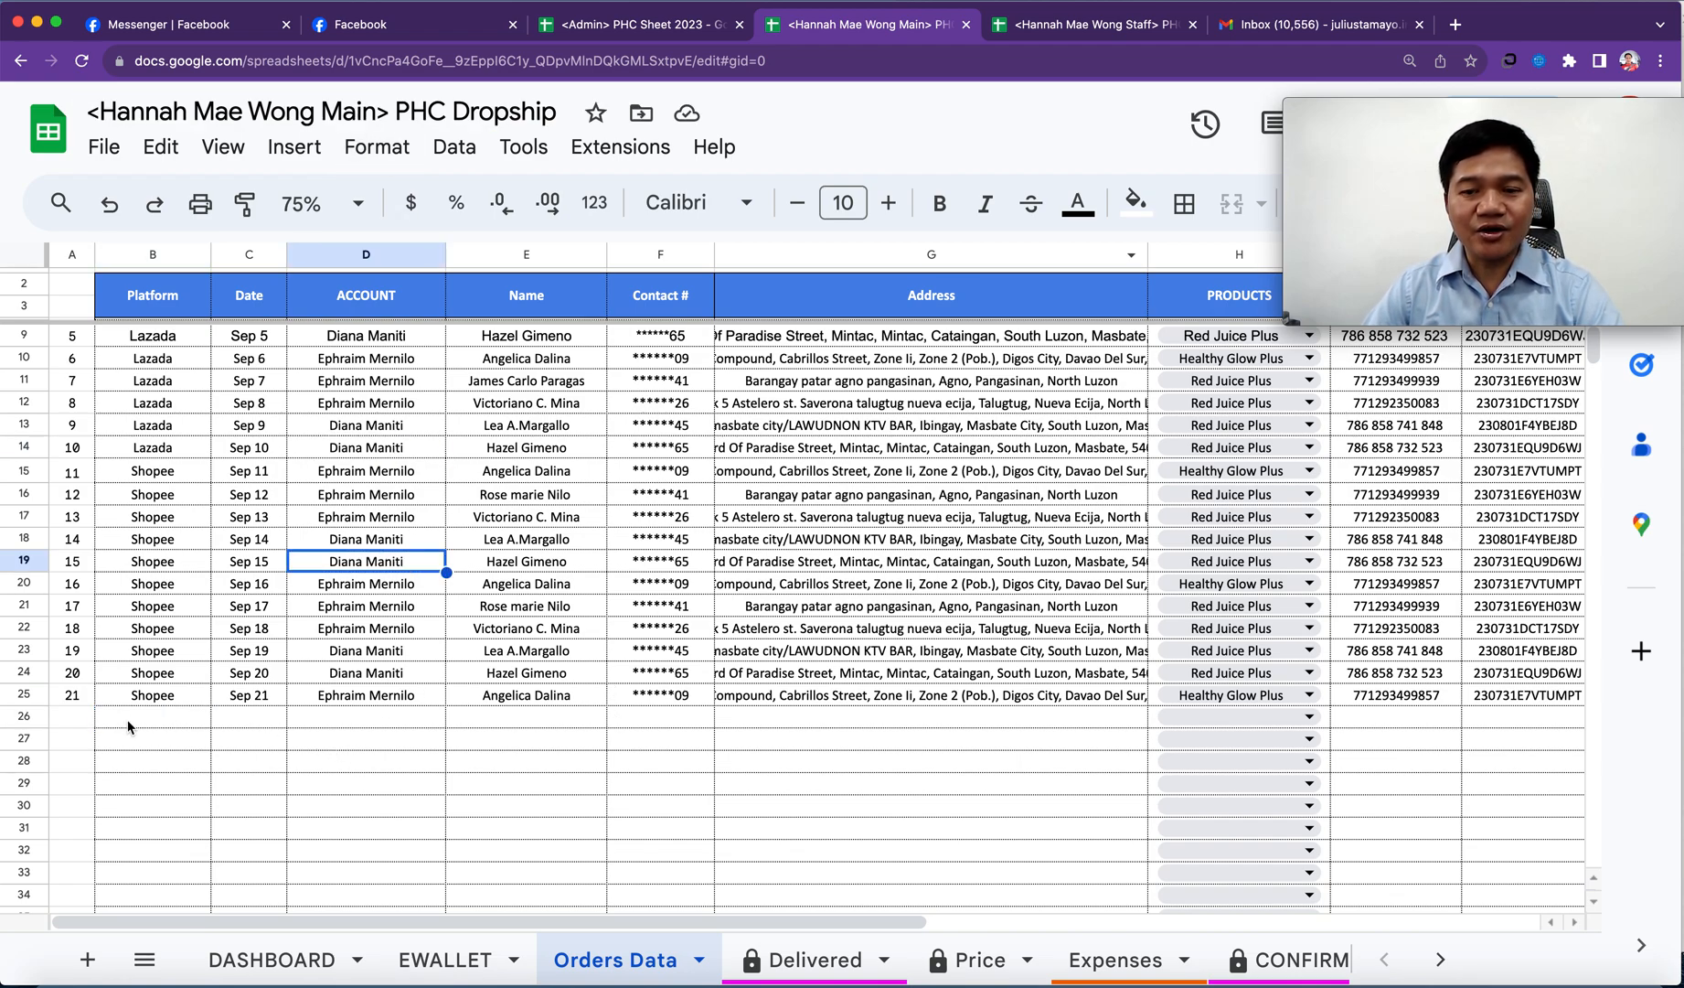
- In the Staff spreadsheet's Orders Data sheet, set the Platform to Lazada in row 26 and Shopee in row 27
{"action": "left_click", "coordinate": [1088, 24]}
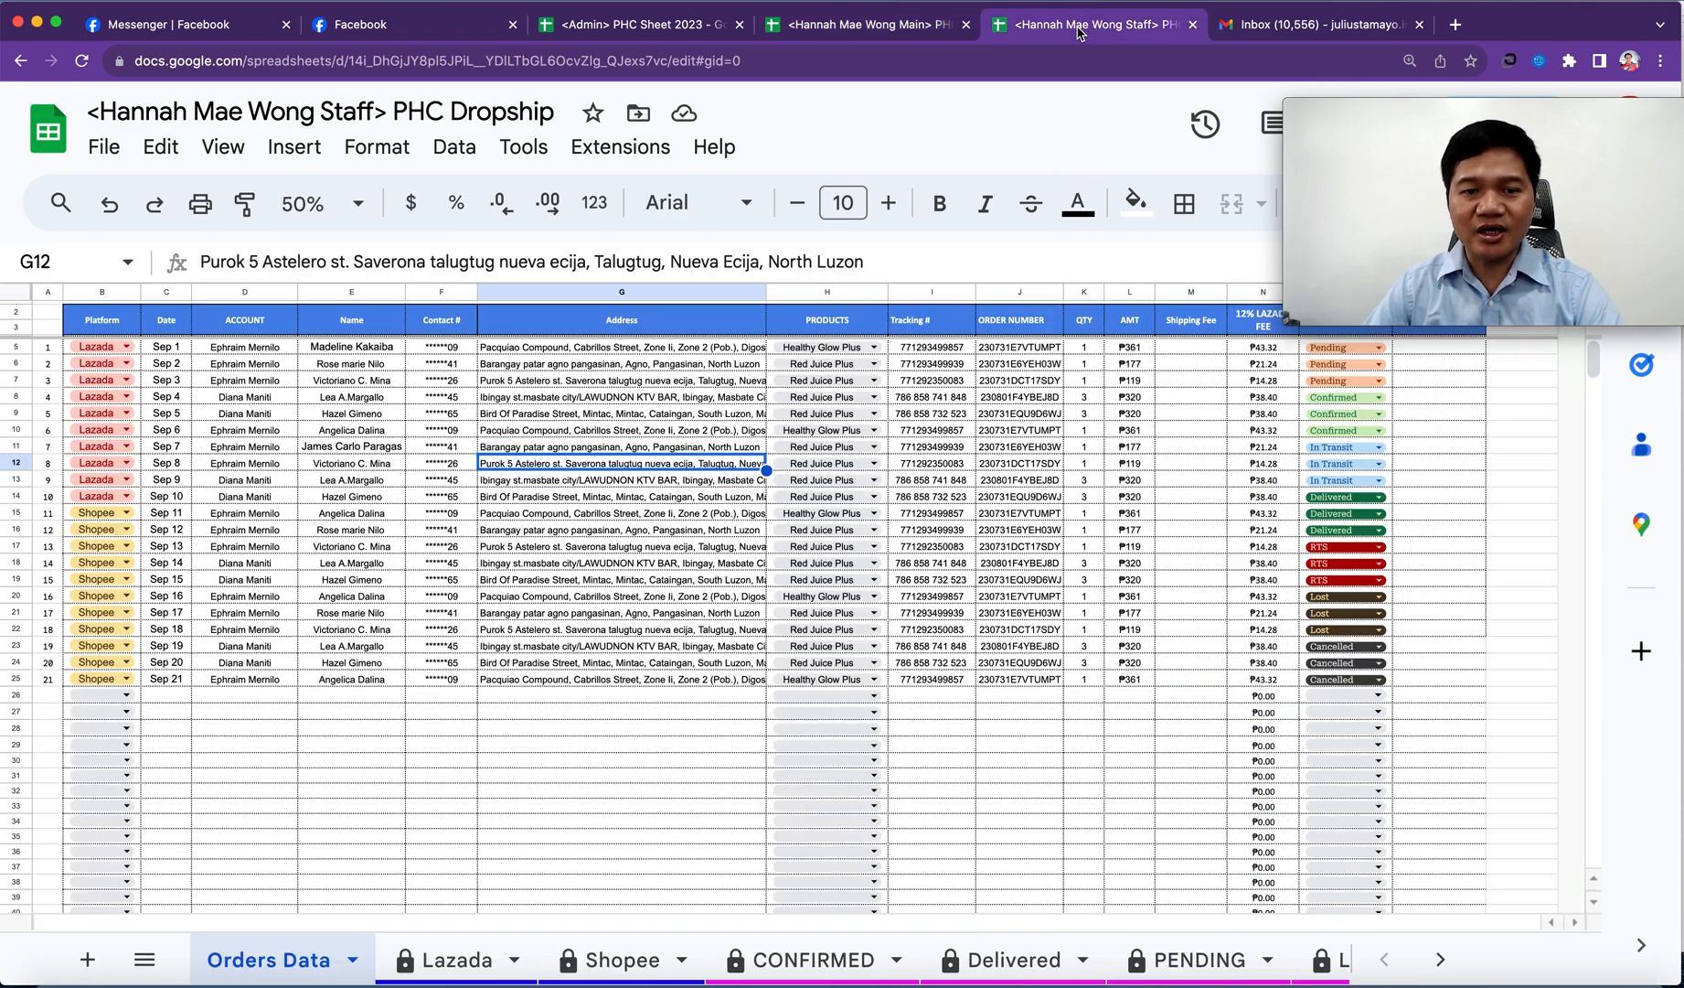
{"action": "left_click", "coordinate": [265, 751]}
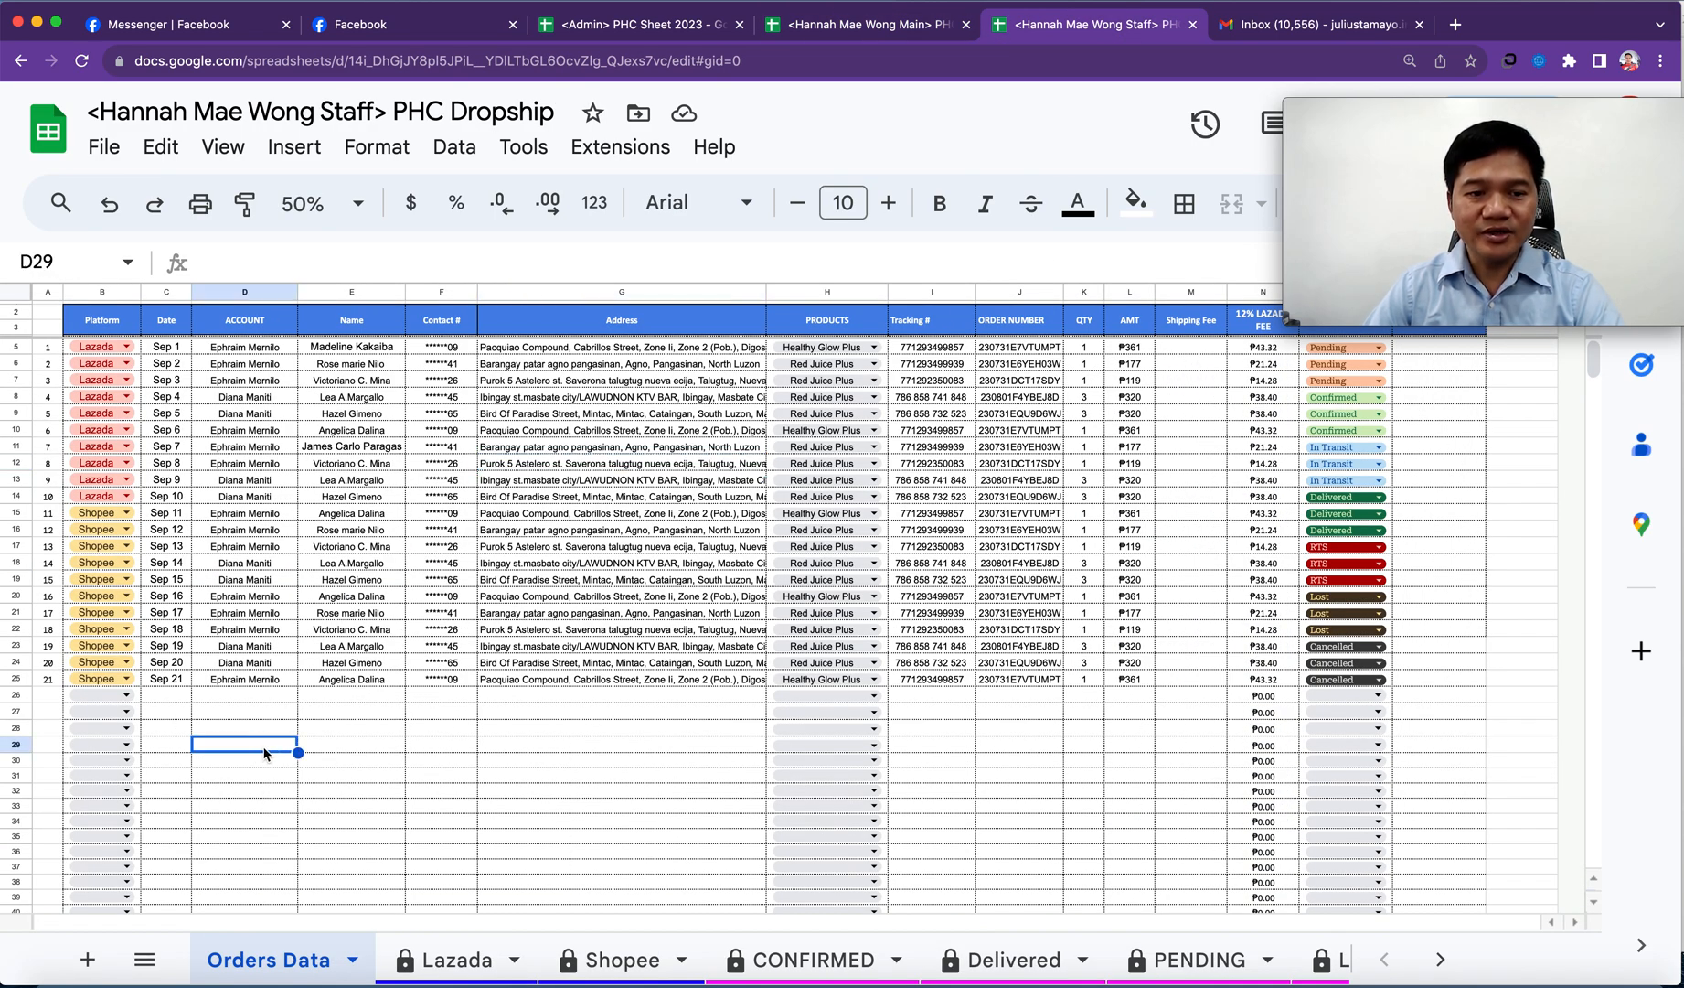
{"action": "left_click", "coordinate": [126, 695]}
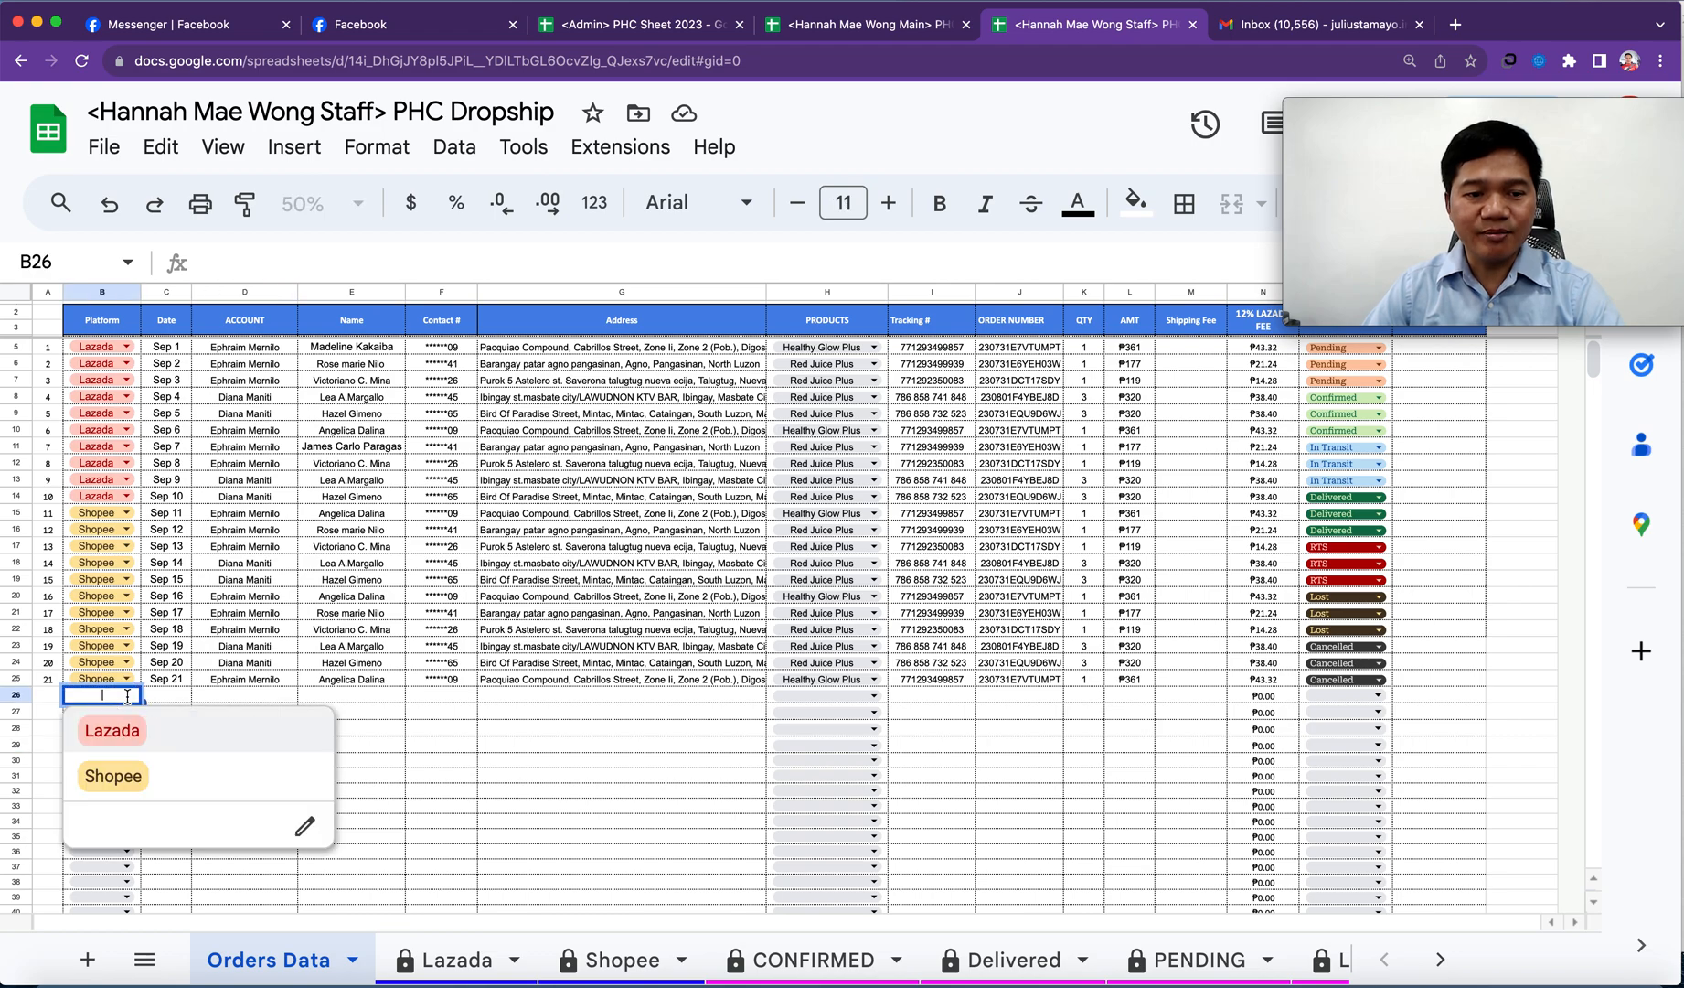
{"action": "left_click", "coordinate": [156, 733]}
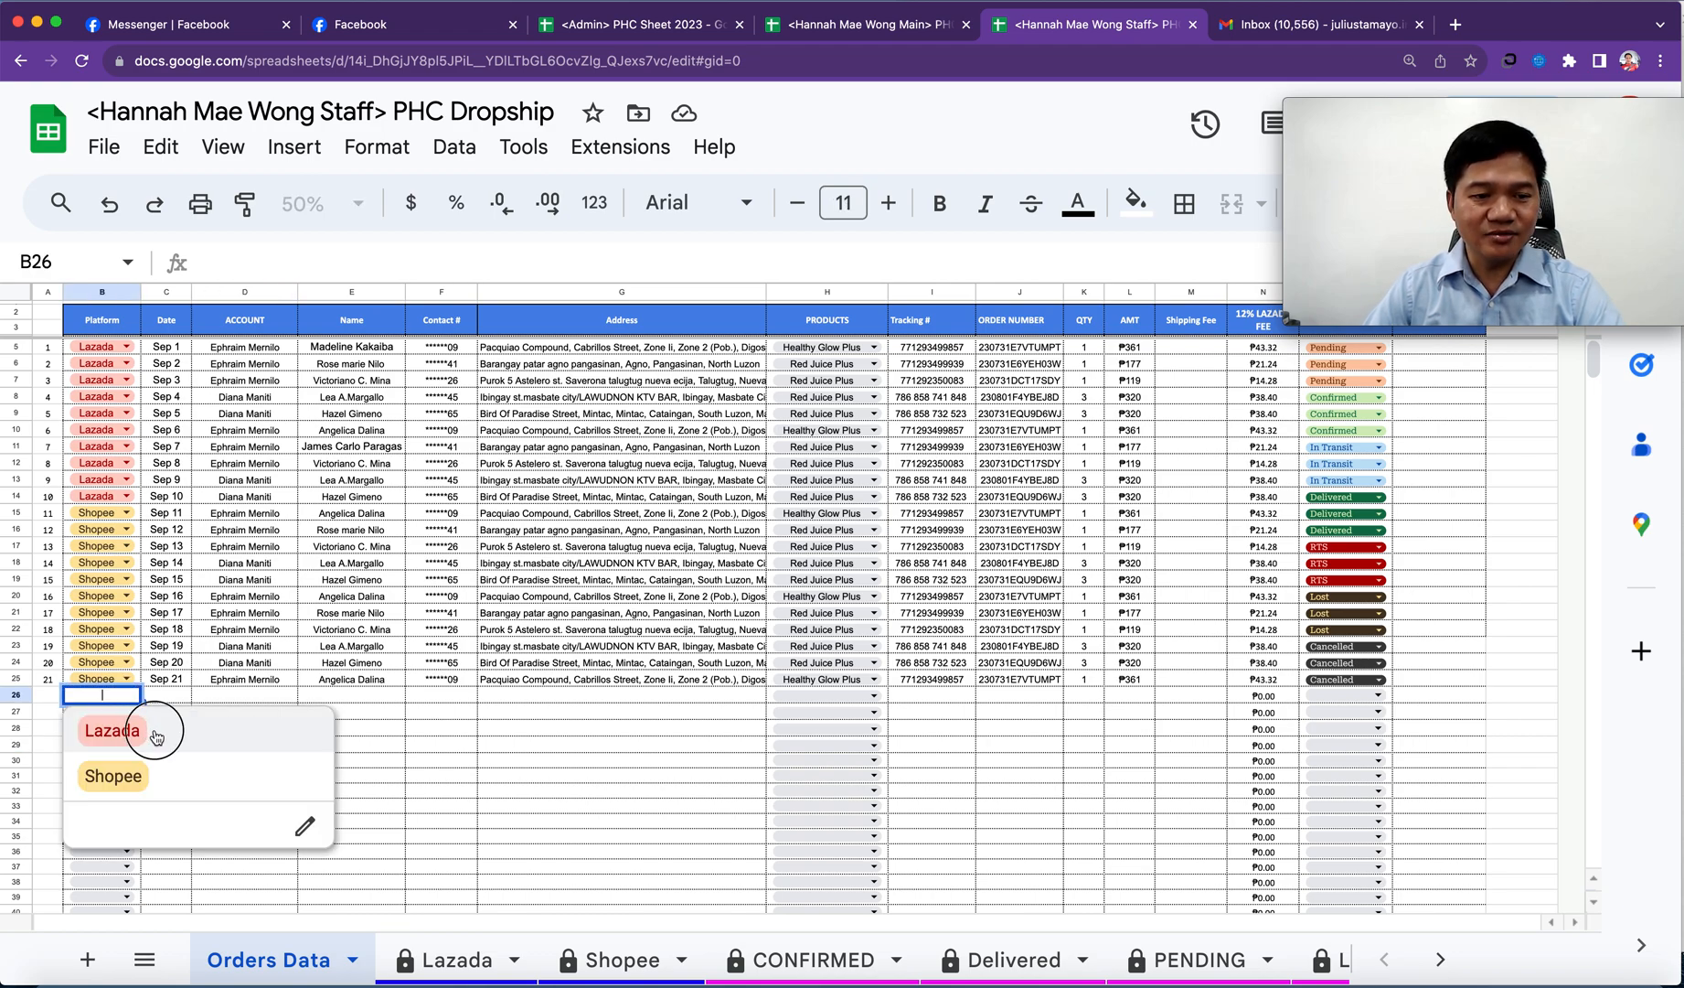
{"action": "left_click", "coordinate": [311, 792]}
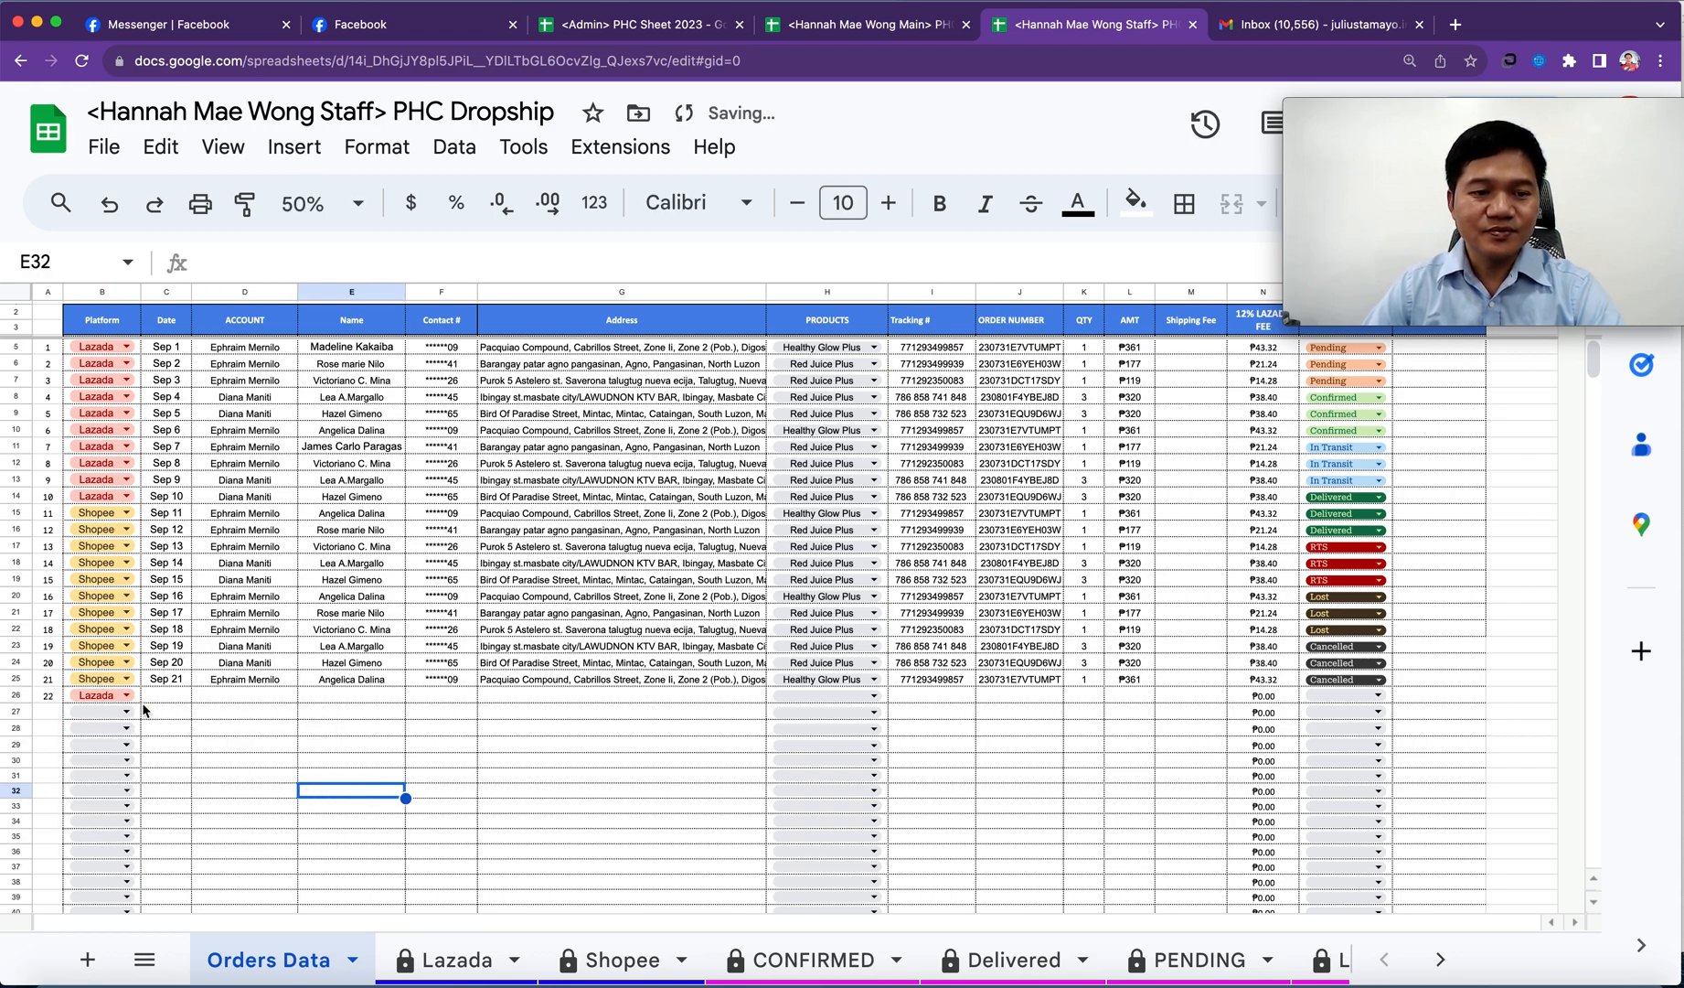
{"action": "left_click", "coordinate": [126, 712]}
{"action": "left_click", "coordinate": [159, 633]}
{"action": "left_click", "coordinate": [311, 791]}
{"action": "left_click", "coordinate": [48, 712]}
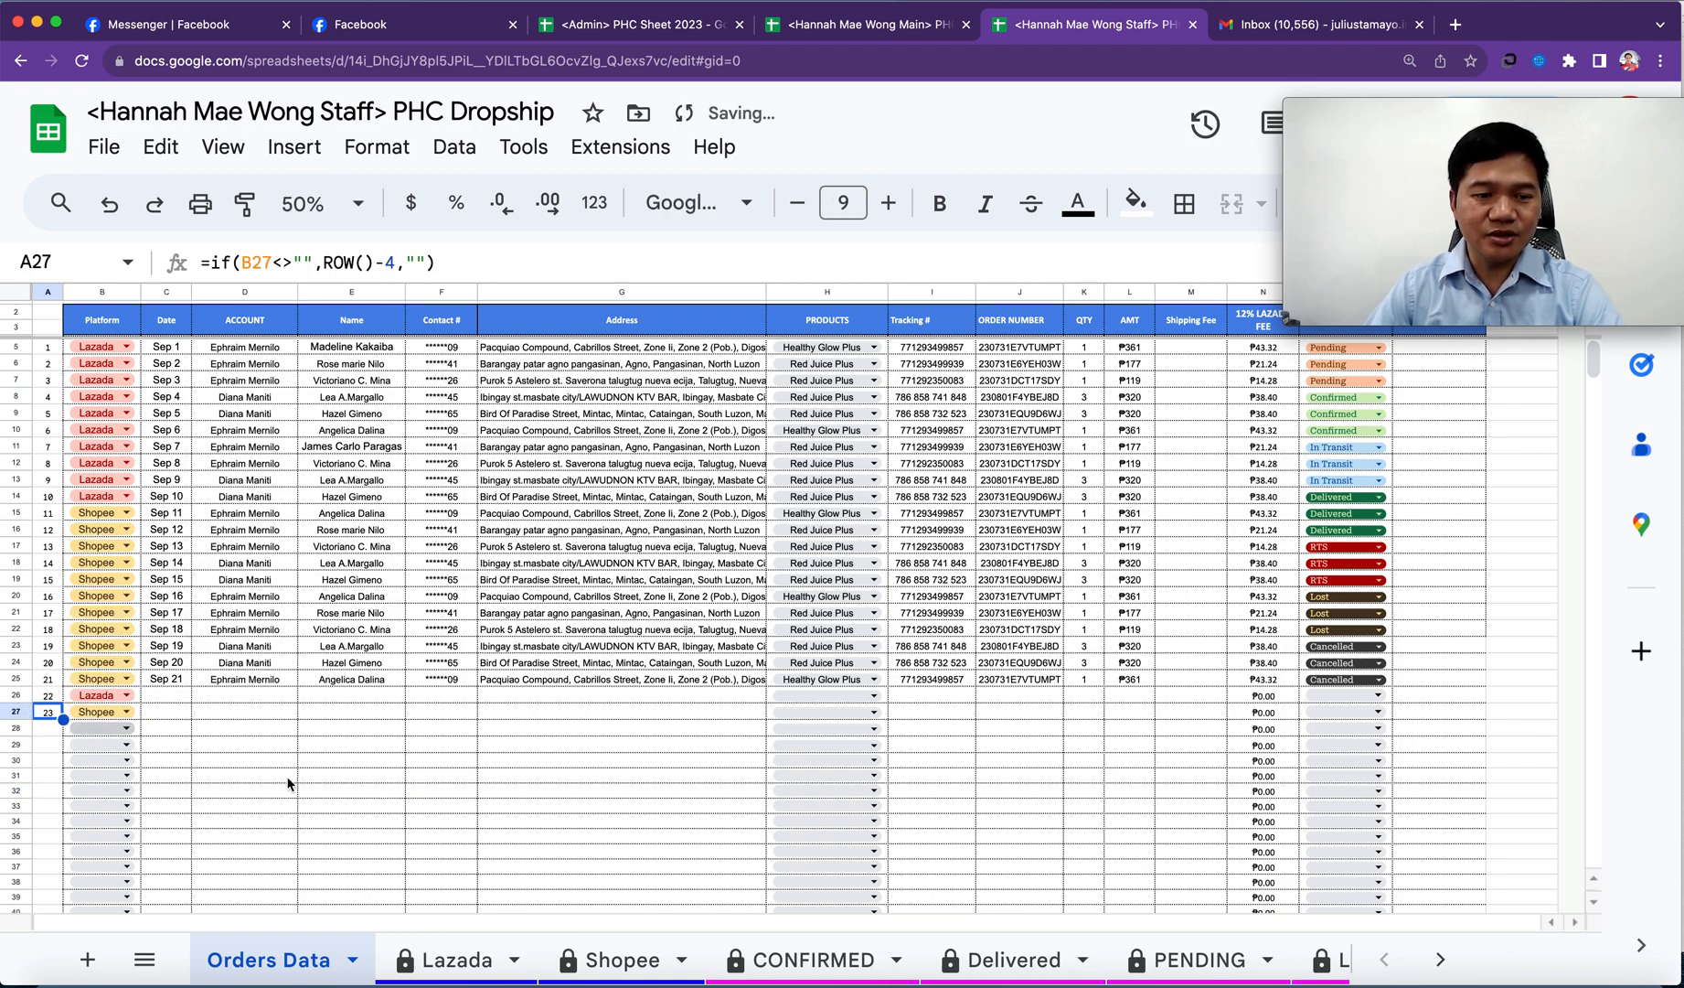
- Show the date picker for the Date cell in row 26 and close it without choosing a date
{"action": "left_click", "coordinate": [166, 700]}
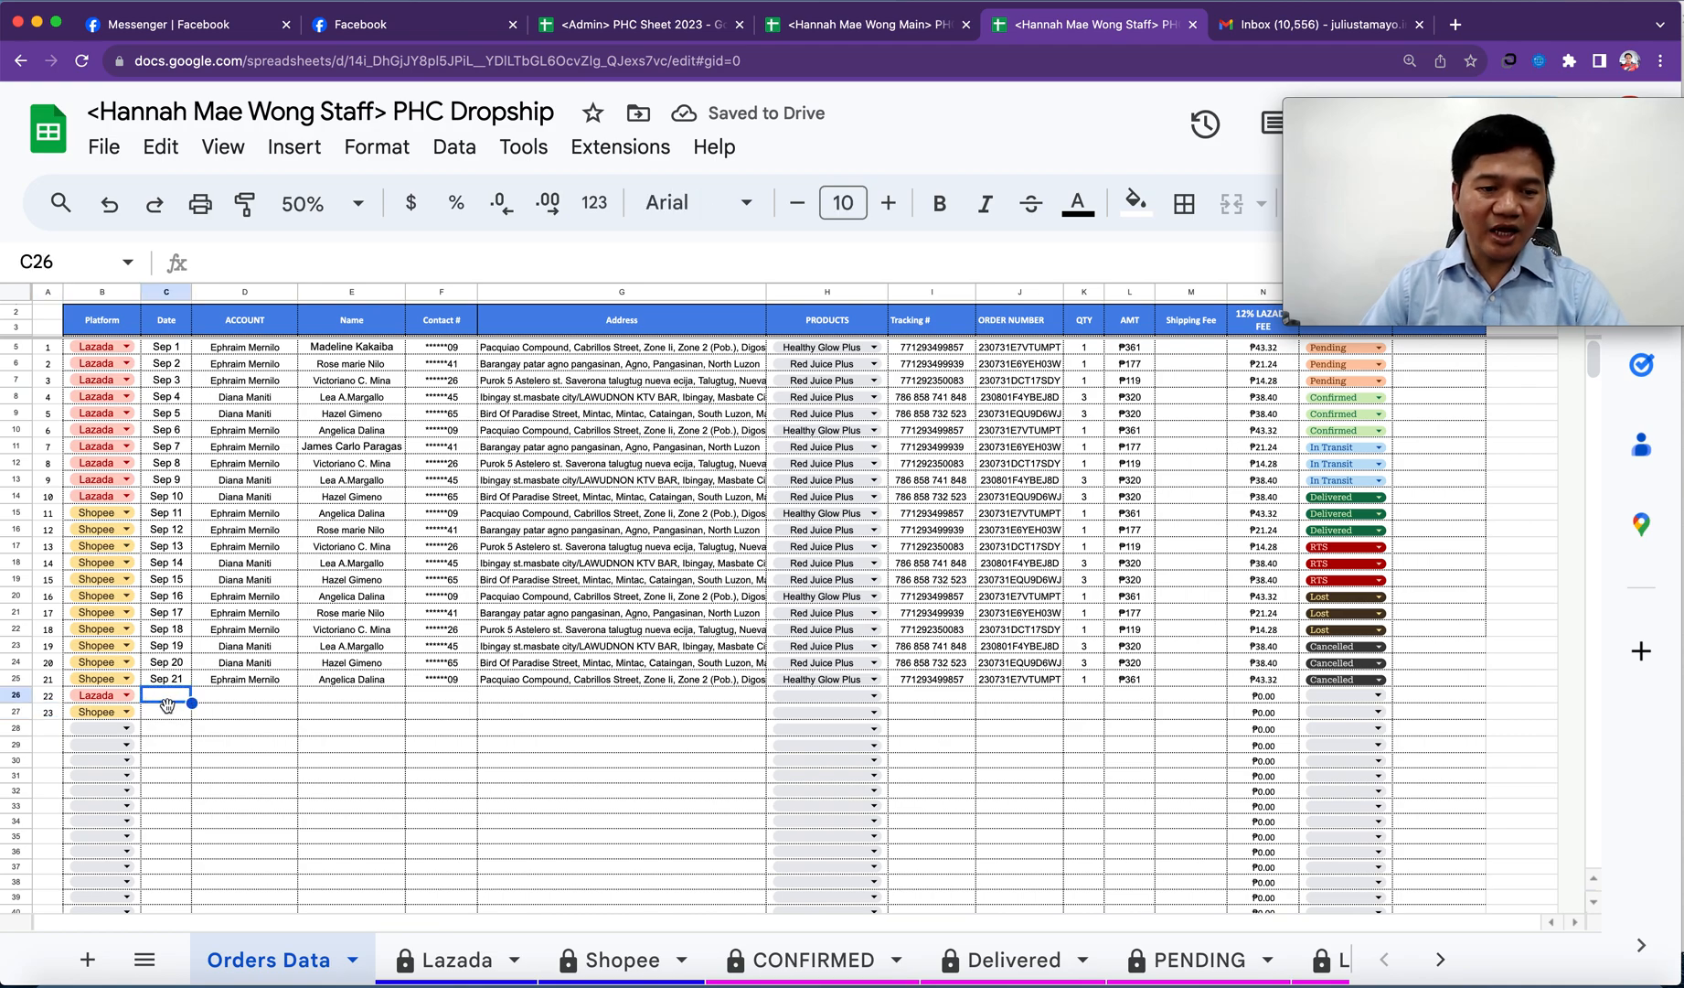
{"action": "double_click", "coordinate": [167, 701]}
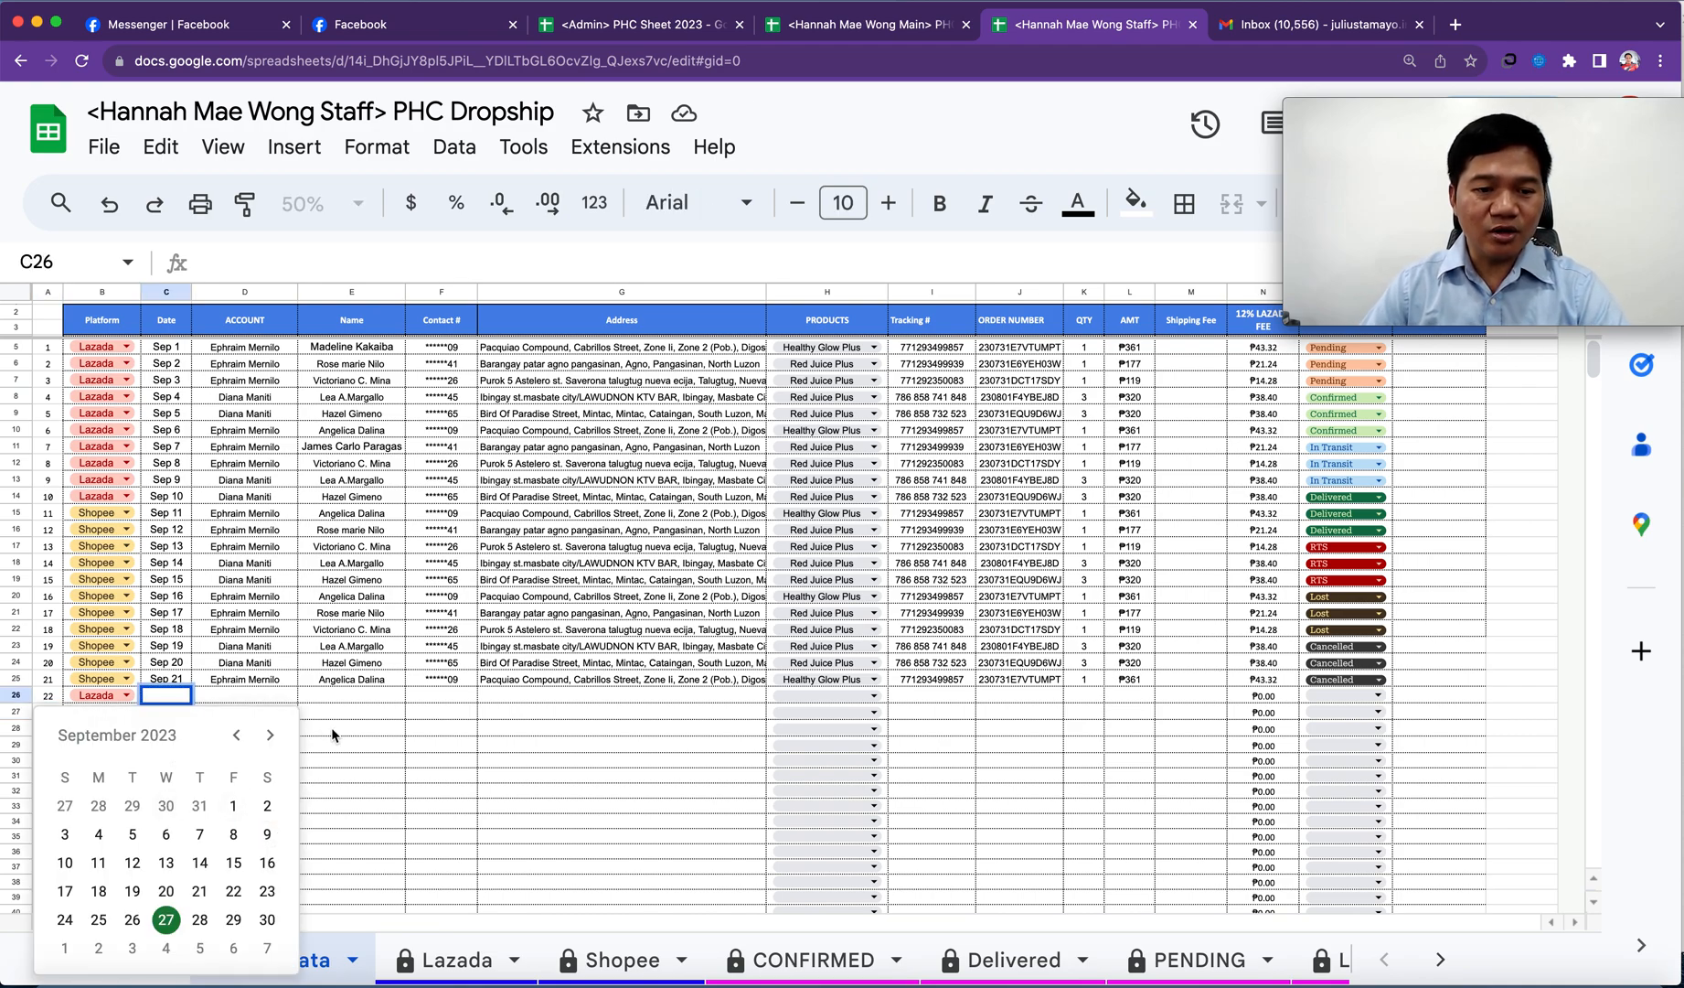
{"action": "left_click", "coordinate": [332, 734]}
{"action": "double_click", "coordinate": [169, 695]}
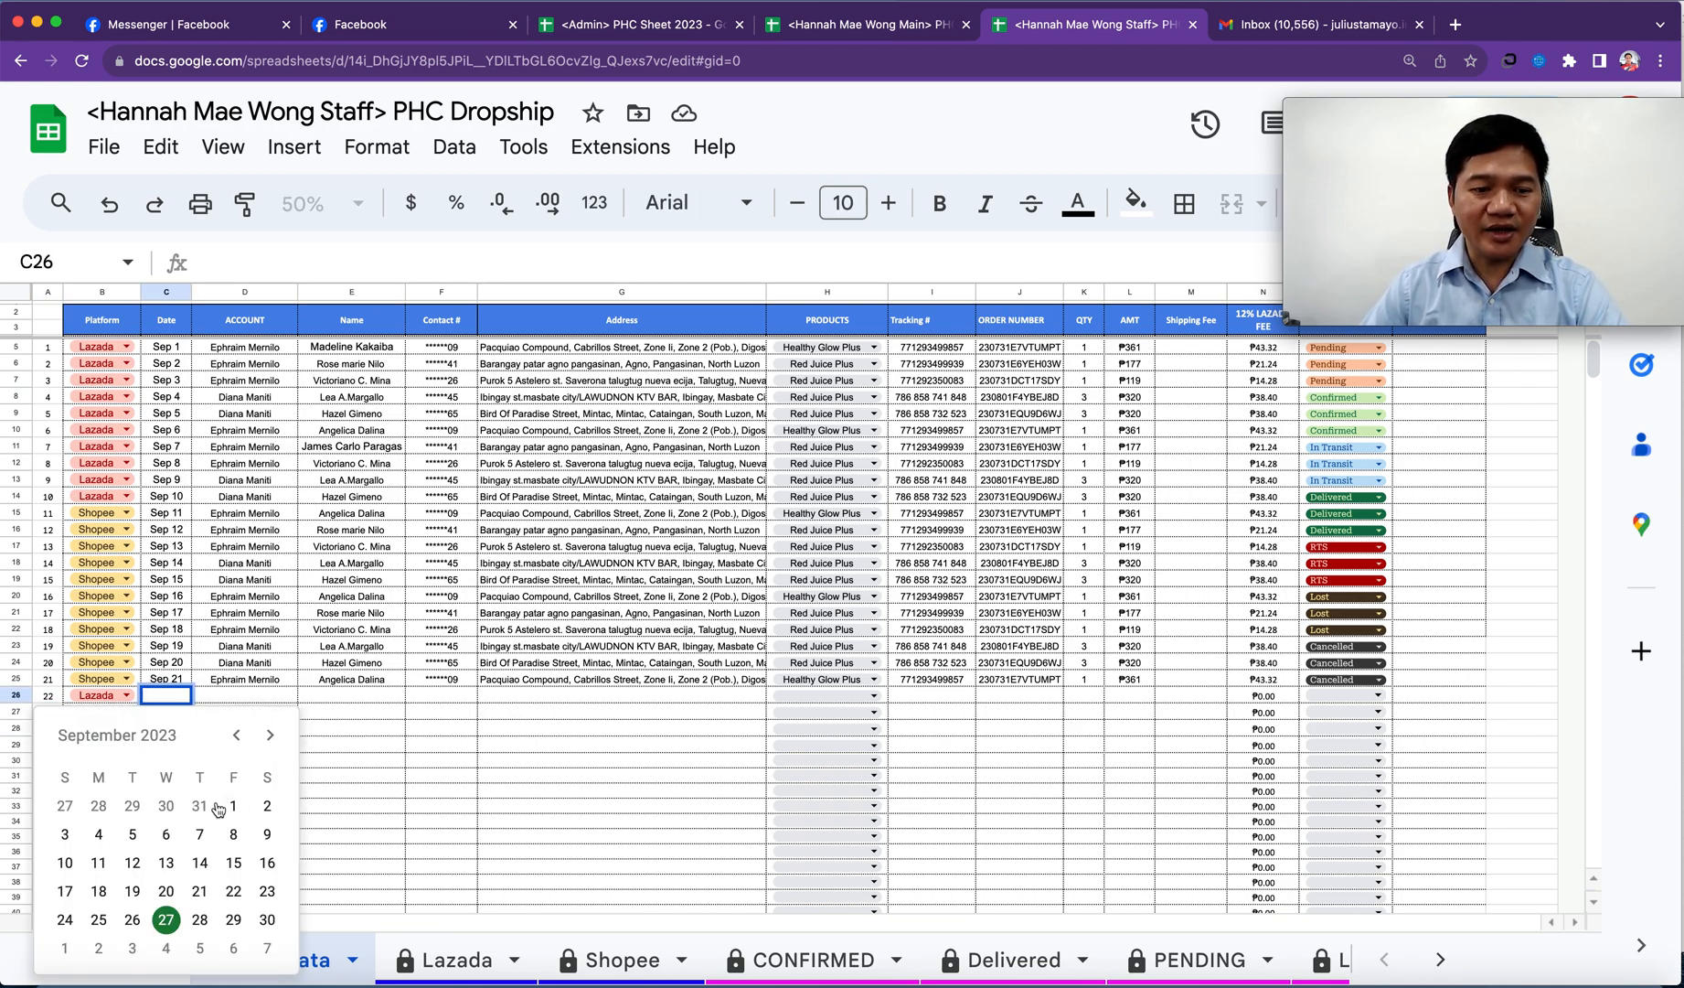
{"action": "left_click", "coordinate": [420, 785]}
- Go through the empty Account, Name, Contact # and Address cells of row 26, checking the contact number format in the row above
{"action": "left_click", "coordinate": [250, 701]}
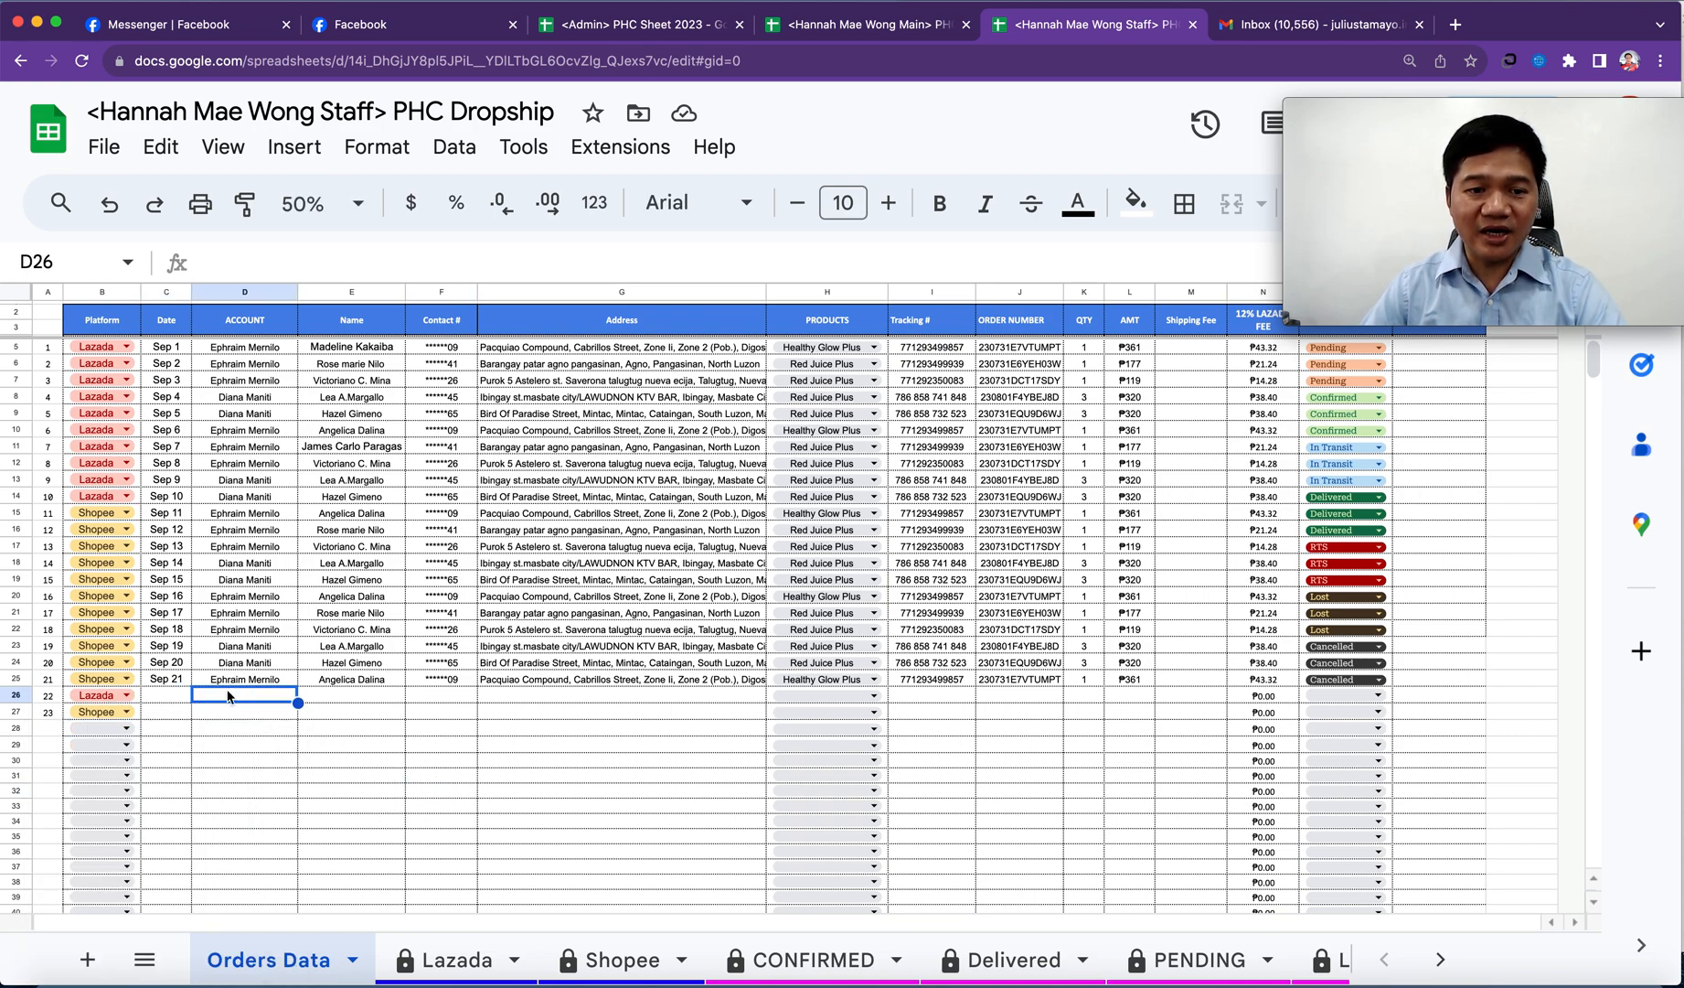
{"action": "left_click", "coordinate": [359, 698]}
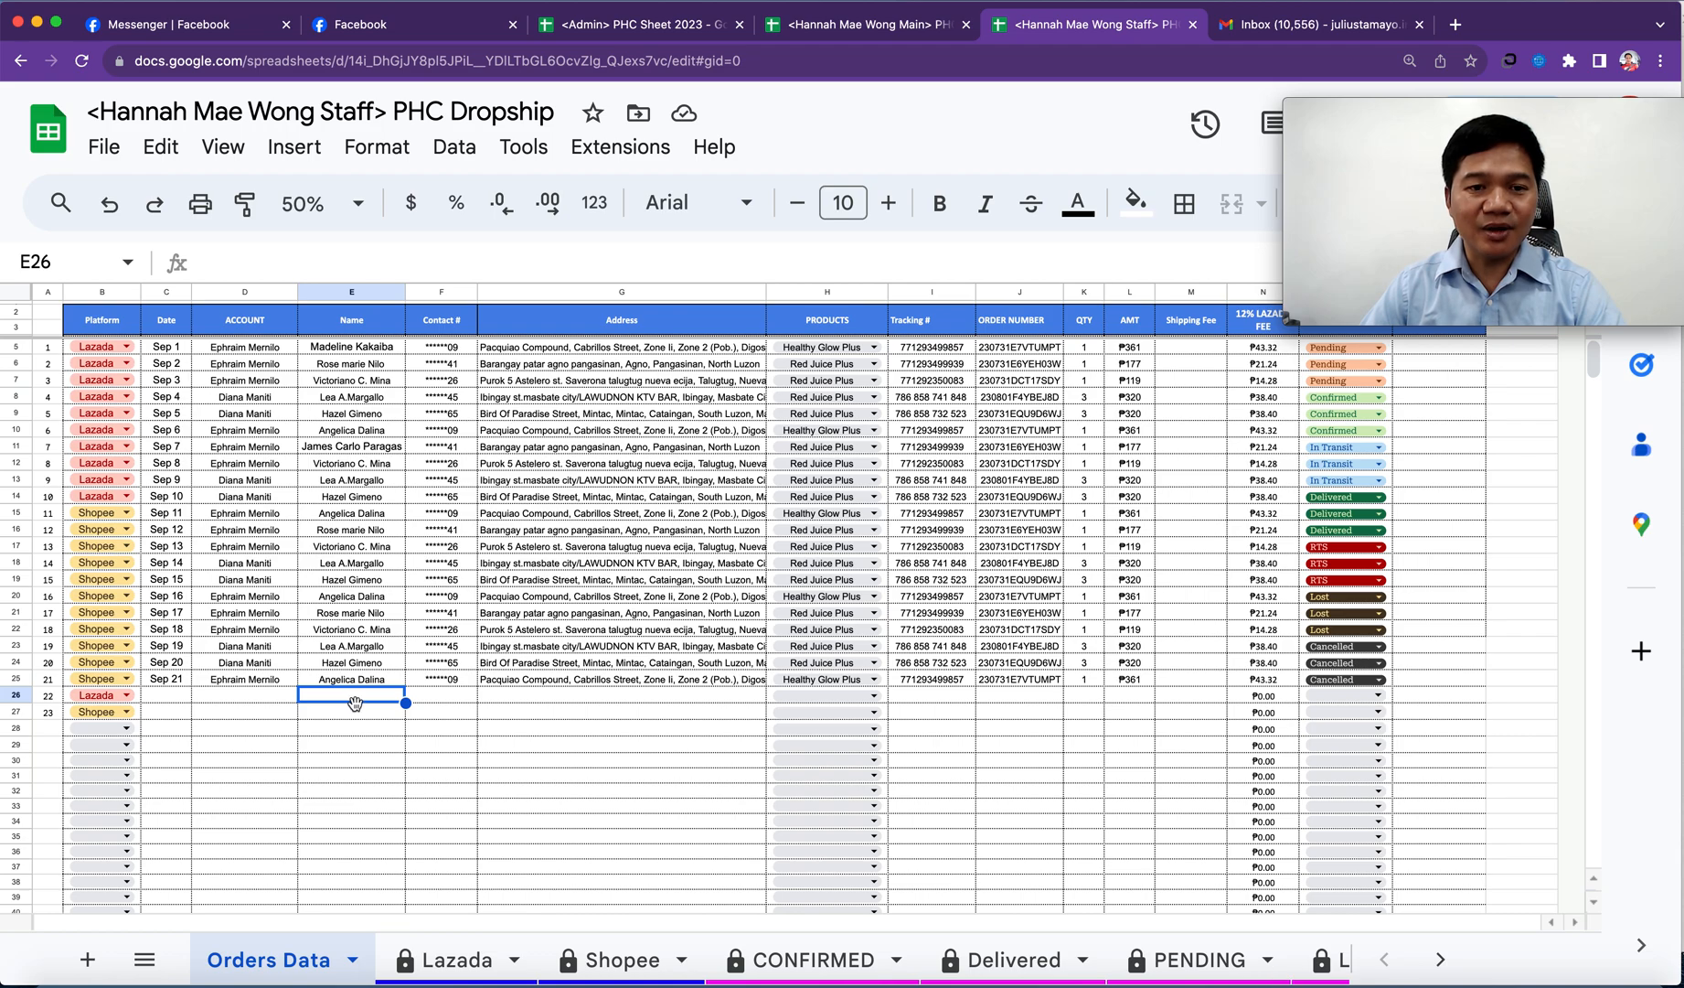
{"action": "left_click", "coordinate": [411, 702]}
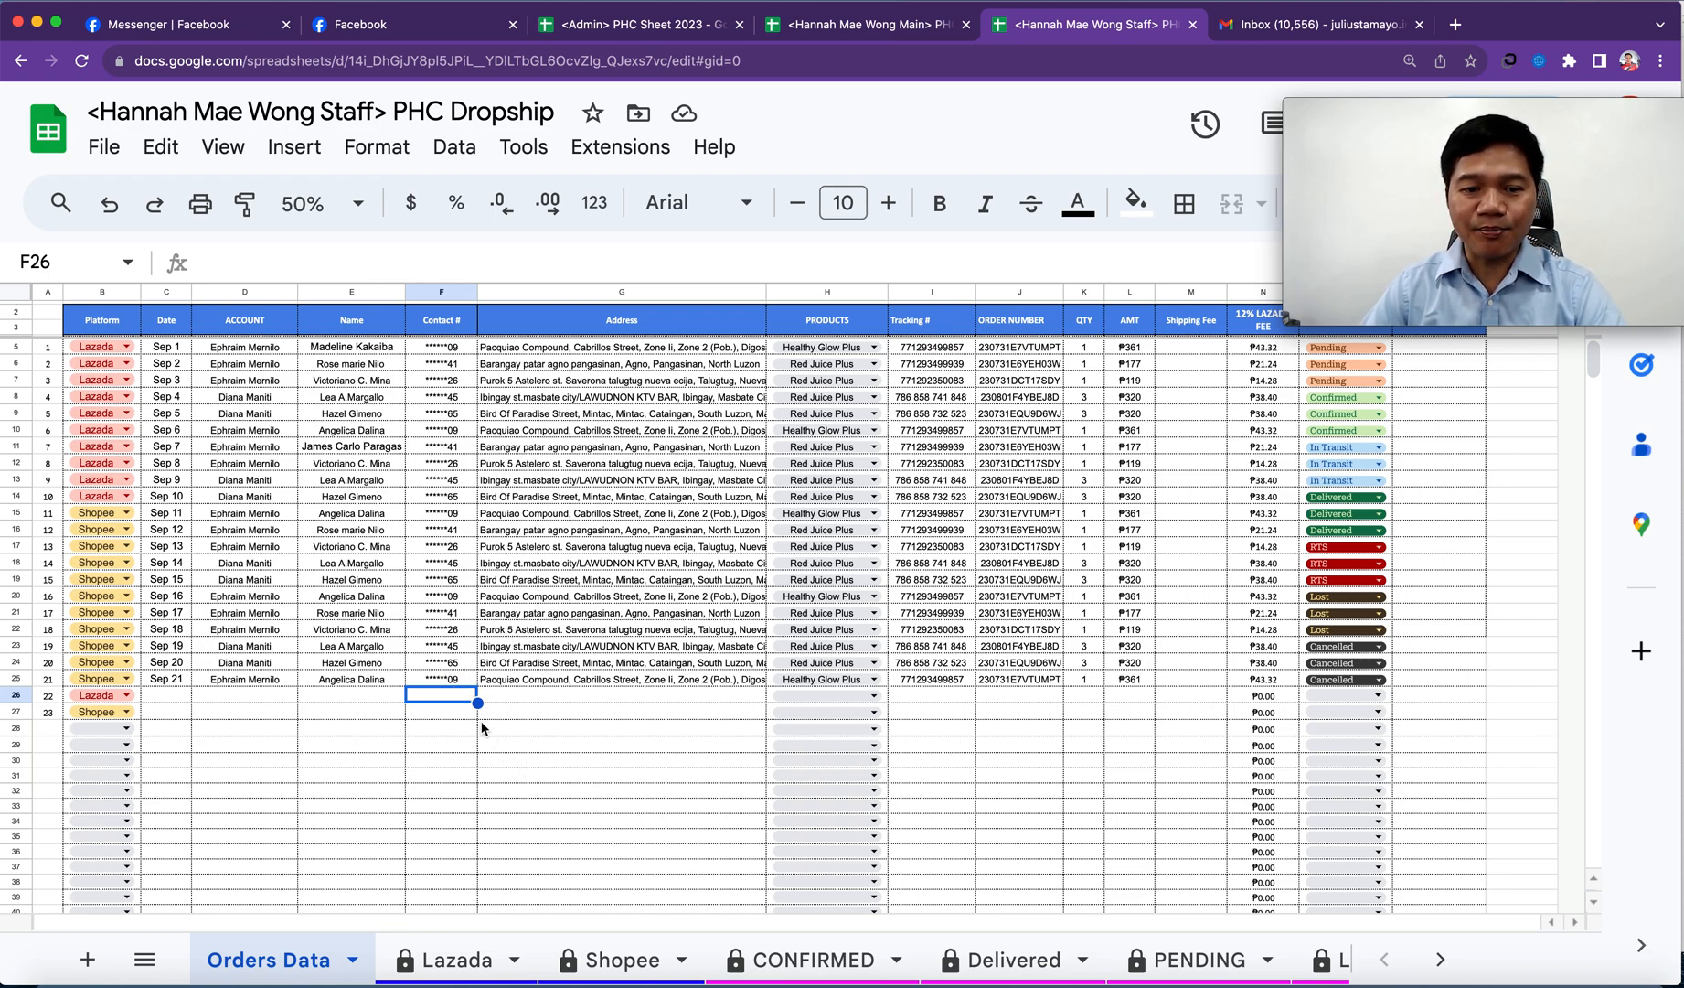
{"action": "left_click", "coordinate": [466, 683]}
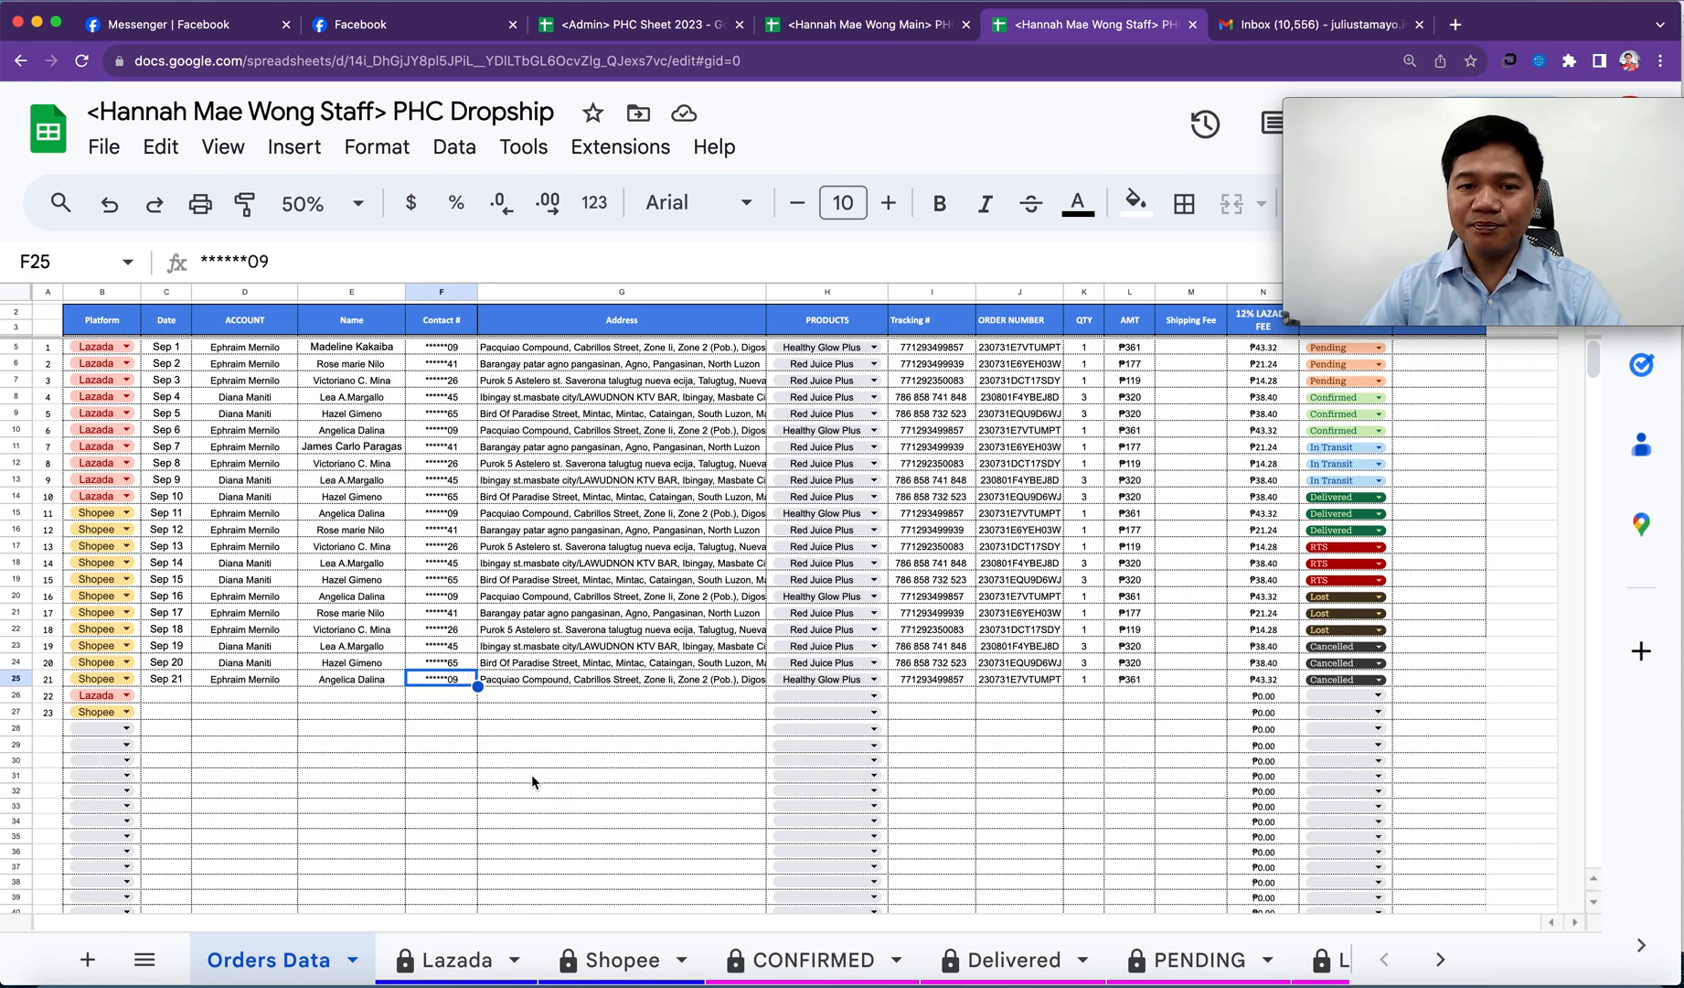
{"action": "left_click", "coordinate": [447, 700]}
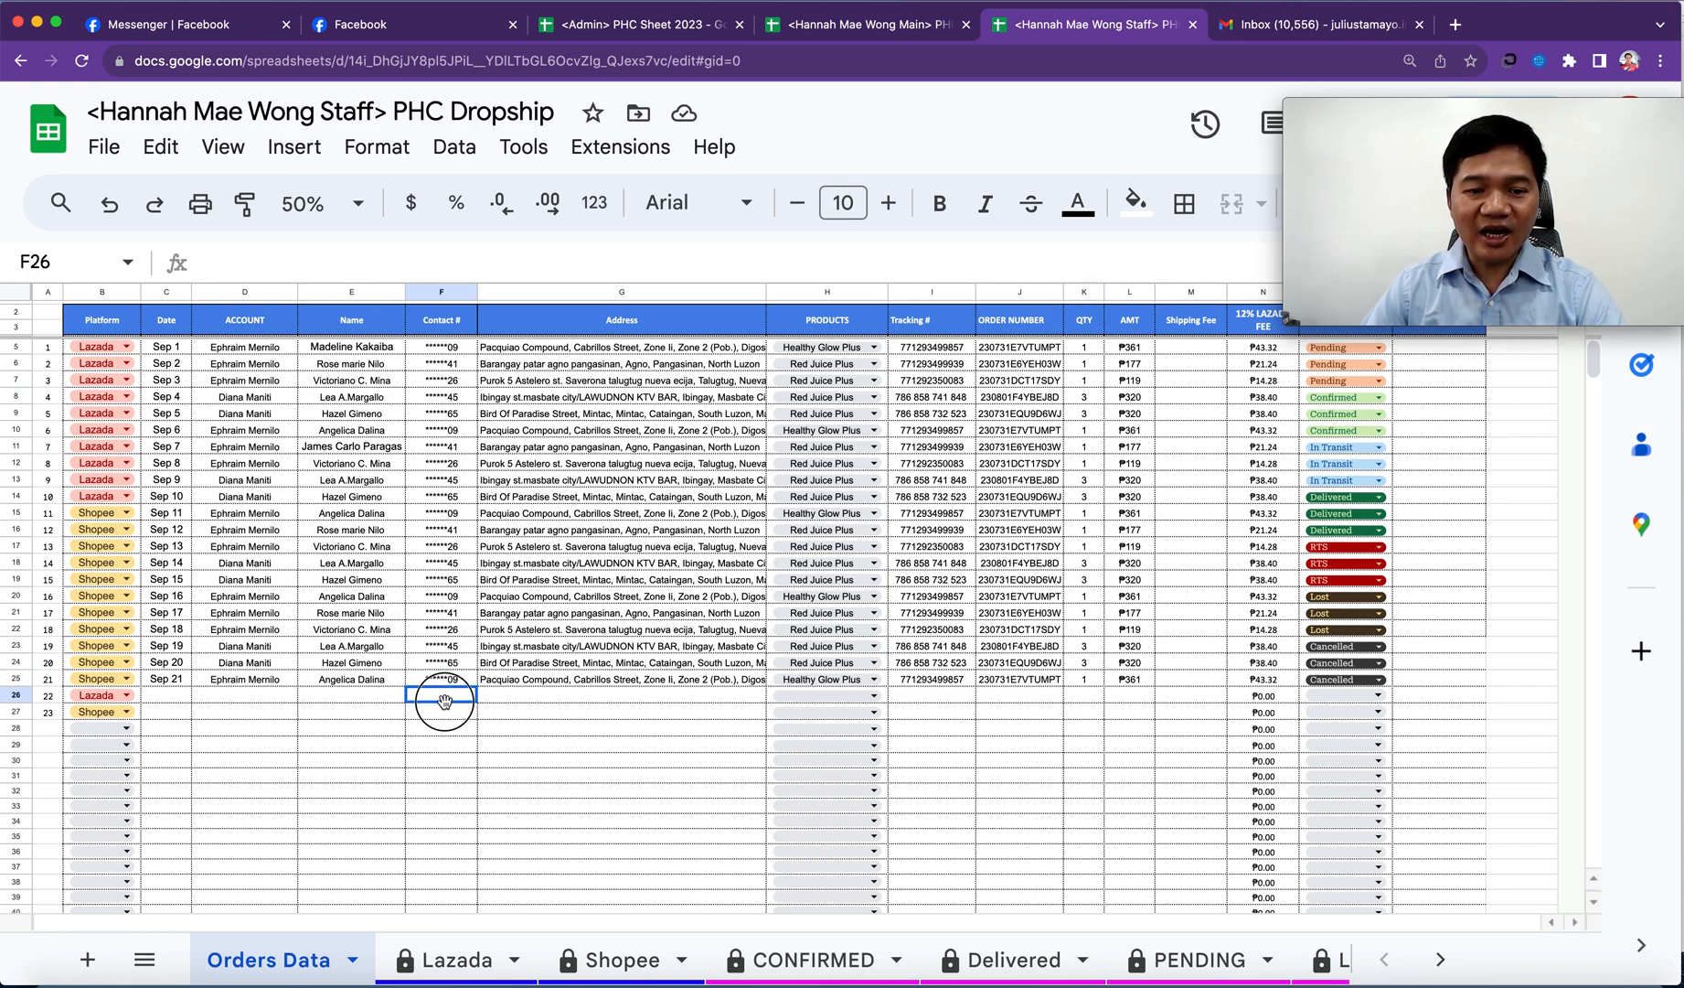
{"action": "left_click", "coordinate": [509, 697]}
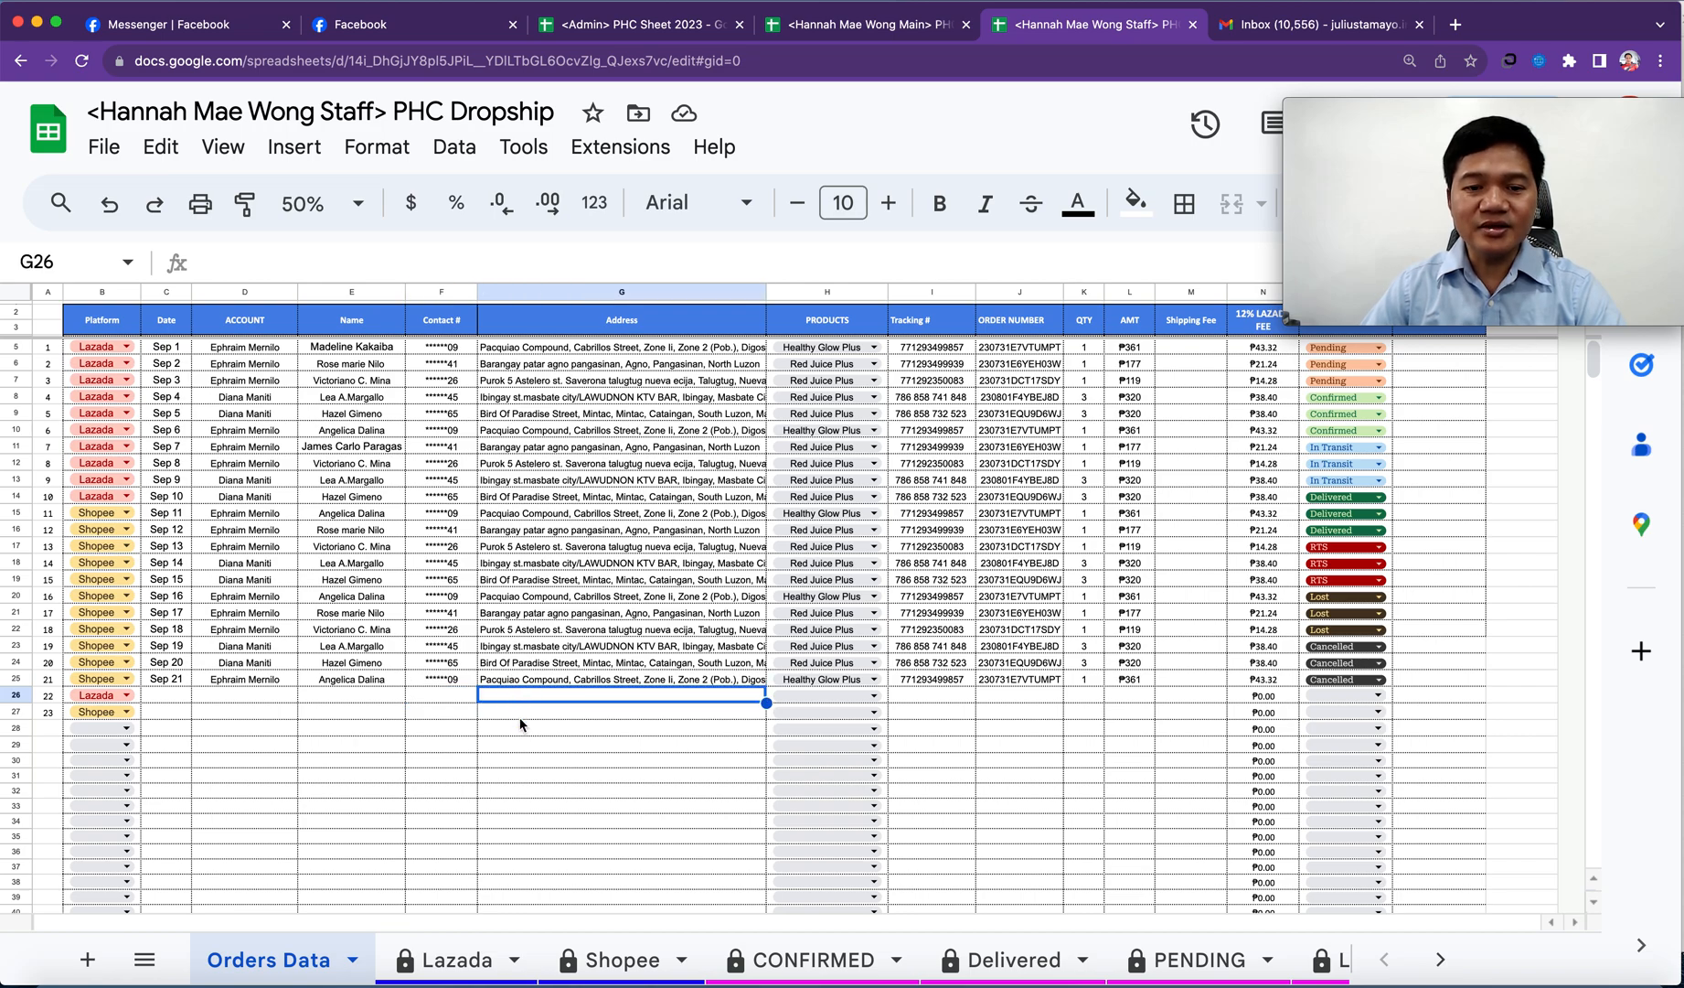
- Browse the product options for the PRODUCTS cell in row 26 and leave the cell empty
{"action": "left_click", "coordinate": [876, 698]}
{"action": "scroll", "coordinate": [928, 857], "scroll_direction": "down", "scroll_amount": 5}
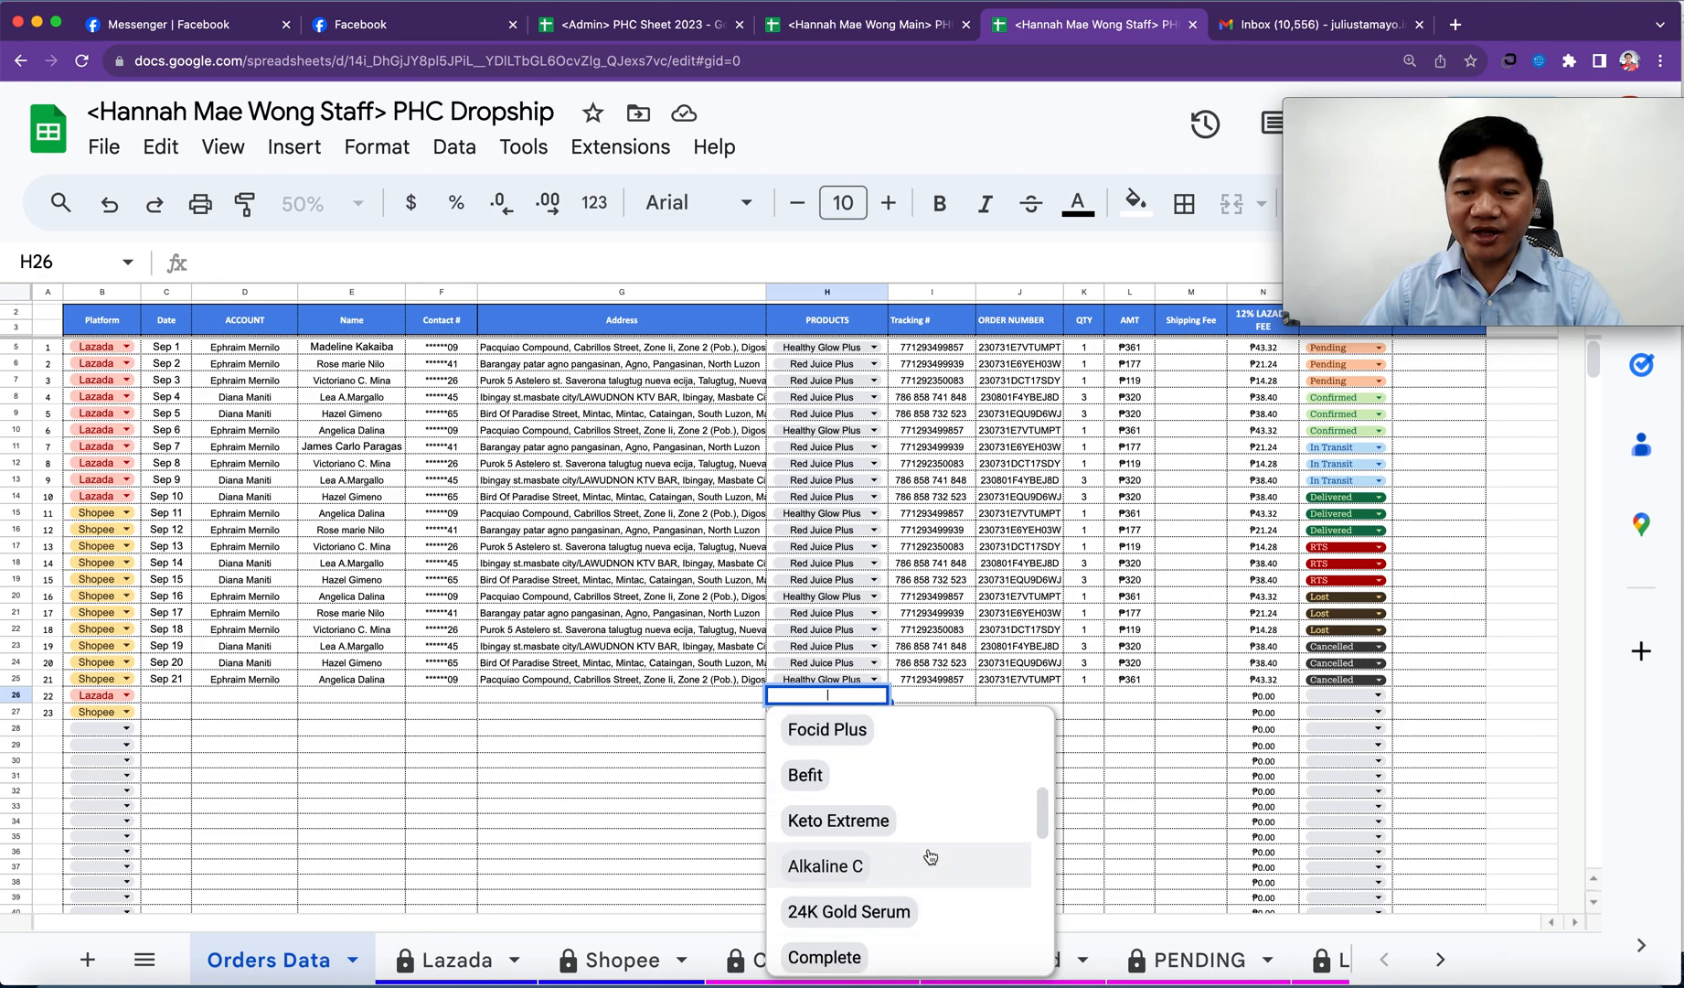
{"action": "scroll", "coordinate": [898, 819], "scroll_direction": "up", "scroll_amount": 5}
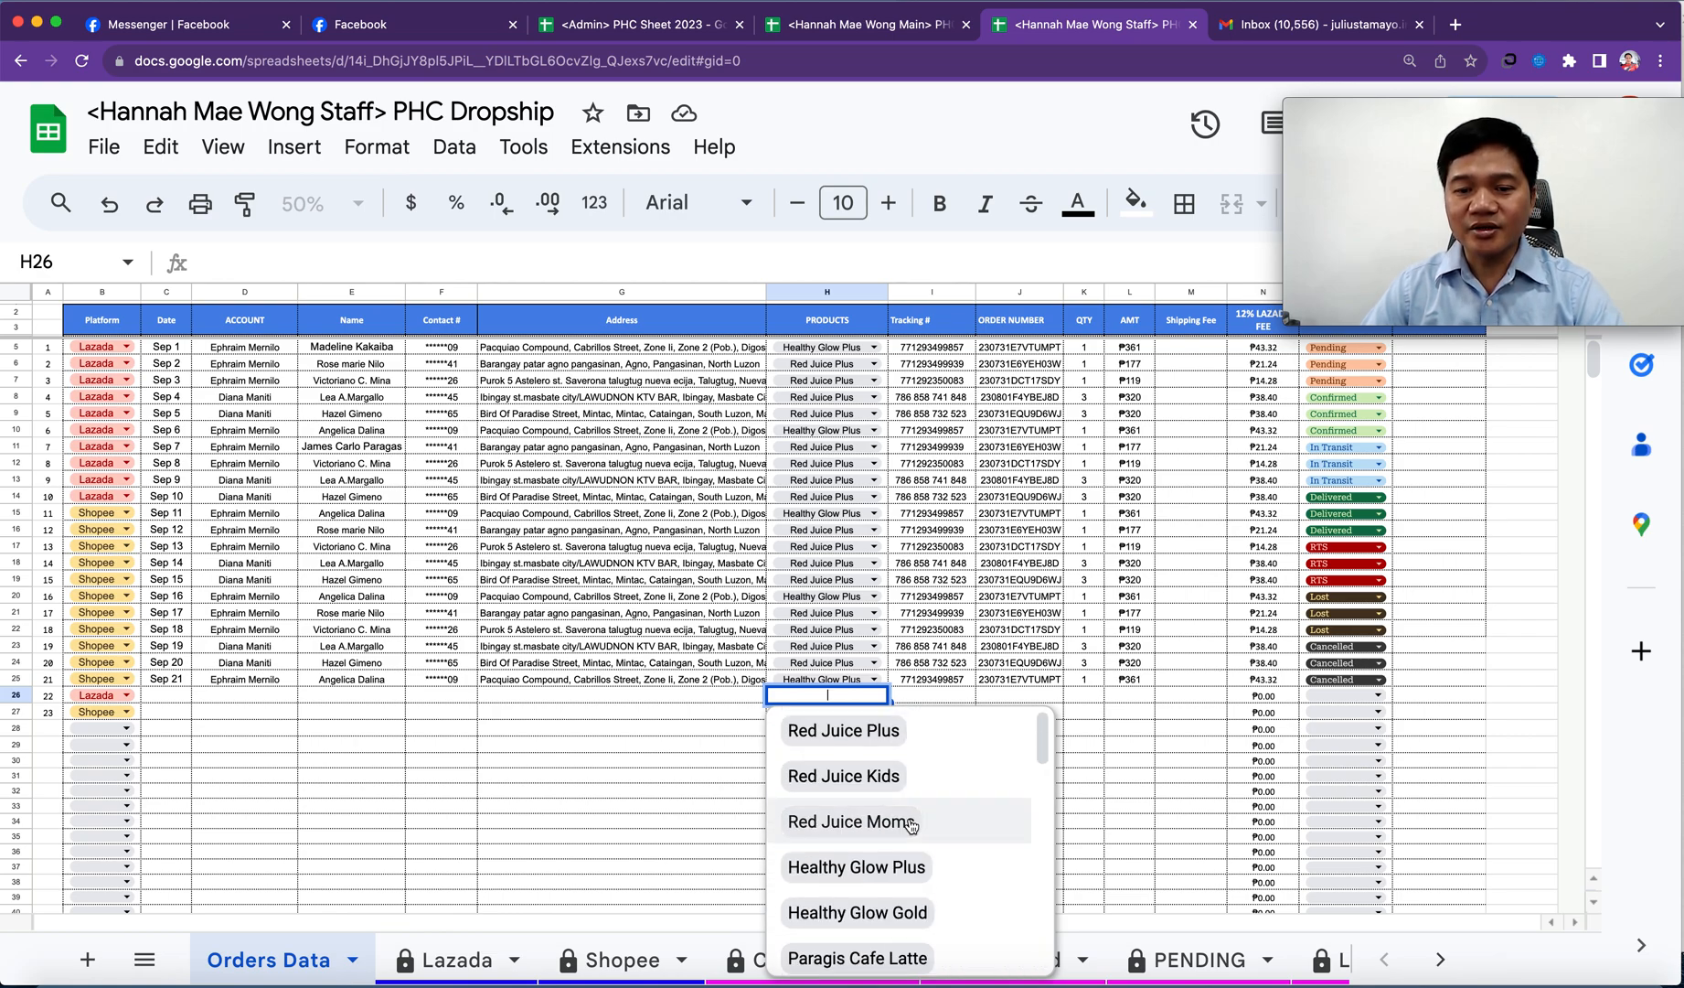
{"action": "scroll", "coordinate": [898, 819], "scroll_direction": "down", "scroll_amount": 5}
{"action": "left_click", "coordinate": [612, 751]}
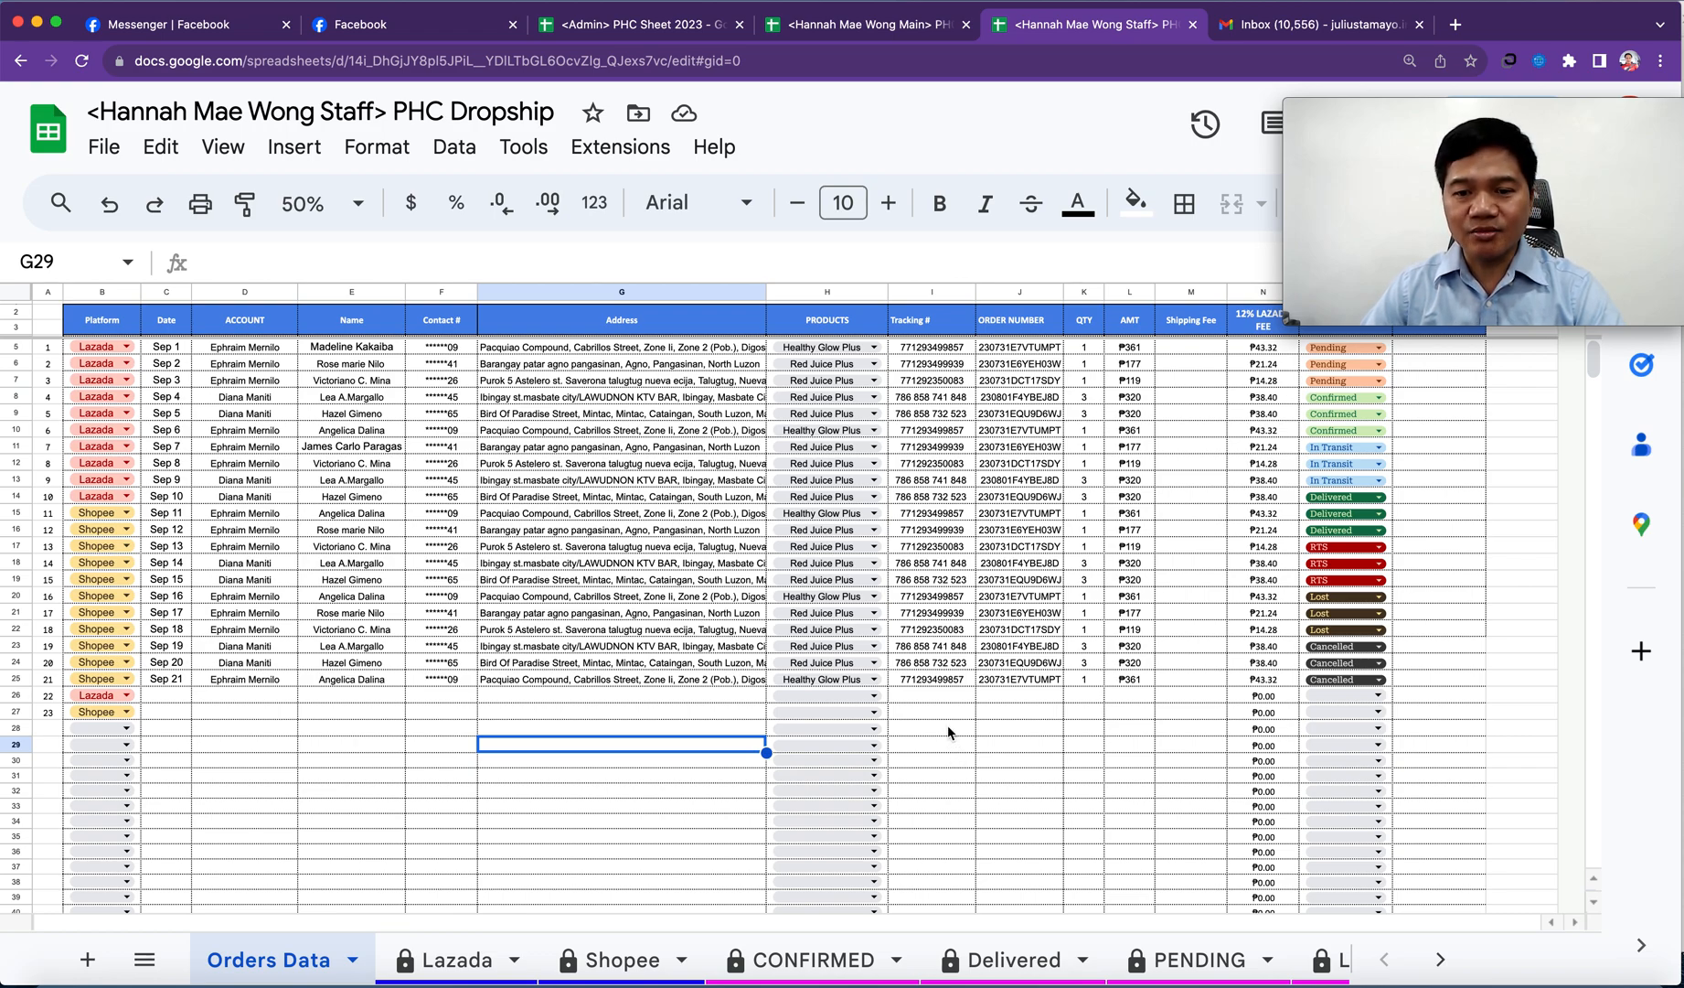
- Go through the empty Tracking #, Order Number, QTY, AMT and Shipping Fee cells of row 26
{"action": "left_click", "coordinate": [935, 699]}
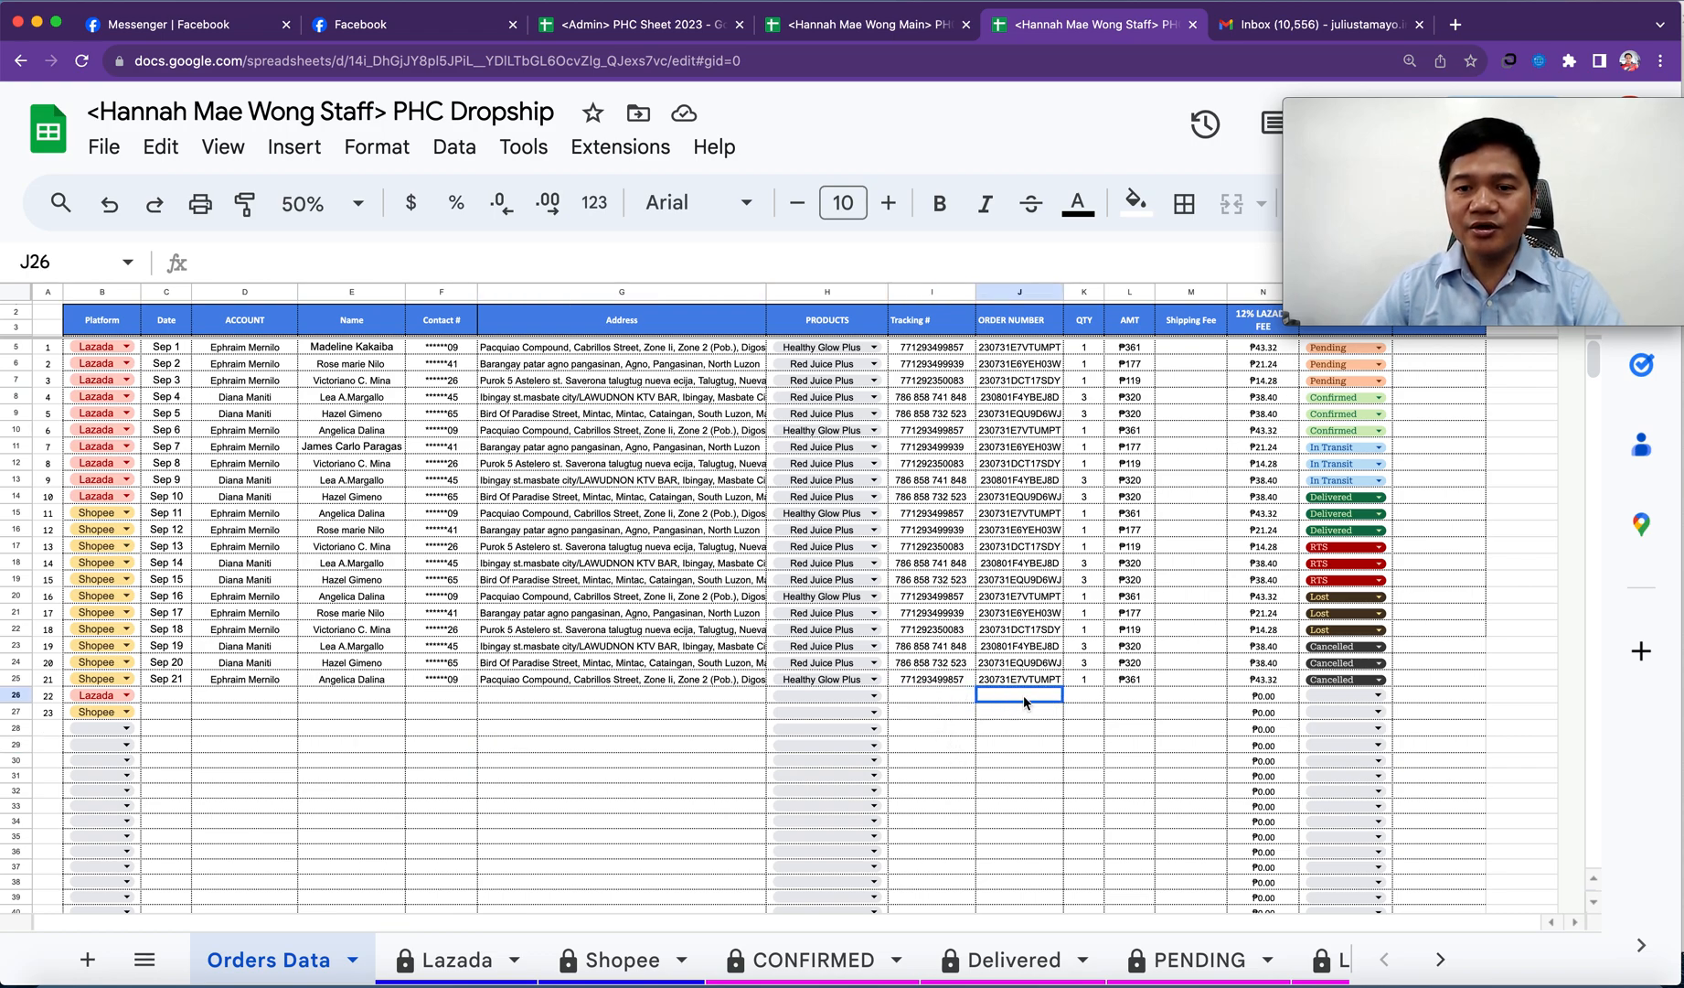
{"action": "left_click", "coordinate": [1083, 697]}
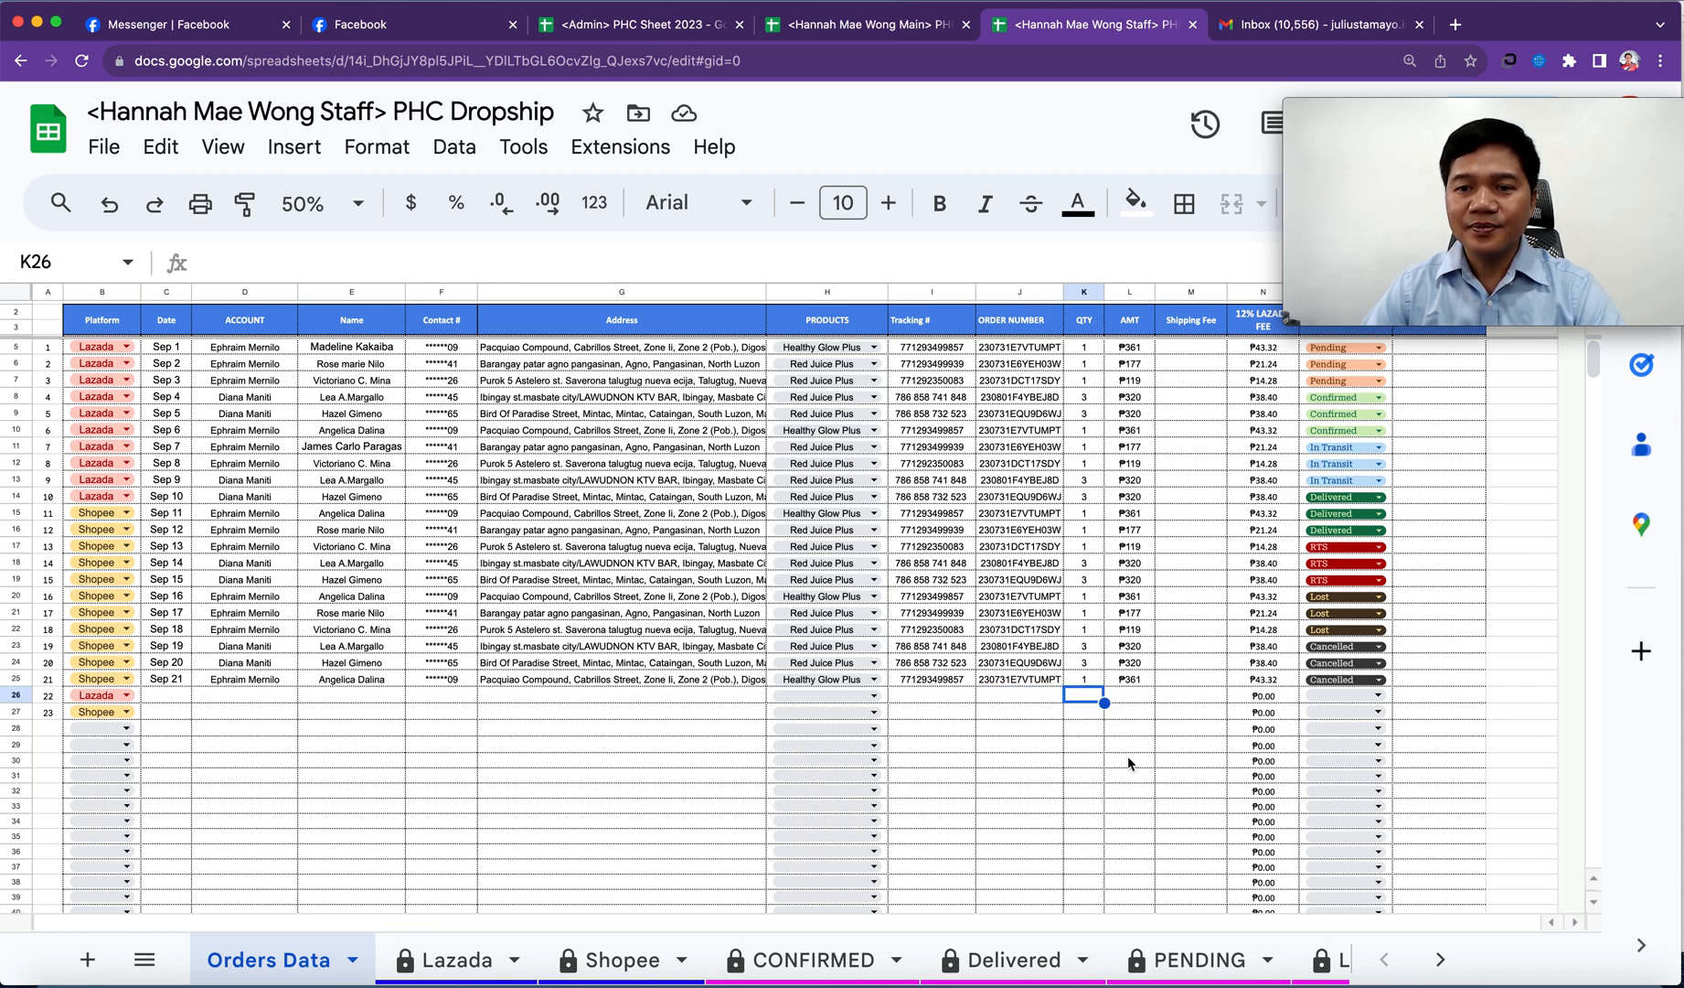
{"action": "key", "text": "Right"}
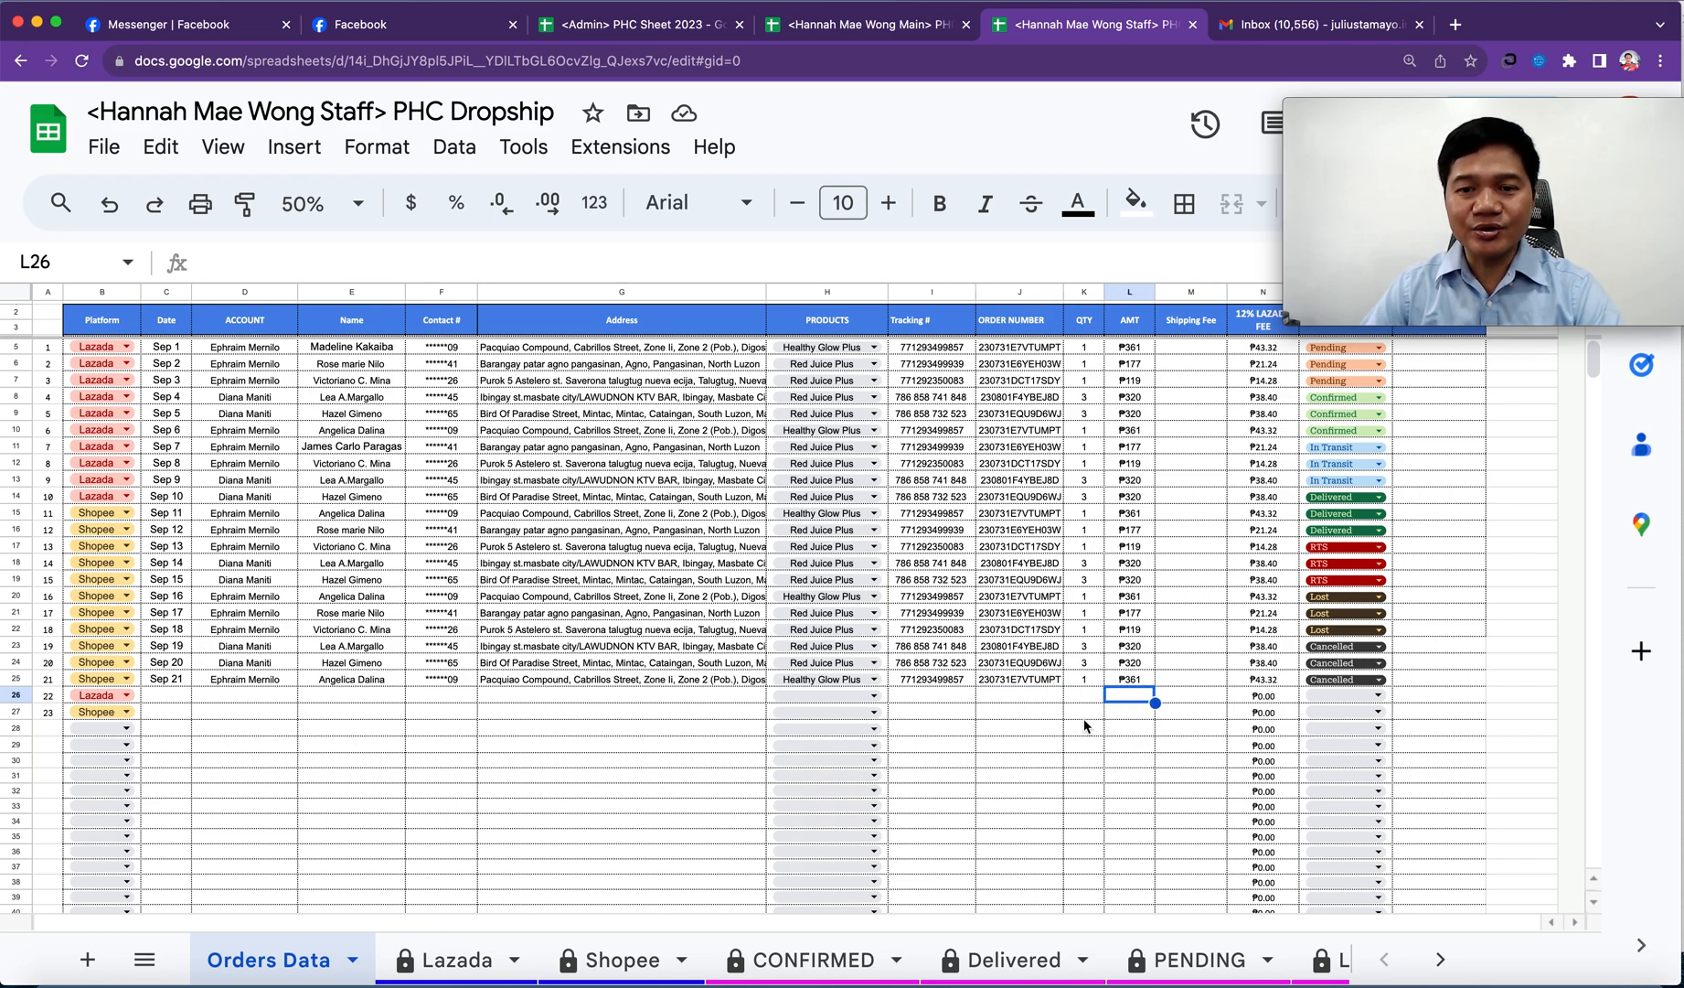
{"action": "left_click", "coordinate": [1184, 691]}
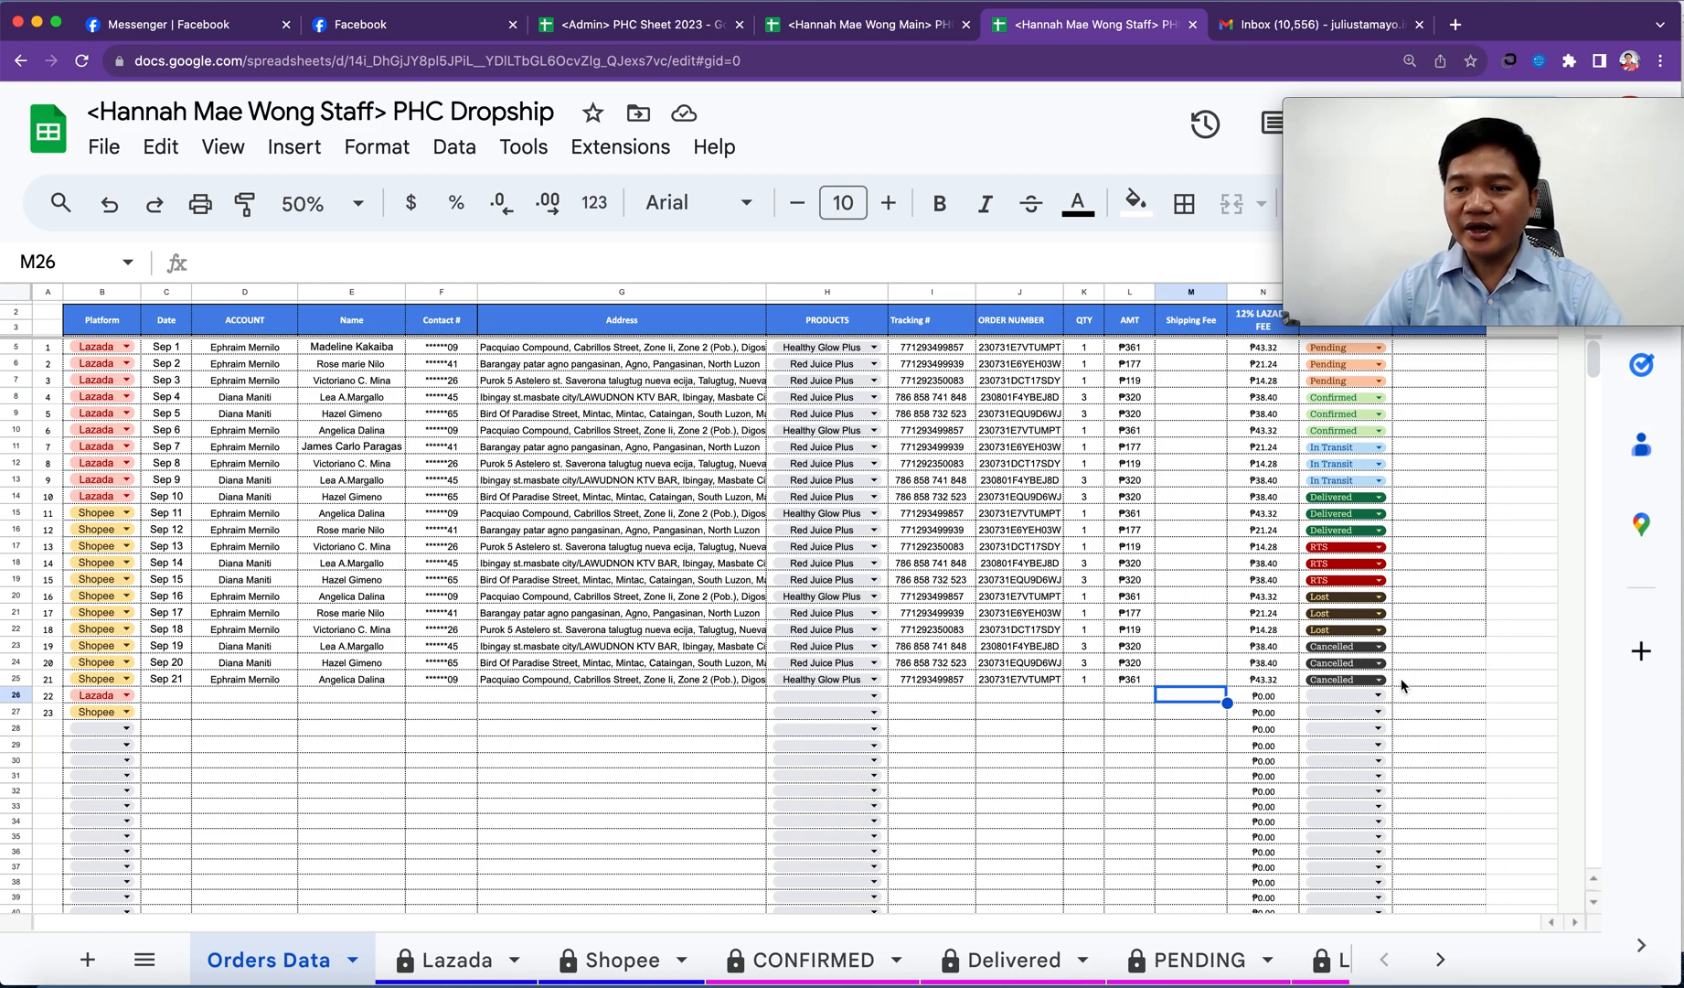
- Highlight Staff and Main in the titles of the two spreadsheets, and review the Main spreadsheet's Orders Data columns through Profit
{"action": "left_click_drag", "start_coordinate": [1584, 107], "coordinate": [1573, 36]}
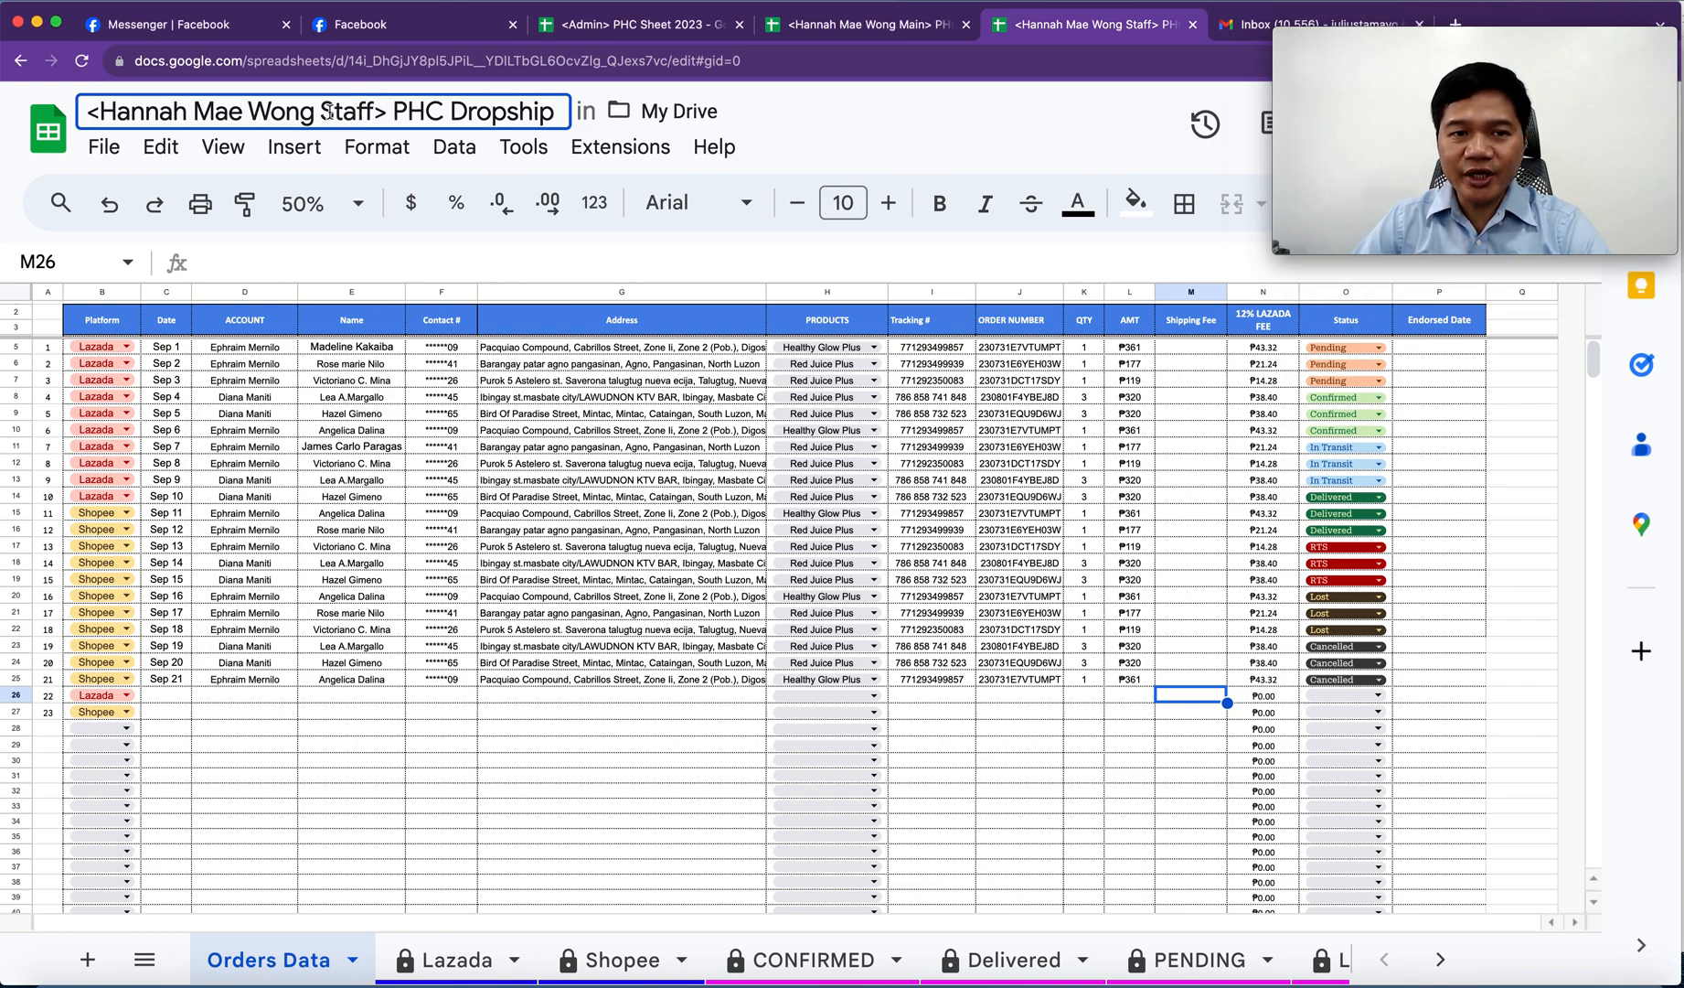
{"action": "double_click", "coordinate": [322, 109]}
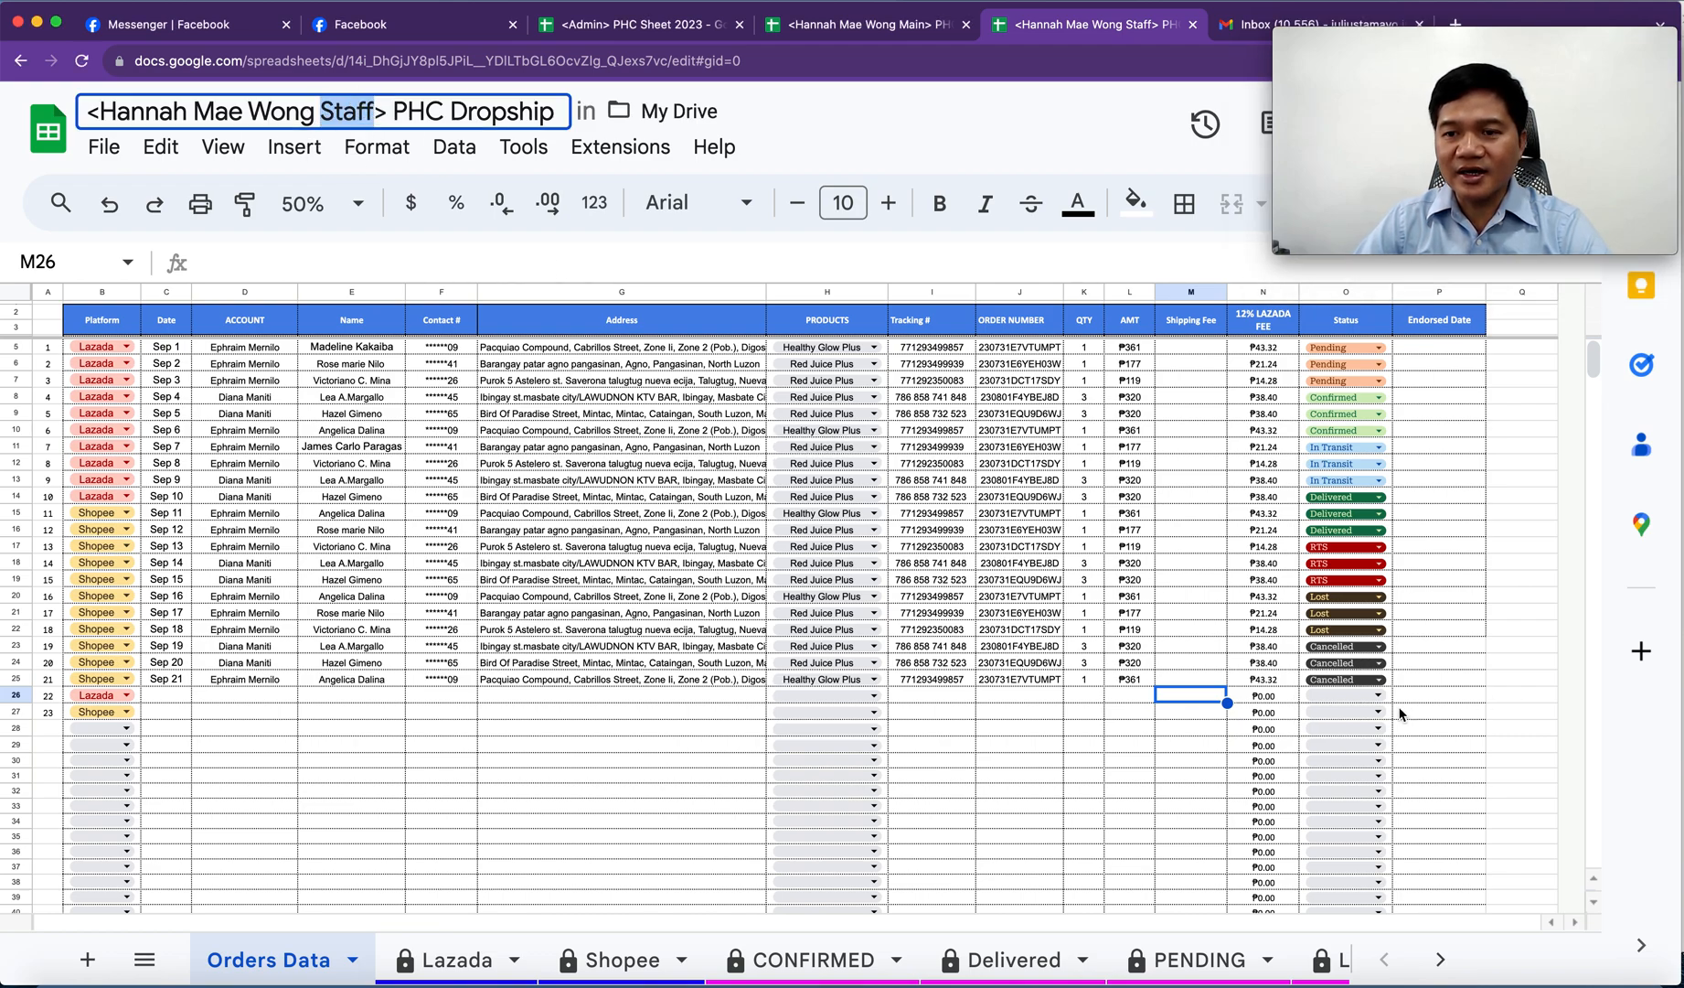
{"action": "left_click", "coordinate": [855, 25]}
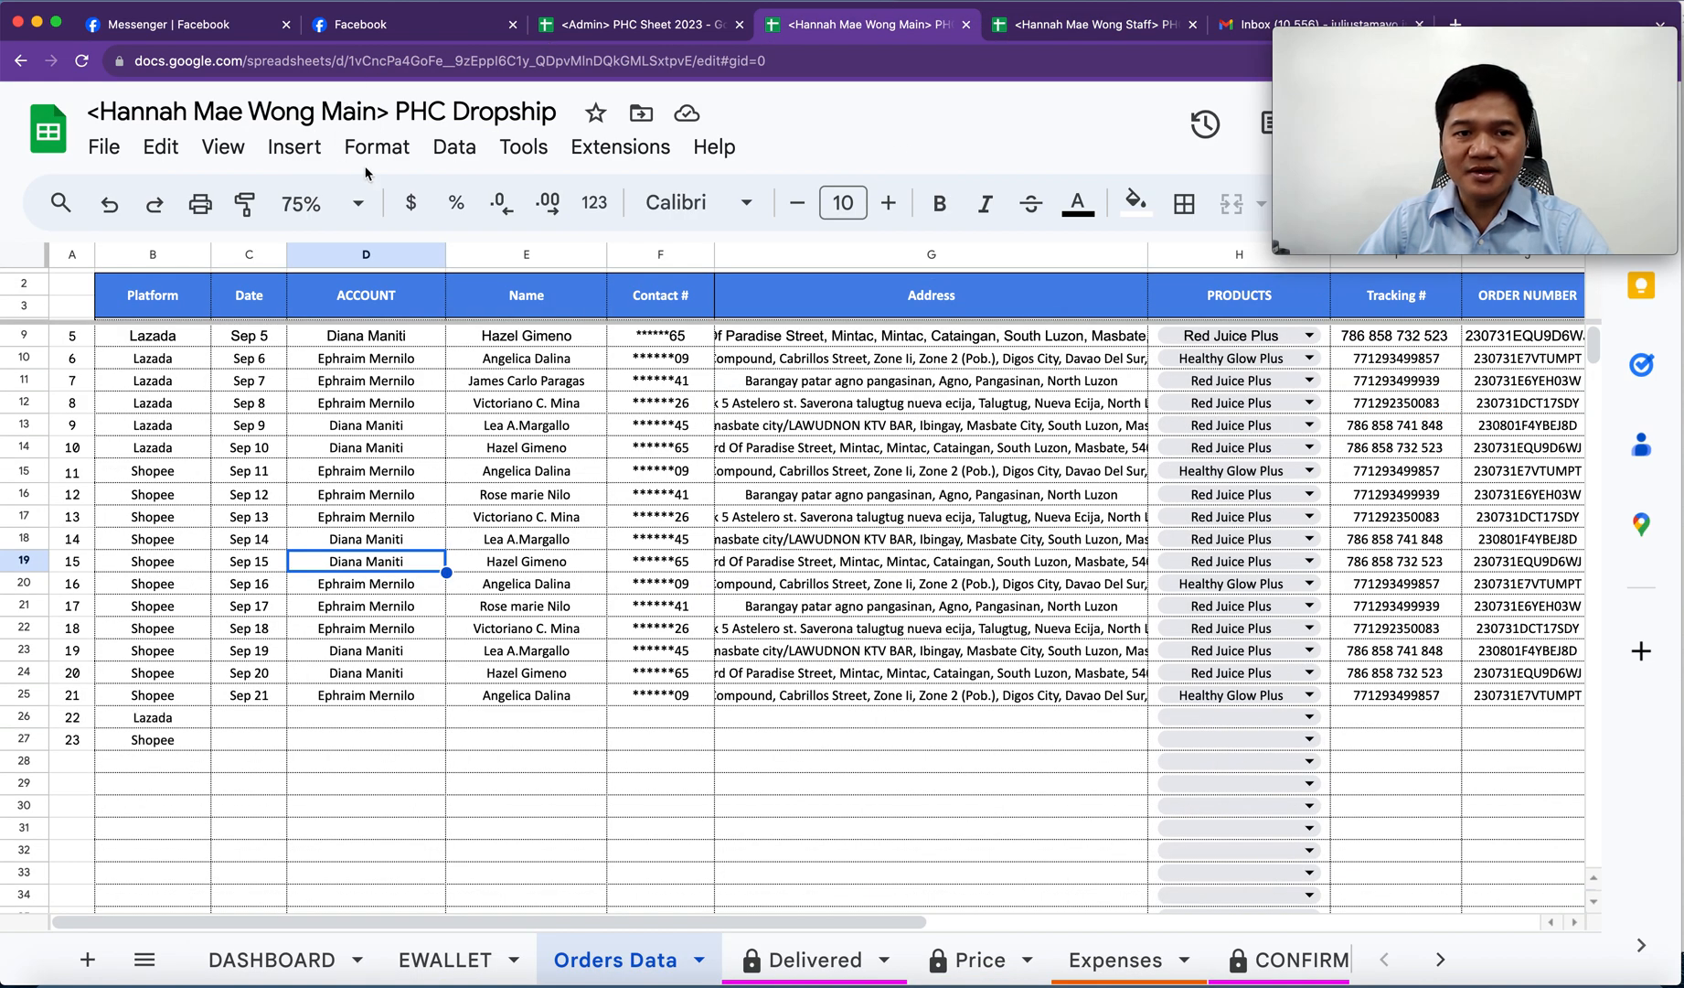
{"action": "double_click", "coordinate": [348, 110]}
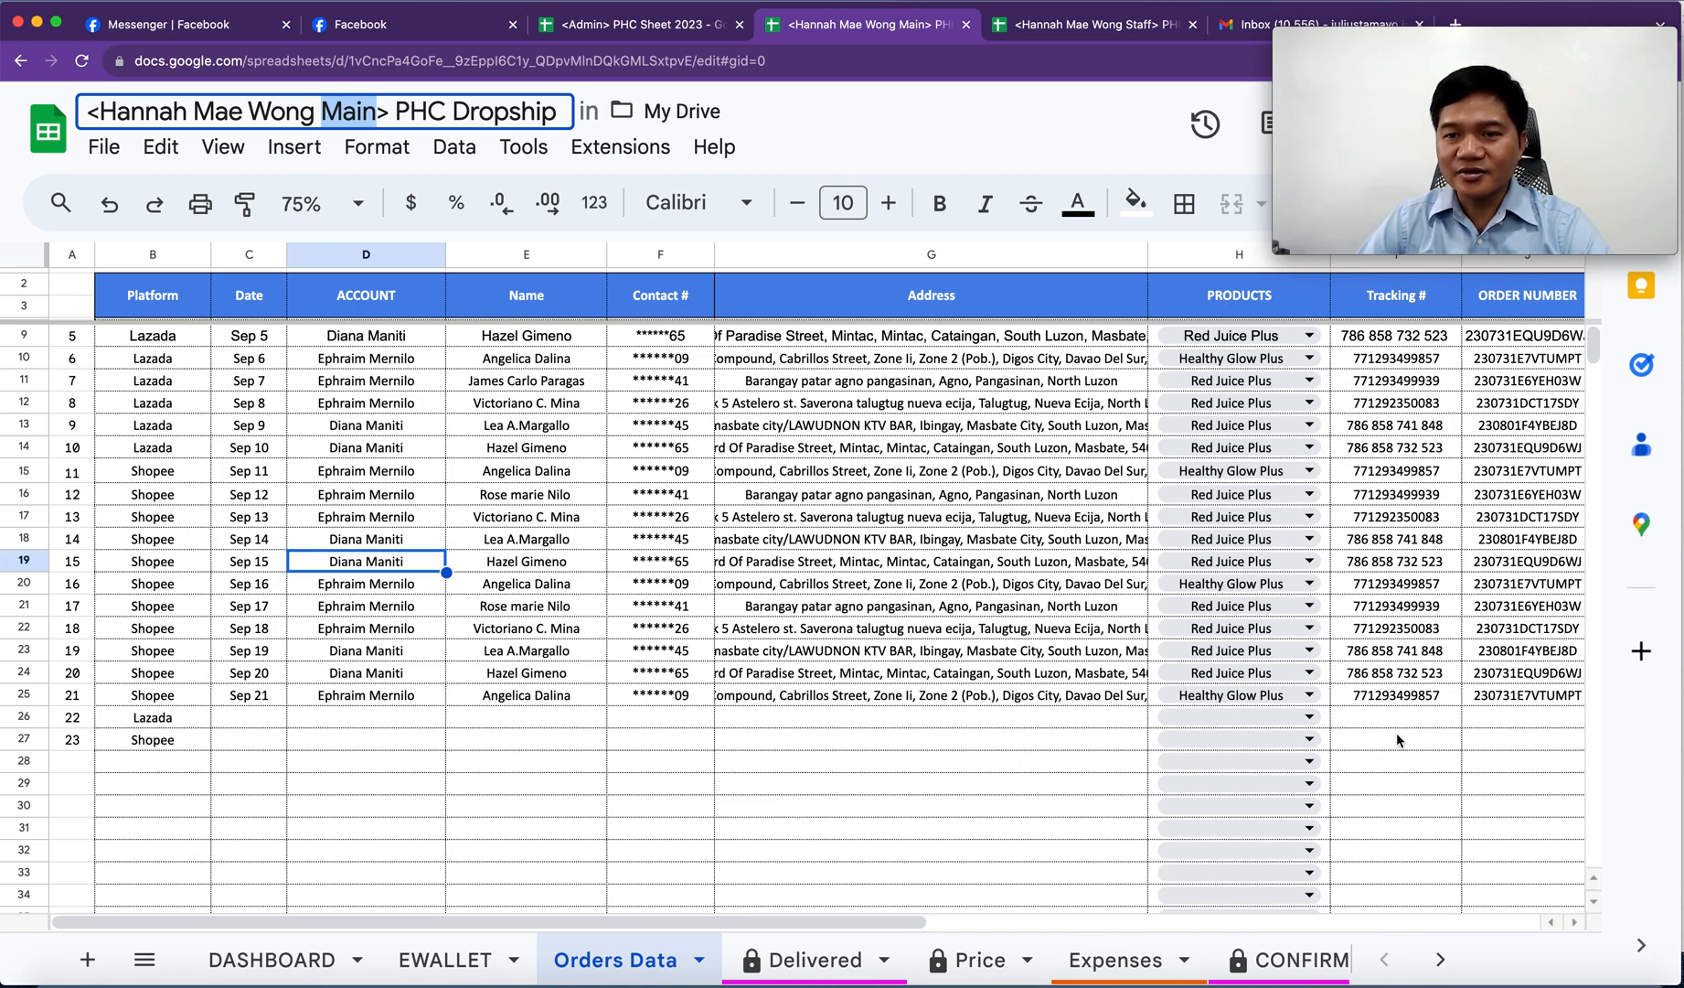
{"action": "scroll", "coordinate": [1399, 741], "scroll_direction": "right", "scroll_amount": 5}
{"action": "scroll", "coordinate": [1174, 692], "scroll_direction": "right", "scroll_amount": 5}
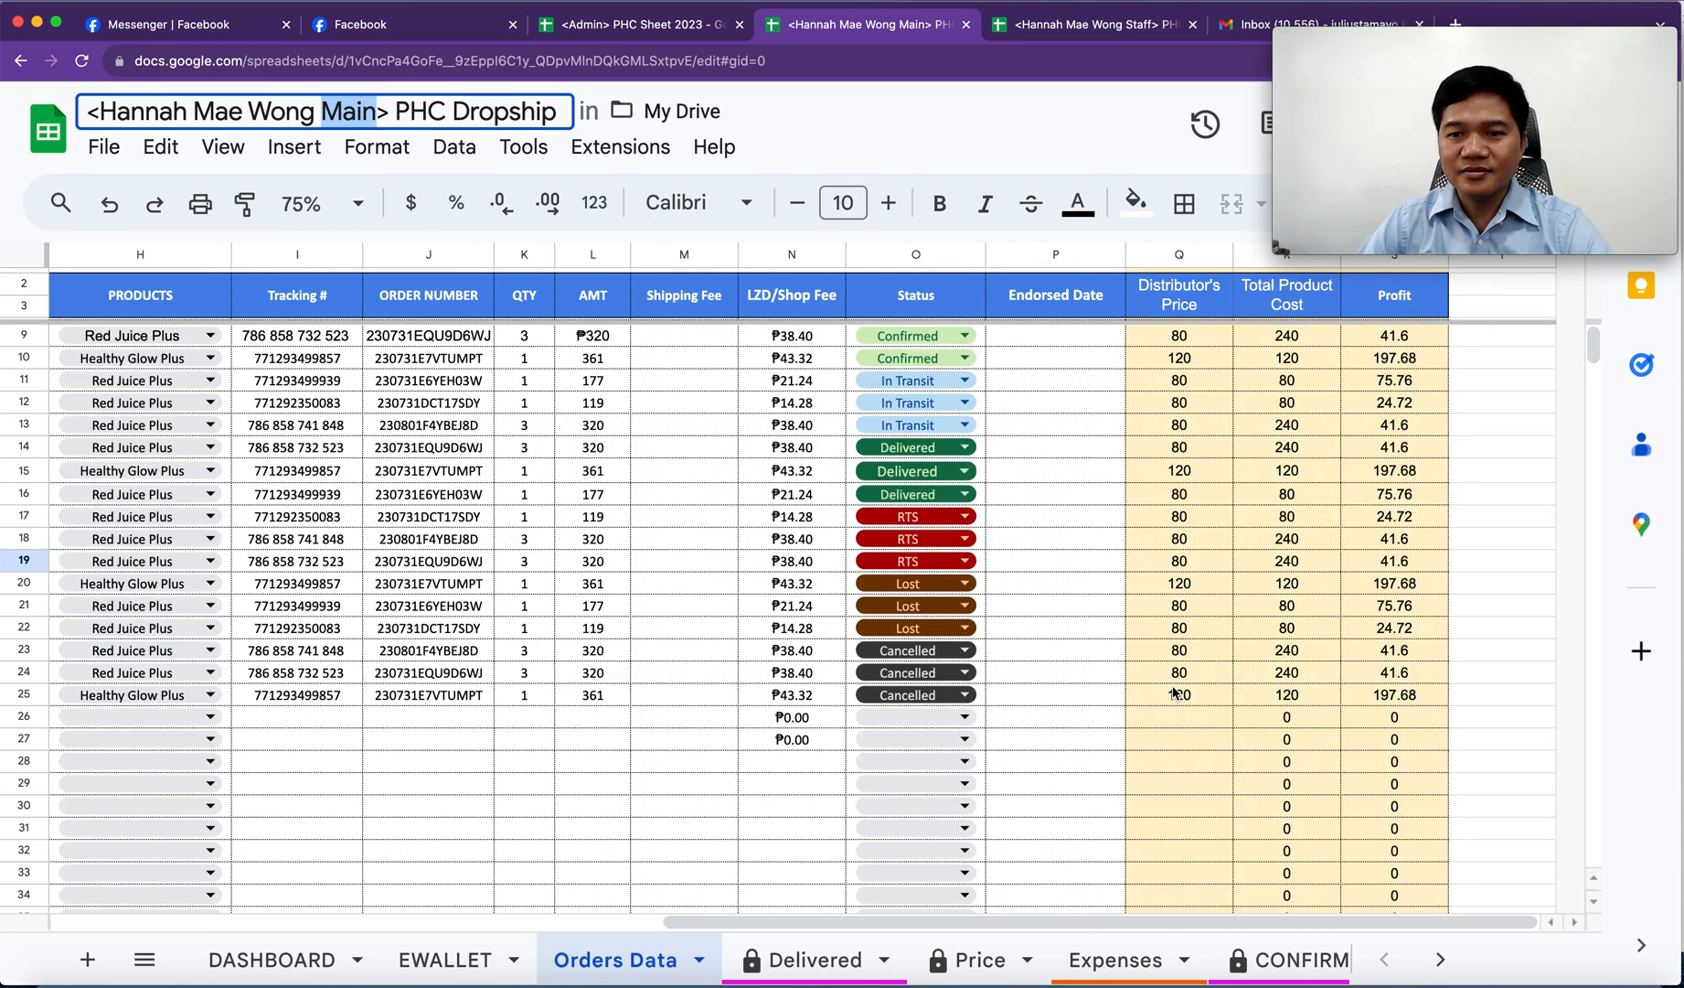
- Clear the Status cells and their dropdowns in the Main Orders Data sheet from row 9 through row 90
{"action": "scroll", "coordinate": [848, 670], "scroll_direction": "left", "scroll_amount": 8}
{"action": "scroll", "coordinate": [785, 590], "scroll_direction": "right", "scroll_amount": 5}
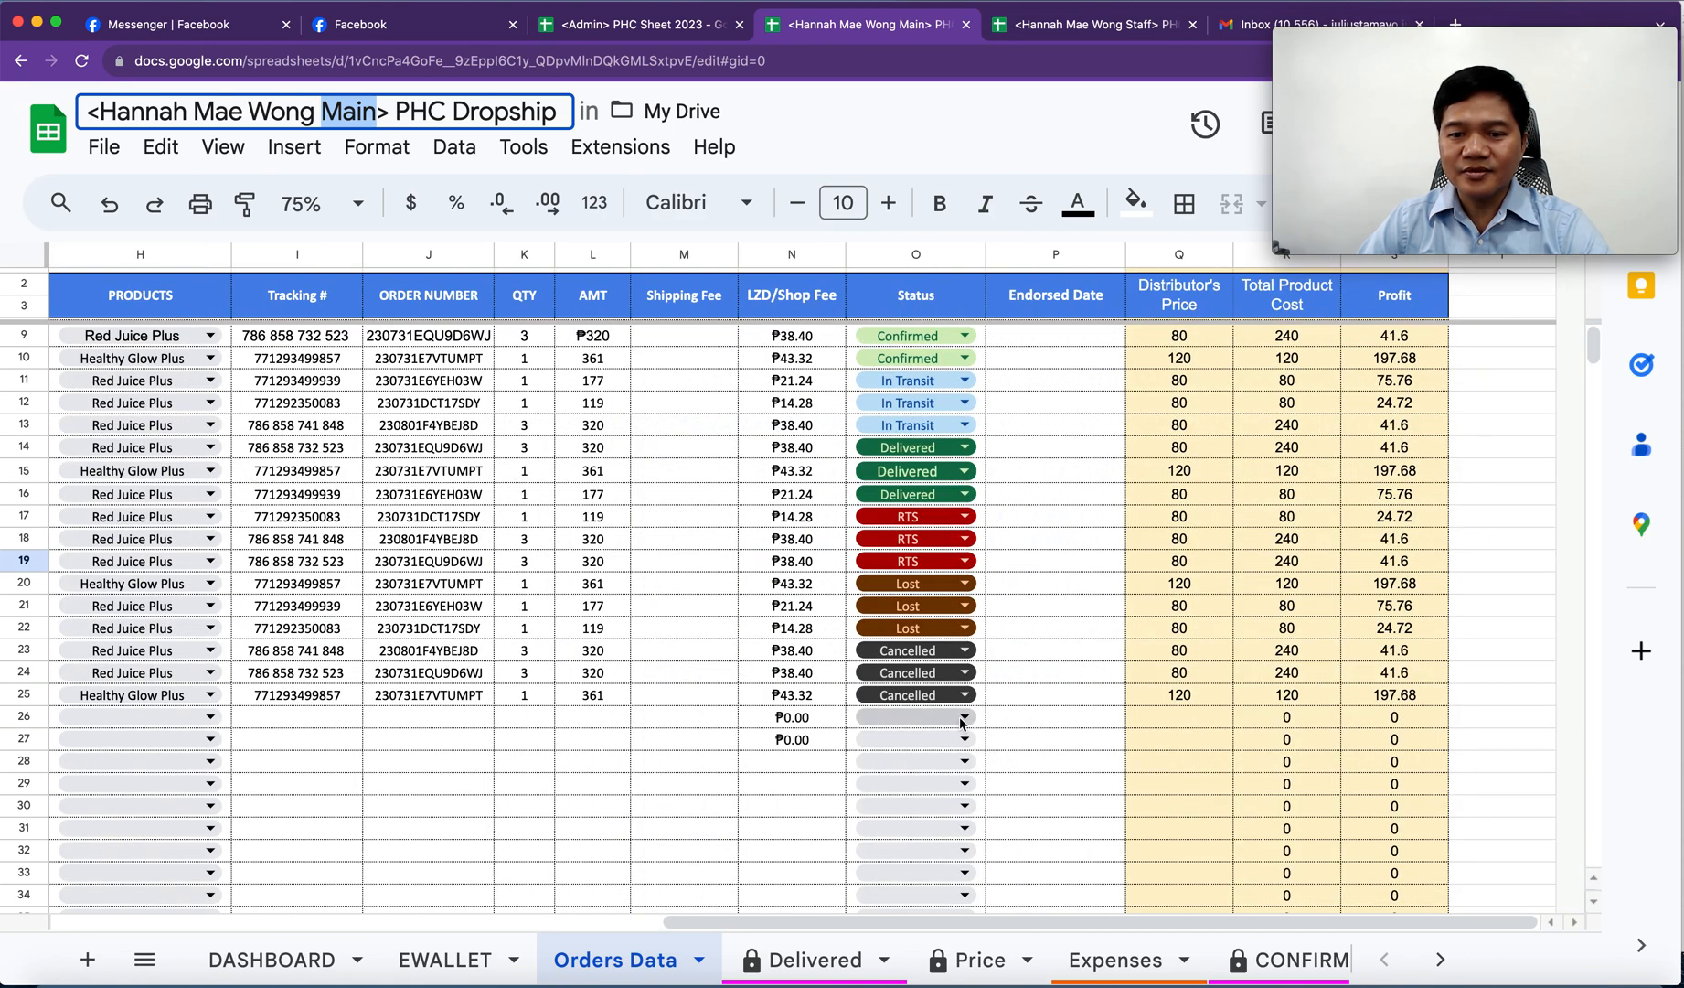
{"action": "left_click", "coordinate": [1022, 590]}
{"action": "left_click_drag", "start_coordinate": [983, 340], "coordinate": [1328, 869]}
{"action": "scroll", "coordinate": [980, 672], "scroll_direction": "down", "scroll_amount": 9}
{"action": "scroll", "coordinate": [971, 826], "scroll_direction": "down", "scroll_amount": 4}
{"action": "scroll", "coordinate": [970, 825], "scroll_direction": "left", "scroll_amount": 5}
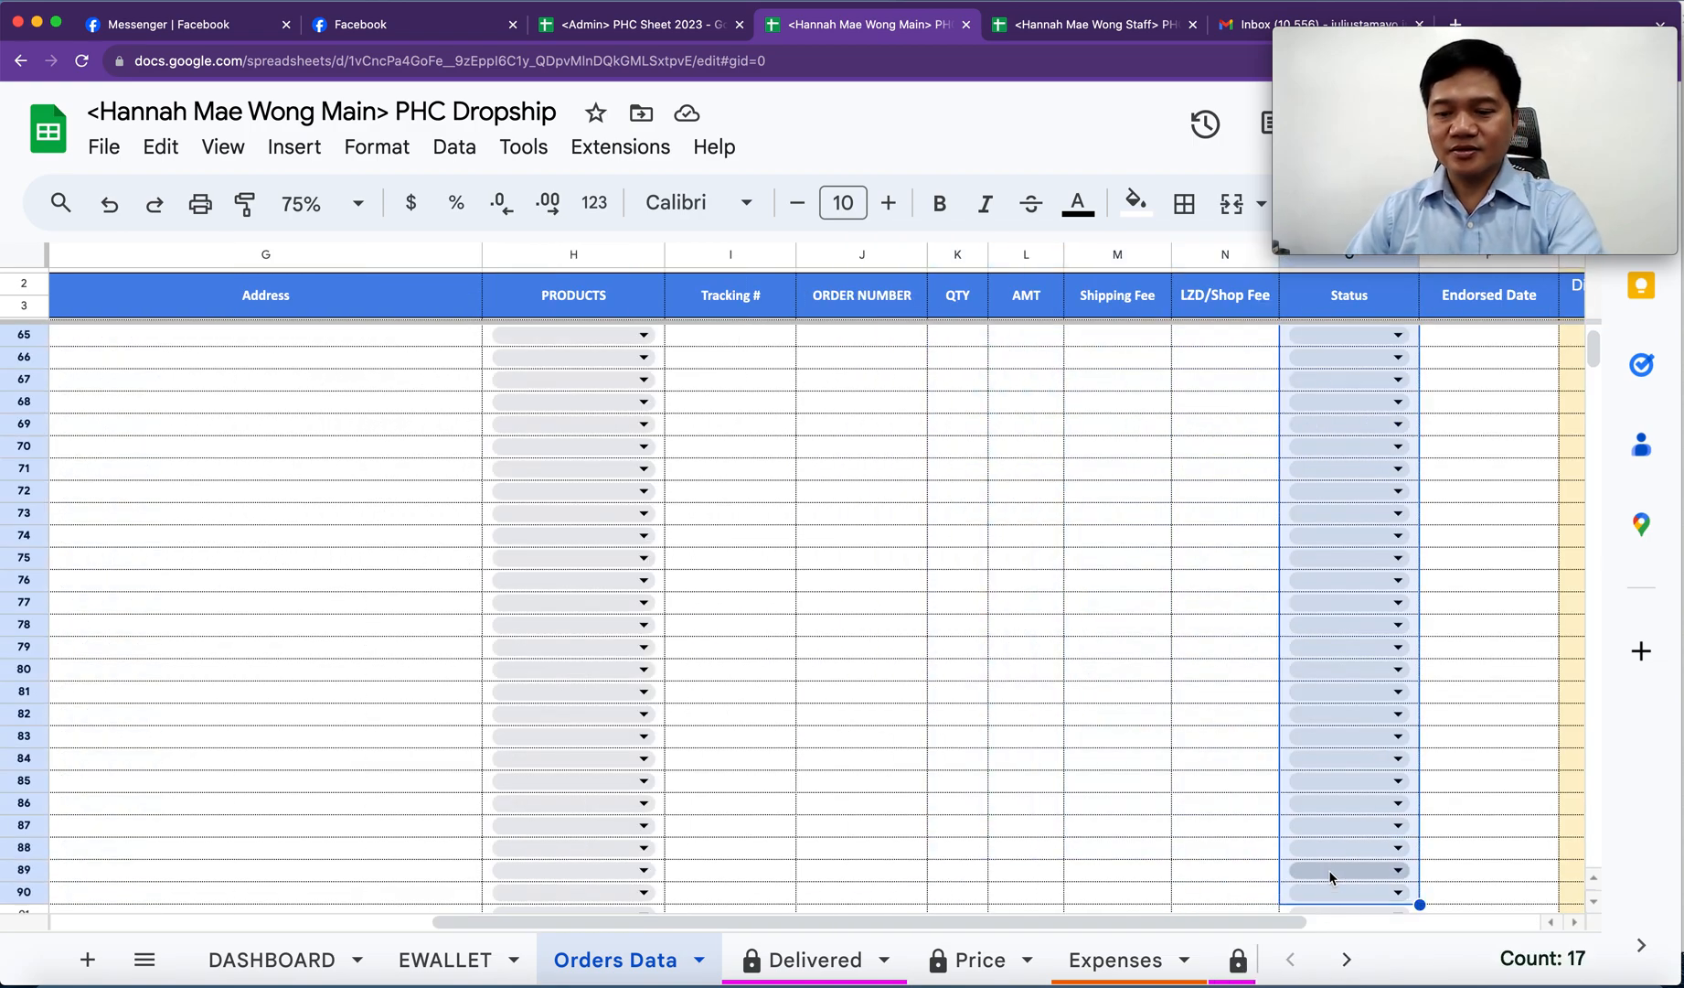
{"action": "key", "text": "Delete"}
- Clear the remaining Status dropdown cells from row 91 through the last row, 5981
{"action": "scroll", "coordinate": [1189, 797], "scroll_direction": "down", "scroll_amount": 5}
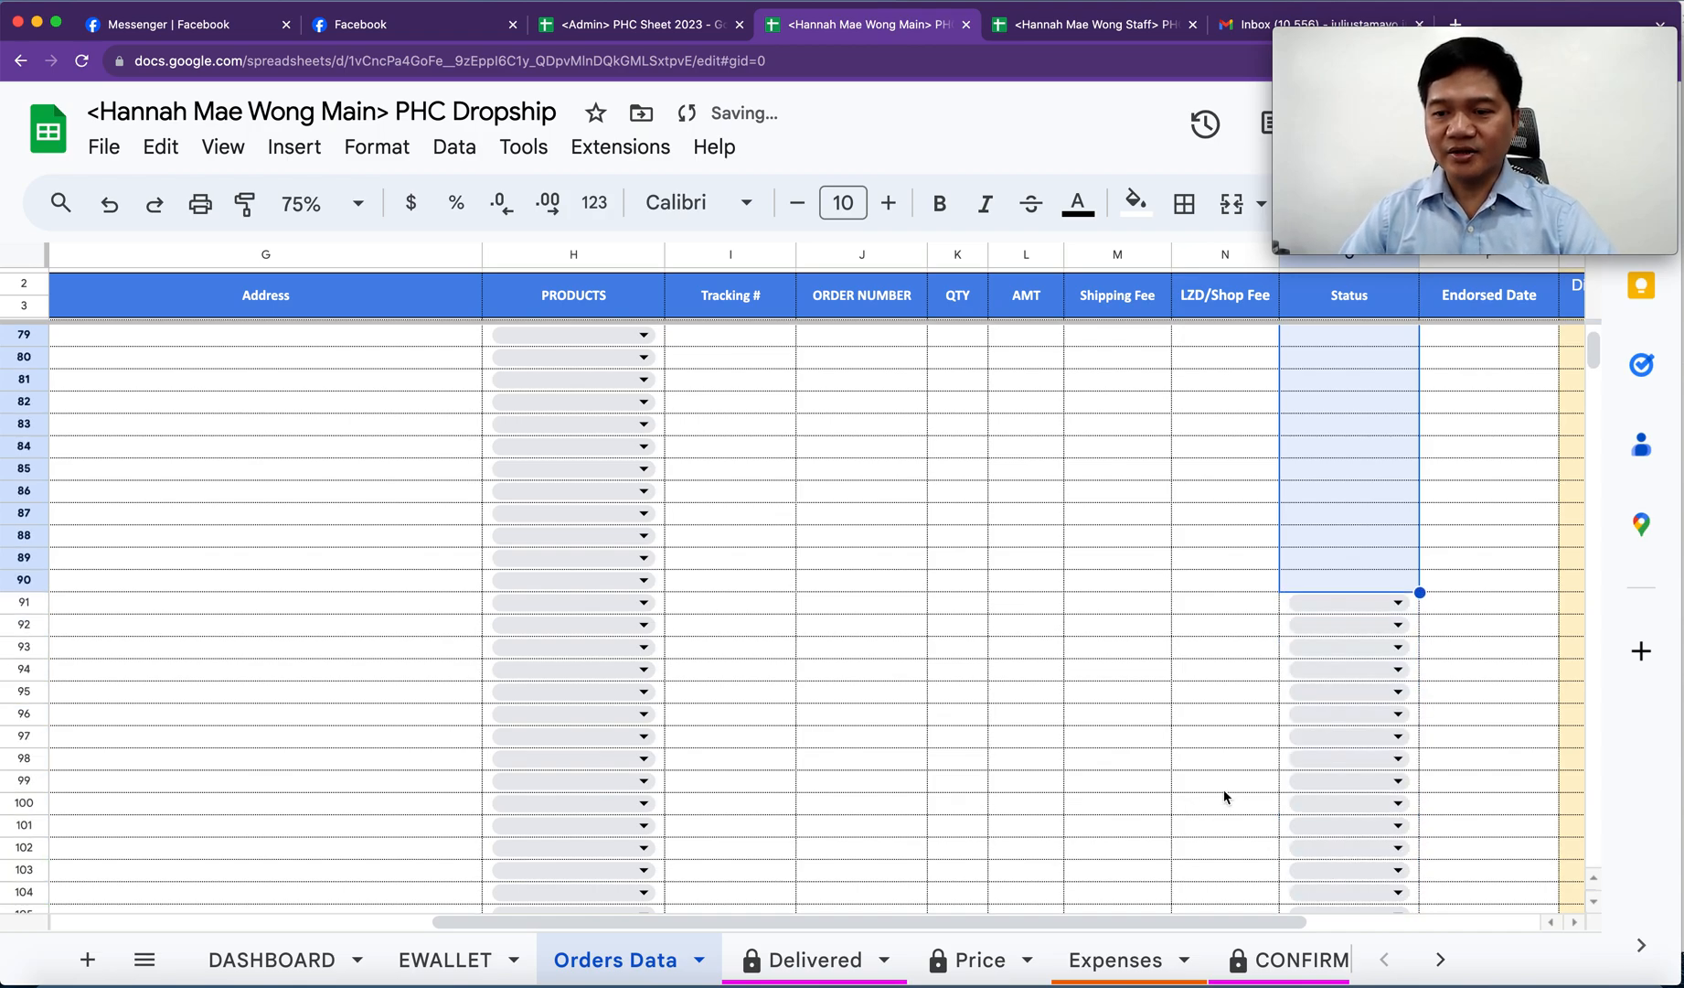
{"action": "left_click", "coordinate": [1335, 581]}
{"action": "key", "text": "ctrl+c"}
{"action": "left_click", "coordinate": [1285, 604]}
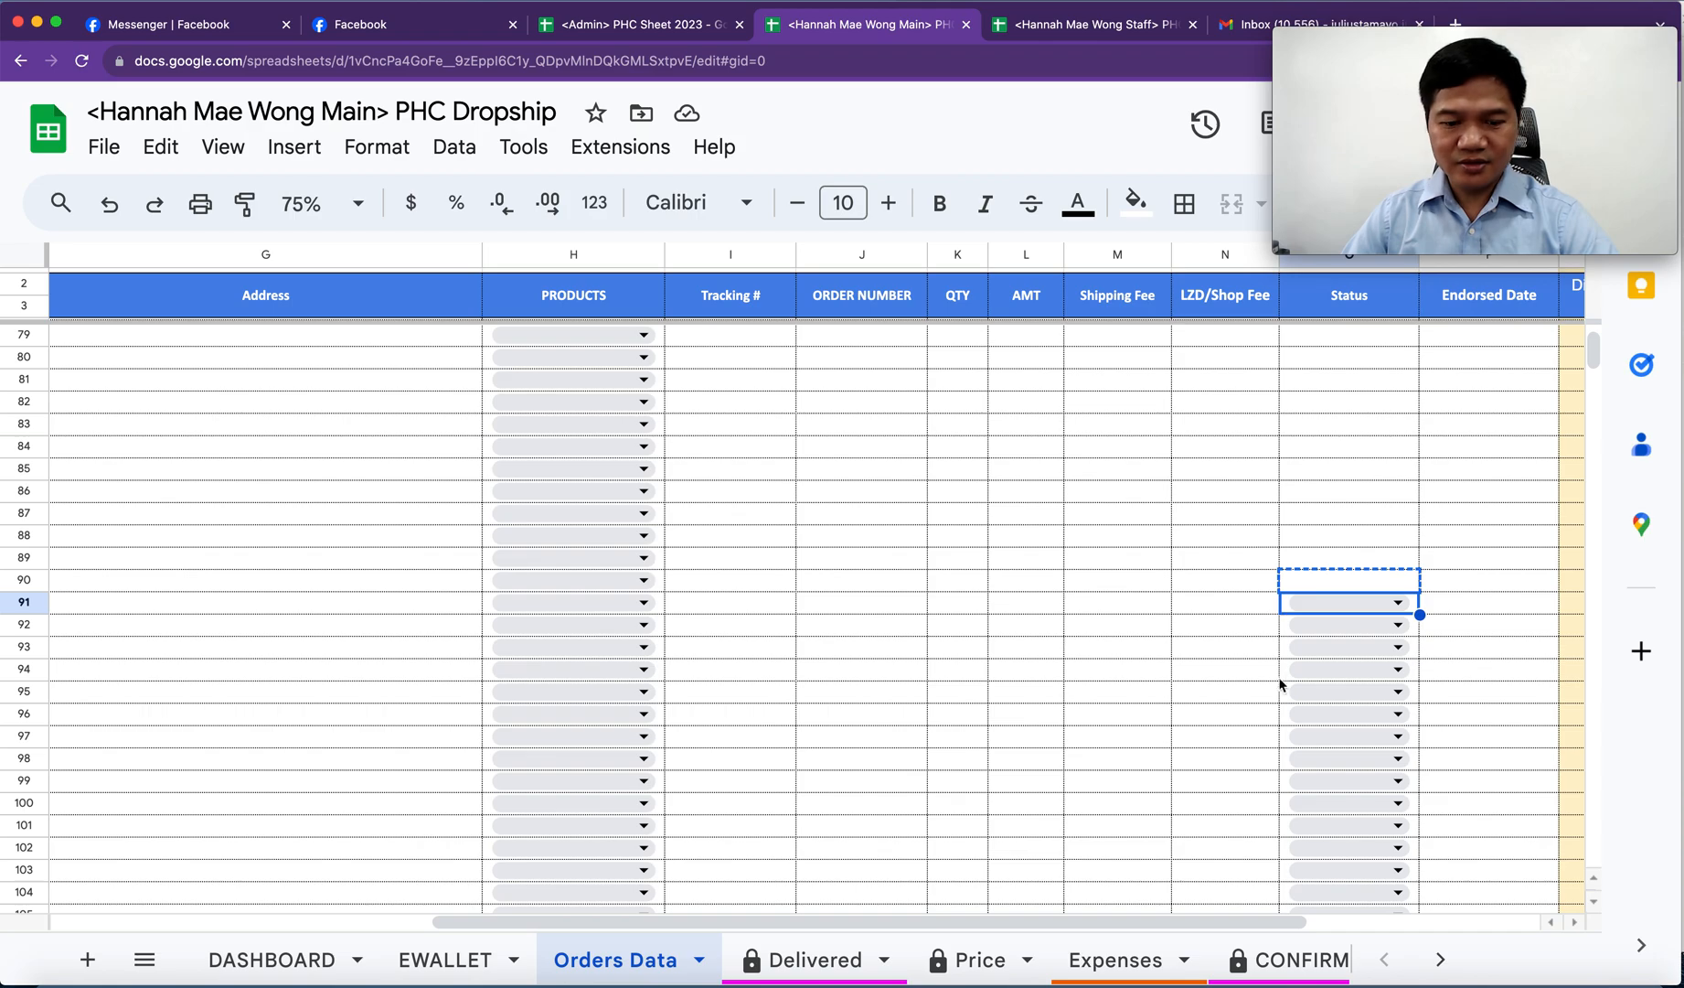
{"action": "left_click_drag", "start_coordinate": [1591, 363], "coordinate": [1600, 910]}
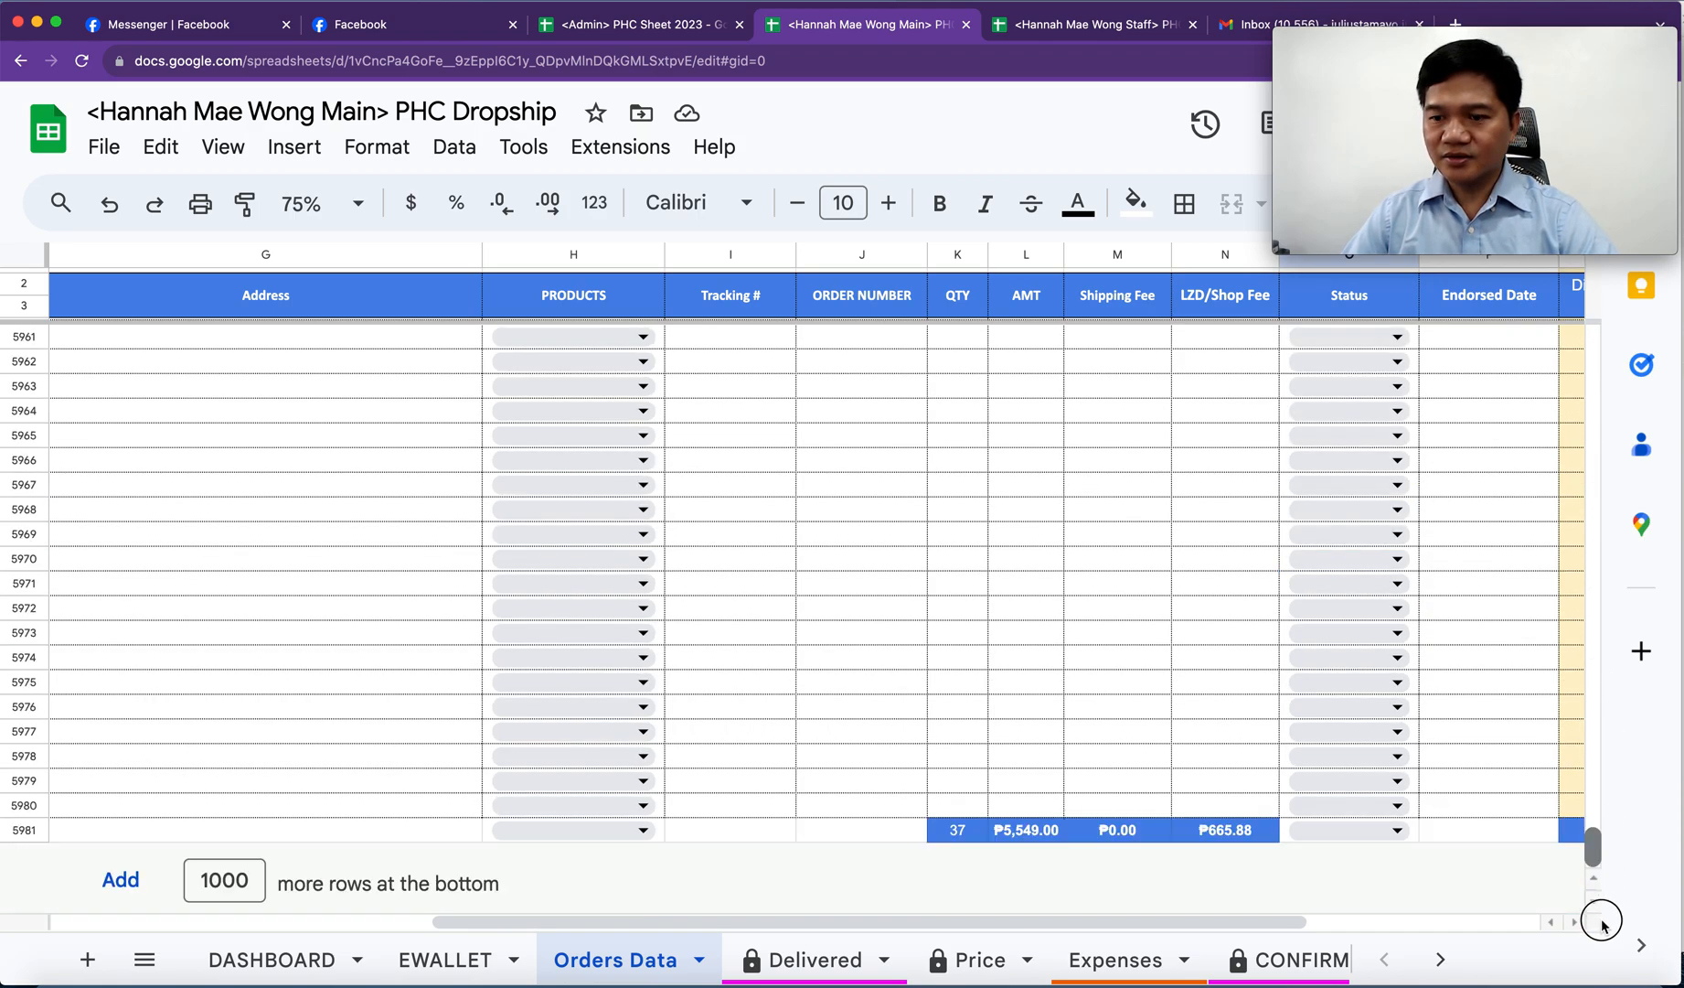
{"action": "left_click", "coordinate": [1285, 834], "text": "shift"}
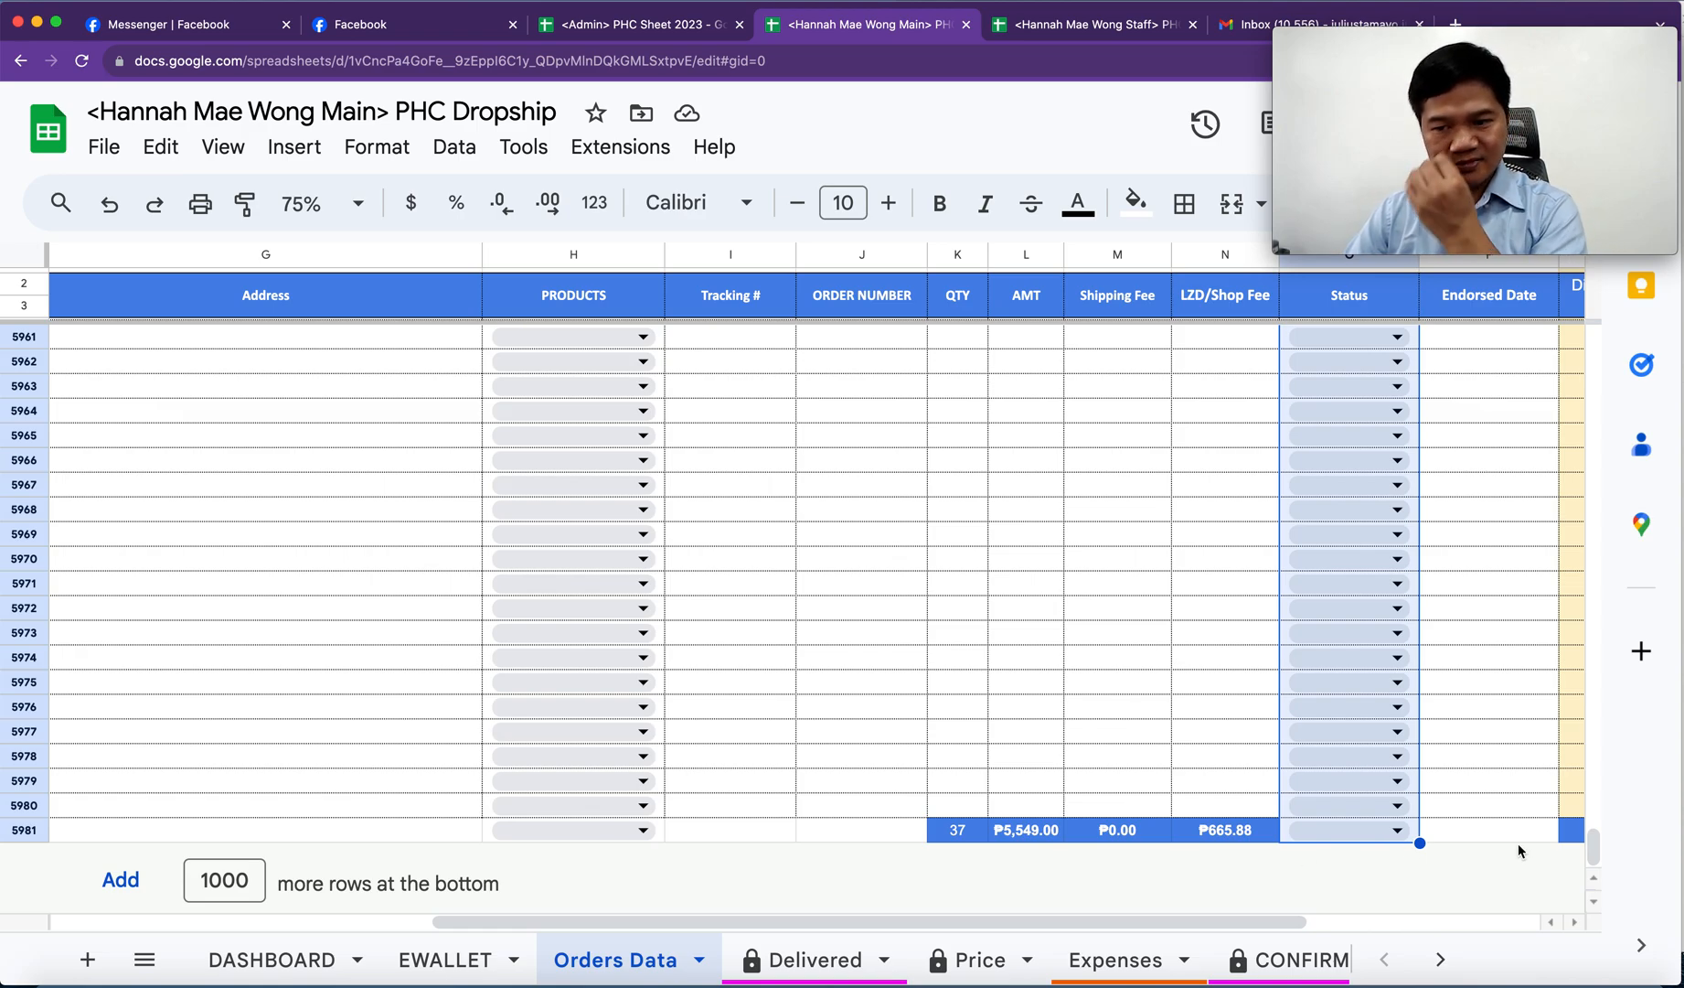
{"action": "key", "text": "Delete"}
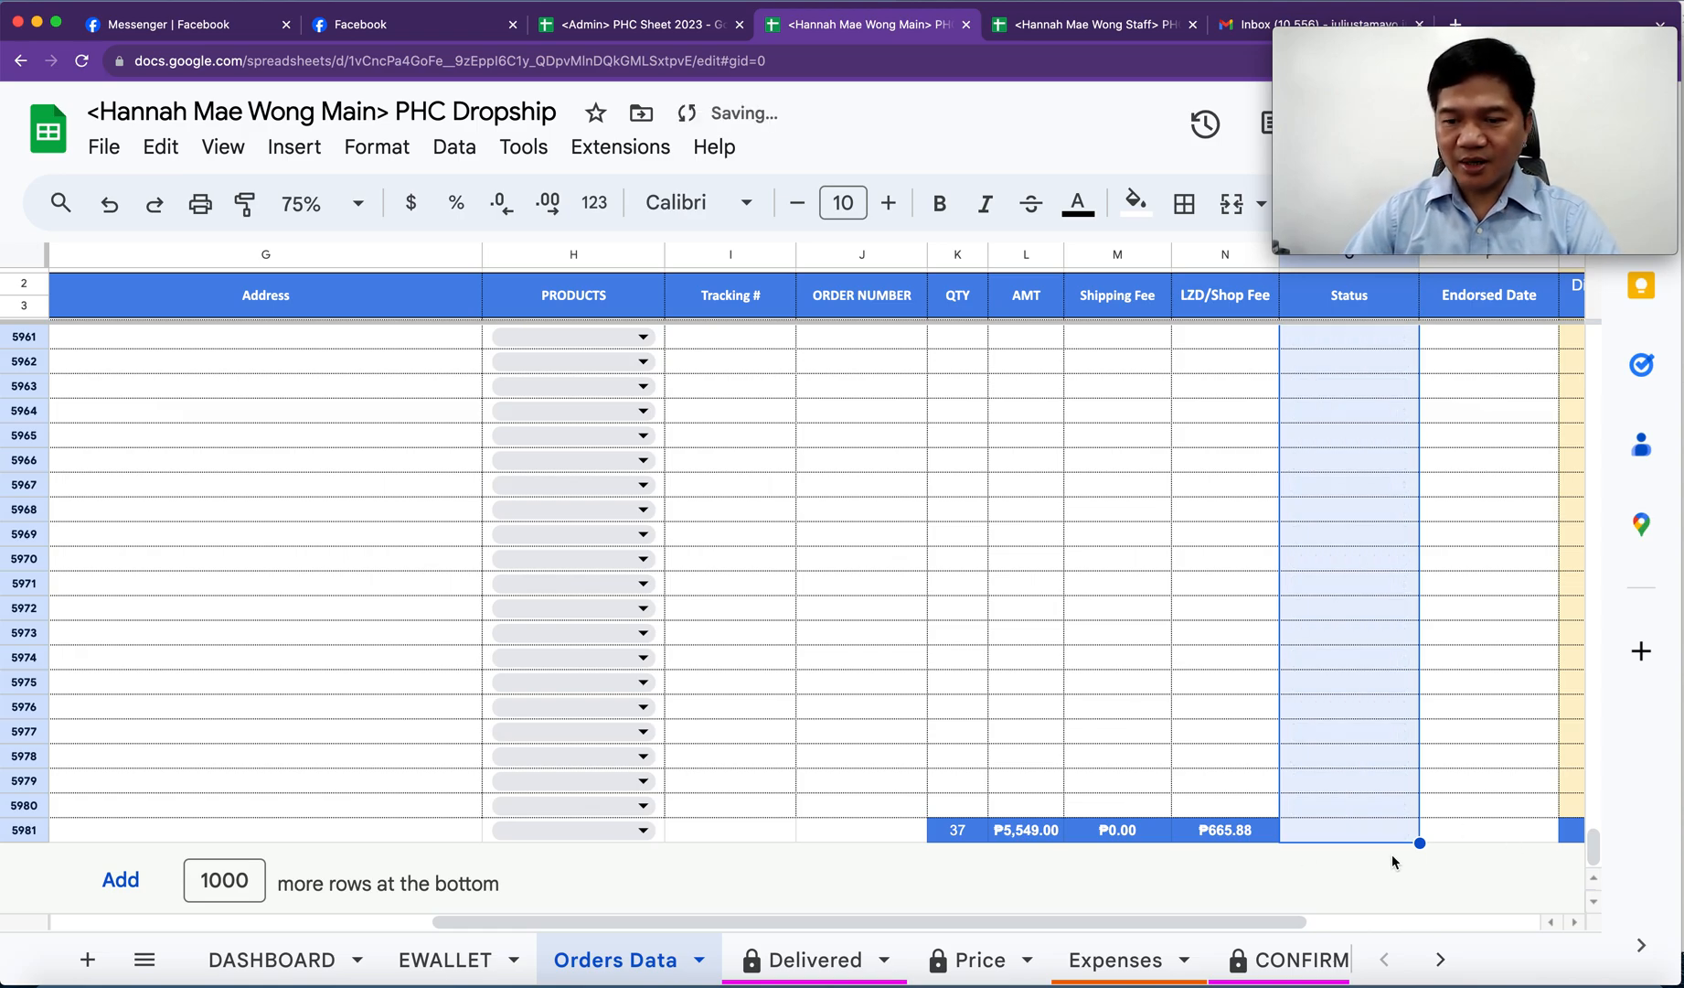
- Clear the whole PRODUCTS column of its dropdowns, from the last row, 5981, up to row 5
{"action": "left_click", "coordinate": [480, 833]}
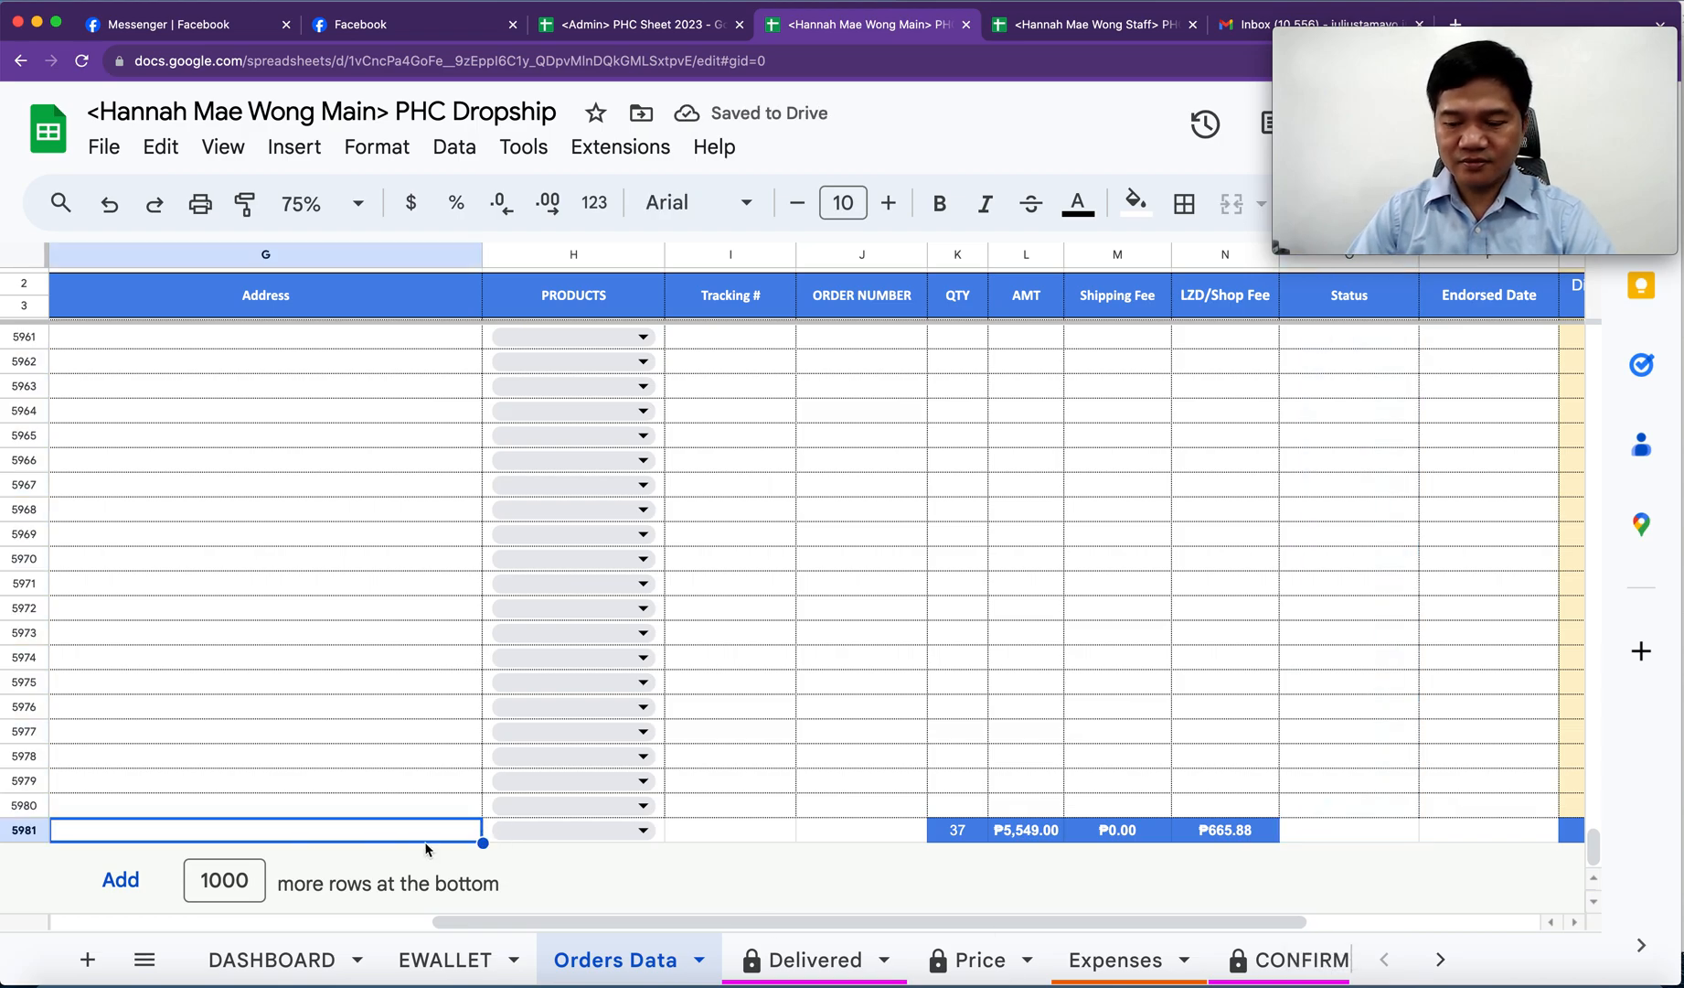
{"action": "key", "text": "Right"}
{"action": "left_click_drag", "start_coordinate": [1594, 850], "coordinate": [1598, 302]}
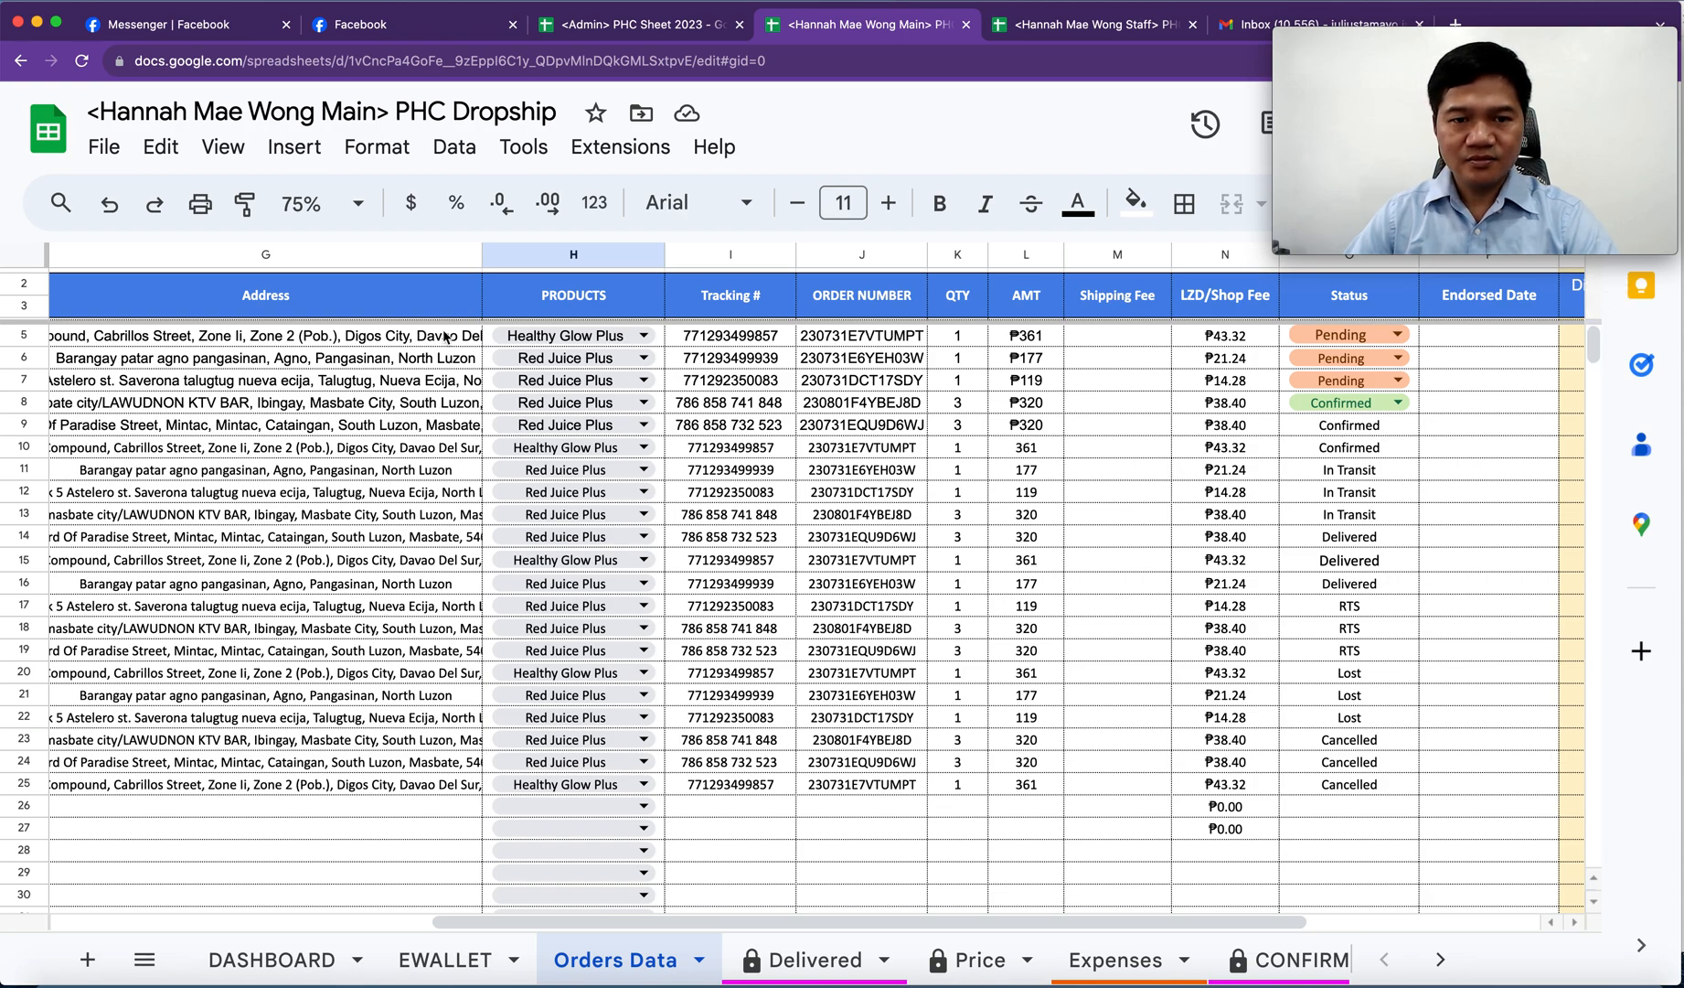
{"action": "left_click", "coordinate": [567, 334], "text": "shift"}
{"action": "key", "text": "Delete"}
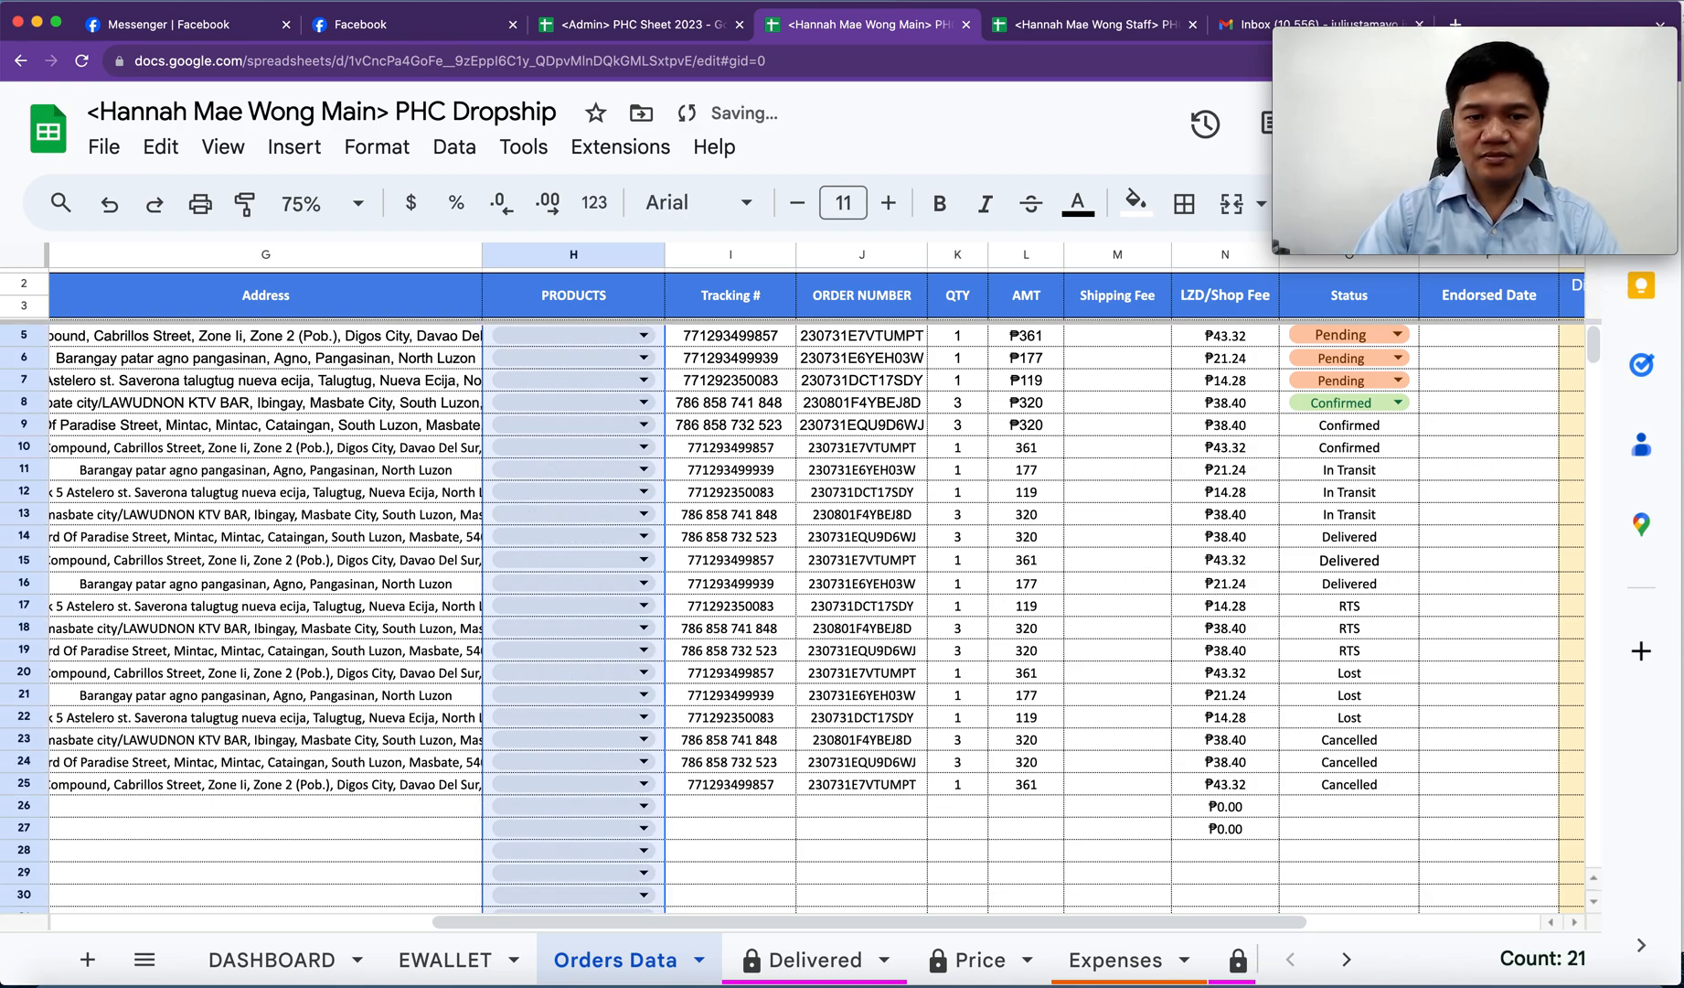
{"action": "key", "text": "Delete"}
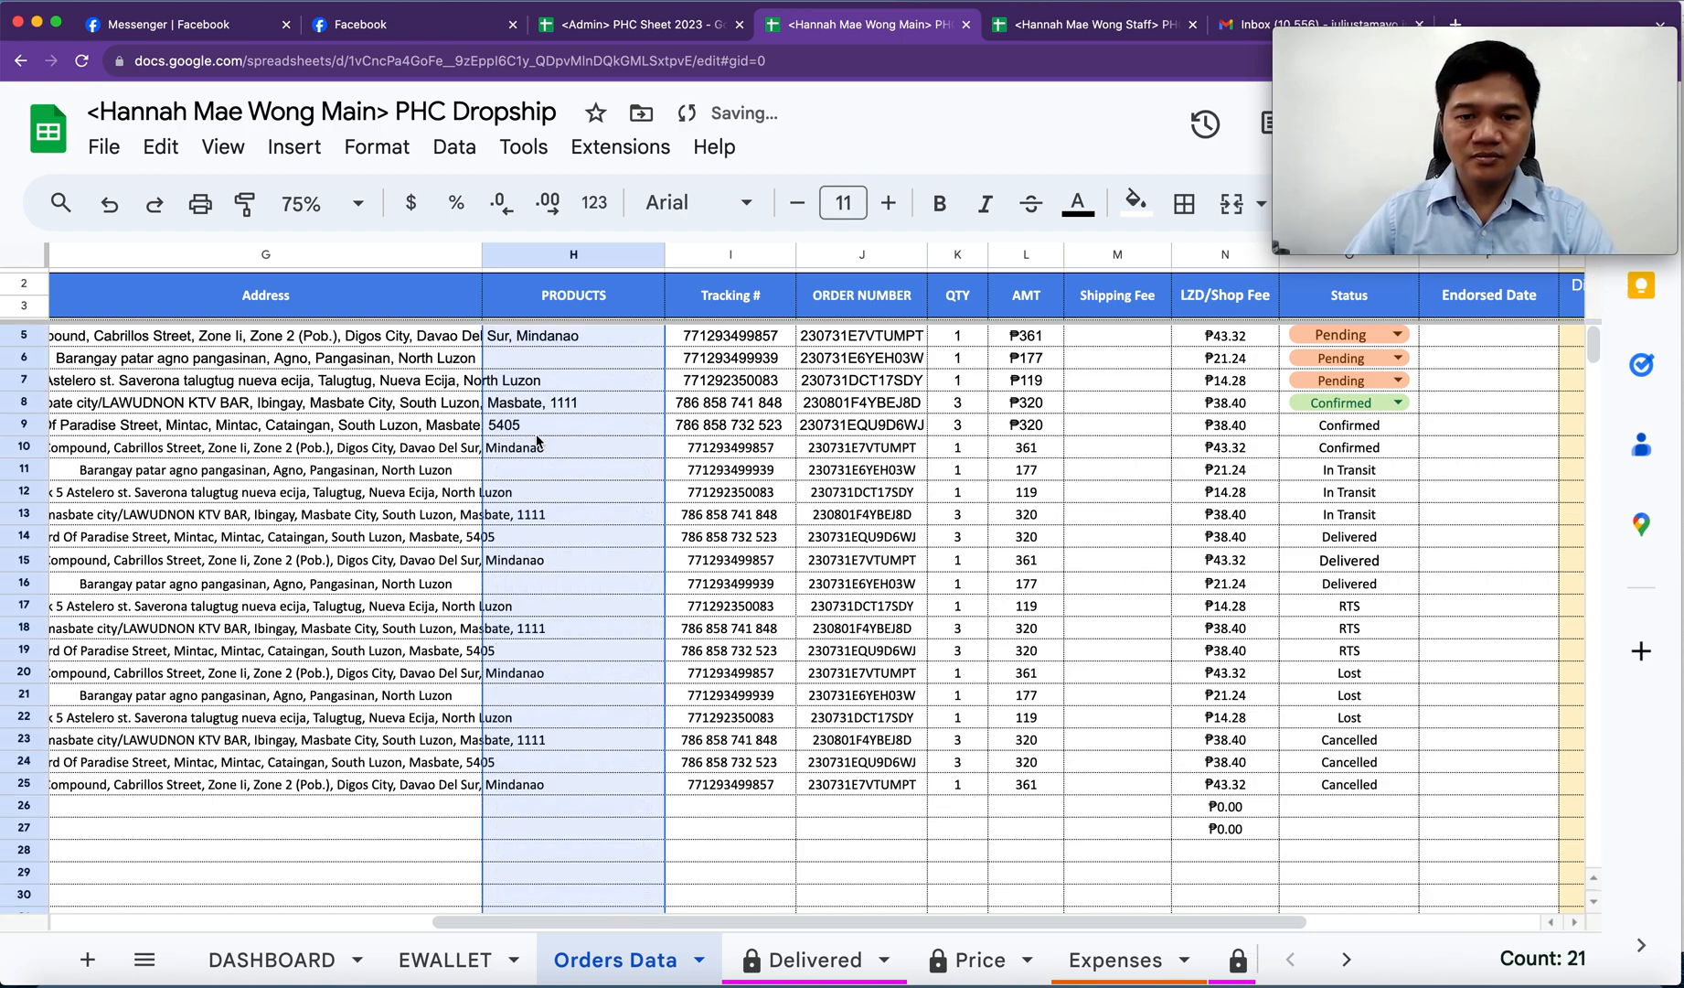
{"action": "left_click", "coordinate": [773, 851]}
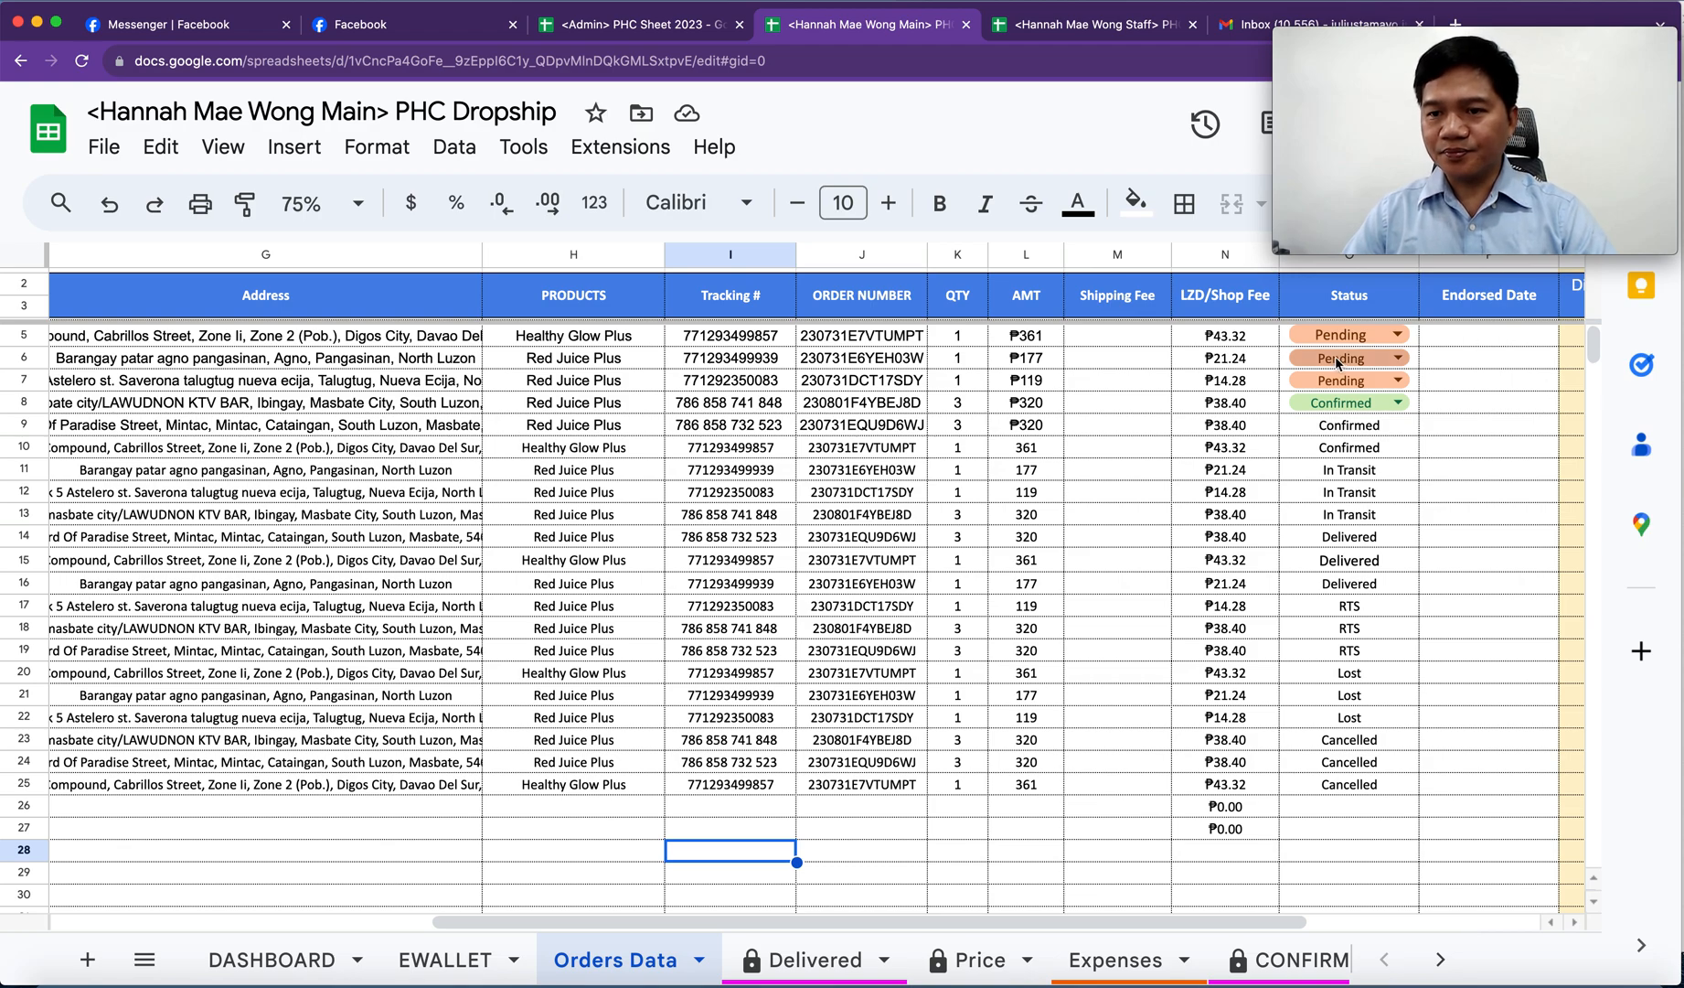
- Clear the dropdowns from the Status cells in rows 5 to 9
{"action": "left_click_drag", "start_coordinate": [1287, 337], "coordinate": [1284, 424]}
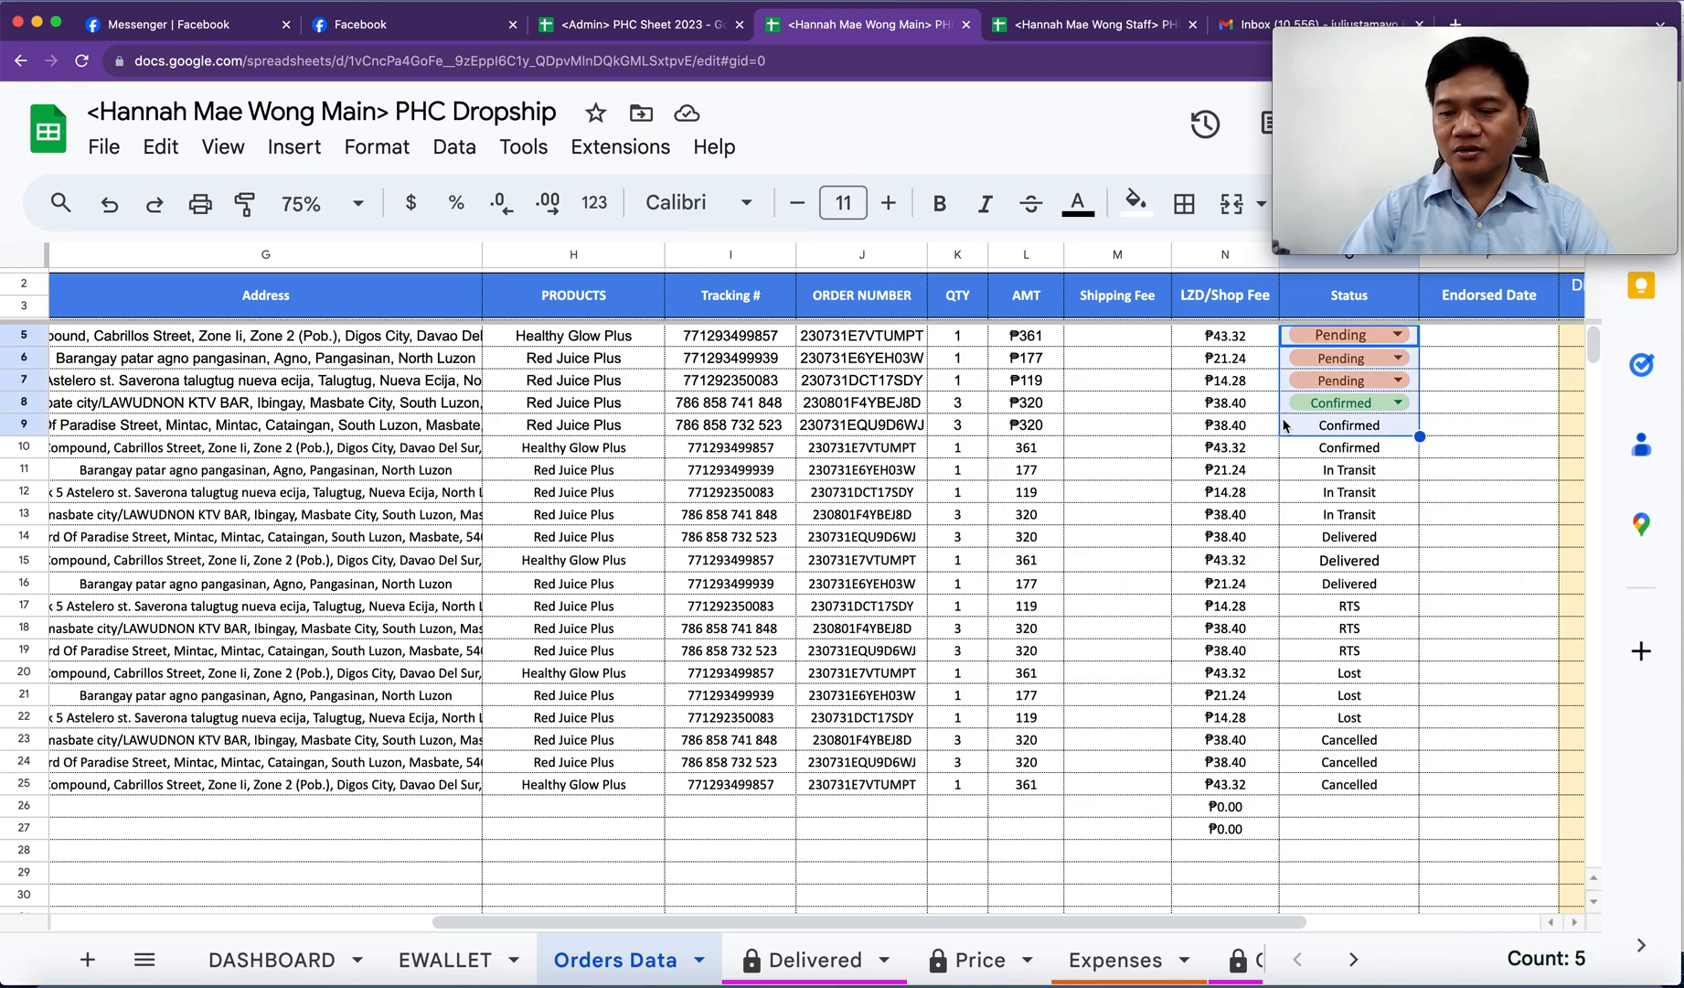
{"action": "key", "text": "Delete"}
{"action": "key", "text": "ctrl+z"}
{"action": "left_click", "coordinate": [1513, 586]}
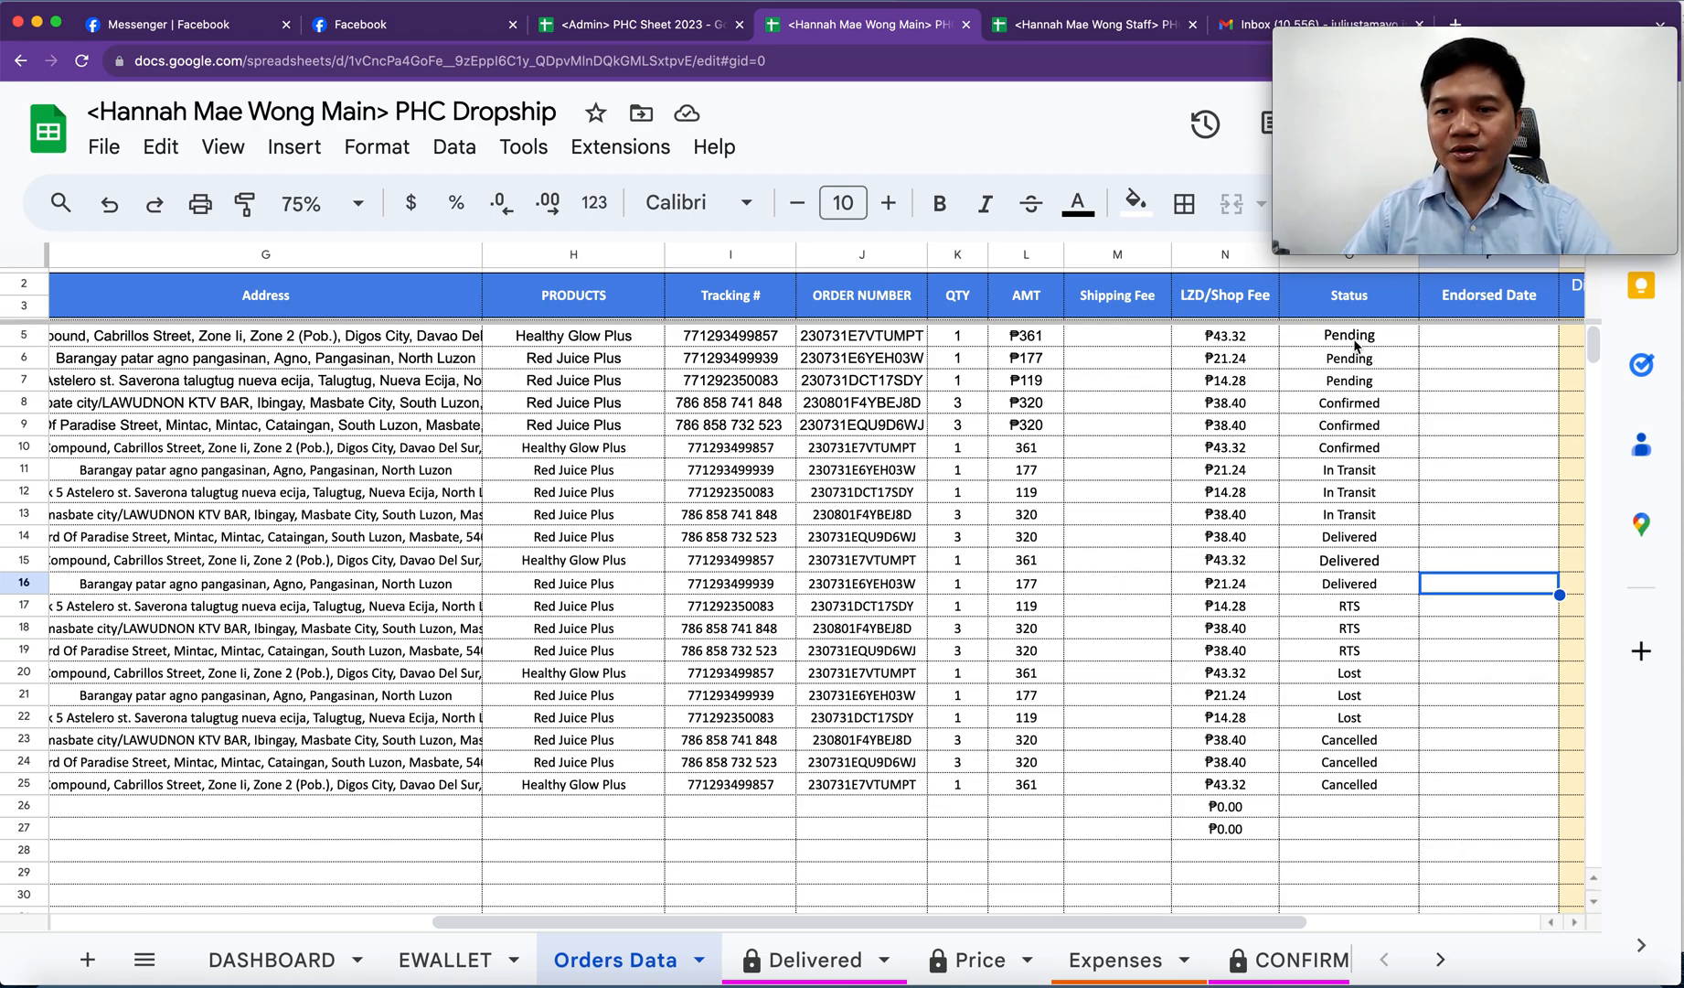
- Try deleting the order data from Address through Shipping Fee in rows 6 to 24, and undo the deletion
{"action": "left_click_drag", "start_coordinate": [1355, 344], "coordinate": [1350, 359]}
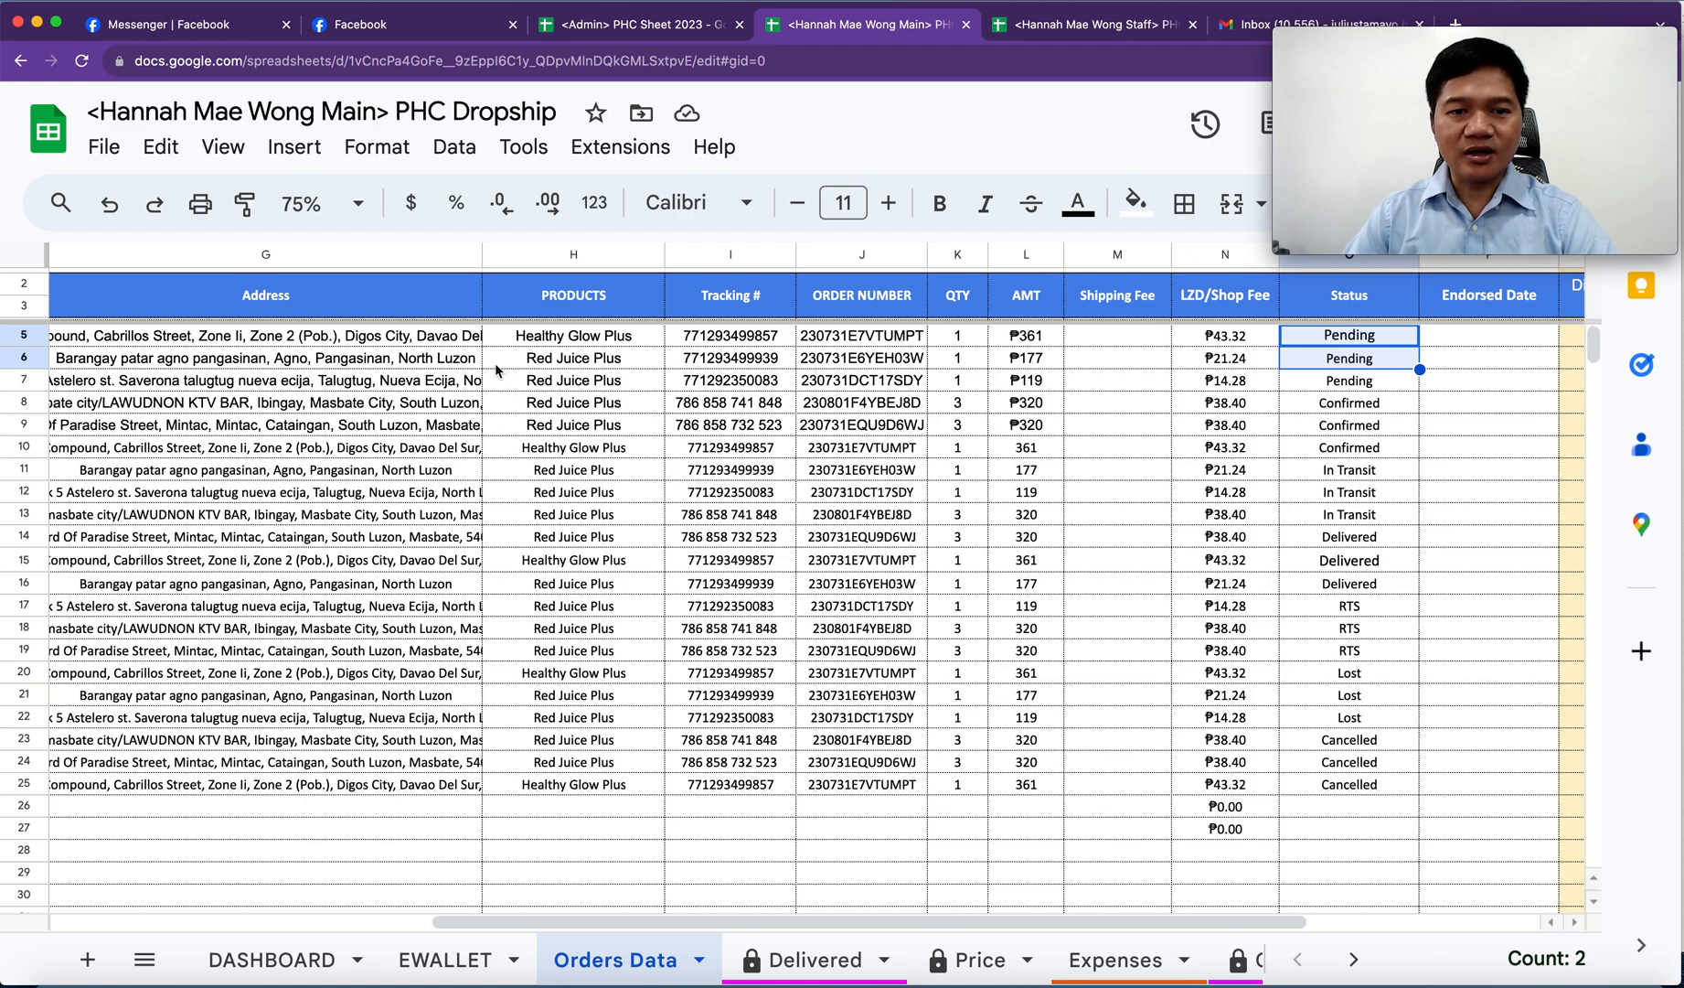
{"action": "left_click_drag", "start_coordinate": [253, 361], "coordinate": [1153, 778]}
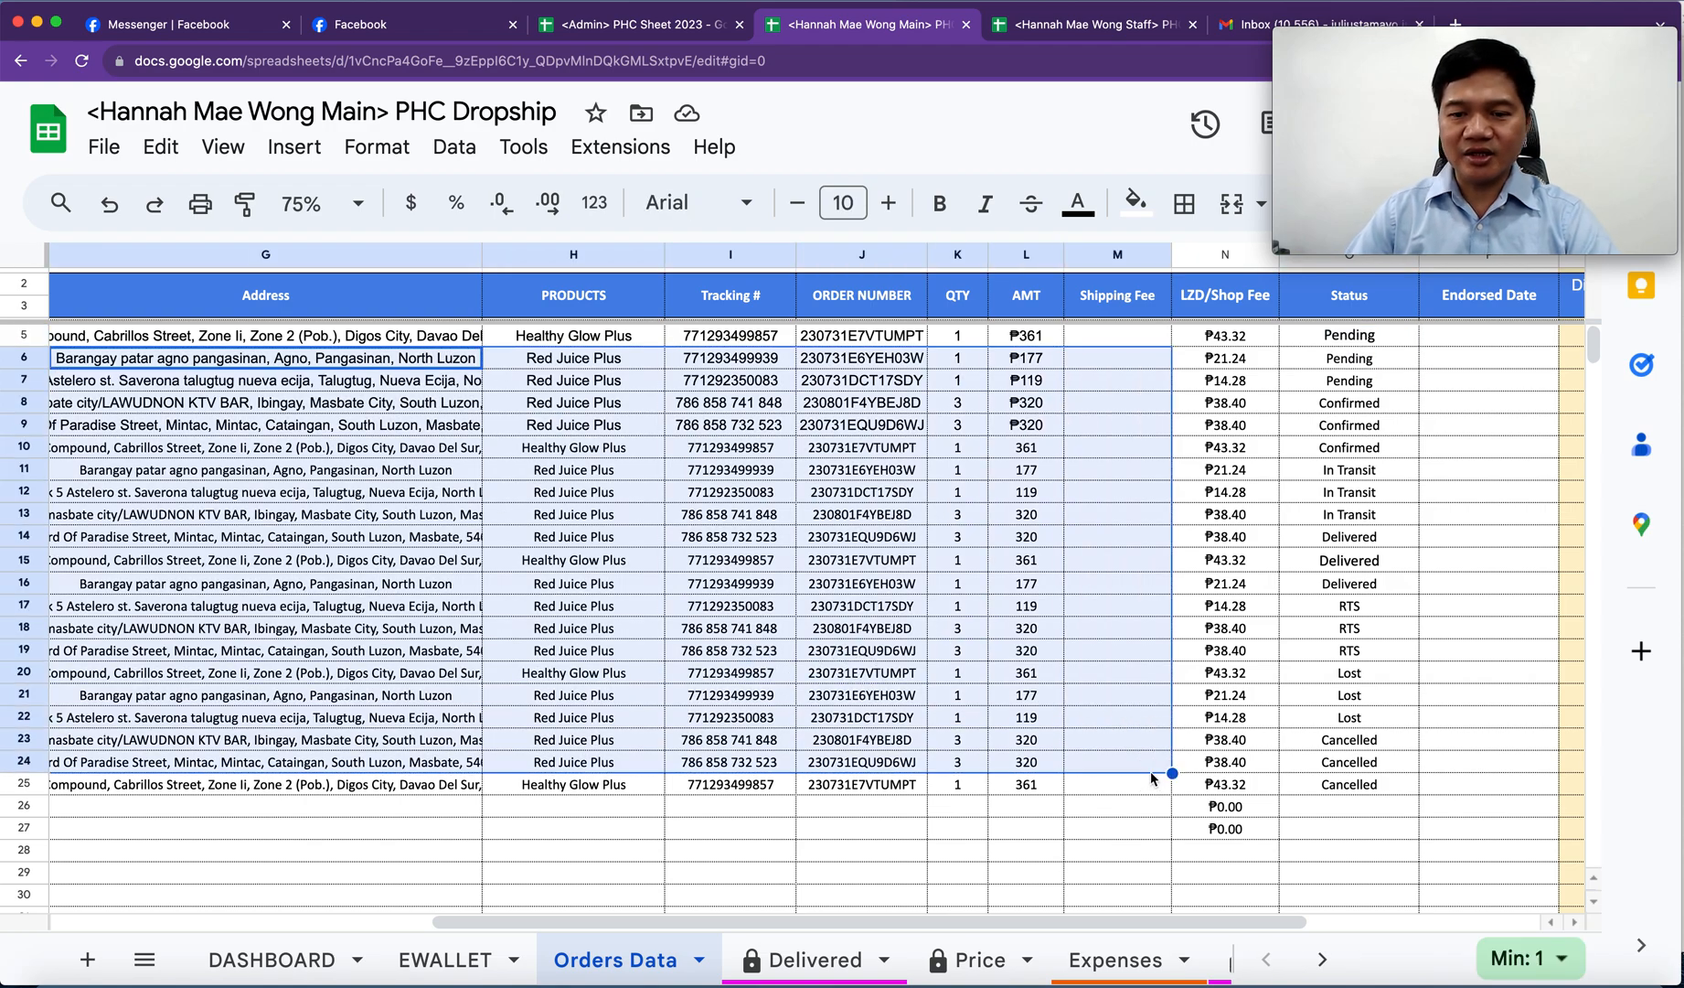
{"action": "key", "text": "Delete"}
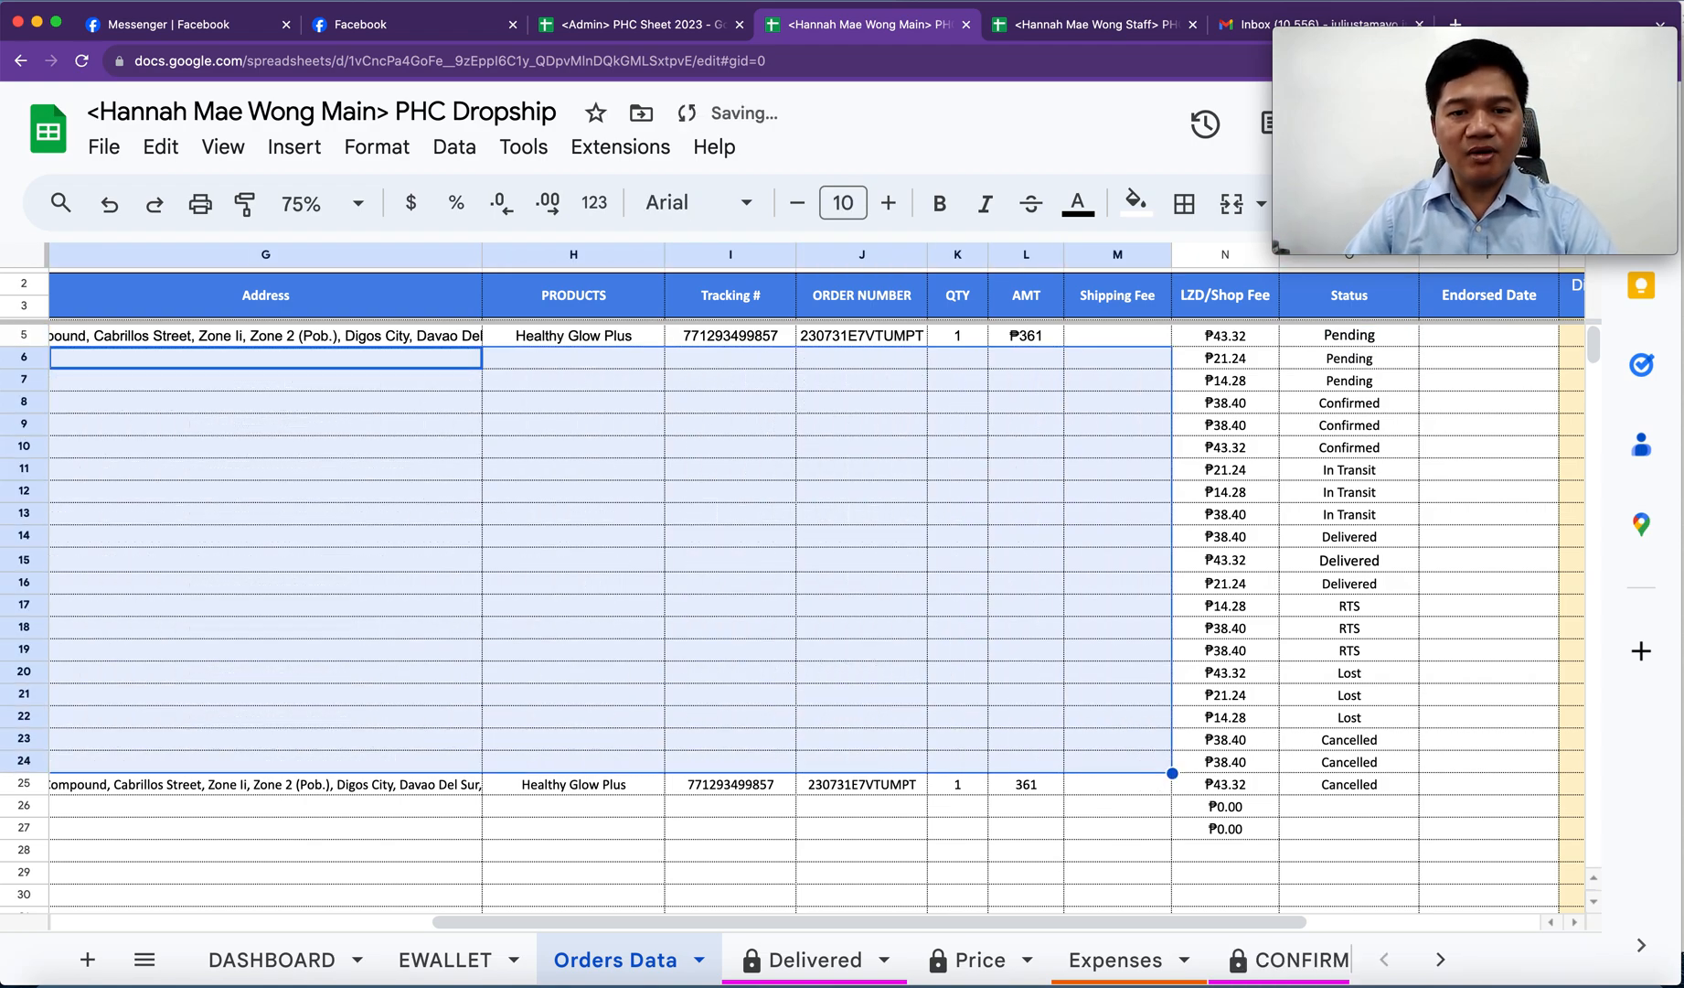
{"action": "key", "text": "super+z"}
{"action": "left_click", "coordinate": [828, 842]}
{"action": "scroll", "coordinate": [722, 562], "scroll_direction": "left", "scroll_amount": 8}
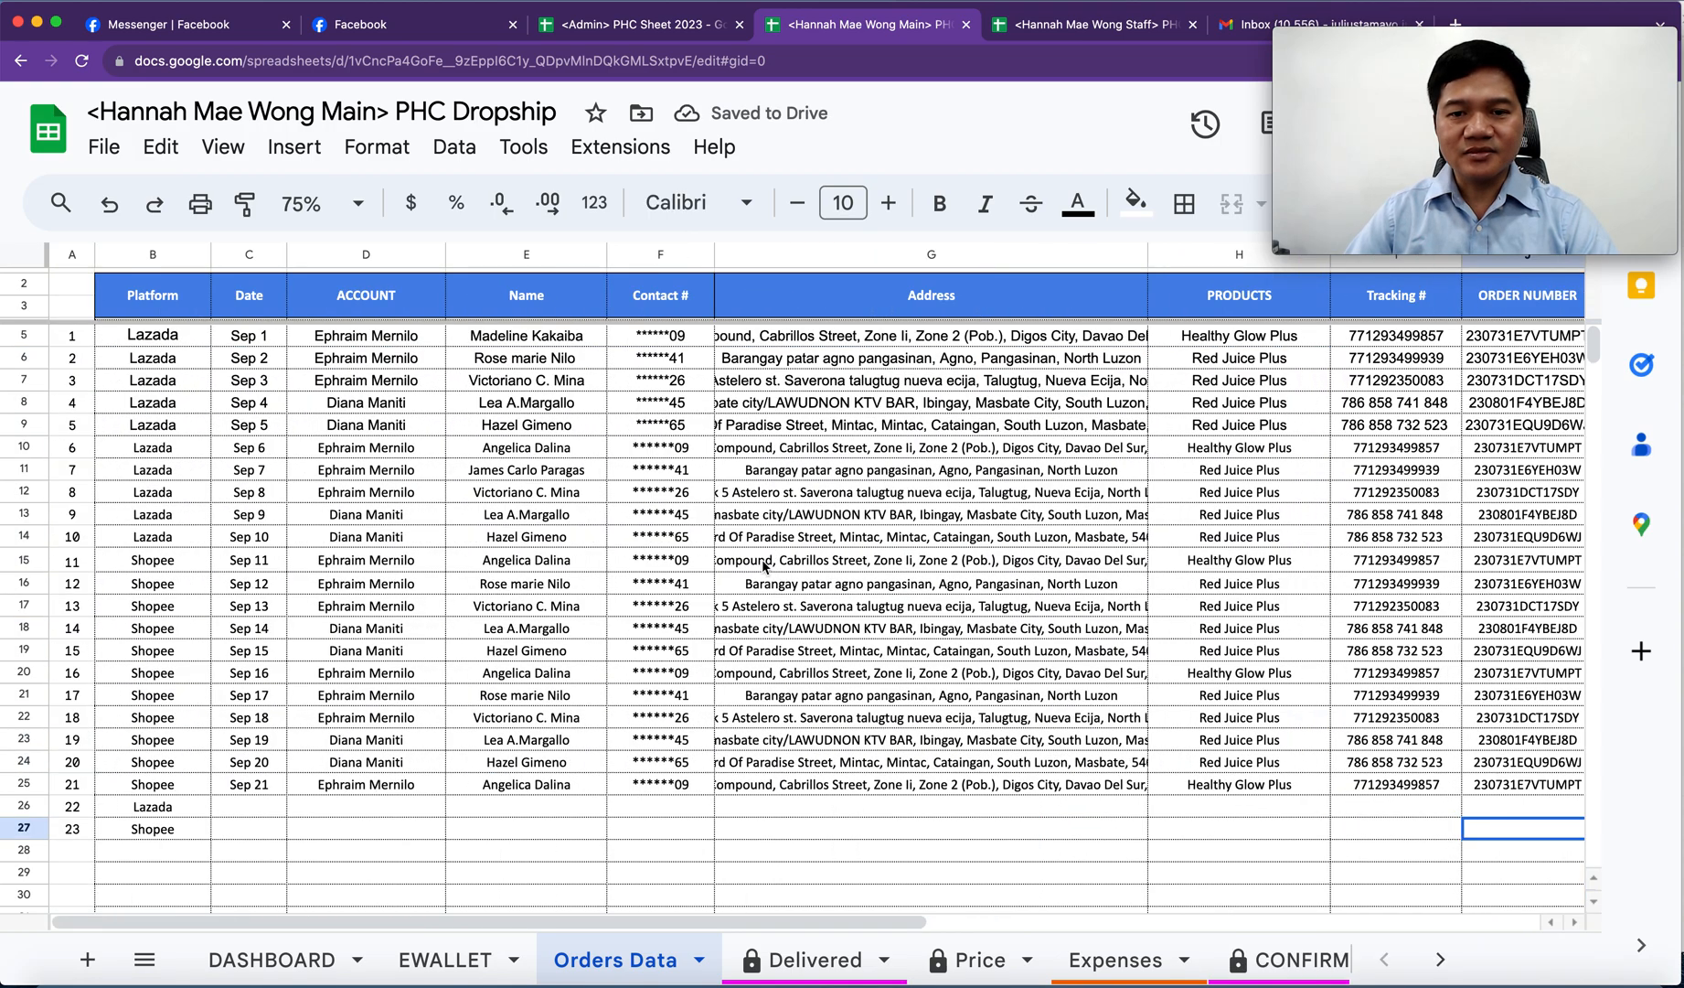
- Try deleting a block of order data from the ACCOUNT column in row 7 across and down to row 23, and undo it
{"action": "left_click_drag", "start_coordinate": [316, 381], "coordinate": [1337, 741]}
{"action": "key", "text": "Delete"}
{"action": "key", "text": "super+z"}
{"action": "left_click", "coordinate": [930, 845]}
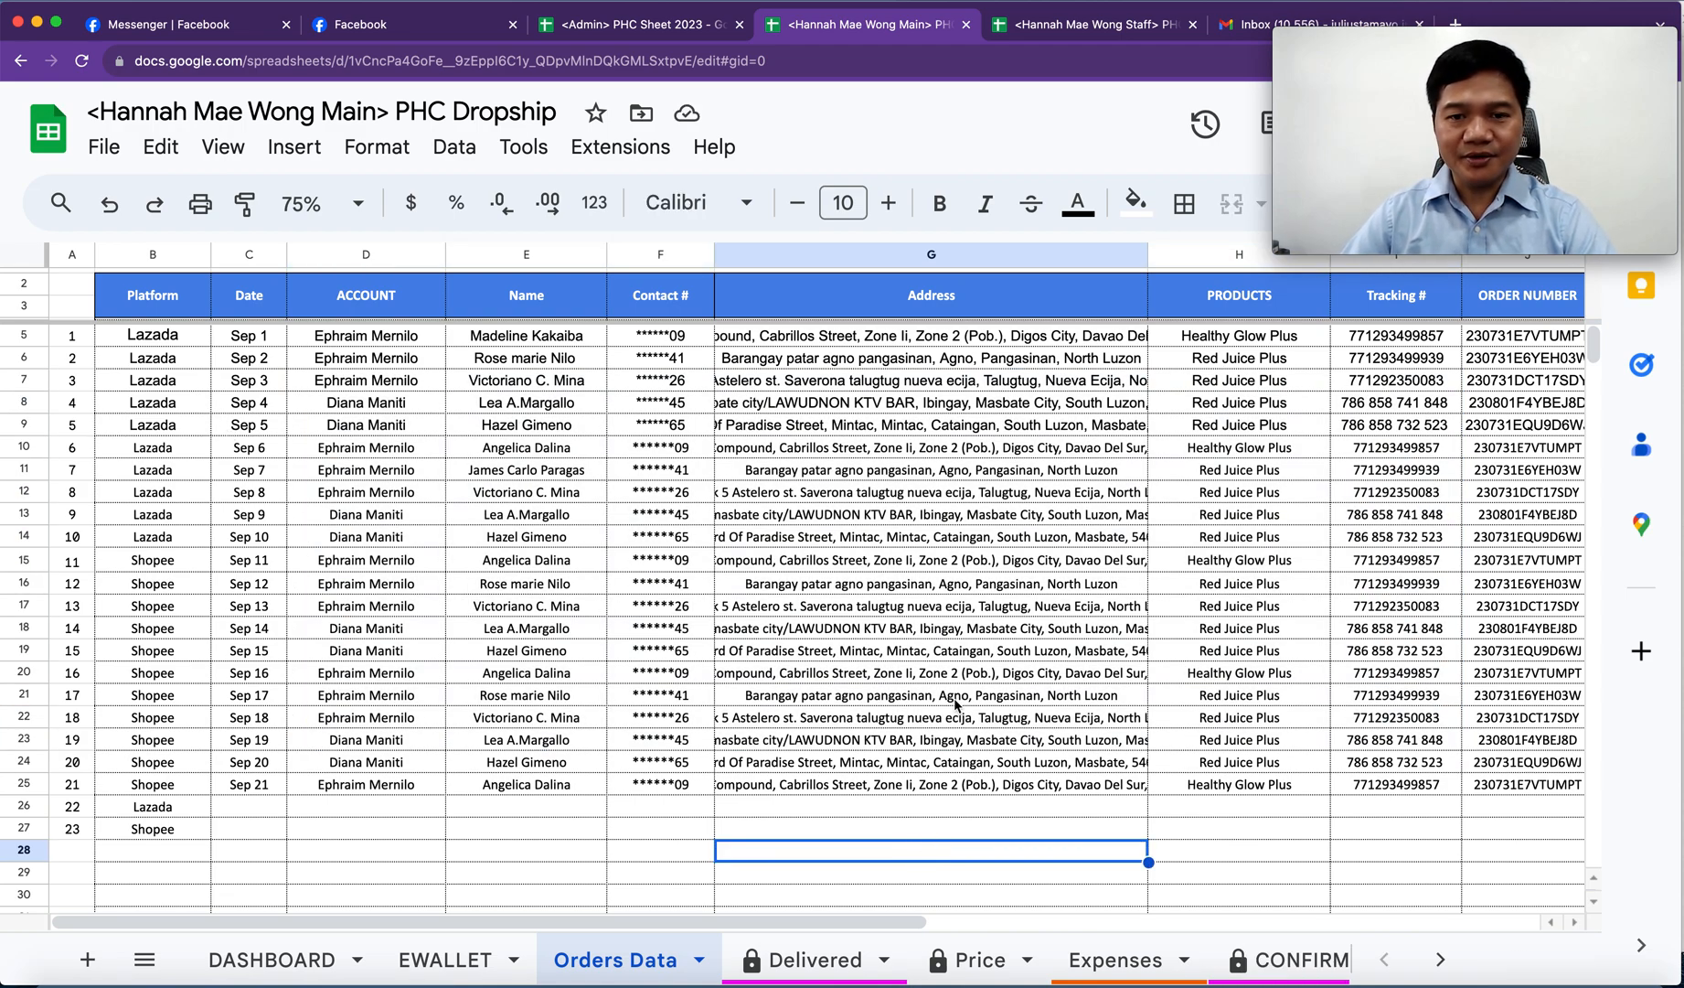
- Check the PRODUCTS and Distributor's Price cells in row 25, and inspect the empty Distributor's Price cell in row 26
{"action": "scroll", "coordinate": [942, 694], "scroll_direction": "right", "scroll_amount": 10}
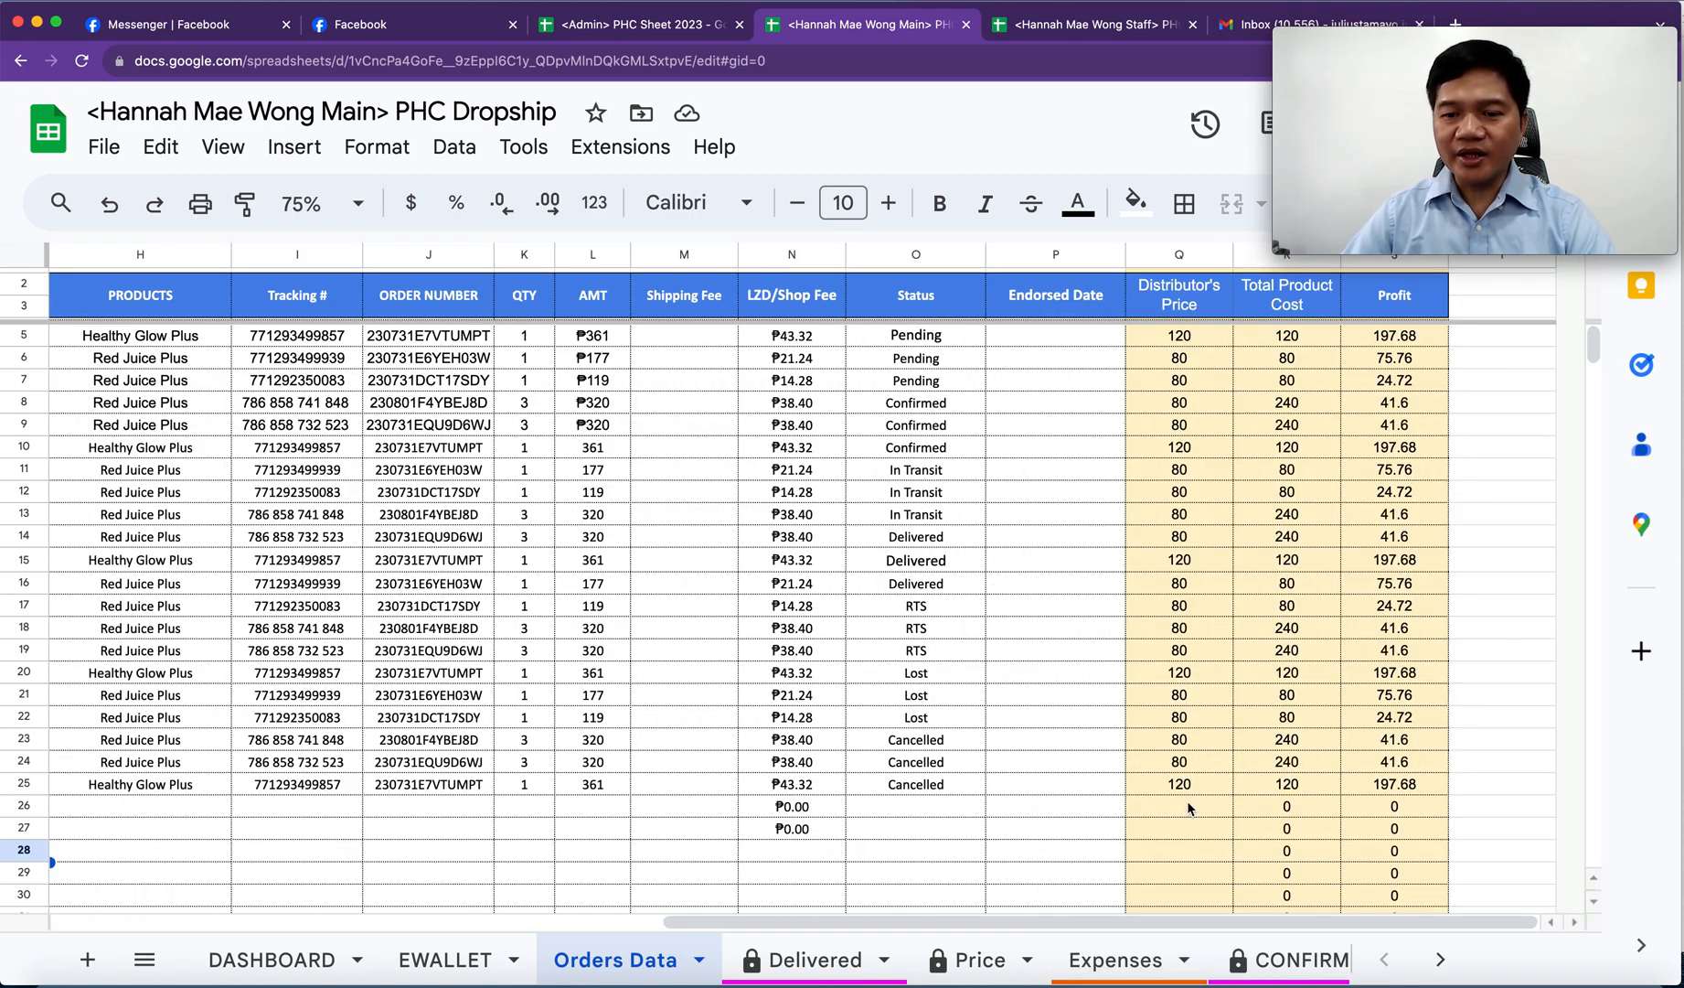
{"action": "left_click", "coordinate": [209, 791]}
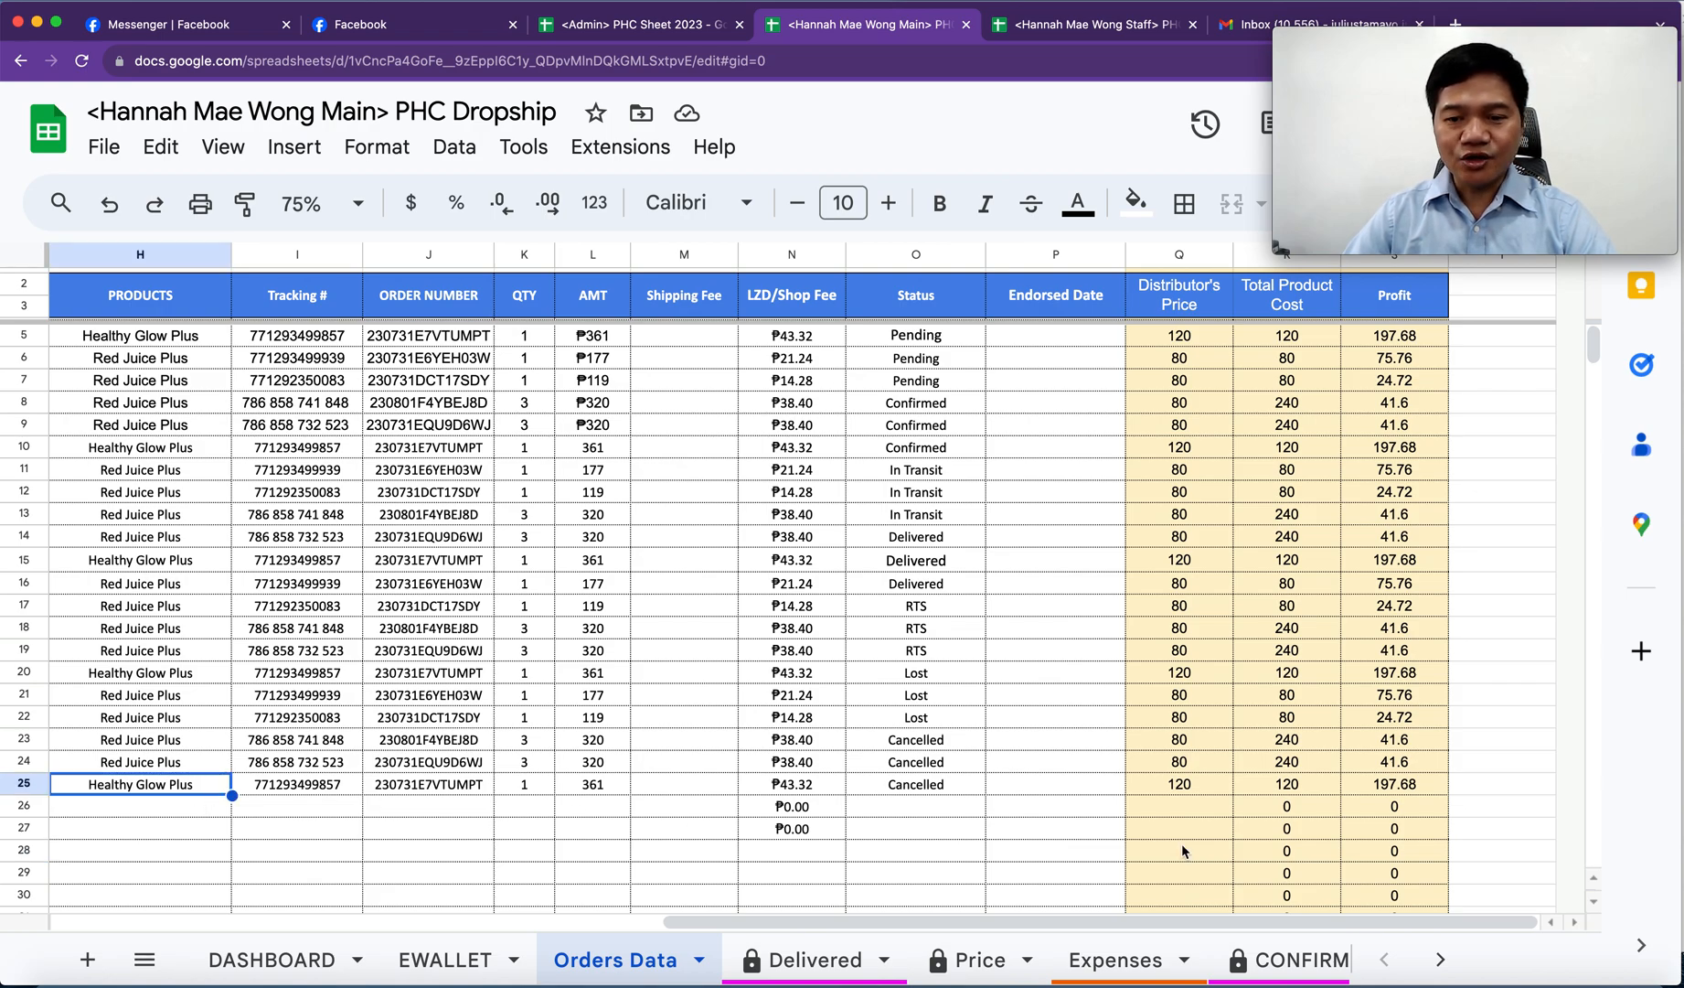
{"action": "left_click", "coordinate": [1188, 788]}
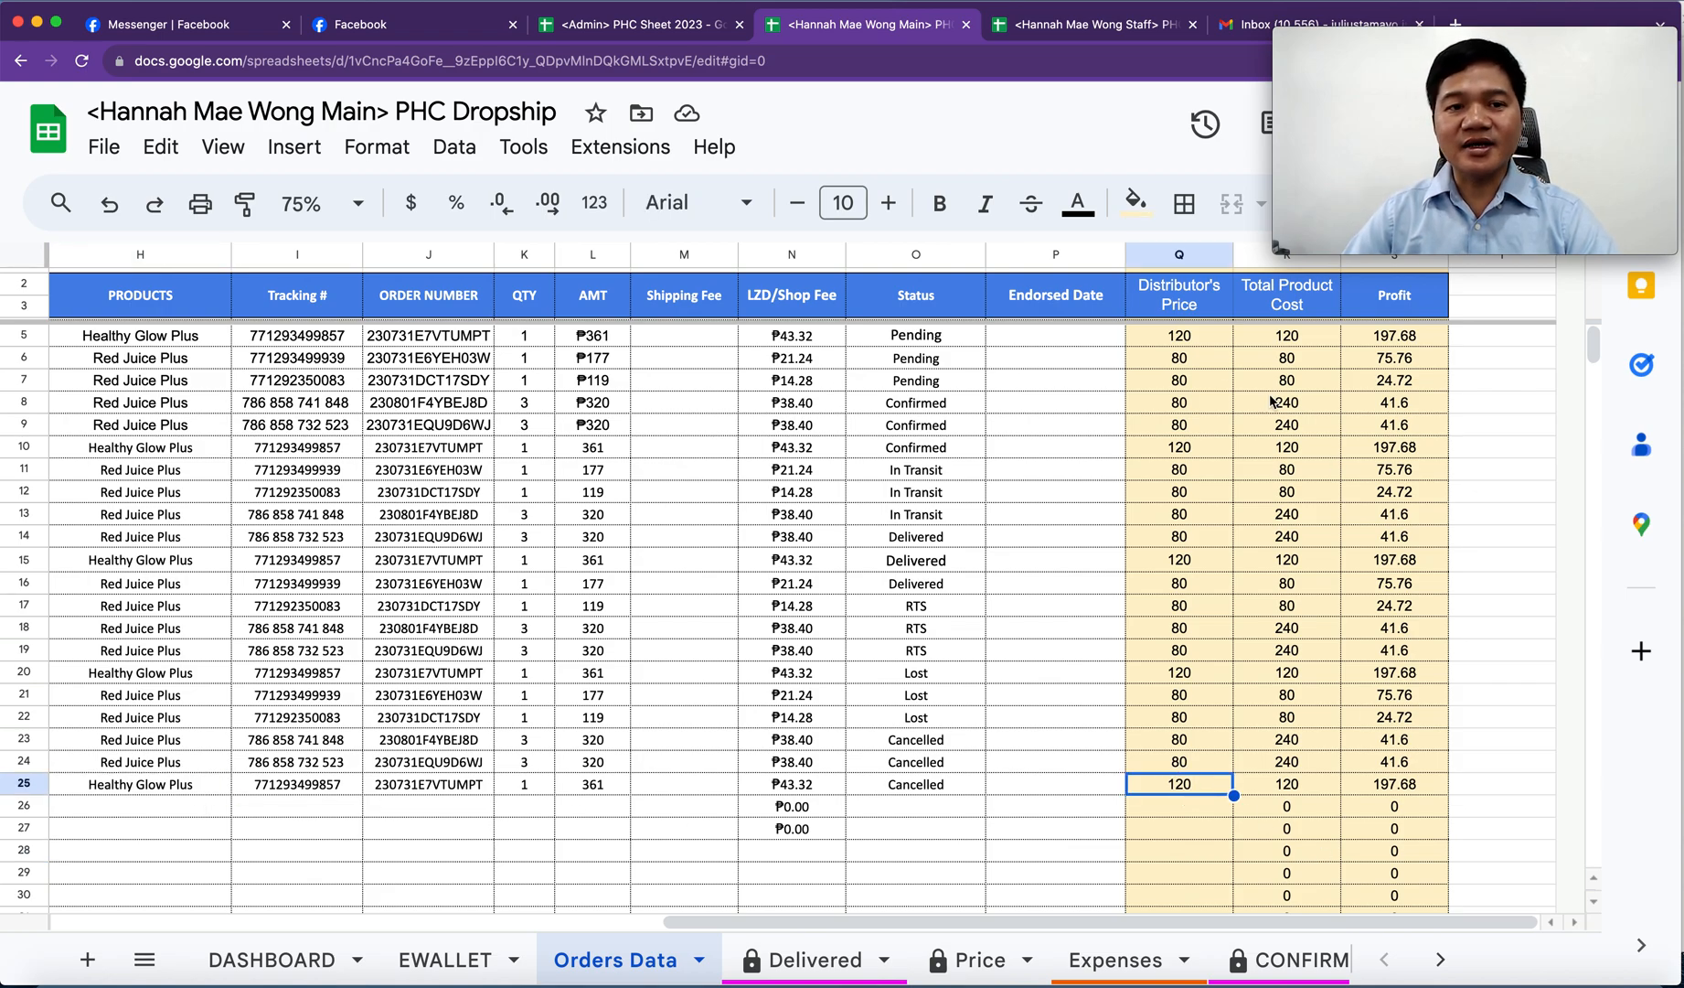
{"action": "left_click", "coordinate": [1182, 809]}
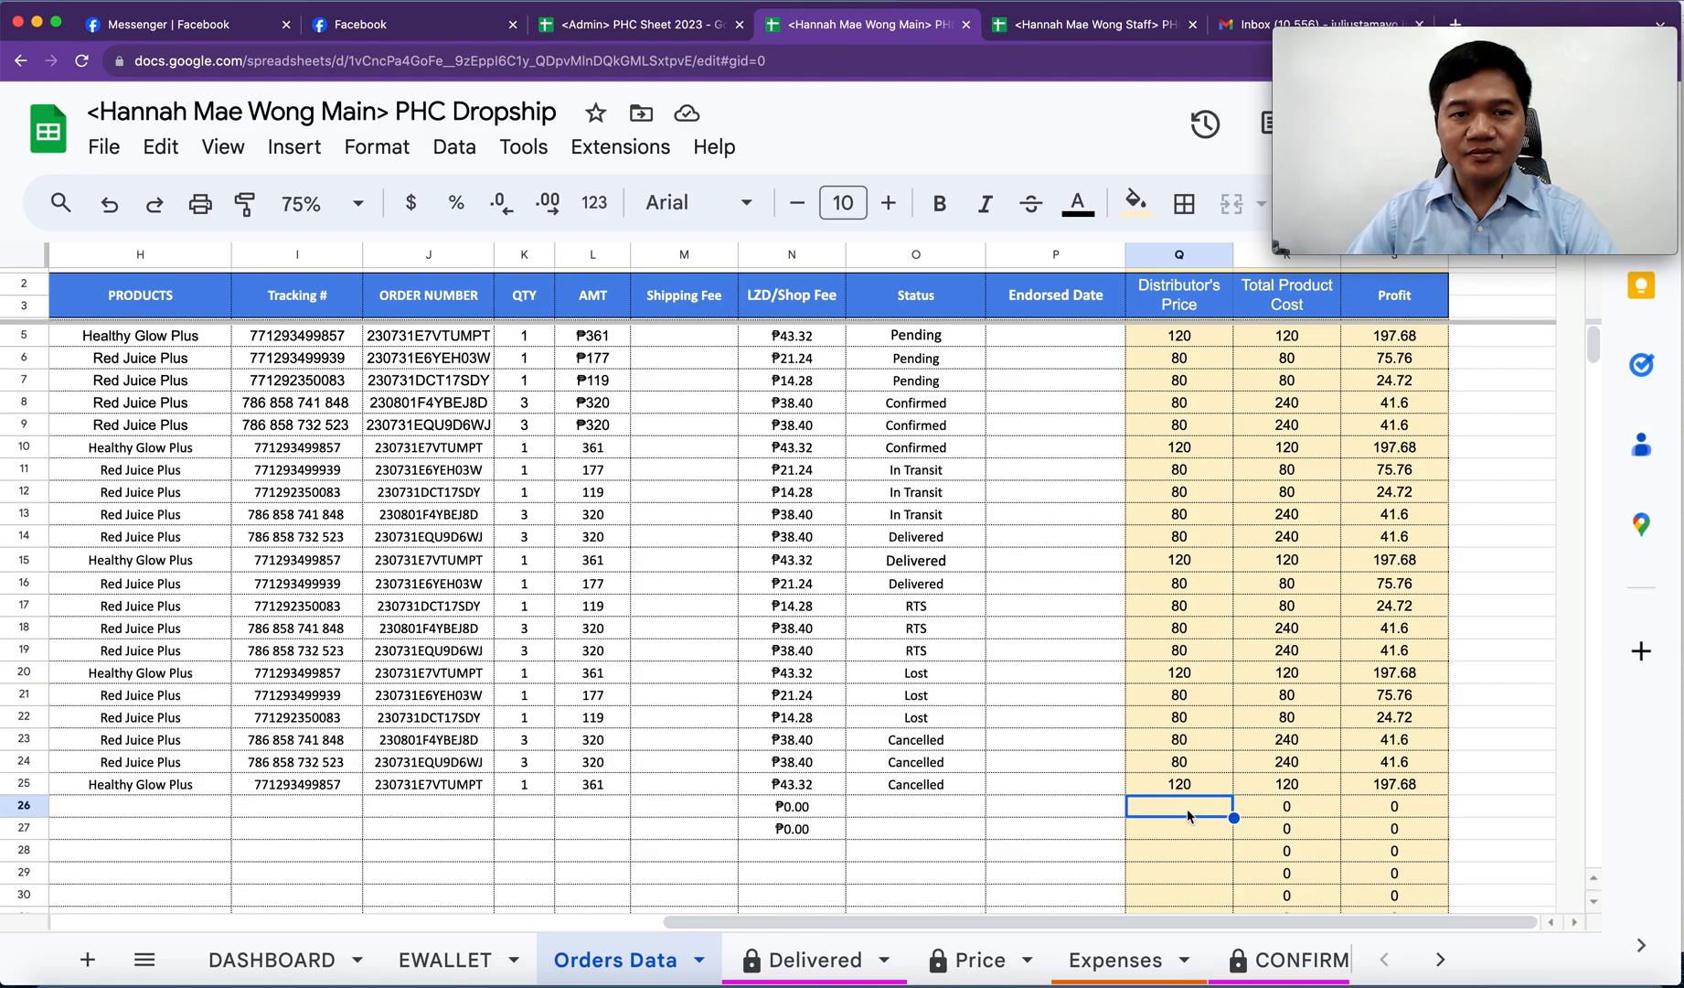
{"action": "double_click", "coordinate": [1191, 810]}
{"action": "left_click", "coordinate": [1010, 852]}
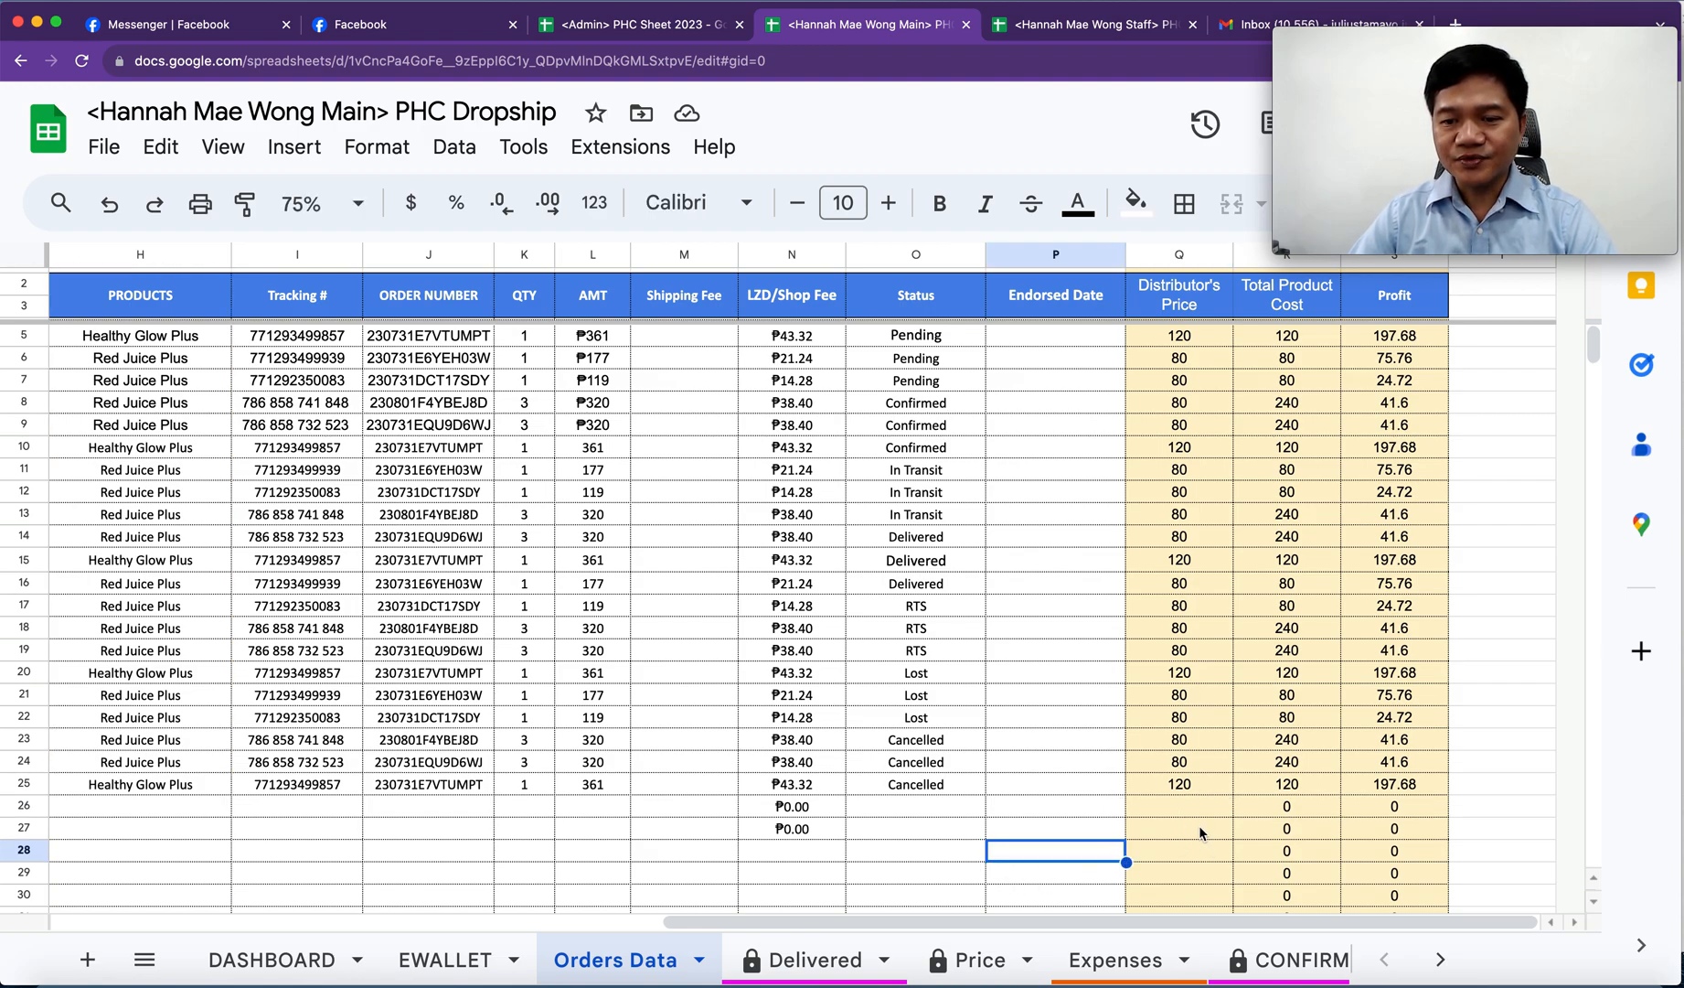
- Highlight the empty Distributor's Price cells from row 26 to row 30
{"action": "scroll", "coordinate": [1151, 822], "scroll_direction": "down", "scroll_amount": 3}
{"action": "left_click_drag", "start_coordinate": [1173, 628], "coordinate": [1165, 767]}
{"action": "left_click", "coordinate": [1047, 741]}
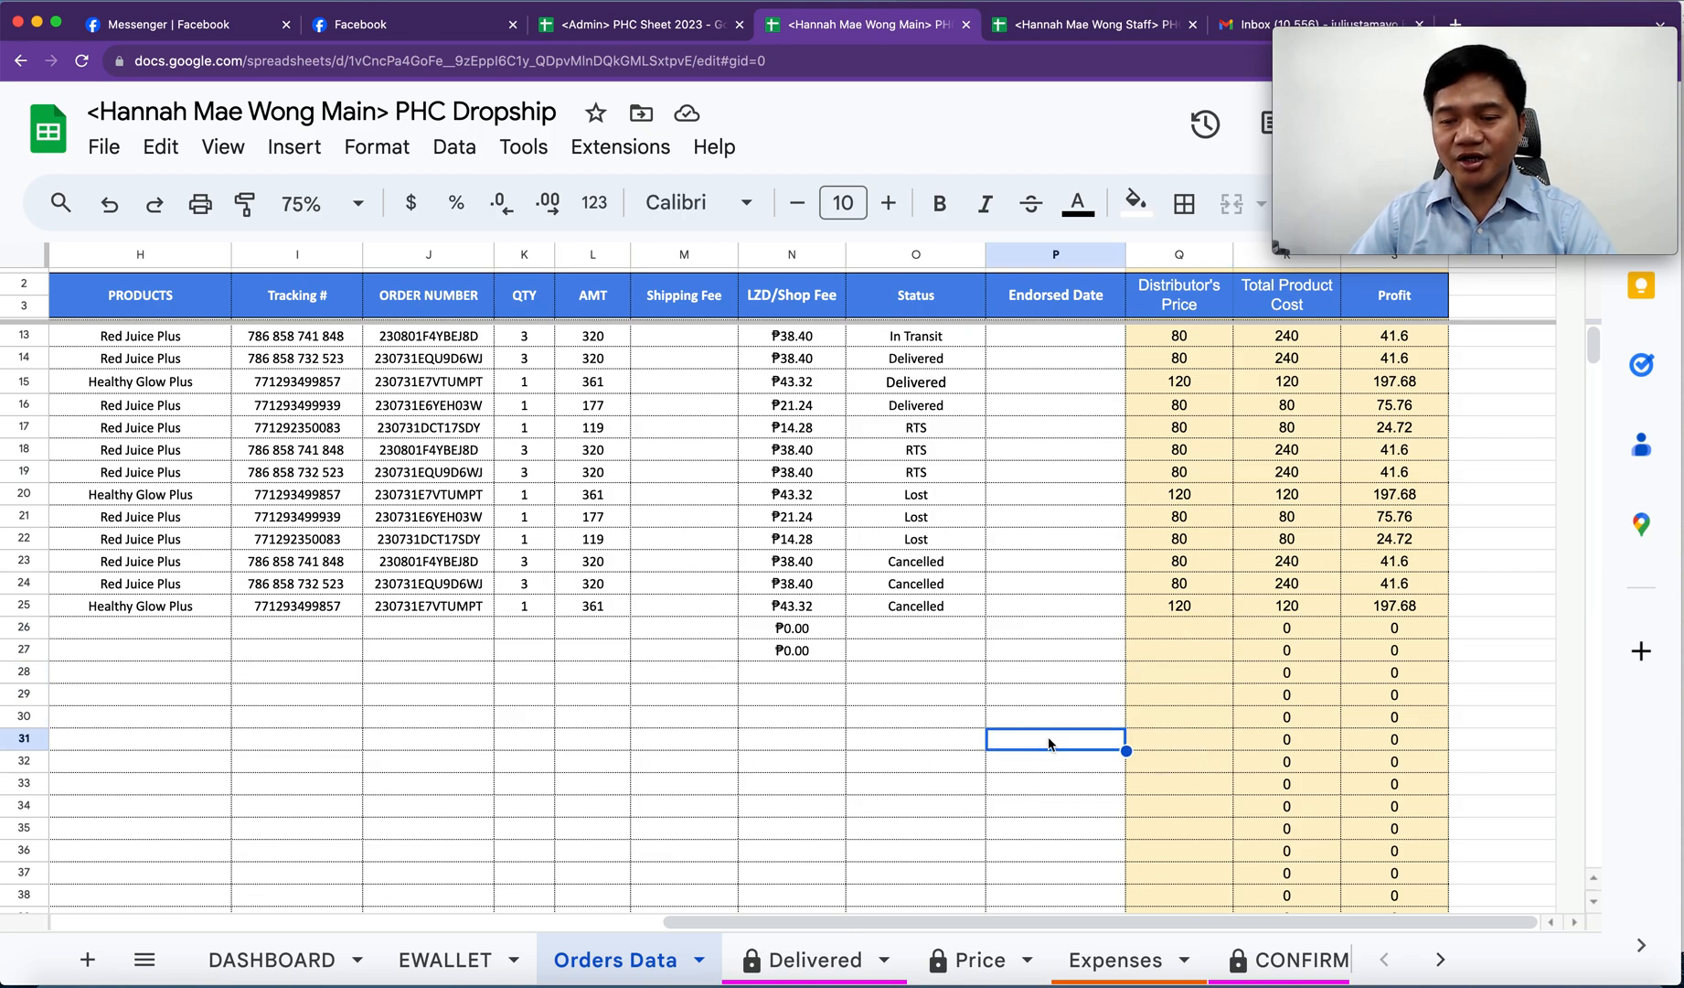
{"action": "left_click_drag", "start_coordinate": [1193, 631], "coordinate": [1188, 761]}
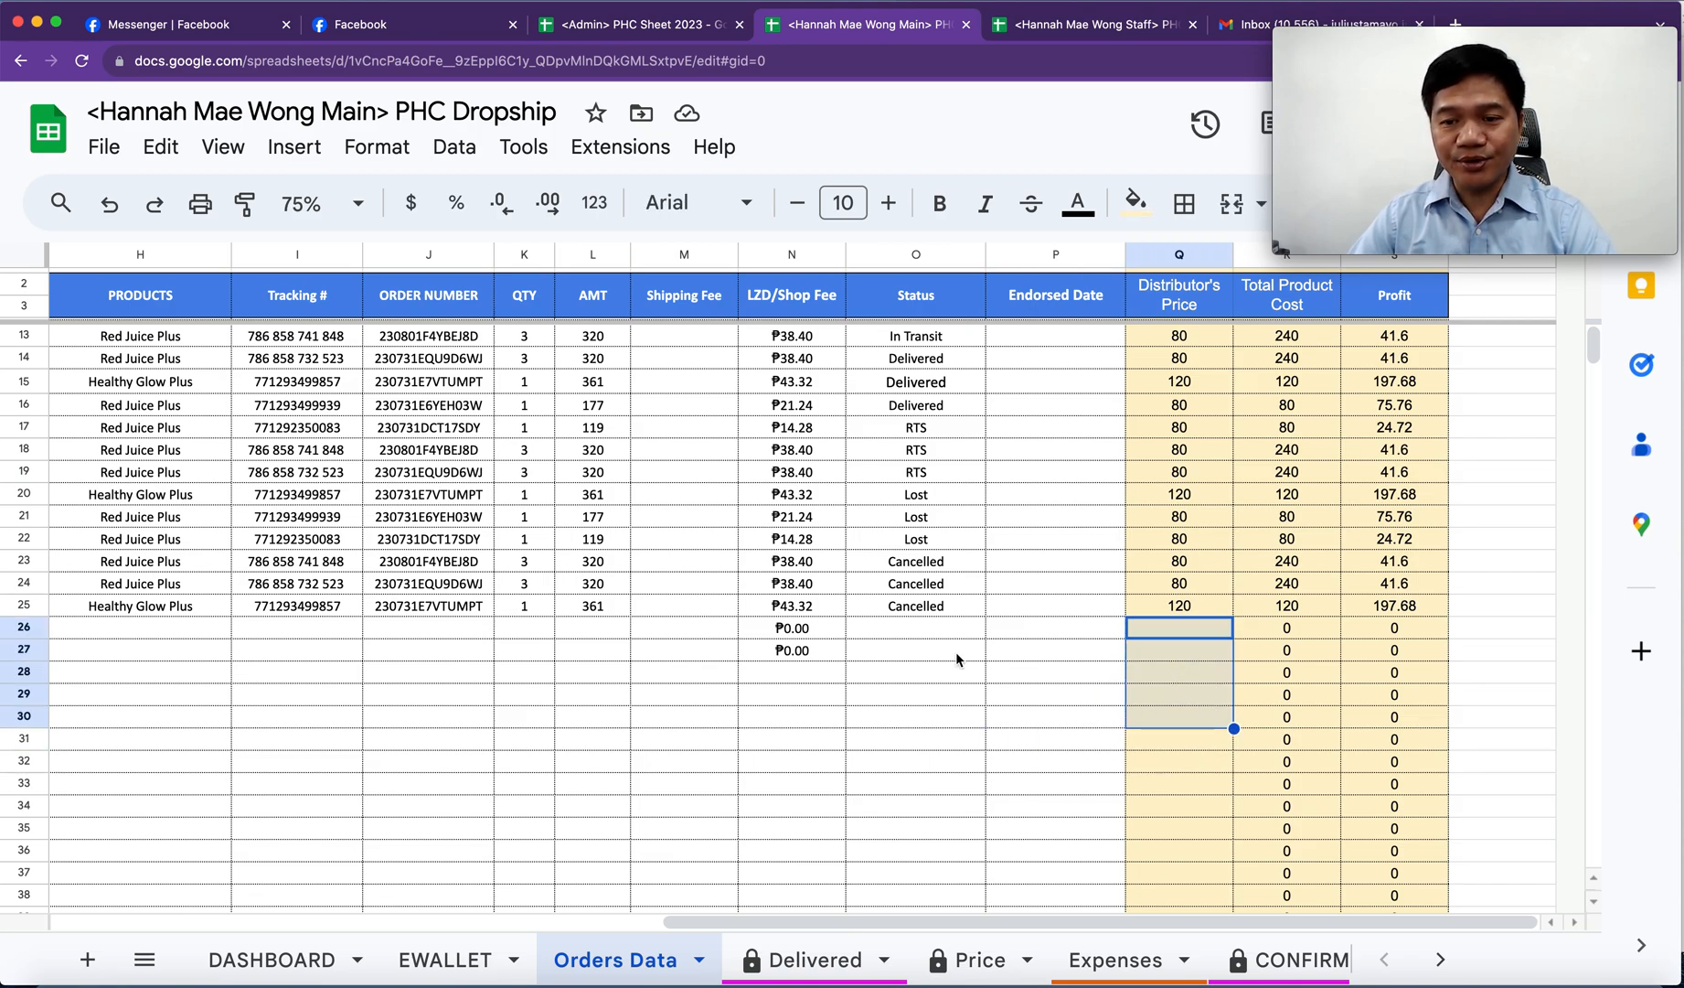
{"action": "scroll", "coordinate": [960, 658], "scroll_direction": "up", "scroll_amount": 3}
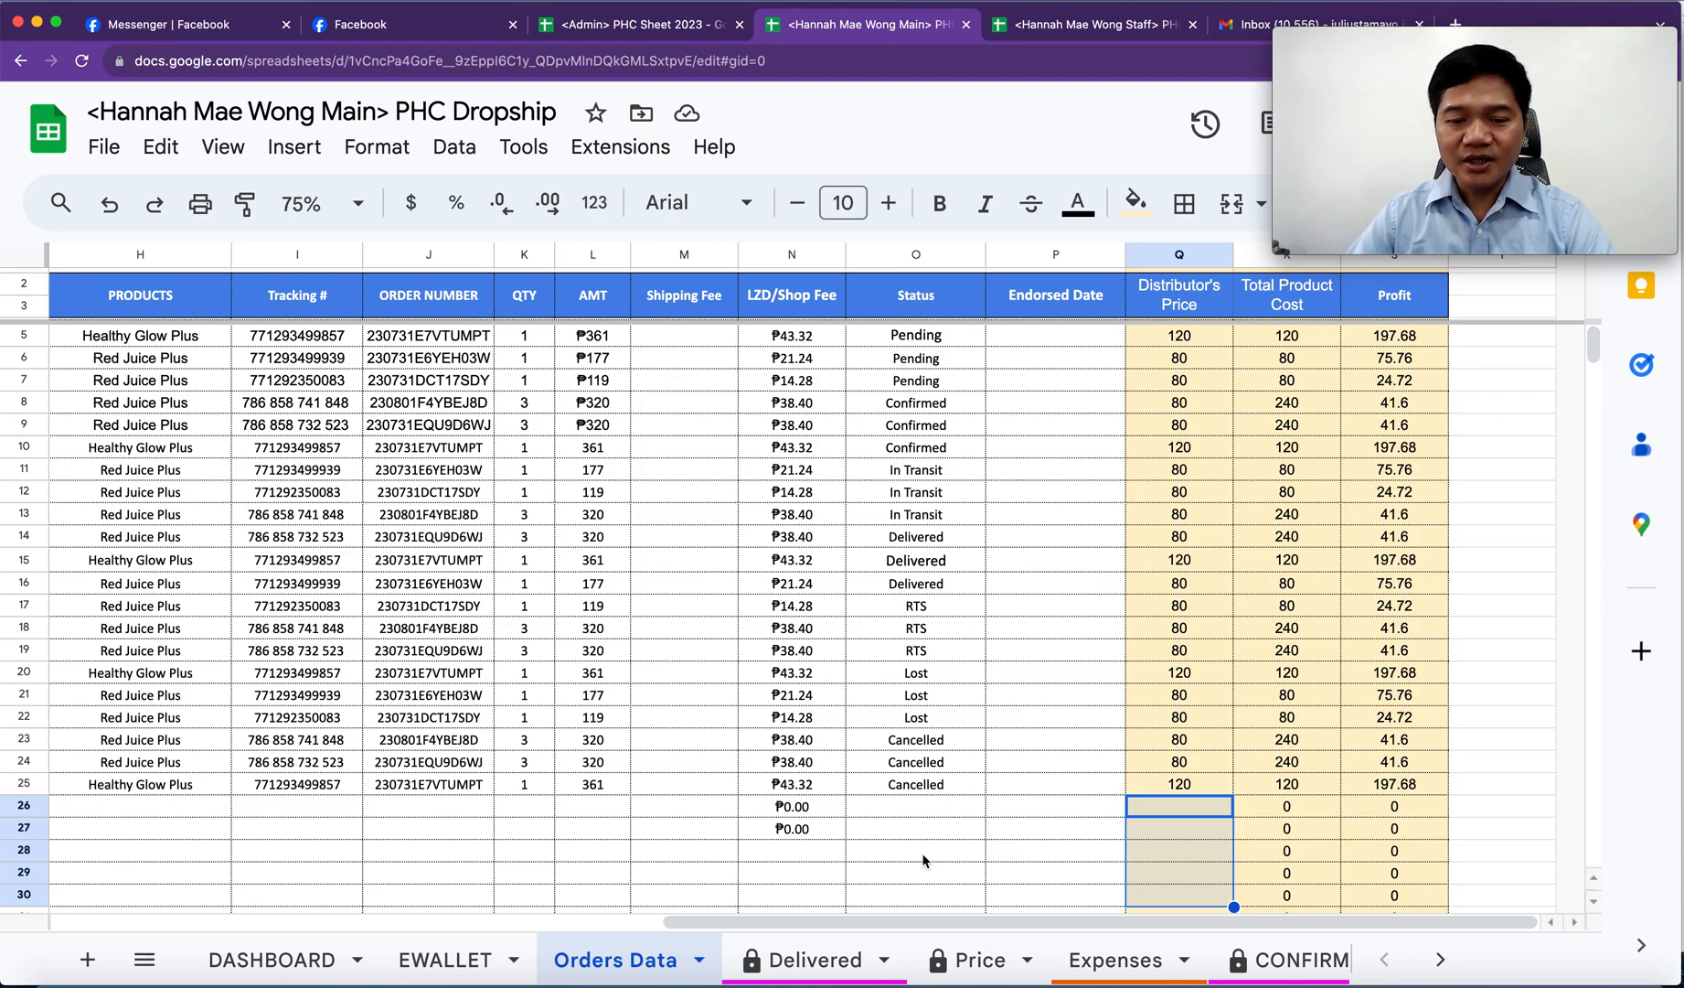
- Compare the Staff spreadsheet's Orders Data with the Main spreadsheet and view Main's DASHBOARD sheet
{"action": "left_click", "coordinate": [1066, 32]}
{"action": "left_click", "coordinate": [1086, 776]}
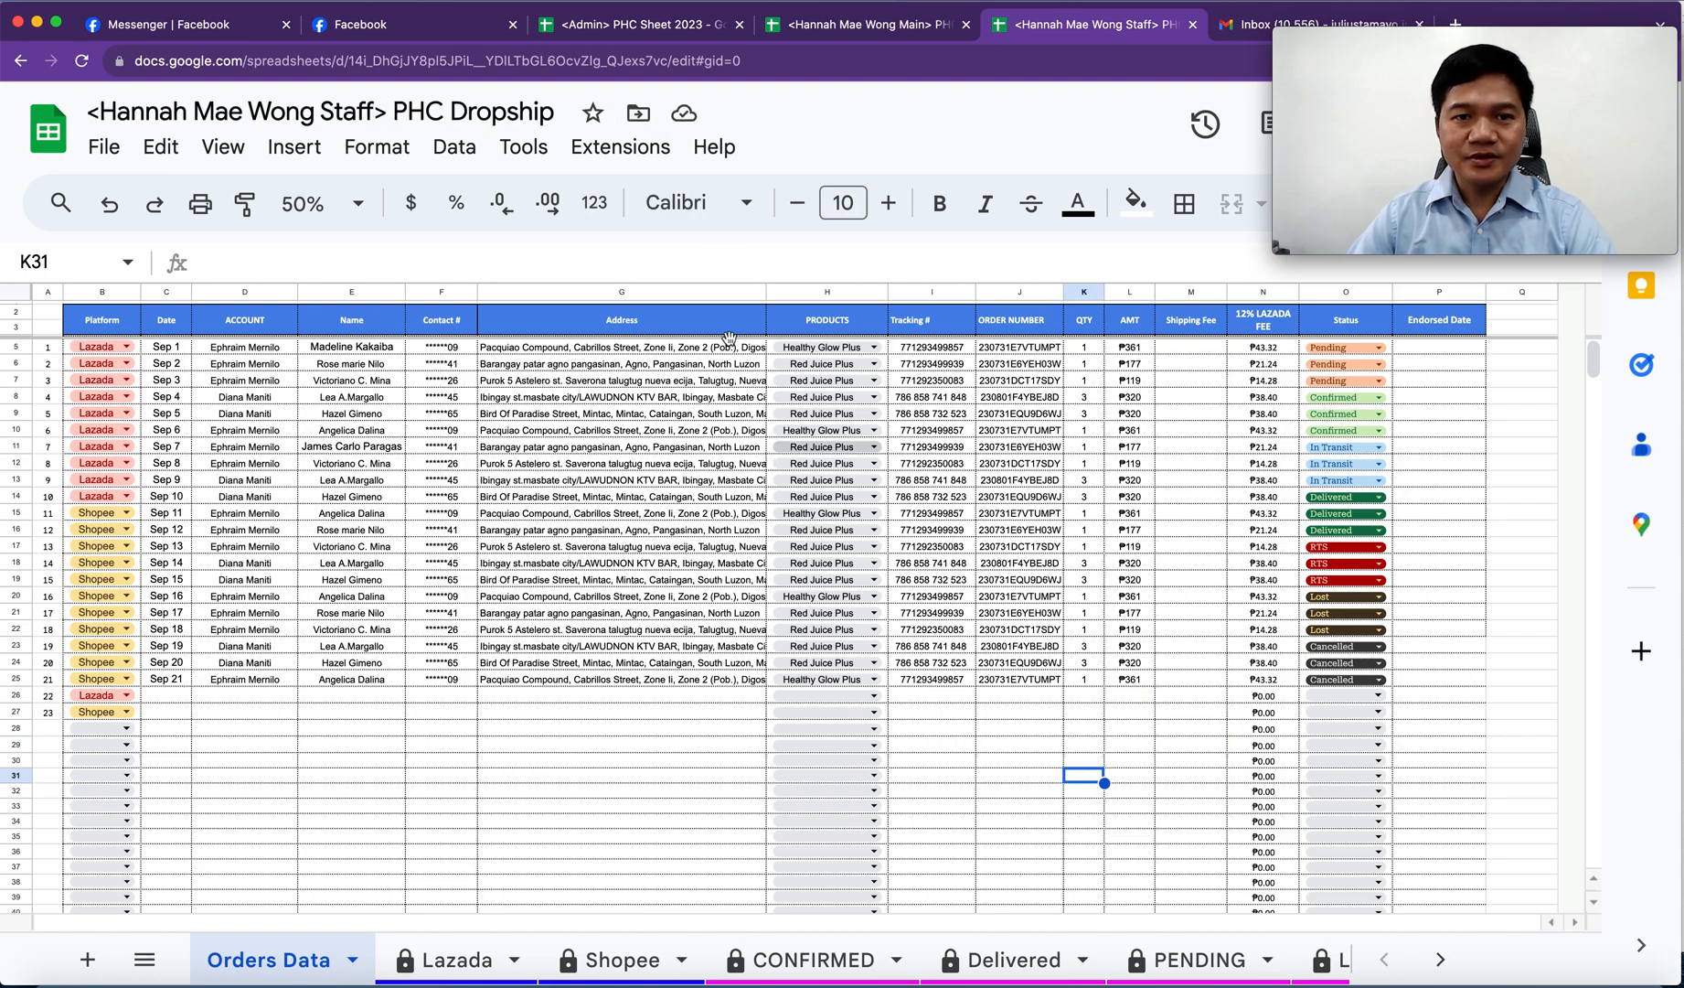
{"action": "left_click", "coordinate": [850, 25]}
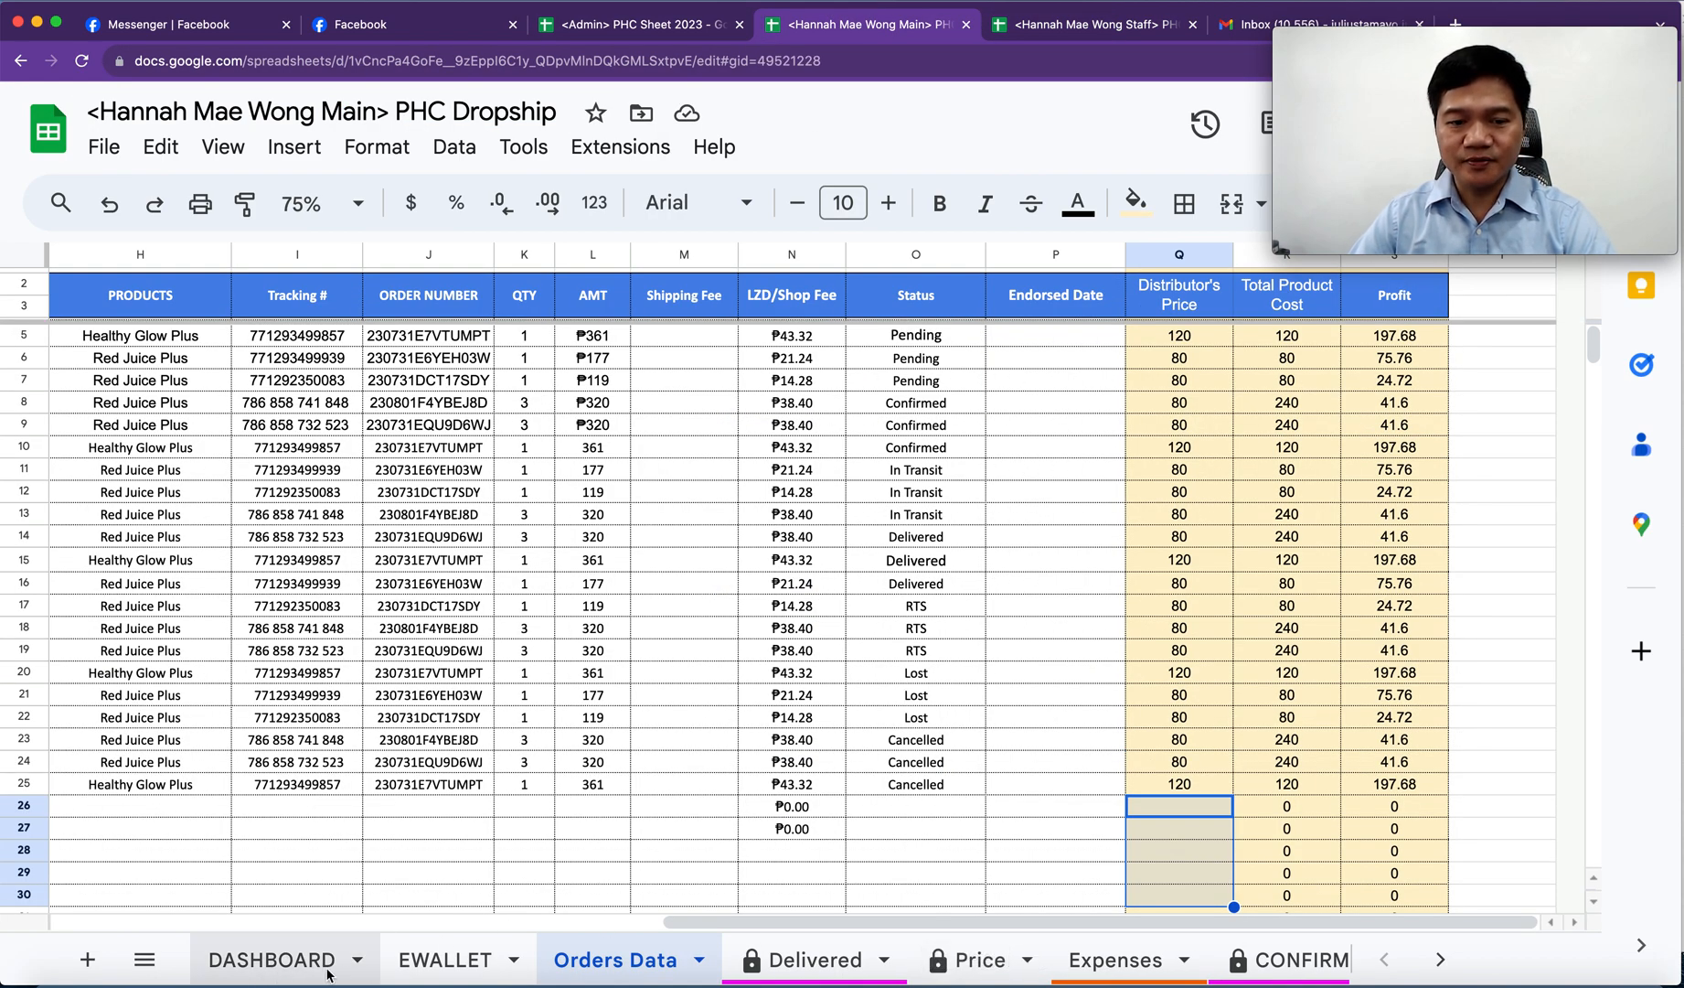
{"action": "left_click", "coordinate": [311, 959]}
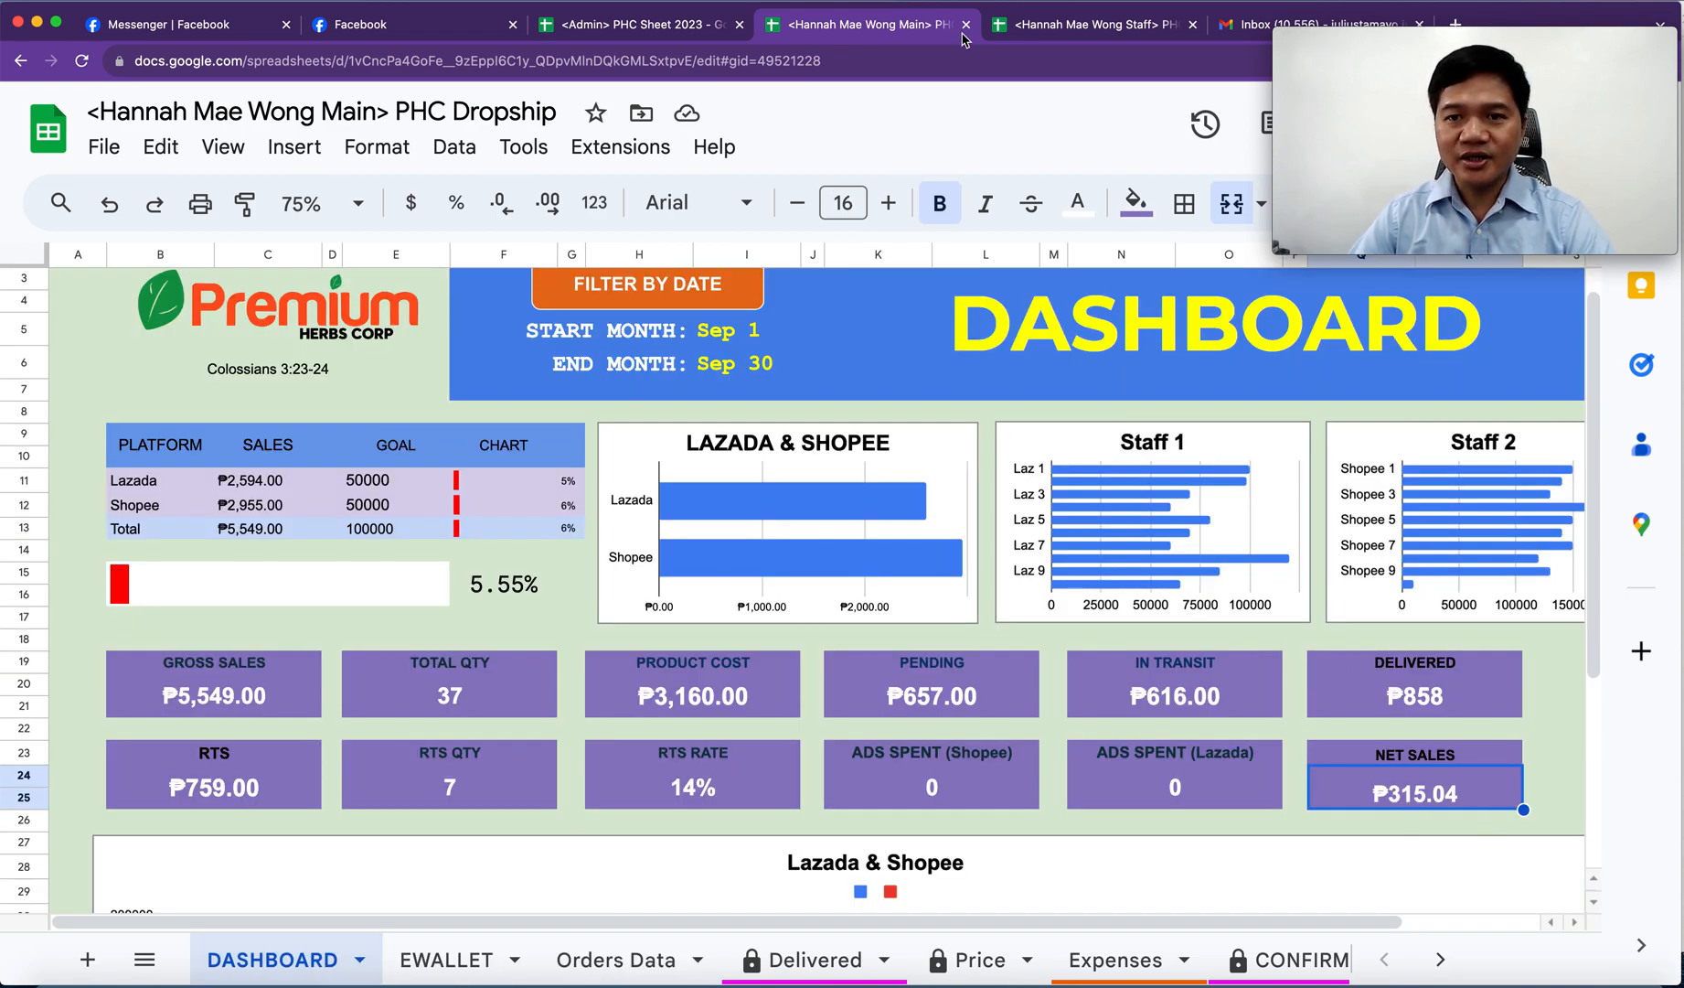
- Switch to the Staff spreadsheet and highlight the three Pending orders in rows 5 to 7, from ACCOUNT through Status
{"action": "left_click", "coordinate": [1049, 25]}
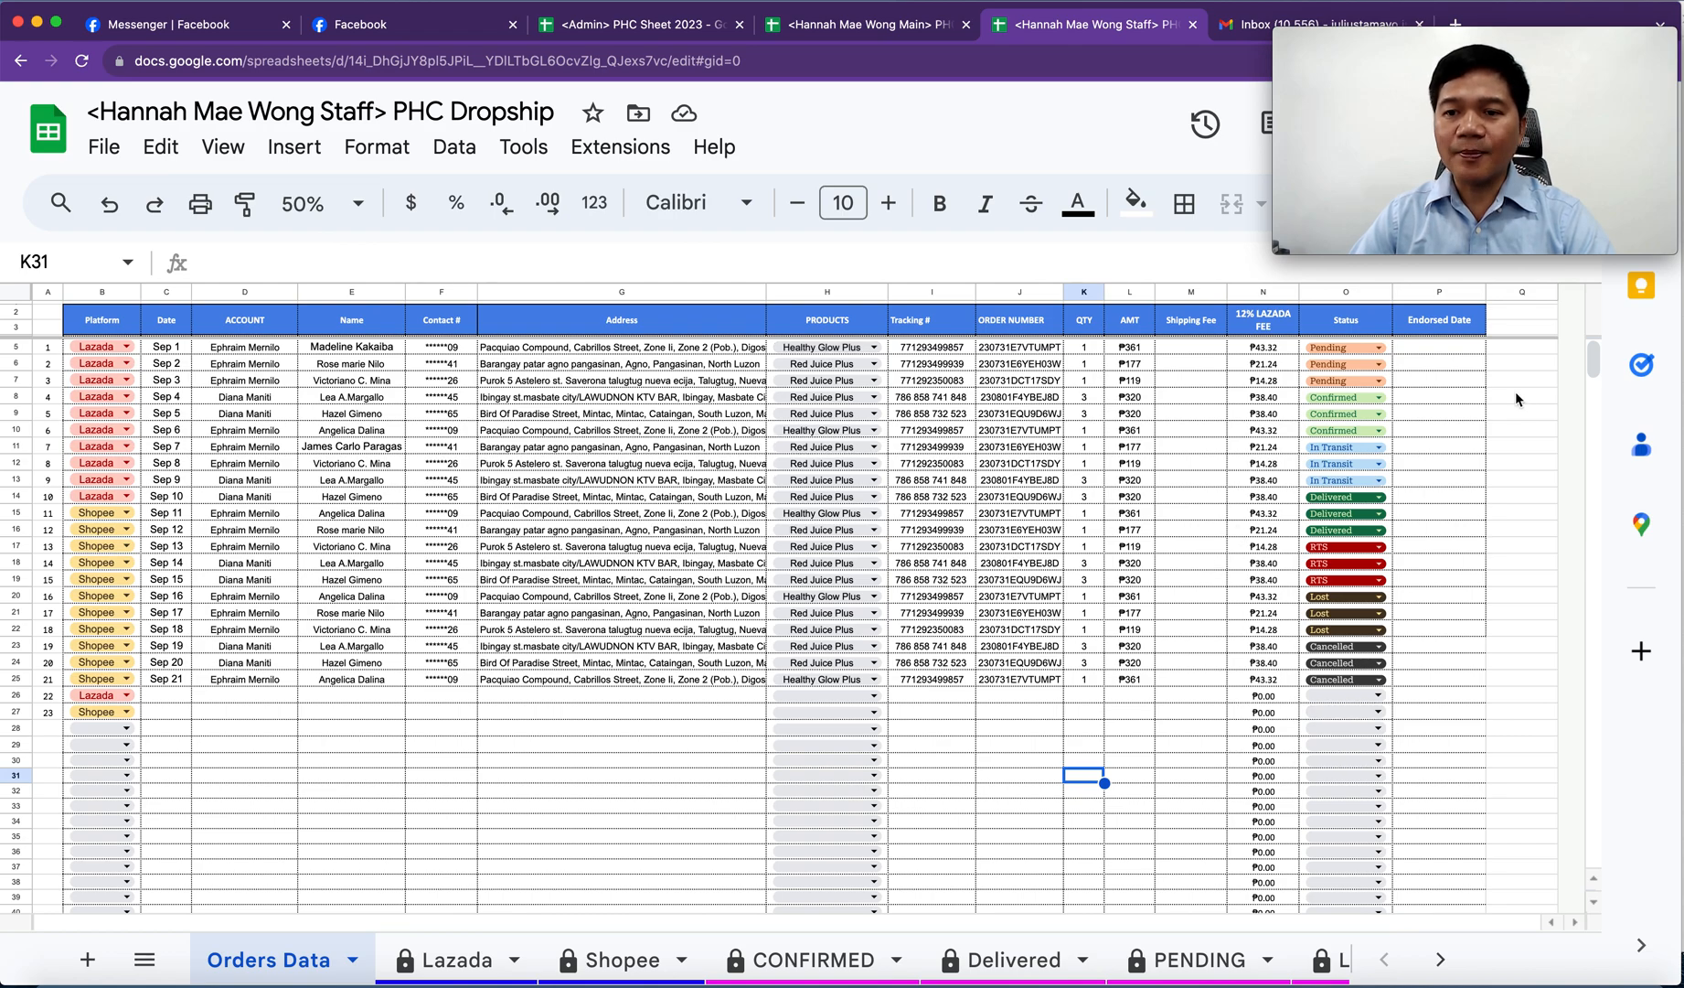
{"action": "left_click_drag", "start_coordinate": [235, 352], "coordinate": [1301, 392]}
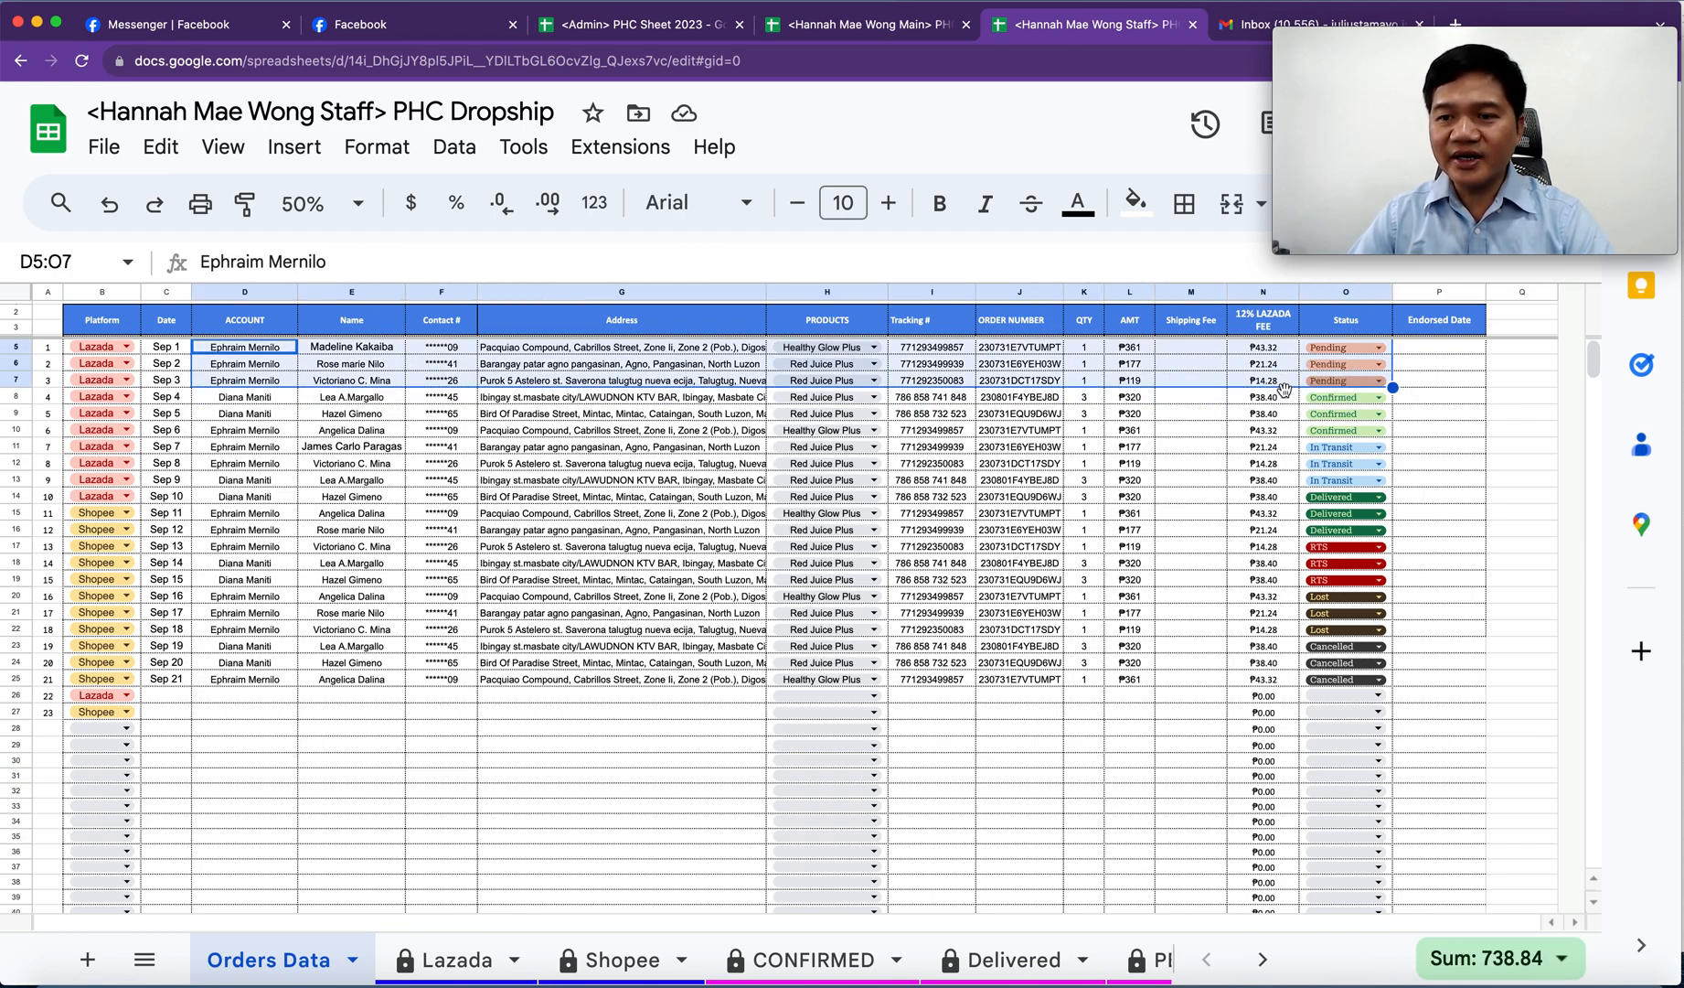
{"action": "left_click", "coordinate": [1481, 431]}
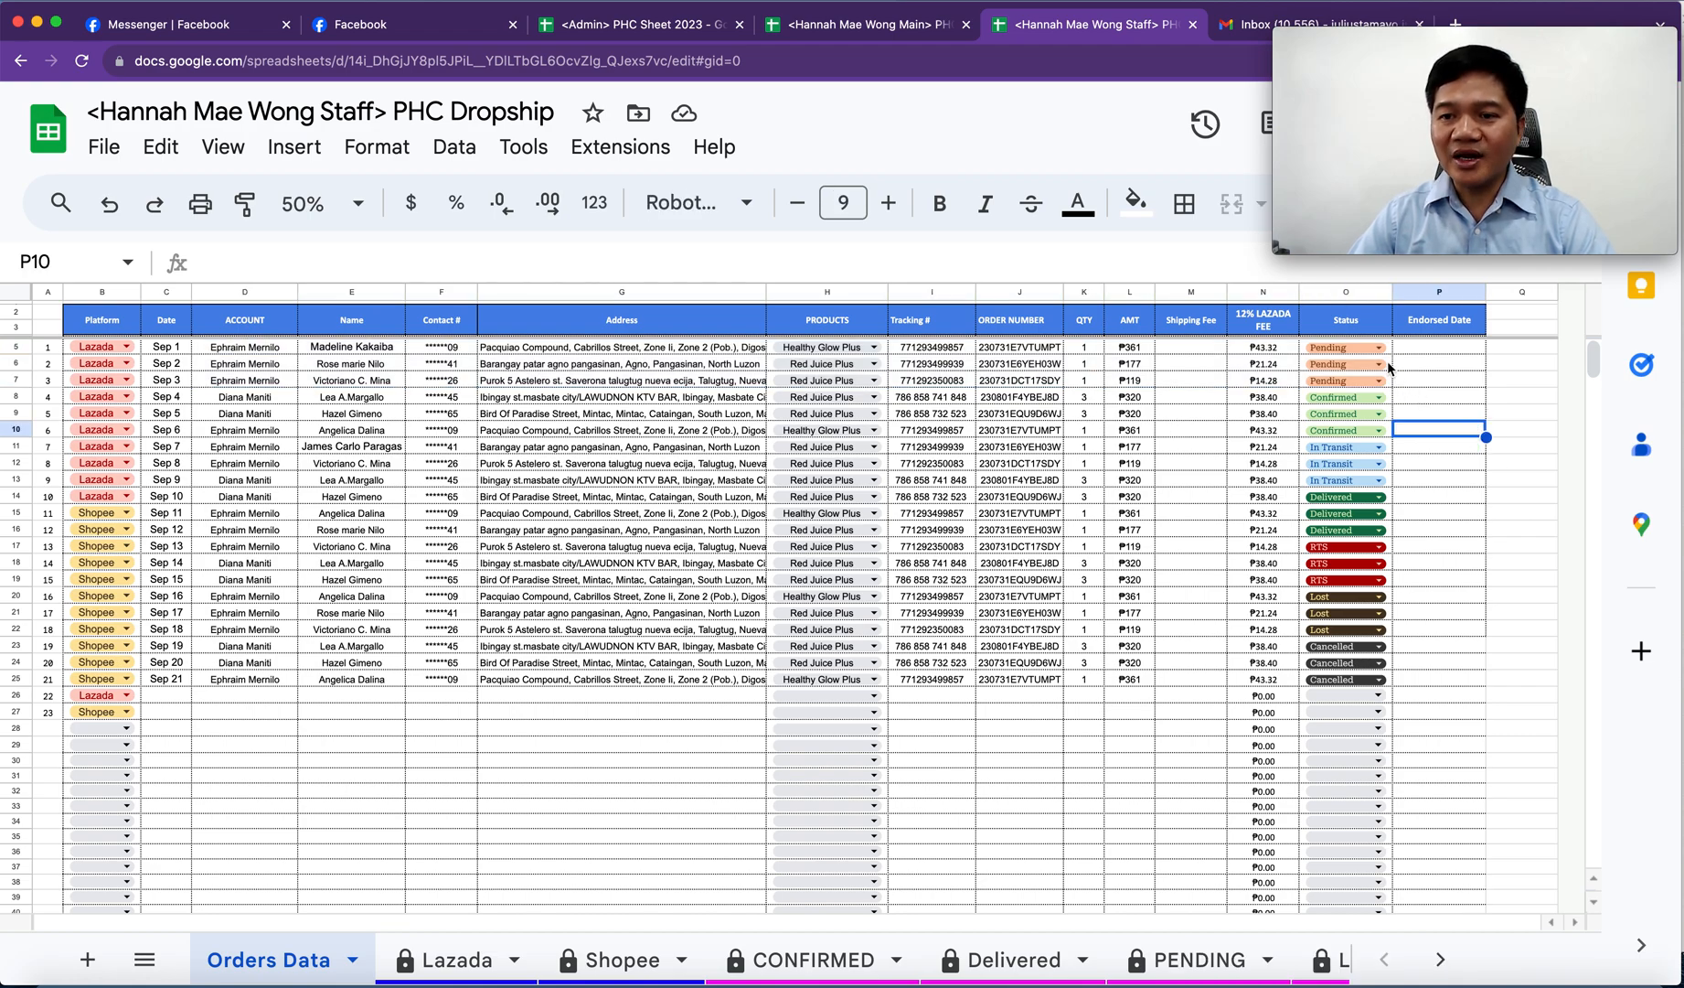
- Set the Status of the orders in rows 5 to 7 to Delivered and view the Main spreadsheet's DASHBOARD
{"action": "left_click", "coordinate": [1379, 348]}
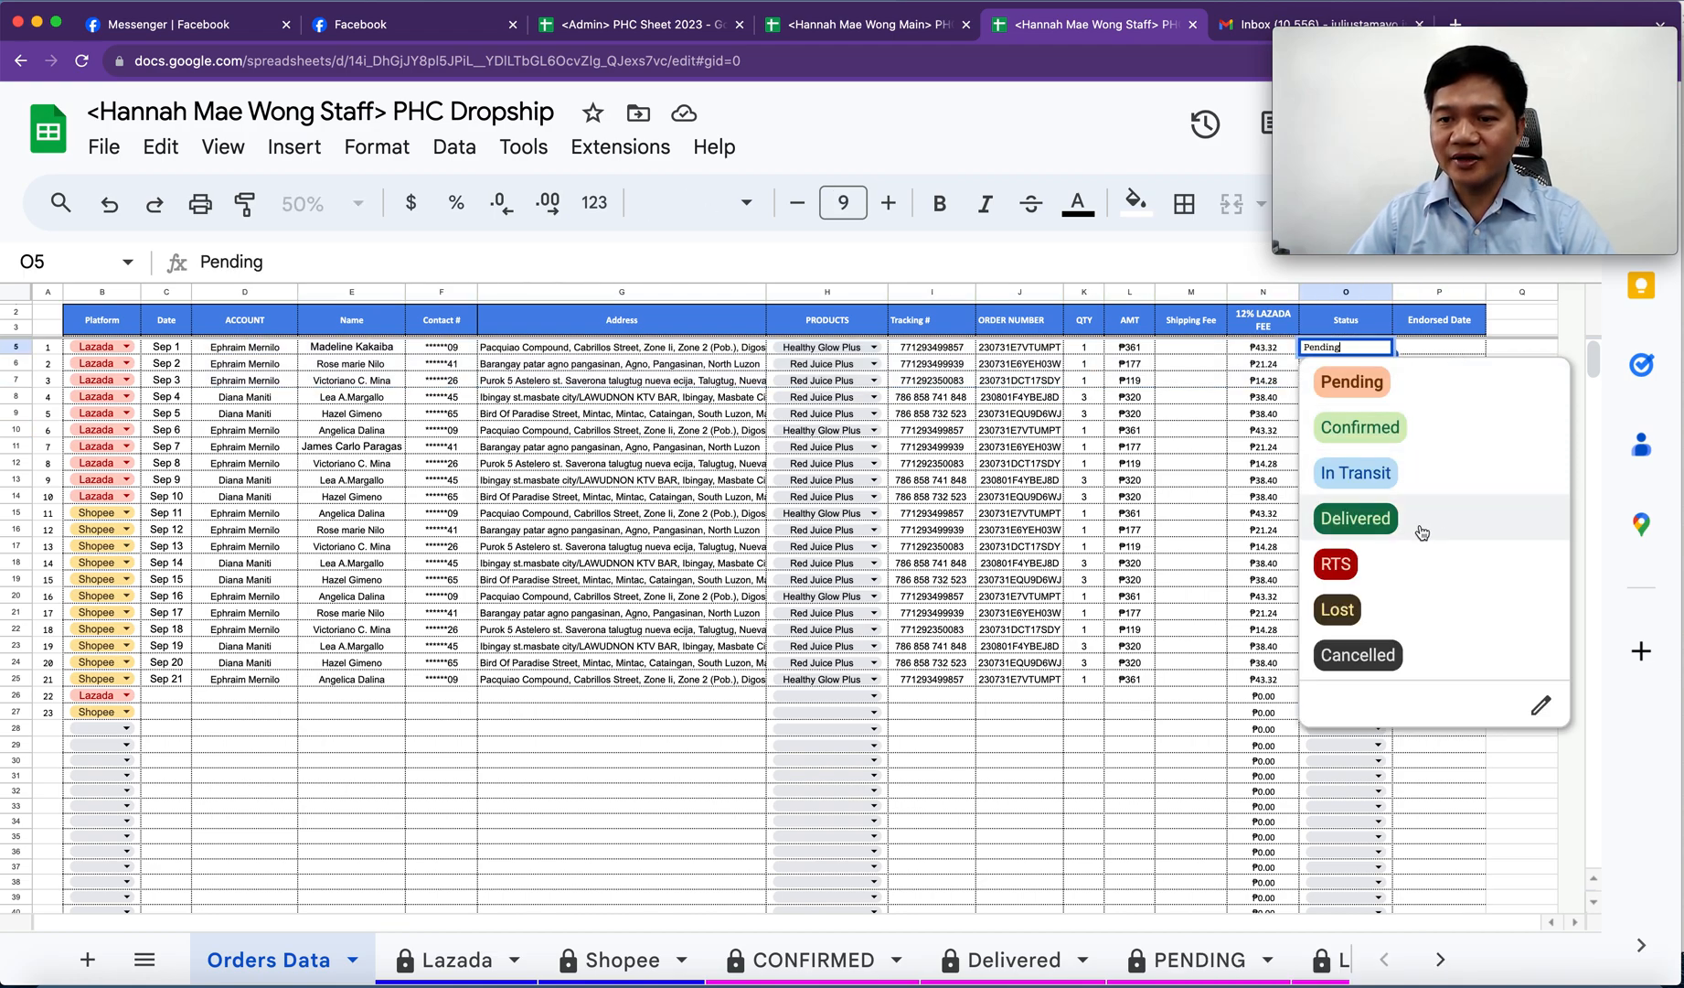
{"action": "left_click", "coordinate": [1413, 519]}
{"action": "left_click", "coordinate": [1381, 365]}
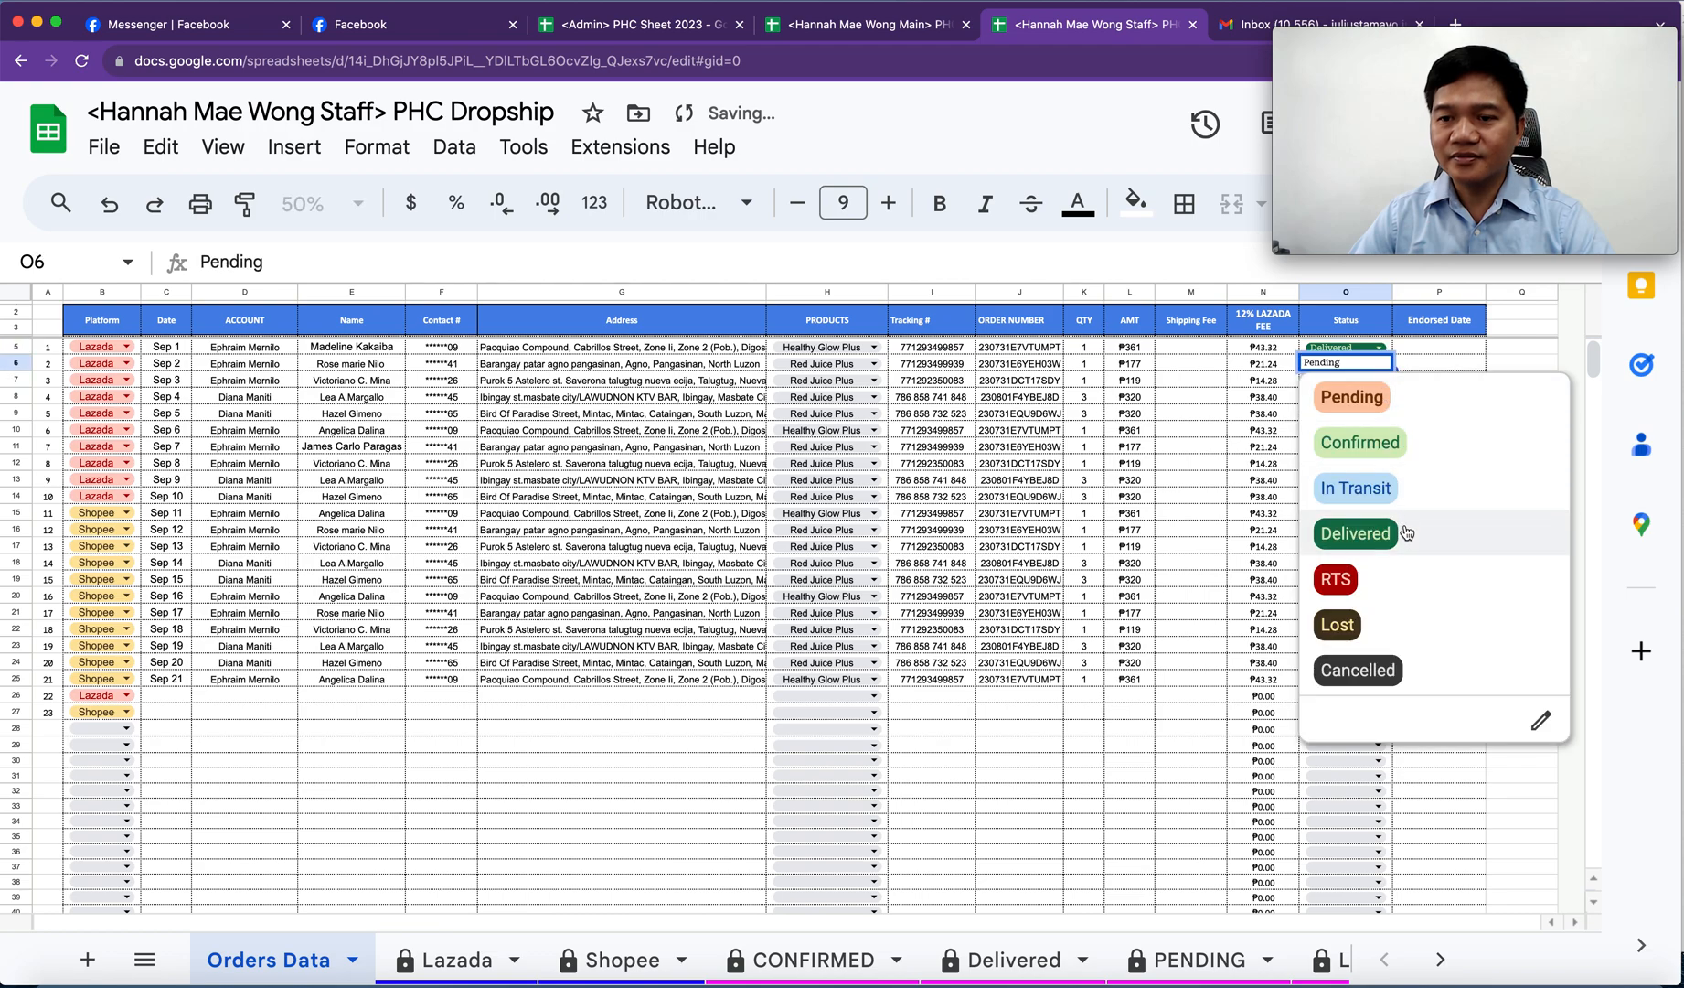
{"action": "left_click", "coordinate": [1406, 533]}
{"action": "left_click", "coordinate": [1379, 380]}
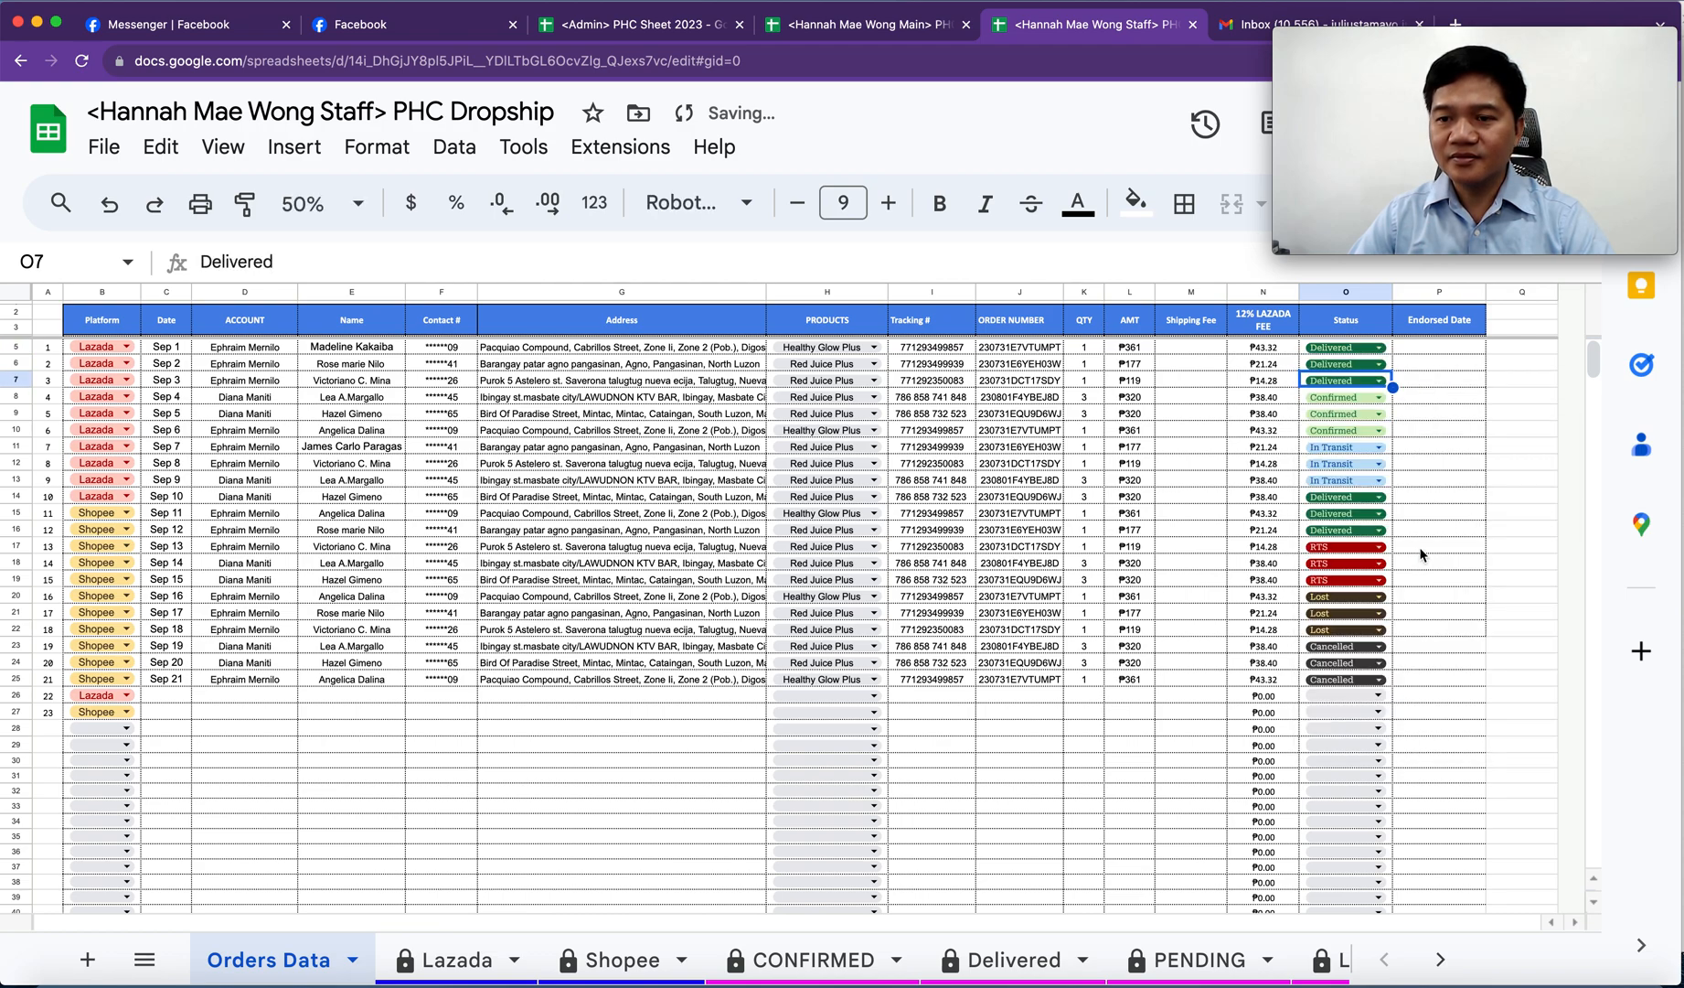
{"action": "left_click", "coordinate": [1456, 435]}
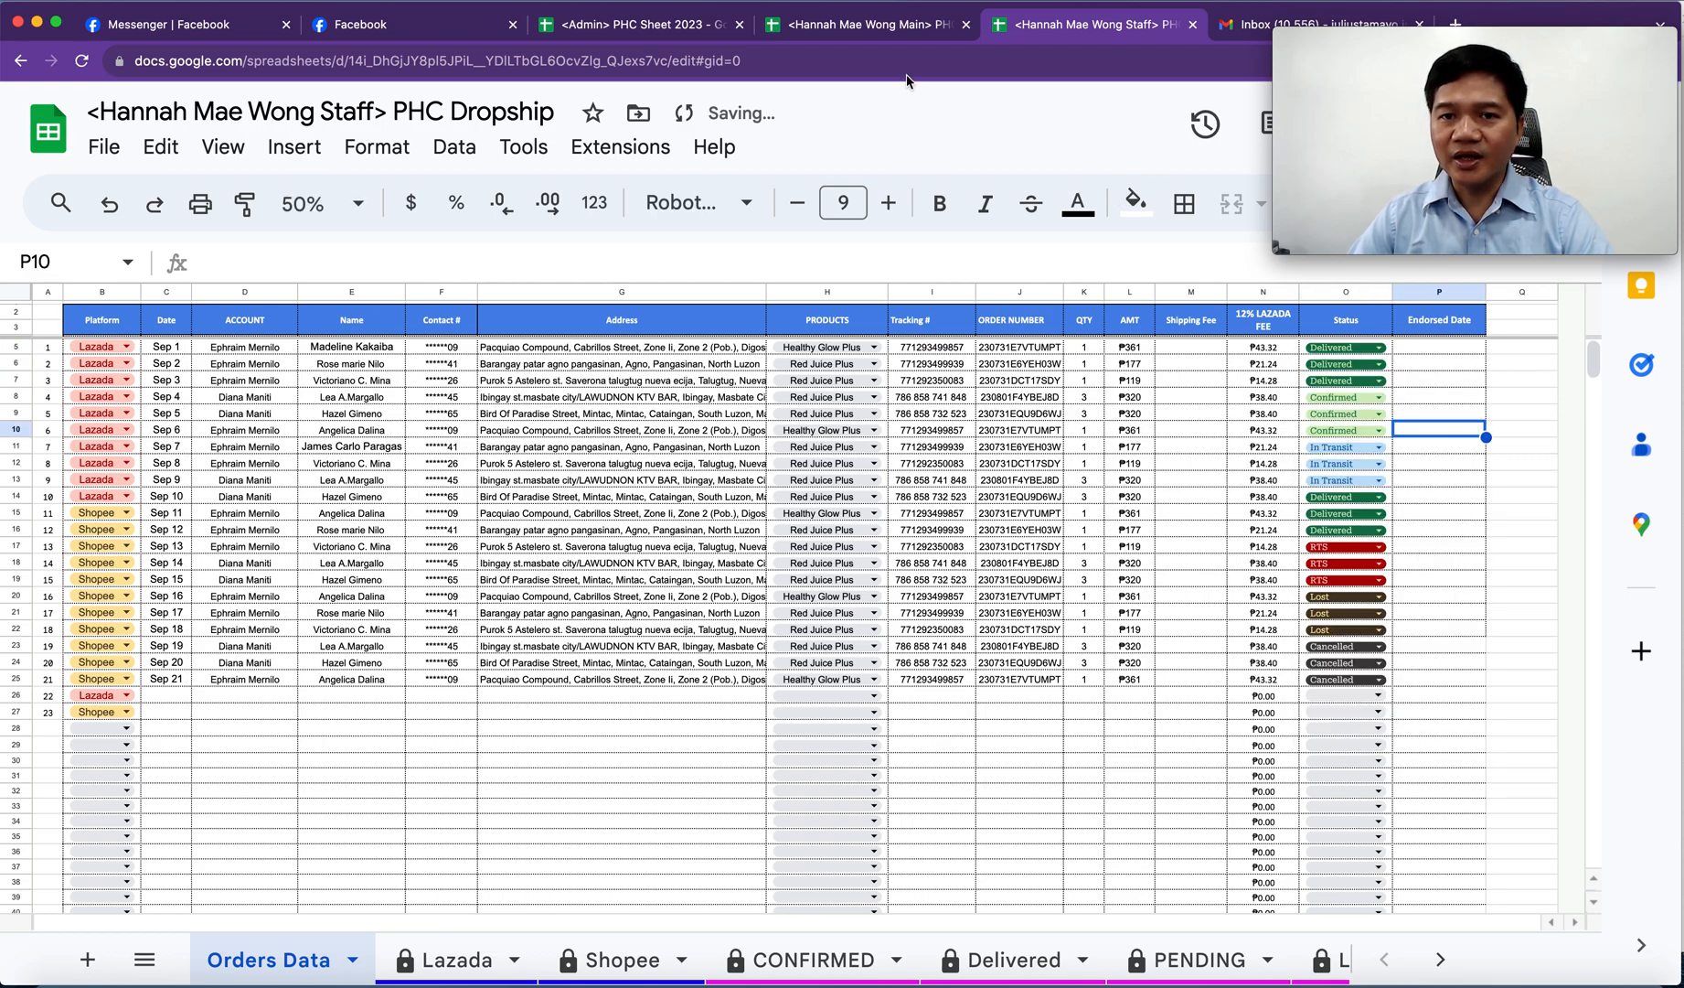
{"action": "left_click", "coordinate": [851, 25]}
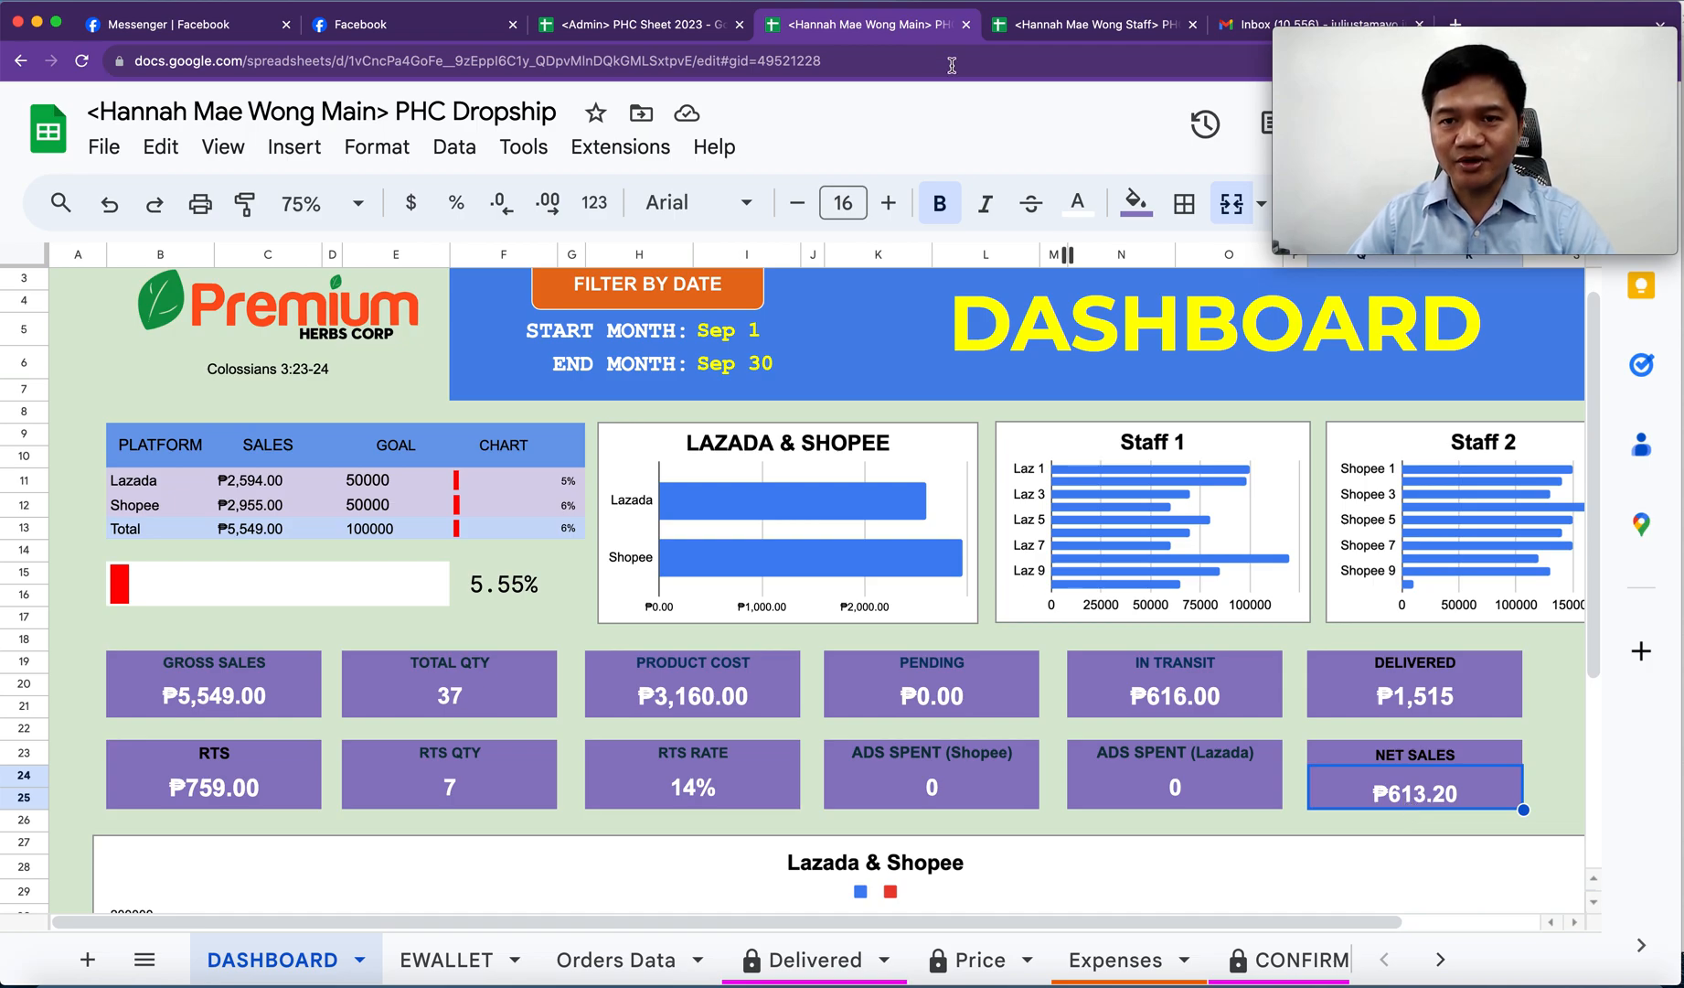
- In the Staff spreadsheet, set the Status of the orders in rows 8 to 10 to Delivered, and recheck Main's DASHBOARD
{"action": "left_click", "coordinate": [1093, 25]}
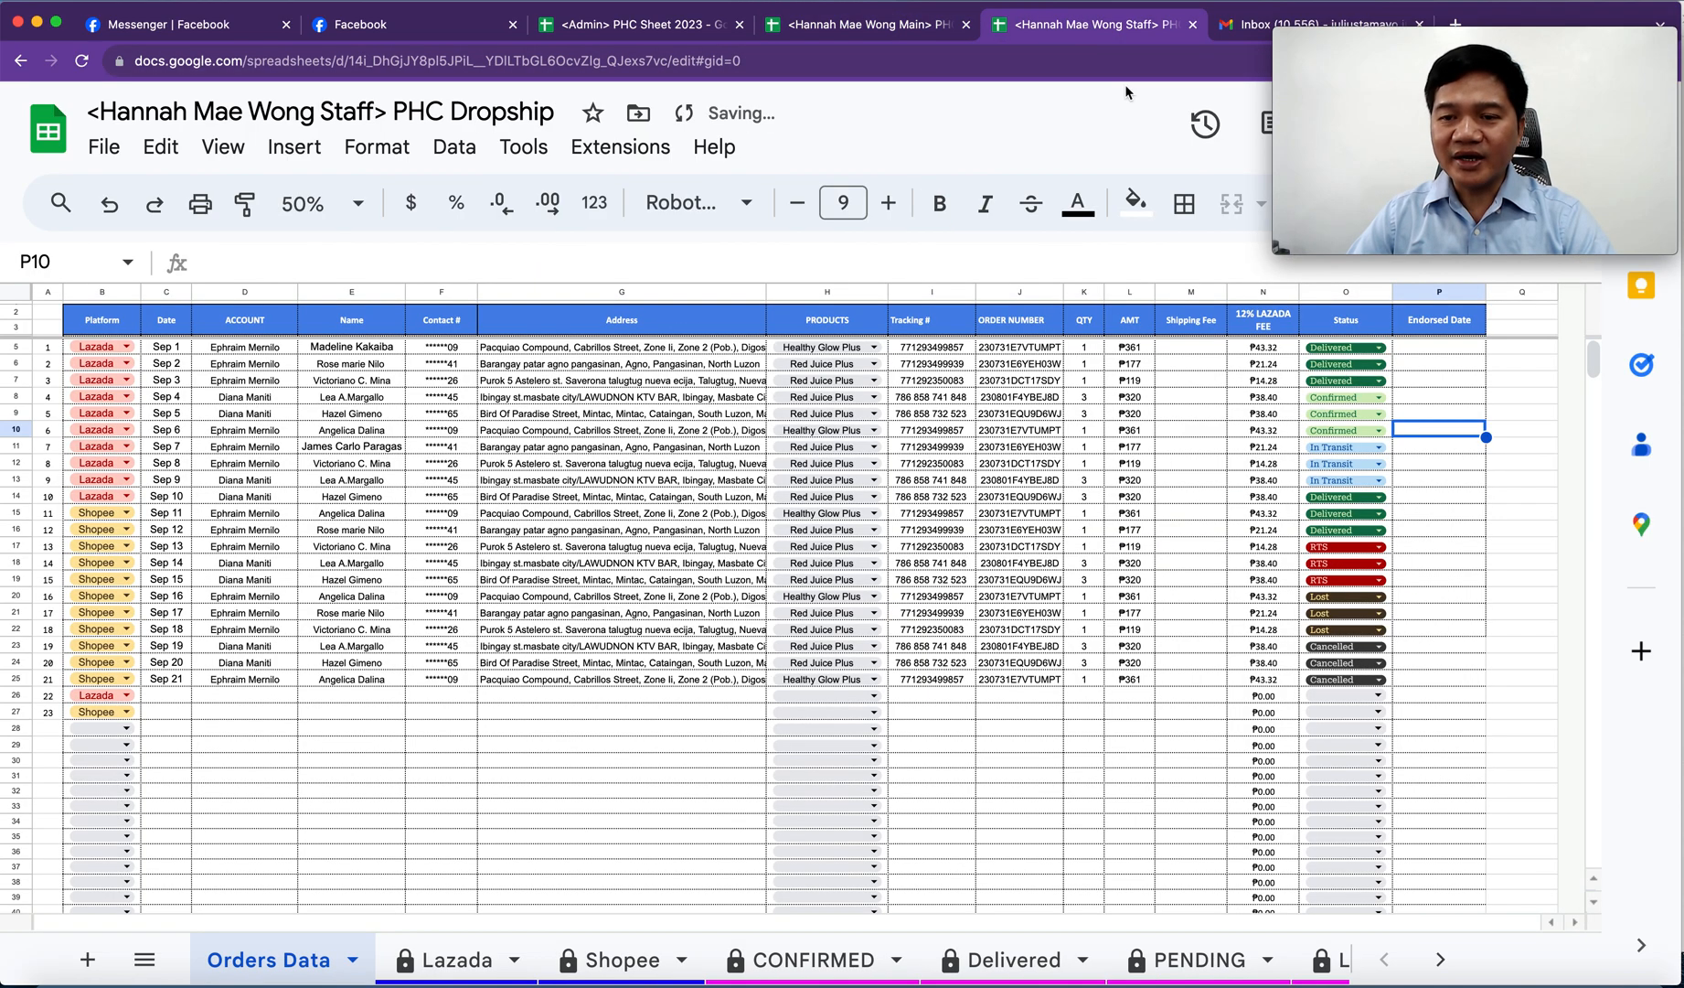
{"action": "left_click", "coordinate": [1379, 397]}
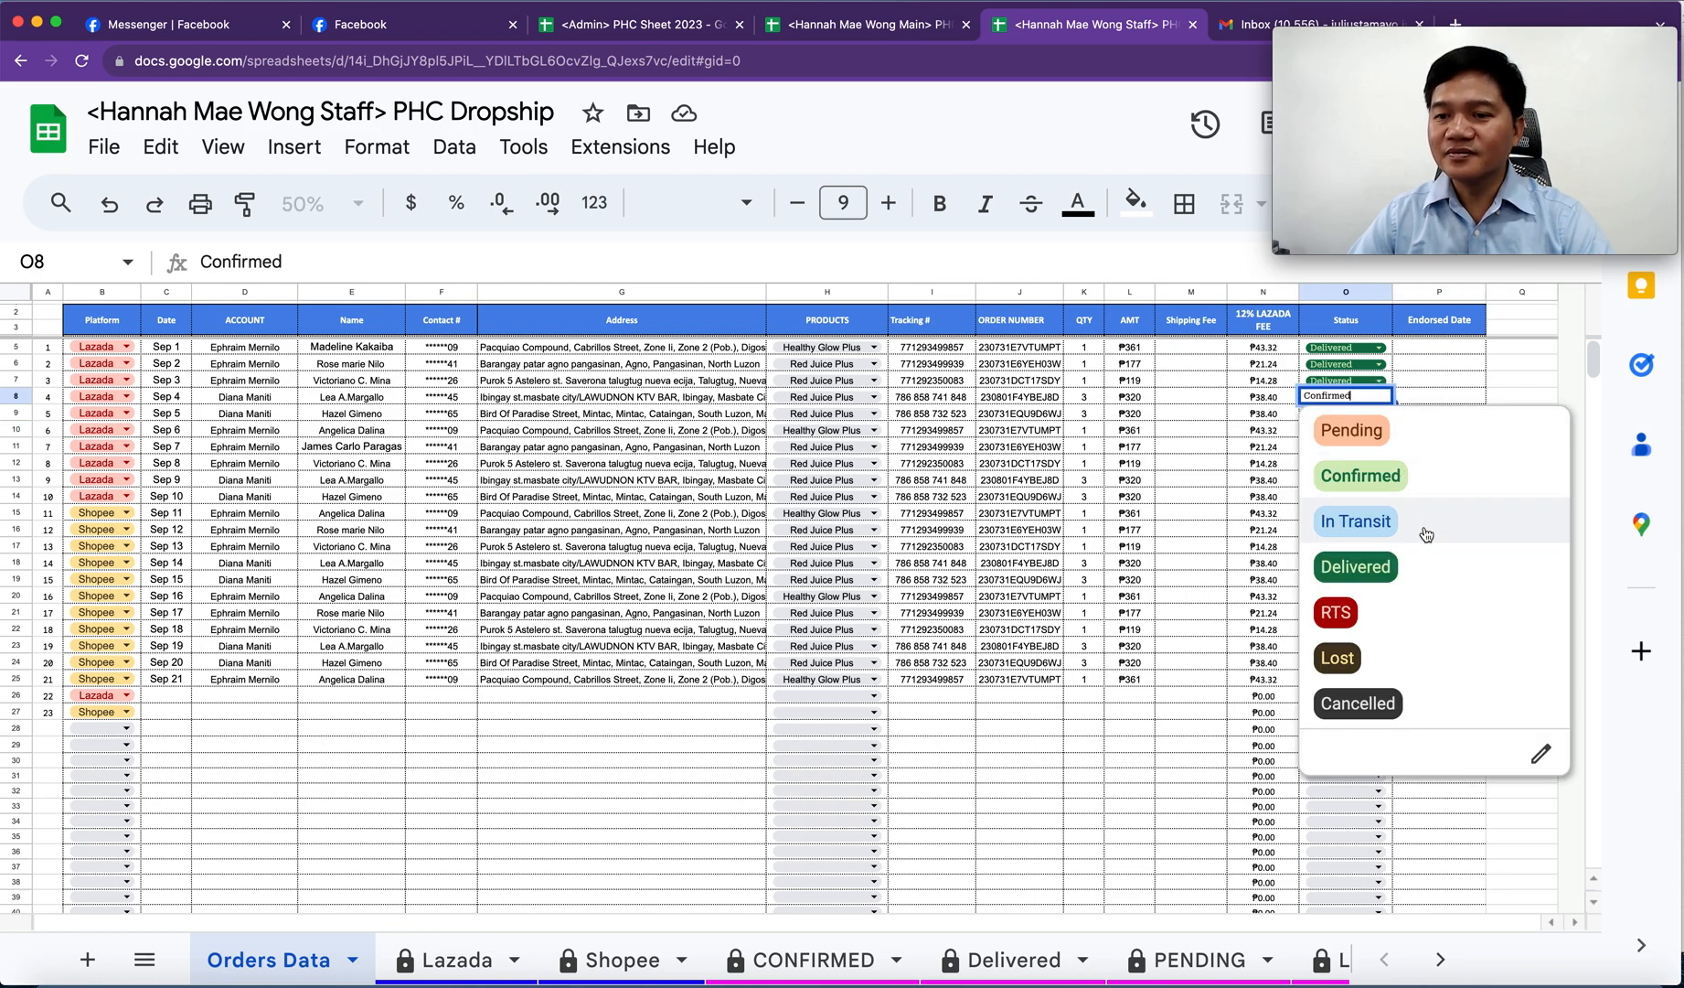
{"action": "left_click", "coordinate": [1408, 581]}
{"action": "left_click", "coordinate": [1383, 416]}
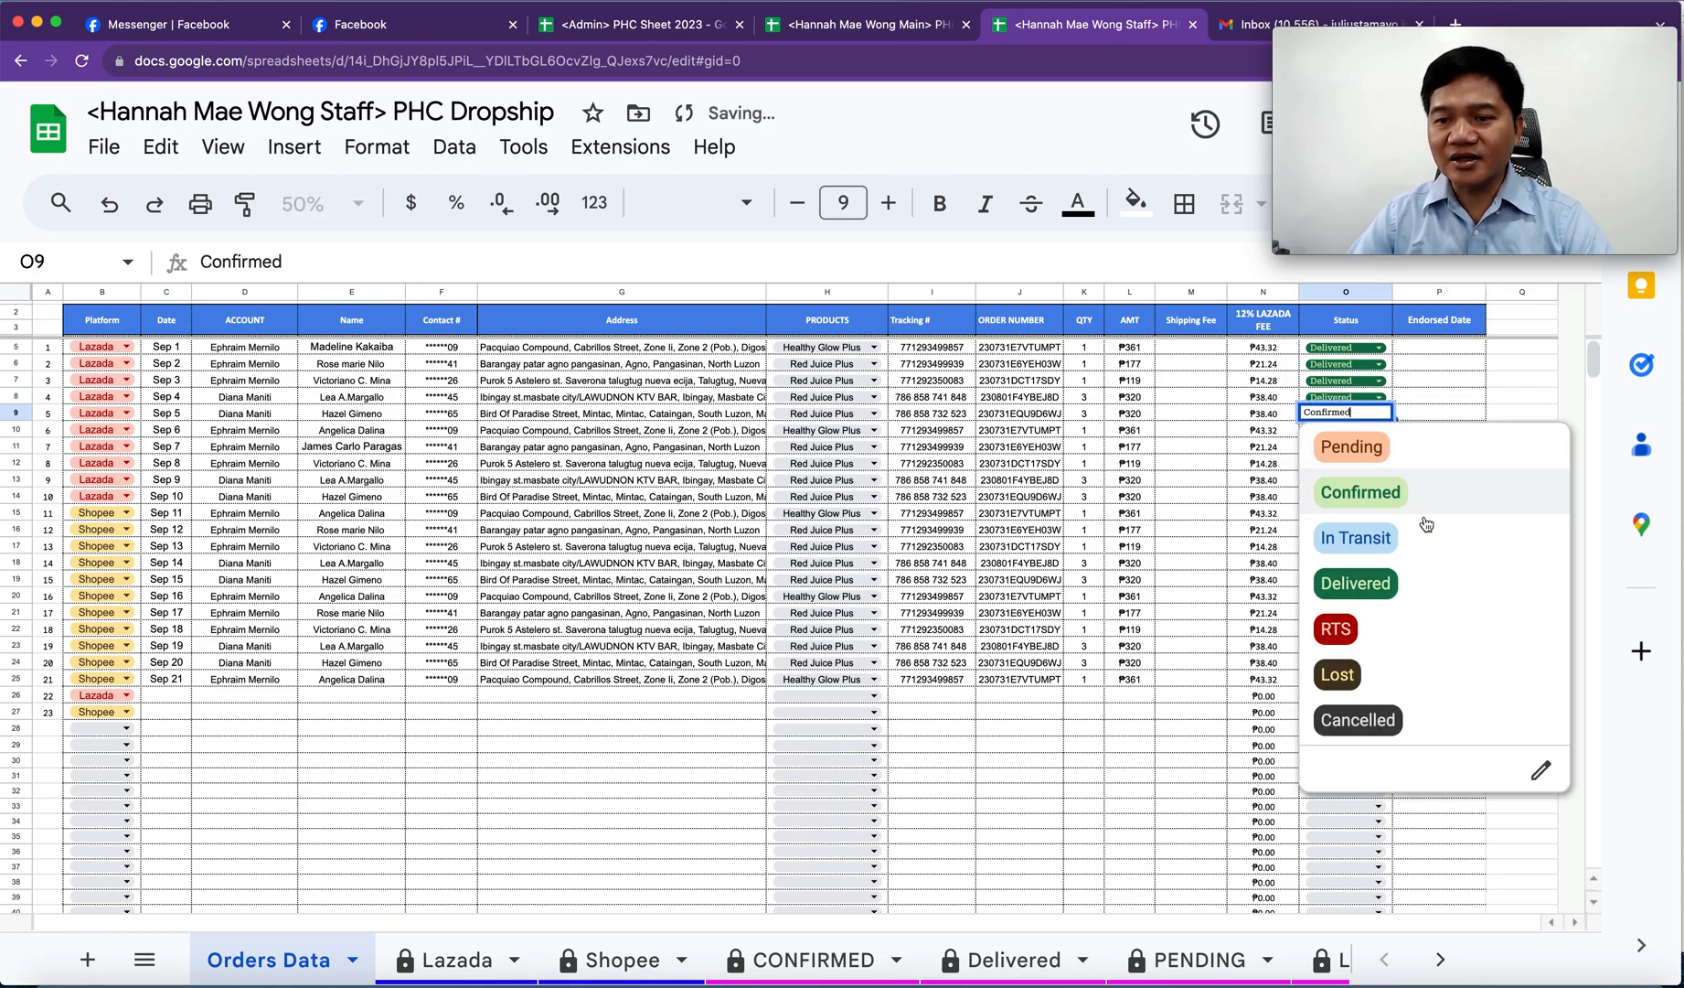
{"action": "left_click", "coordinate": [1427, 590]}
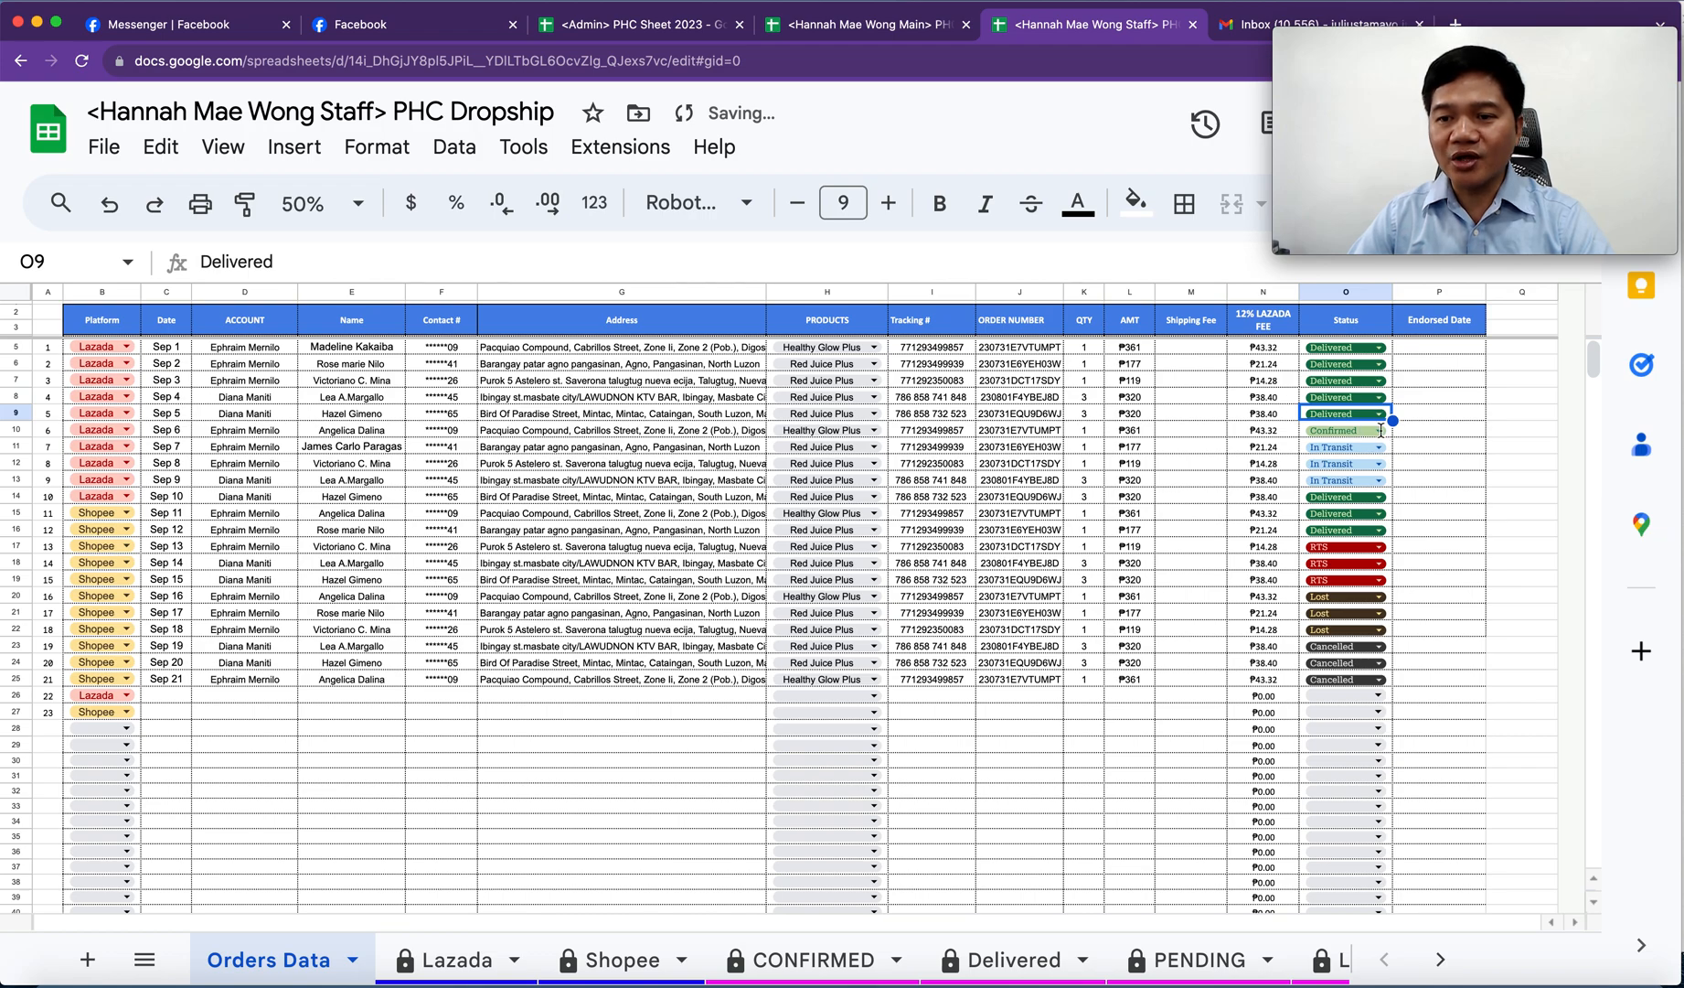
{"action": "left_click", "coordinate": [1381, 430]}
{"action": "left_click", "coordinate": [1409, 600]}
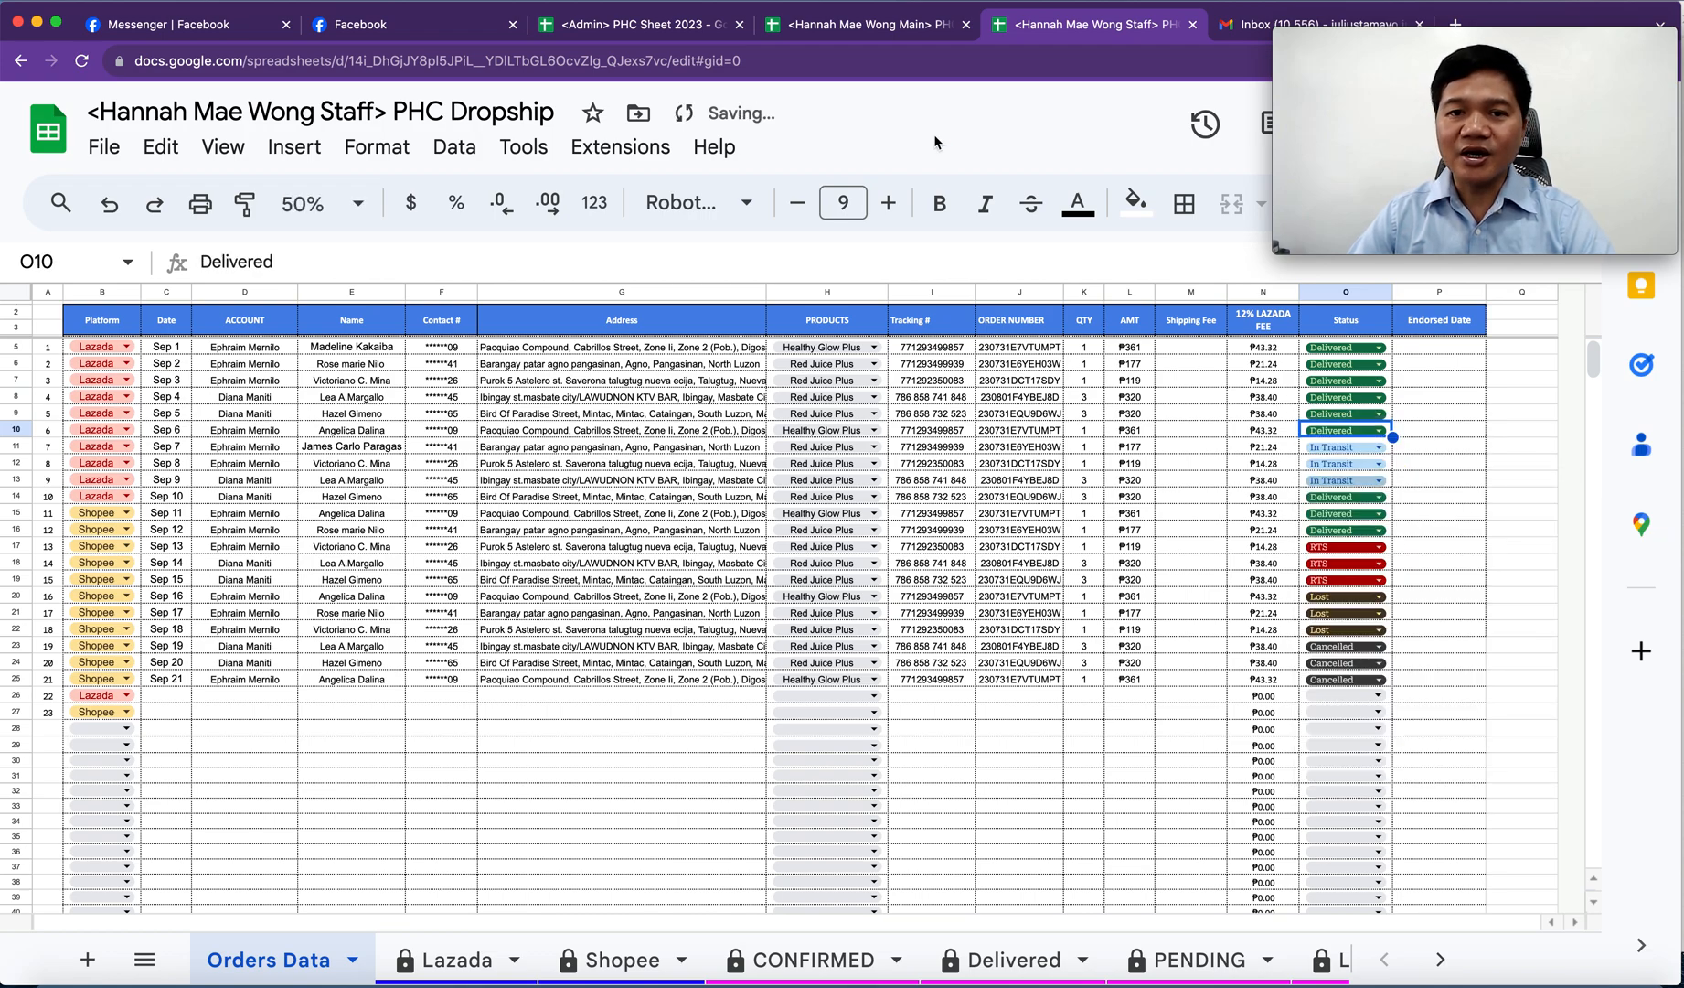
{"action": "left_click", "coordinate": [854, 27]}
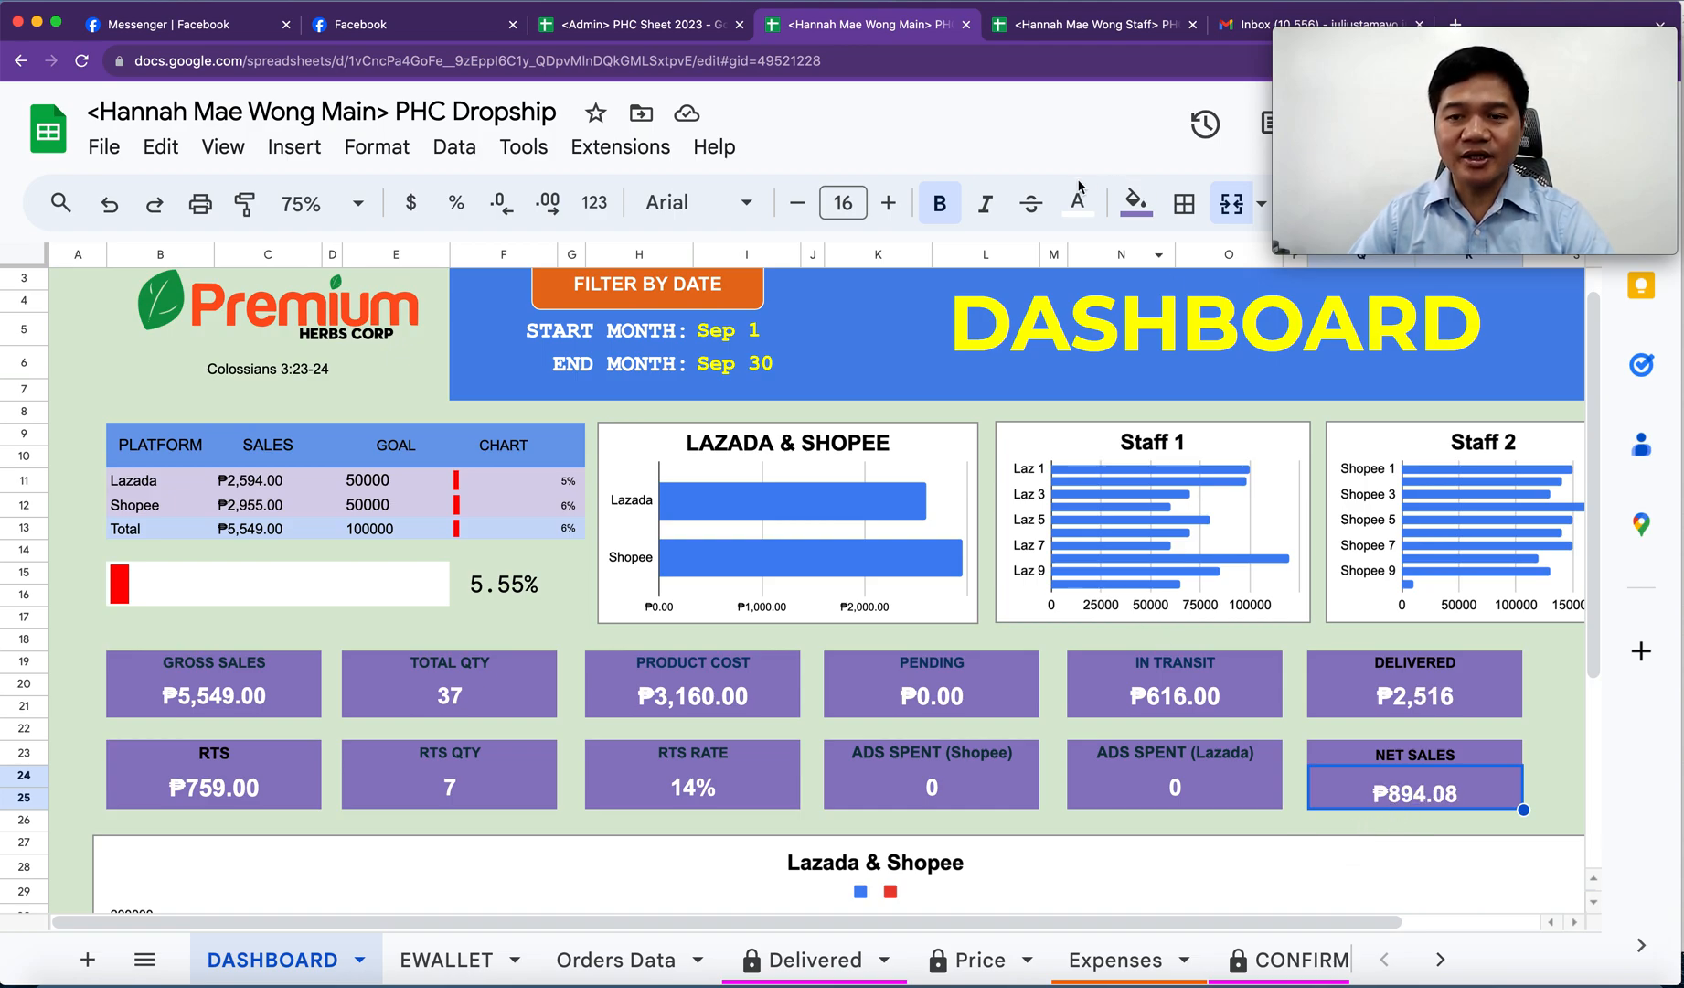
- Return to the Staff spreadsheet and clear the leftover Platform entries in rows 26 and 27 of Orders Data
{"action": "left_click", "coordinate": [1097, 26]}
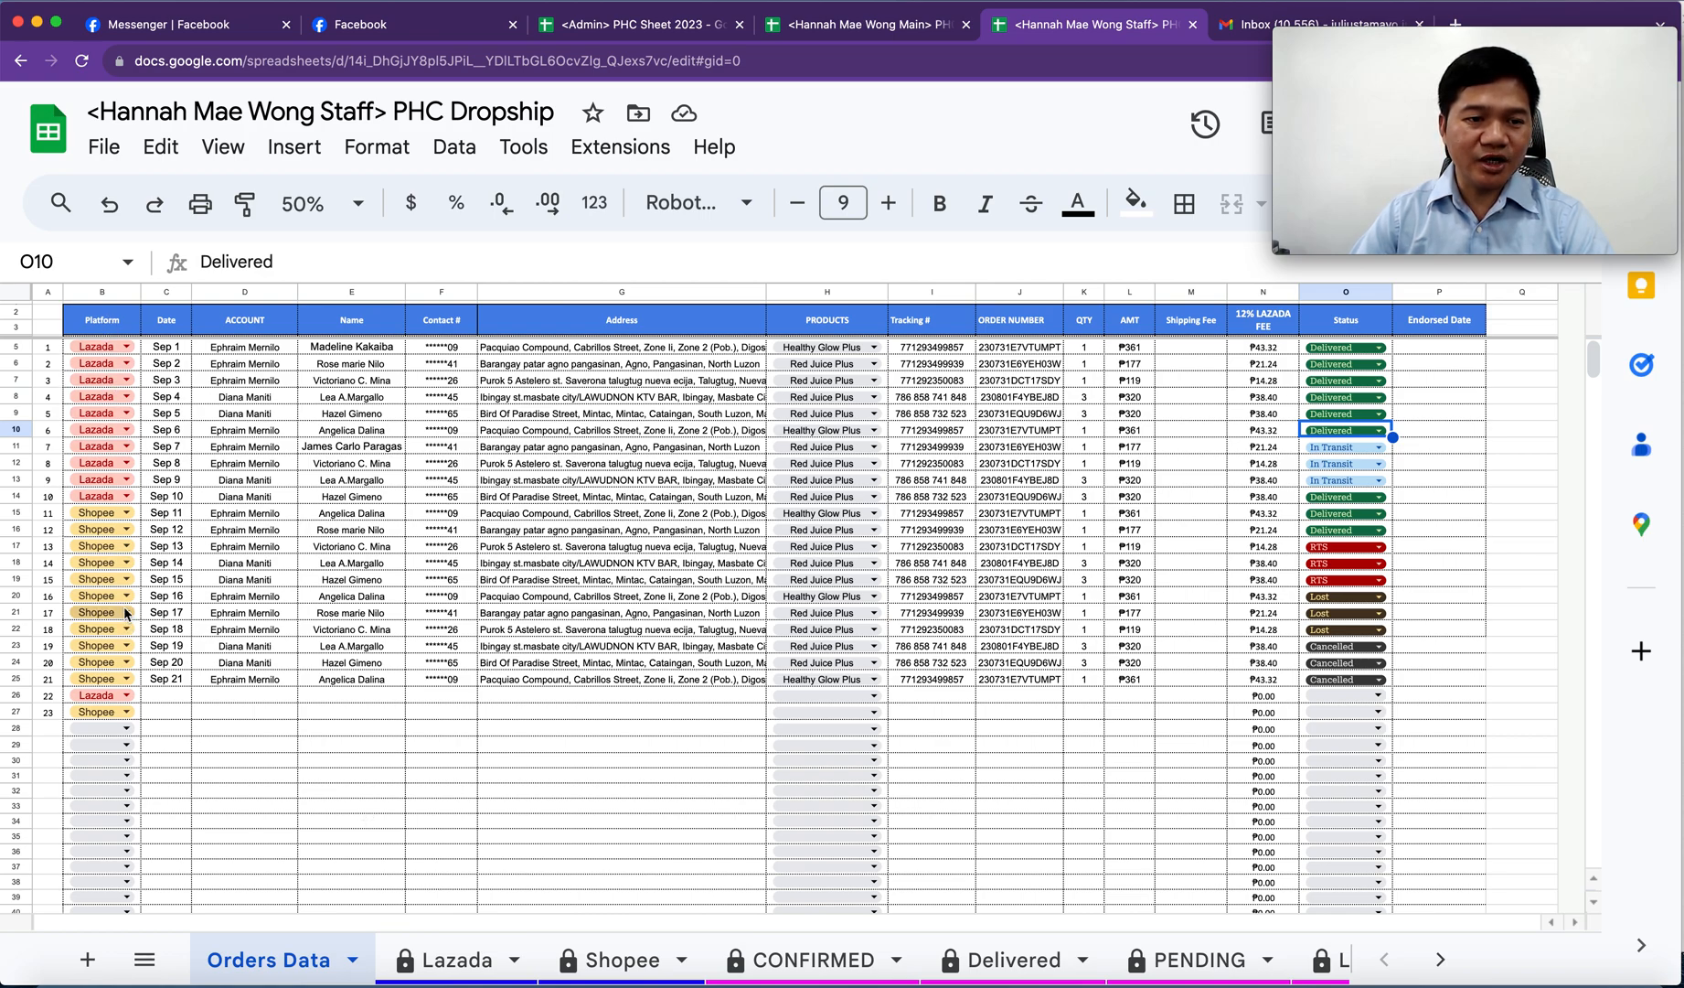
{"action": "left_click", "coordinate": [48, 499]}
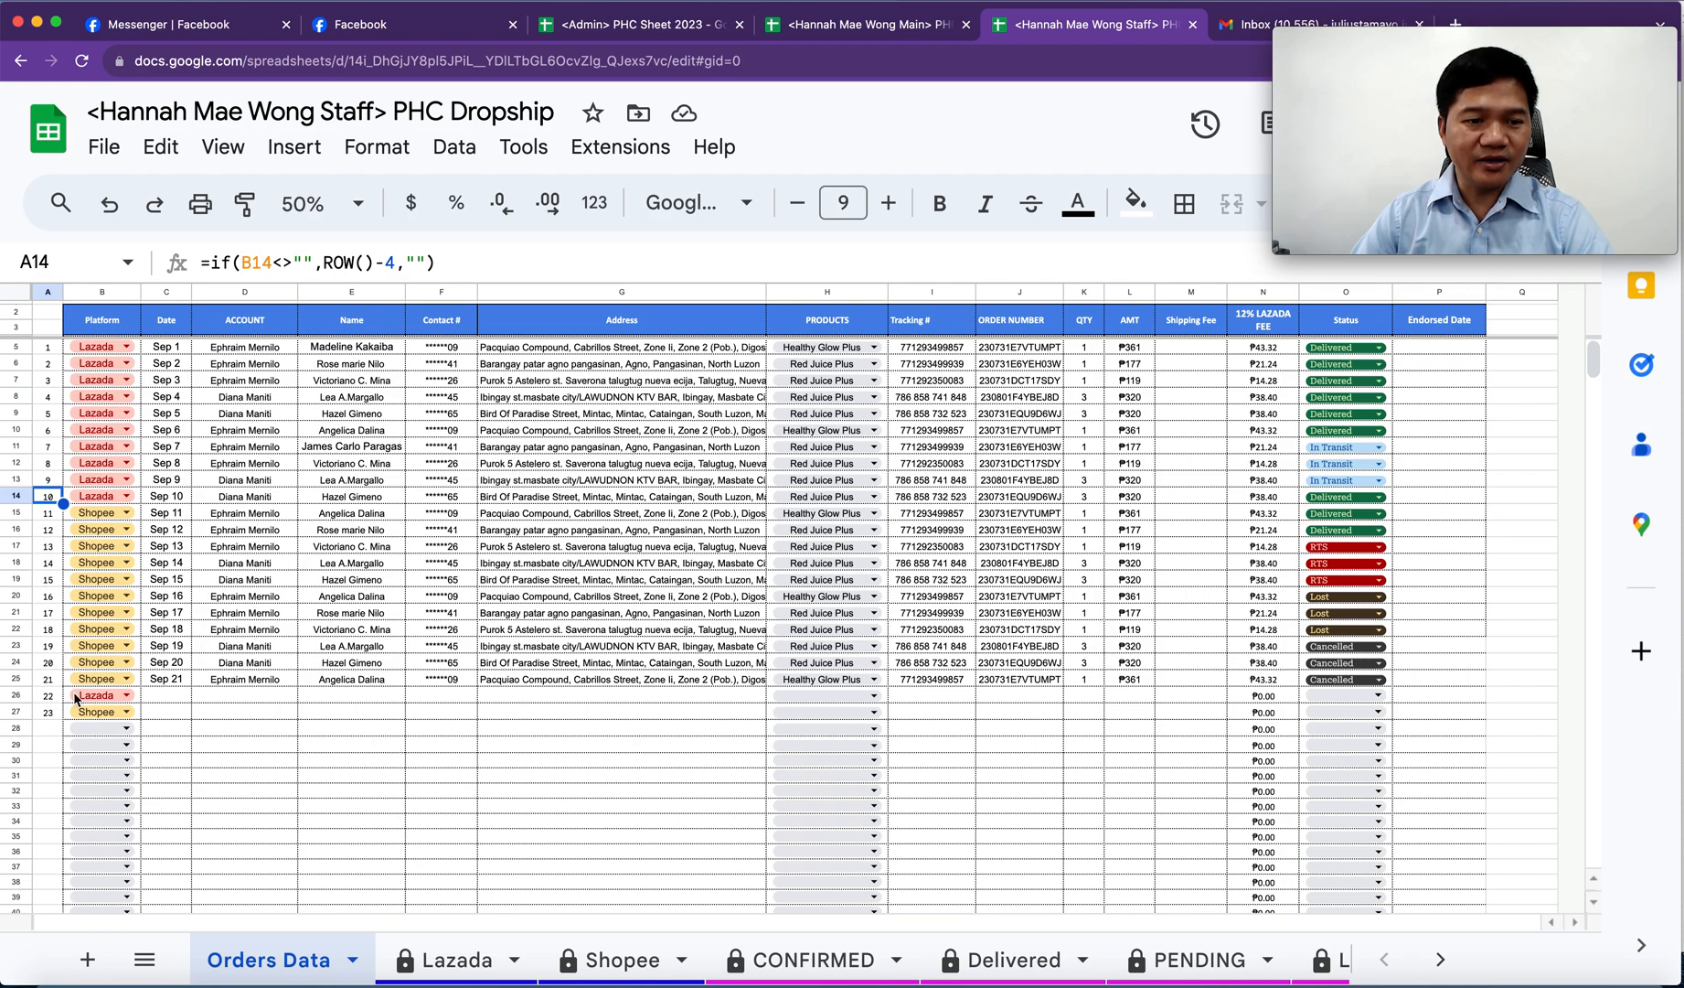
{"action": "left_click", "coordinate": [159, 697]}
{"action": "left_click_drag", "start_coordinate": [159, 695], "coordinate": [99, 712]}
{"action": "key", "text": "Delete"}
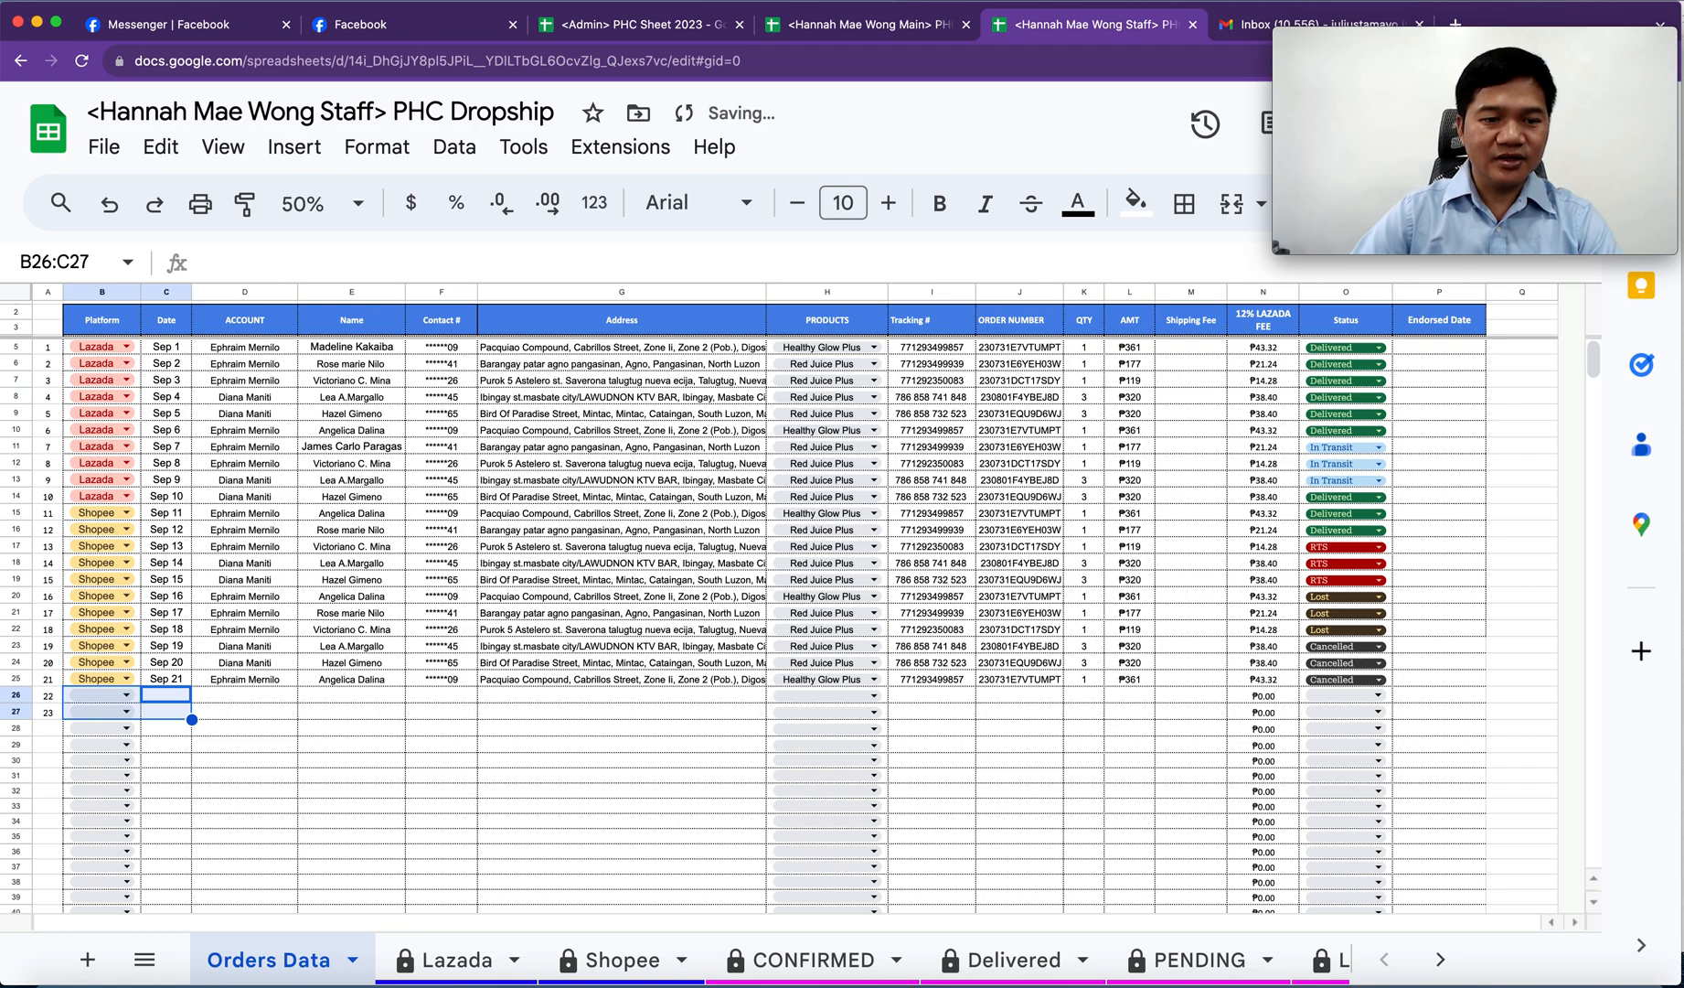
{"action": "left_click", "coordinate": [274, 766]}
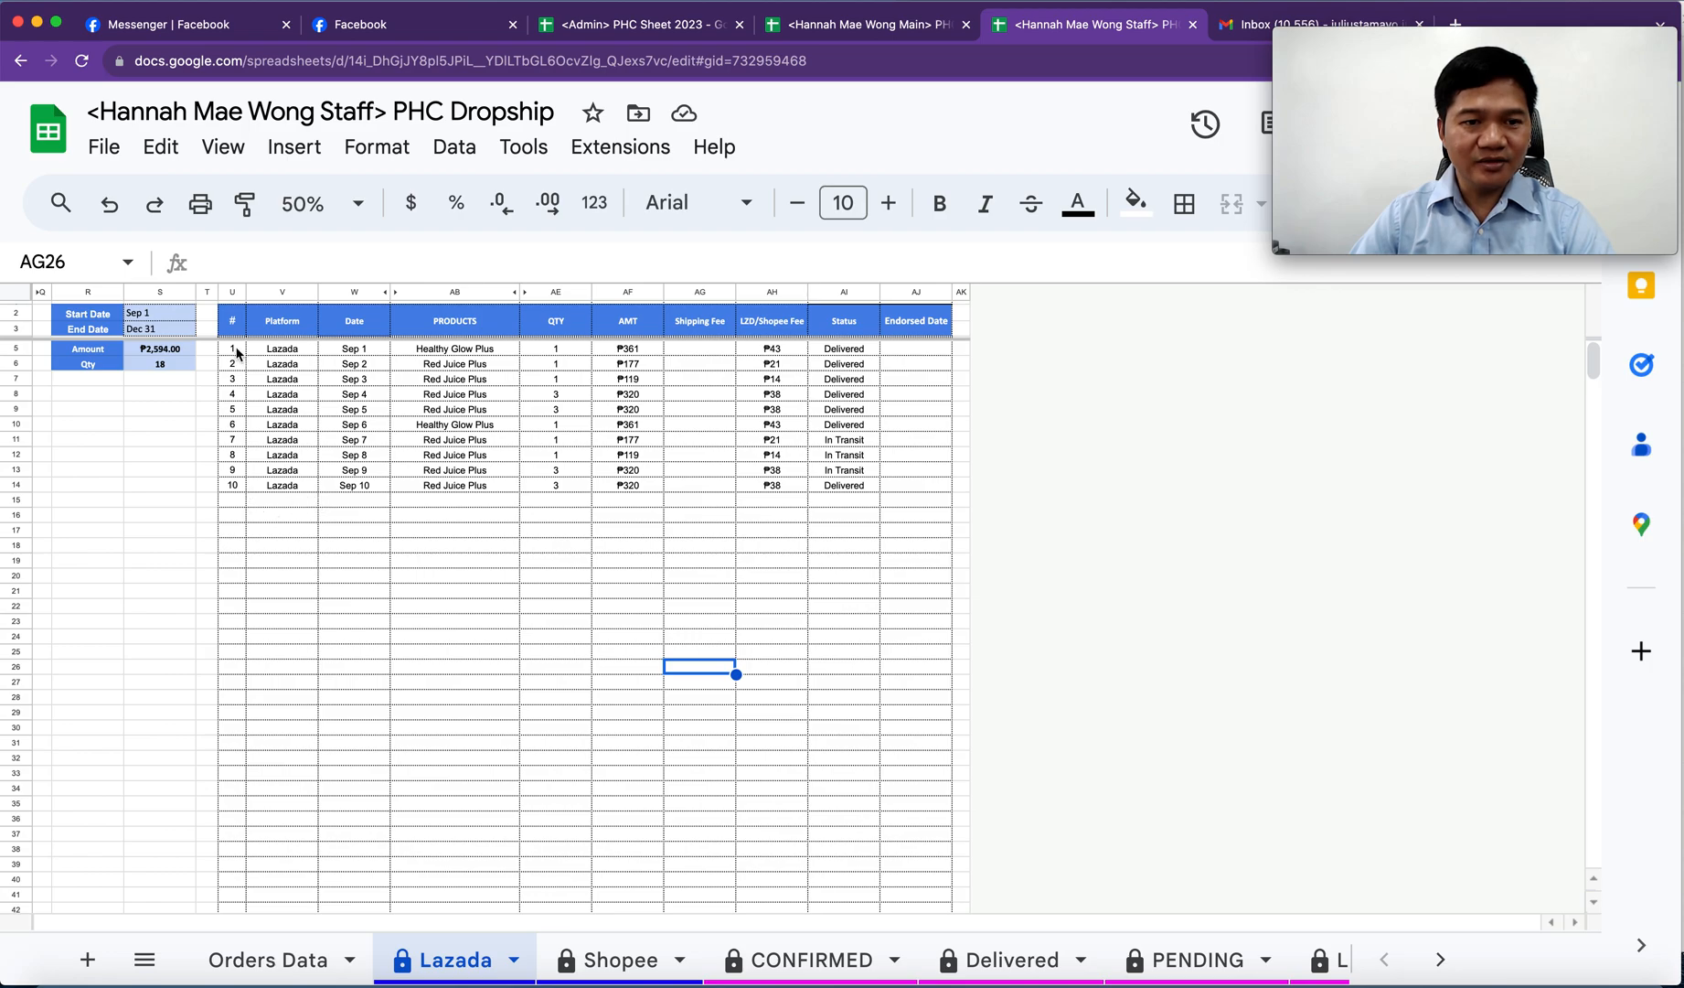
- Highlight the order entries from # through PRODUCTS on the Lazada sheet and on the Shopee sheet
{"action": "left_click_drag", "start_coordinate": [237, 352], "coordinate": [507, 545]}
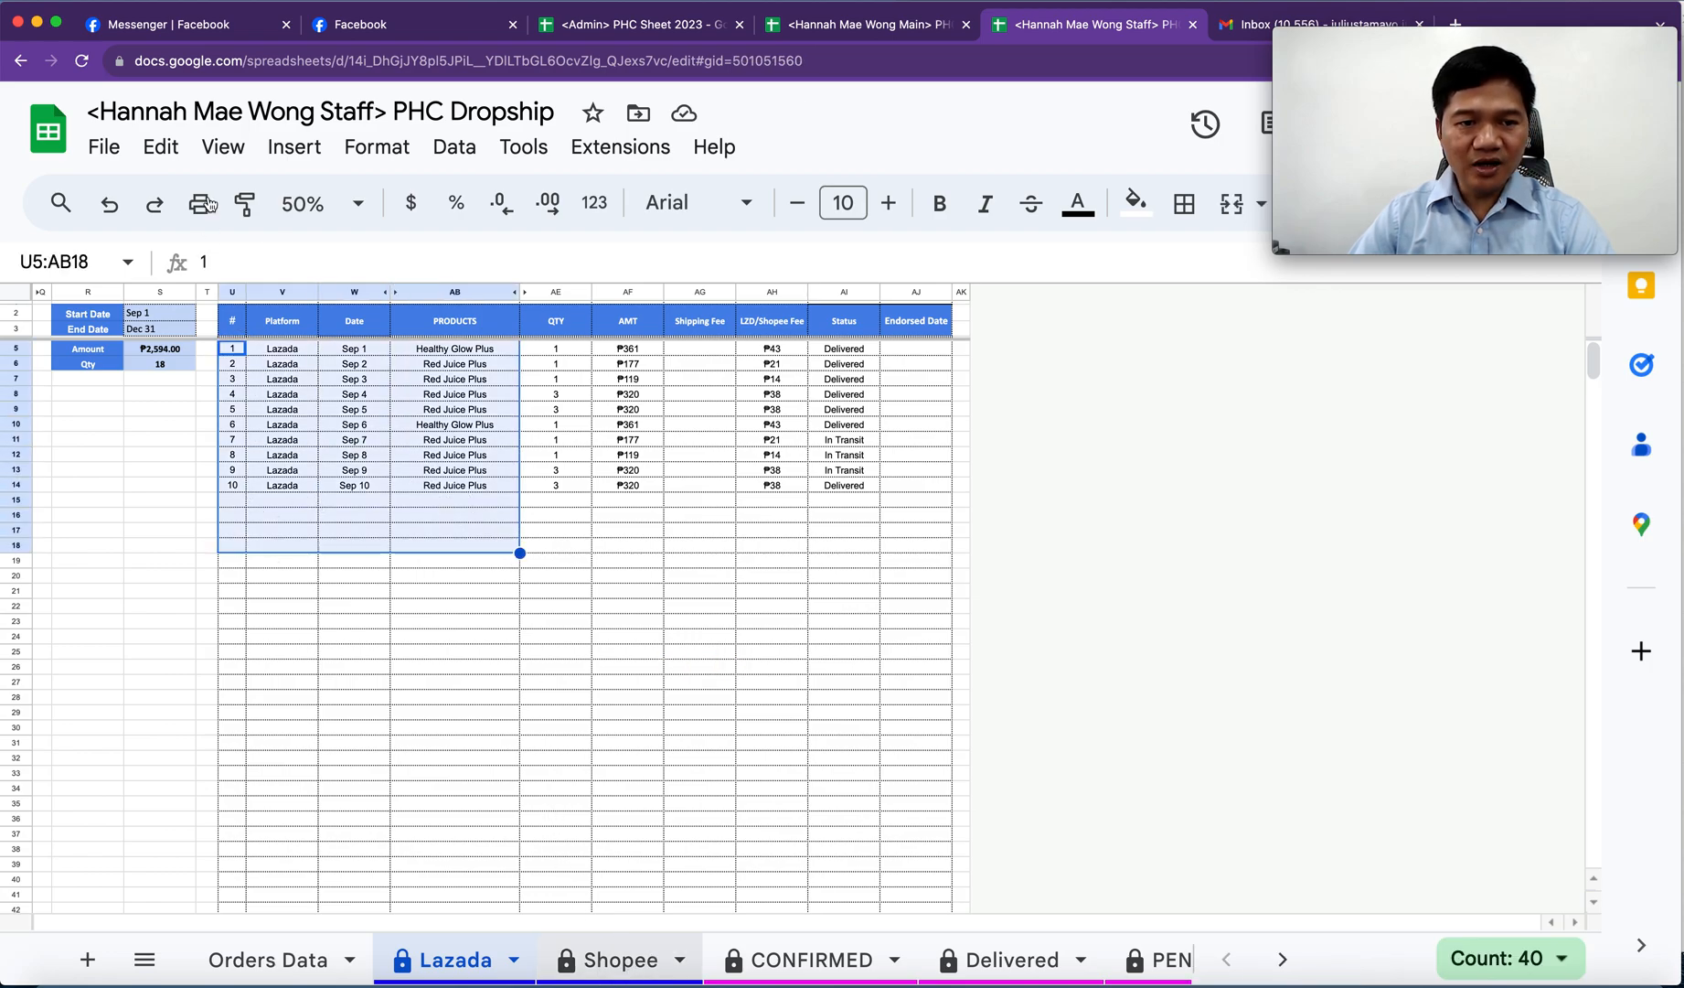
{"action": "key", "text": "alt+Down"}
{"action": "left_click_drag", "start_coordinate": [233, 350], "coordinate": [444, 501]}
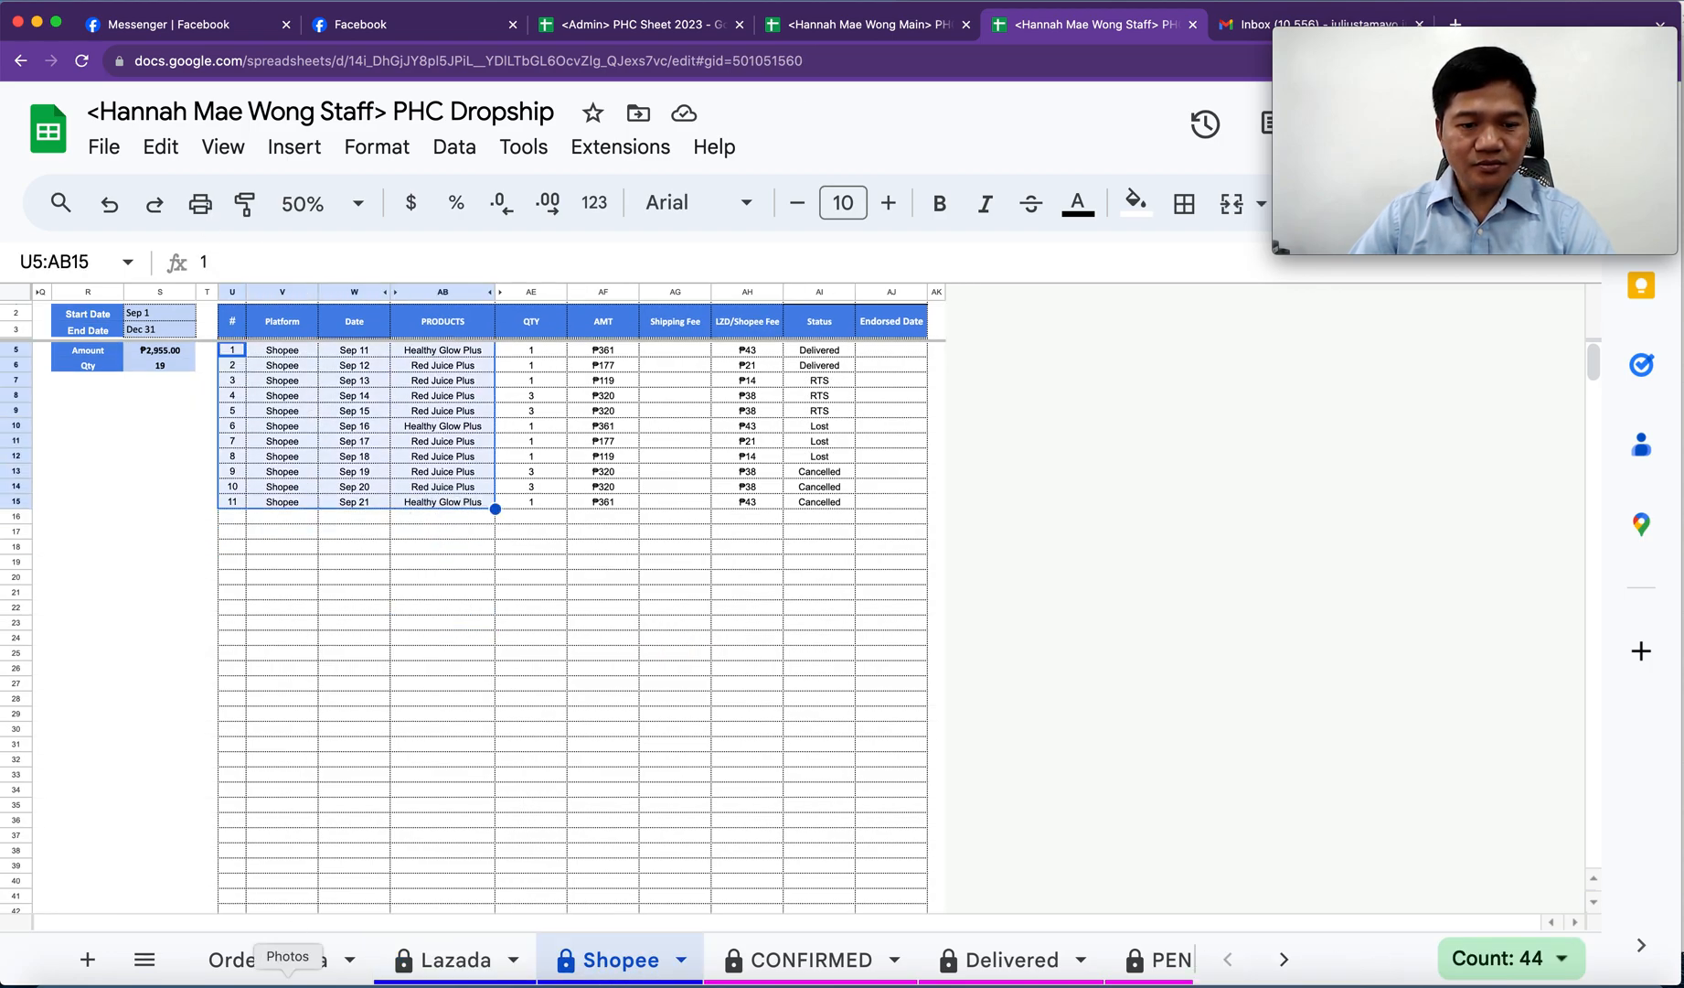
- On the Orders Data sheet, set the Platform of the orders in rows 24 and 25 to Lazada
{"action": "left_click", "coordinate": [261, 960]}
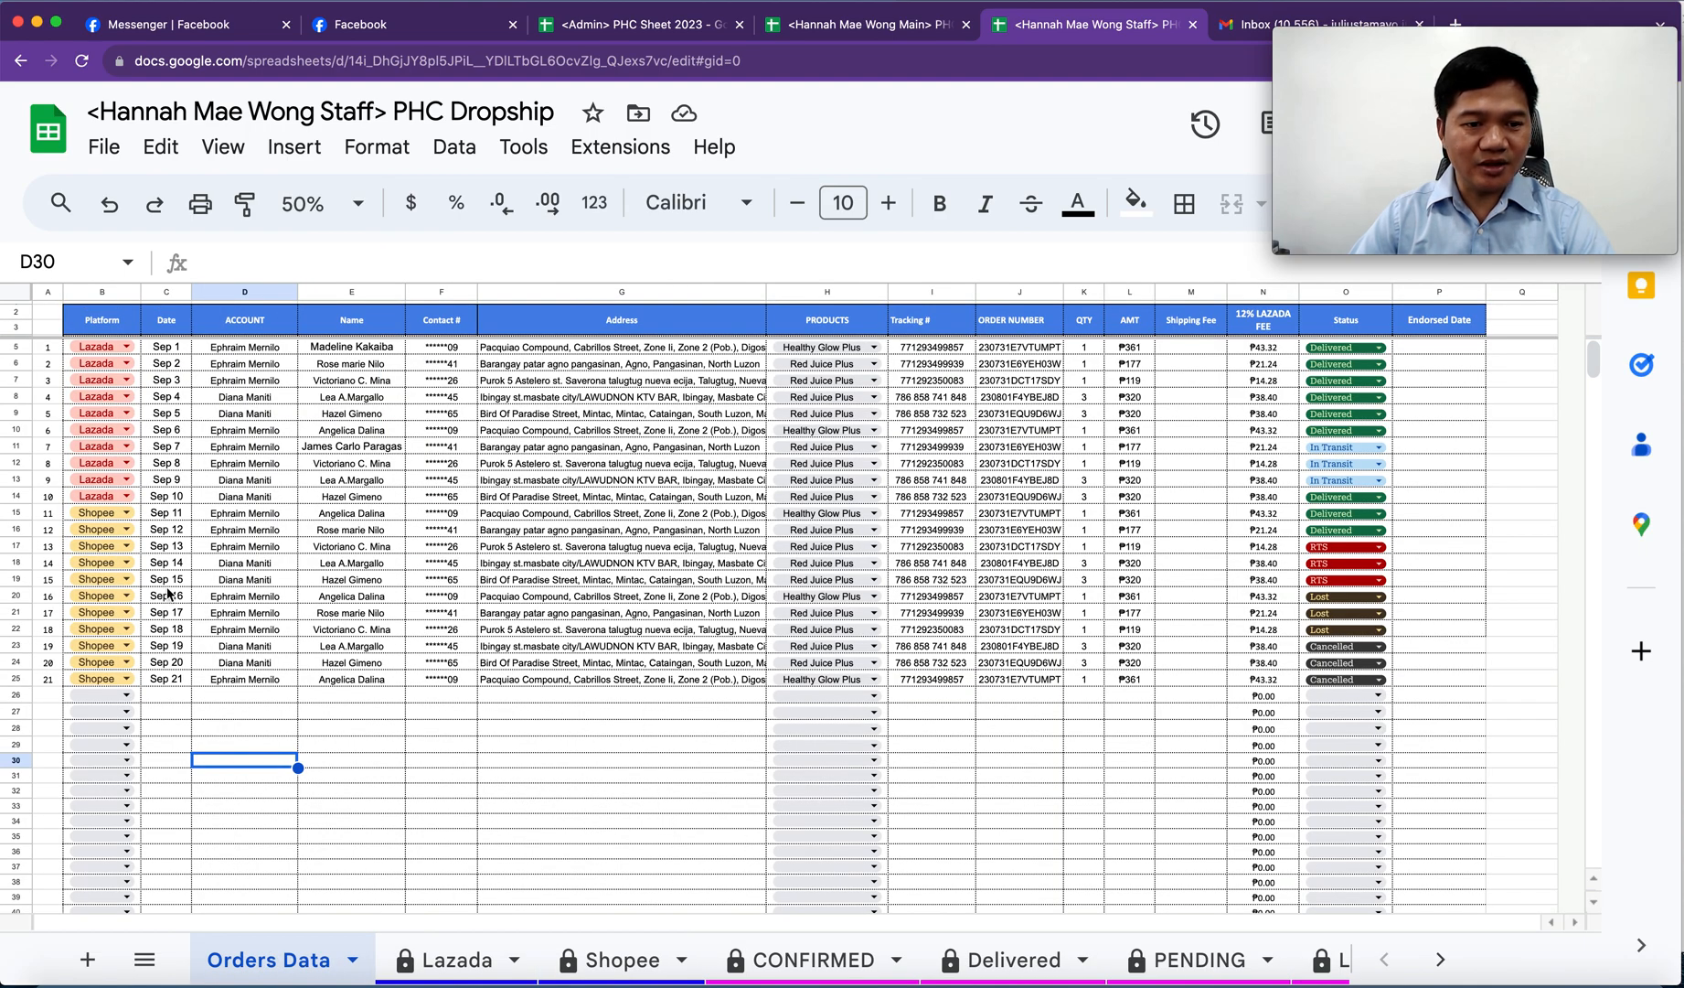
{"action": "left_click", "coordinate": [127, 679]}
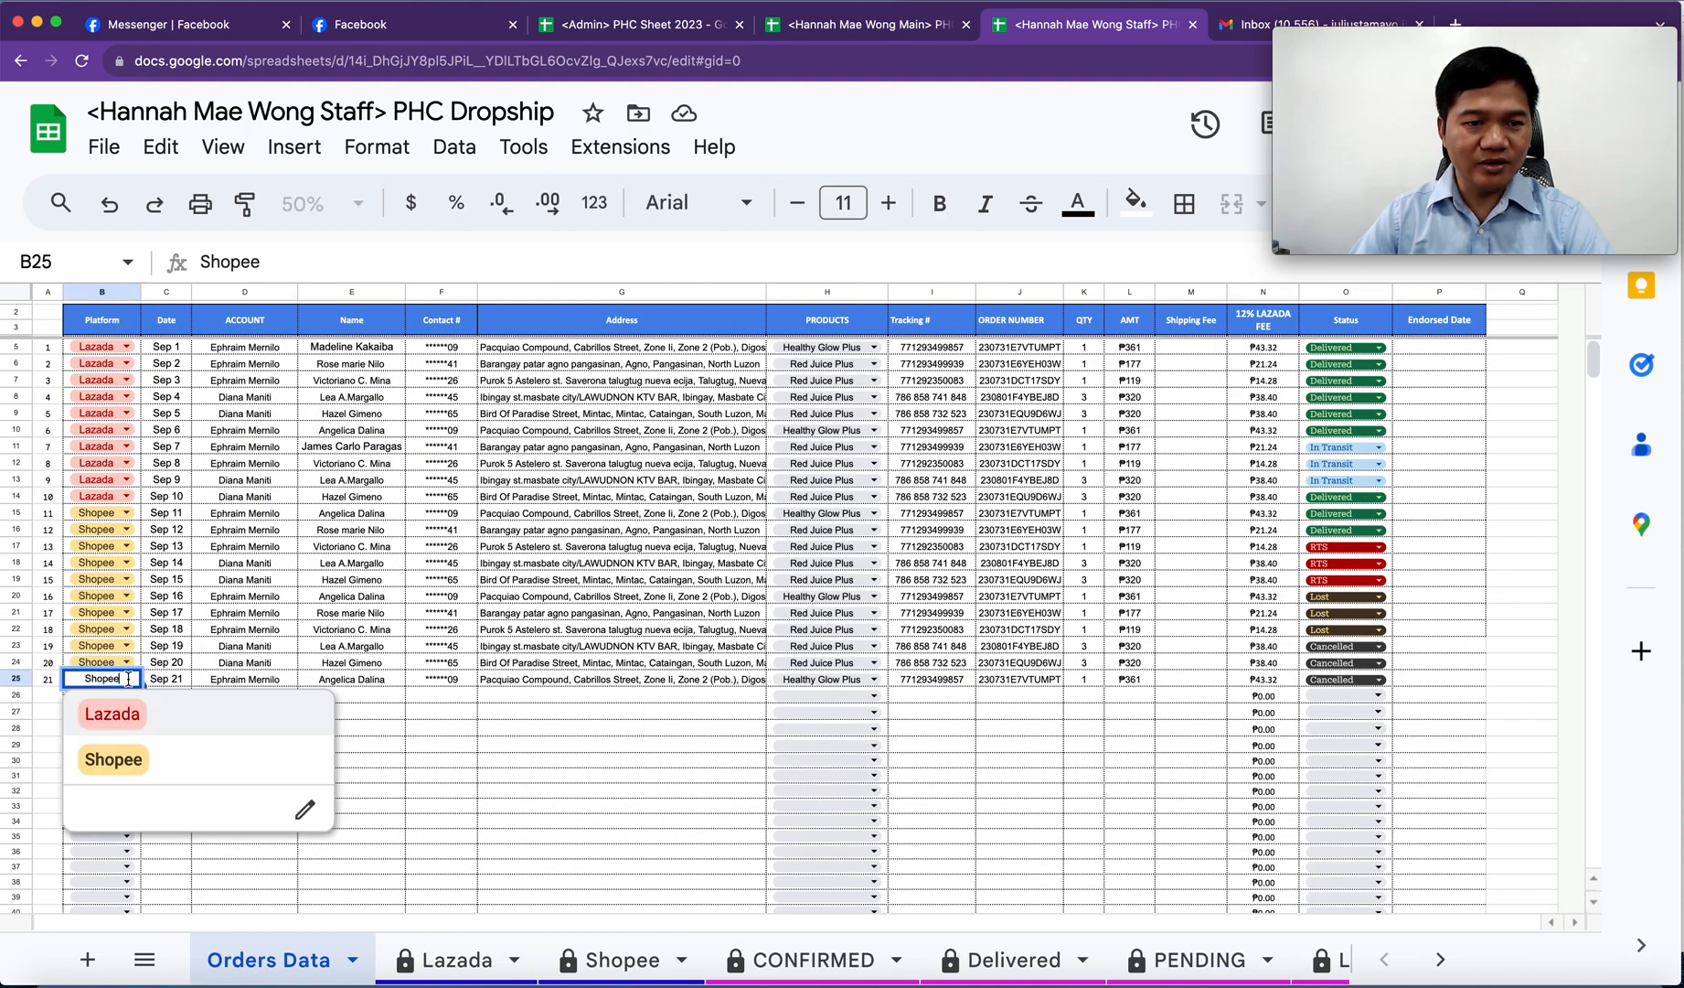
{"action": "left_click", "coordinate": [152, 729]}
{"action": "left_click", "coordinate": [127, 662]}
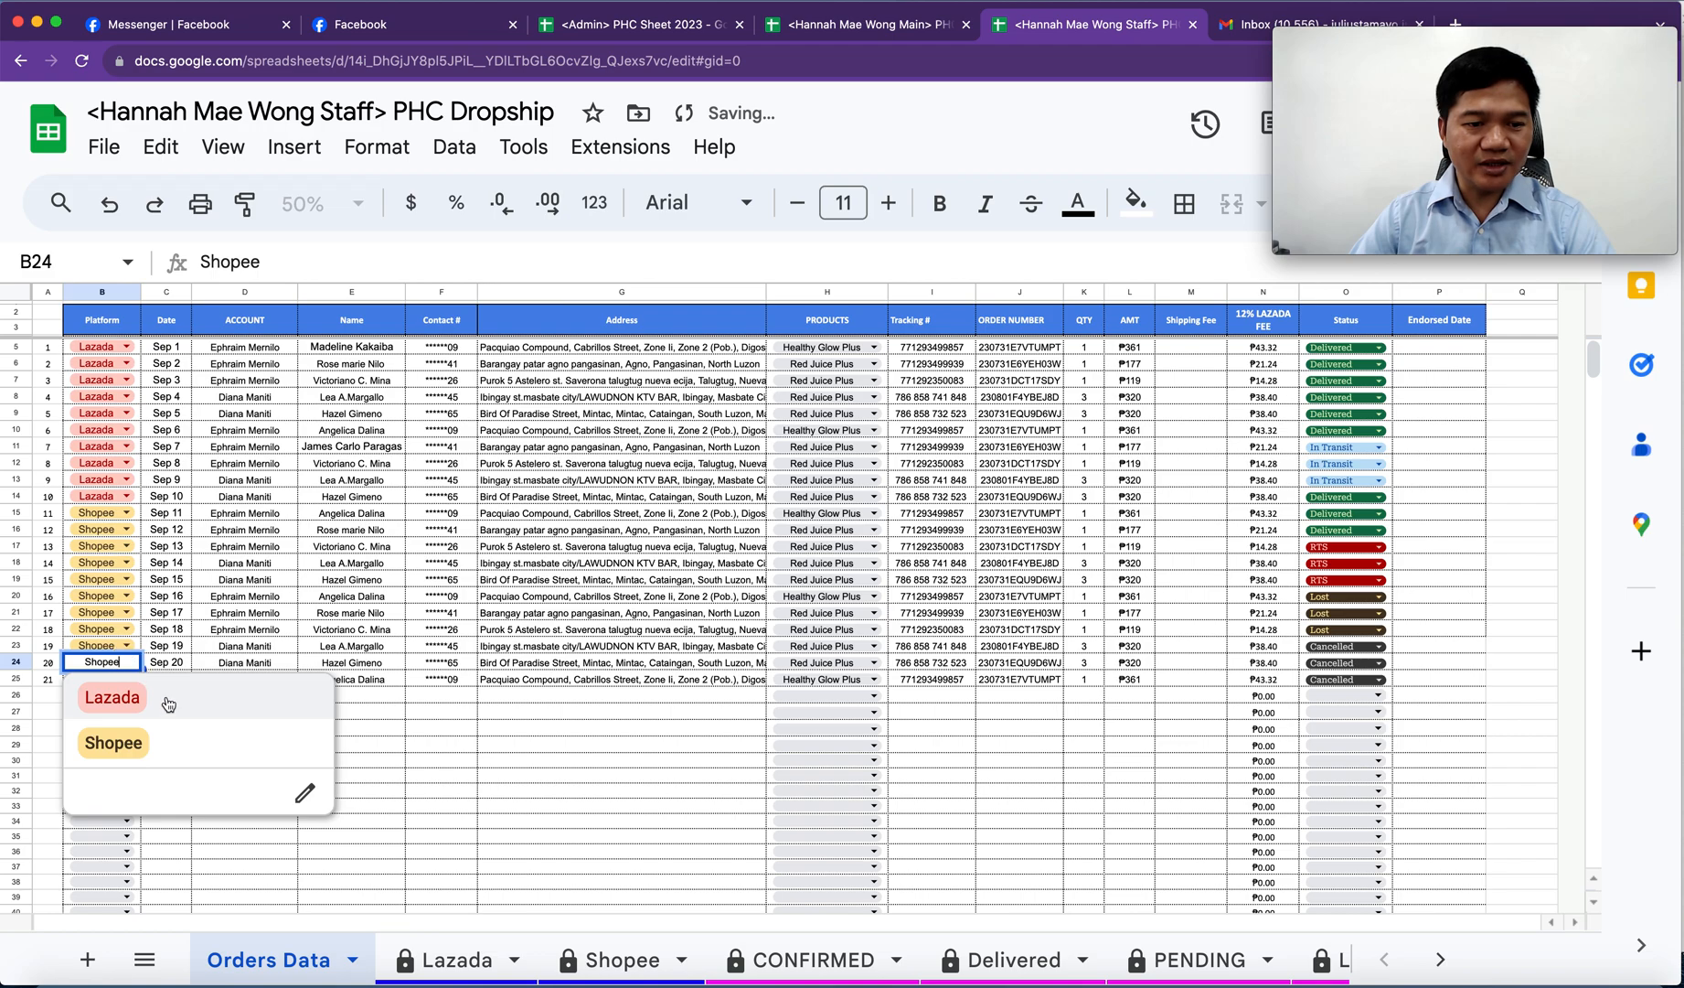
{"action": "left_click", "coordinate": [359, 793]}
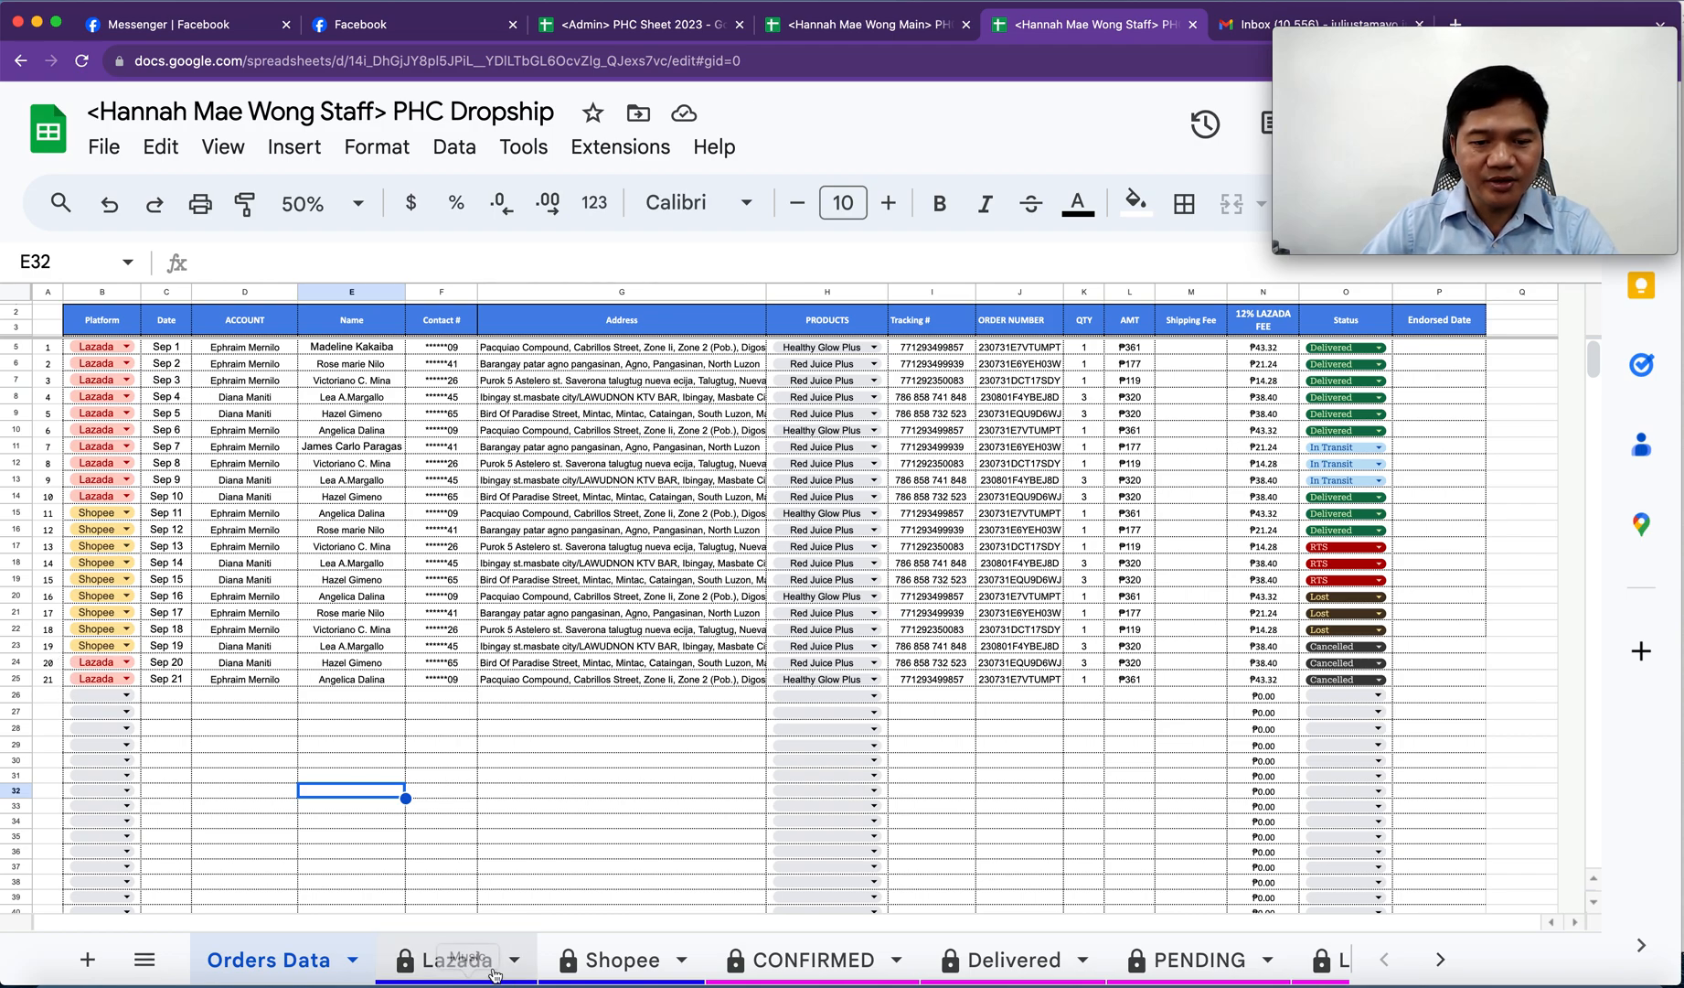
- Highlight rows 16 and 17 on the Lazada sheet and the last order in row 13 on the Shopee sheet
{"action": "left_click", "coordinate": [455, 960]}
{"action": "left_click_drag", "start_coordinate": [232, 515], "coordinate": [515, 536]}
{"action": "left_click", "coordinate": [586, 977]}
{"action": "left_click_drag", "start_coordinate": [251, 472], "coordinate": [413, 473]}
- Return to Orders Data and set the Platform of the order in row 23 to Lazada
{"action": "left_click", "coordinate": [292, 962]}
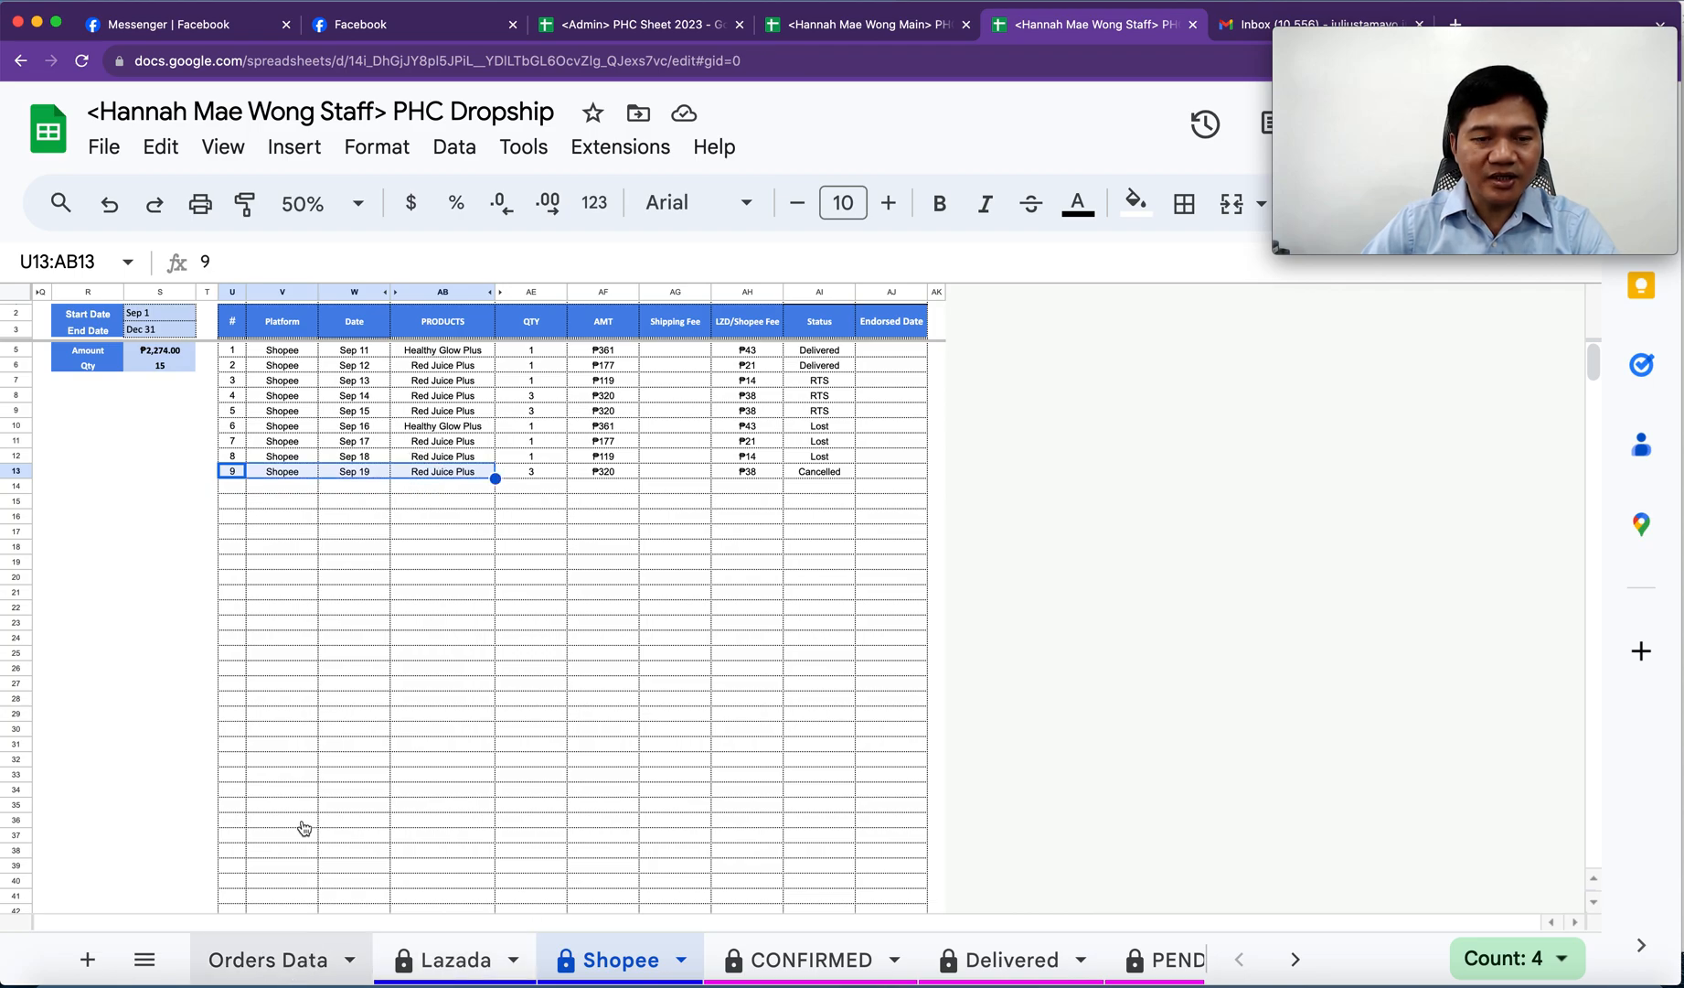
{"action": "left_click", "coordinate": [126, 646]}
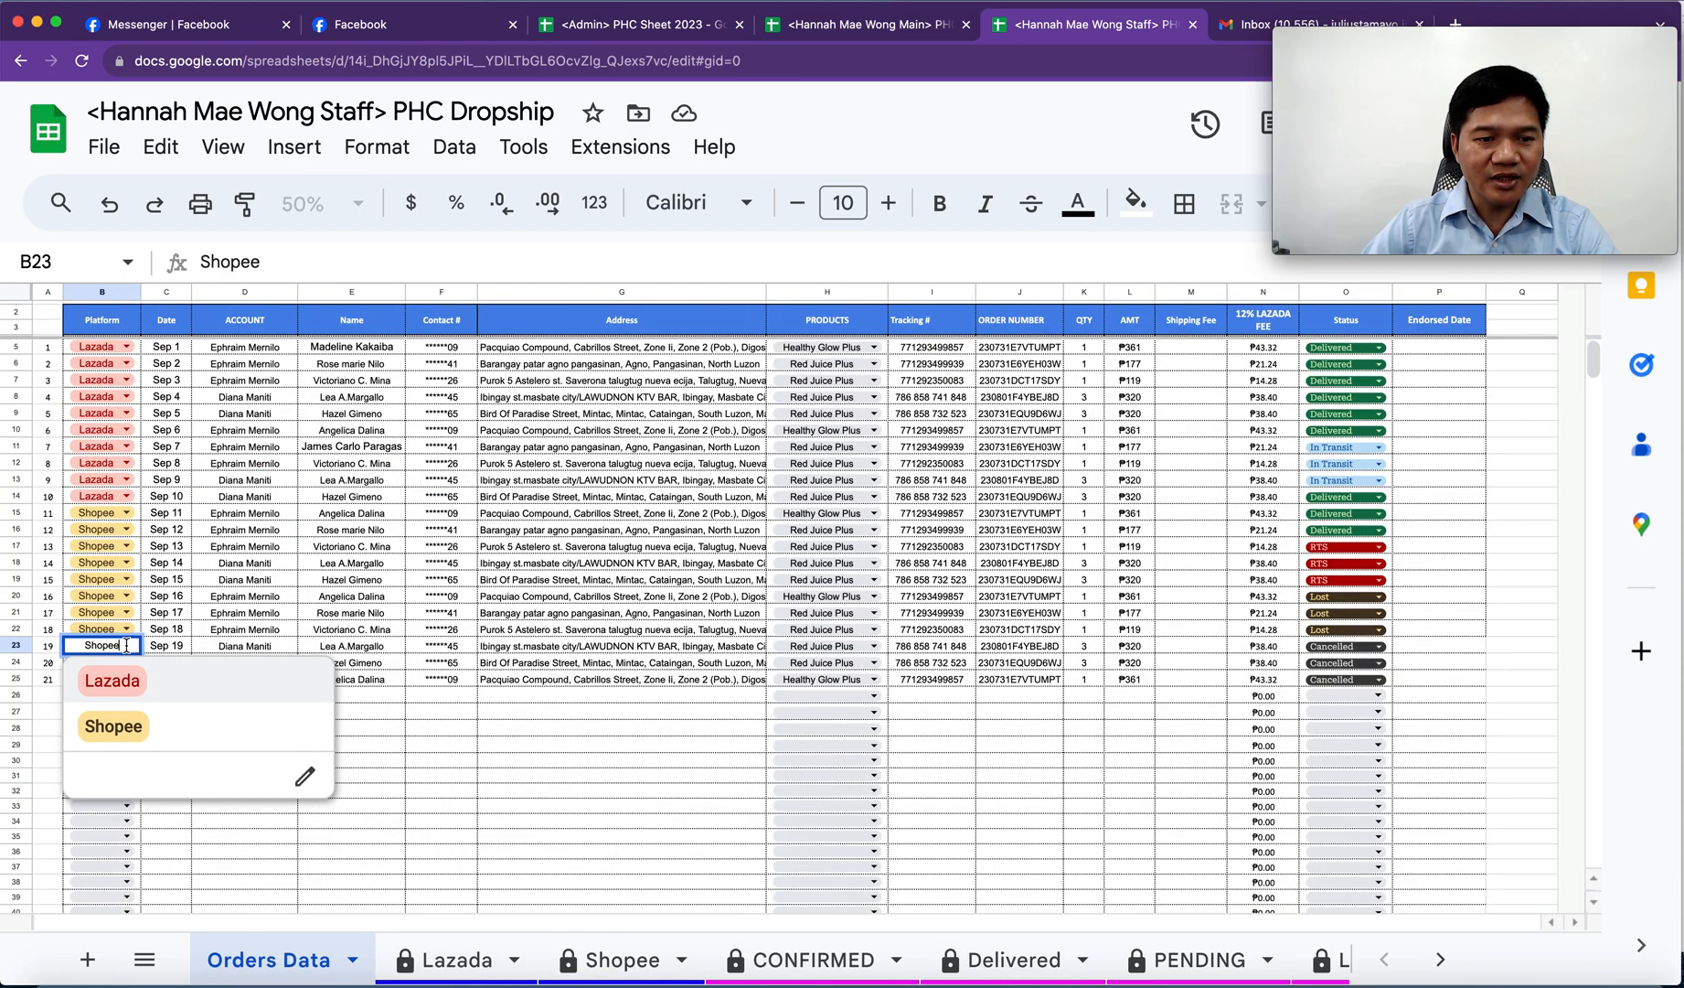
{"action": "left_click", "coordinate": [179, 742]}
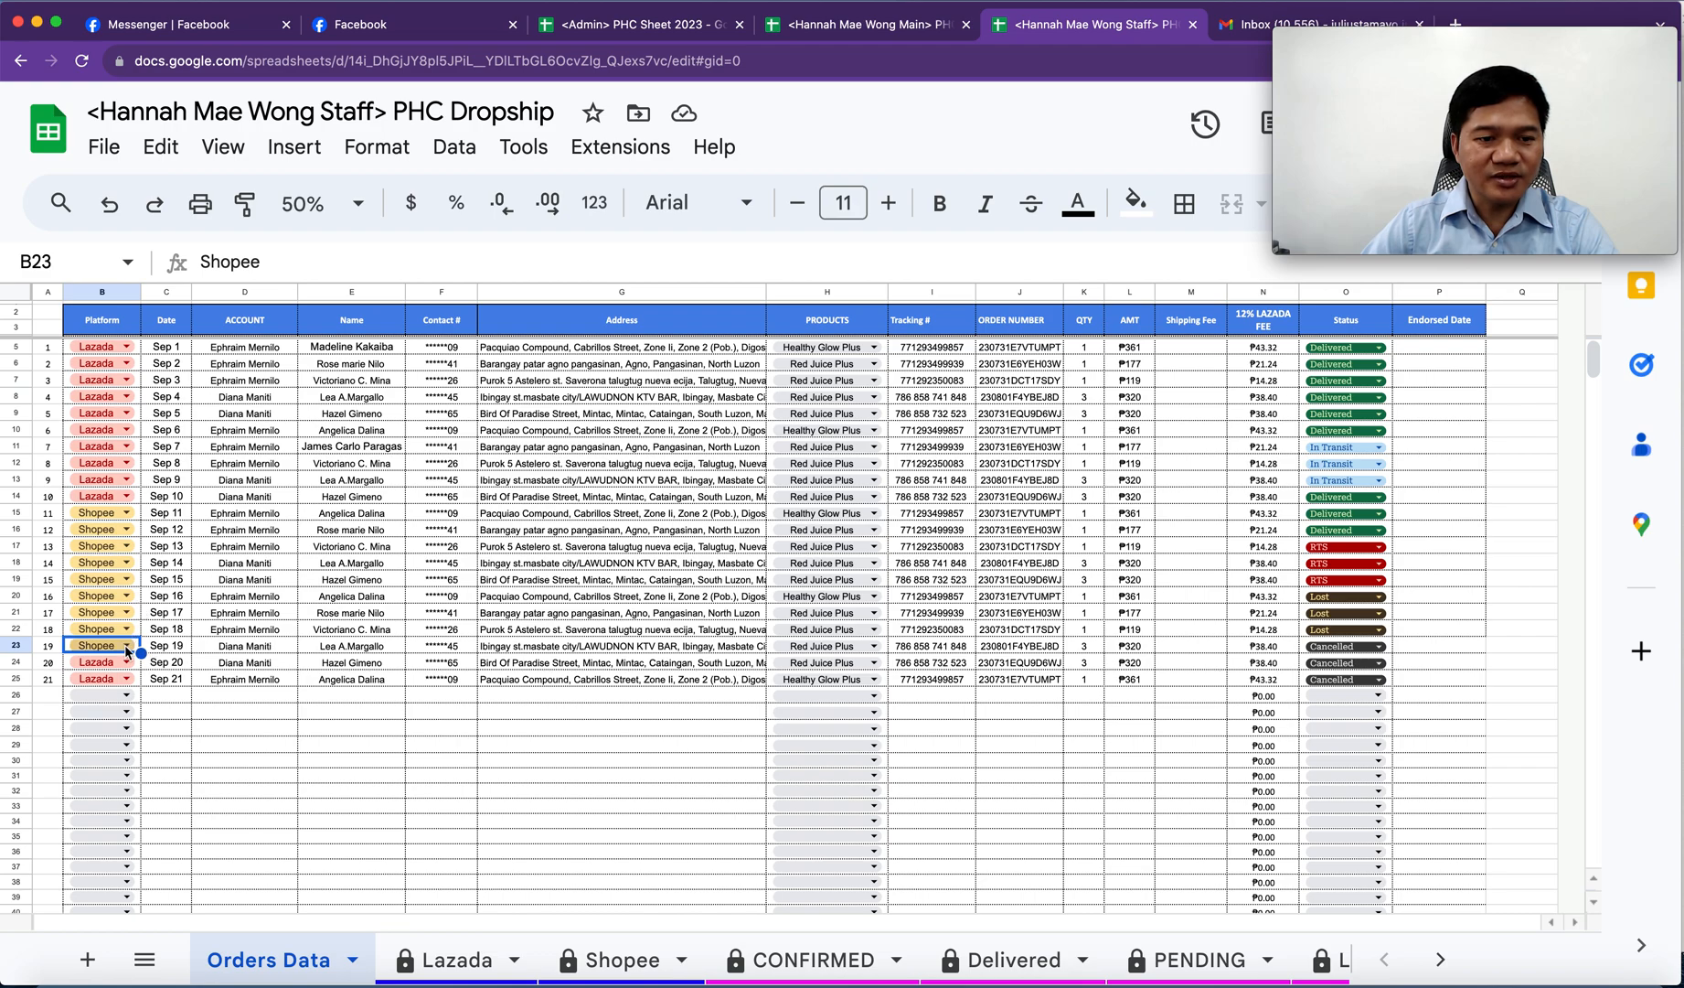
{"action": "left_click", "coordinate": [131, 646]}
{"action": "left_click", "coordinate": [159, 688]}
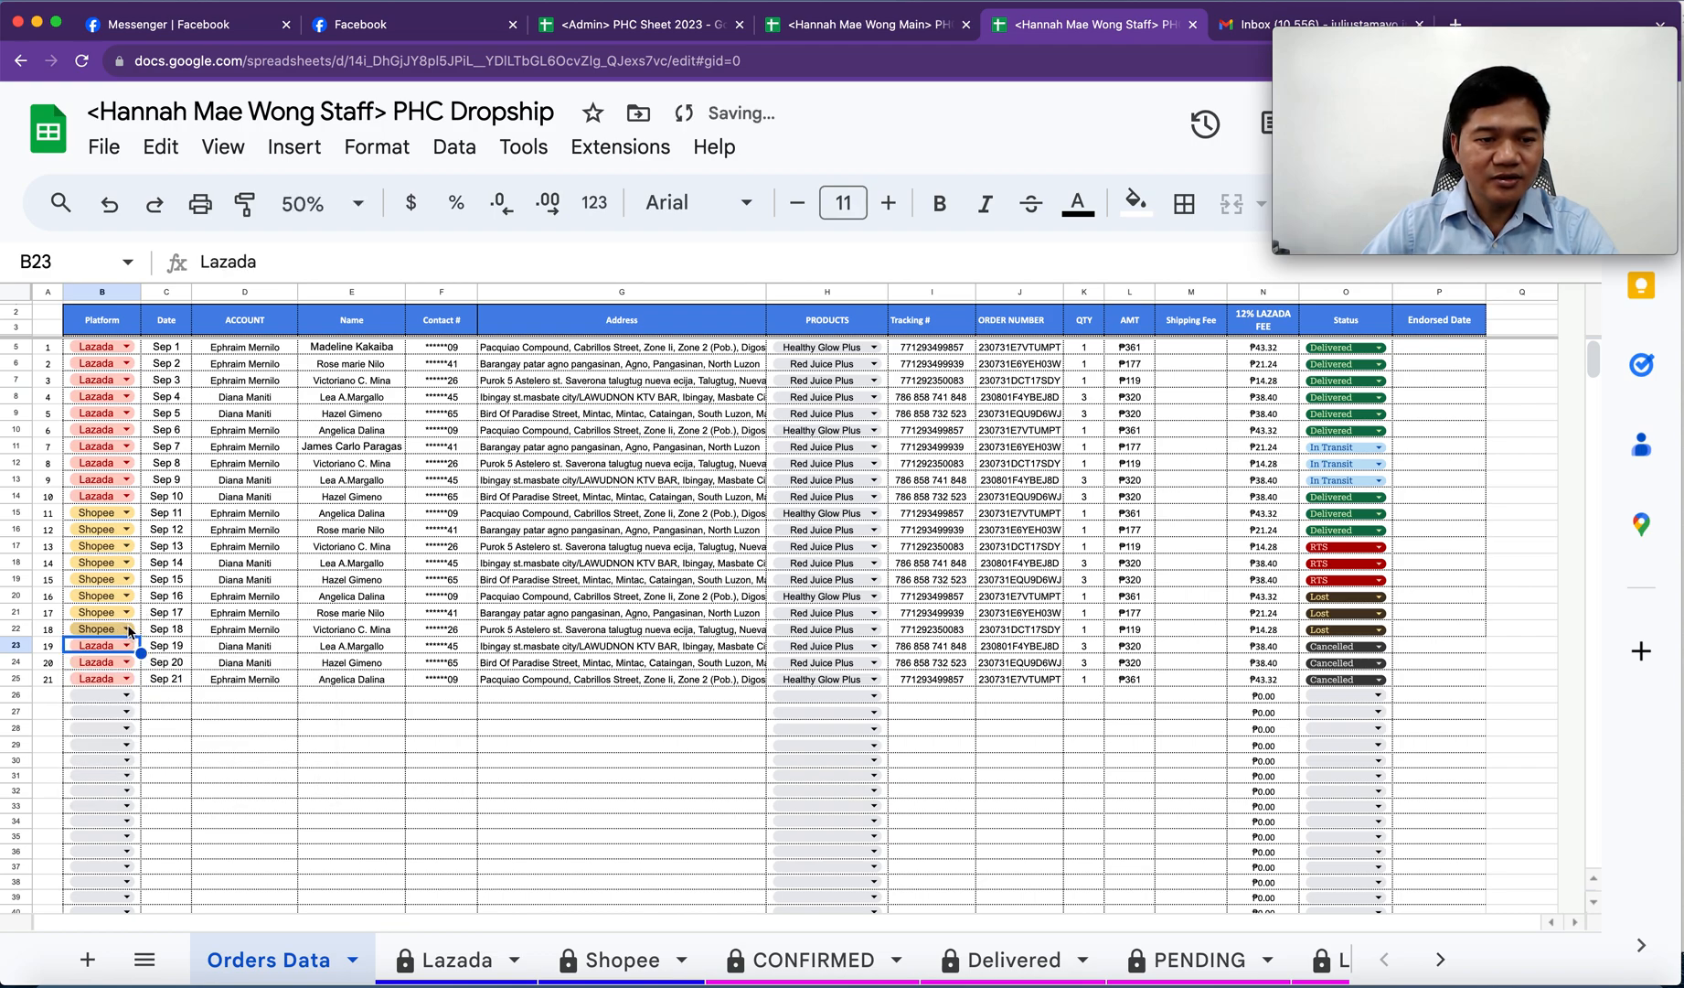
- Fill the Lazada platform value from row 14 down through row 22 of the Platform column
{"action": "left_click", "coordinate": [128, 629]}
{"action": "left_click", "coordinate": [175, 709]}
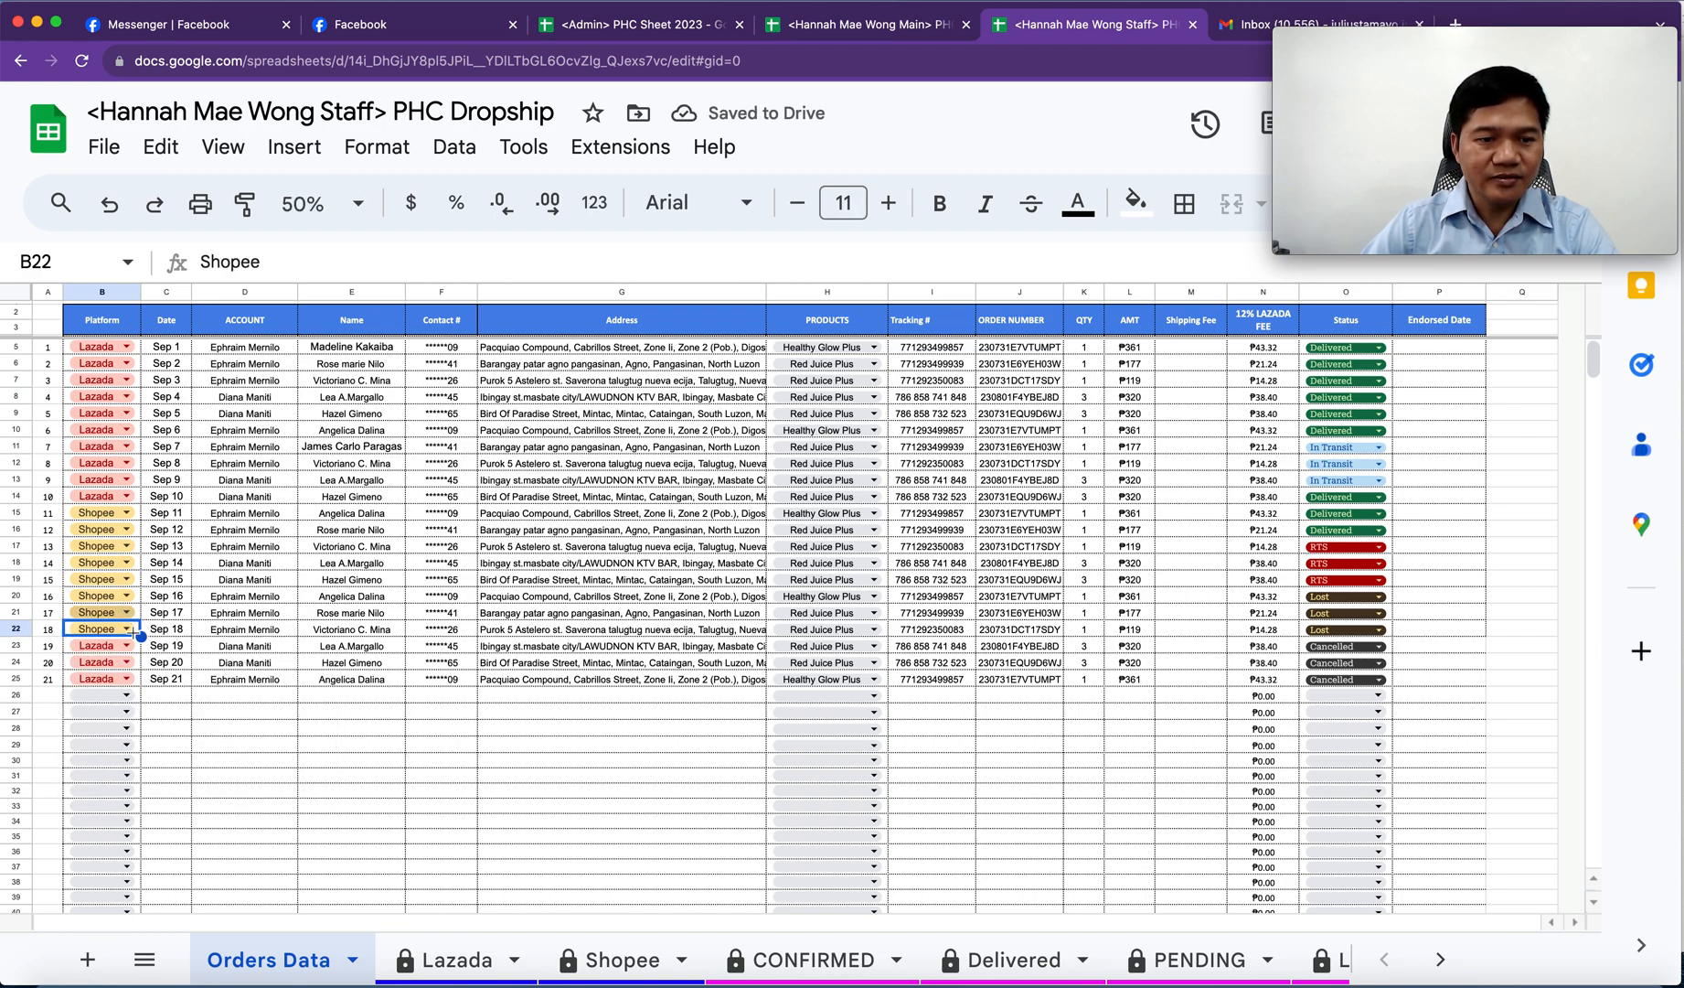
{"action": "left_click", "coordinate": [137, 498]}
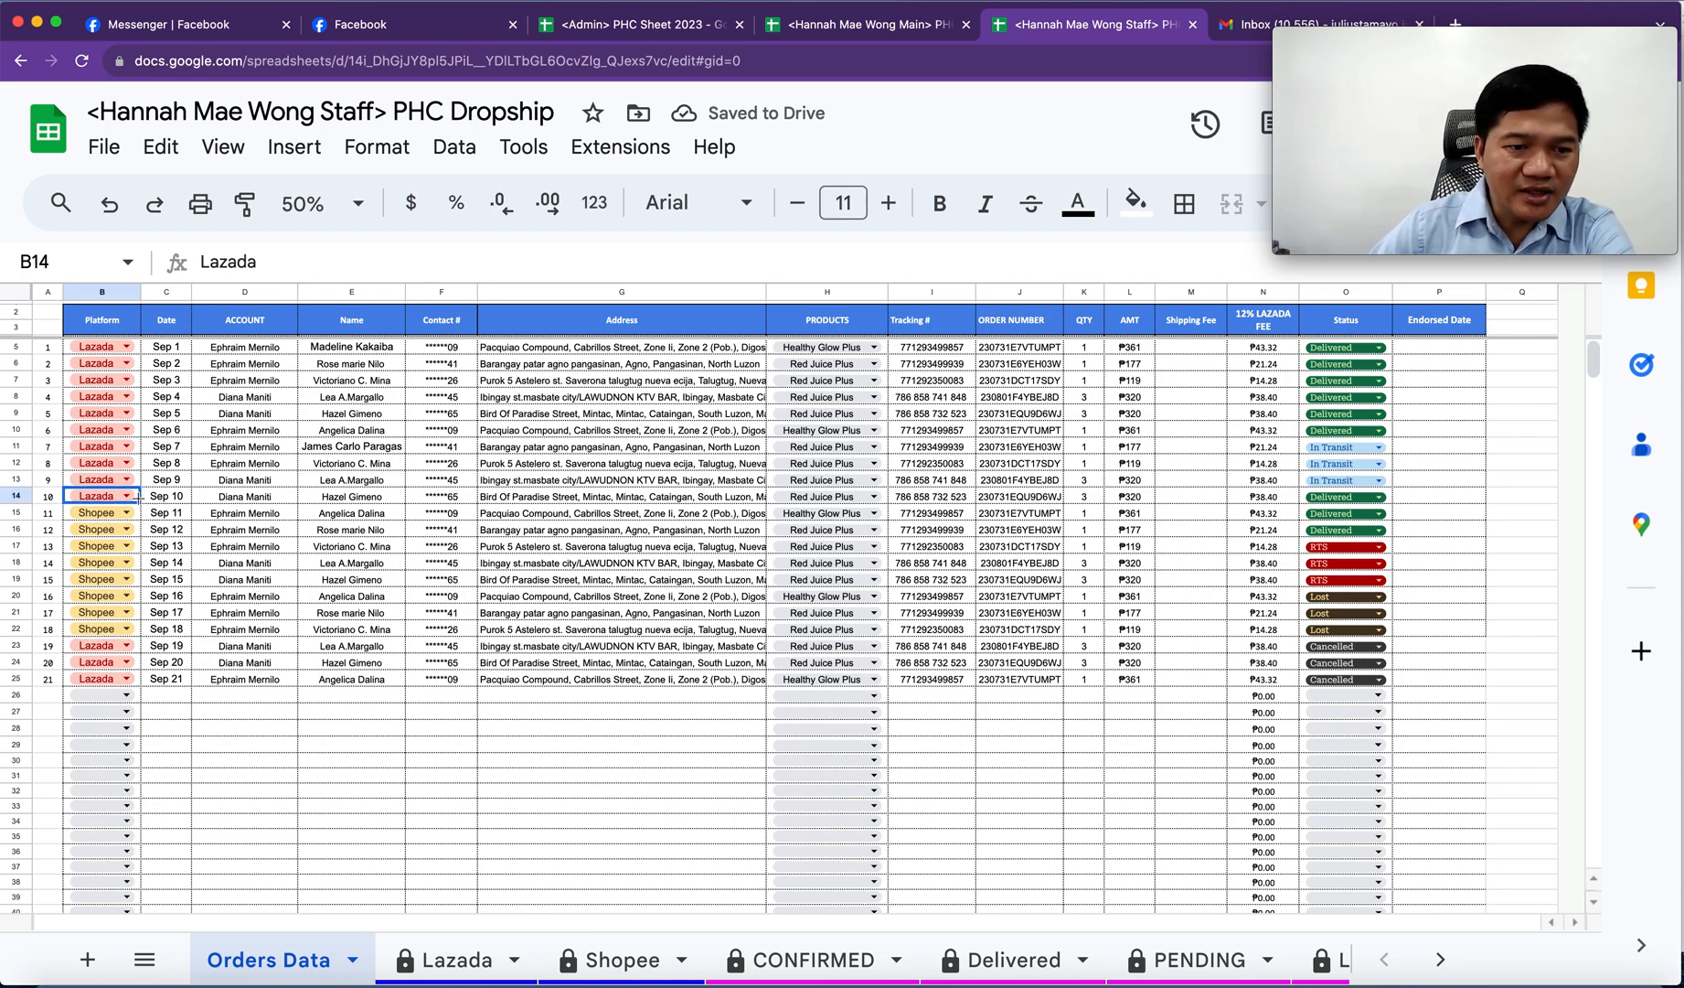
{"action": "left_click_drag", "start_coordinate": [146, 608], "coordinate": [146, 632]}
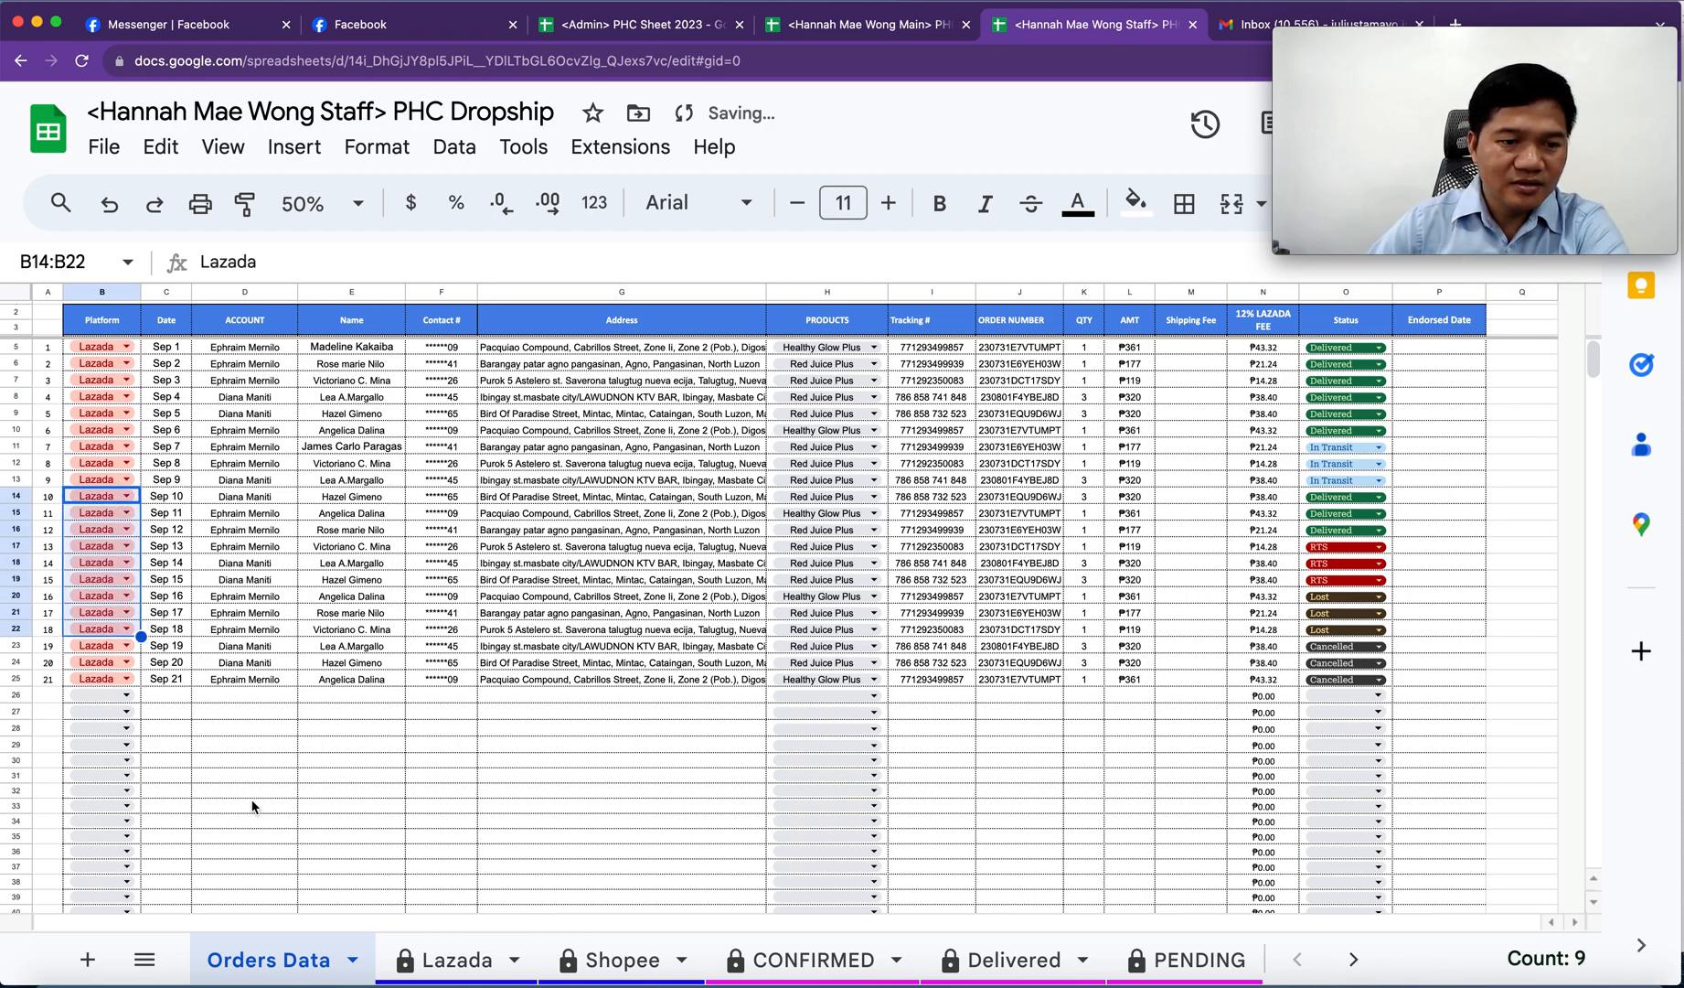
{"action": "left_click", "coordinate": [254, 792]}
- Check the order lists on the Lazada sheet and the Shopee sheet
{"action": "left_click", "coordinate": [465, 967]}
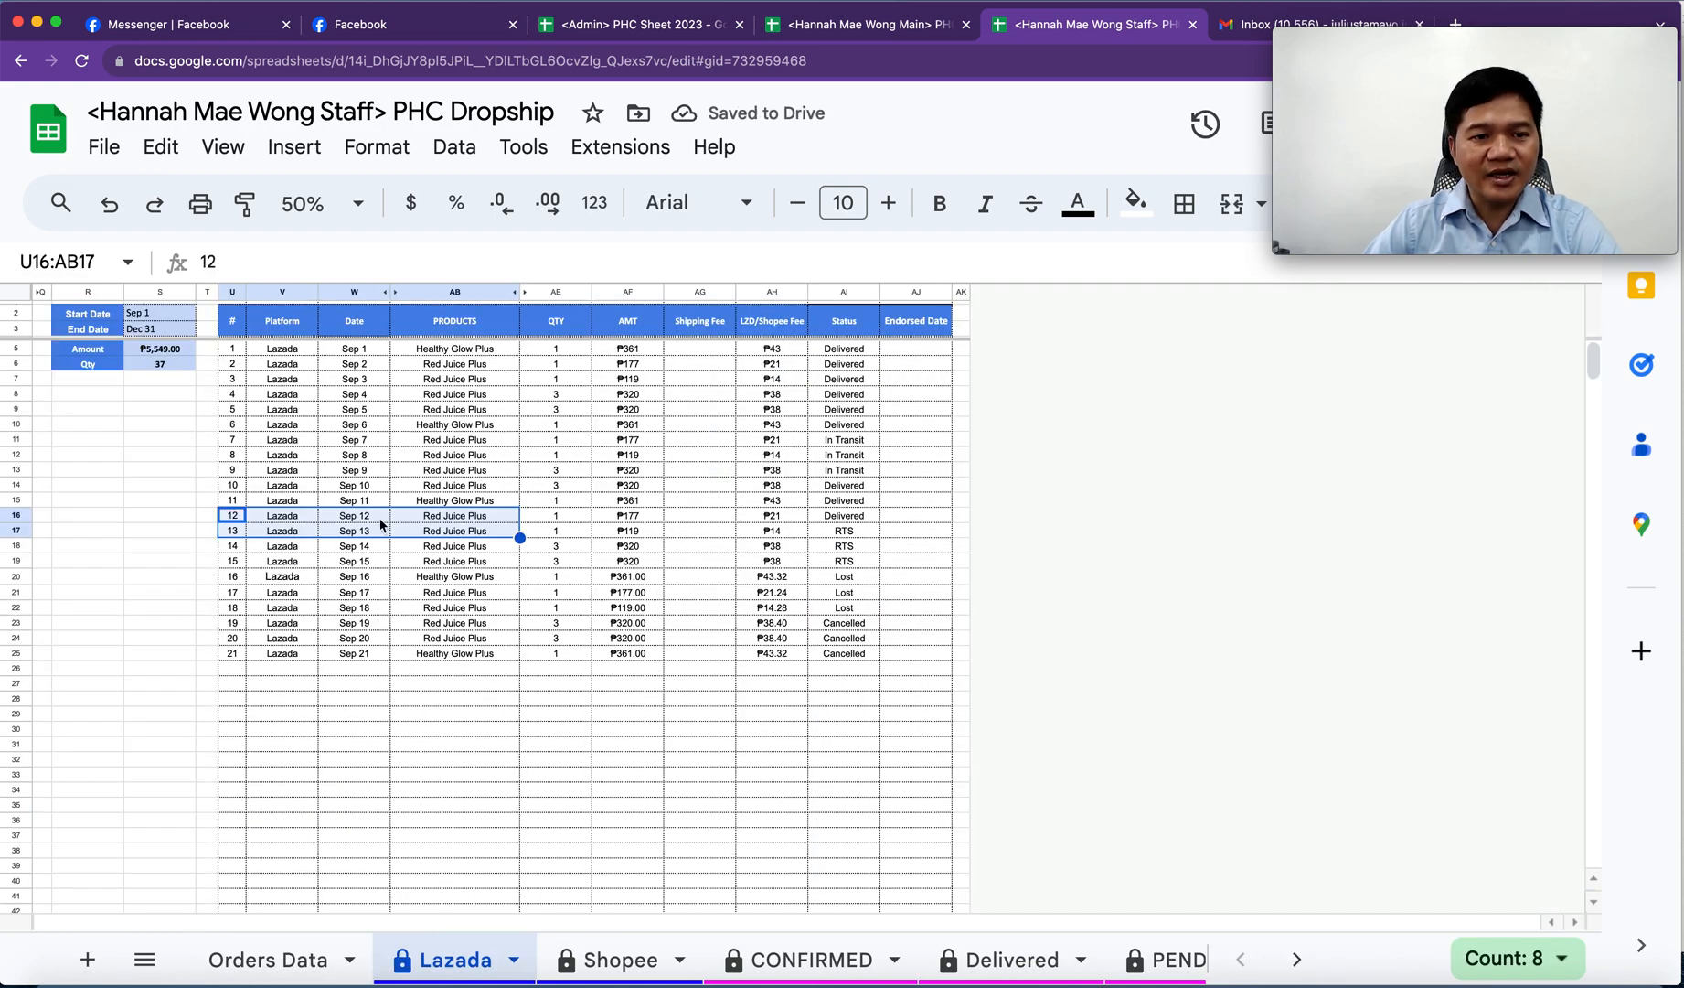
{"action": "left_click", "coordinate": [364, 728]}
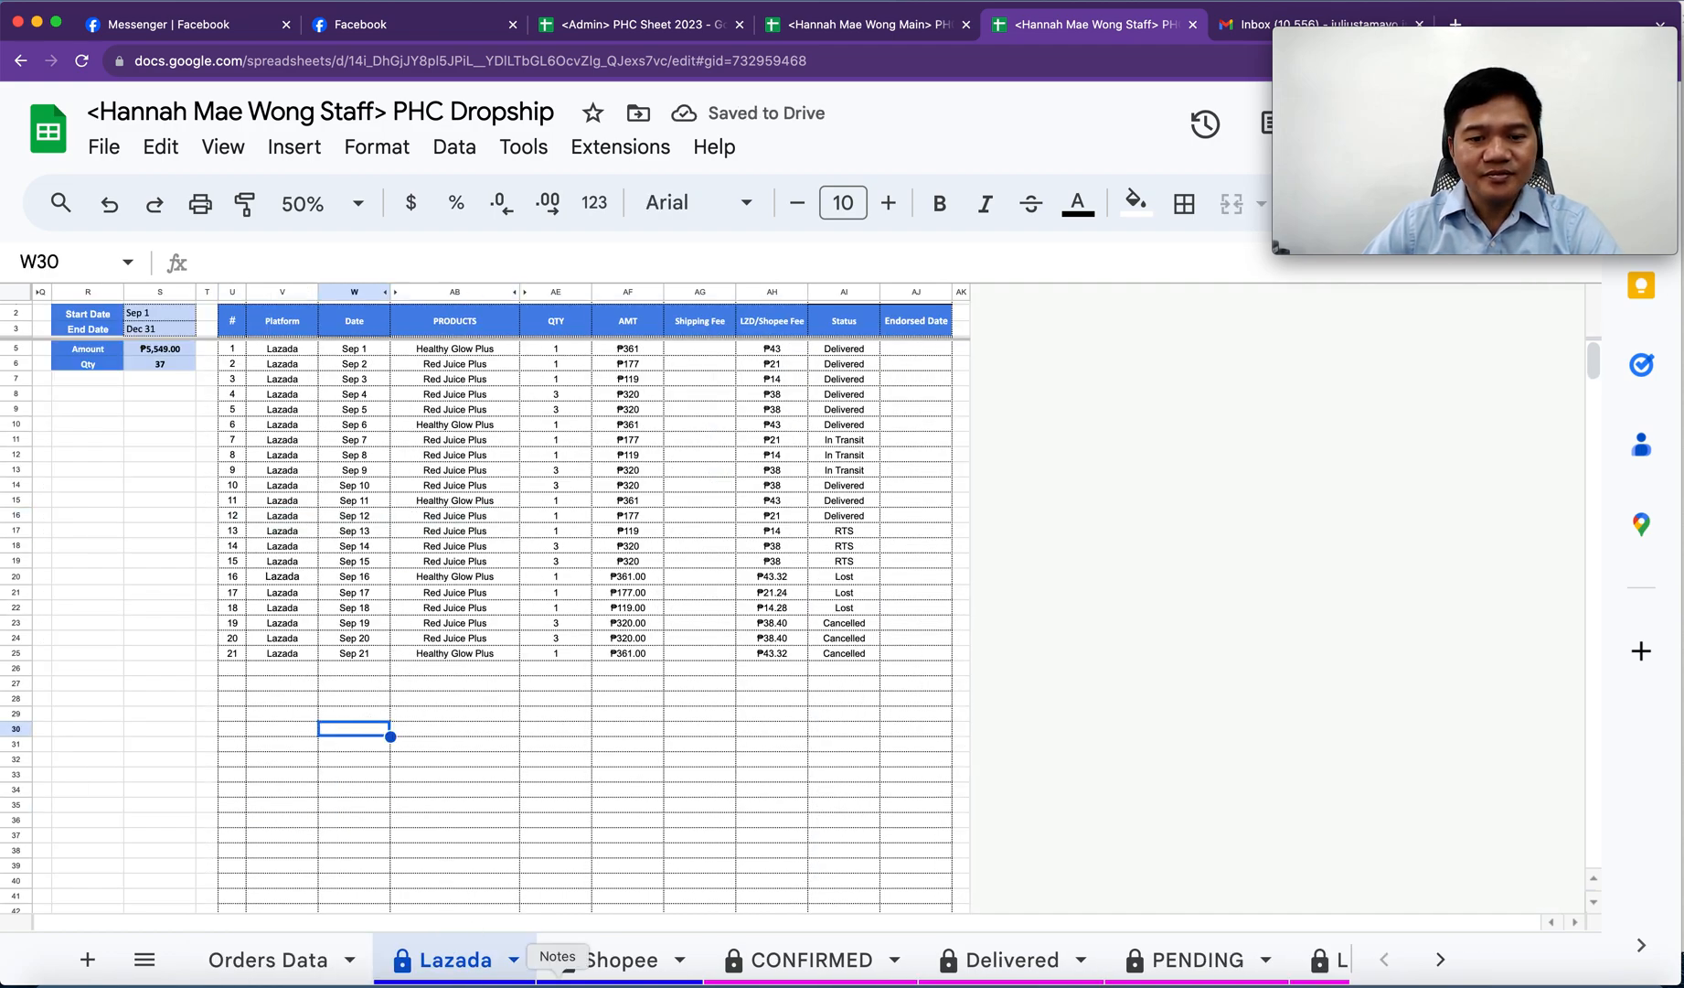
{"action": "left_click", "coordinate": [581, 967]}
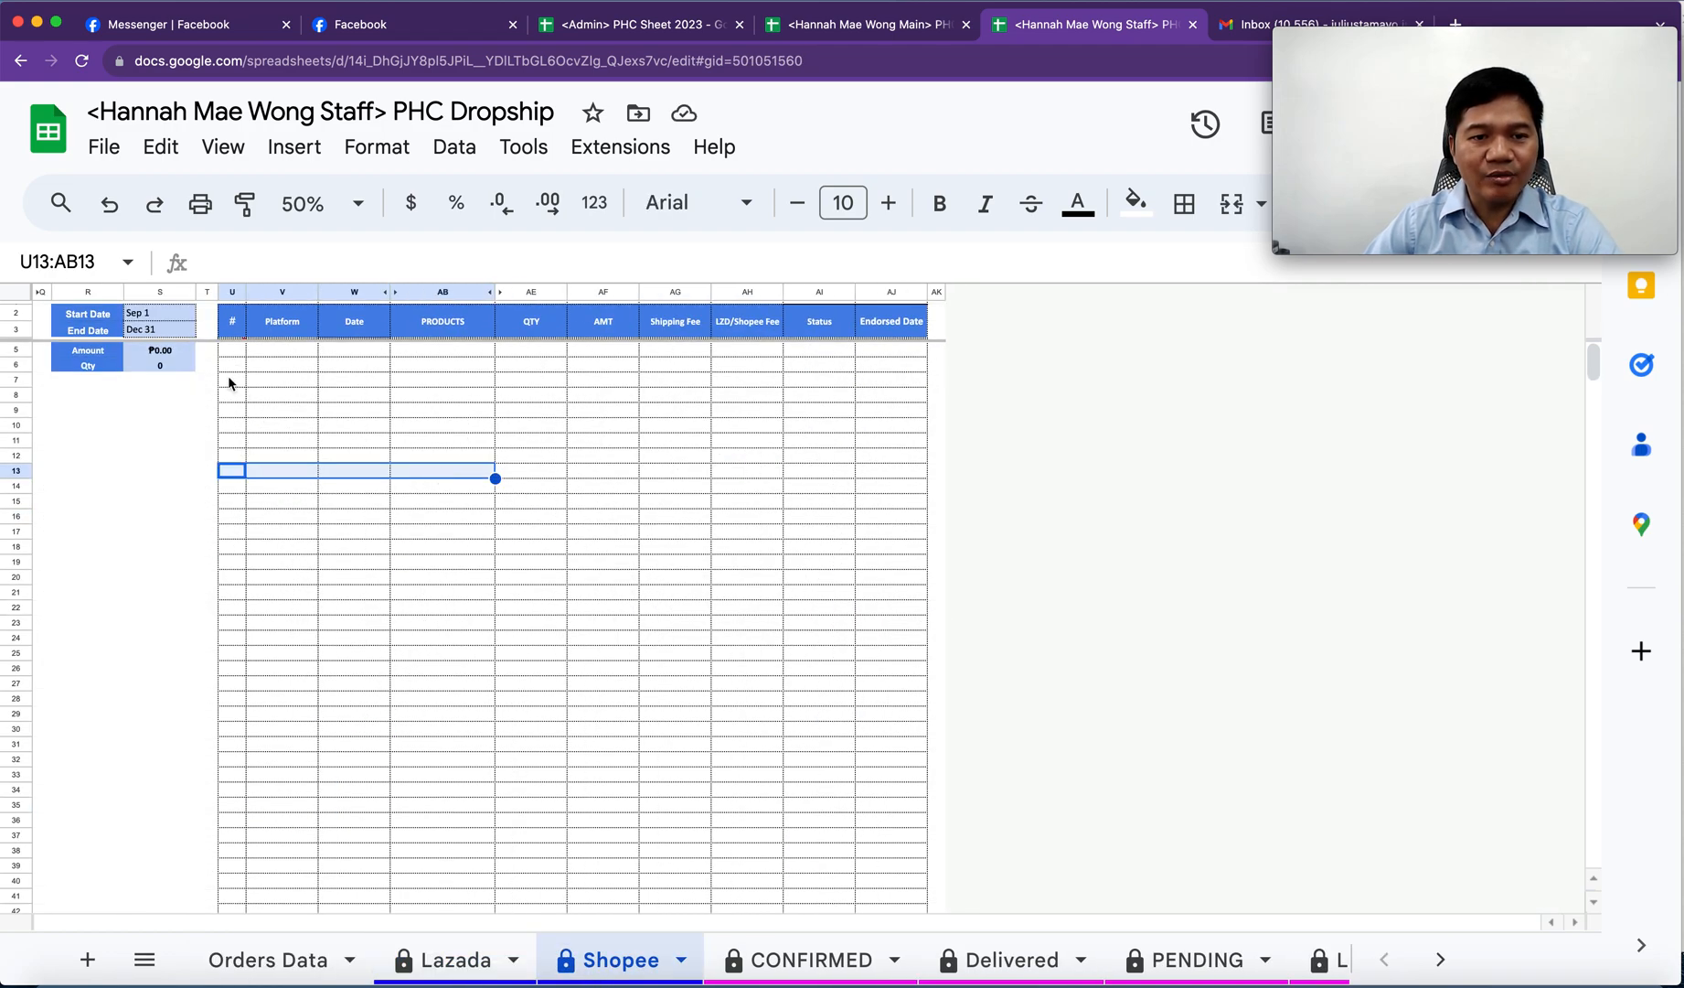
- On the Lazada sheet, highlight all orders from # through Endorsed Date and inspect the Start Date calendar without changing it
{"action": "left_click", "coordinate": [448, 960]}
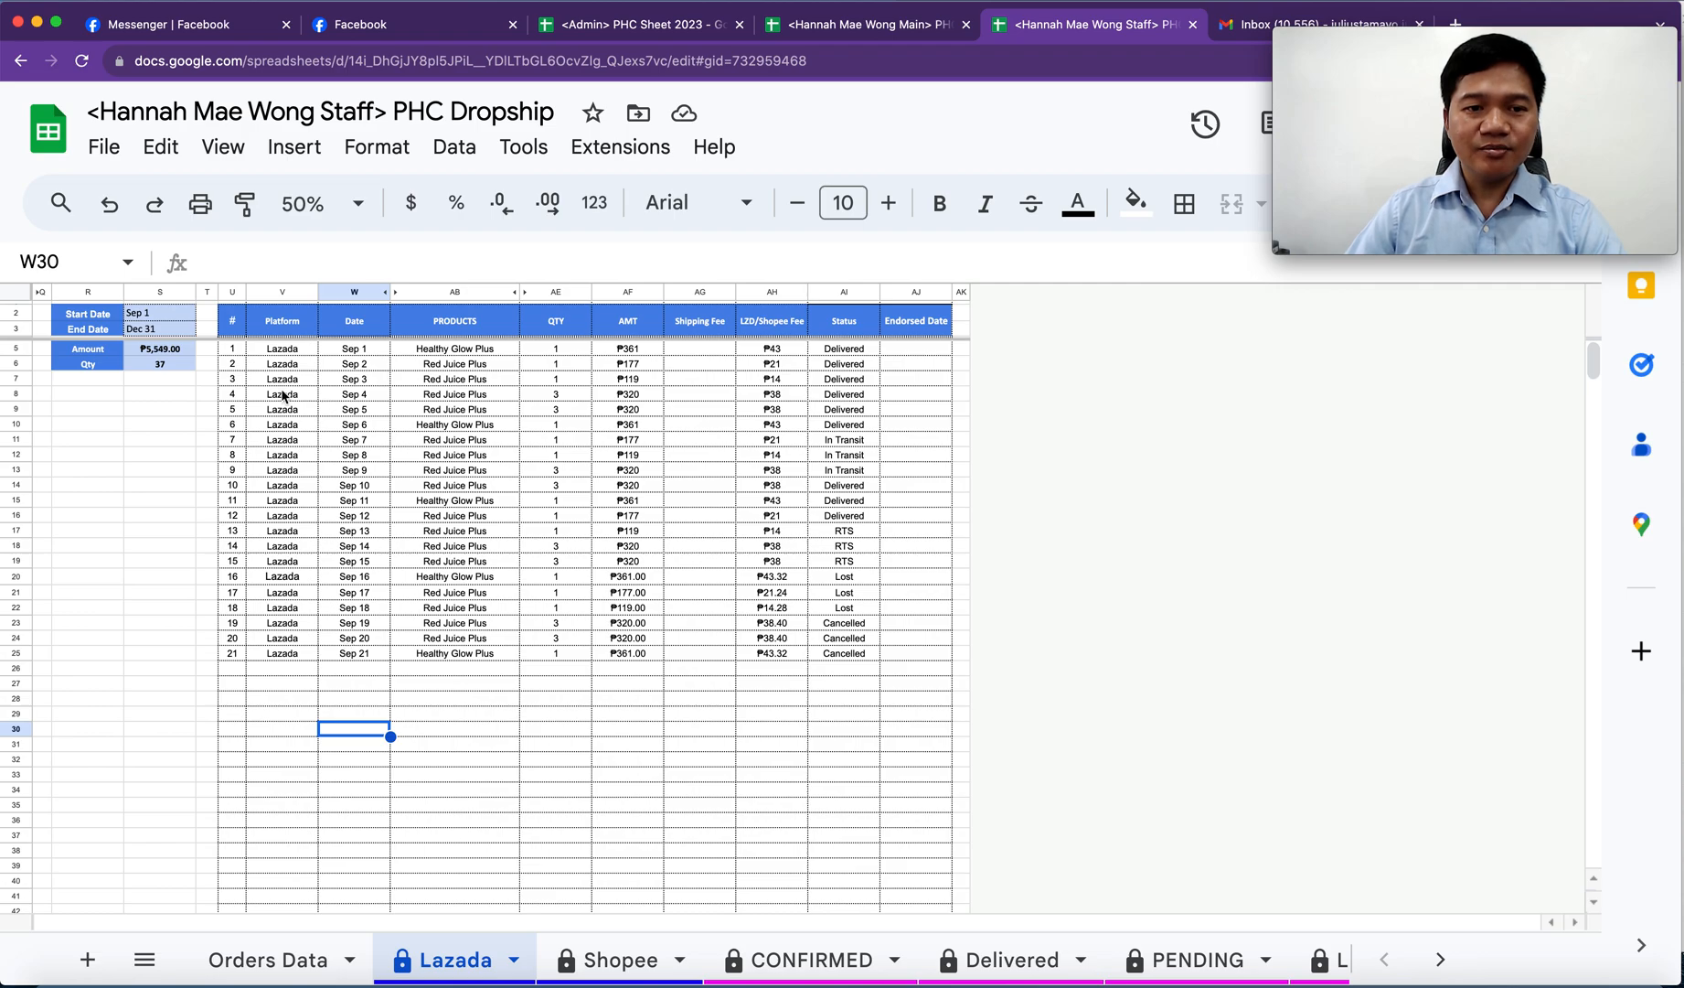
{"action": "left_click_drag", "start_coordinate": [234, 352], "coordinate": [839, 692]}
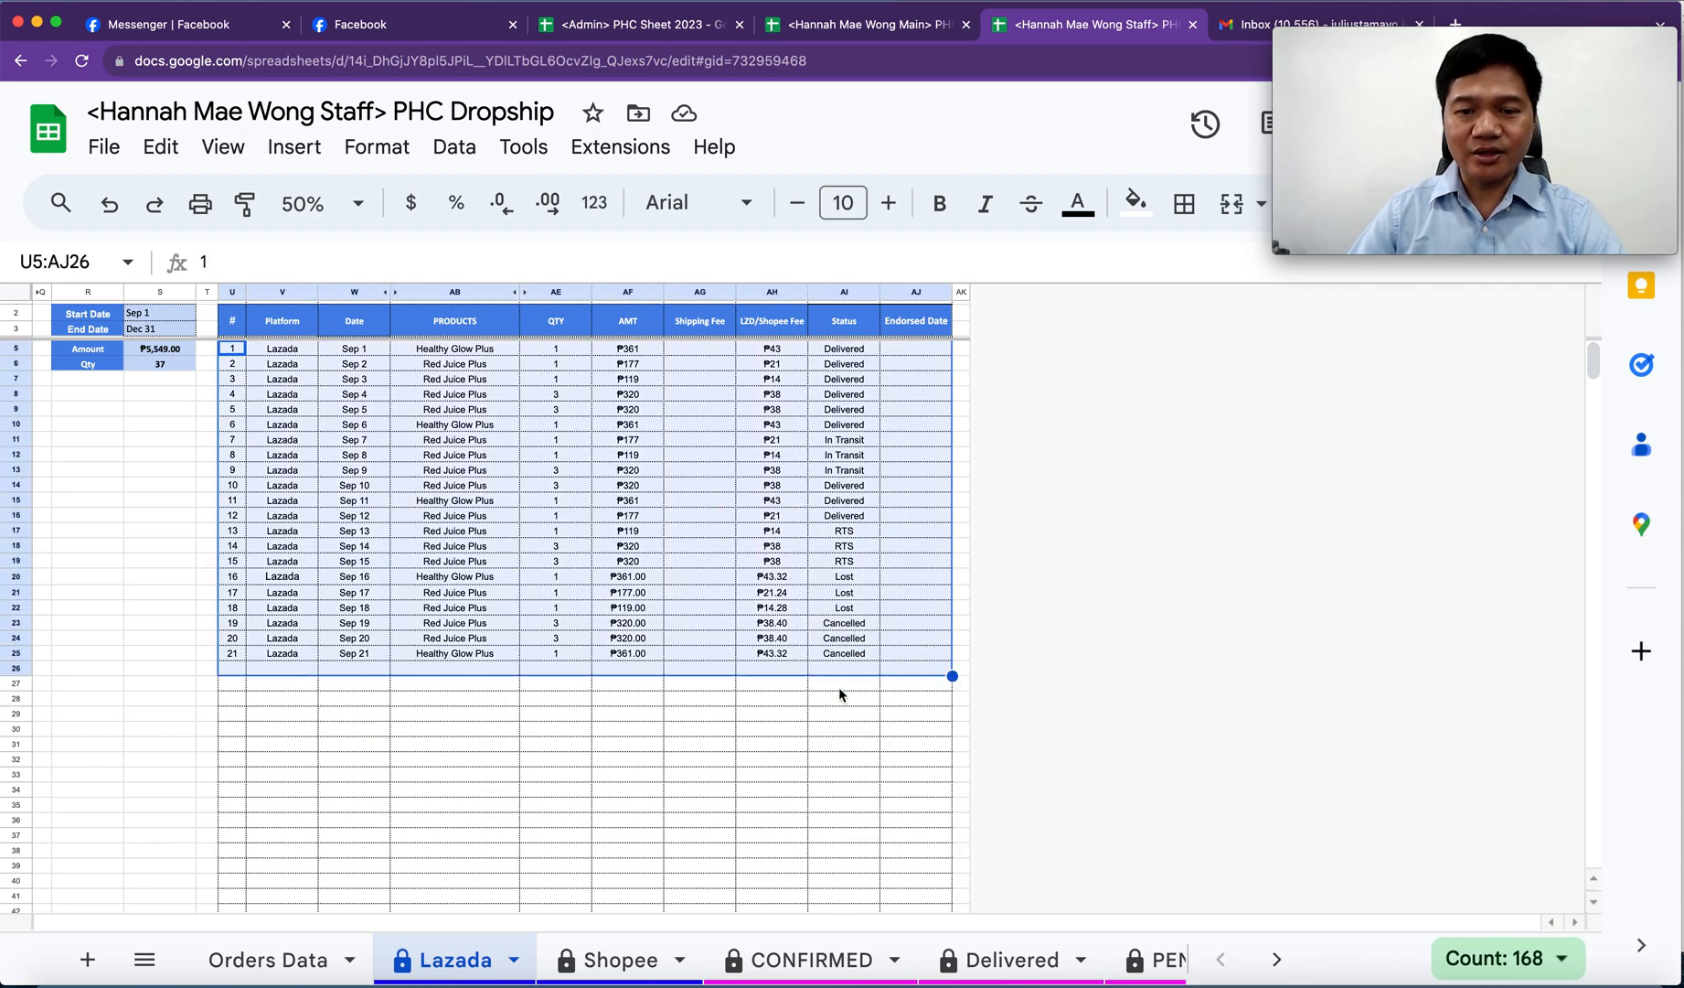
{"action": "left_click", "coordinate": [560, 773]}
{"action": "double_click", "coordinate": [151, 315]}
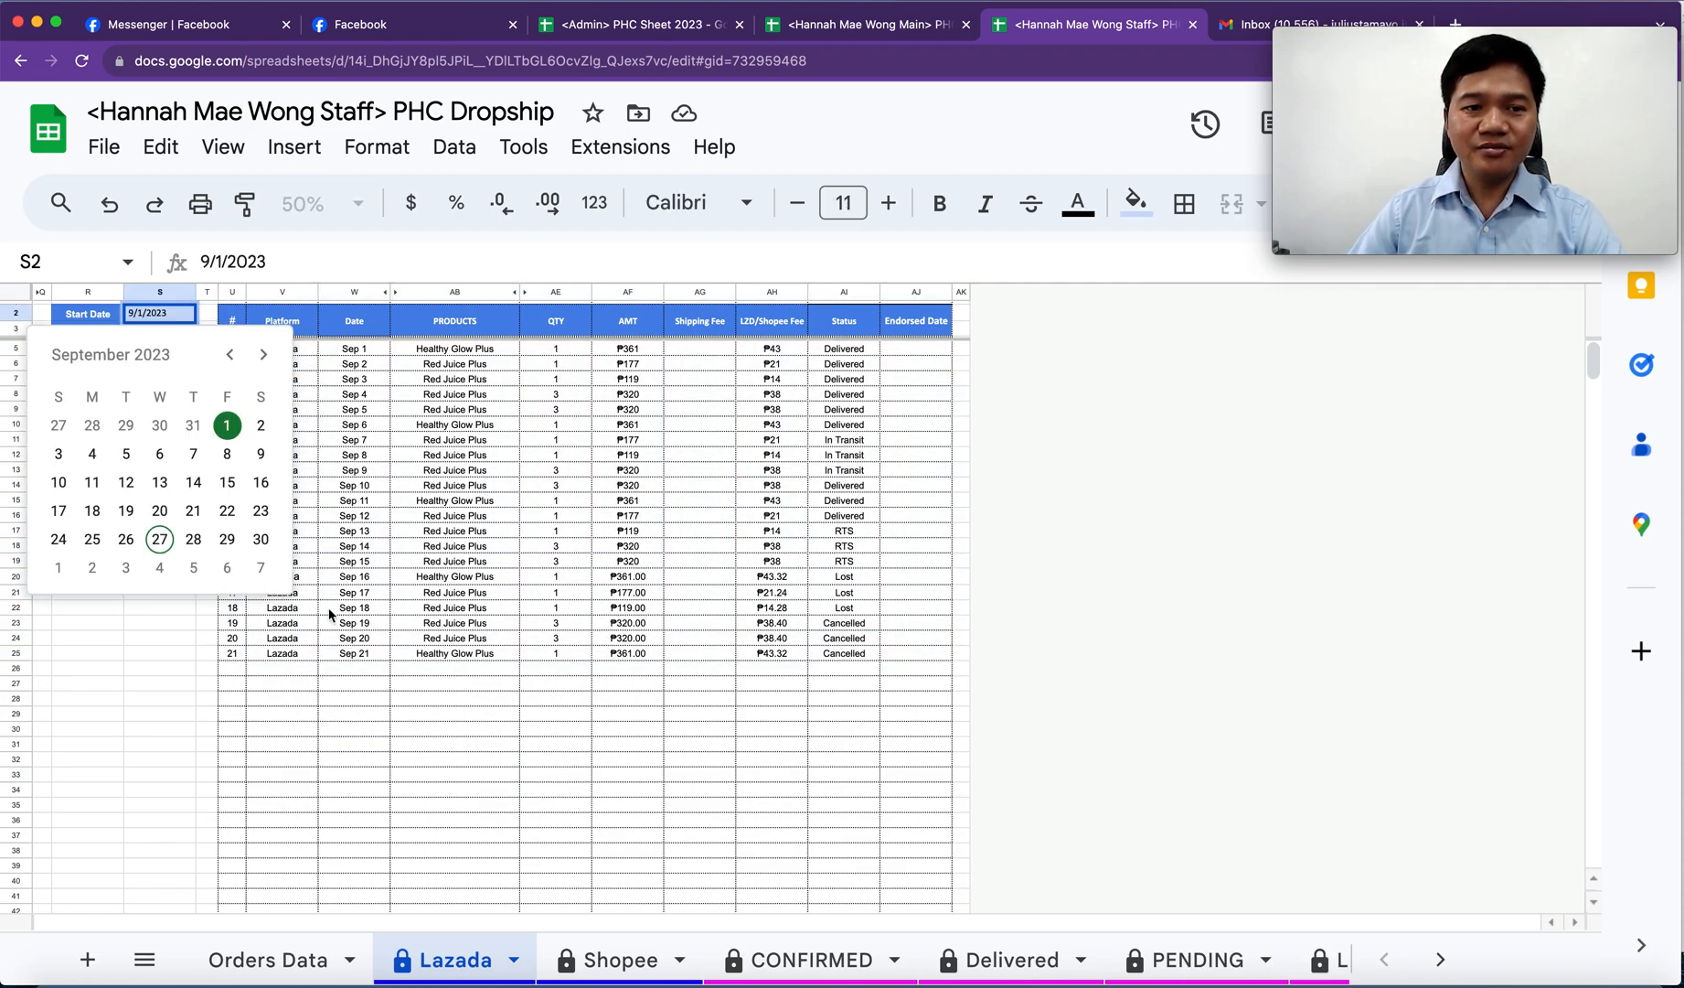
{"action": "left_click", "coordinate": [393, 713]}
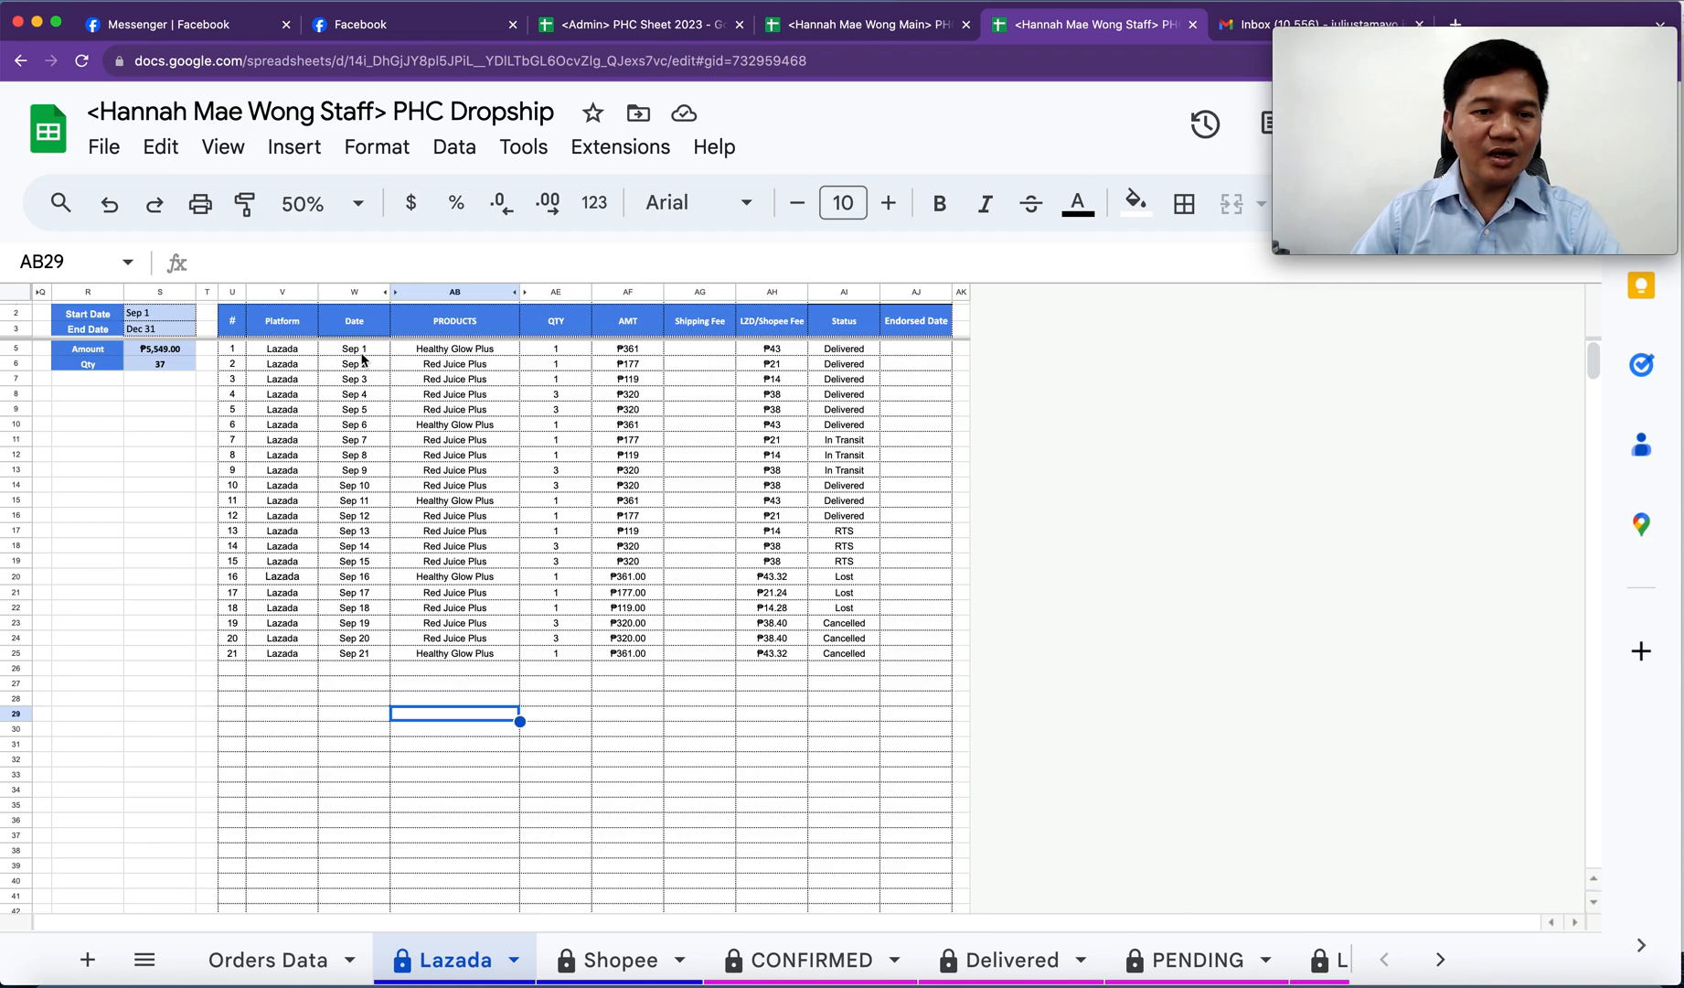
- Highlight the order dates on the Lazada sheet, set the Start Date to October 1, 2023, and highlight the list area from # through Endorsed Date
{"action": "left_click_drag", "start_coordinate": [362, 355], "coordinate": [365, 669]}
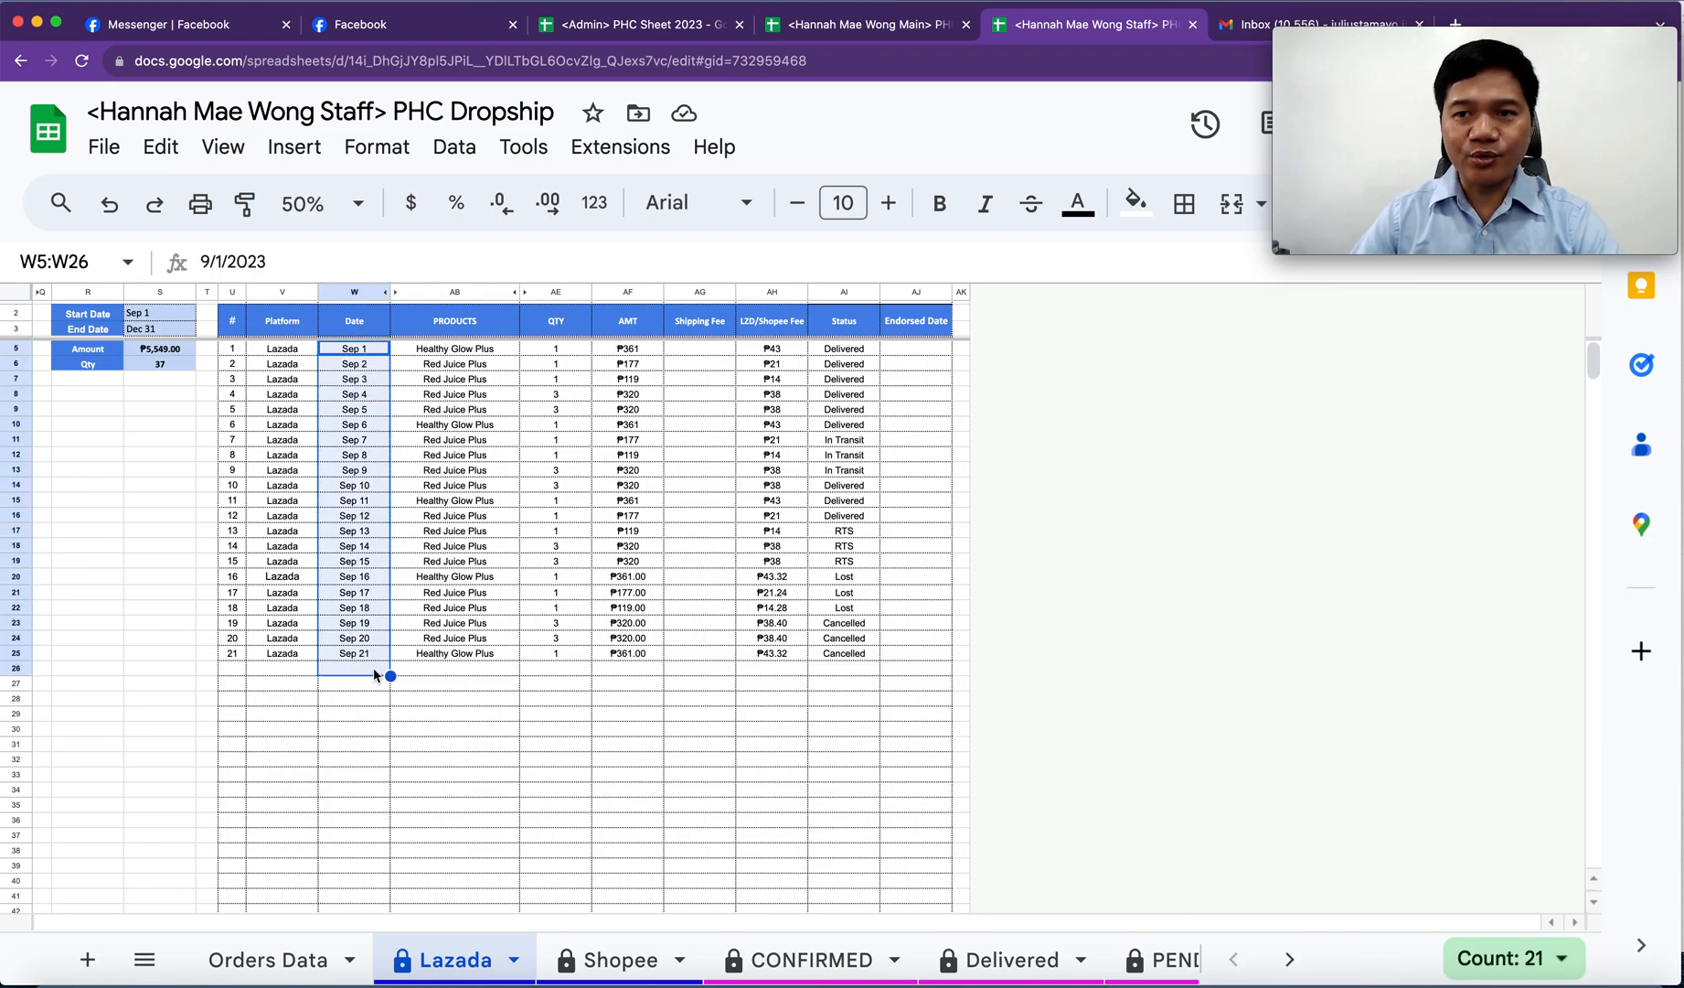
{"action": "left_click", "coordinate": [437, 806]}
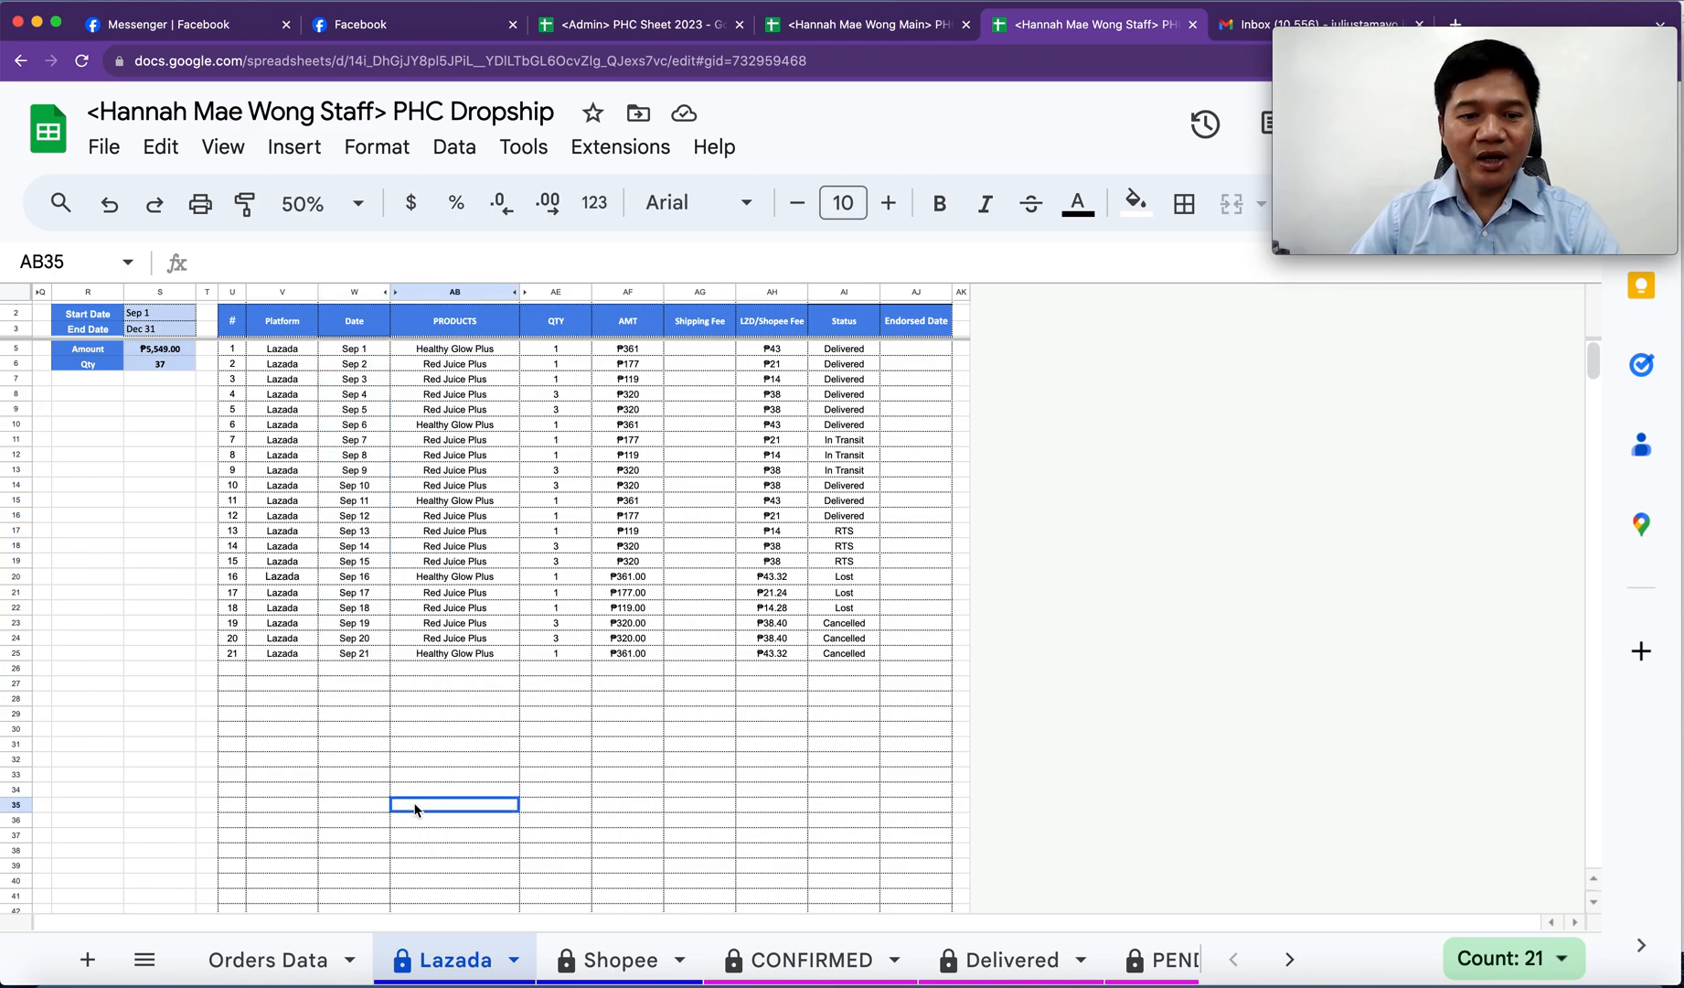
{"action": "double_click", "coordinate": [158, 317]}
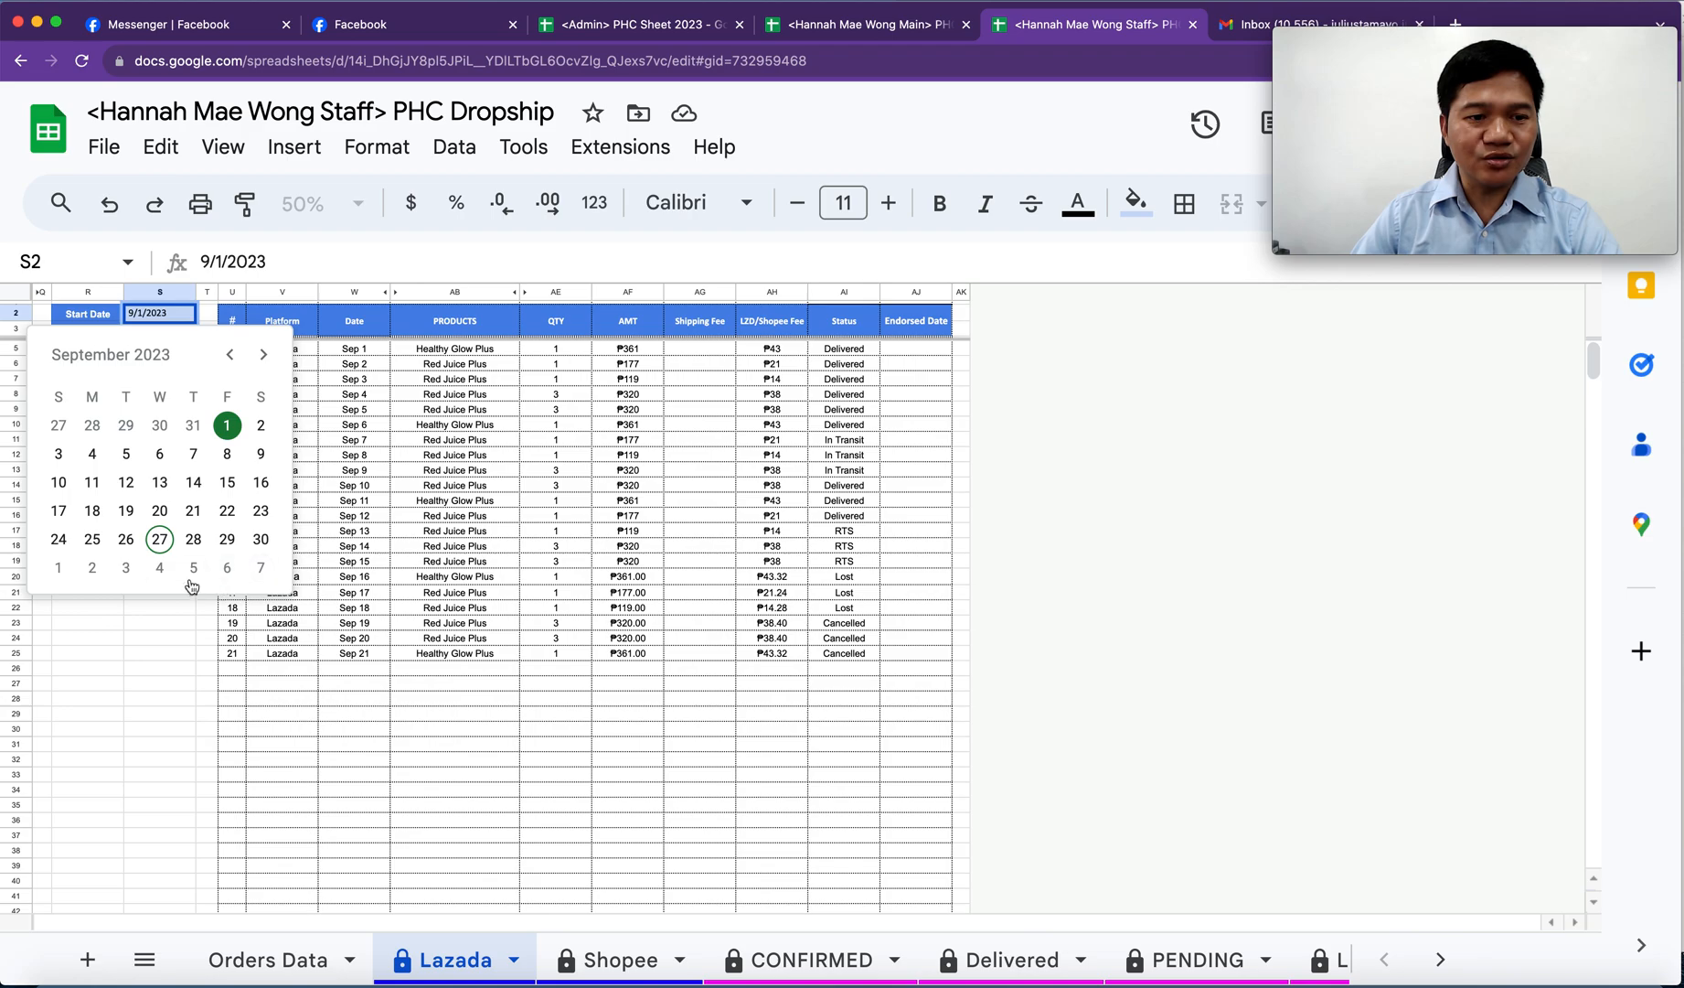
{"action": "left_click", "coordinate": [59, 568]}
{"action": "left_click_drag", "start_coordinate": [355, 728], "coordinate": [350, 718]}
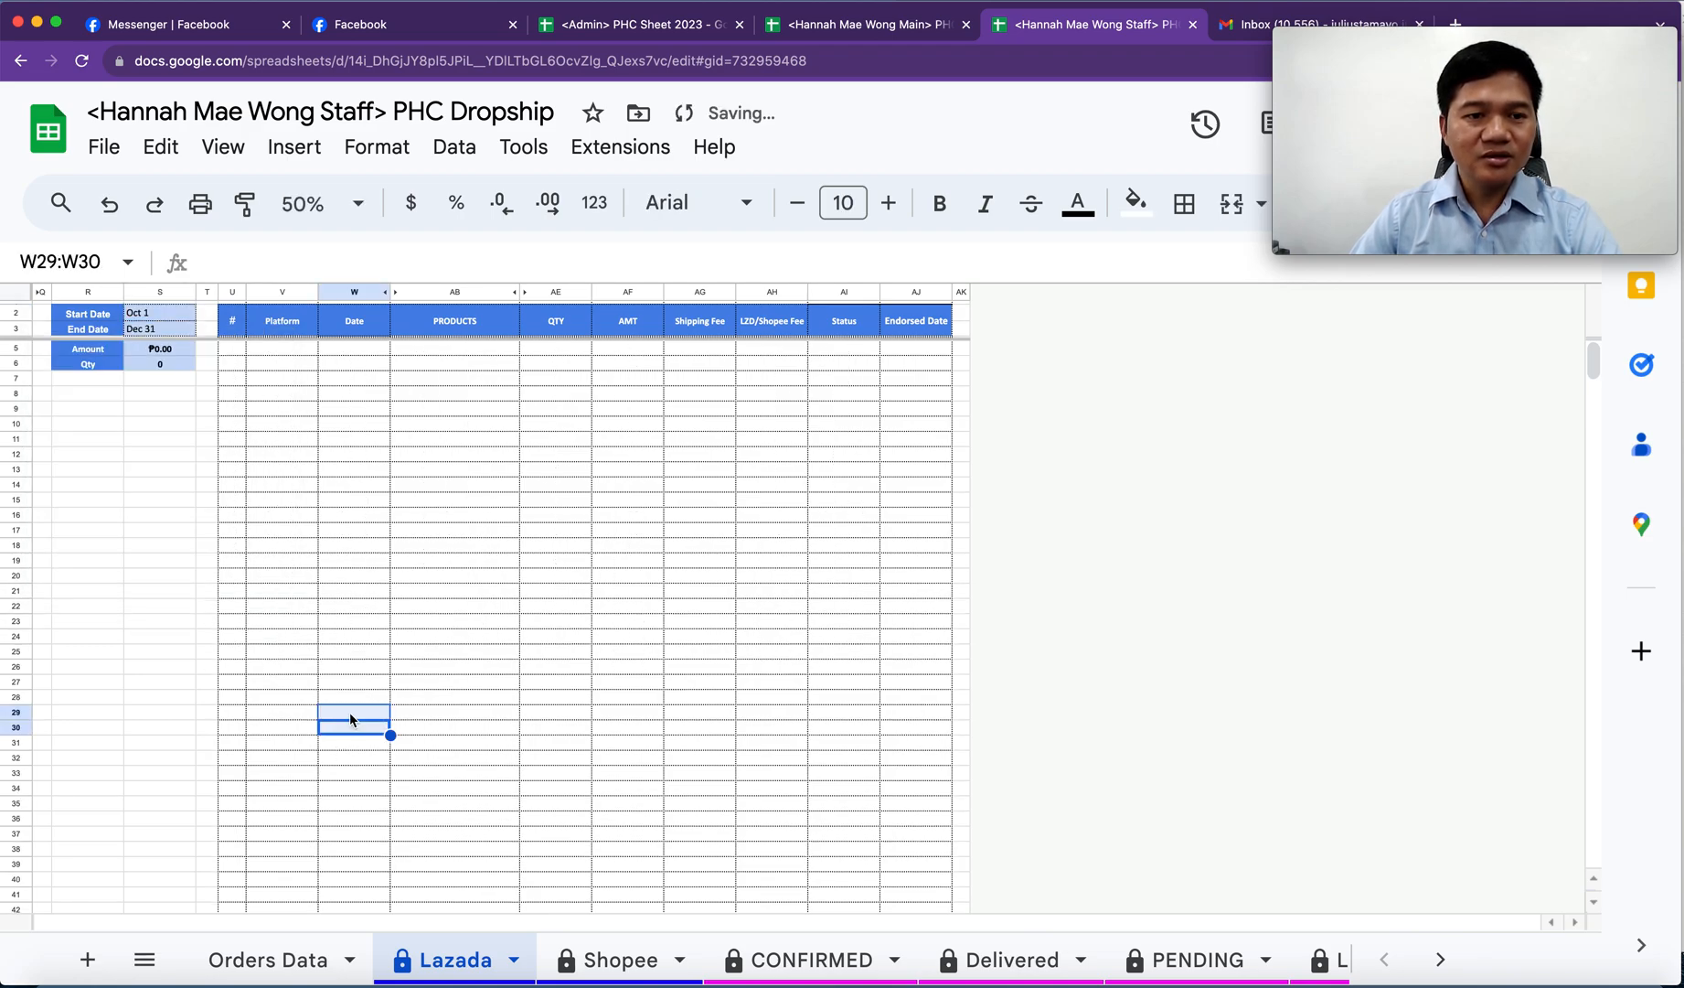
{"action": "left_click_drag", "start_coordinate": [239, 345], "coordinate": [892, 804]}
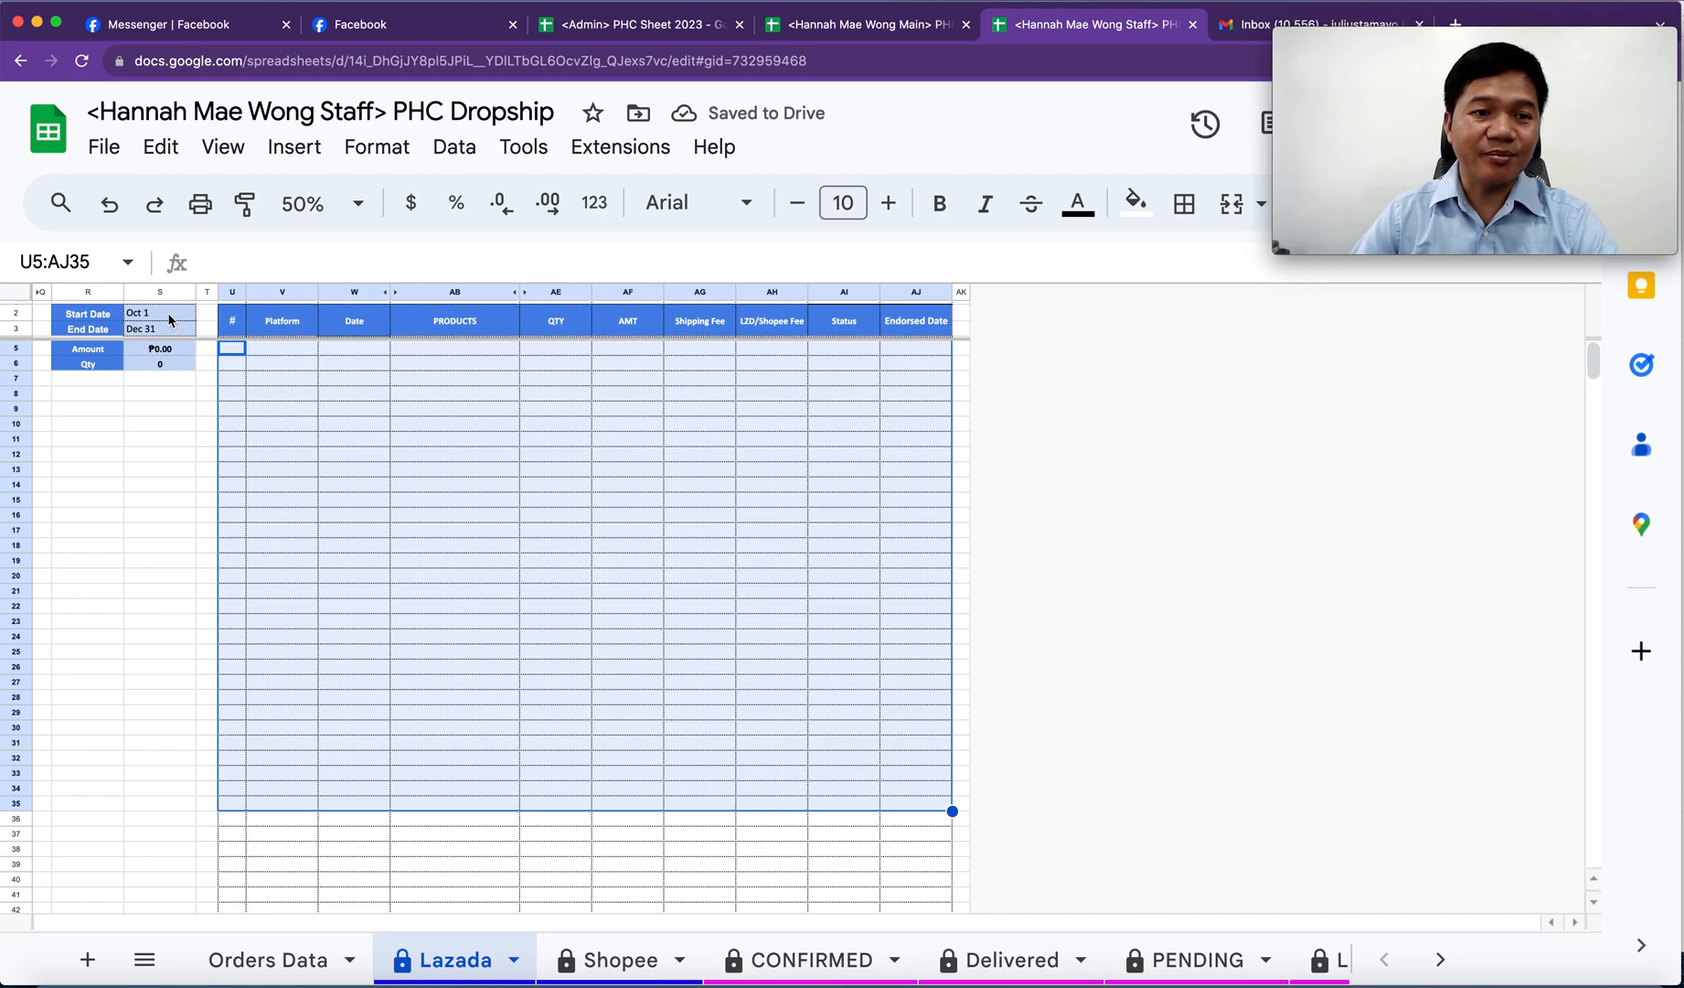
- Set the Lazada sheet's Start Date back to September 1, 2023
{"action": "double_click", "coordinate": [169, 319]}
{"action": "left_click", "coordinate": [226, 356]}
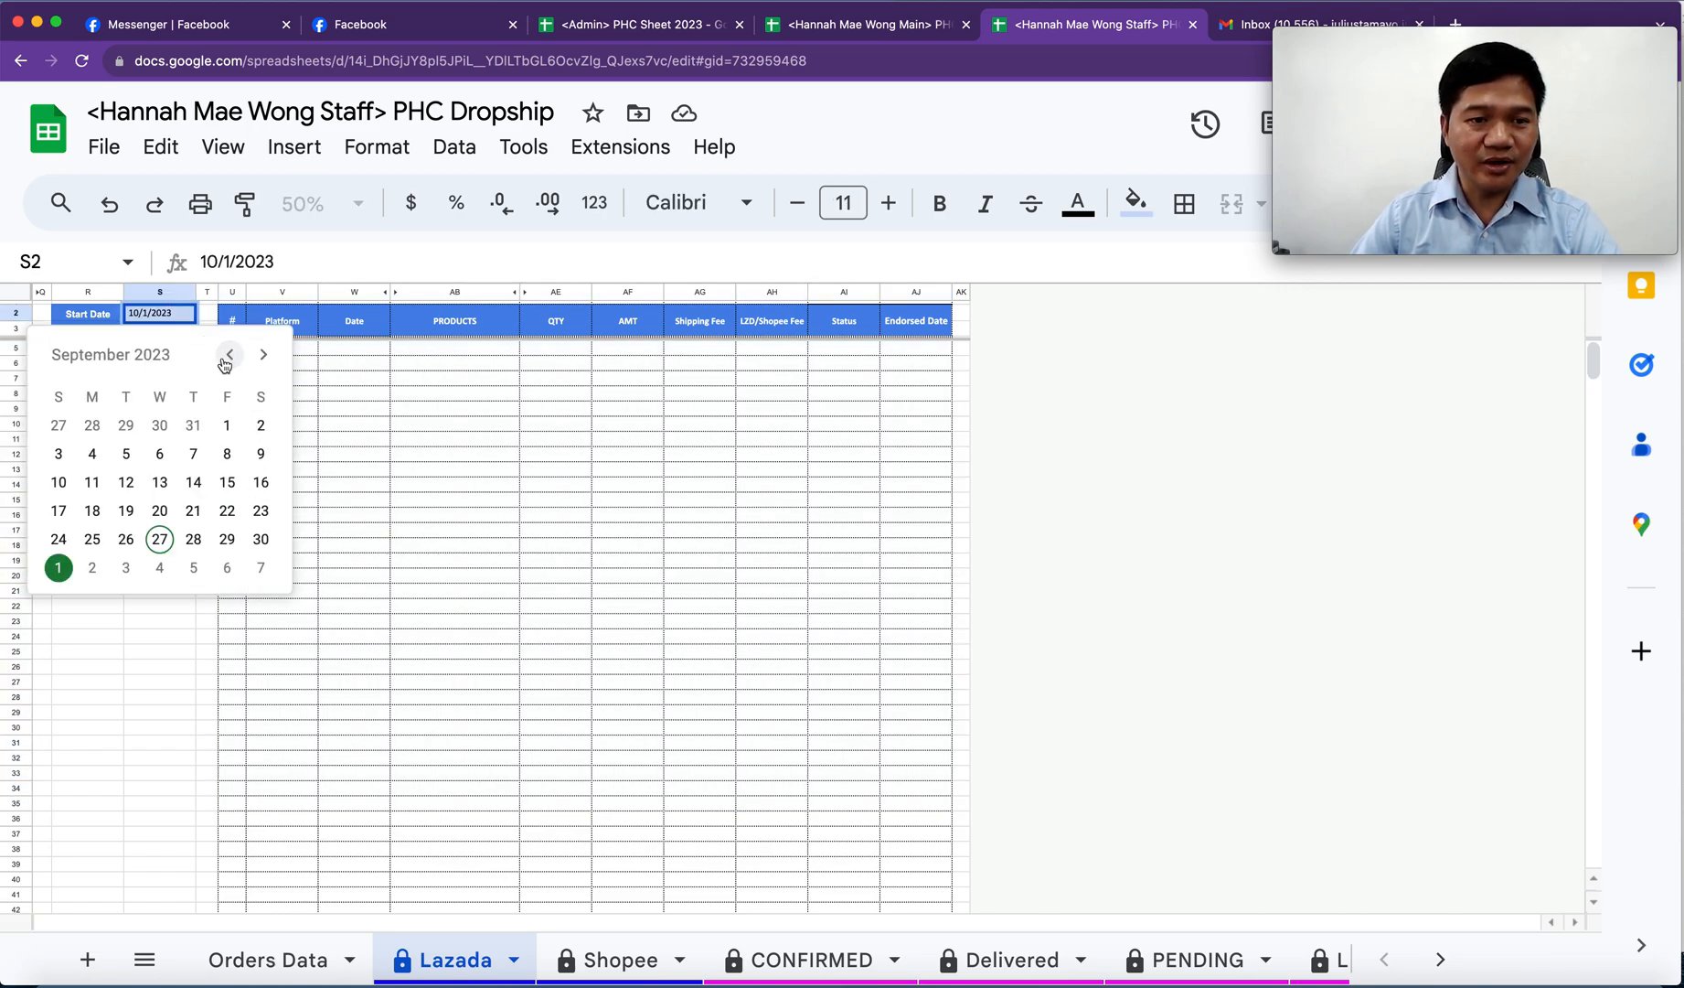
{"action": "left_click", "coordinate": [227, 425]}
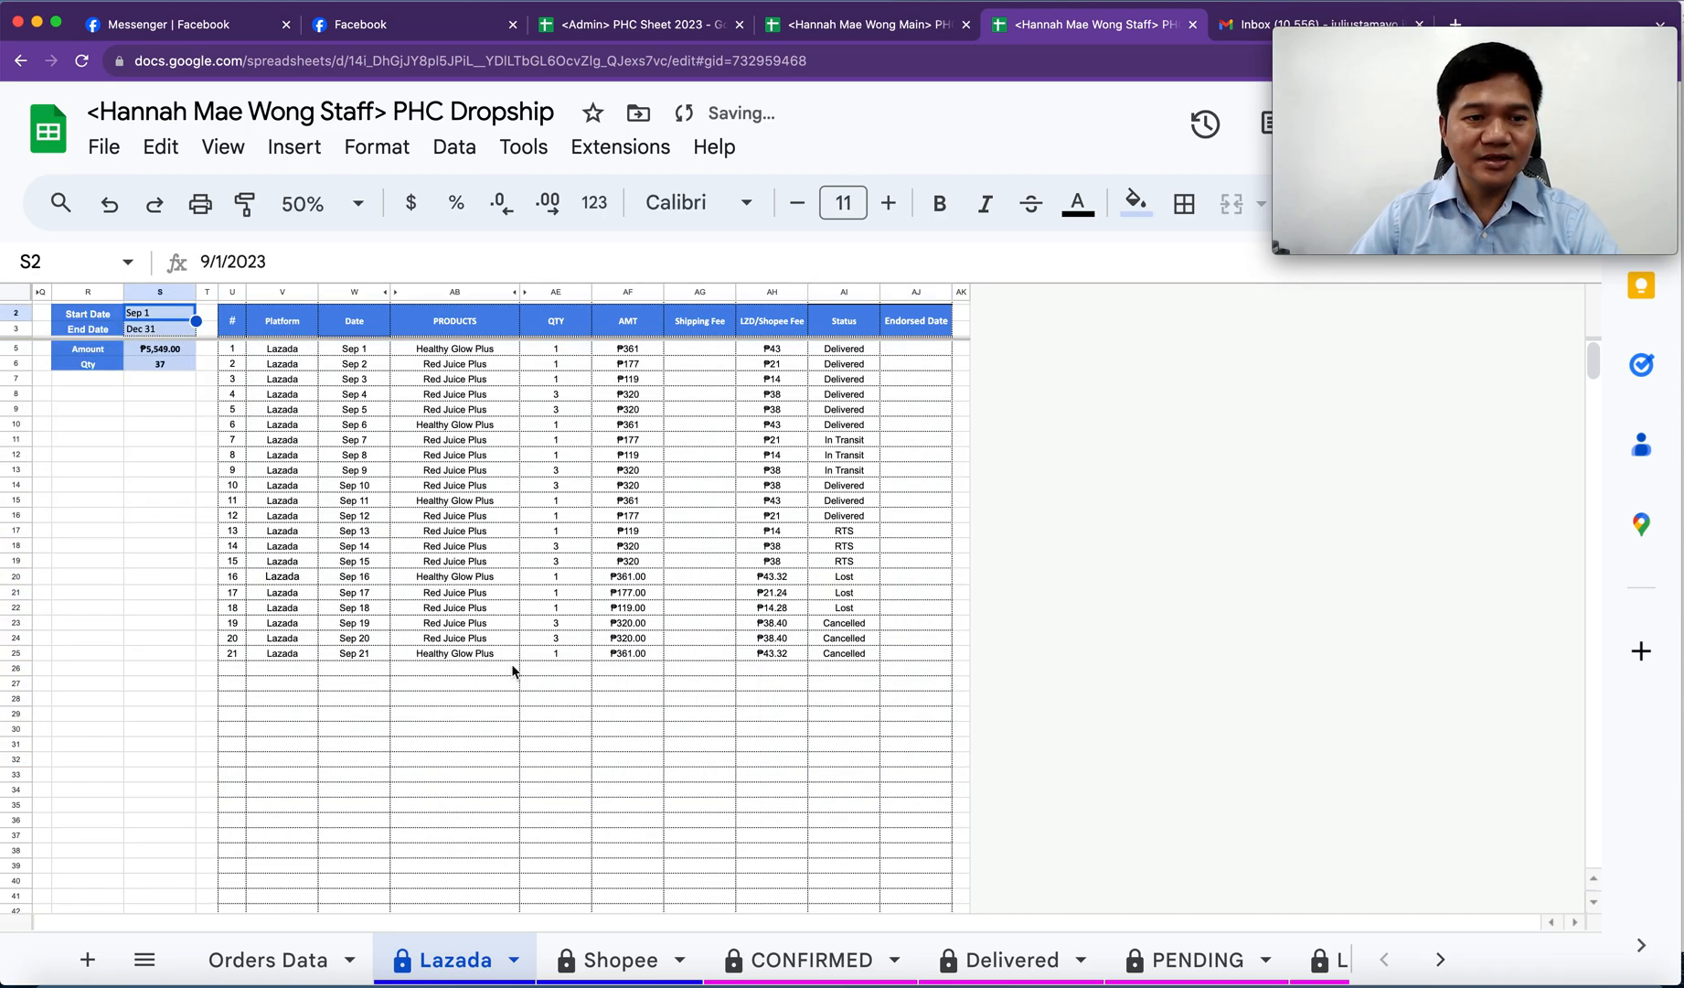
- Check the order lists on the Shopee sheet and the CONFIRMED sheet
{"action": "left_click", "coordinate": [620, 972]}
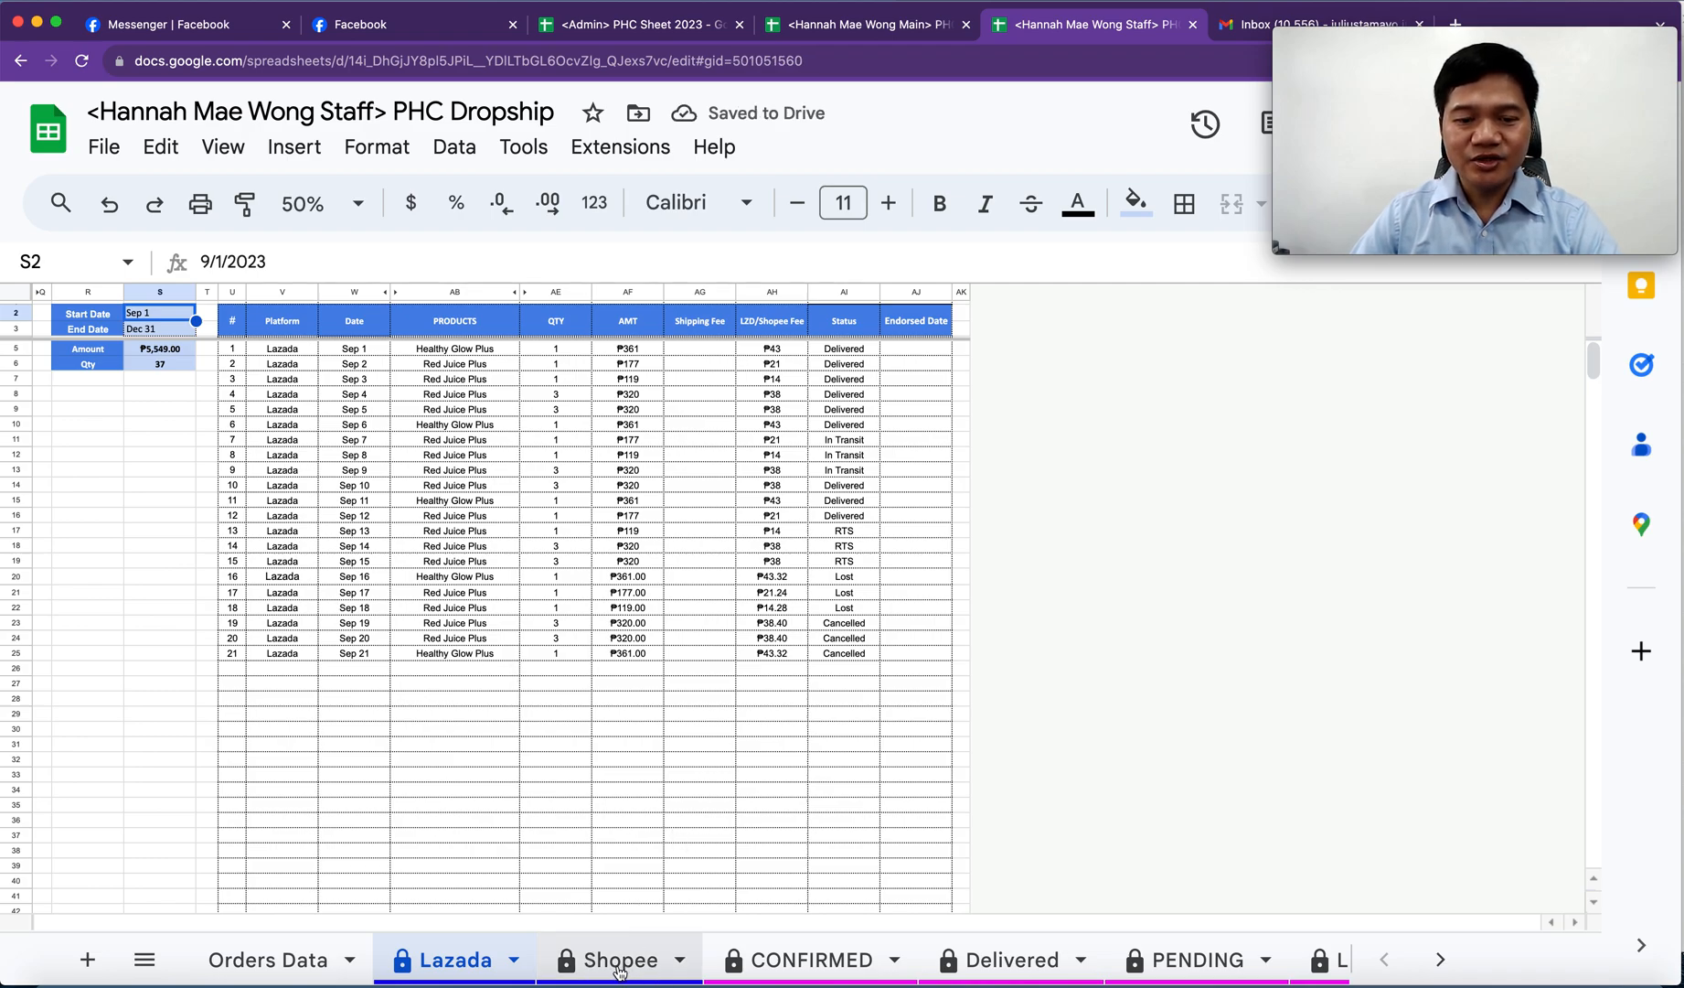
{"action": "left_click", "coordinate": [620, 972]}
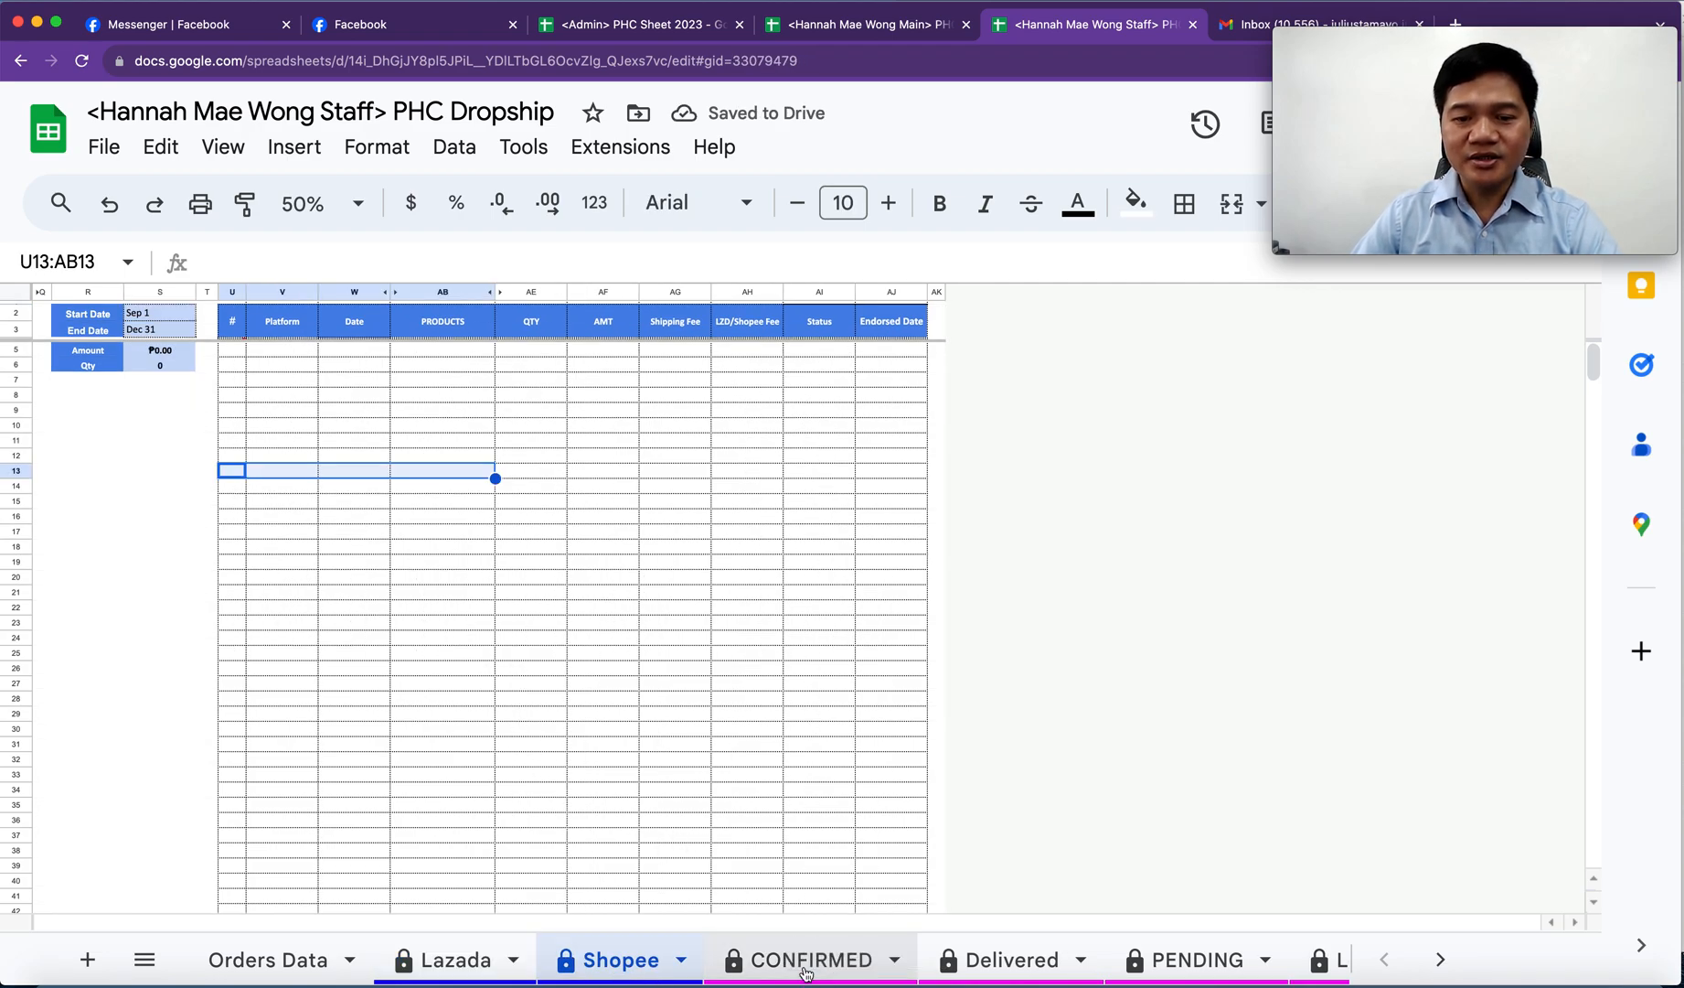
{"action": "left_click", "coordinate": [805, 972]}
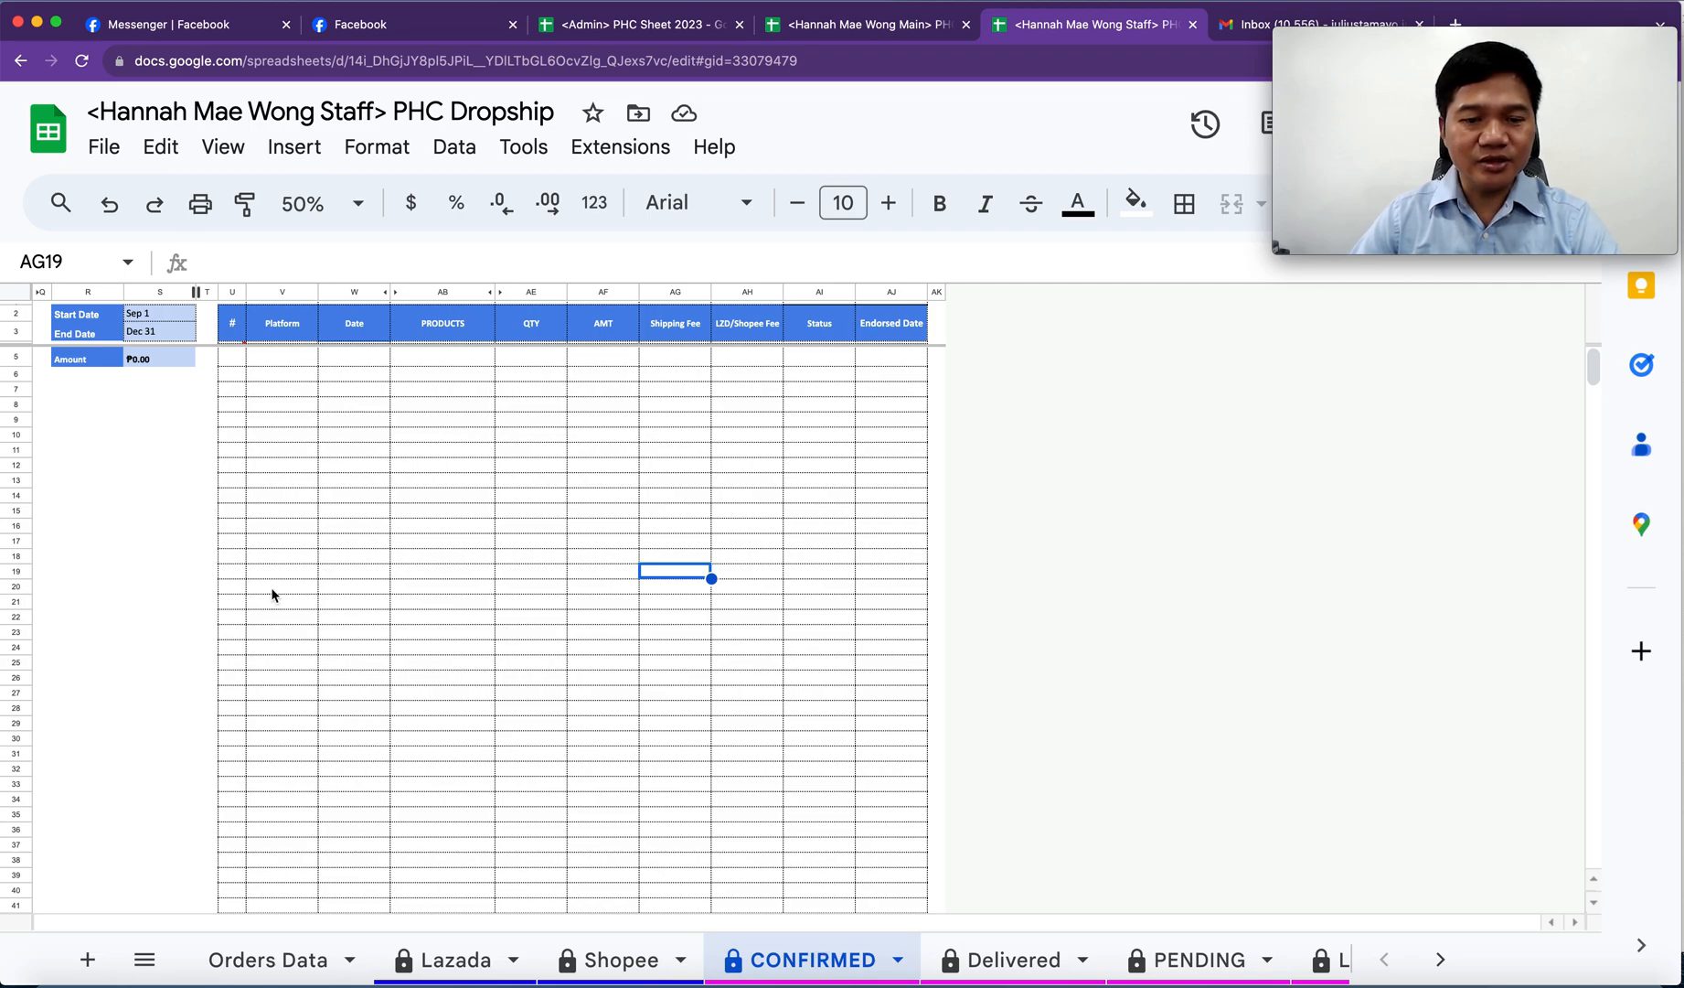
- On Orders Data, set the Status of the order in row 5 to Pending and fill it down through row 7
{"action": "left_click", "coordinate": [274, 958]}
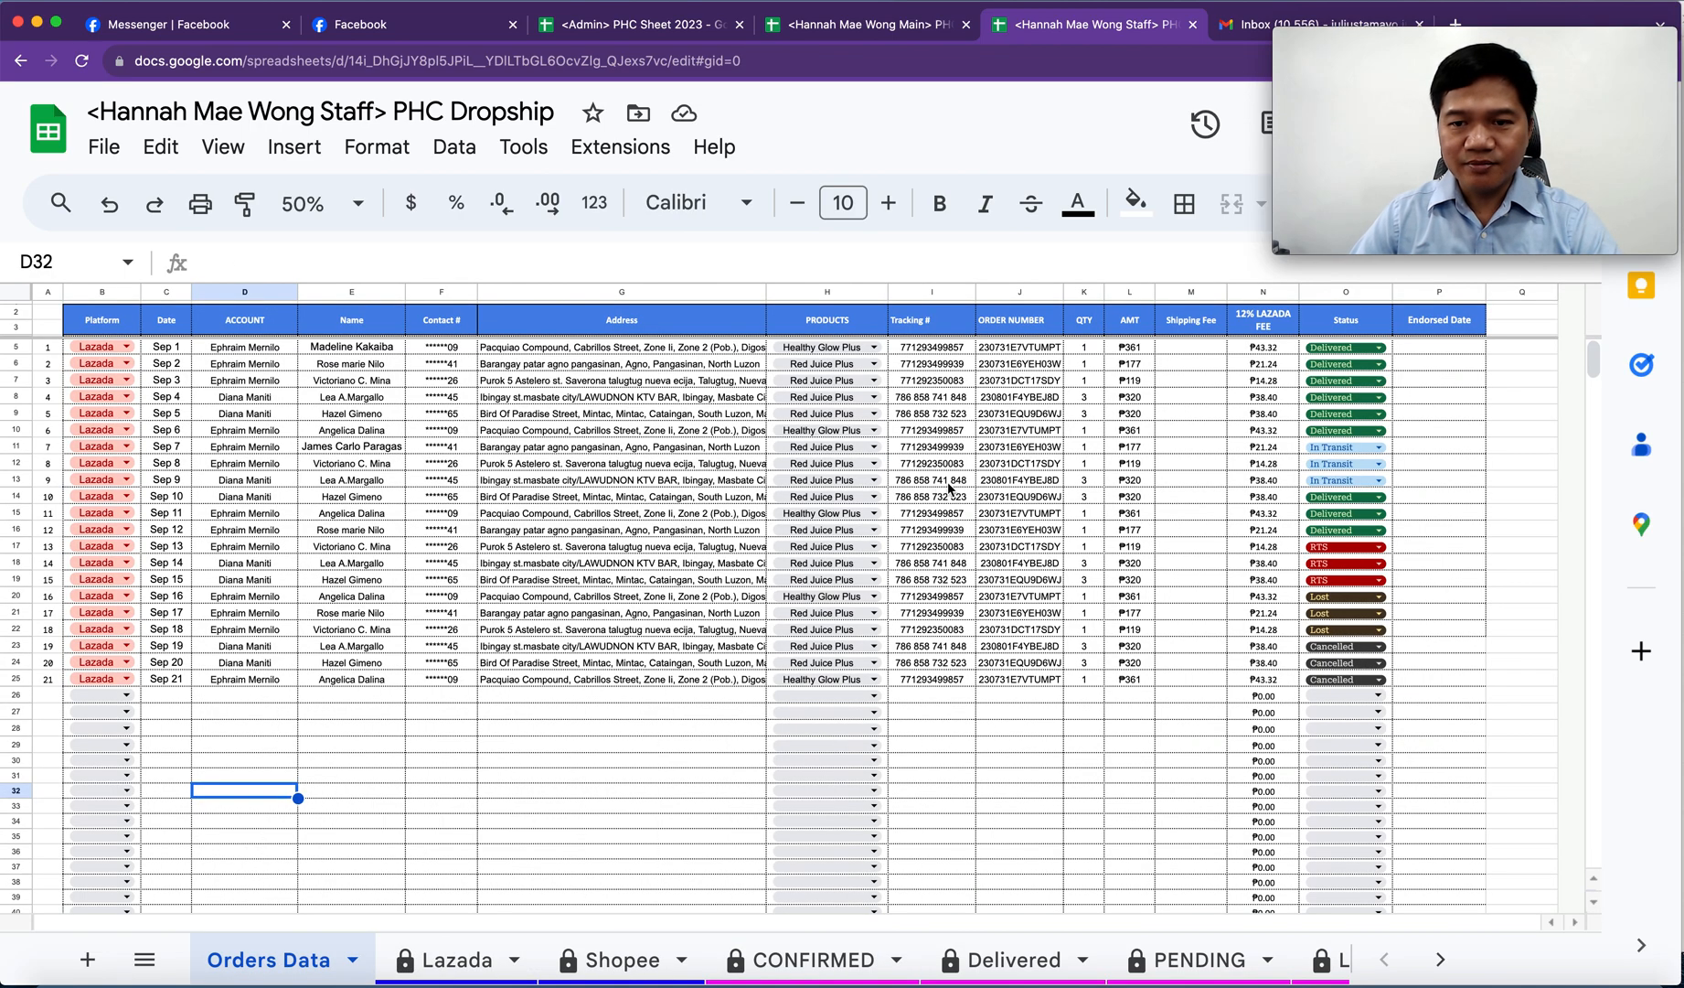
{"action": "left_click", "coordinate": [1379, 348]}
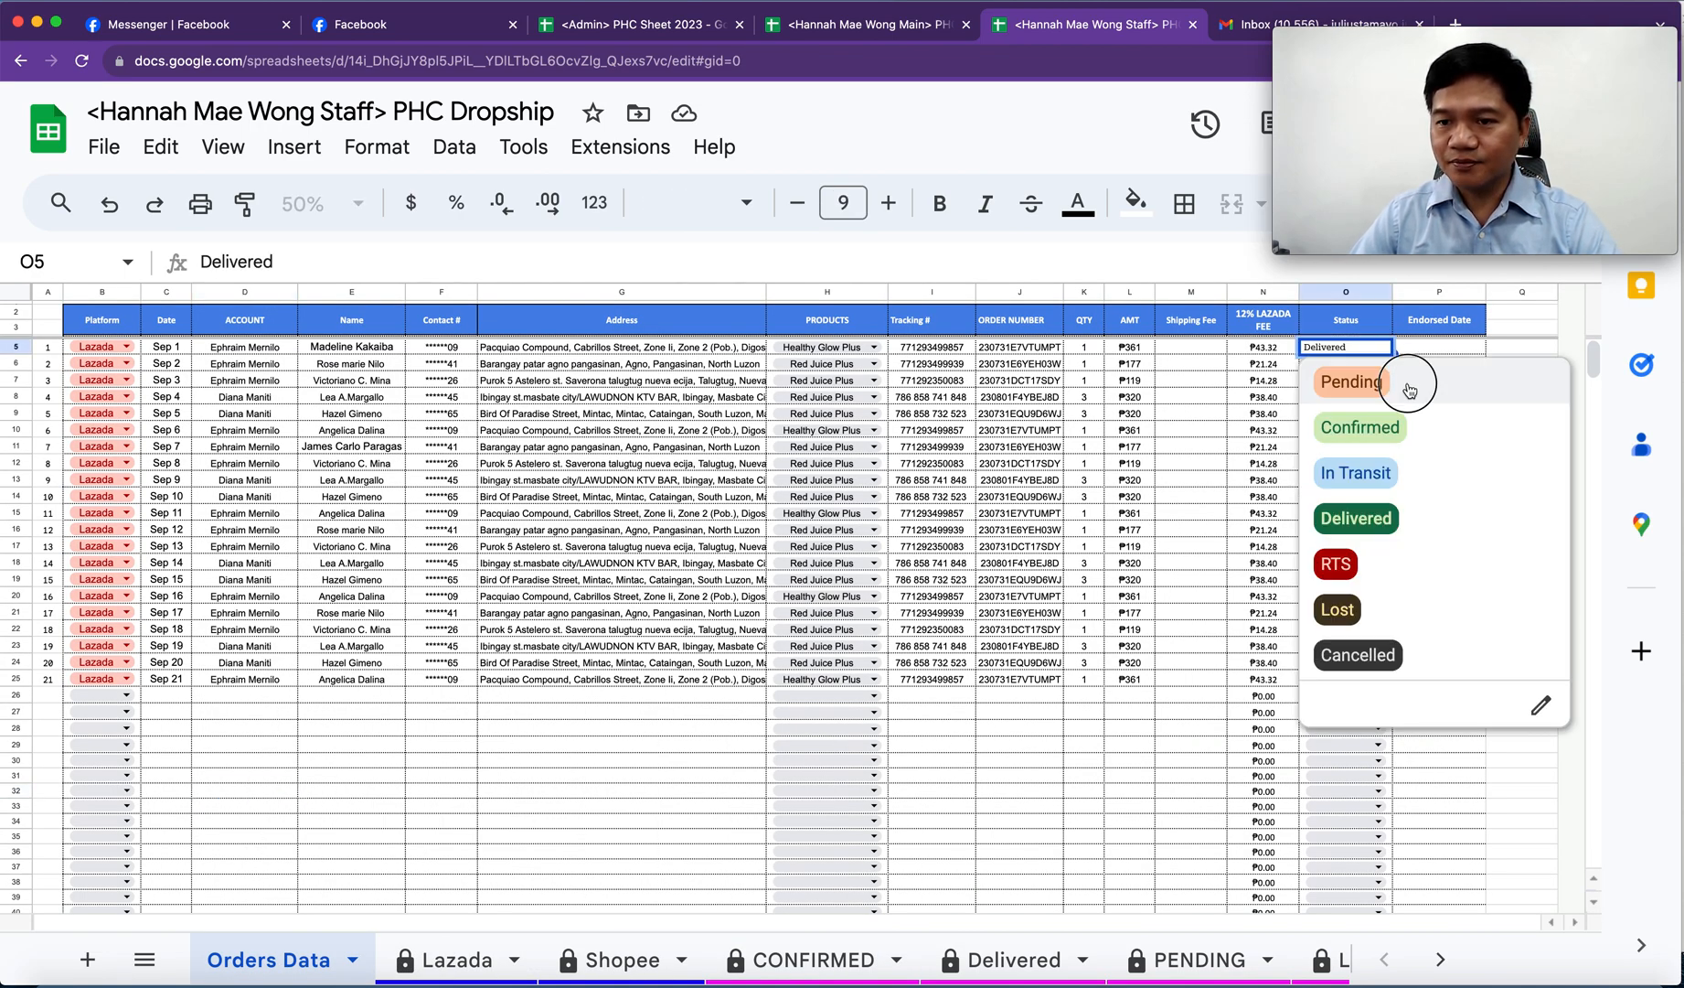
{"action": "left_click", "coordinate": [1352, 381]}
{"action": "left_click_drag", "start_coordinate": [1392, 353], "coordinate": [1388, 386]}
- Set the Status of the order in row 8 to Confirmed and fill it down through row 10
{"action": "left_click", "coordinate": [1379, 398]}
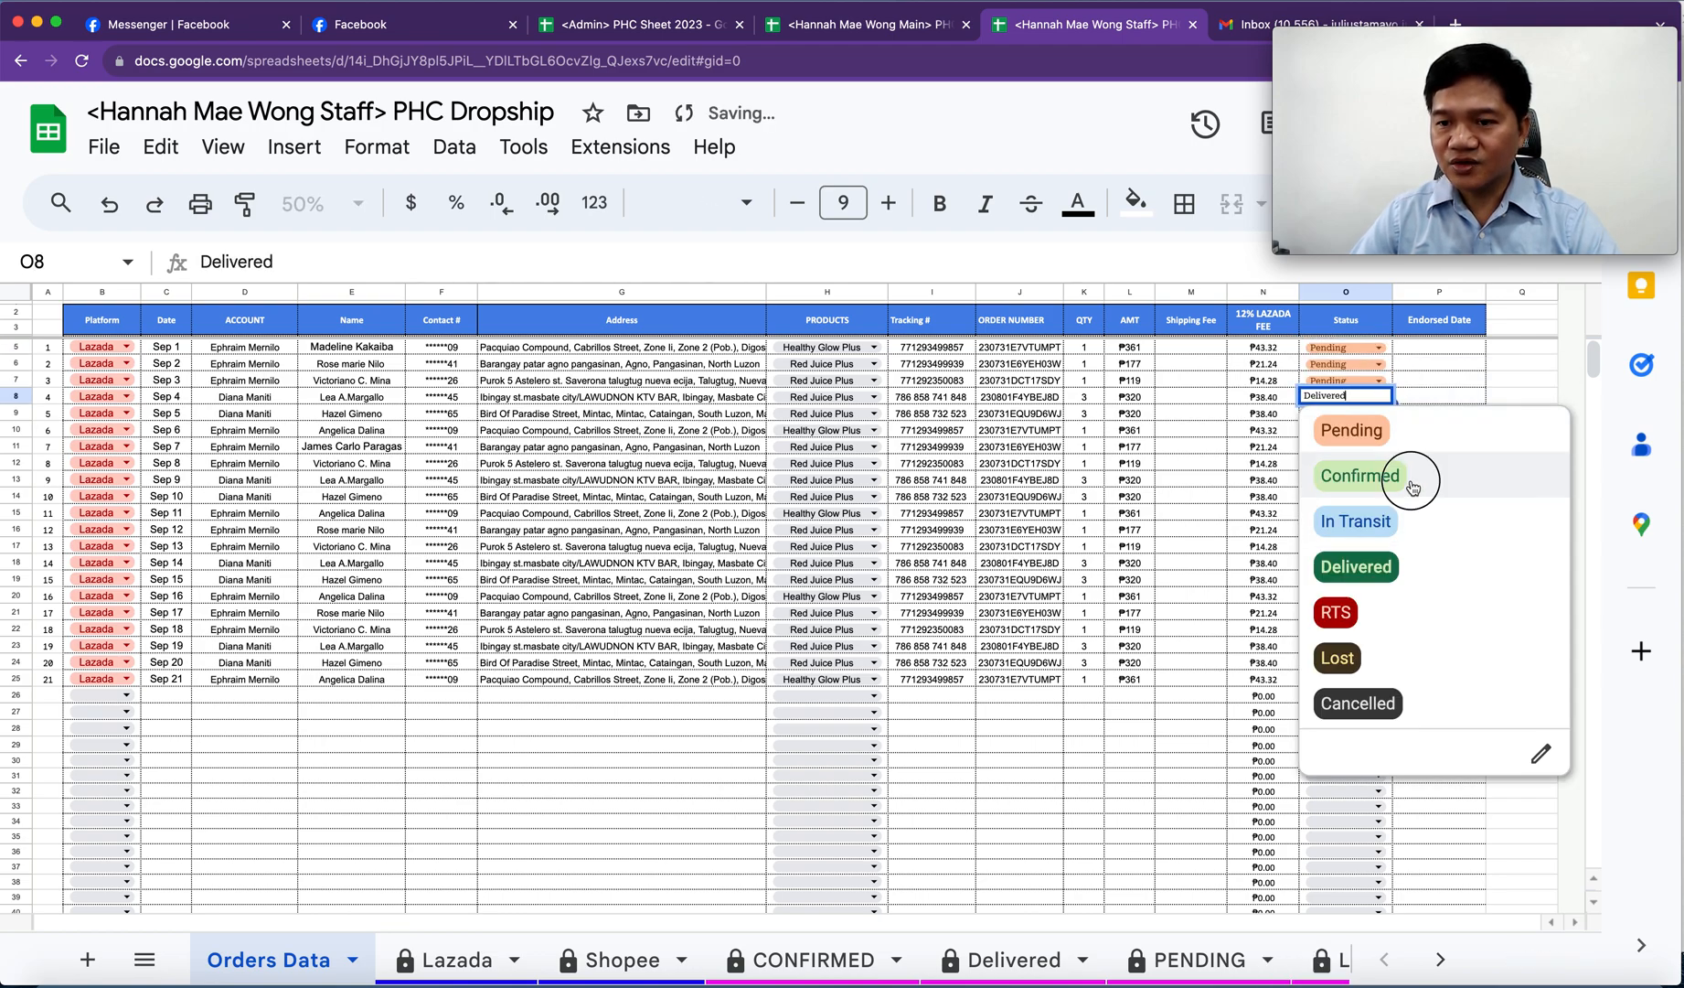
{"action": "left_click", "coordinate": [1409, 479]}
{"action": "left_click_drag", "start_coordinate": [1392, 403], "coordinate": [1392, 437]}
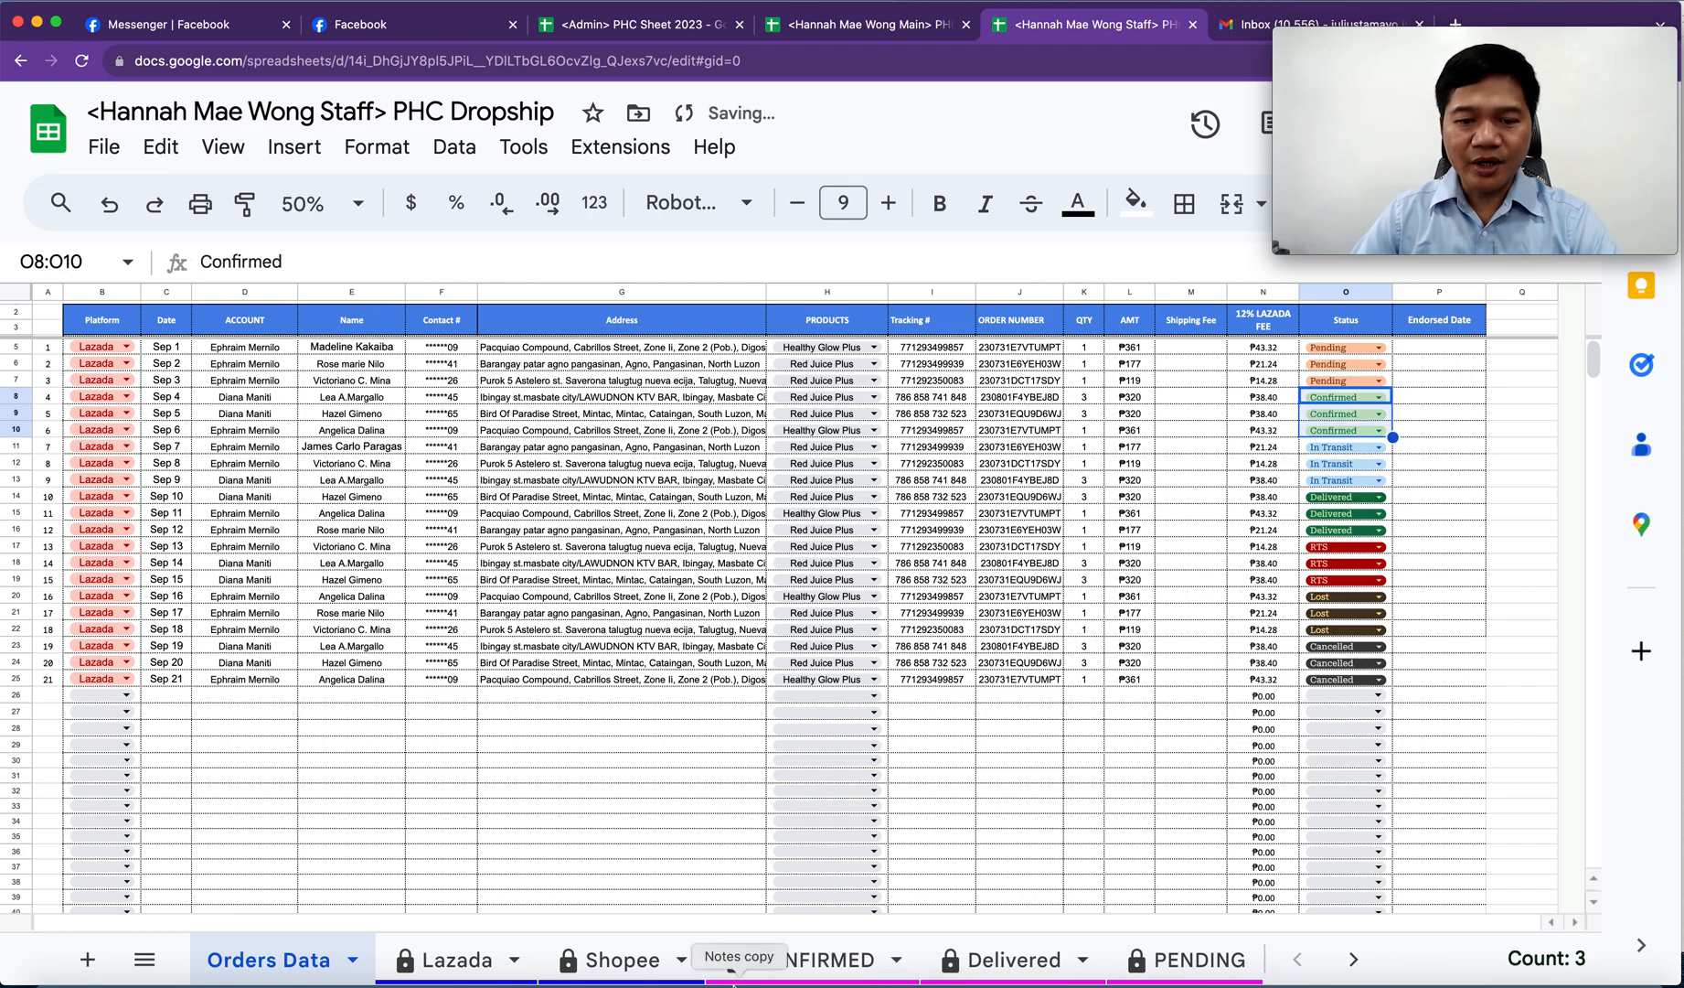
- Highlight Endorsed Date cells in rows 5 to 8 of Orders Data, and highlight the order list on the CONFIRMED sheet
{"action": "left_click_drag", "start_coordinate": [1416, 349], "coordinate": [1422, 397]}
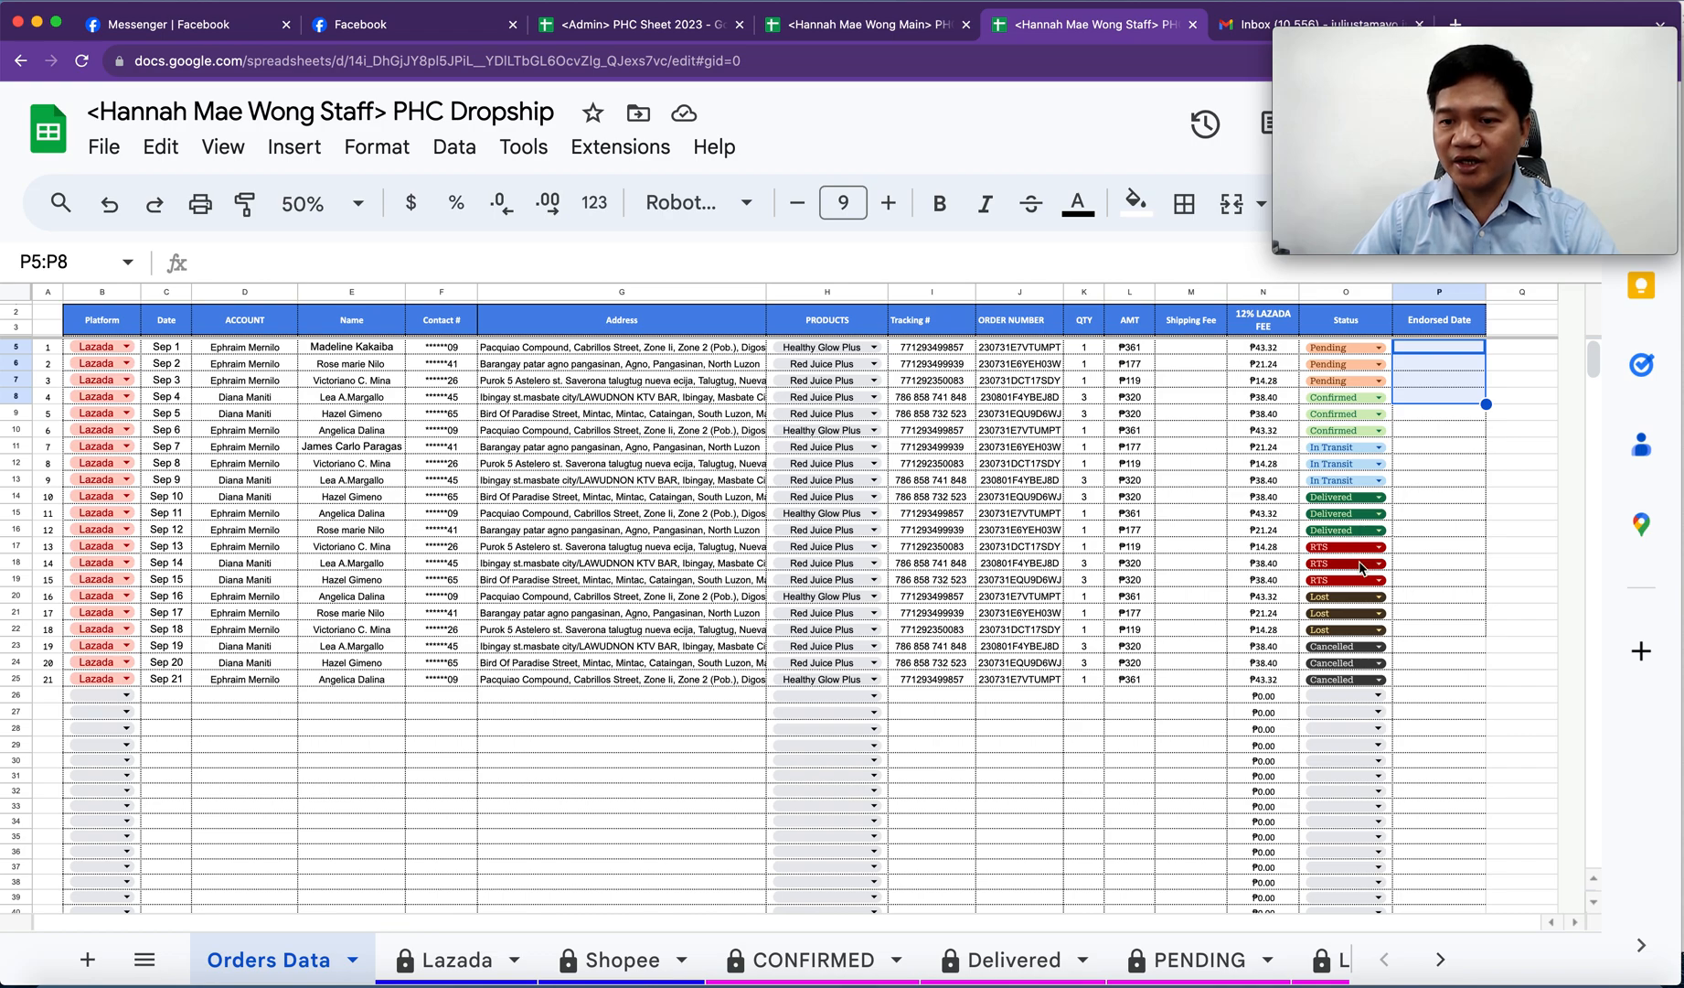
{"action": "left_click", "coordinate": [1431, 718]}
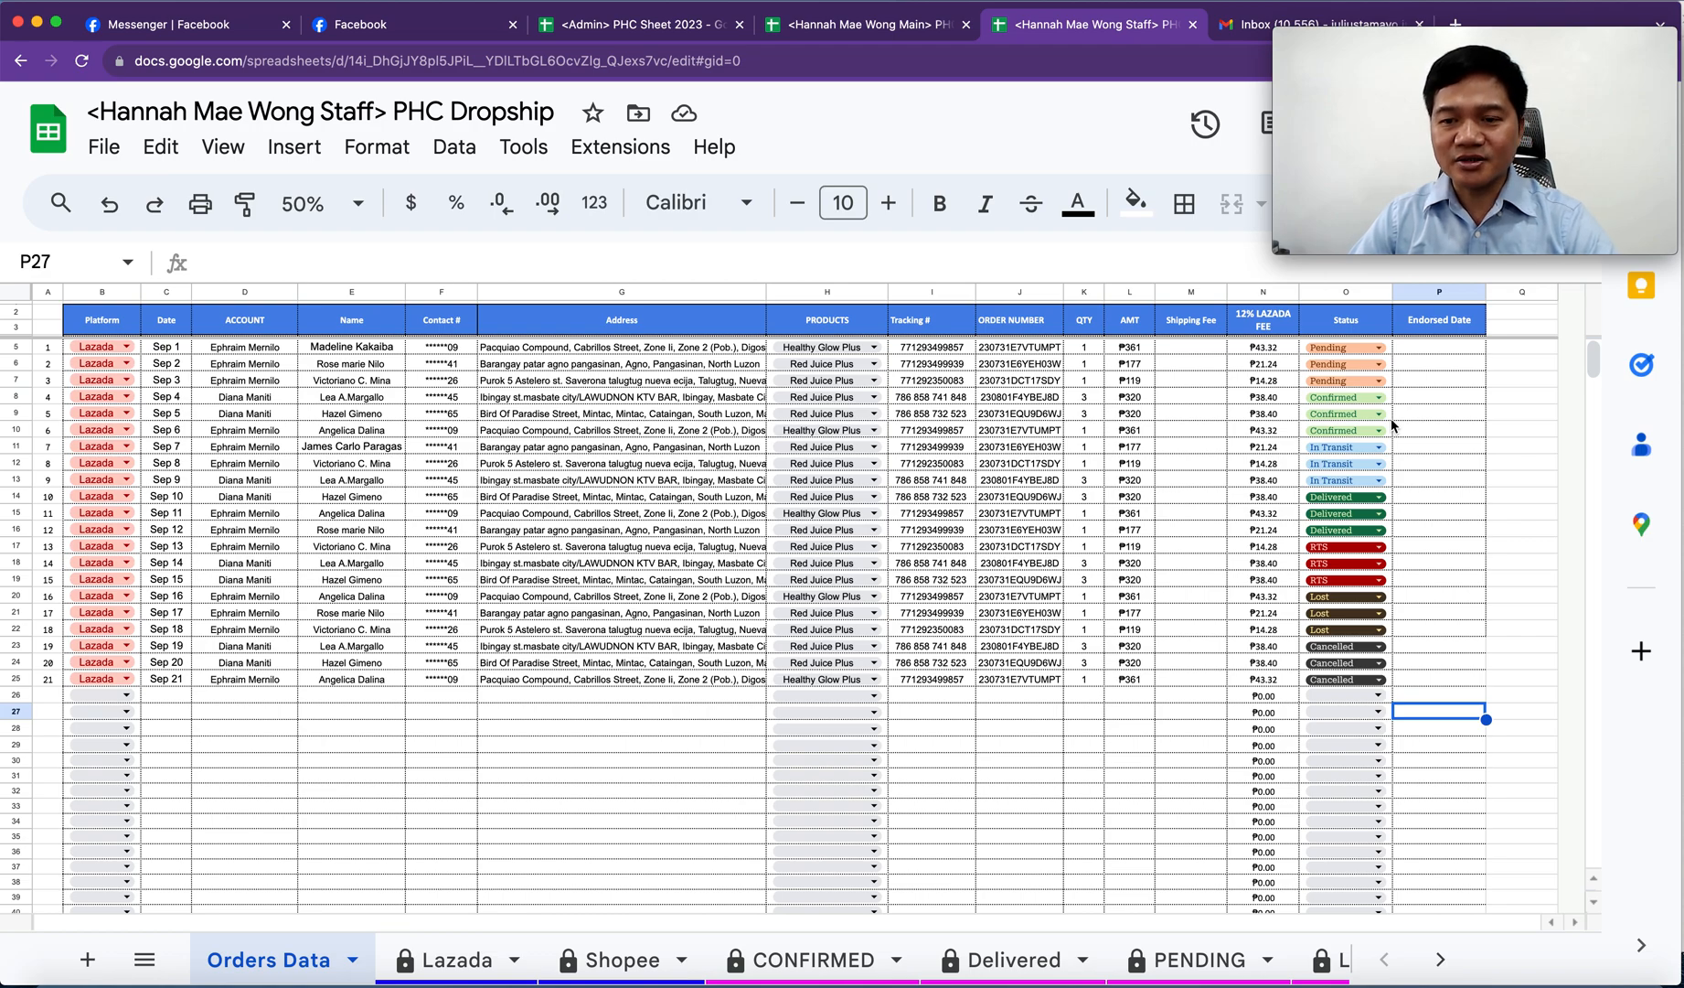
{"action": "left_click", "coordinate": [814, 959]}
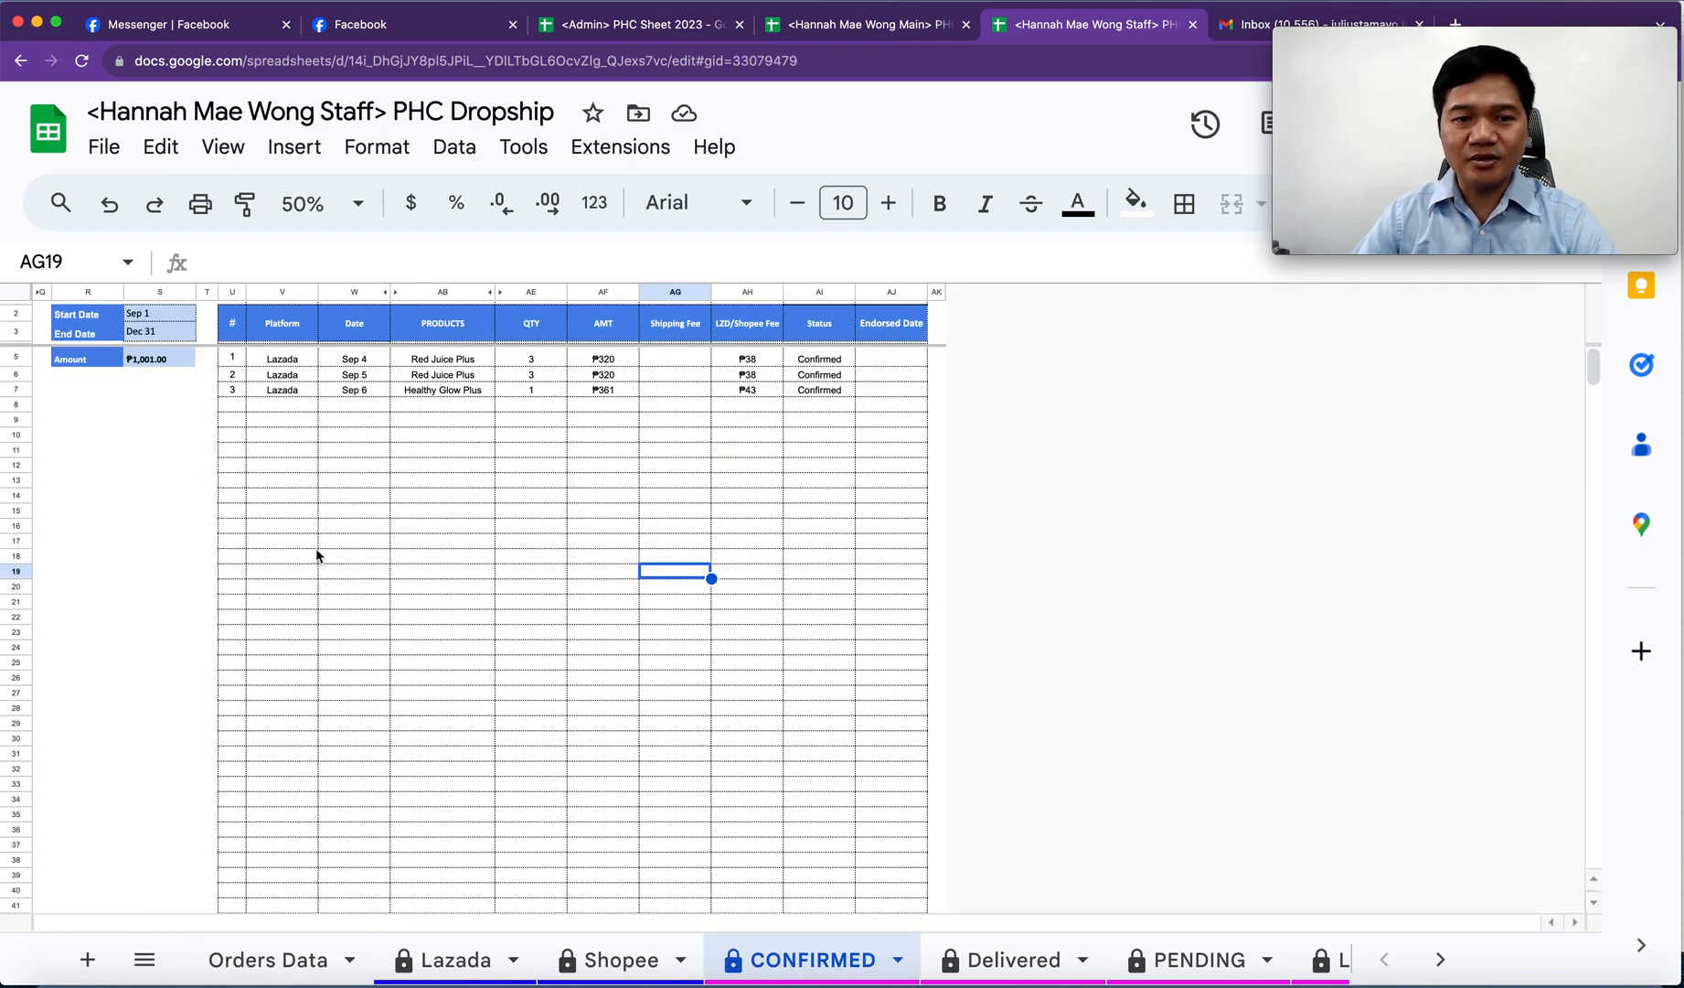
{"action": "left_click_drag", "start_coordinate": [232, 358], "coordinate": [879, 426]}
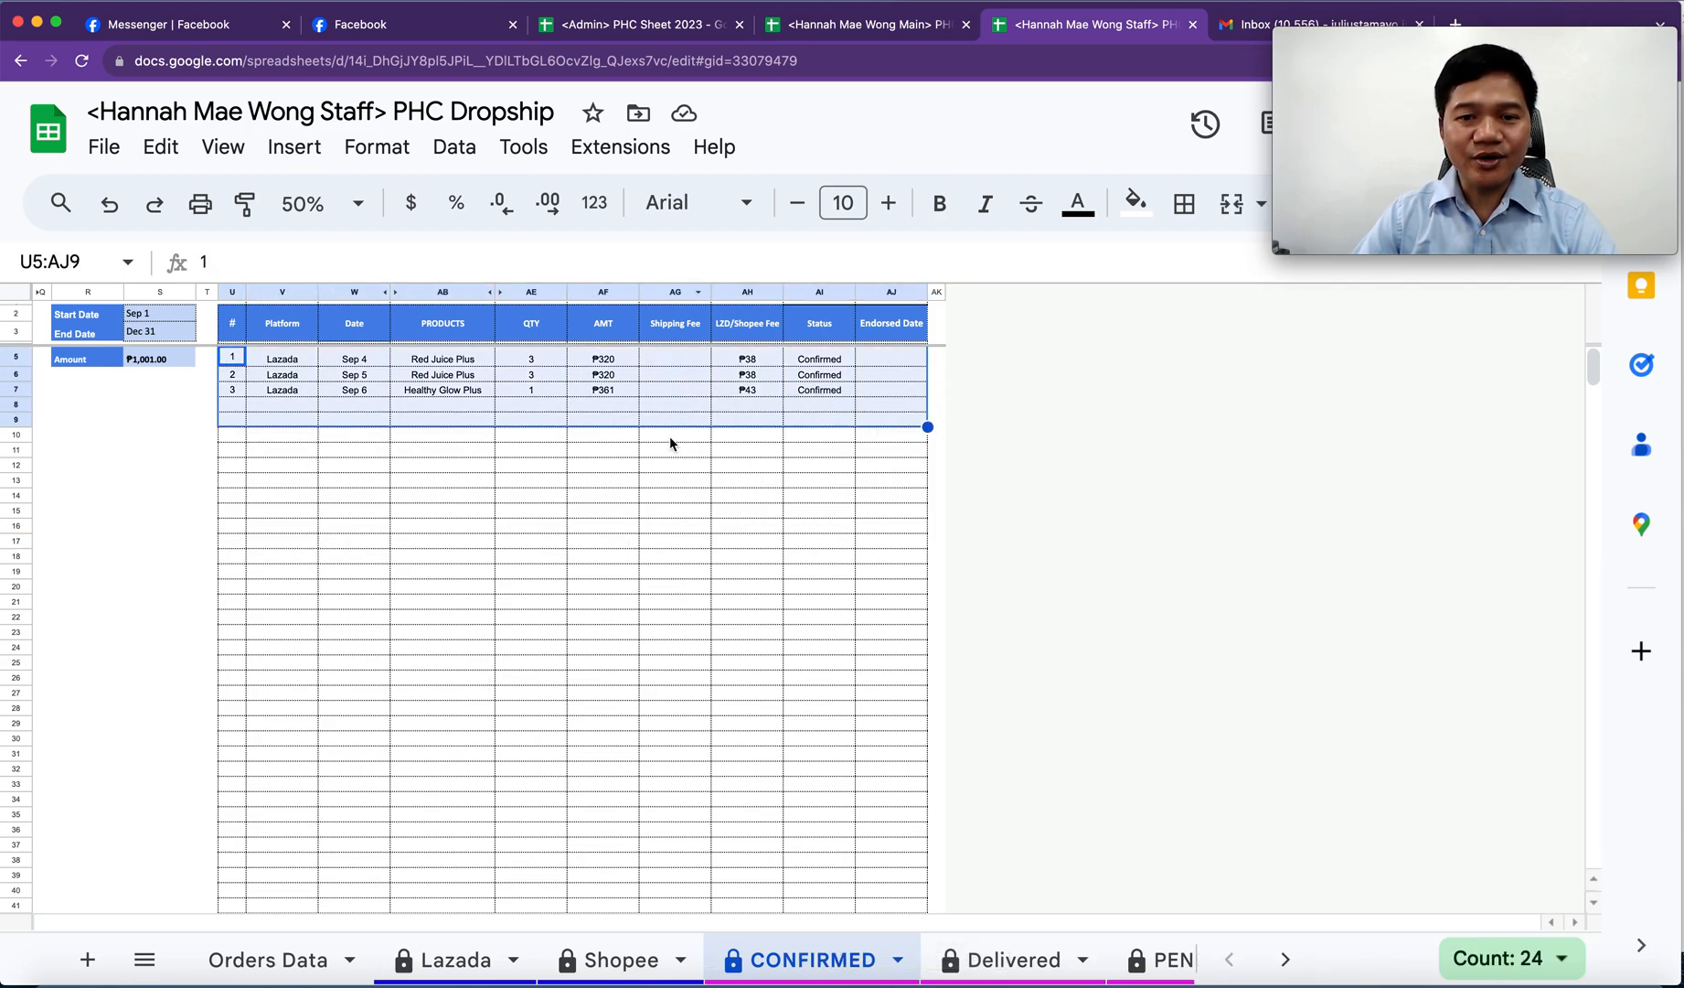
- Compare the 12% Lazada fees in rows 8 to 10 of Orders Data with the orders listed on the CONFIRMED sheet
{"action": "left_click", "coordinate": [320, 965]}
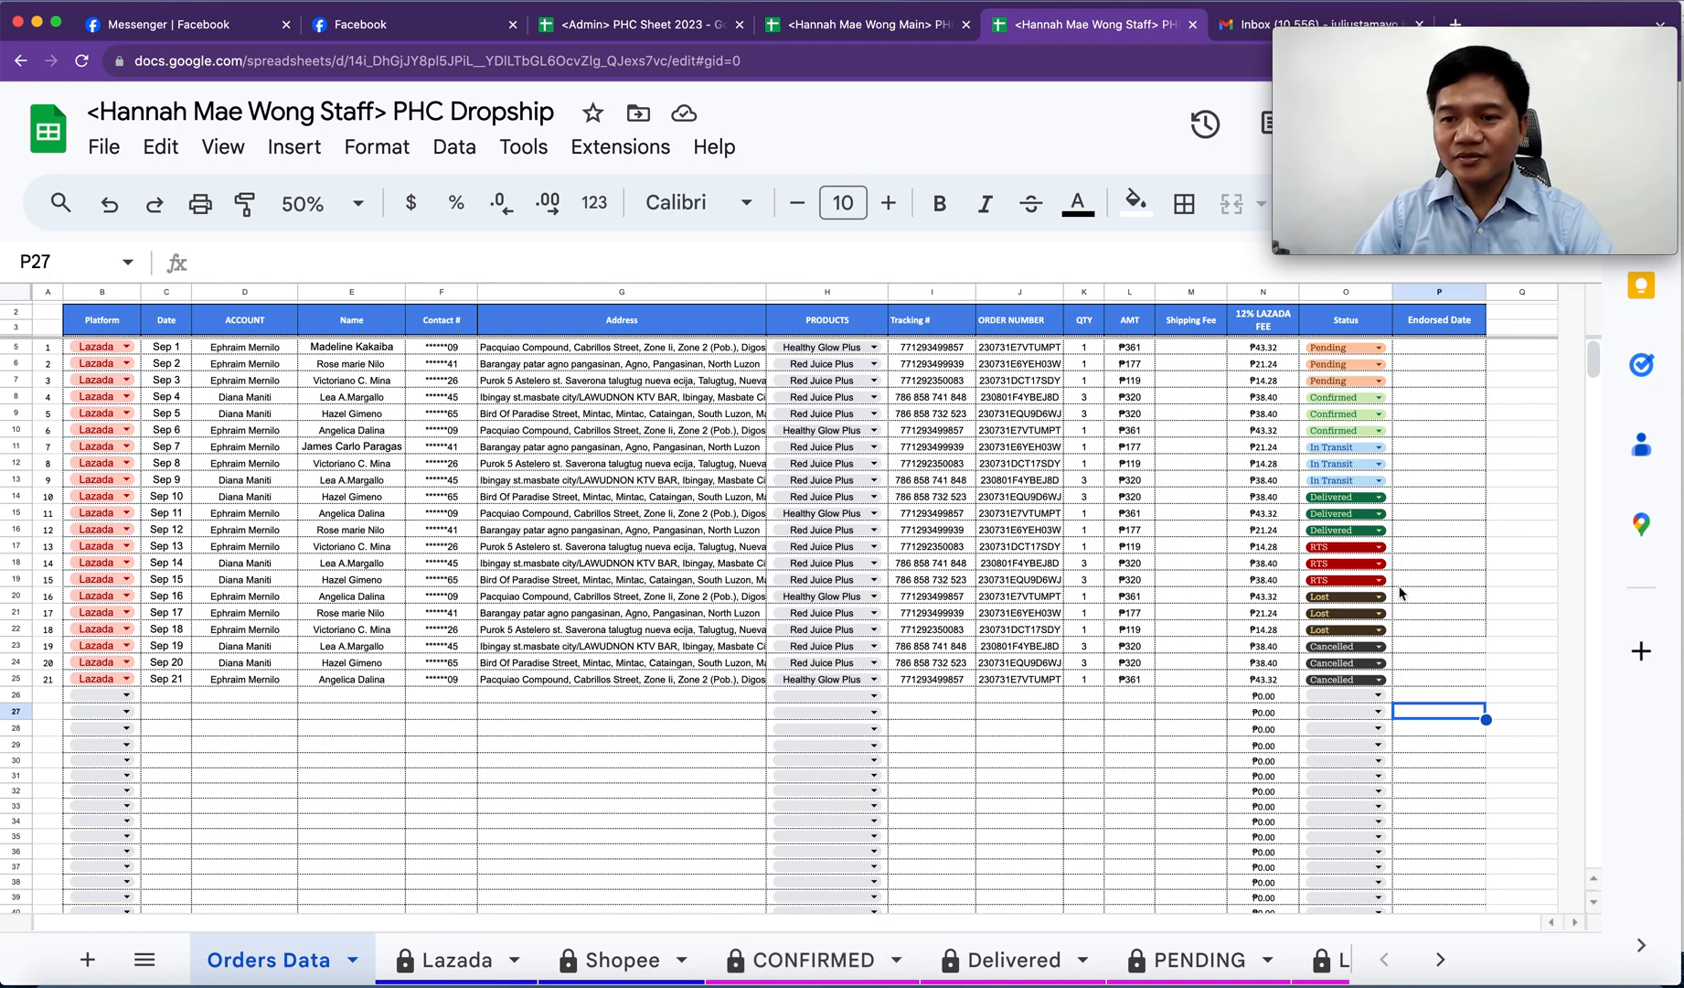
{"action": "left_click_drag", "start_coordinate": [1256, 401], "coordinate": [1261, 432]}
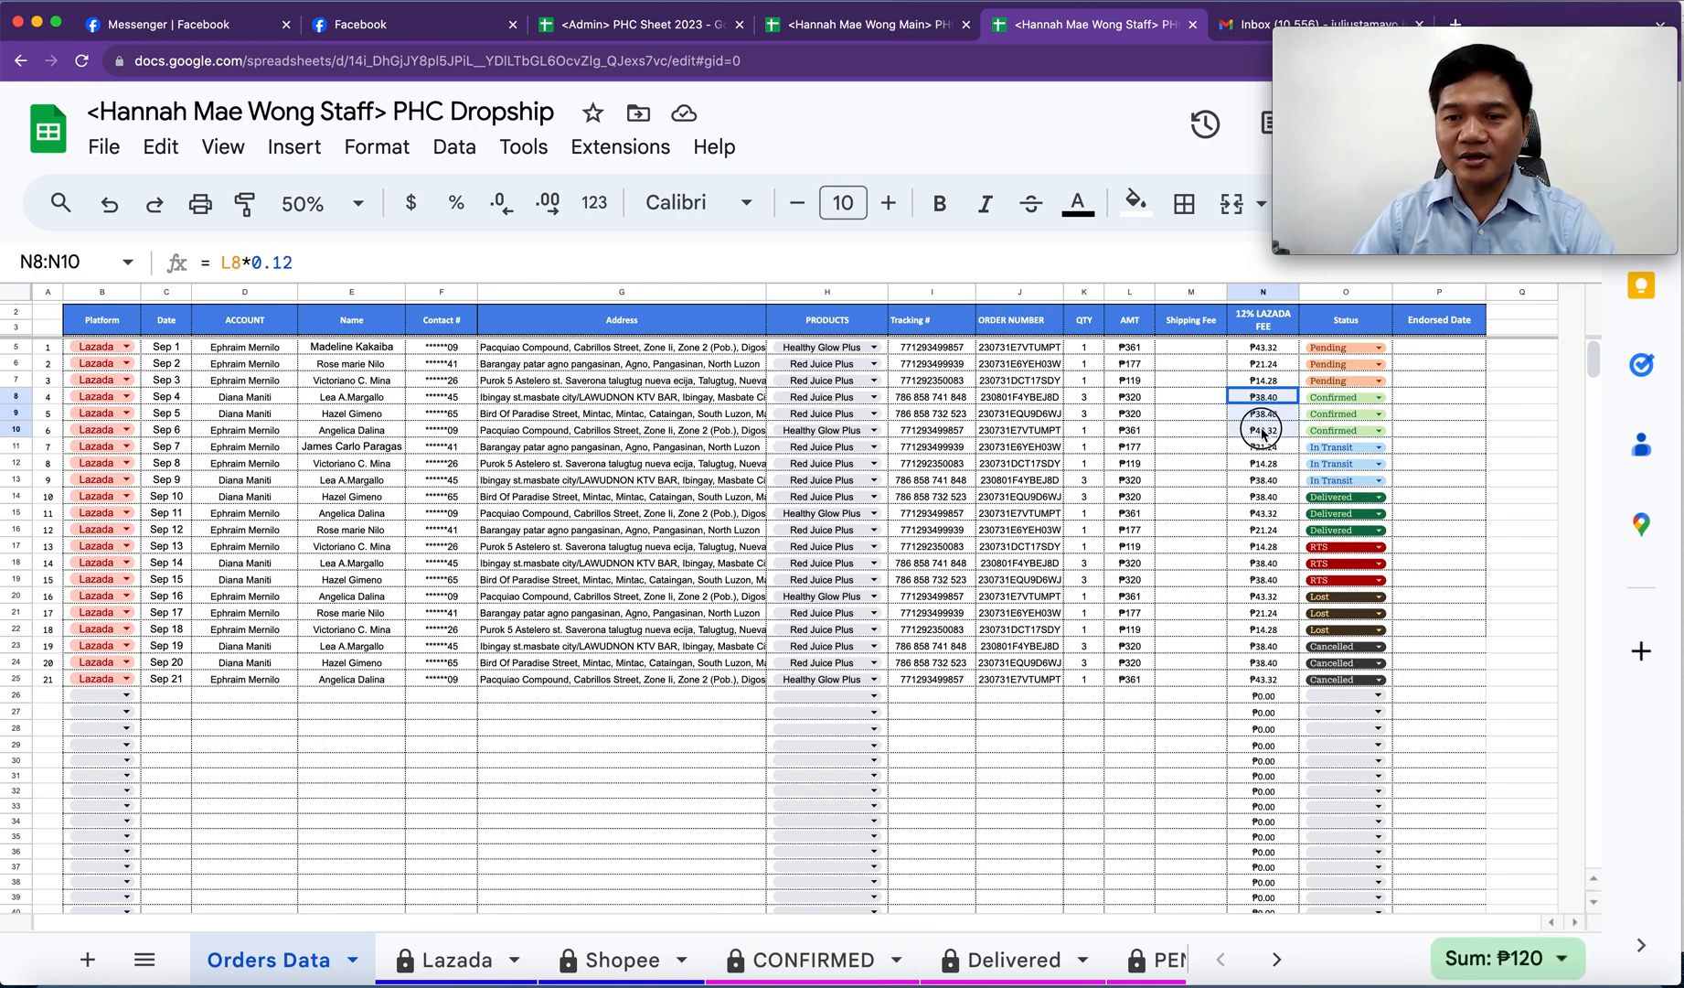
{"action": "left_click", "coordinate": [801, 972]}
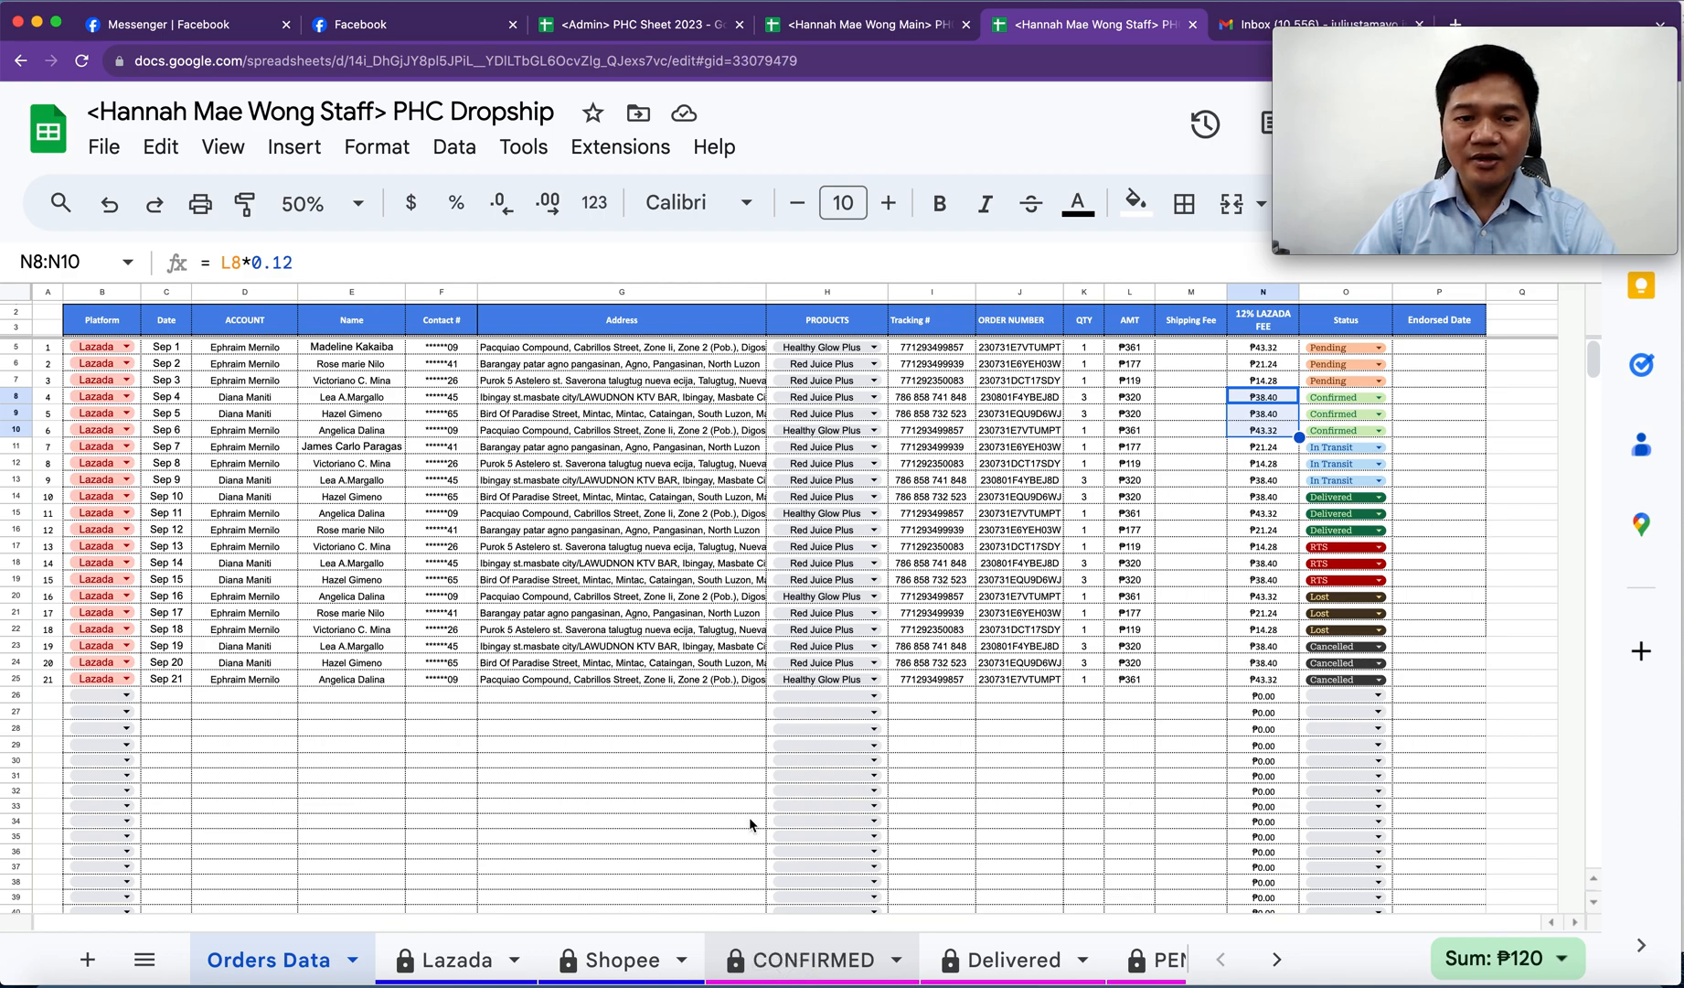
{"action": "left_click_drag", "start_coordinate": [244, 361], "coordinate": [883, 395]}
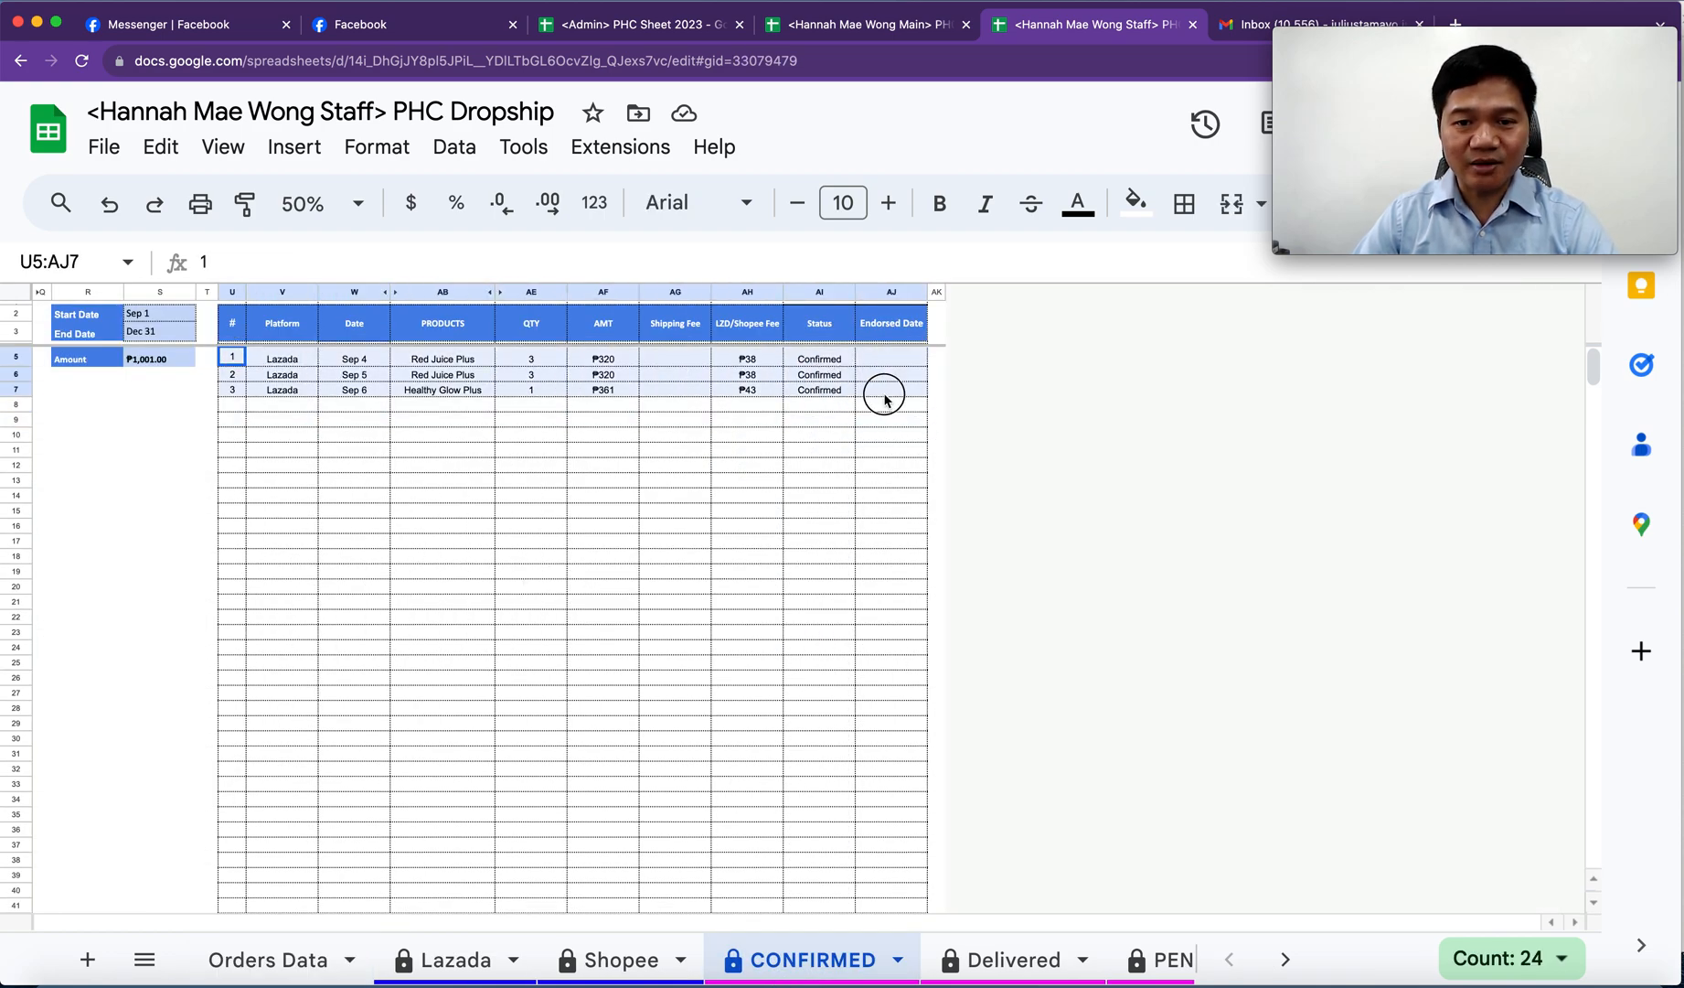
{"action": "left_click", "coordinate": [741, 628]}
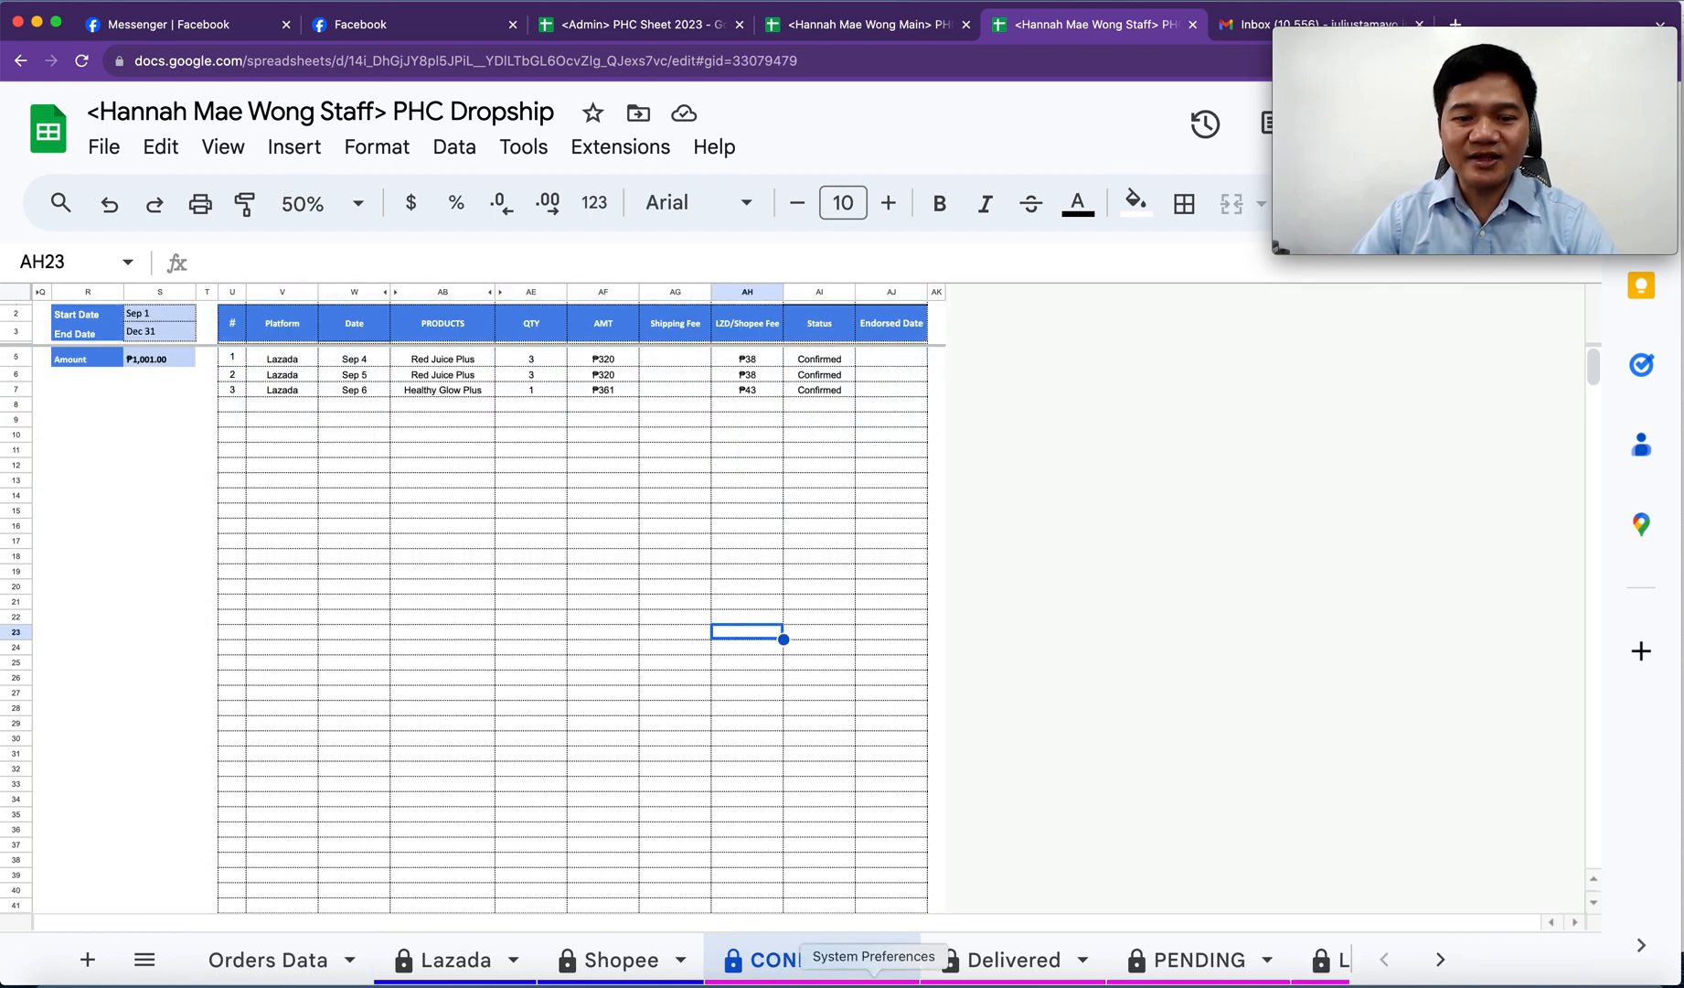
- Return to Orders Data and highlight the 12% Lazada fees and statuses of the Confirmed orders in rows 8 to 10
{"action": "left_click", "coordinate": [266, 971]}
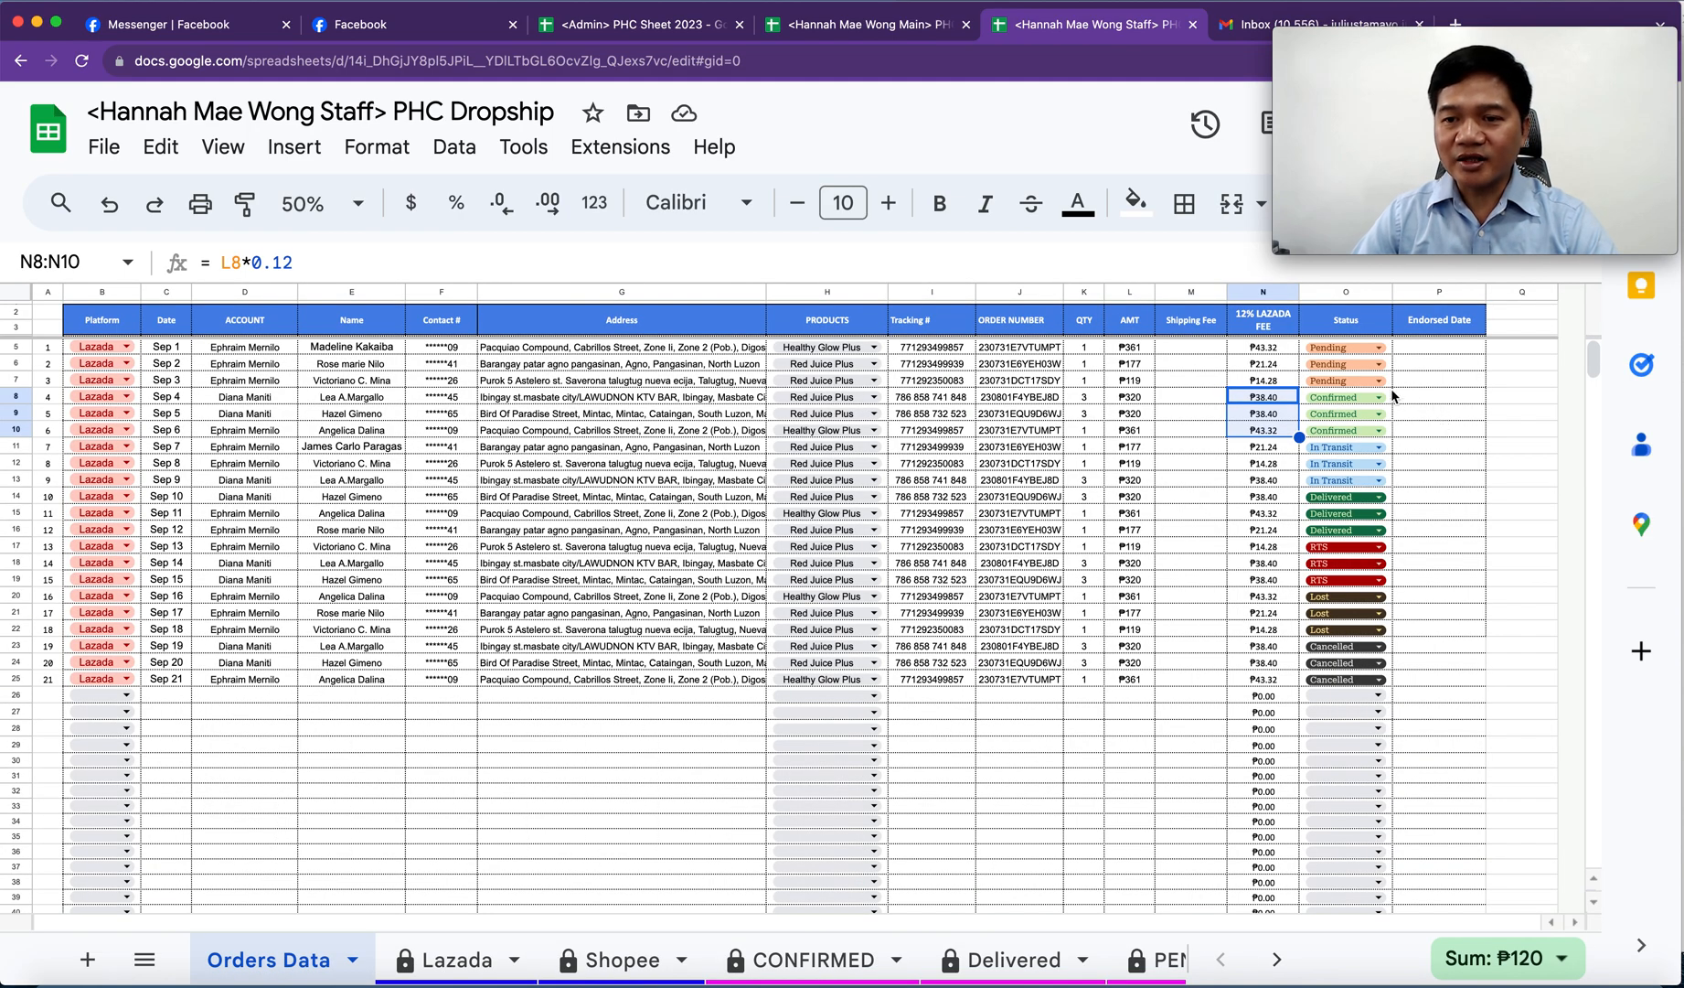
{"action": "left_click_drag", "start_coordinate": [1253, 352], "coordinate": [1376, 437]}
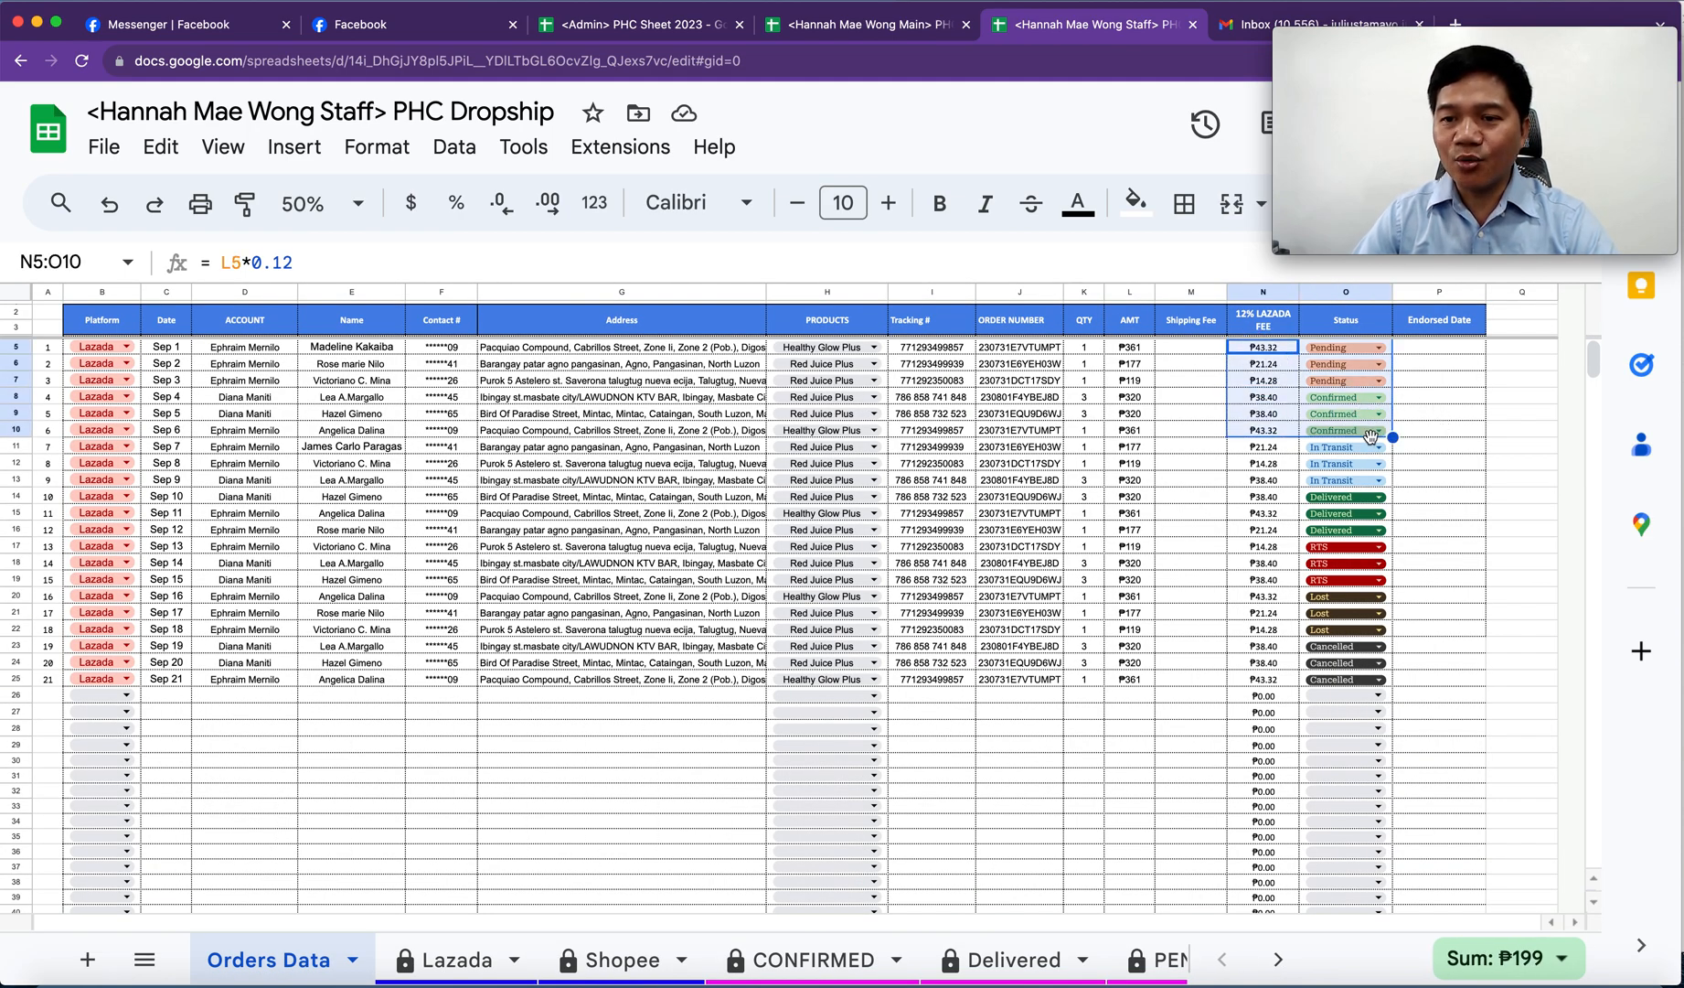
{"action": "left_click", "coordinate": [1263, 399]}
{"action": "left_click", "coordinate": [1375, 430], "text": "shift"}
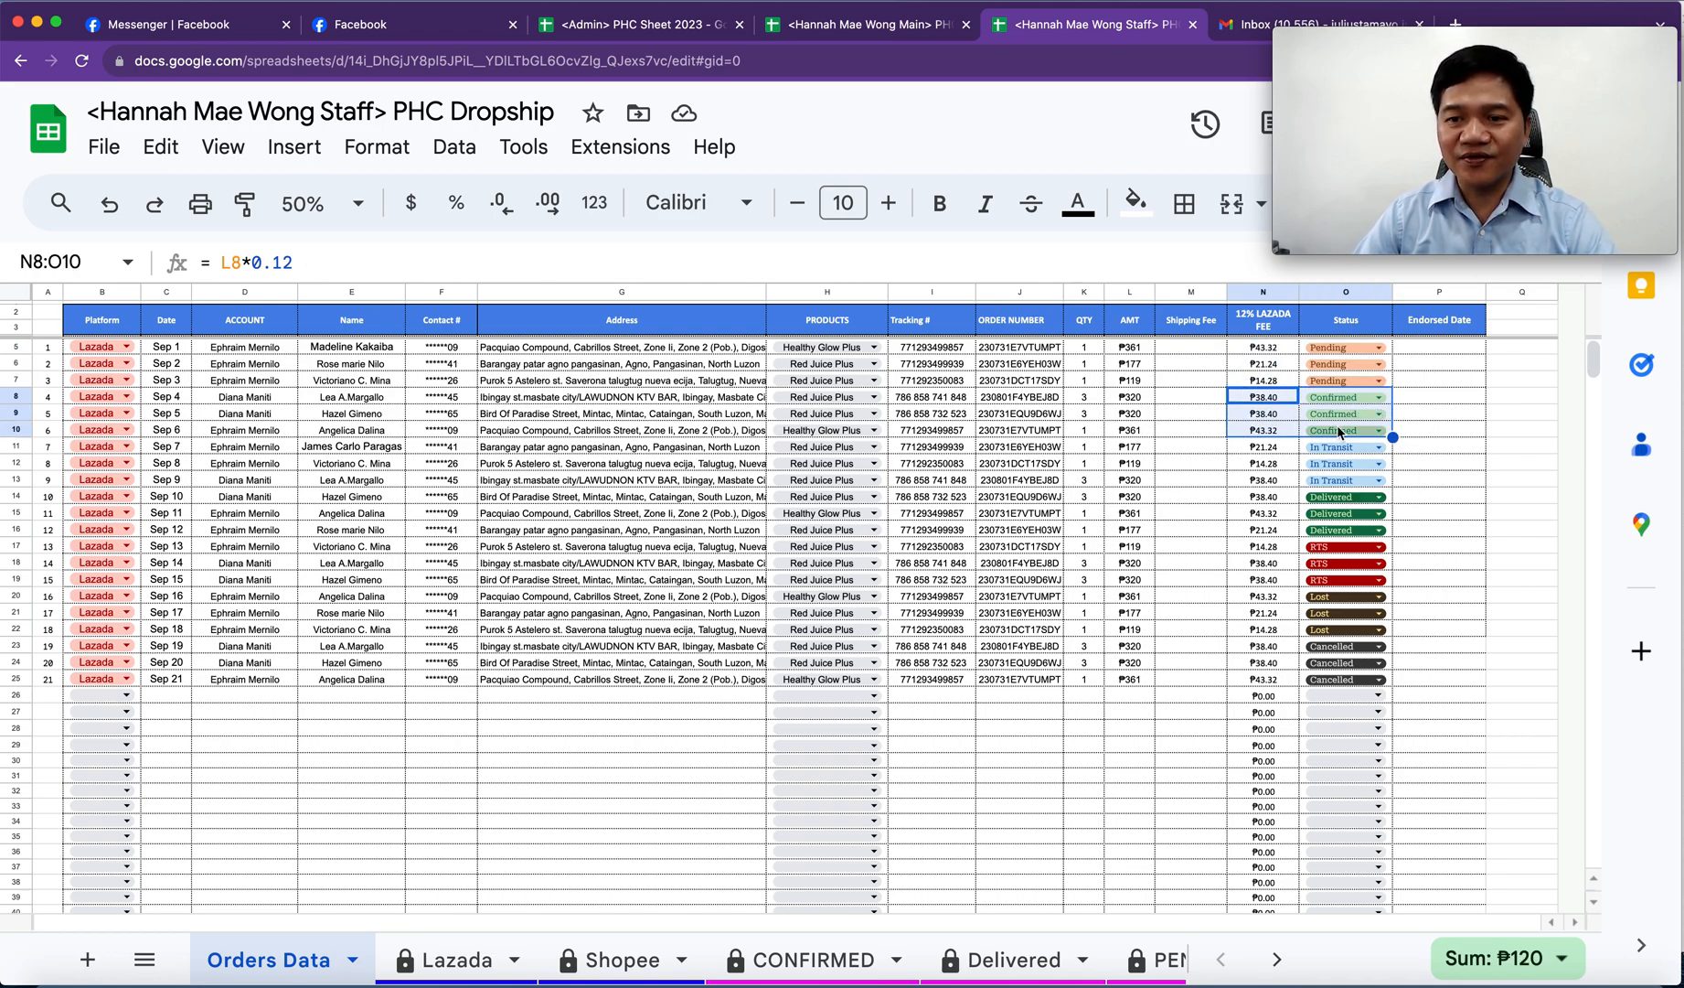
- Review the statuses on the Lazada sheet and highlight the orders on the CONFIRMED sheet from Platform through Endorsed Date
{"action": "left_click", "coordinate": [450, 960]}
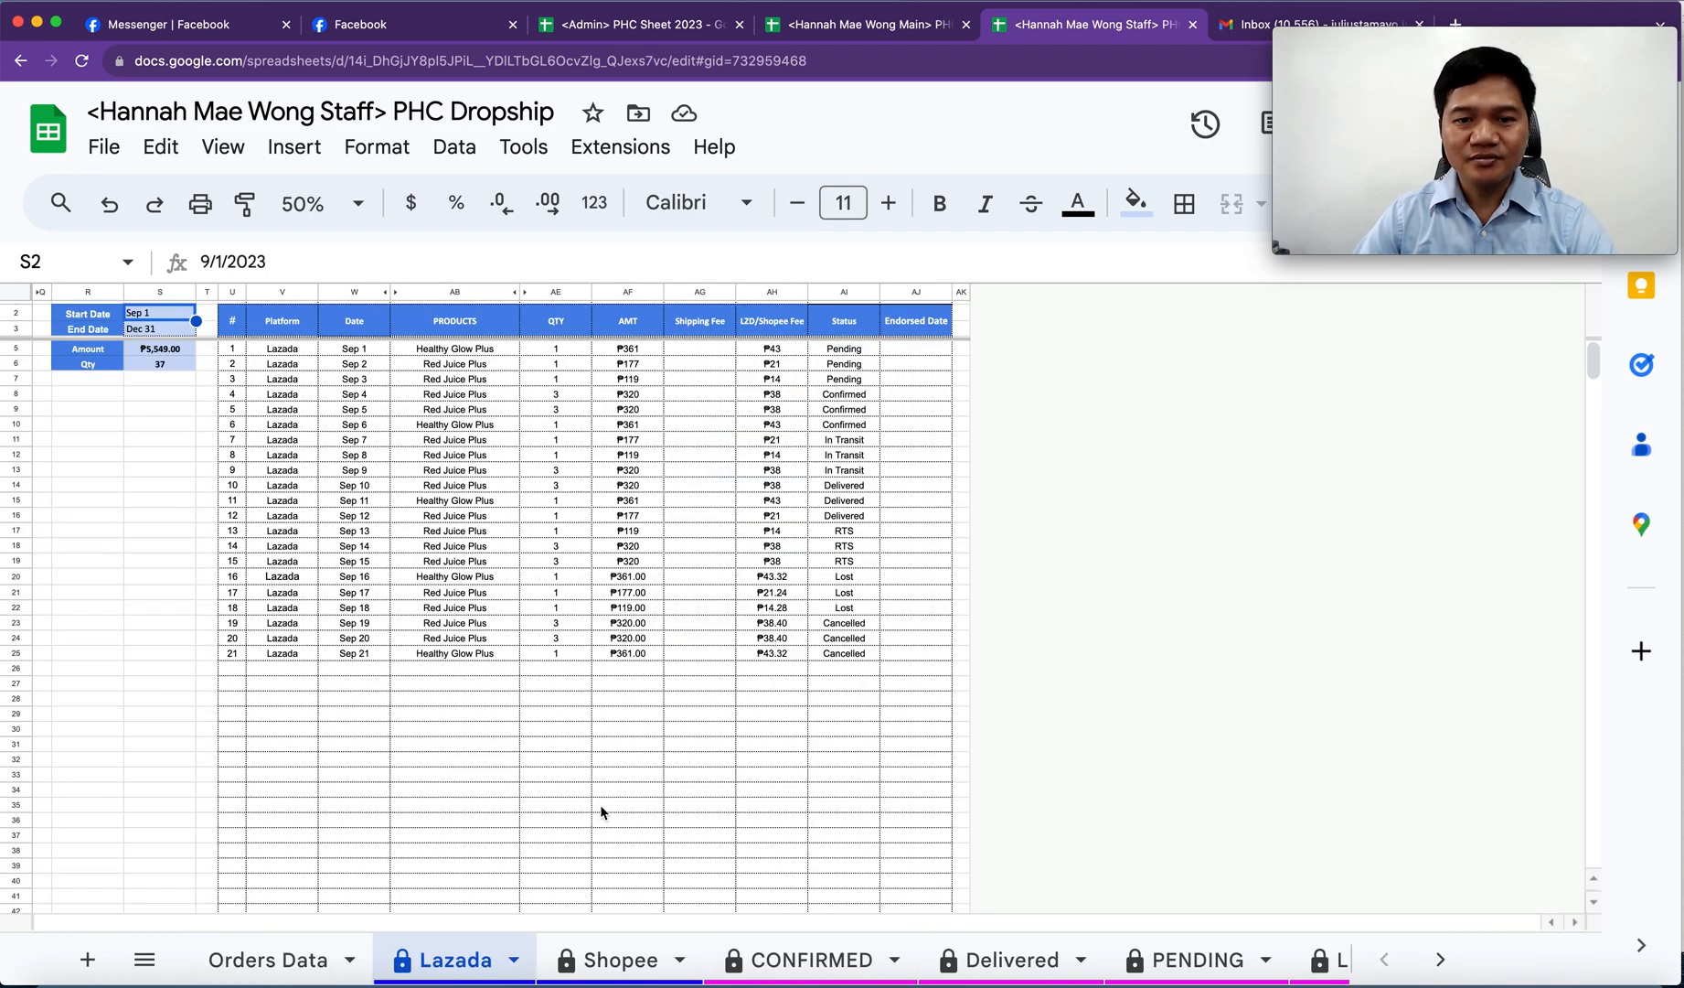
{"action": "left_click", "coordinate": [781, 960]}
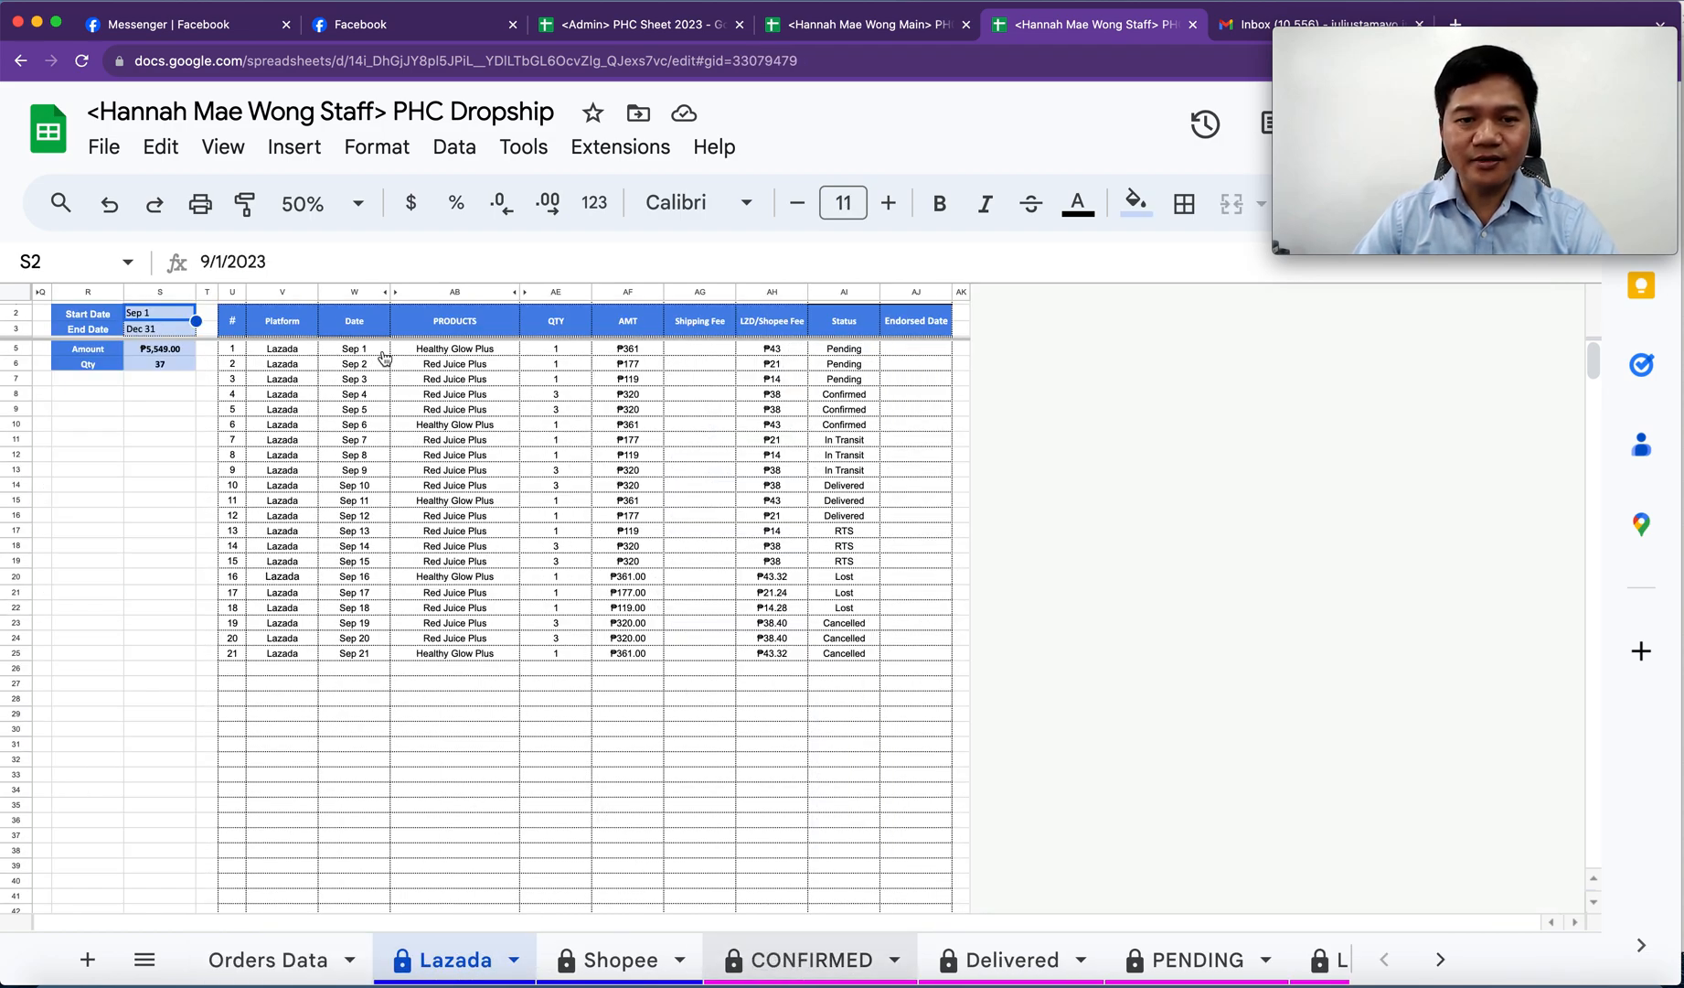
{"action": "left_click_drag", "start_coordinate": [288, 359], "coordinate": [867, 413]}
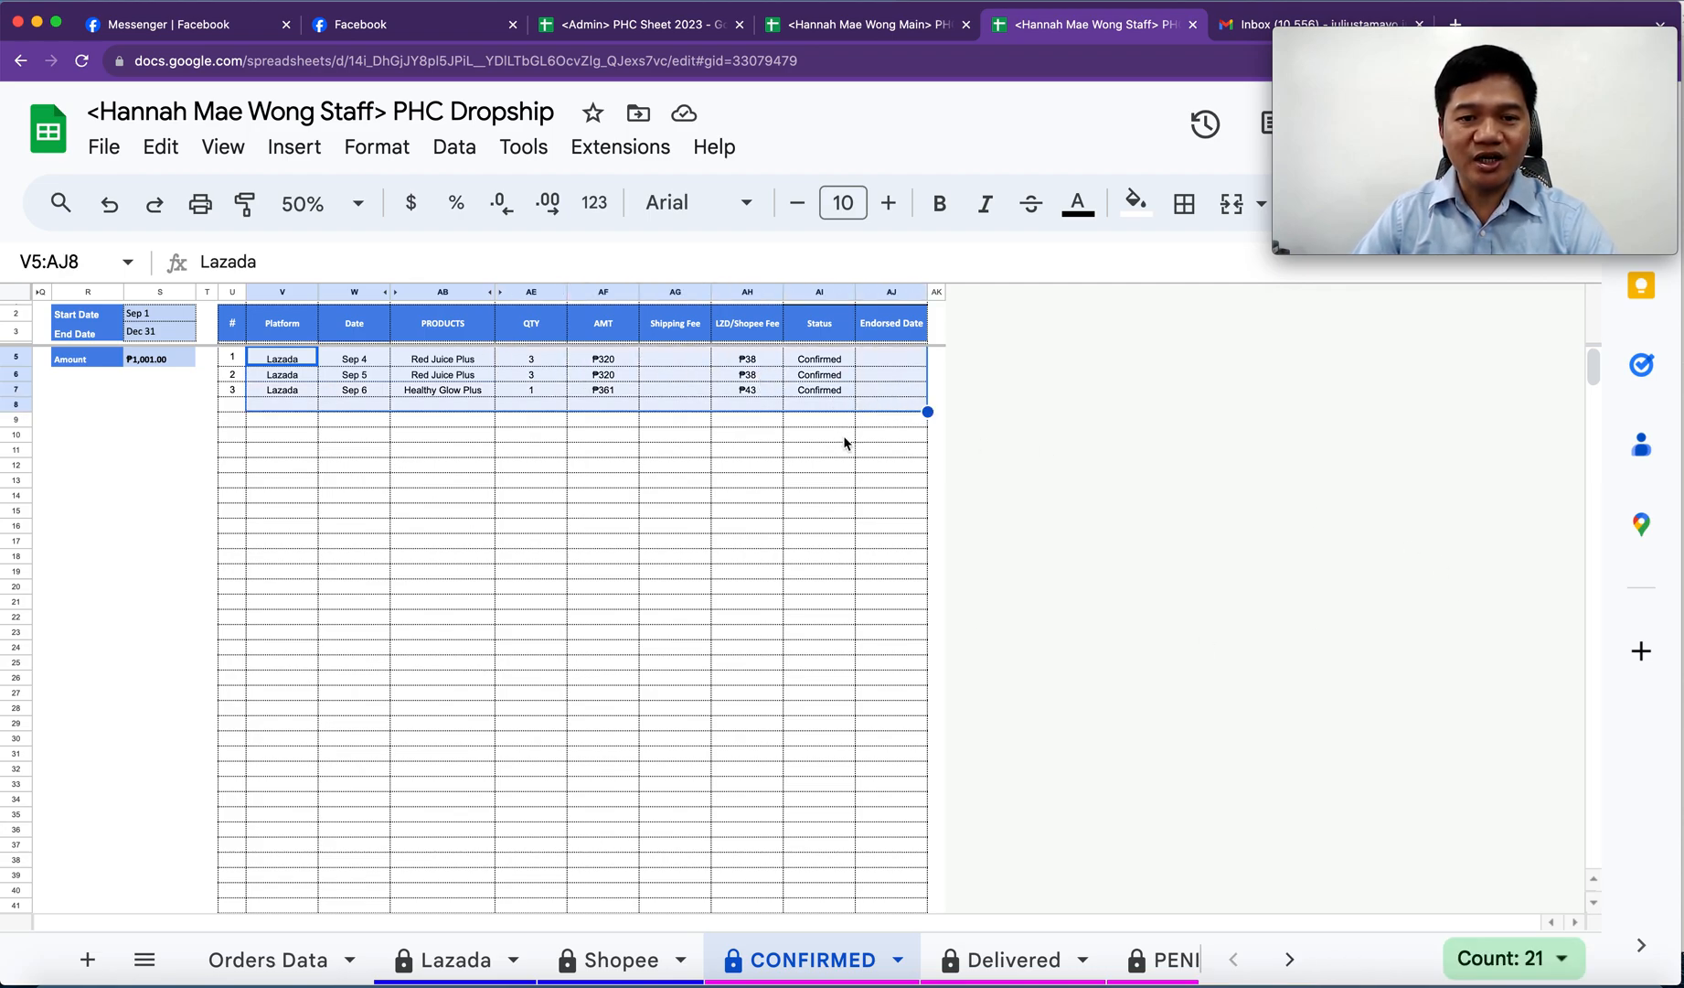
- Open the Delivered sheet and highlight its orders from # through Endorsed Date
{"action": "scroll", "coordinate": [823, 965], "scroll_direction": "right", "scroll_amount": 3}
{"action": "left_click", "coordinate": [776, 970]}
{"action": "left_click_drag", "start_coordinate": [233, 353], "coordinate": [1106, 424]}
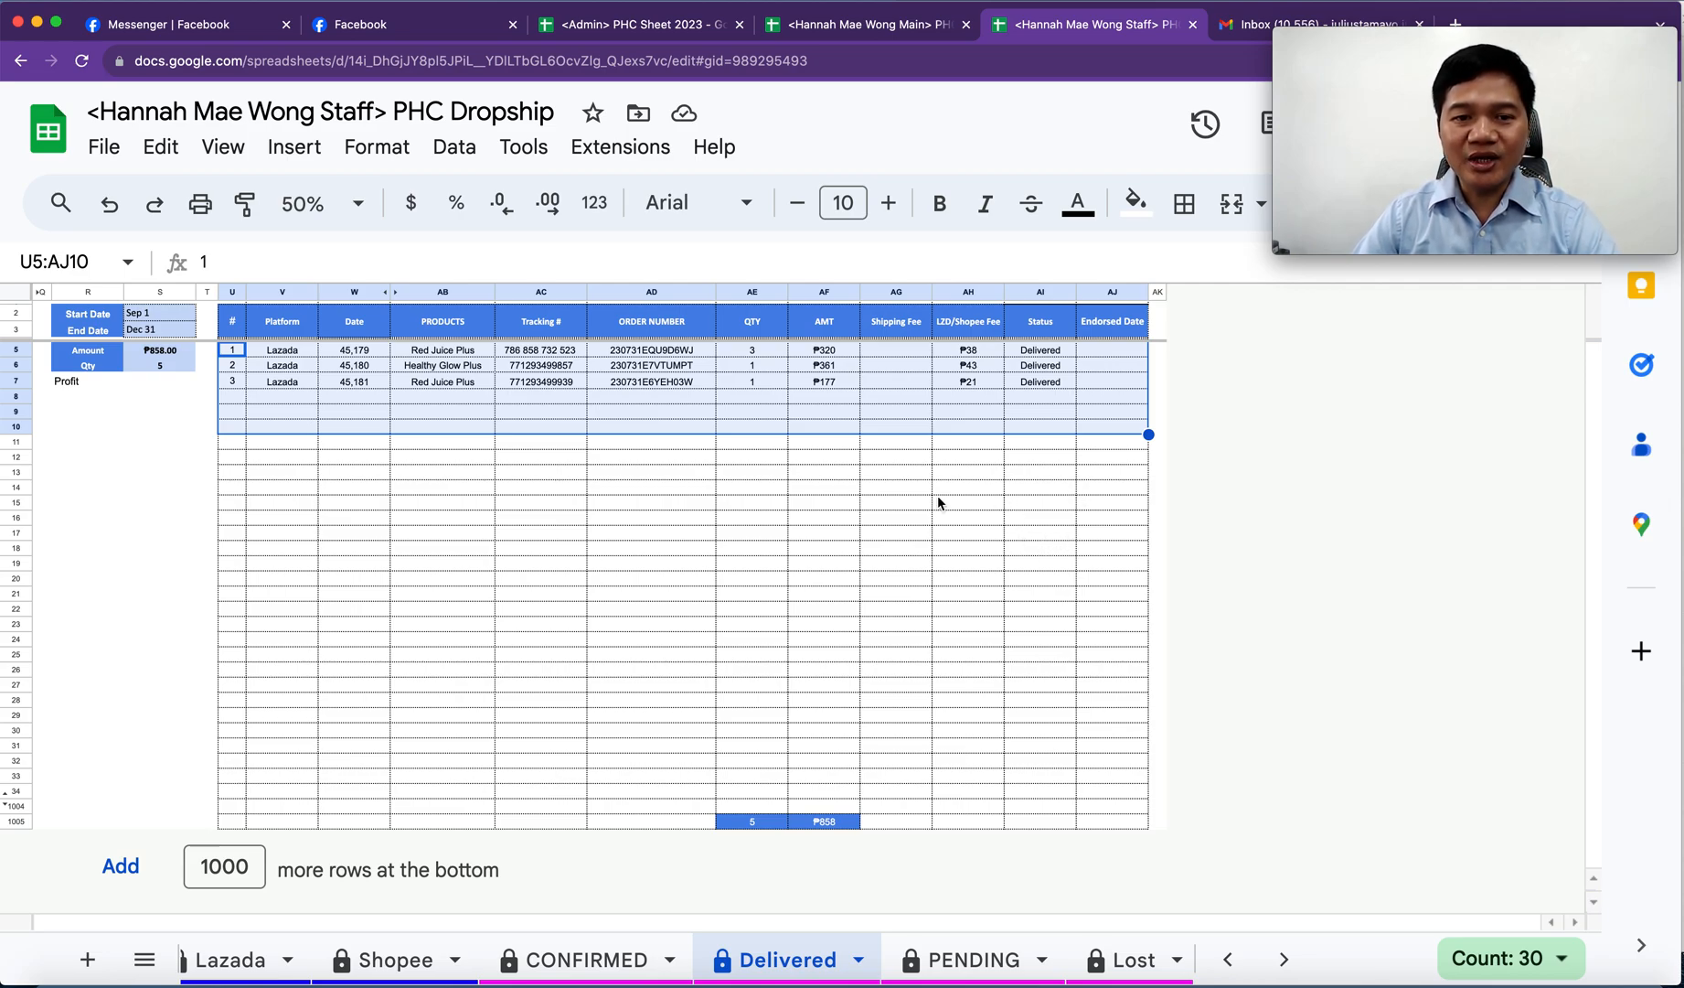
- Revisit Orders Data, check the DASHBOARD in the Main spreadsheet, and return to the Staff spreadsheet's Delivered sheet
{"action": "scroll", "coordinate": [338, 960], "scroll_direction": "left", "scroll_amount": 3}
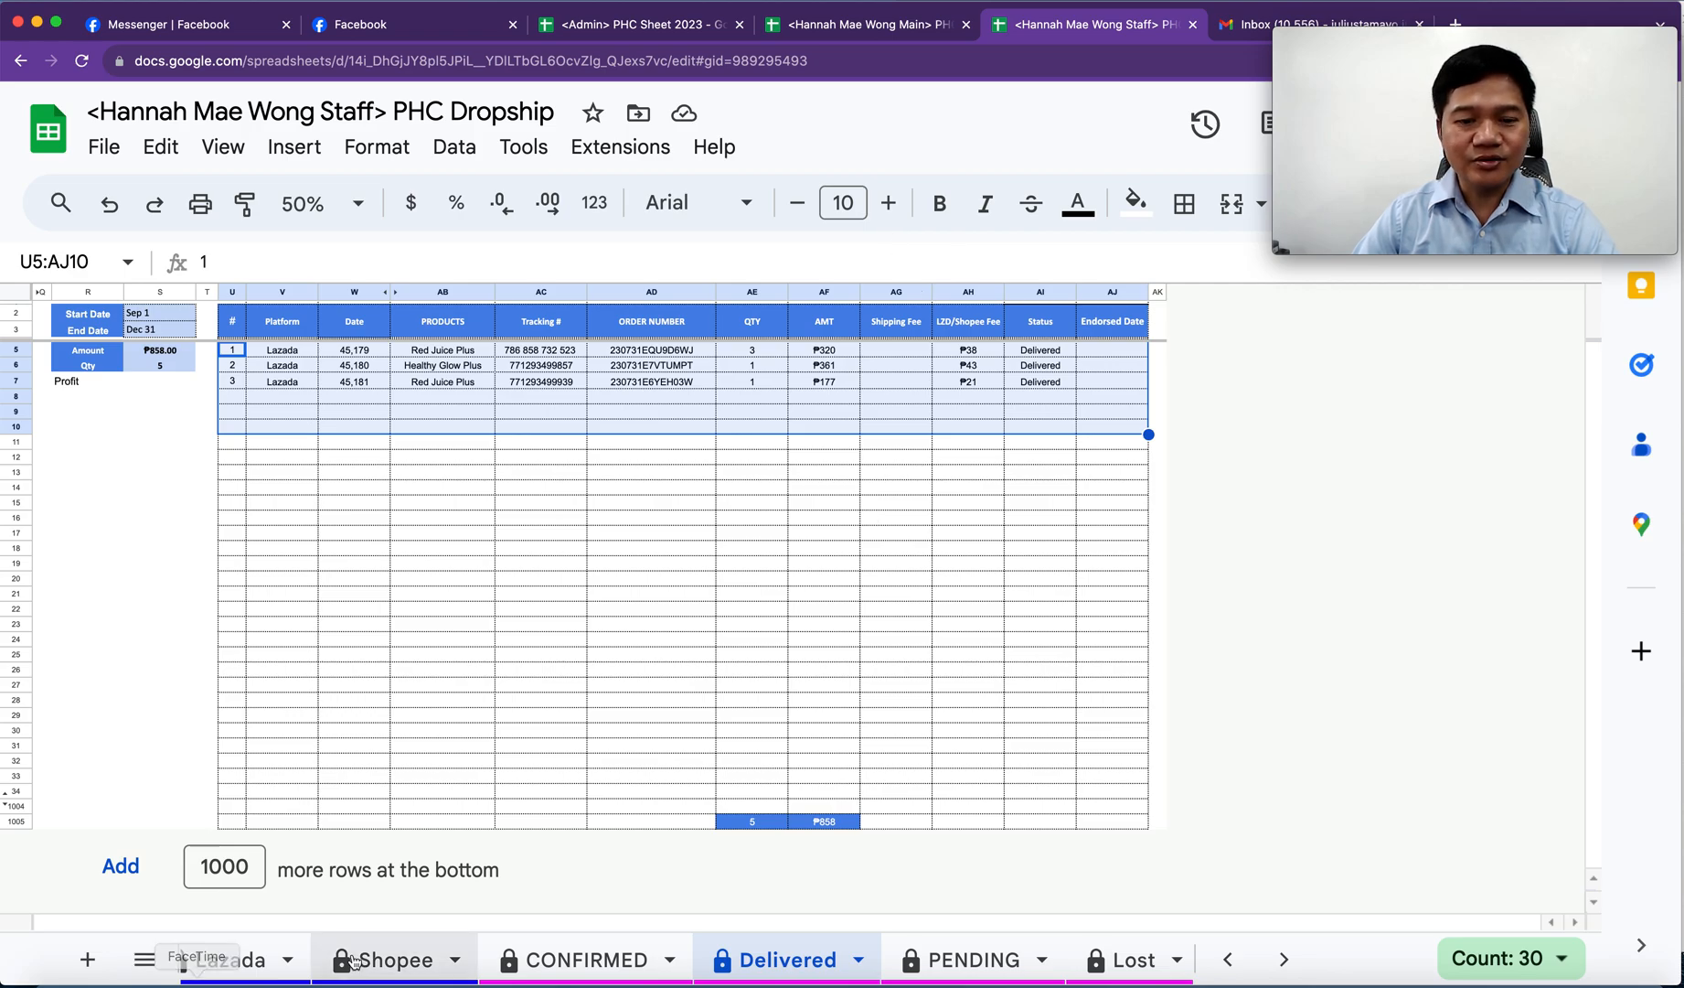
{"action": "left_click", "coordinate": [236, 967]}
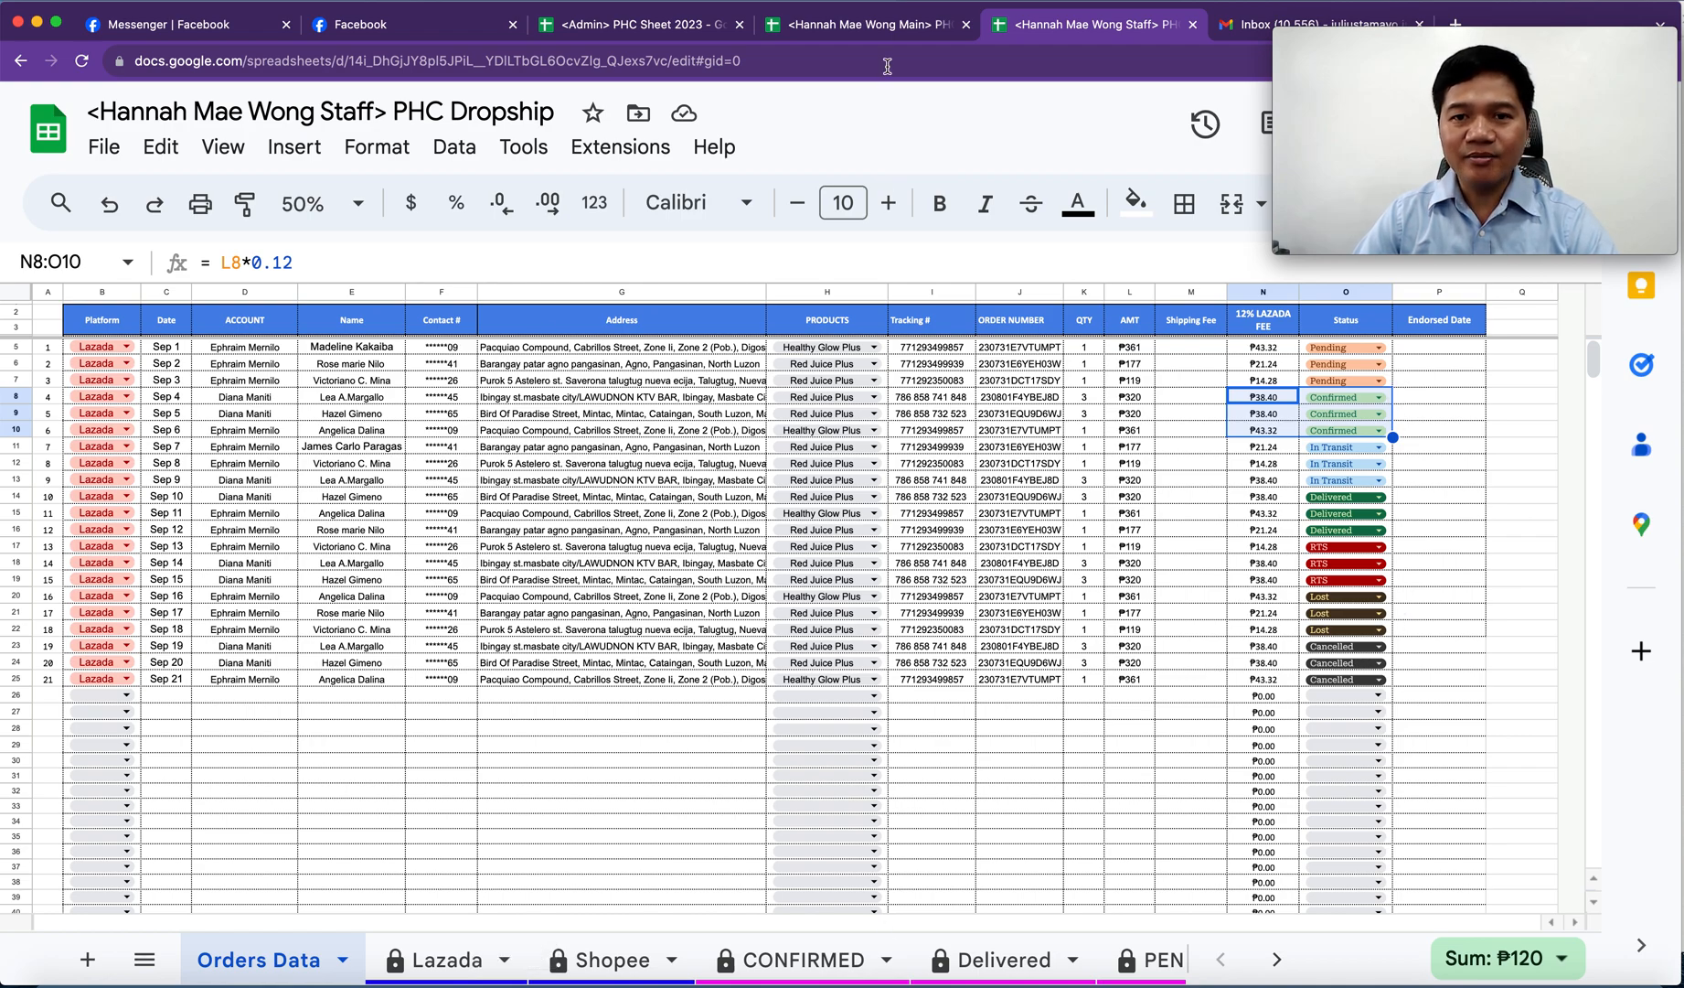
{"action": "left_click", "coordinate": [859, 28]}
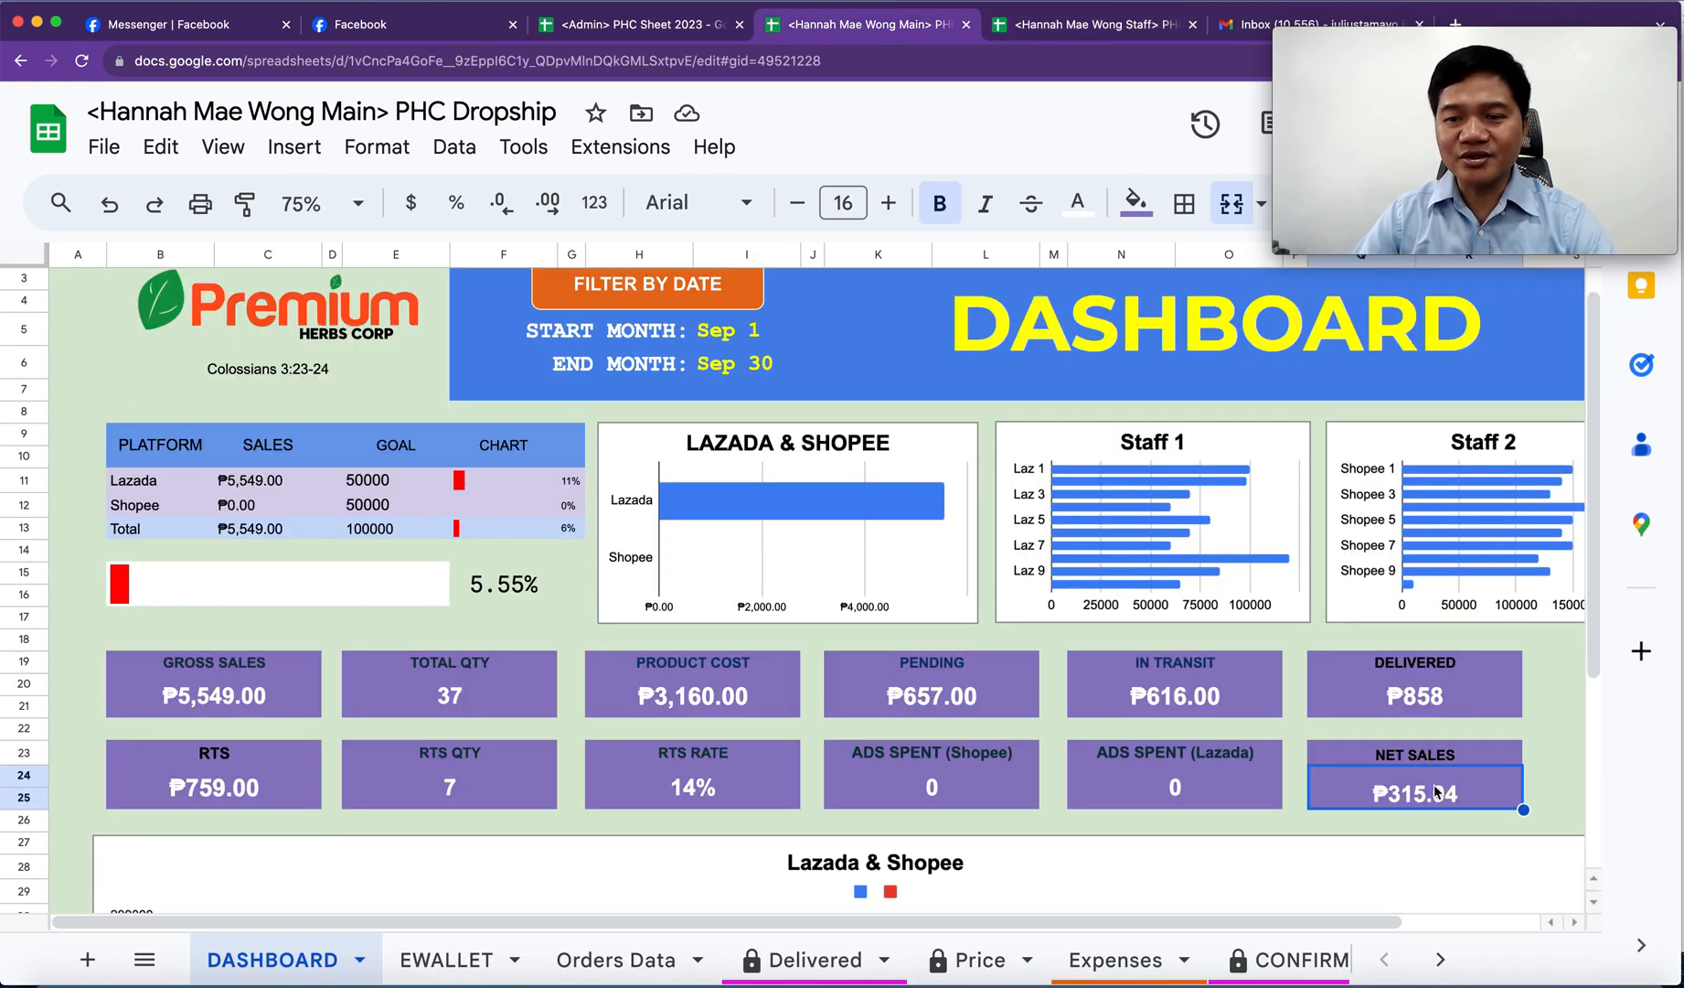
{"action": "left_click", "coordinate": [1061, 27]}
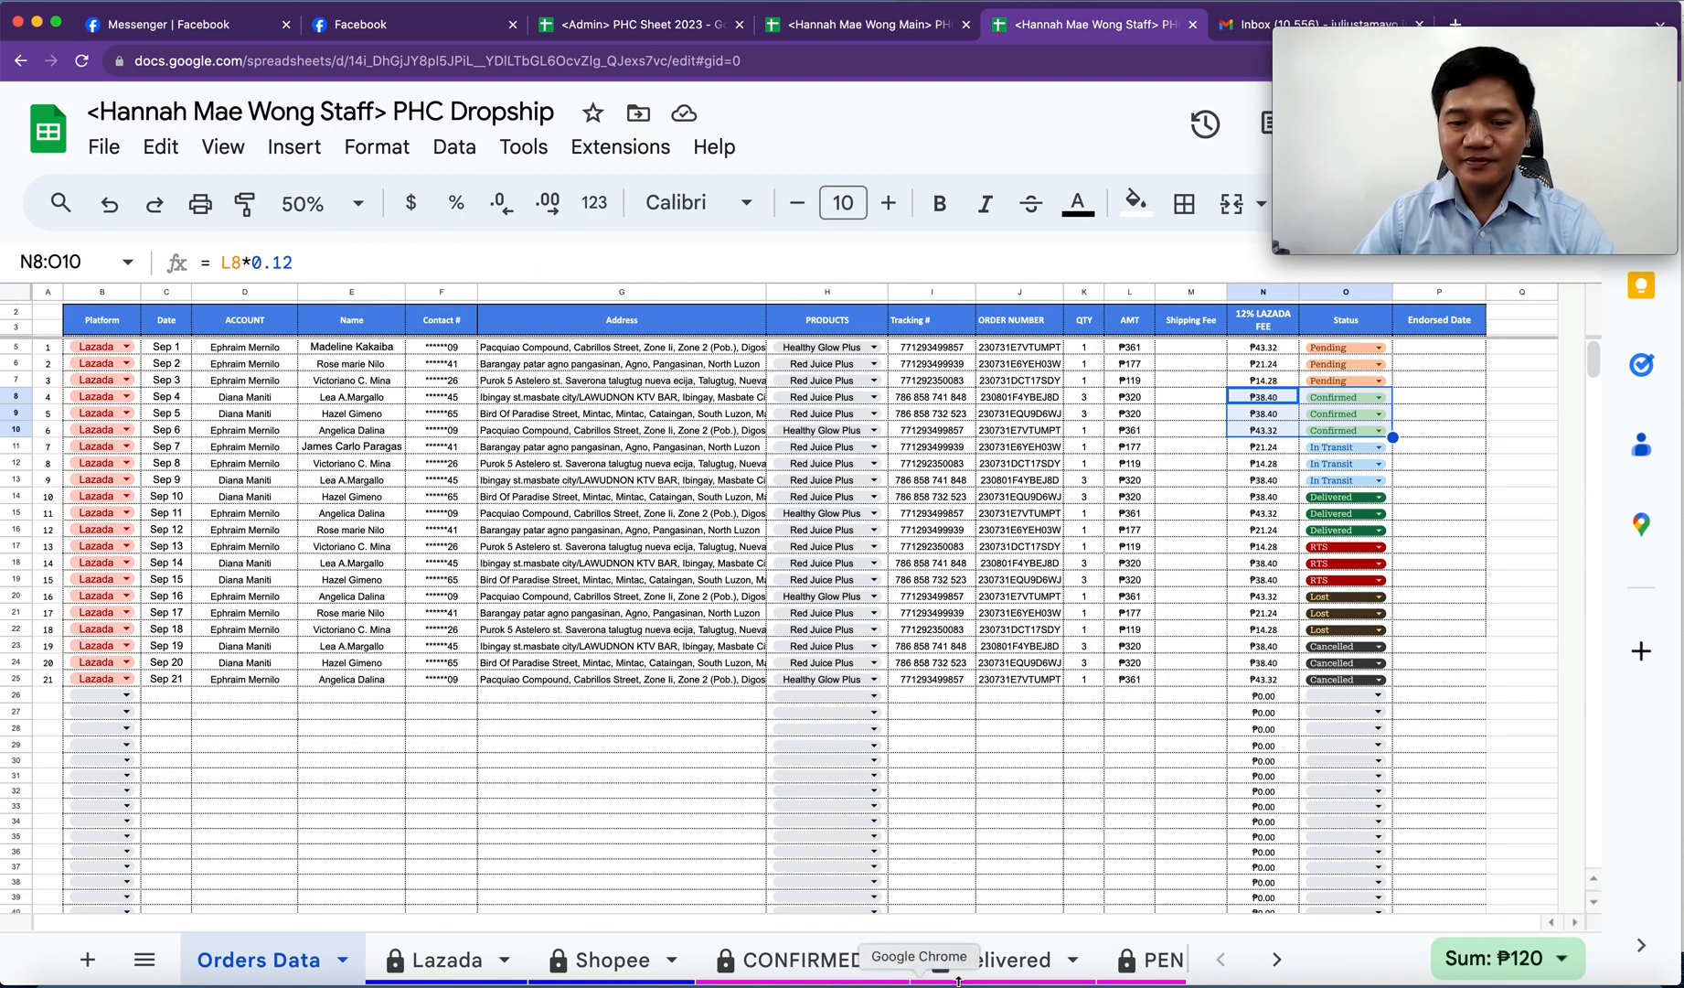
{"action": "left_click", "coordinate": [978, 958]}
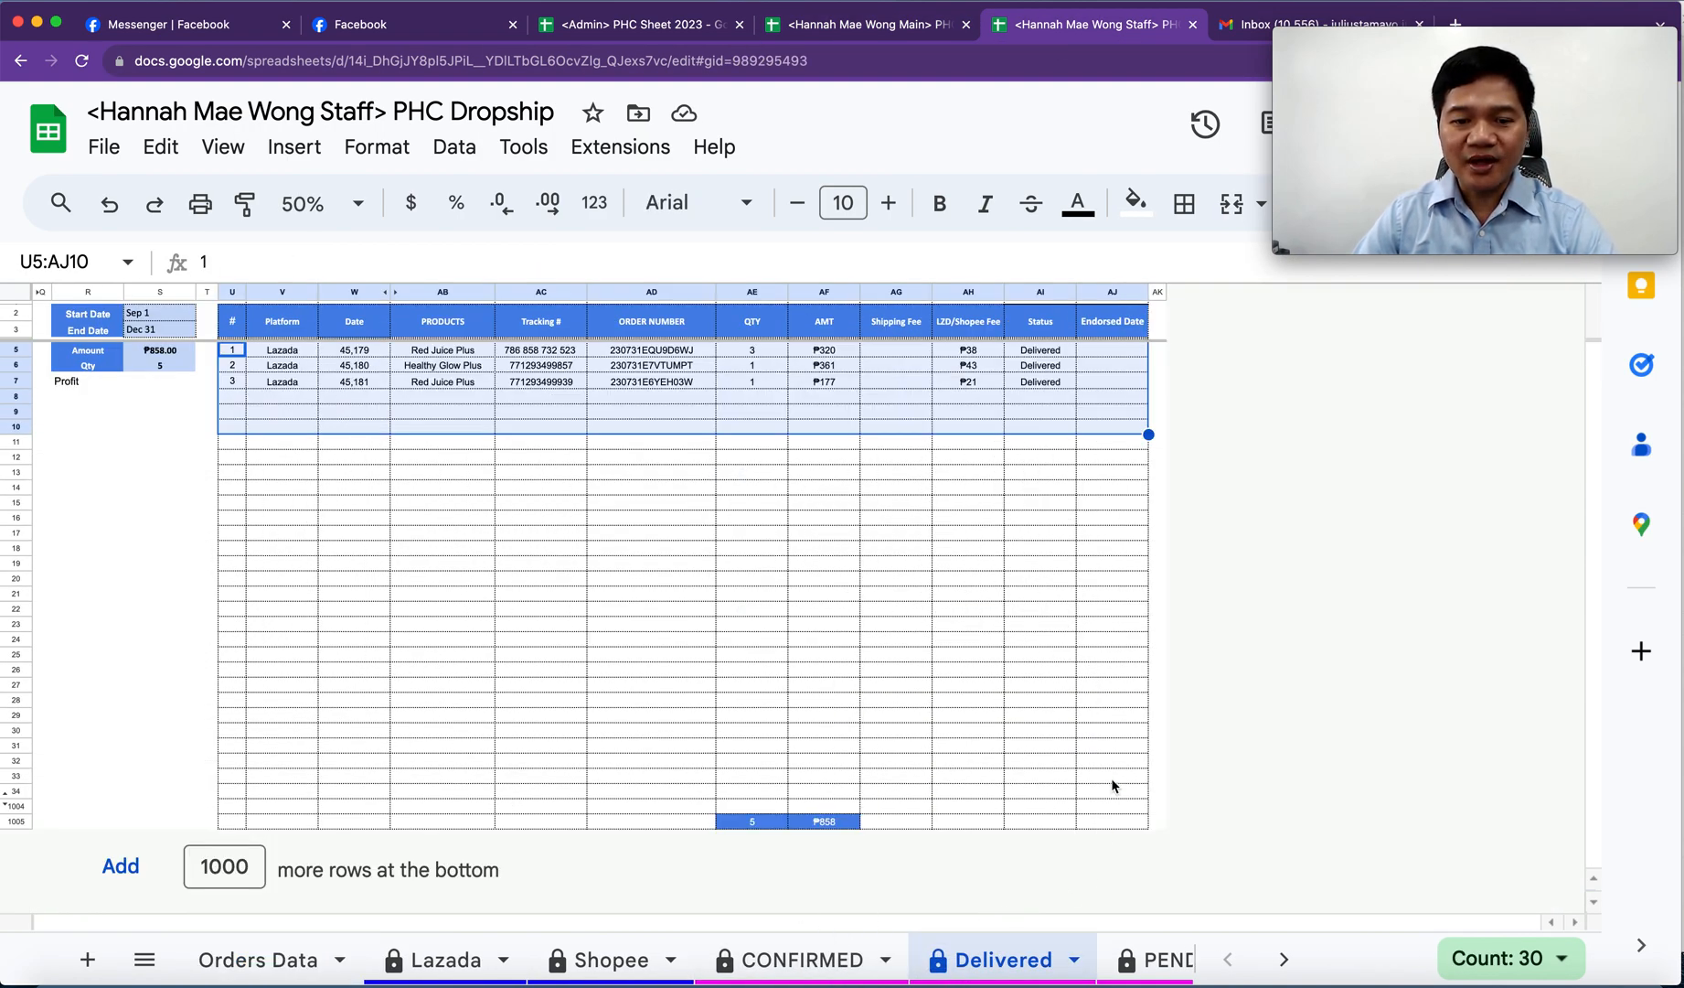
- Browse the Staff spreadsheet's sheet names from Orders Data through Calendar and return to Orders Data
{"action": "scroll", "coordinate": [800, 975], "scroll_direction": "right", "scroll_amount": 1}
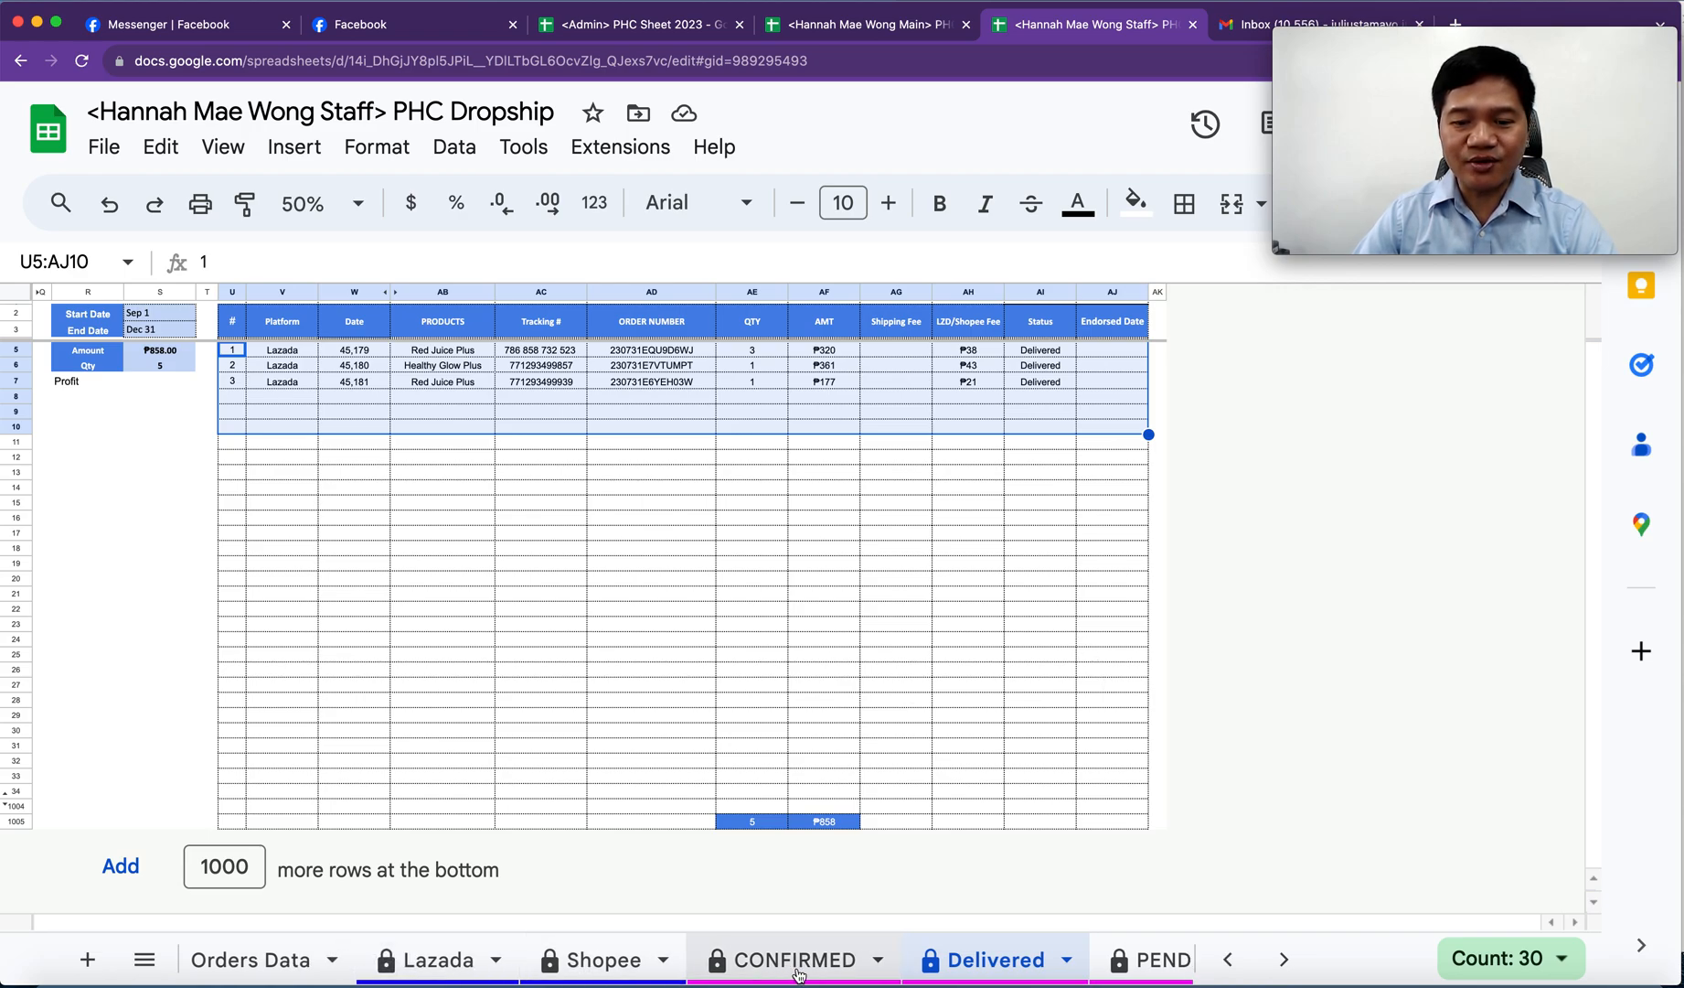
{"action": "scroll", "coordinate": [799, 974], "scroll_direction": "right", "scroll_amount": 10}
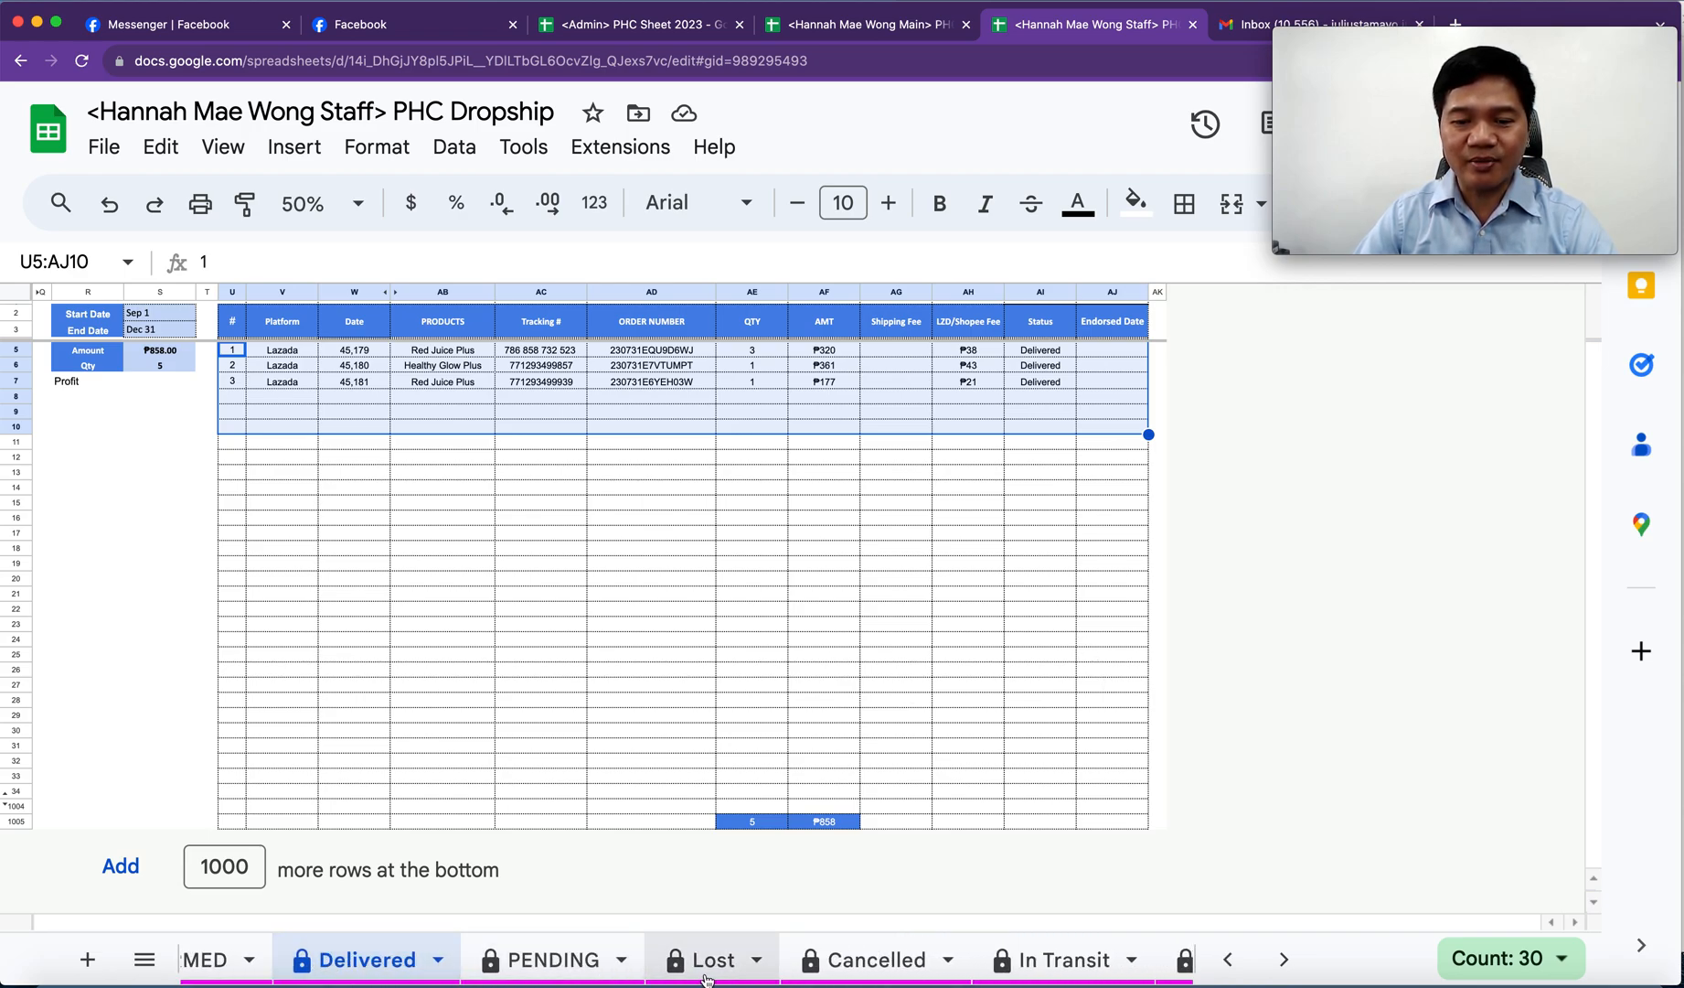
{"action": "scroll", "coordinate": [703, 975], "scroll_direction": "right", "scroll_amount": 4}
{"action": "scroll", "coordinate": [857, 971], "scroll_direction": "left", "scroll_amount": 12}
{"action": "scroll", "coordinate": [857, 971], "scroll_direction": "left", "scroll_amount": 2}
{"action": "scroll", "coordinate": [914, 970], "scroll_direction": "right", "scroll_amount": 10}
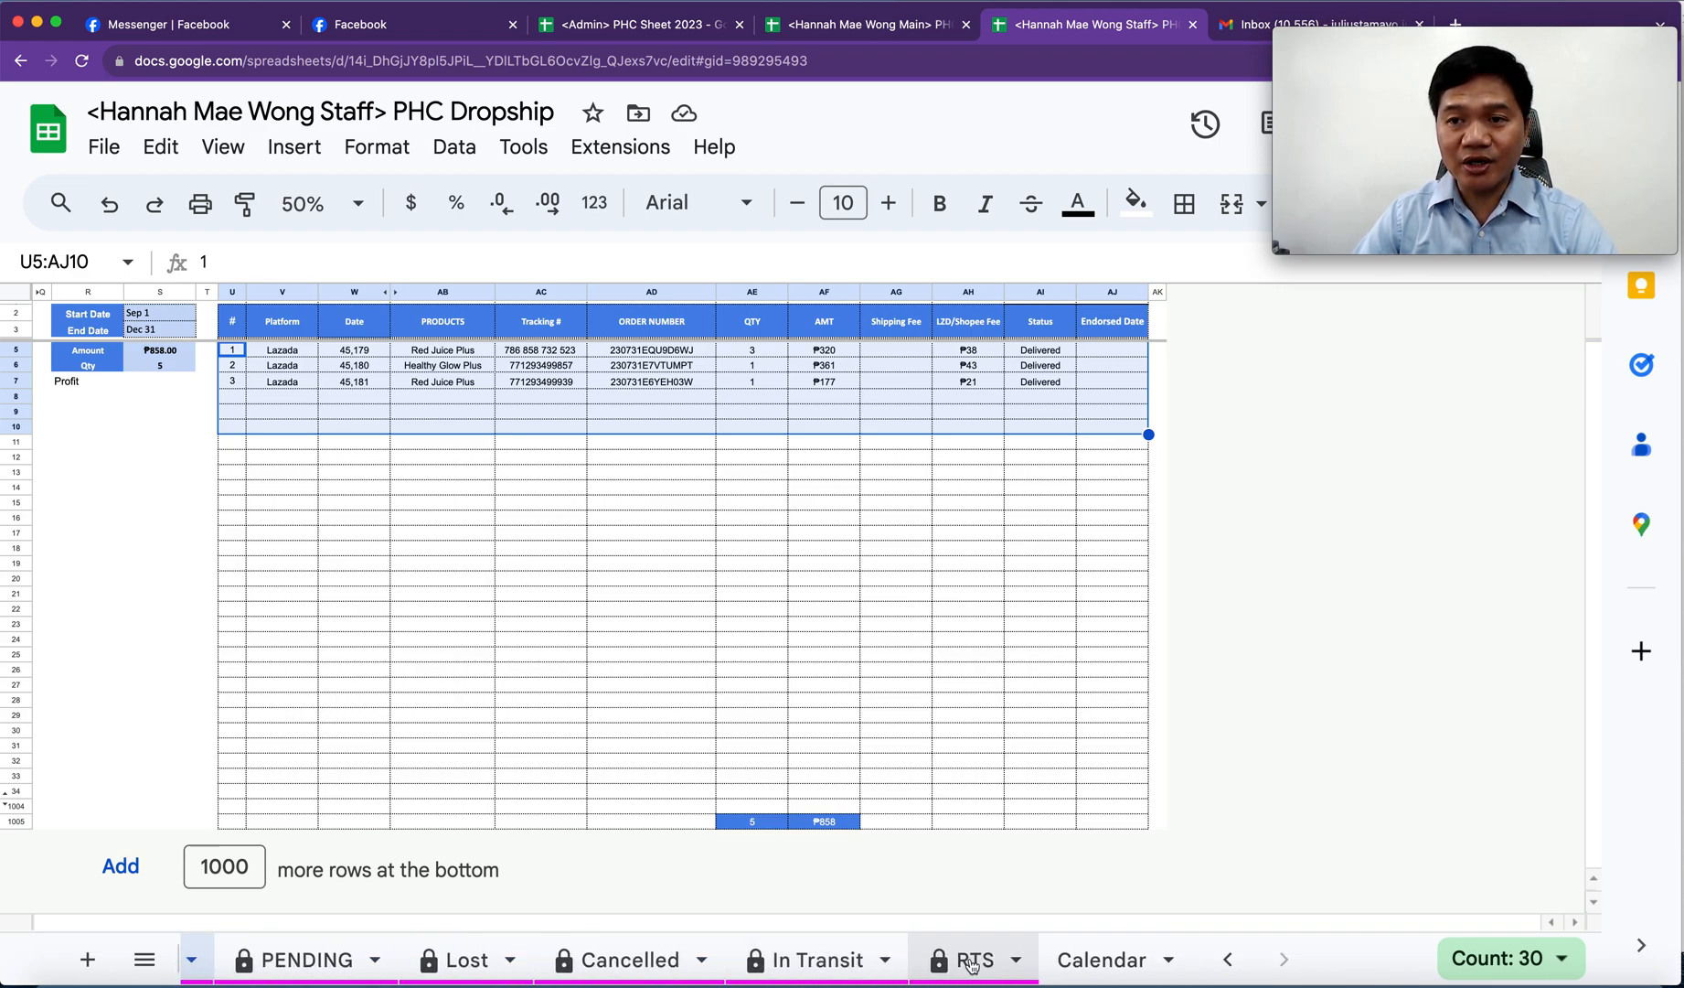
{"action": "scroll", "coordinate": [974, 968], "scroll_direction": "left", "scroll_amount": 8}
{"action": "left_click", "coordinate": [279, 975]}
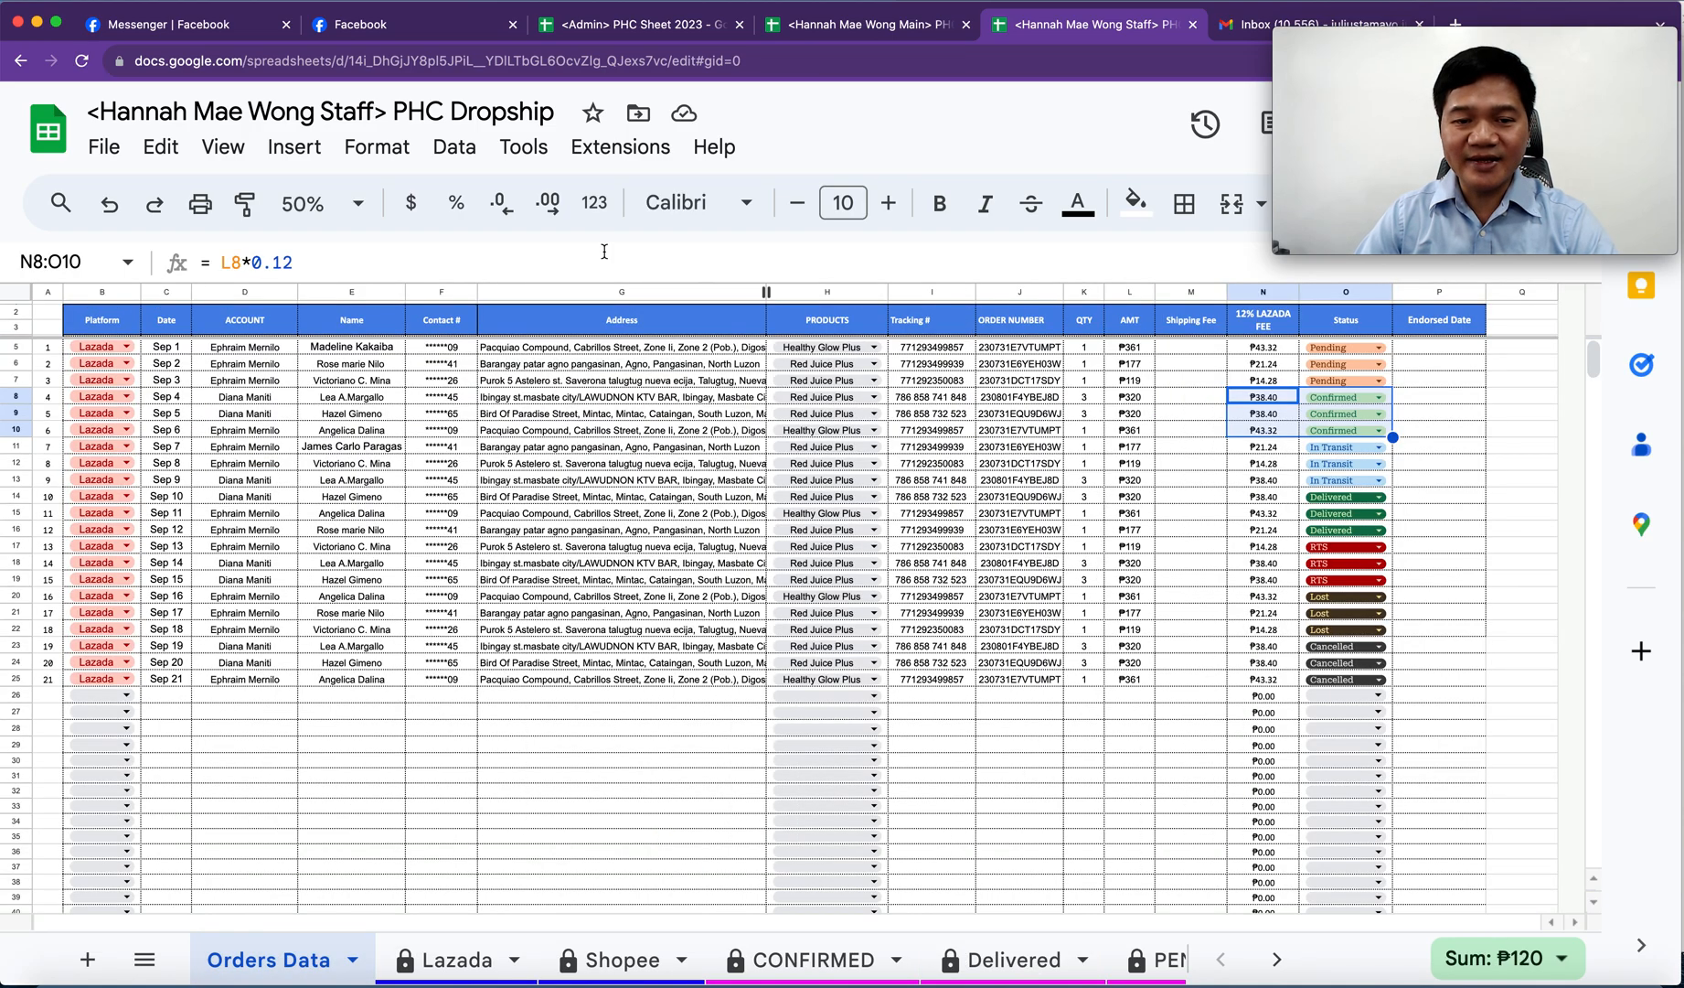
- Check the START MONTH filter on the Main spreadsheet's DASHBOARD and switch back to the Staff spreadsheet
{"action": "left_click", "coordinate": [864, 24]}
{"action": "scroll", "coordinate": [1112, 736], "scroll_direction": "right", "scroll_amount": 3}
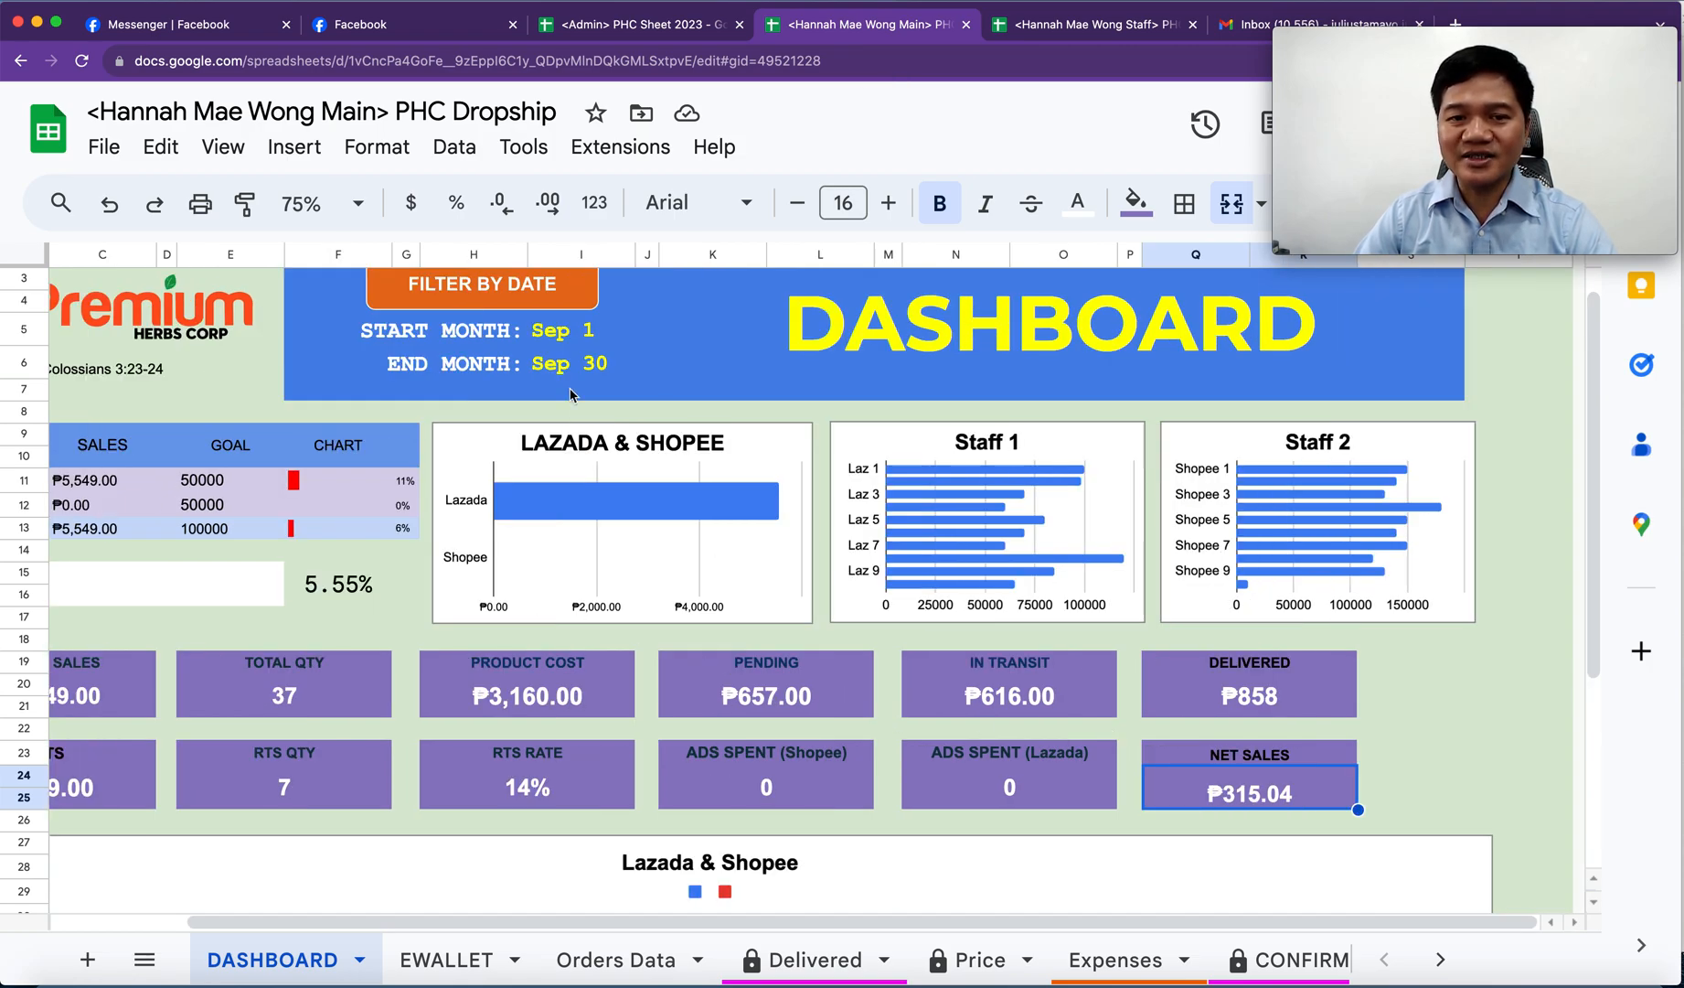
{"action": "left_click", "coordinate": [571, 338]}
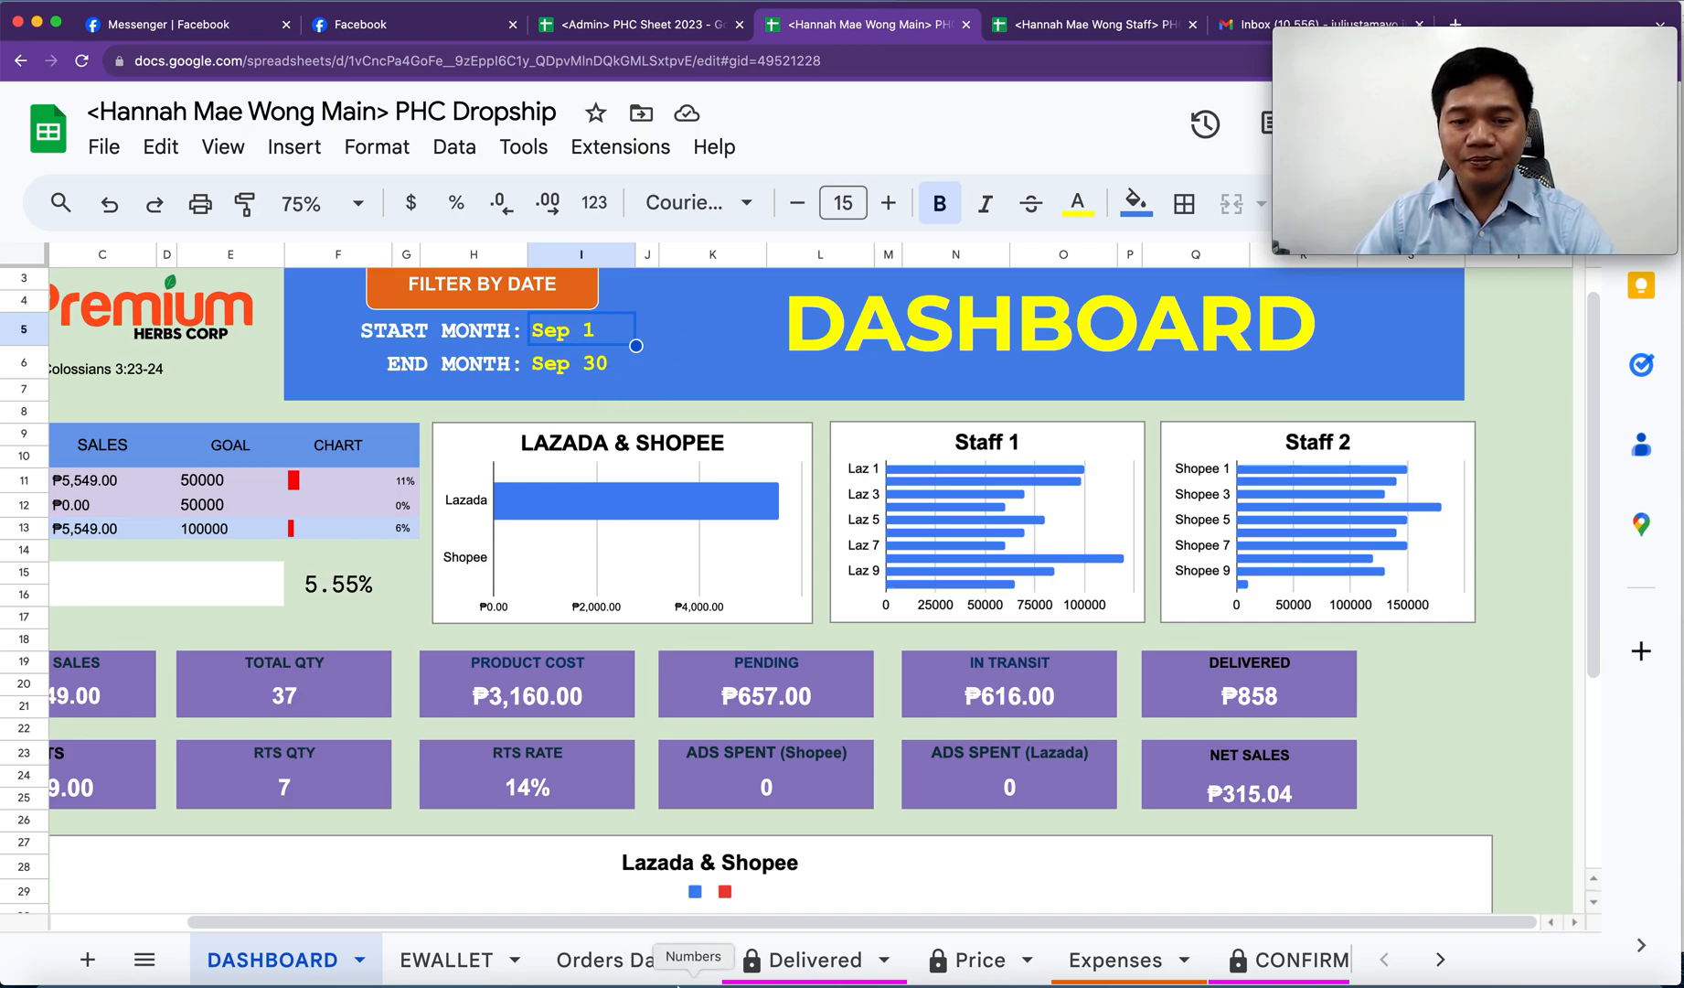
{"action": "left_click", "coordinate": [1083, 24]}
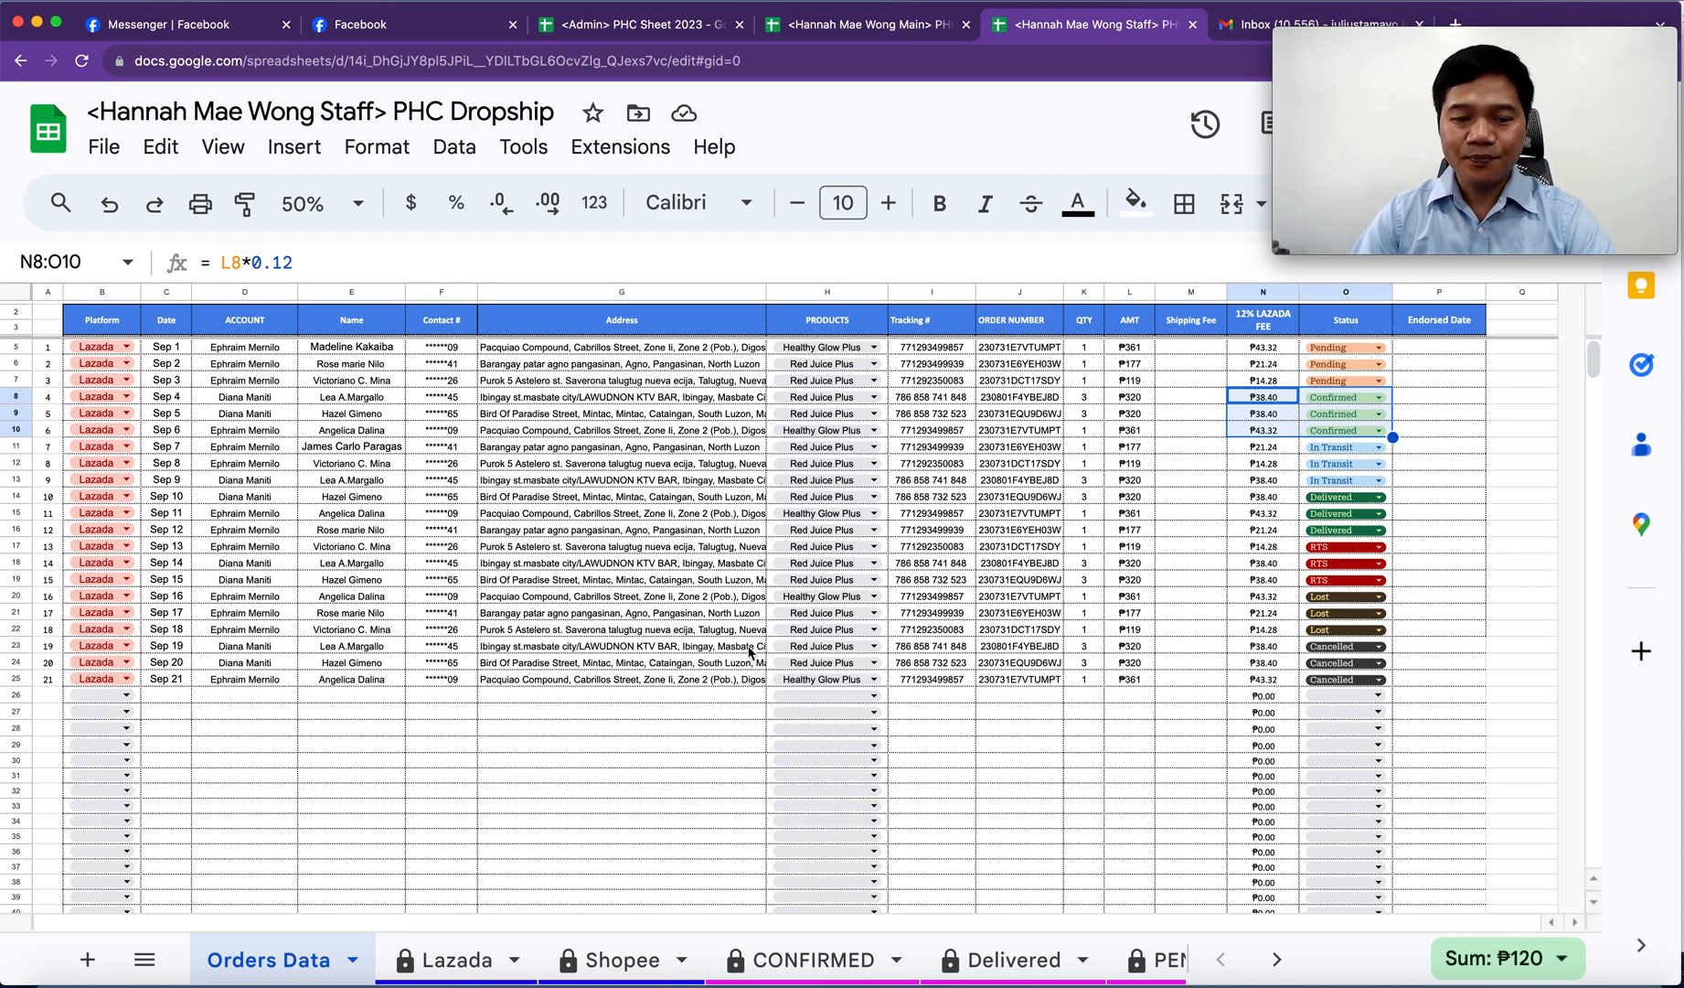
- Review the Lazada, Shopee, CONFIRMED, Delivered and PENDING sheets one after another
{"action": "left_click", "coordinate": [444, 953]}
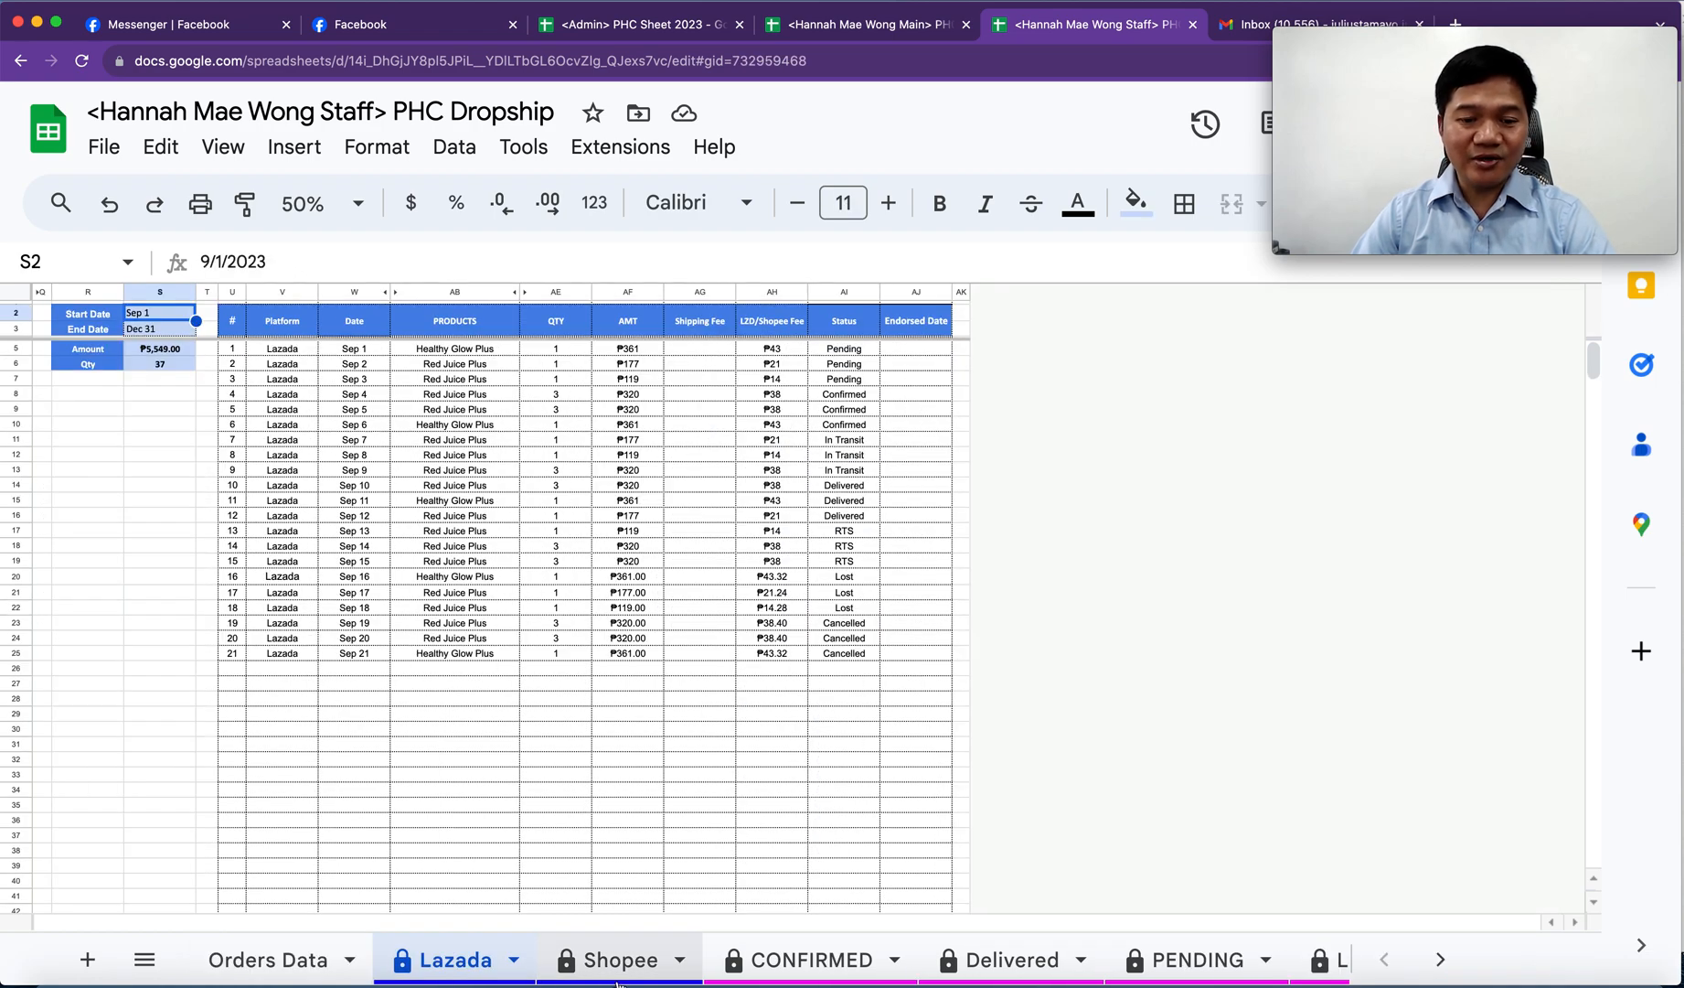
{"action": "left_click", "coordinate": [620, 960]}
{"action": "left_click", "coordinate": [757, 960]}
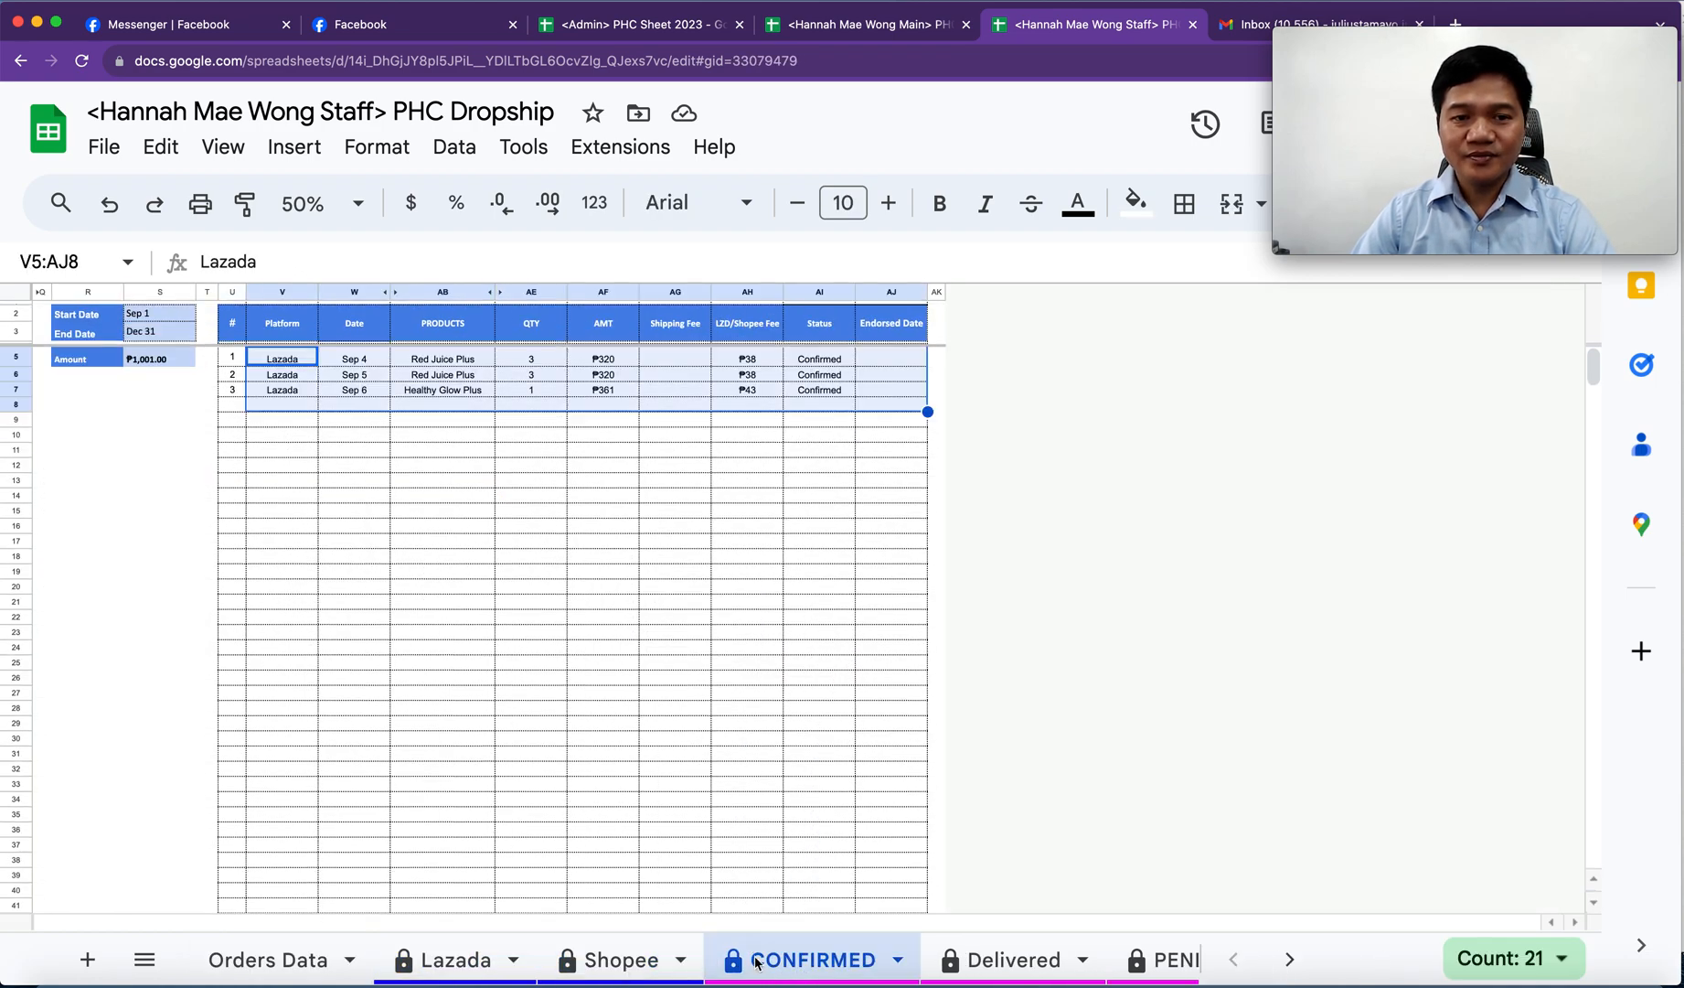
{"action": "left_click", "coordinate": [1006, 958]}
{"action": "scroll", "coordinate": [825, 969], "scroll_direction": "right", "scroll_amount": 5}
{"action": "left_click", "coordinate": [826, 960]}
{"action": "left_click", "coordinate": [715, 671]}
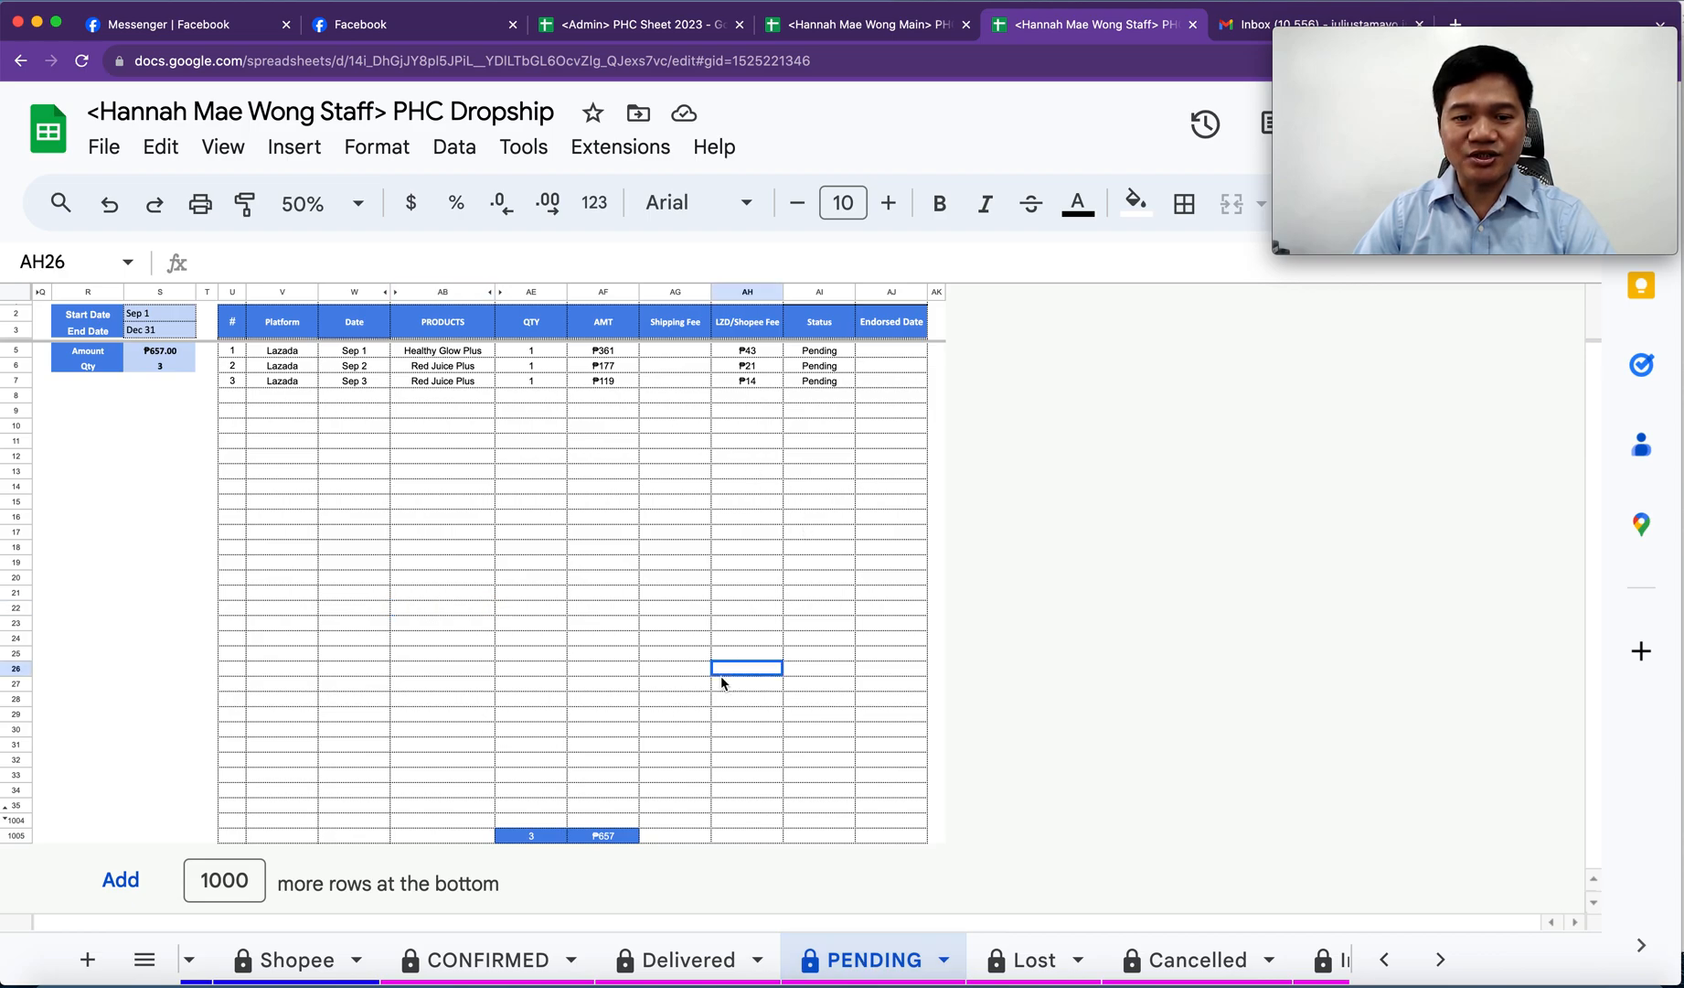
- Review the orders on the Lost, Cancelled, In Transit and RTS sheets
{"action": "scroll", "coordinate": [264, 965], "scroll_direction": "left", "scroll_amount": 3}
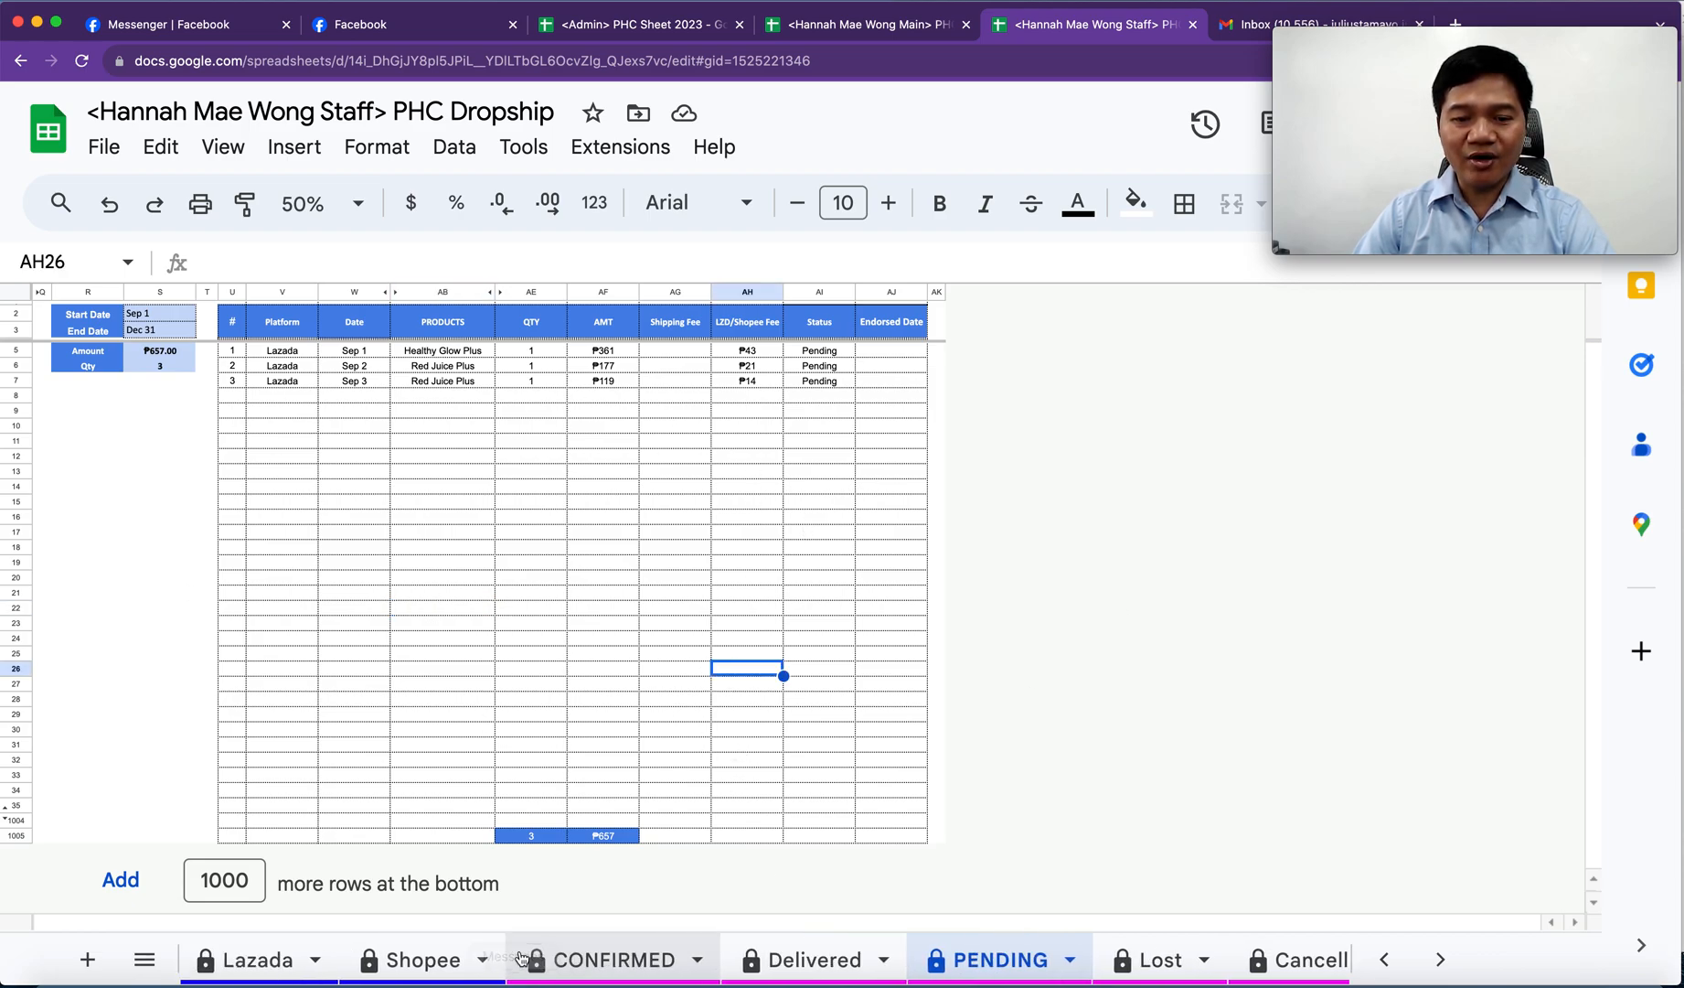
{"action": "scroll", "coordinate": [709, 961], "scroll_direction": "right", "scroll_amount": 5}
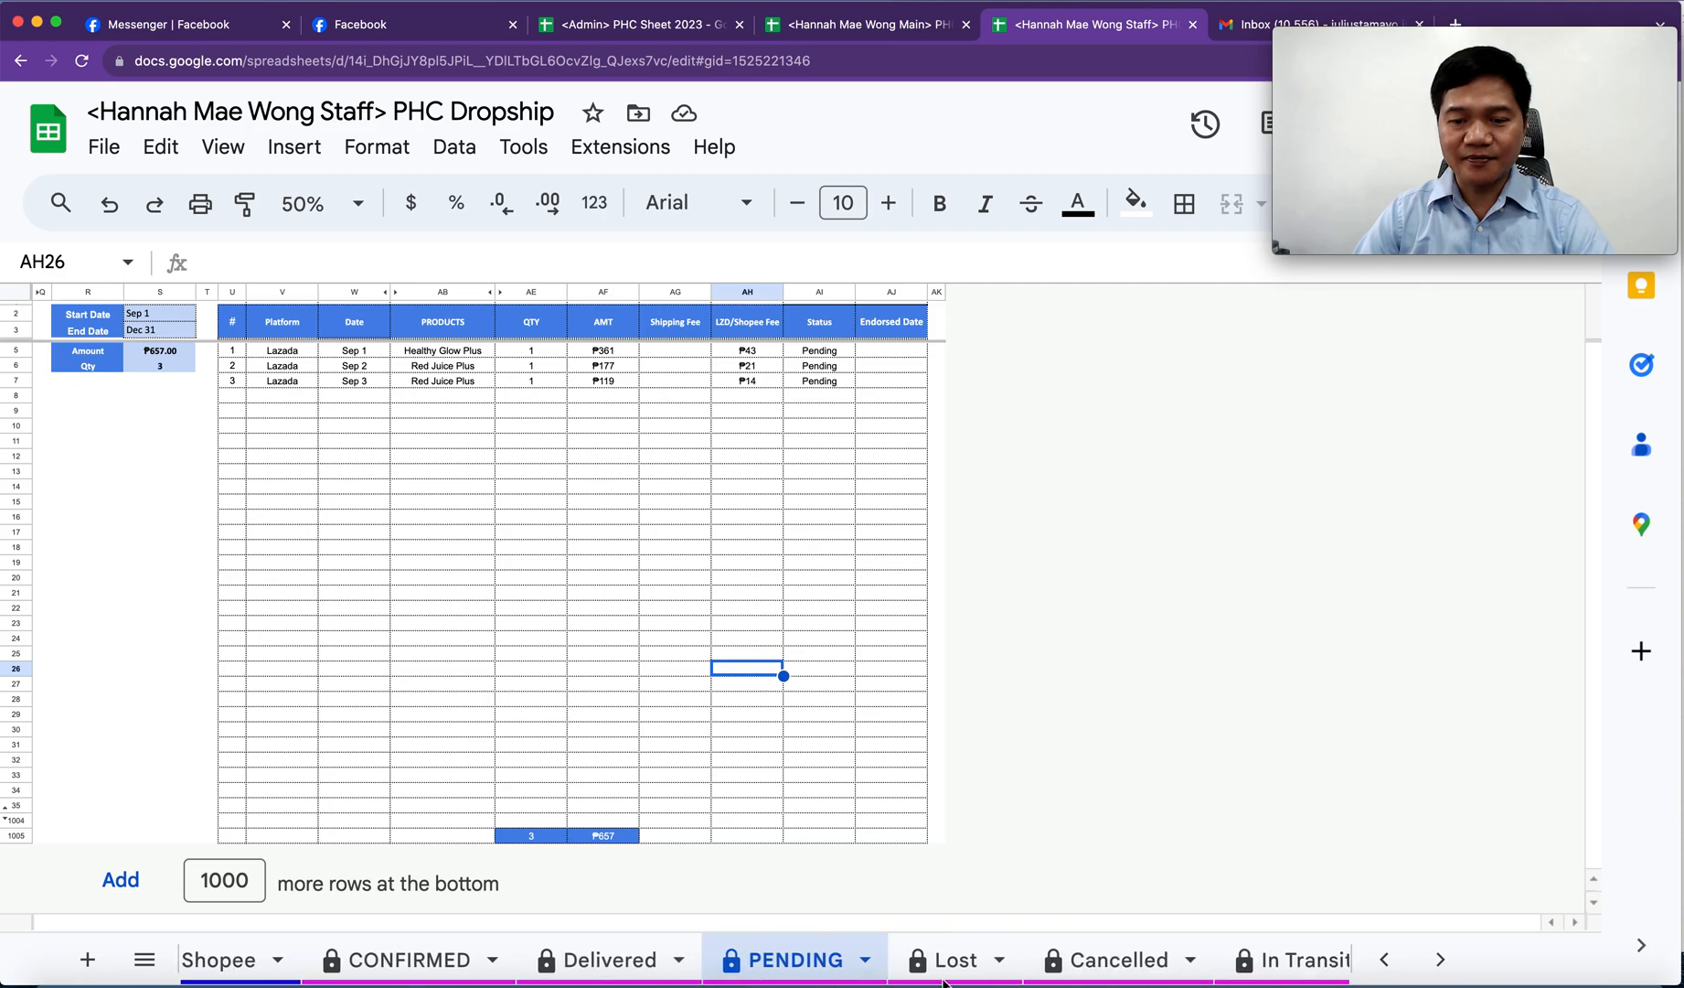
{"action": "left_click", "coordinate": [710, 961]}
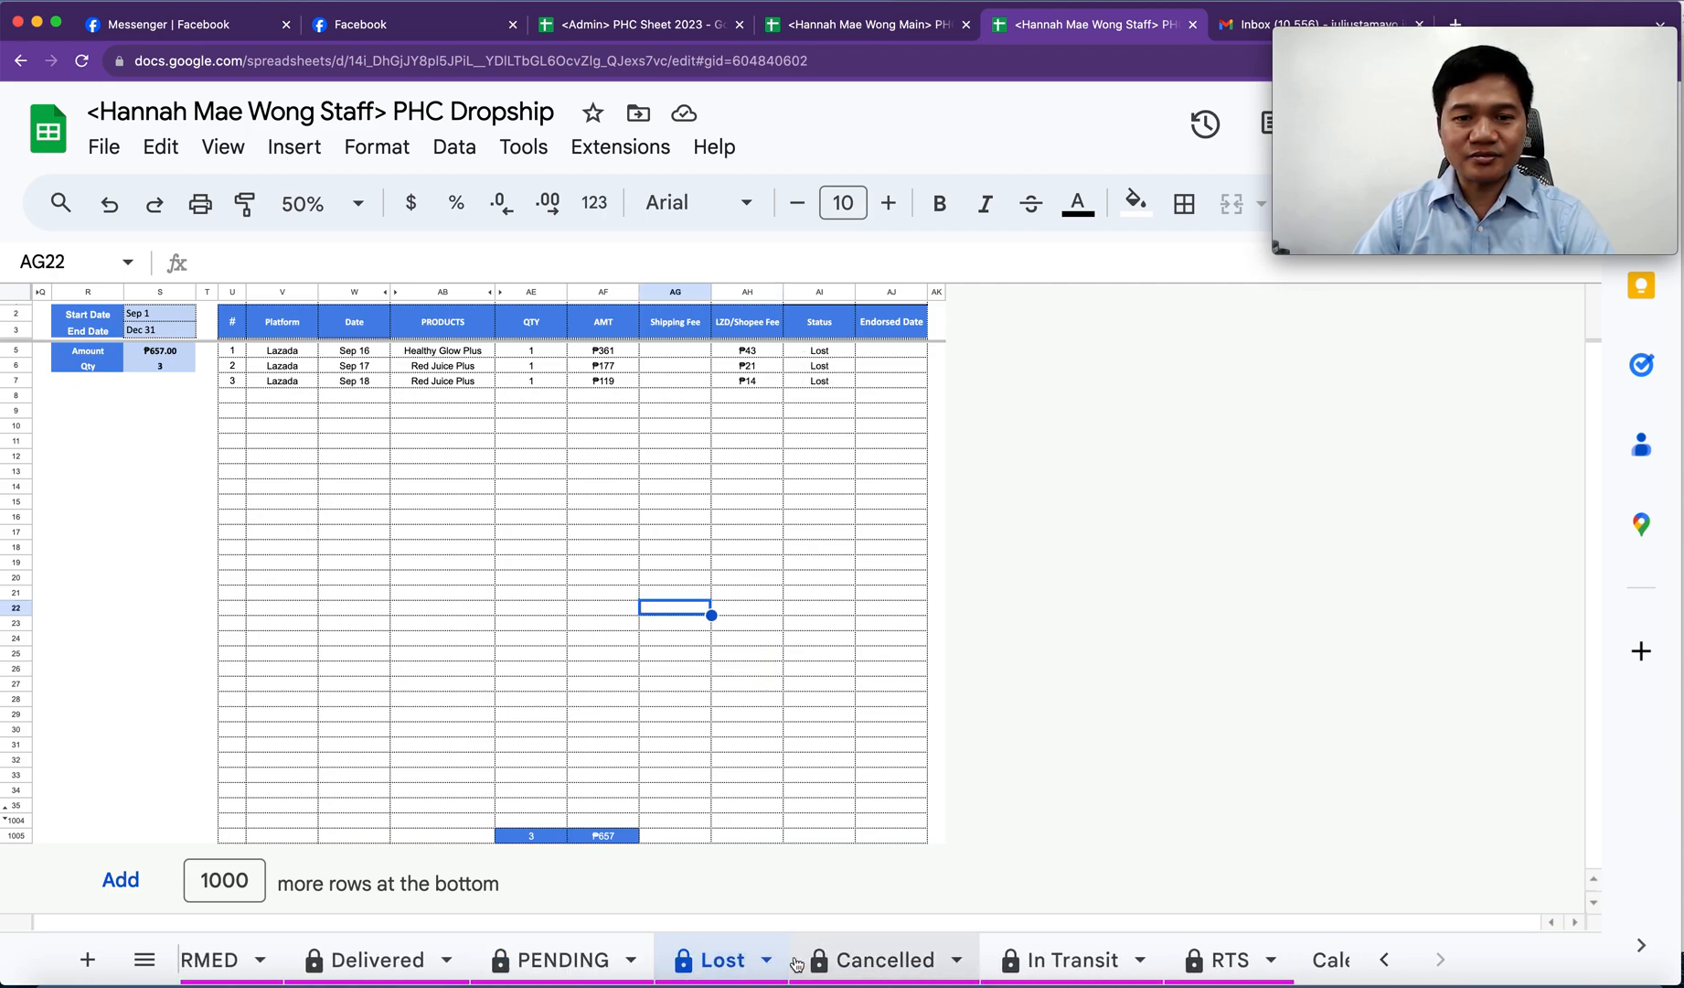
{"action": "left_click", "coordinate": [866, 964]}
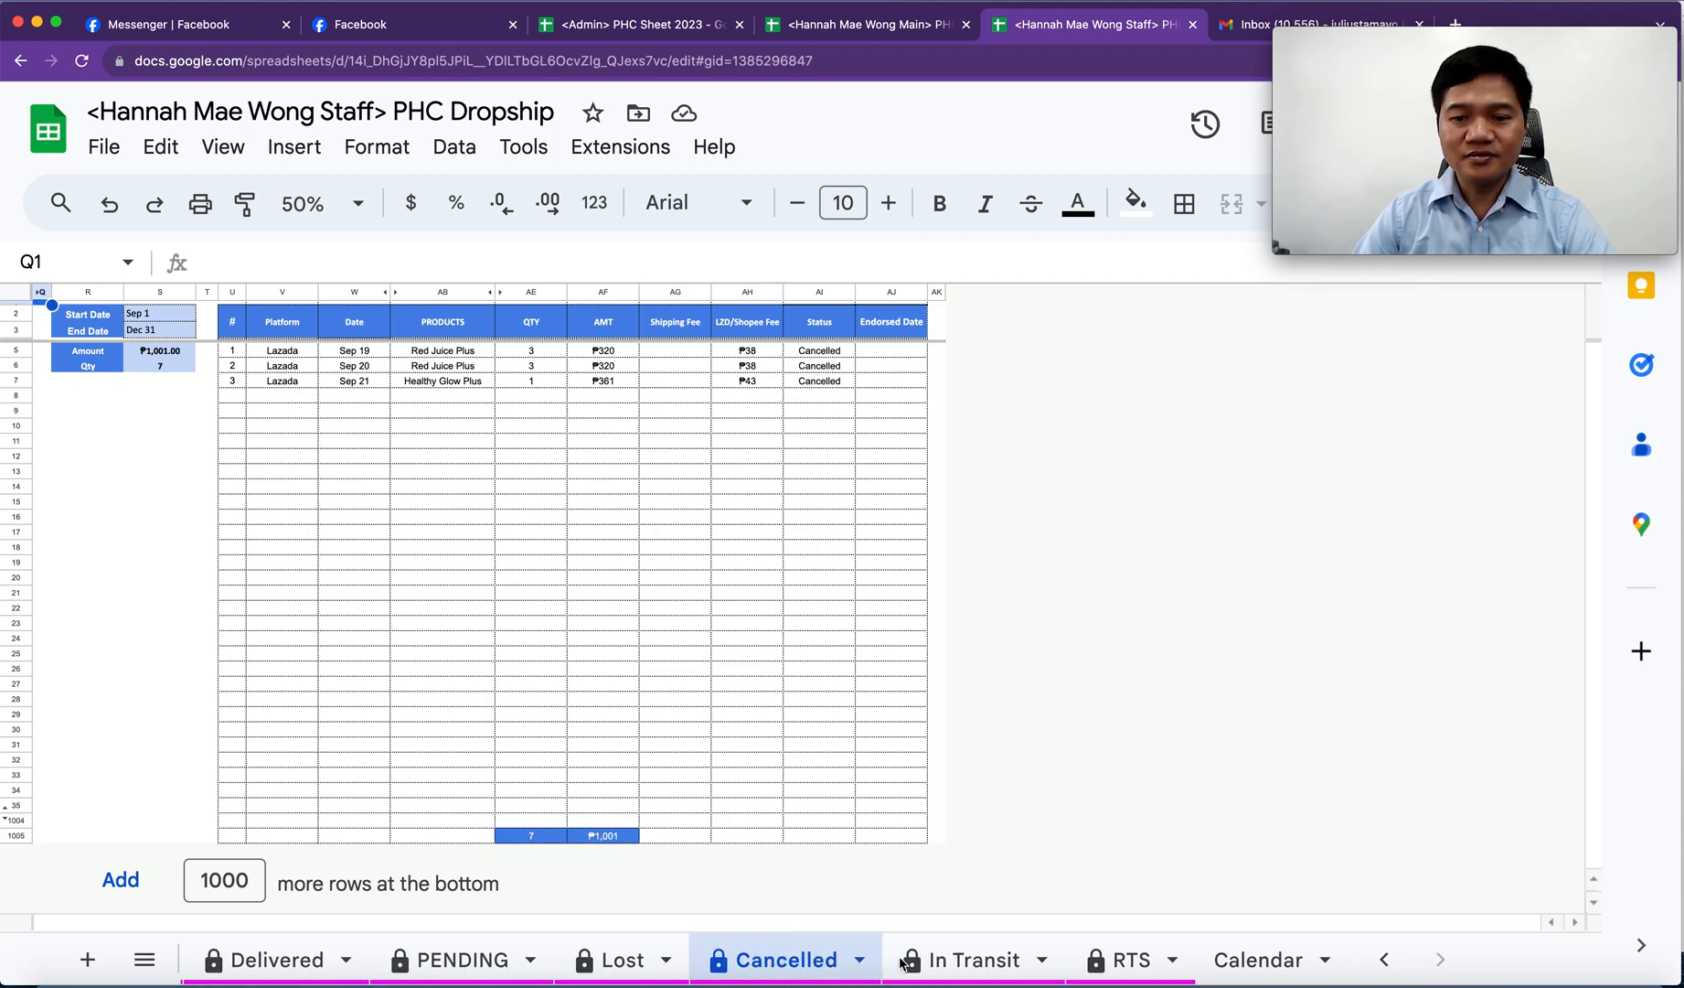
{"action": "left_click", "coordinate": [965, 960]}
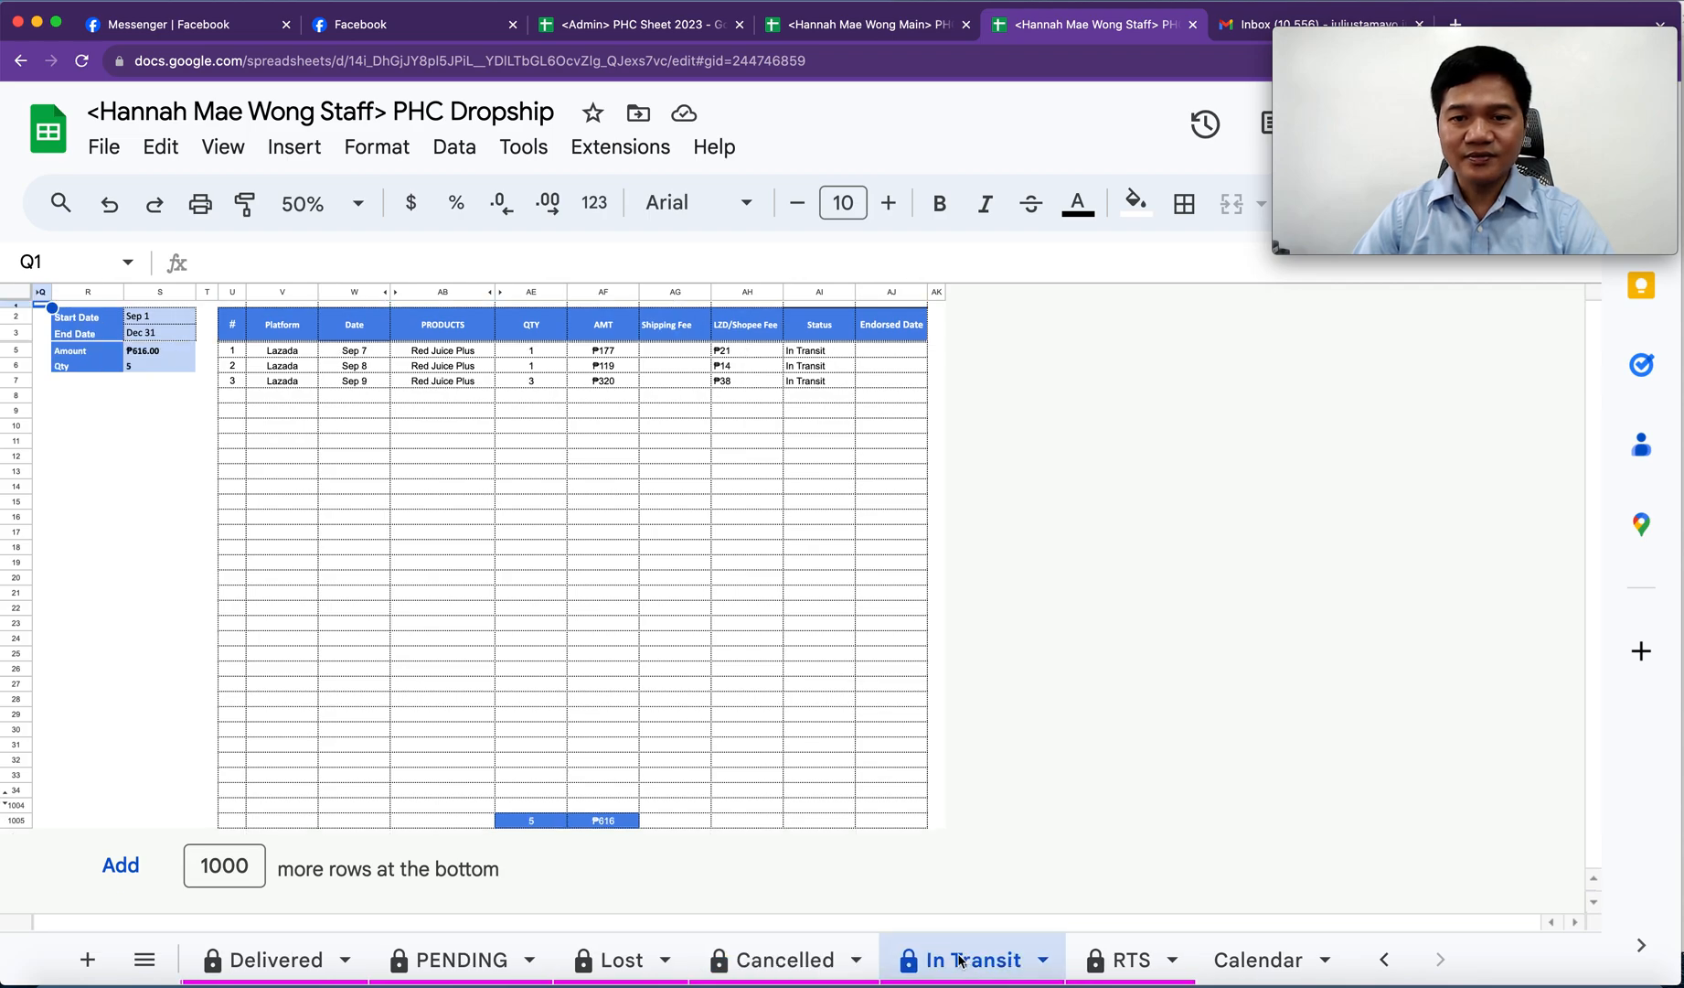
{"action": "left_click", "coordinate": [1116, 962]}
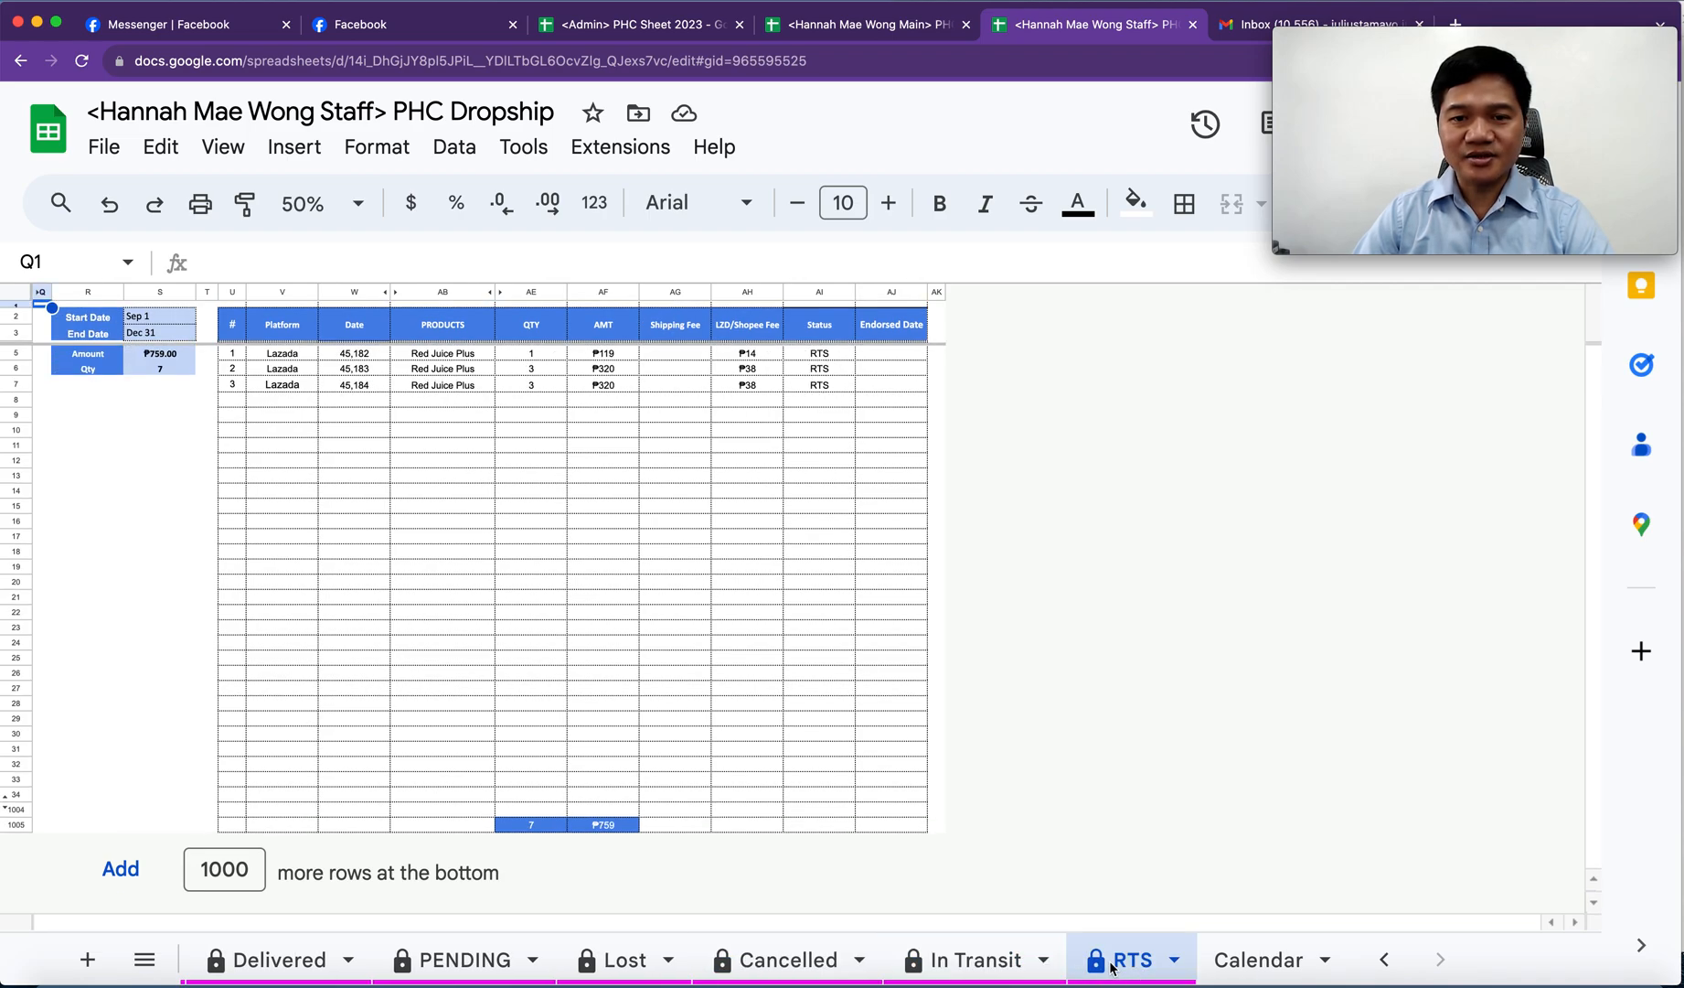
- On the Calendar sheet, schedule the first task row for September 1, starting at 8am and ending at 9am
{"action": "left_click", "coordinate": [1262, 965]}
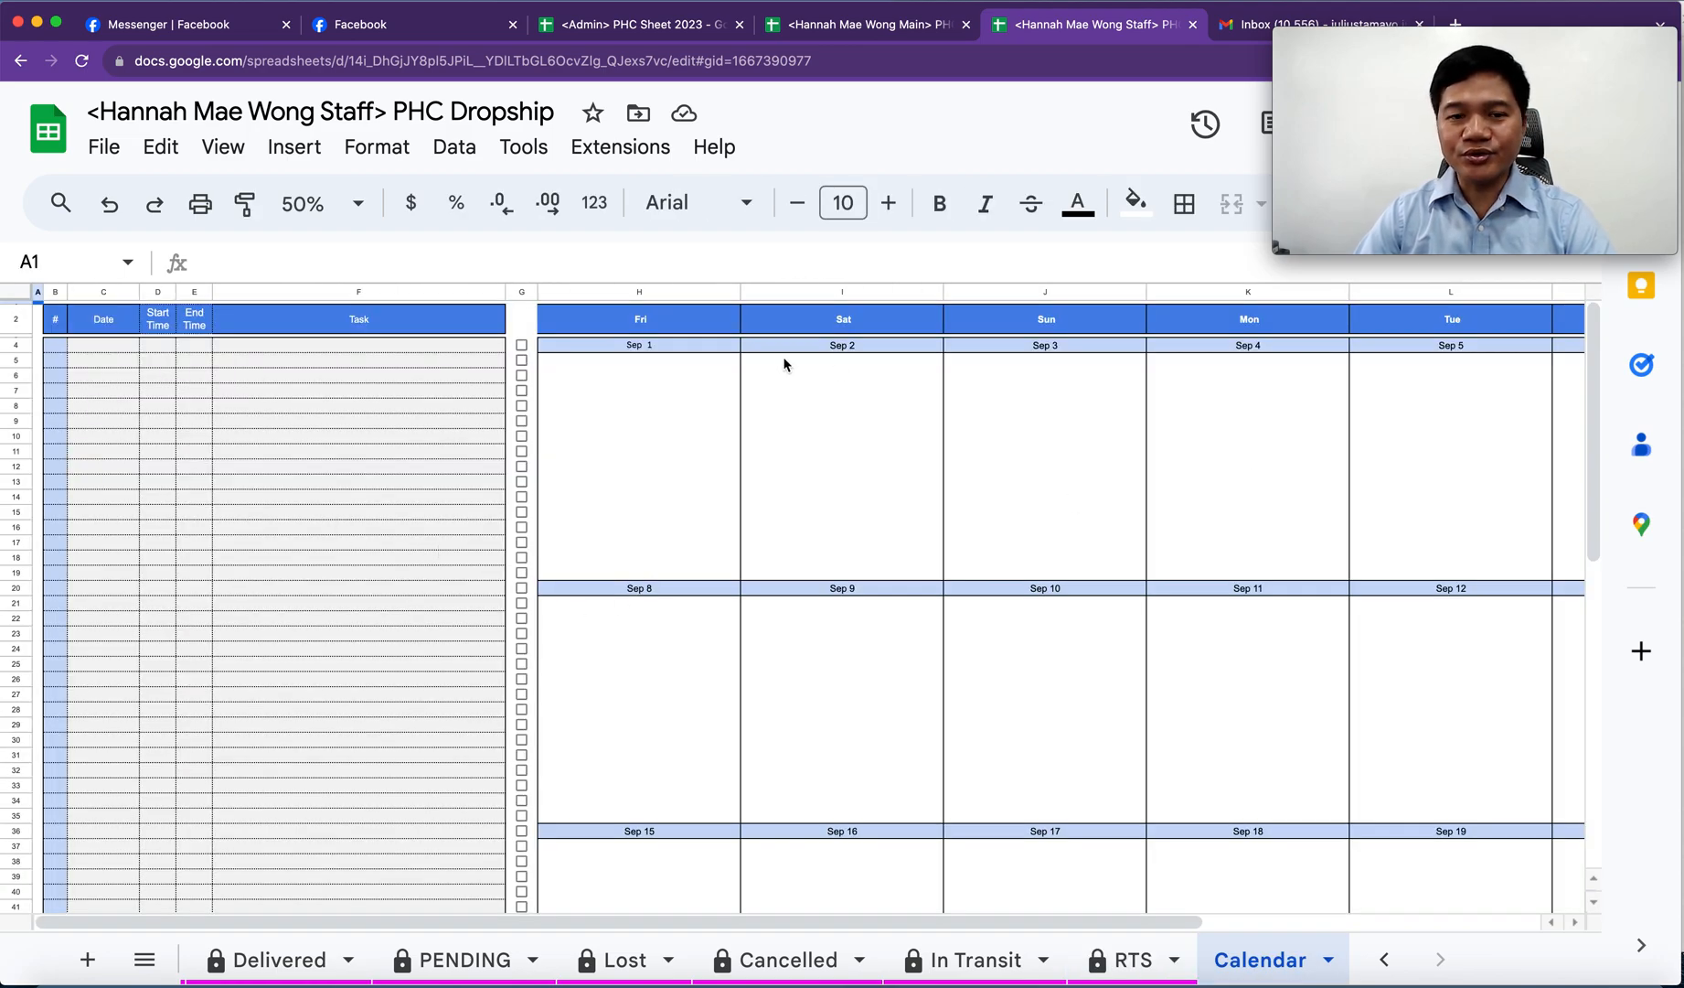
{"action": "double_click", "coordinate": [110, 346]}
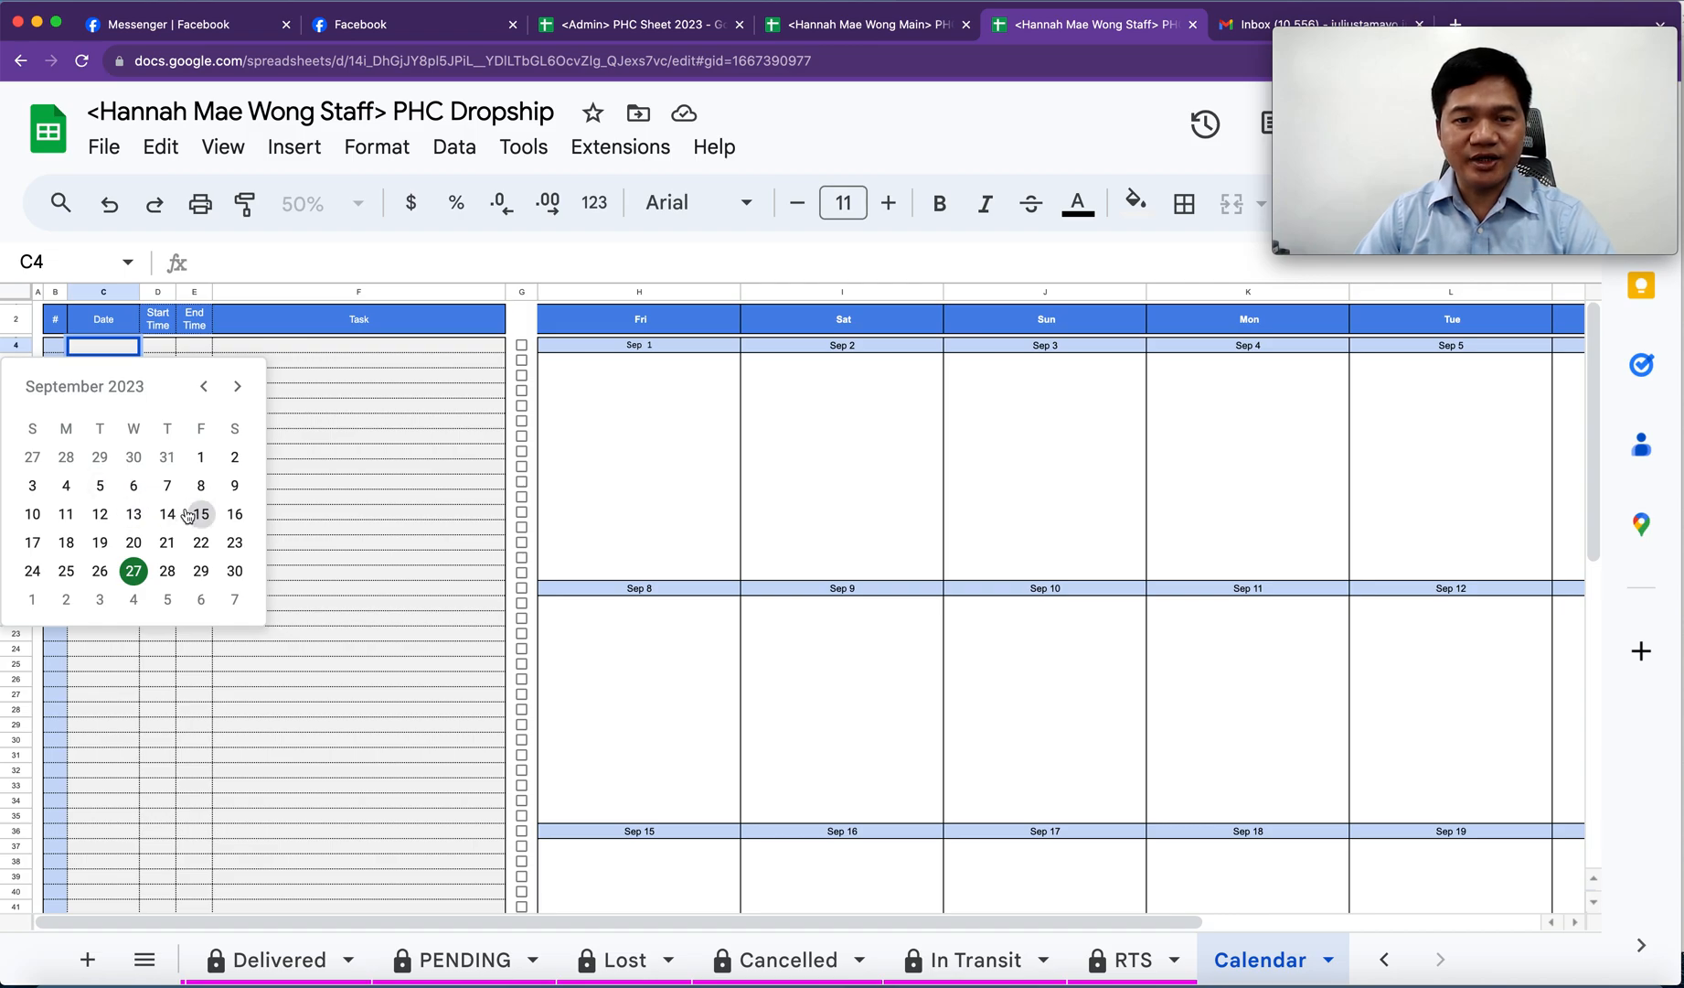
{"action": "left_click", "coordinate": [202, 468]}
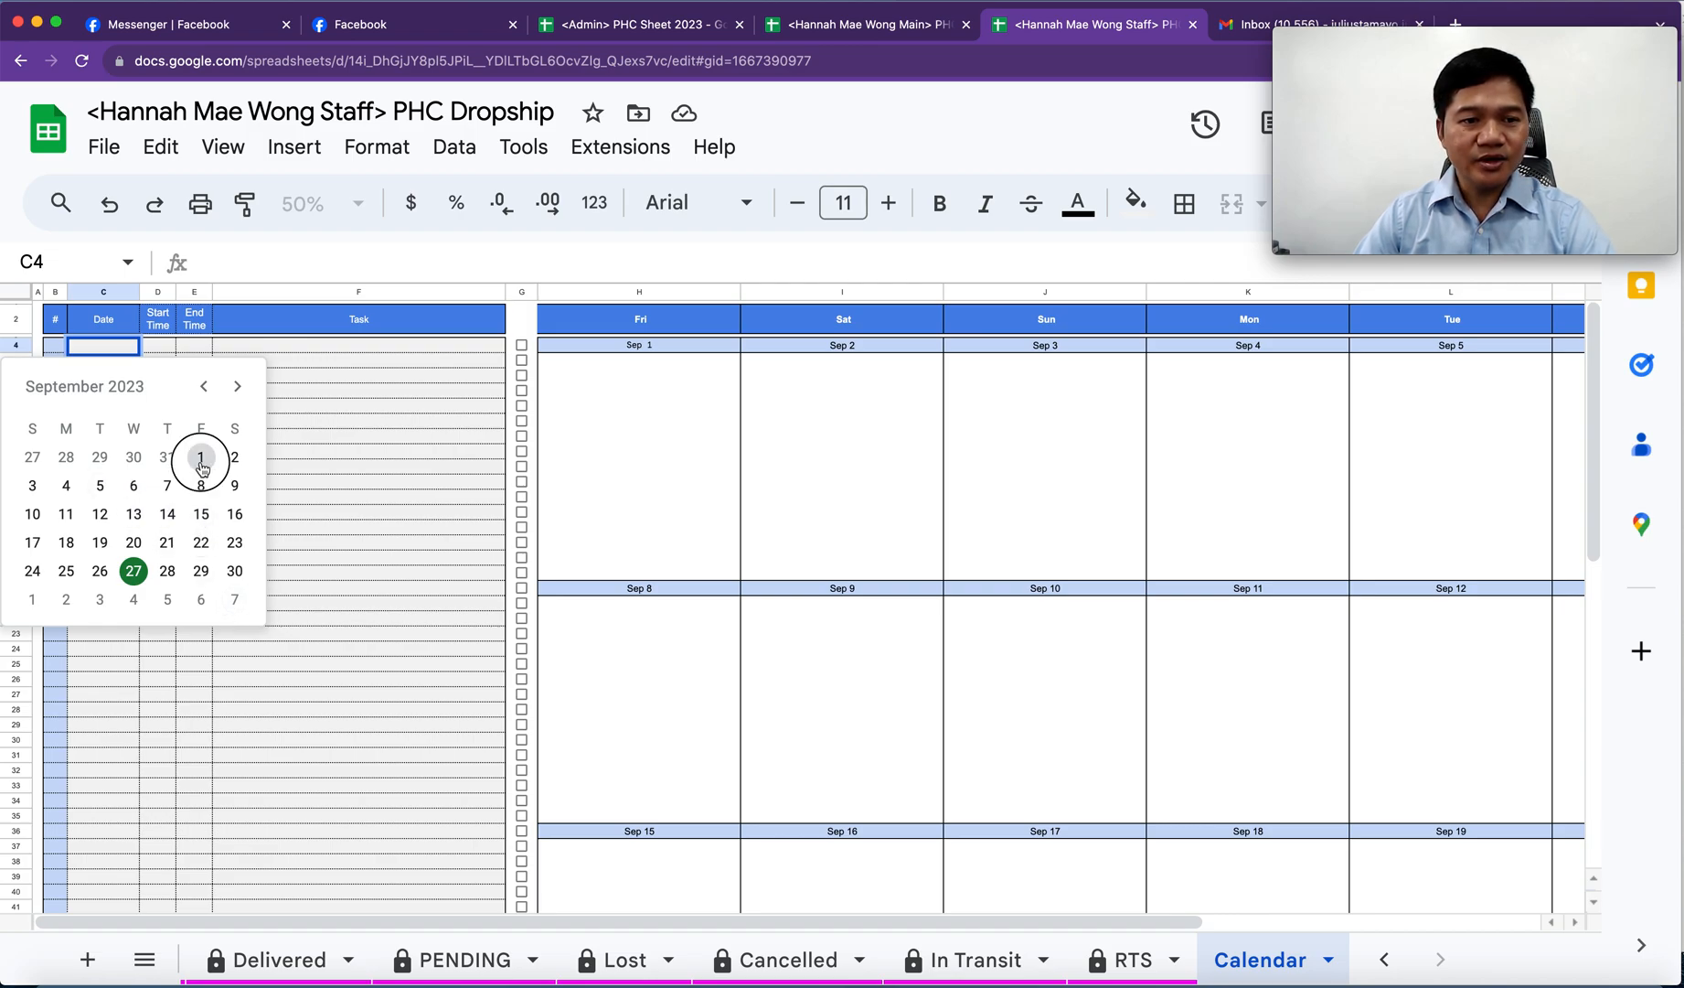
{"action": "double_click", "coordinate": [158, 349]}
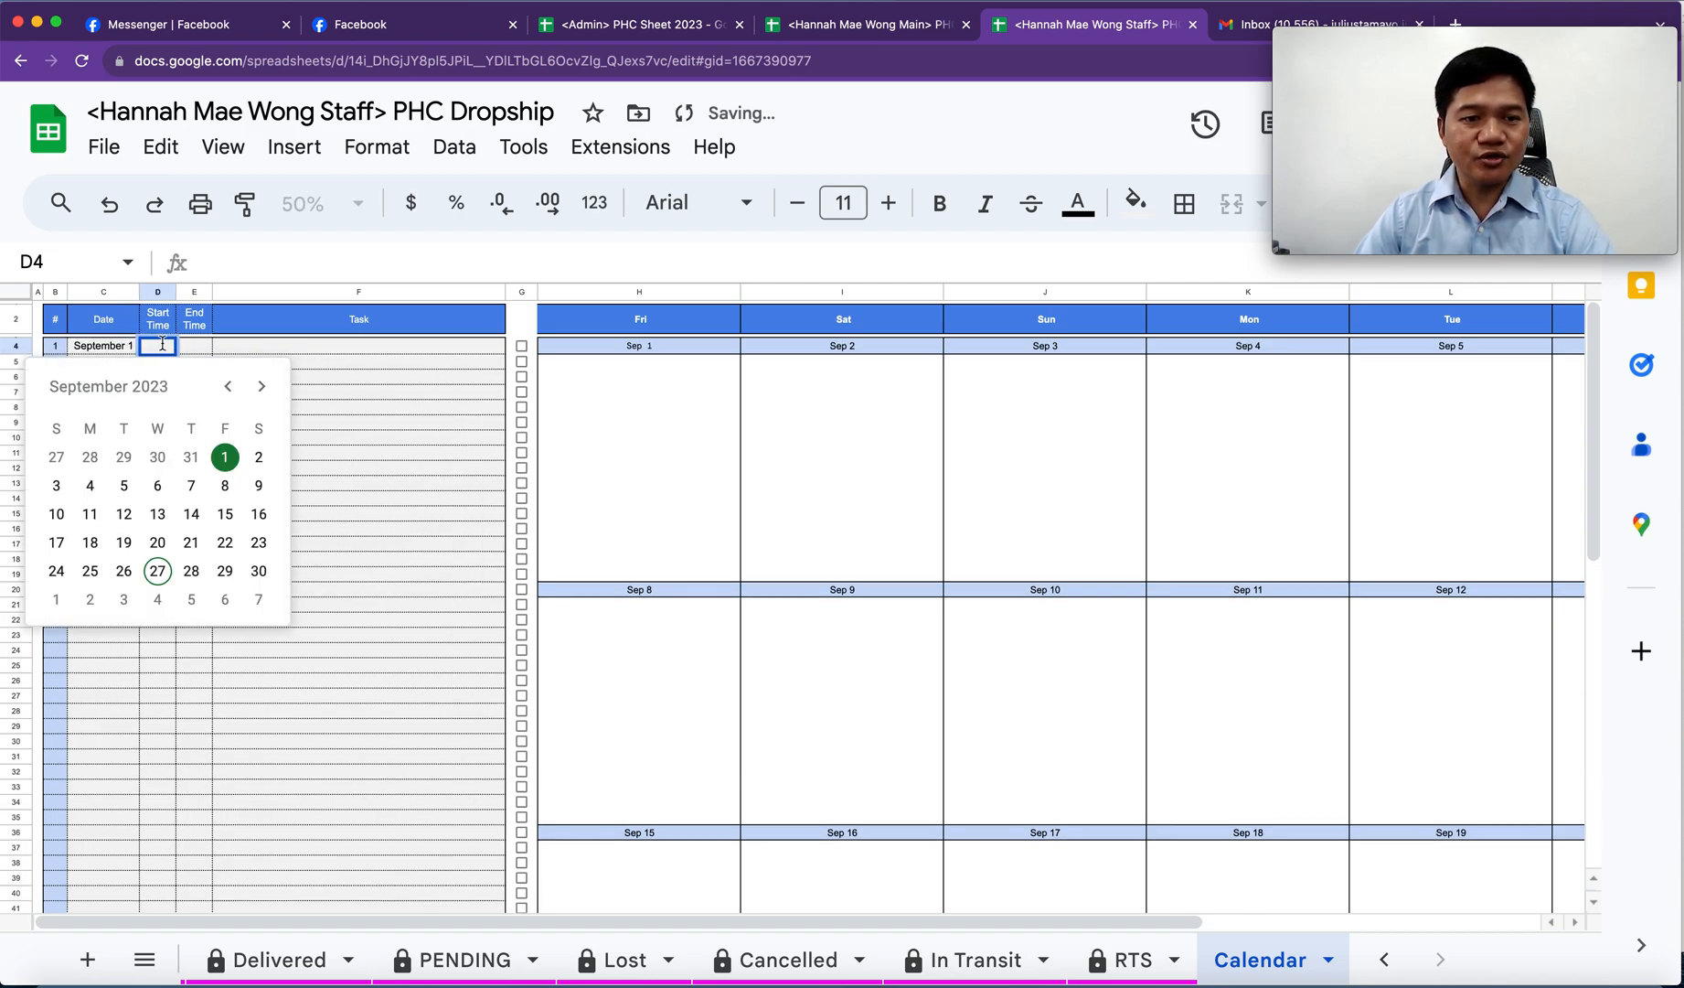
{"action": "left_click", "coordinate": [375, 395]}
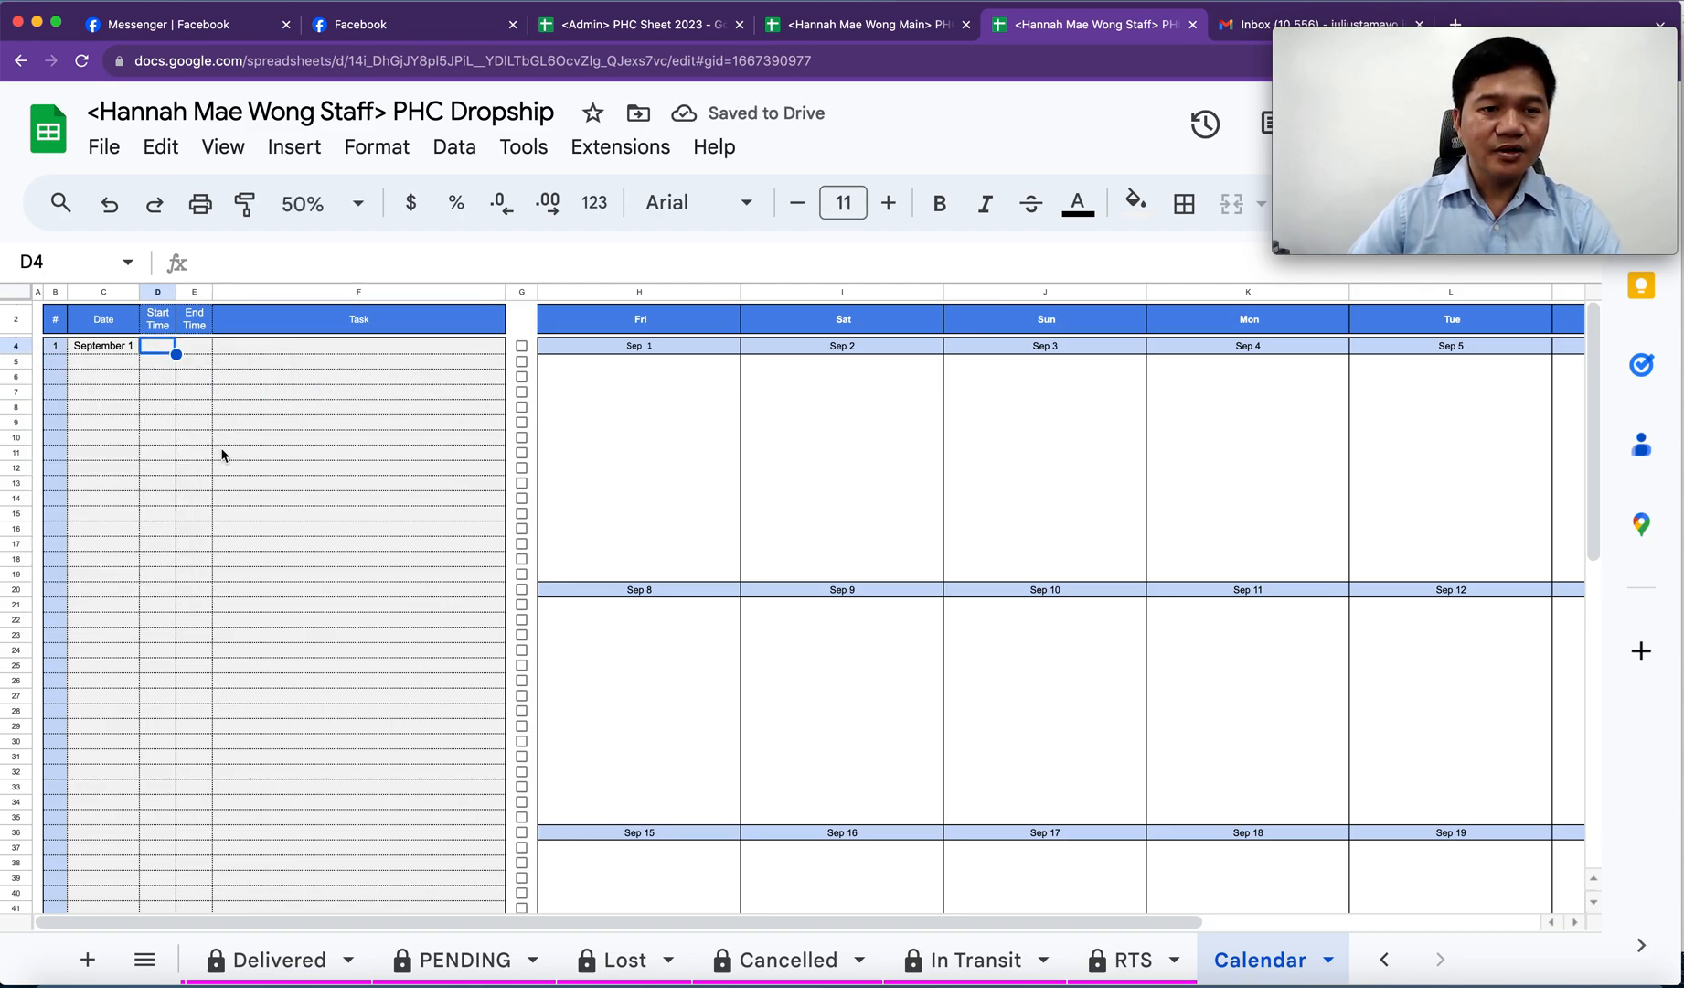
{"action": "type", "text": "8am"}
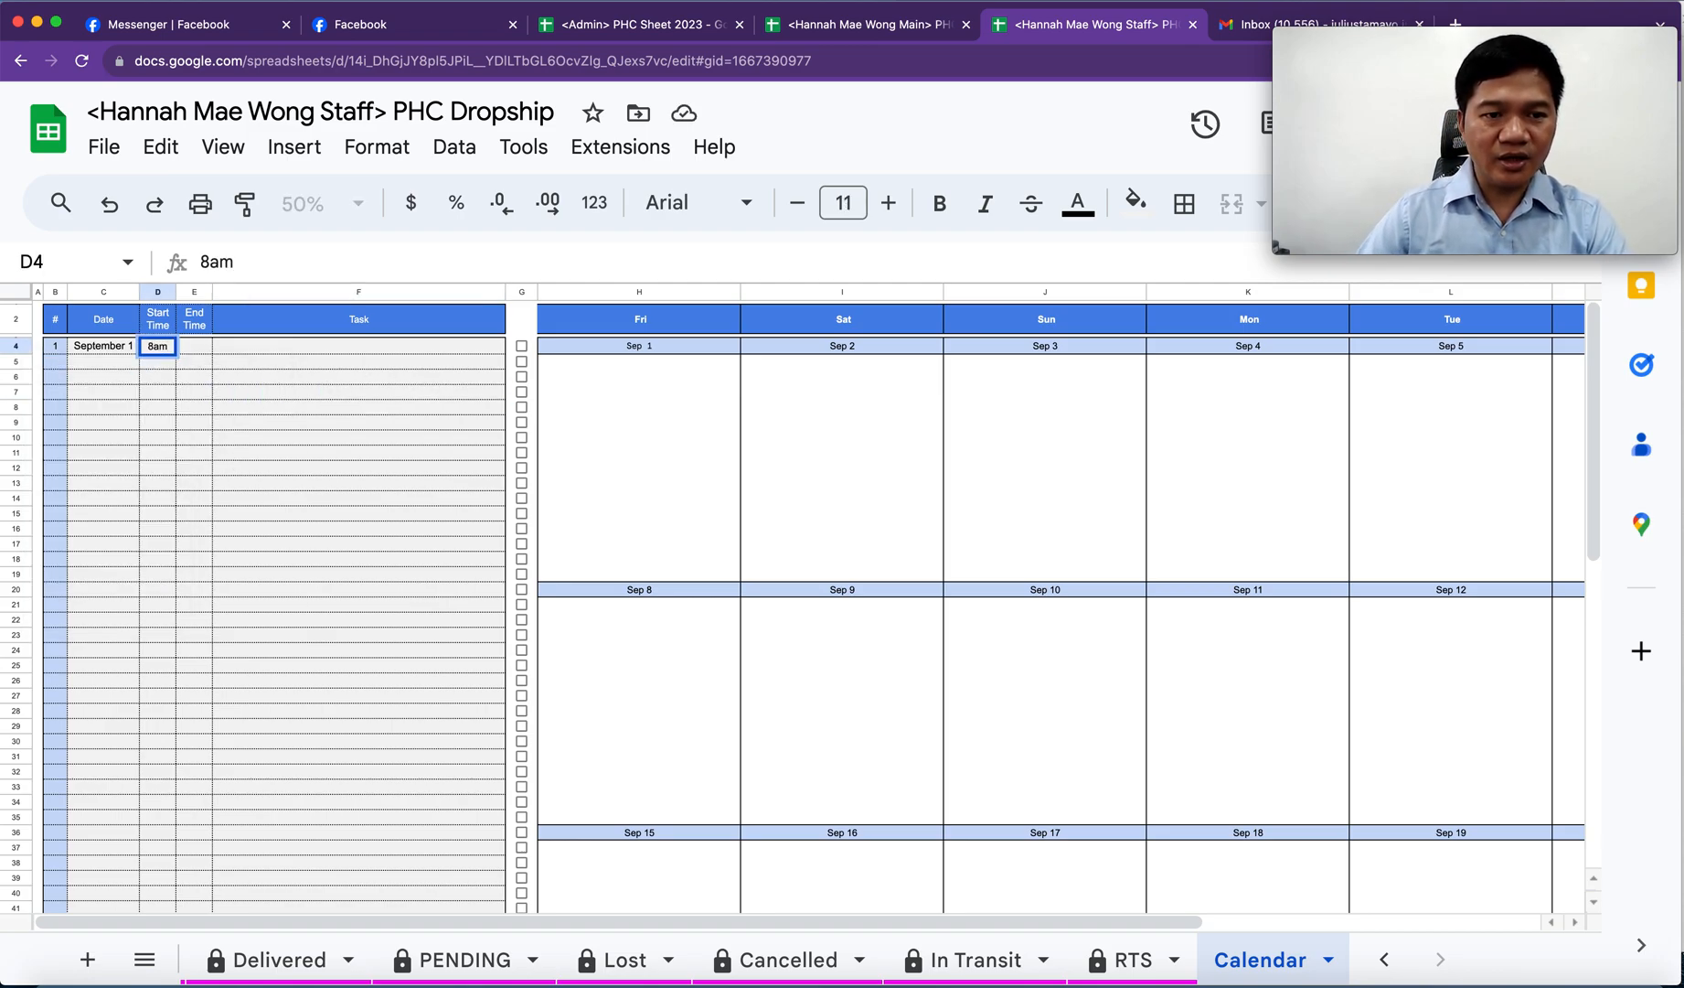
{"action": "left_click", "coordinate": [188, 348]}
{"action": "type", "text": "9am"}
{"action": "key", "text": "Return"}
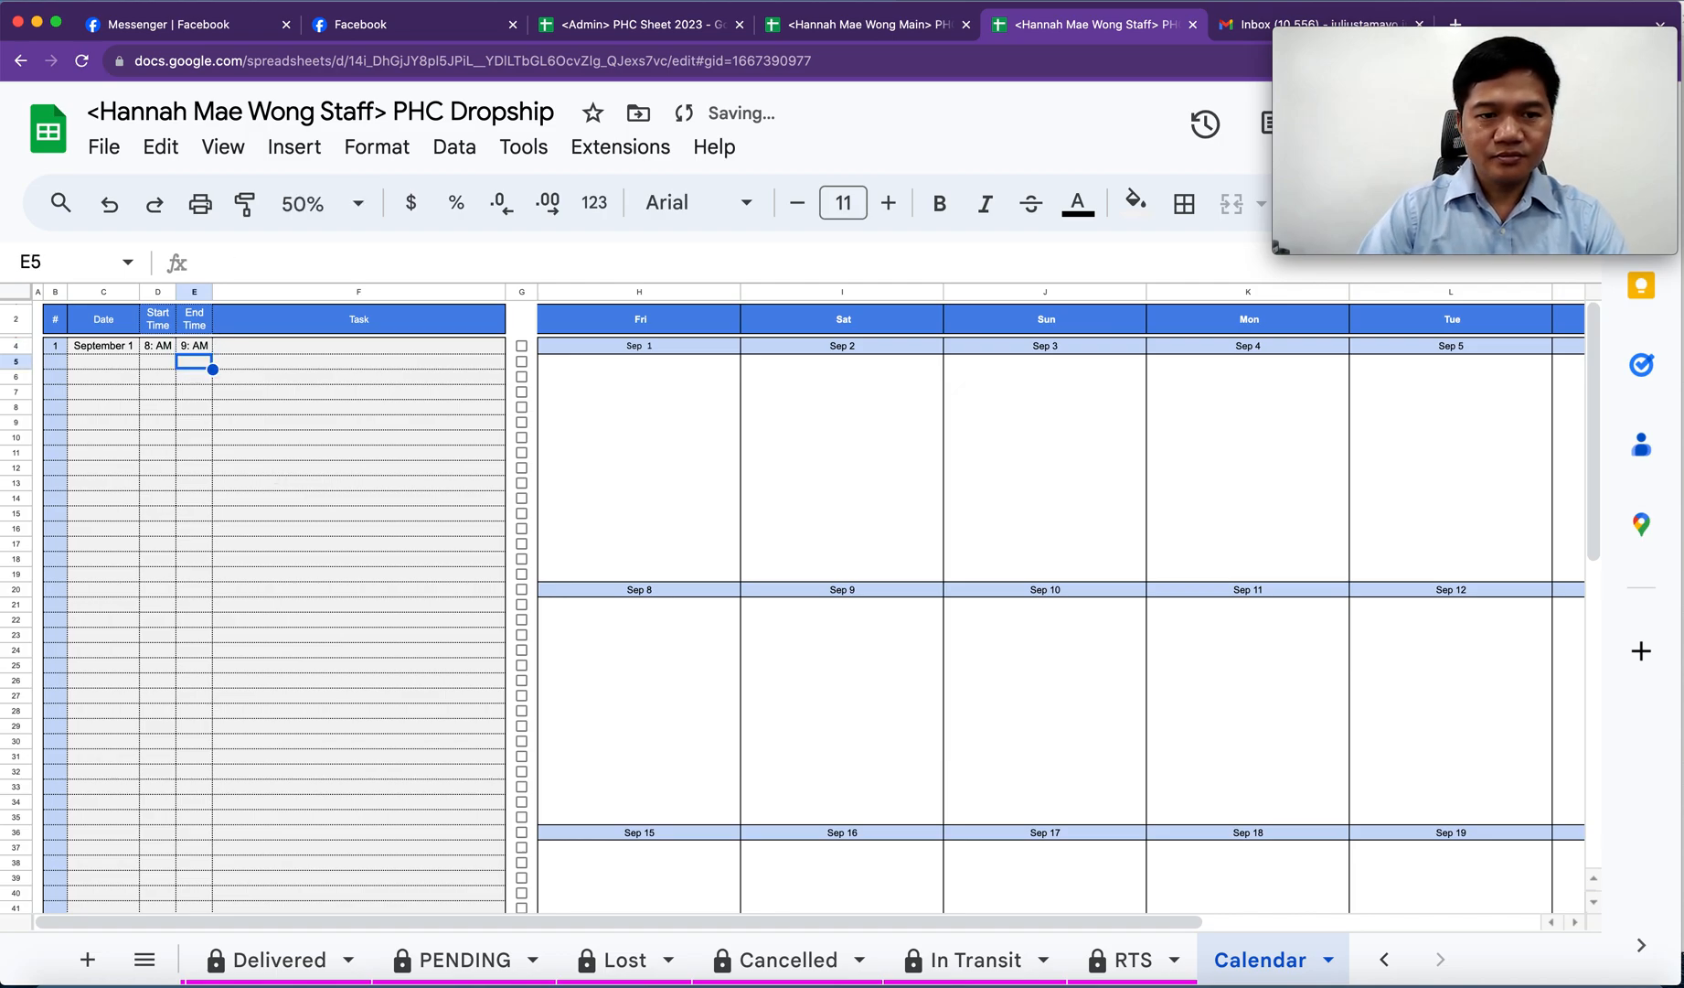
- Enter "Upload Shopee SKU" as the first row's task and inspect its entry under Sep 1 in the calendar grid
{"action": "left_click", "coordinate": [286, 351]}
{"action": "type", "text": "Upload"}
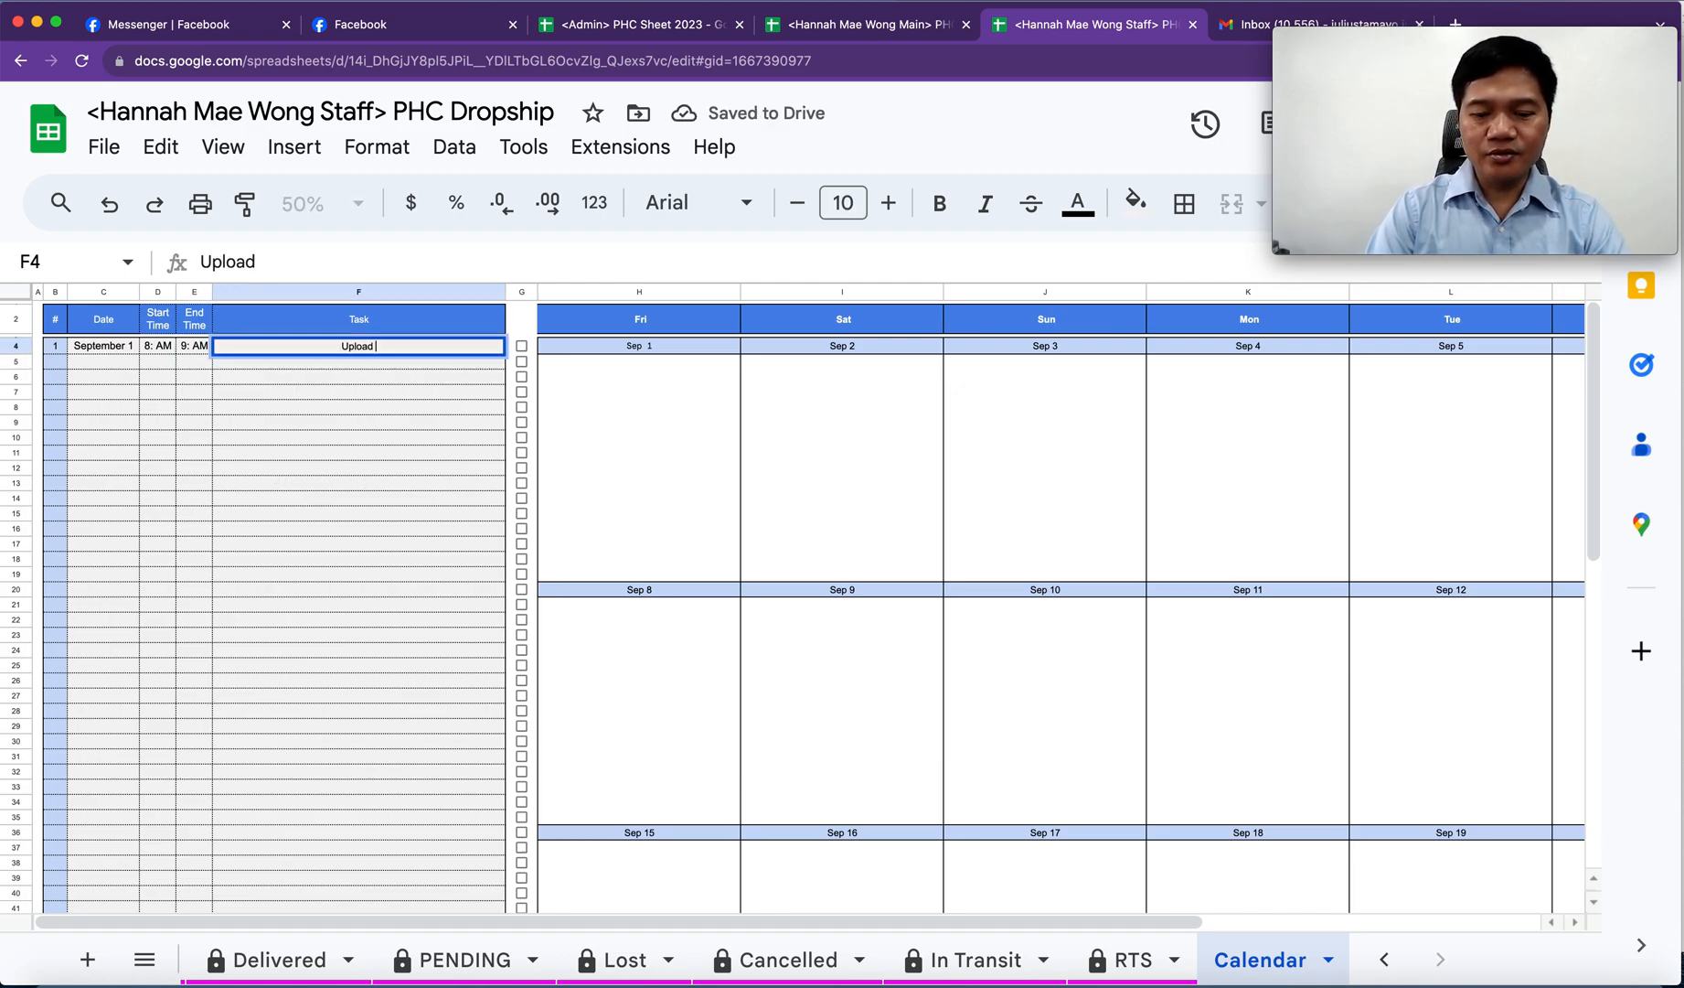
{"action": "type", "text": " Shopee S"}
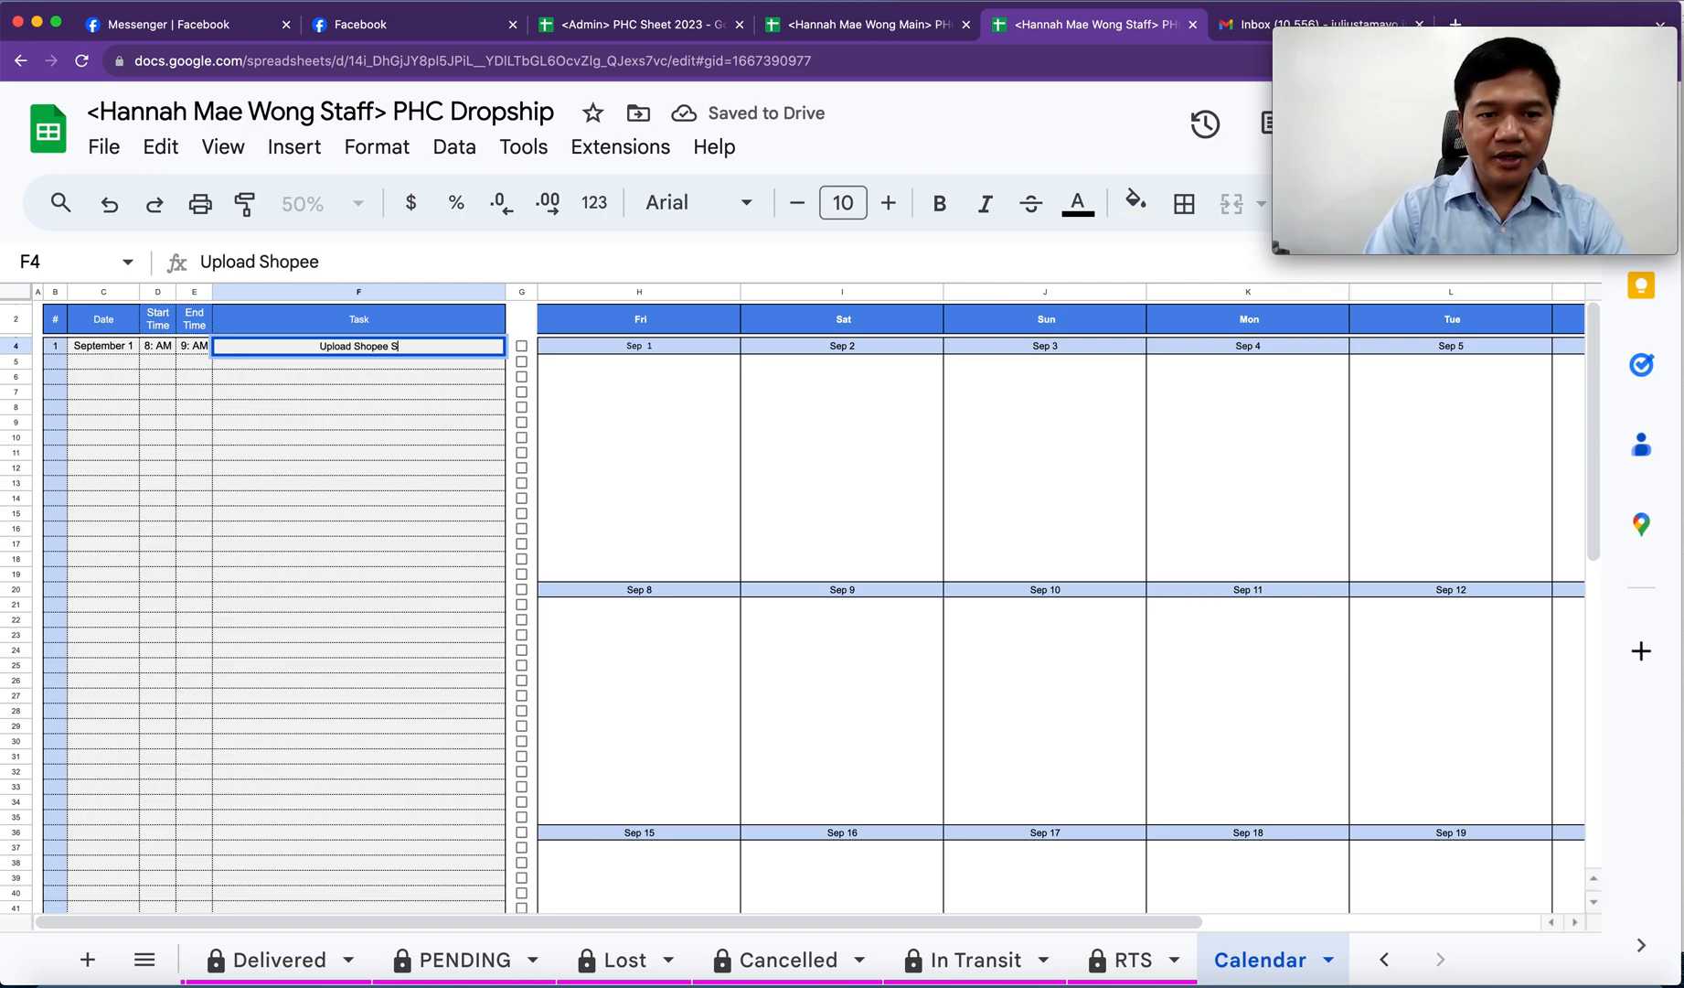
{"action": "type", "text": "KU"}
{"action": "key", "text": "Return"}
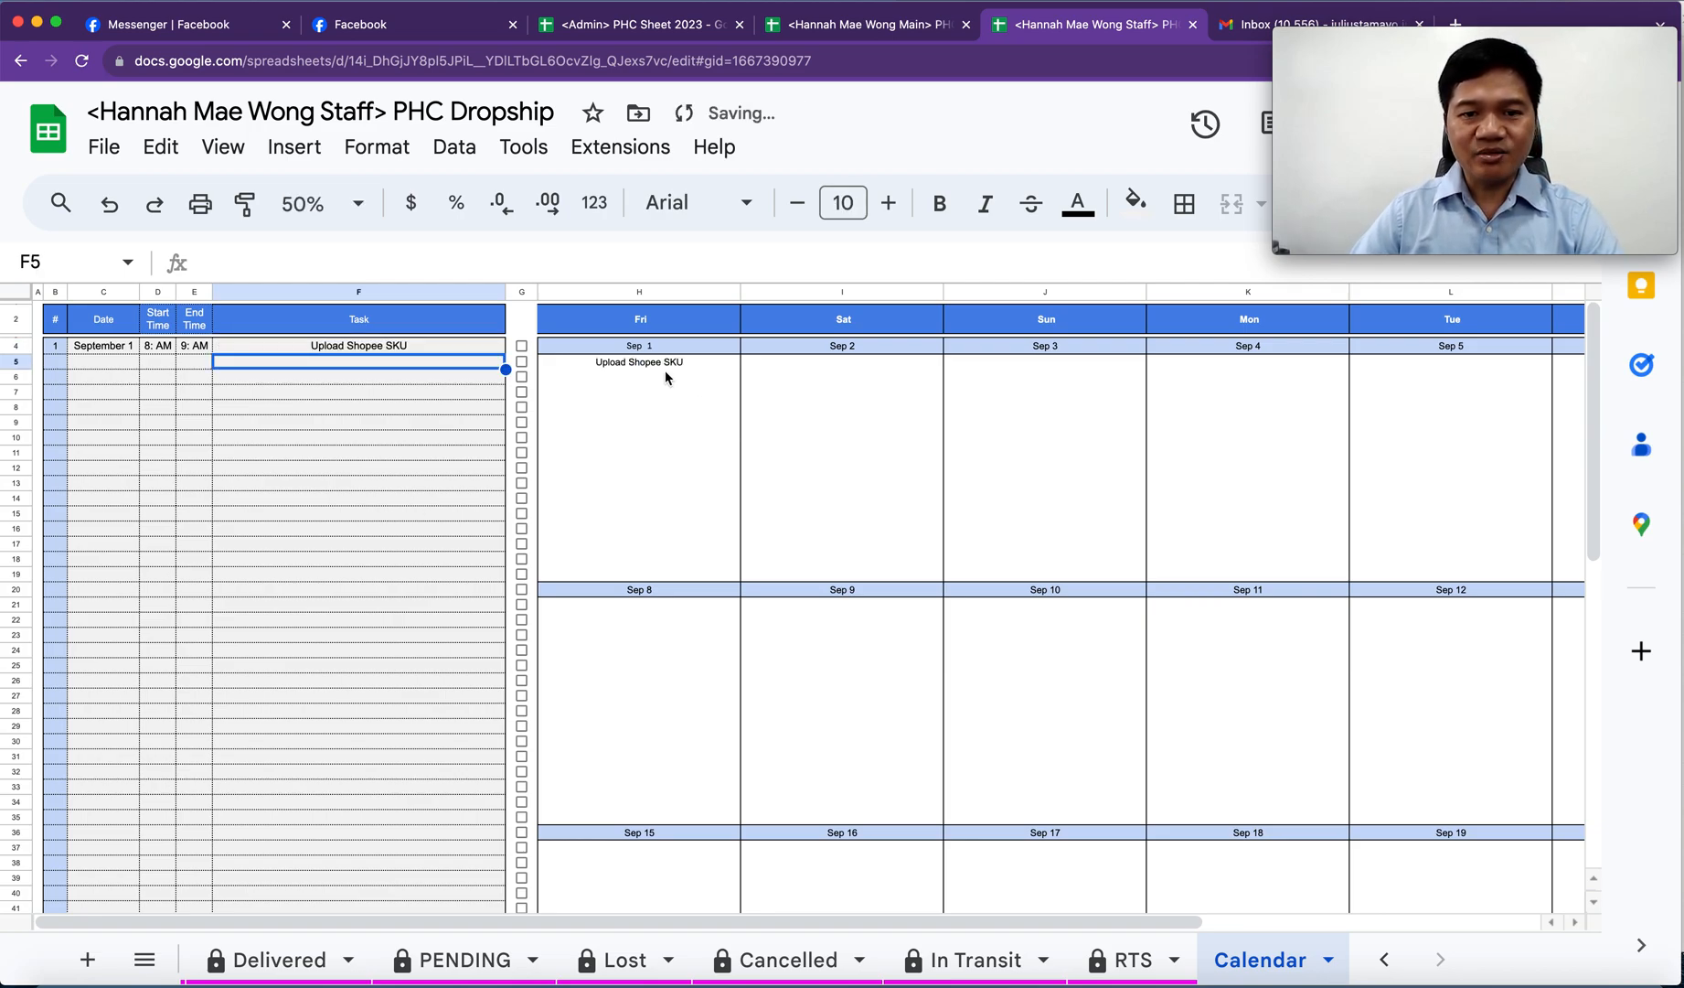
{"action": "left_click", "coordinate": [654, 400]}
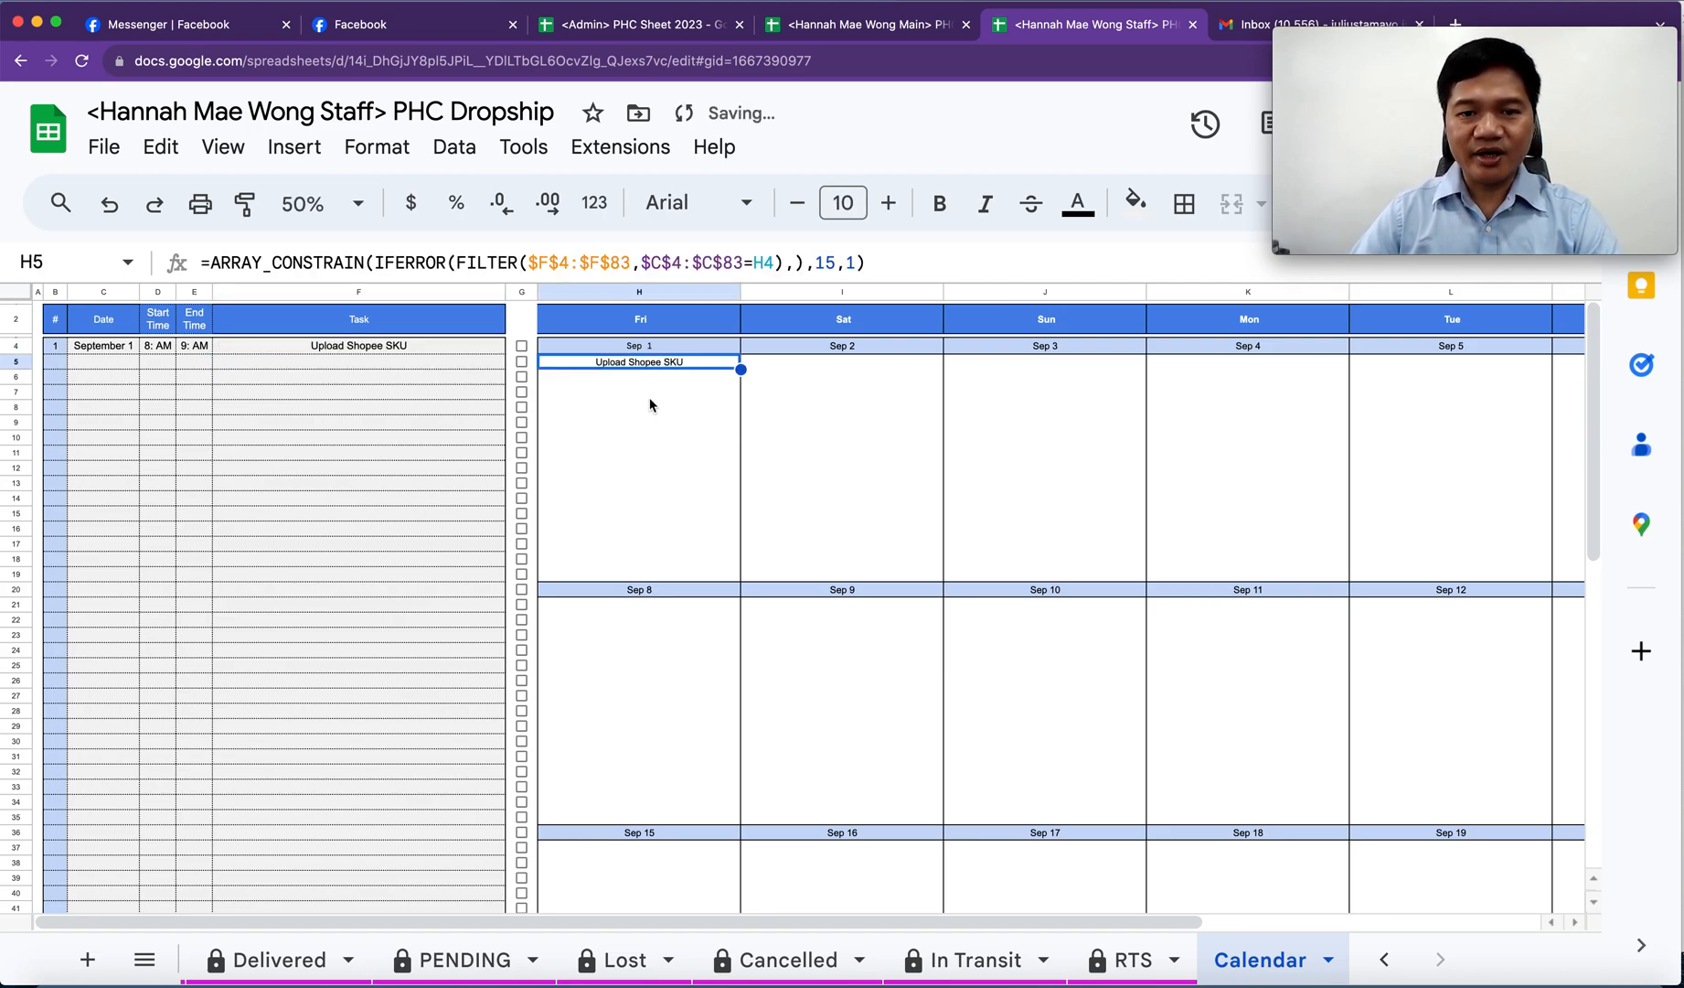
{"action": "left_click", "coordinate": [333, 468]}
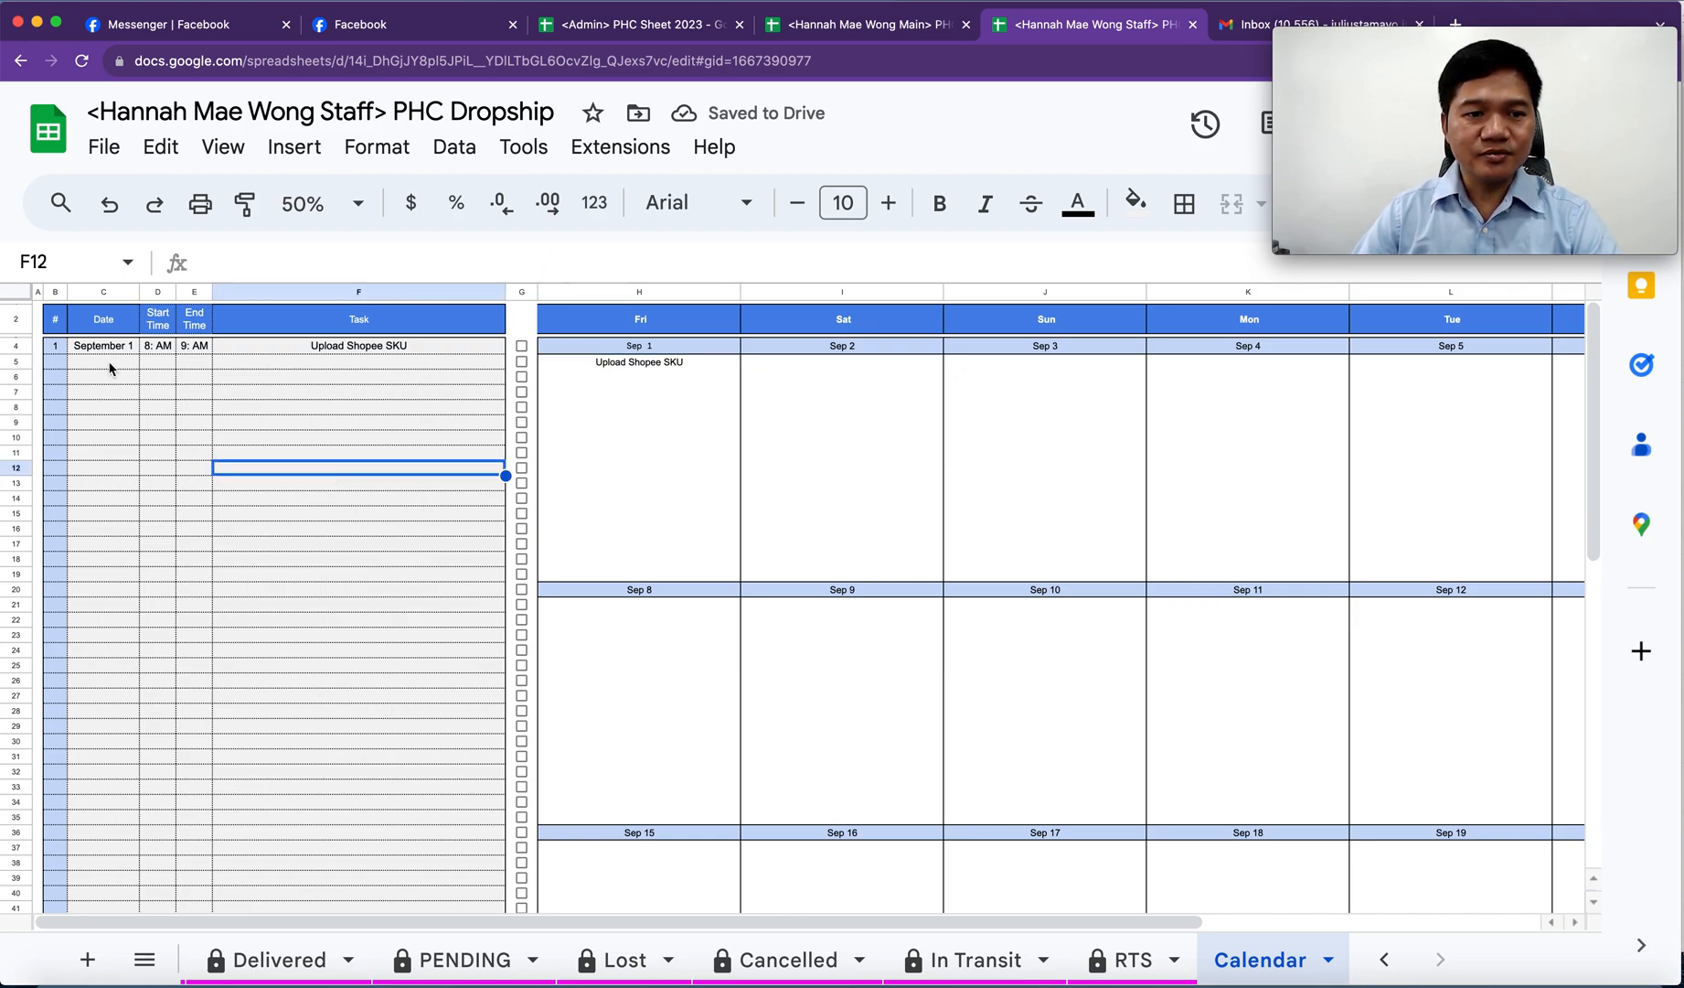
- Schedule the second task row for September 1, starting at 9am and ending at 10am
{"action": "double_click", "coordinate": [112, 367]}
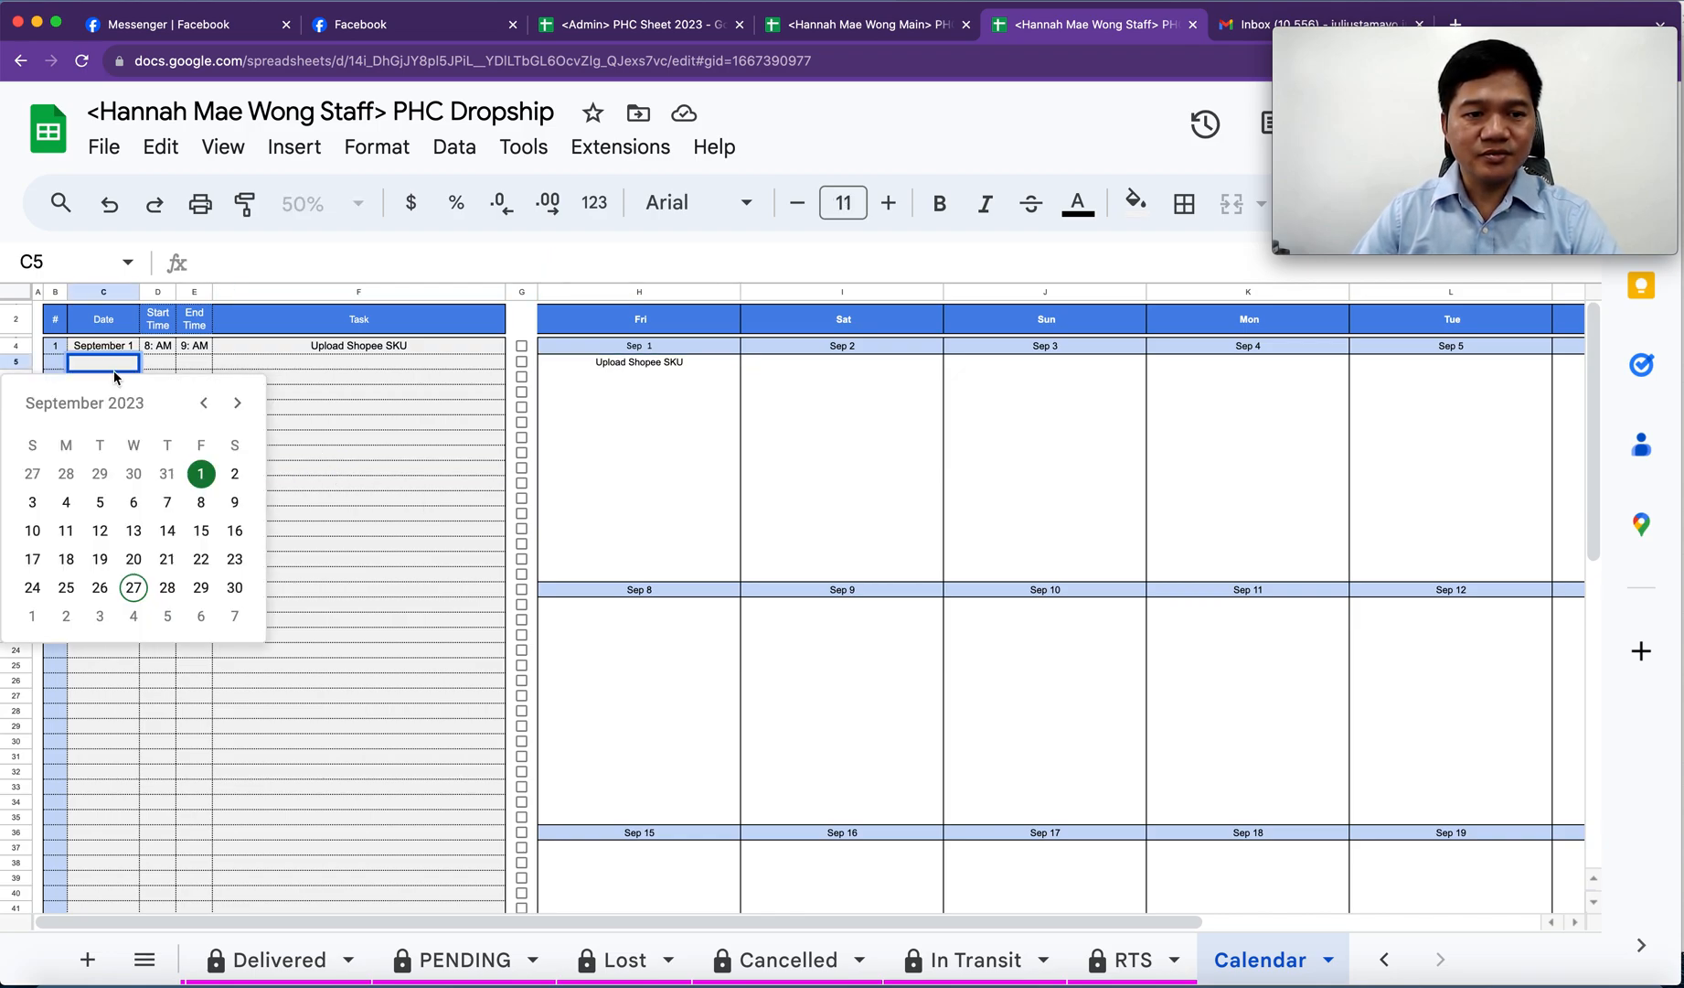
{"action": "left_click", "coordinate": [195, 478]}
{"action": "left_click", "coordinate": [159, 366]}
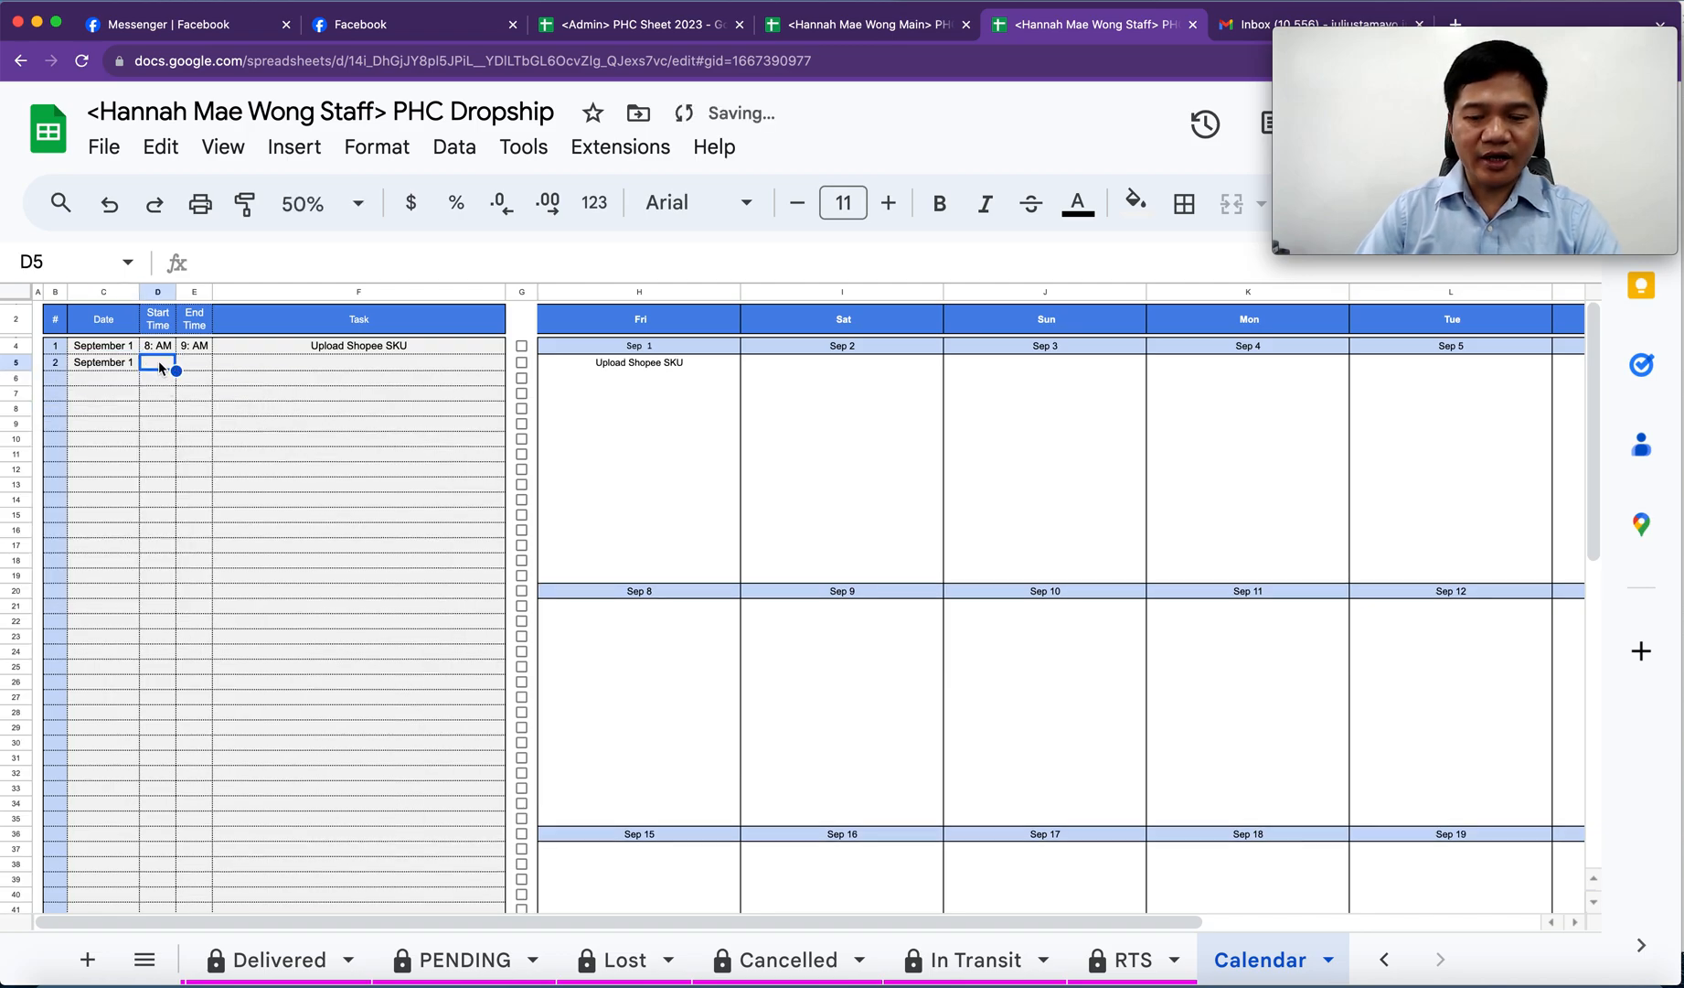
{"action": "type", "text": "9am"}
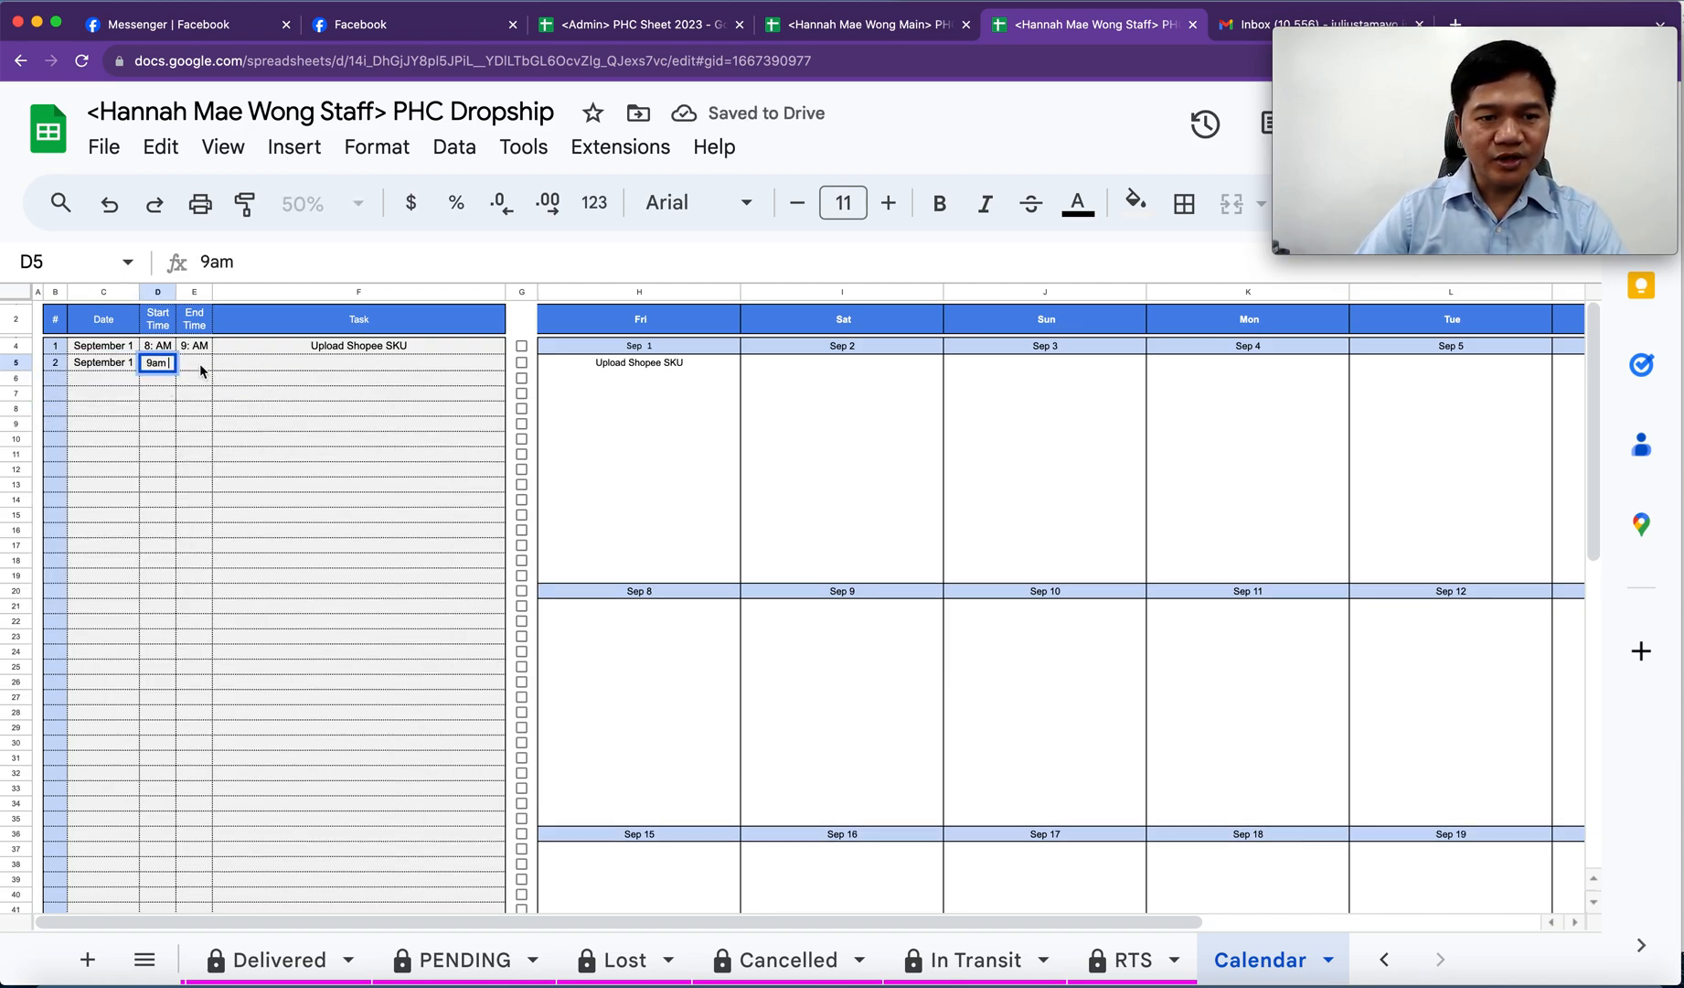
{"action": "left_click", "coordinate": [194, 362]}
{"action": "type", "text": "10am"}
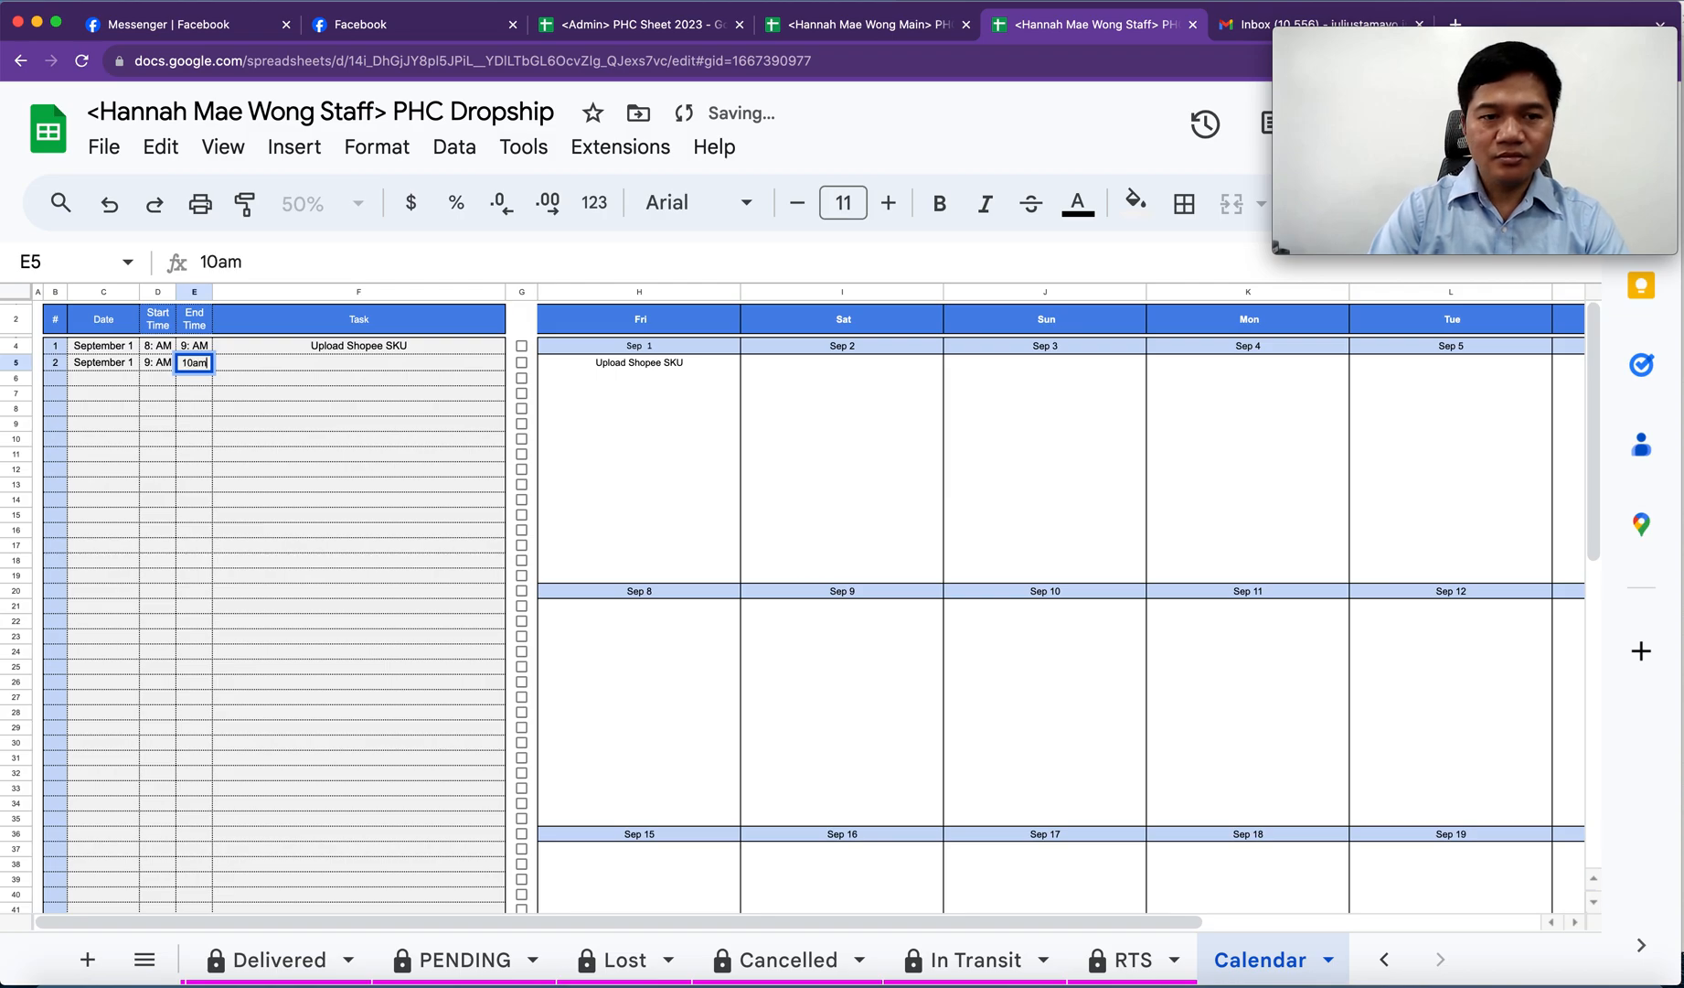
{"action": "key", "text": "Return"}
- Enter "Join Major campaign" as the second row's task on the Calendar sheet
{"action": "left_click", "coordinate": [298, 364]}
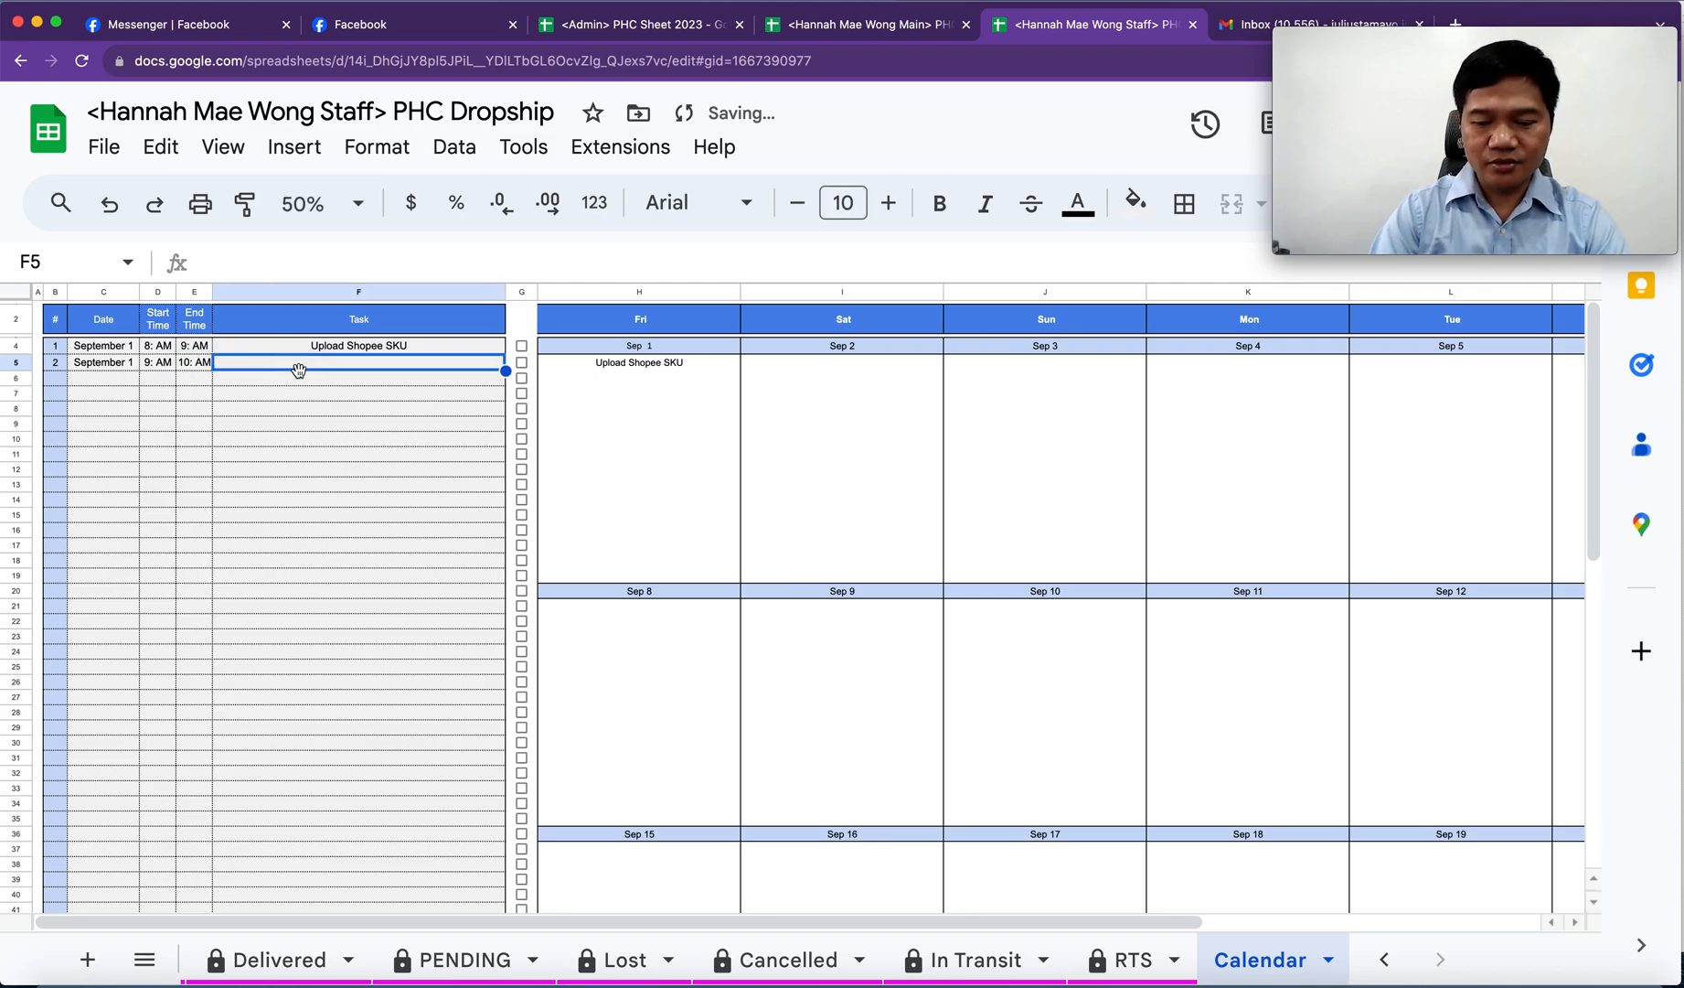
{"action": "type", "text": "Join"}
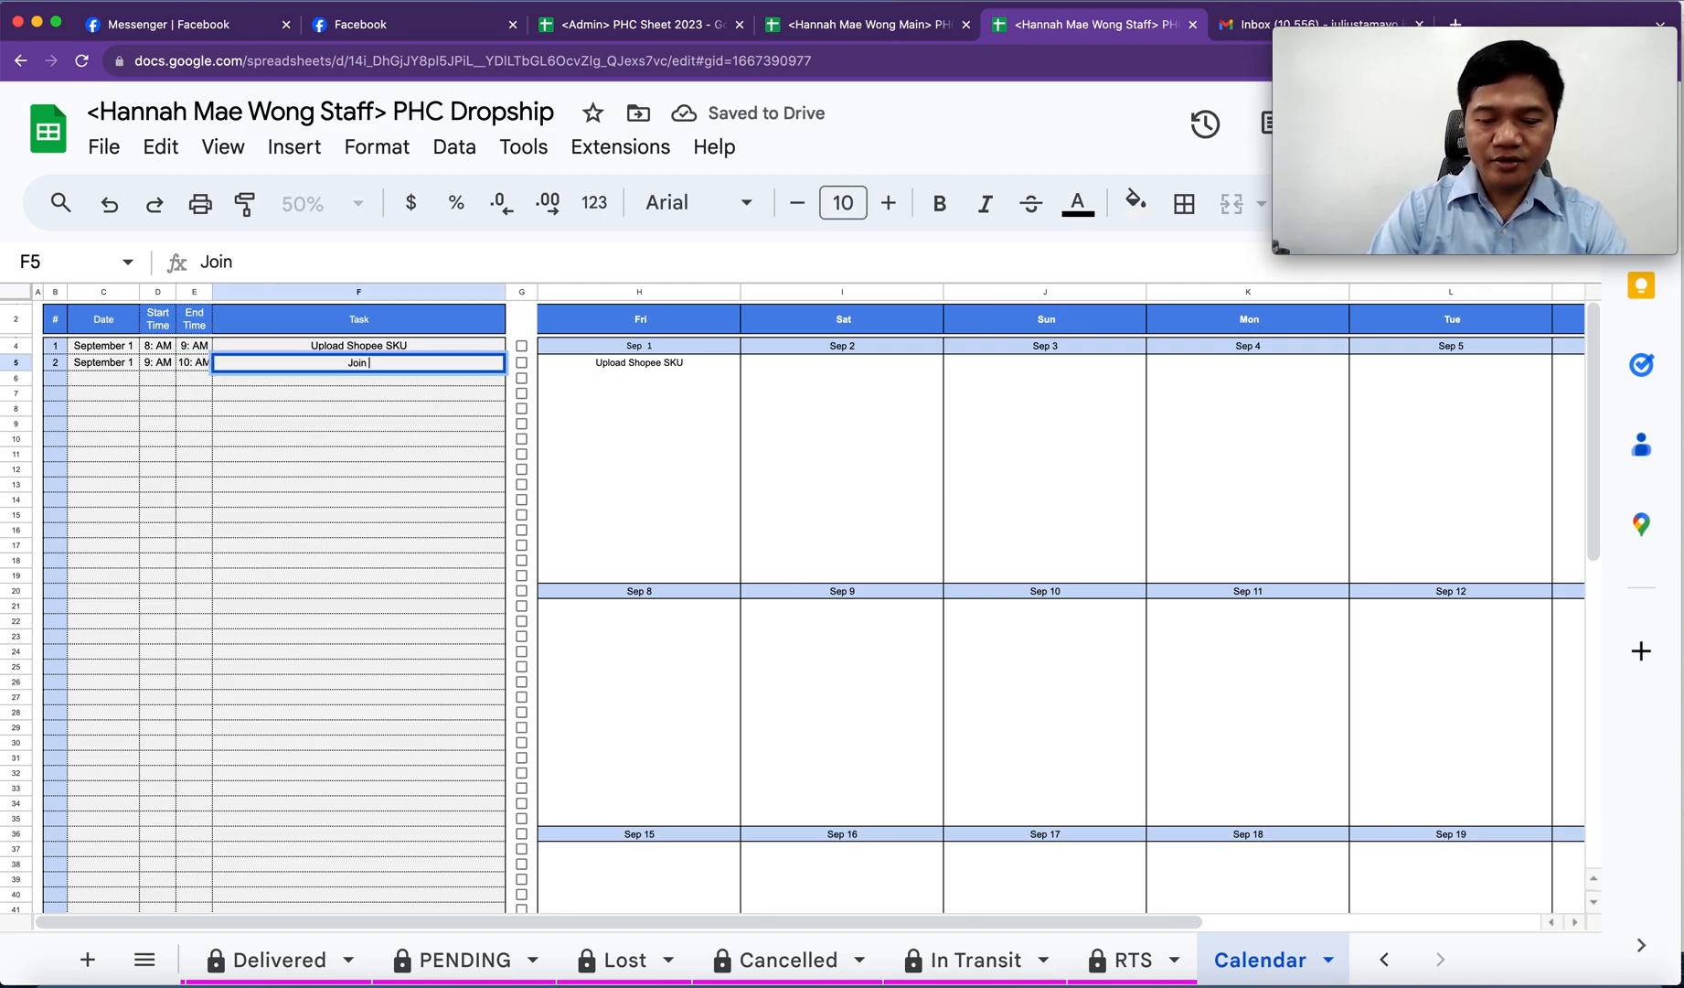
{"action": "type", "text": " Major"}
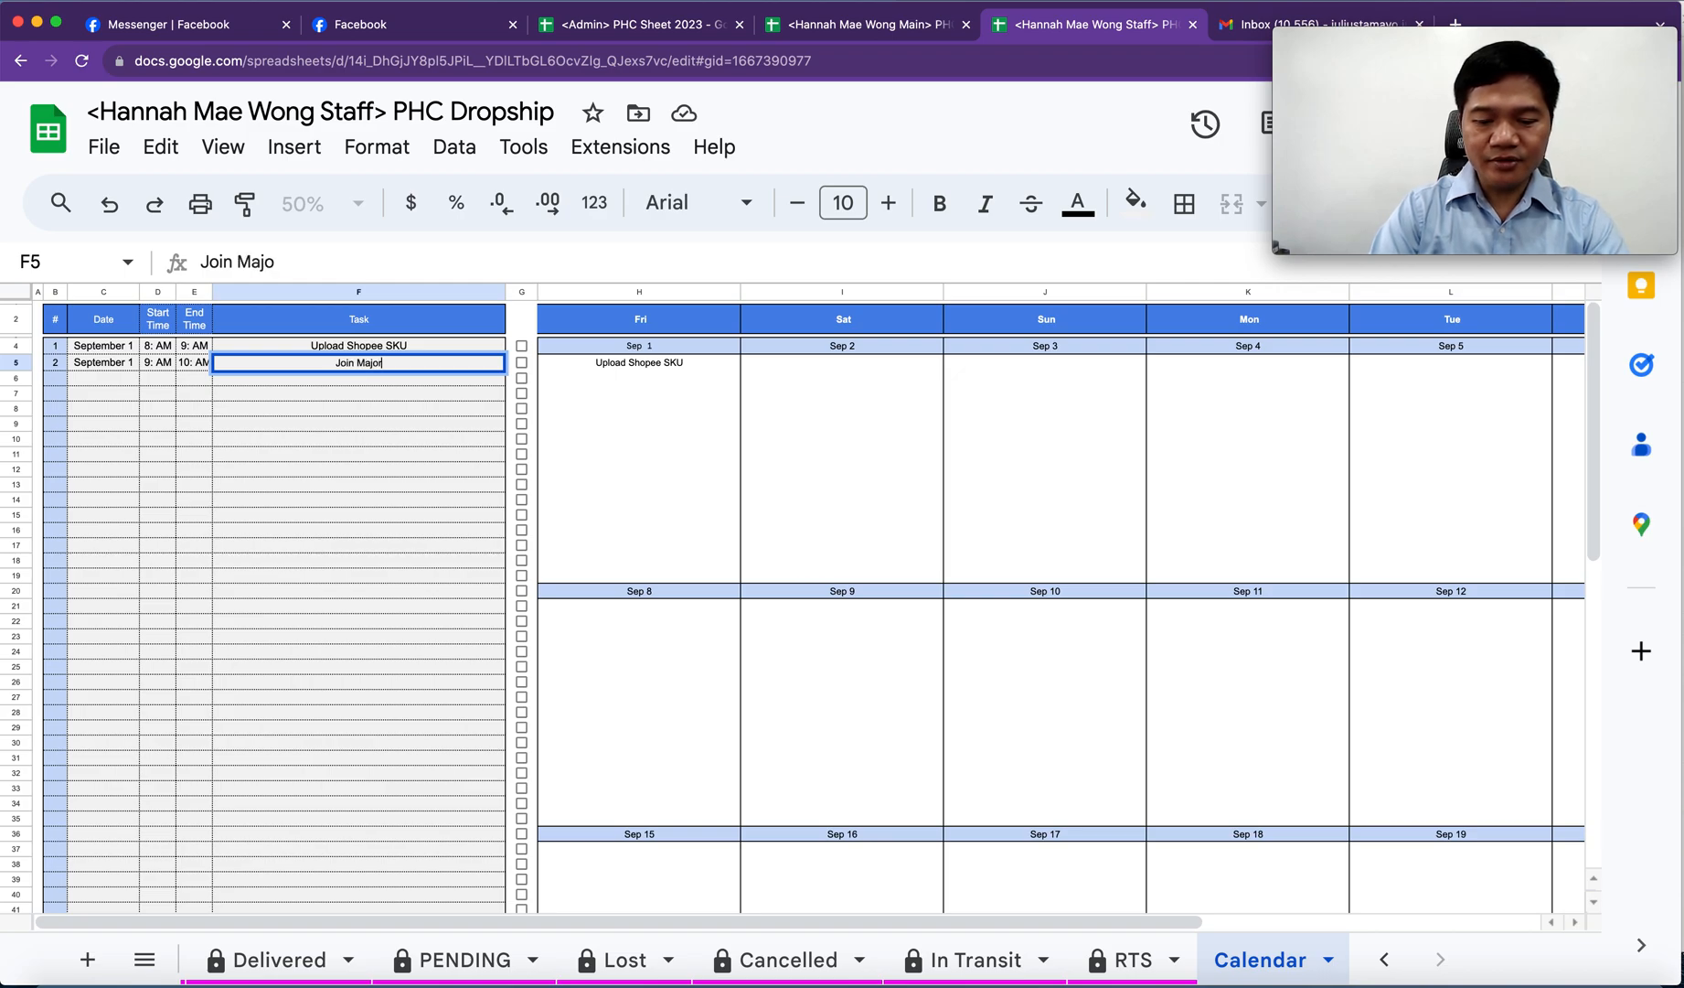
{"action": "type", "text": " campaign"}
{"action": "key", "text": "Return"}
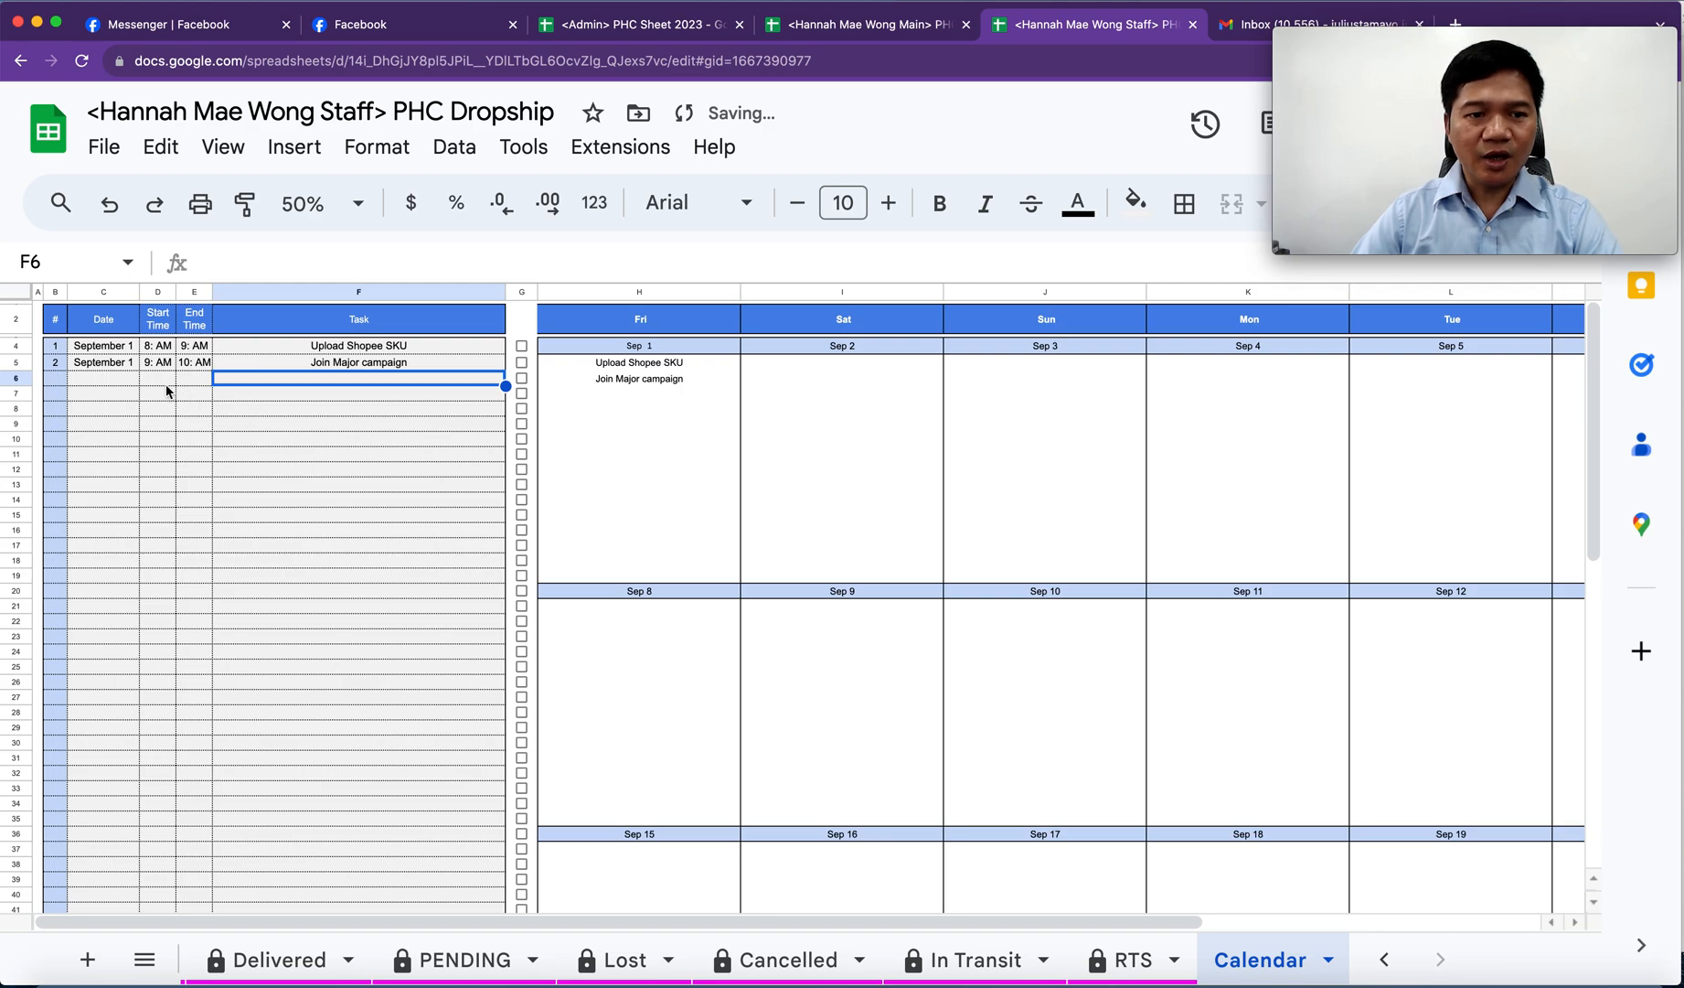
- Change the "Upload Shopee SKU" task's date to September 2 and inspect the calendar cell under Sep 2
{"action": "left_click", "coordinate": [133, 350]}
{"action": "double_click", "coordinate": [133, 350]}
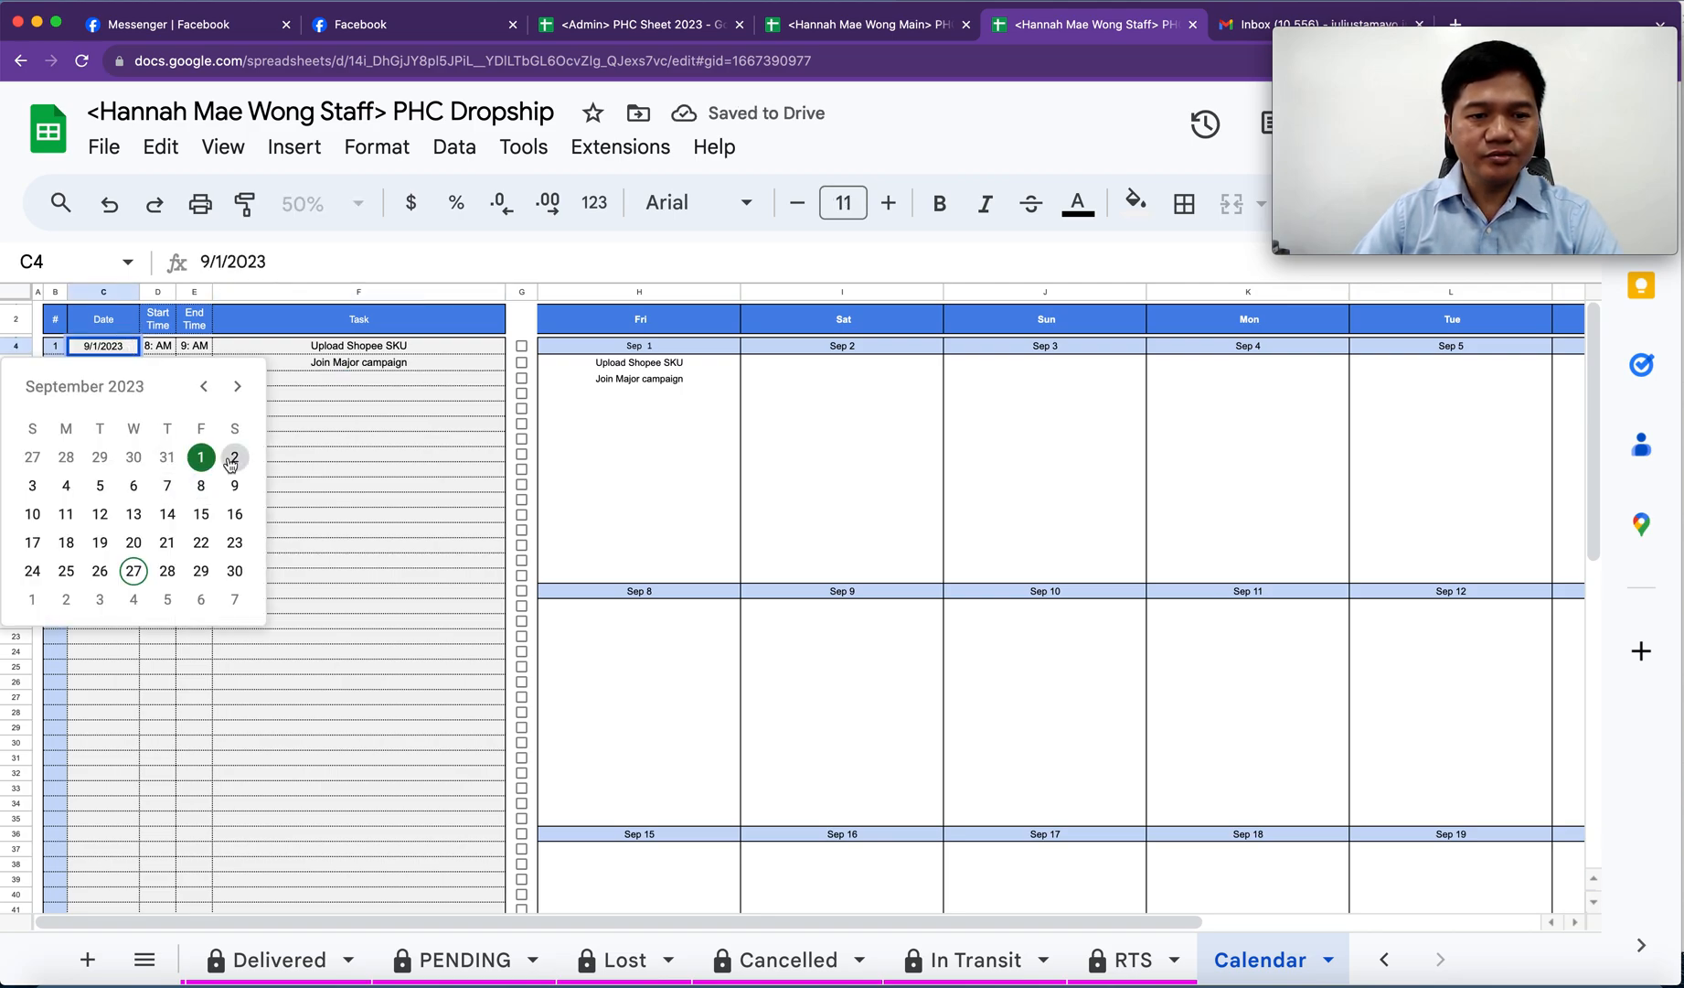
{"action": "left_click", "coordinate": [233, 456]}
{"action": "left_click", "coordinate": [835, 366]}
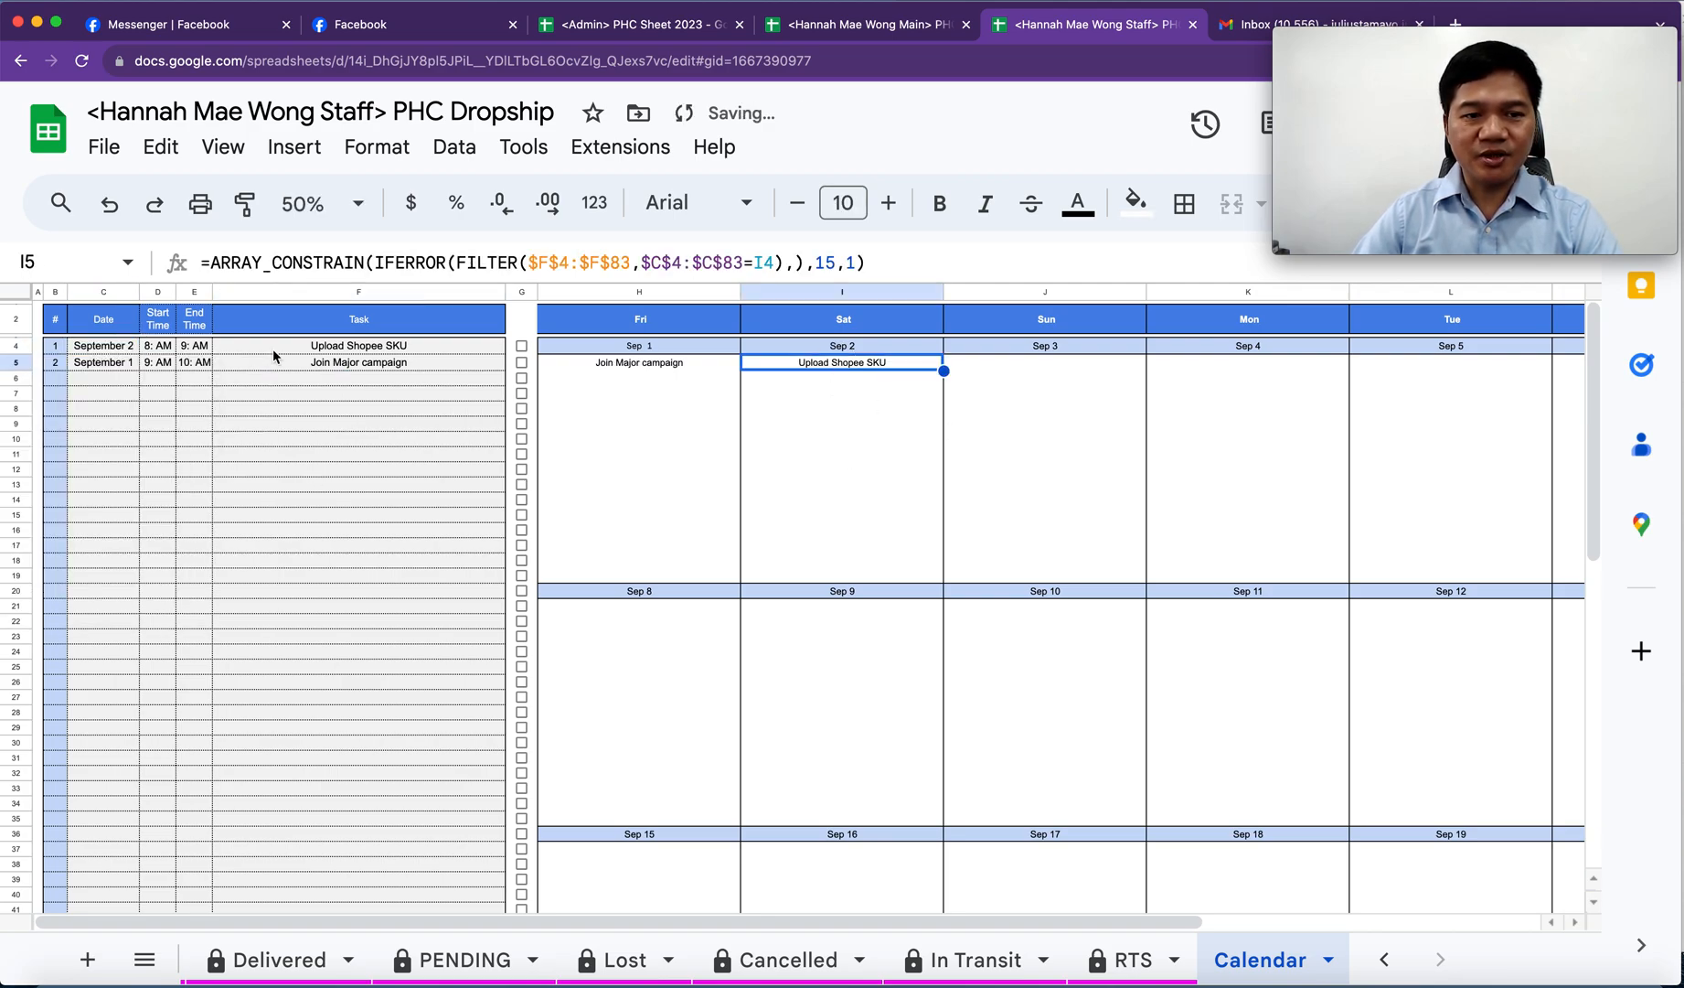
- Change the "Join Major campaign" task's date to September 30 and inspect the calendar cell under Sep 30
{"action": "double_click", "coordinate": [117, 364]}
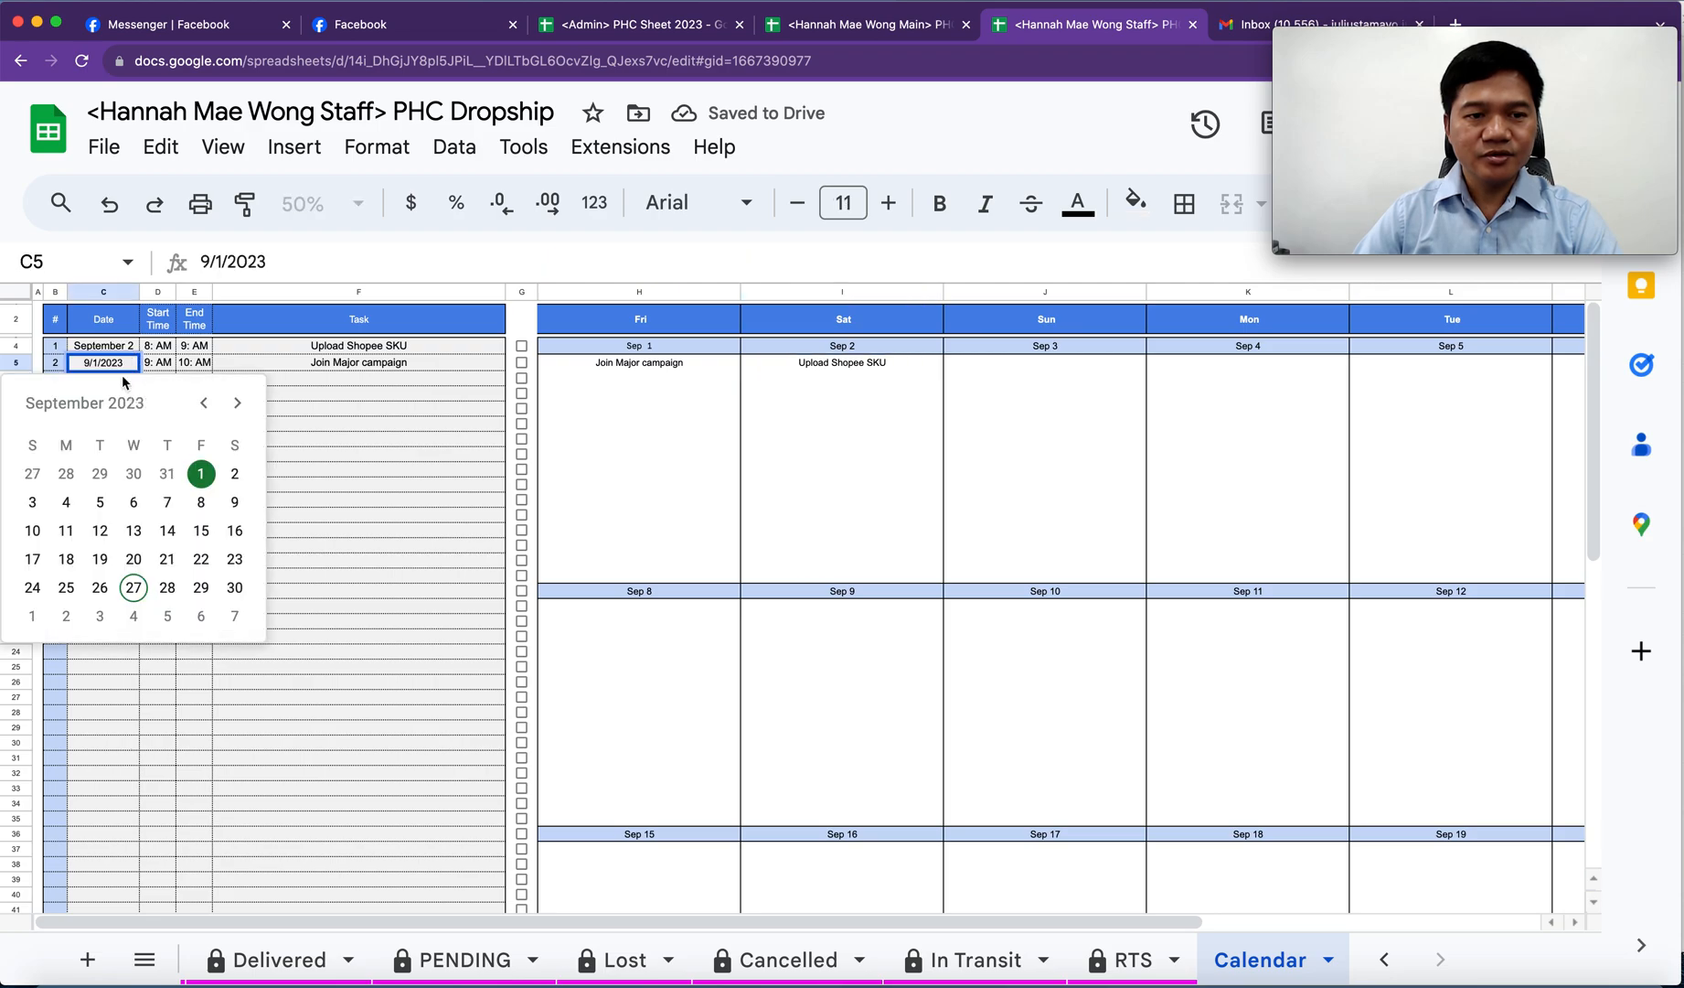
{"action": "left_click", "coordinate": [234, 587]}
{"action": "scroll", "coordinate": [910, 669], "scroll_direction": "down", "scroll_amount": 5}
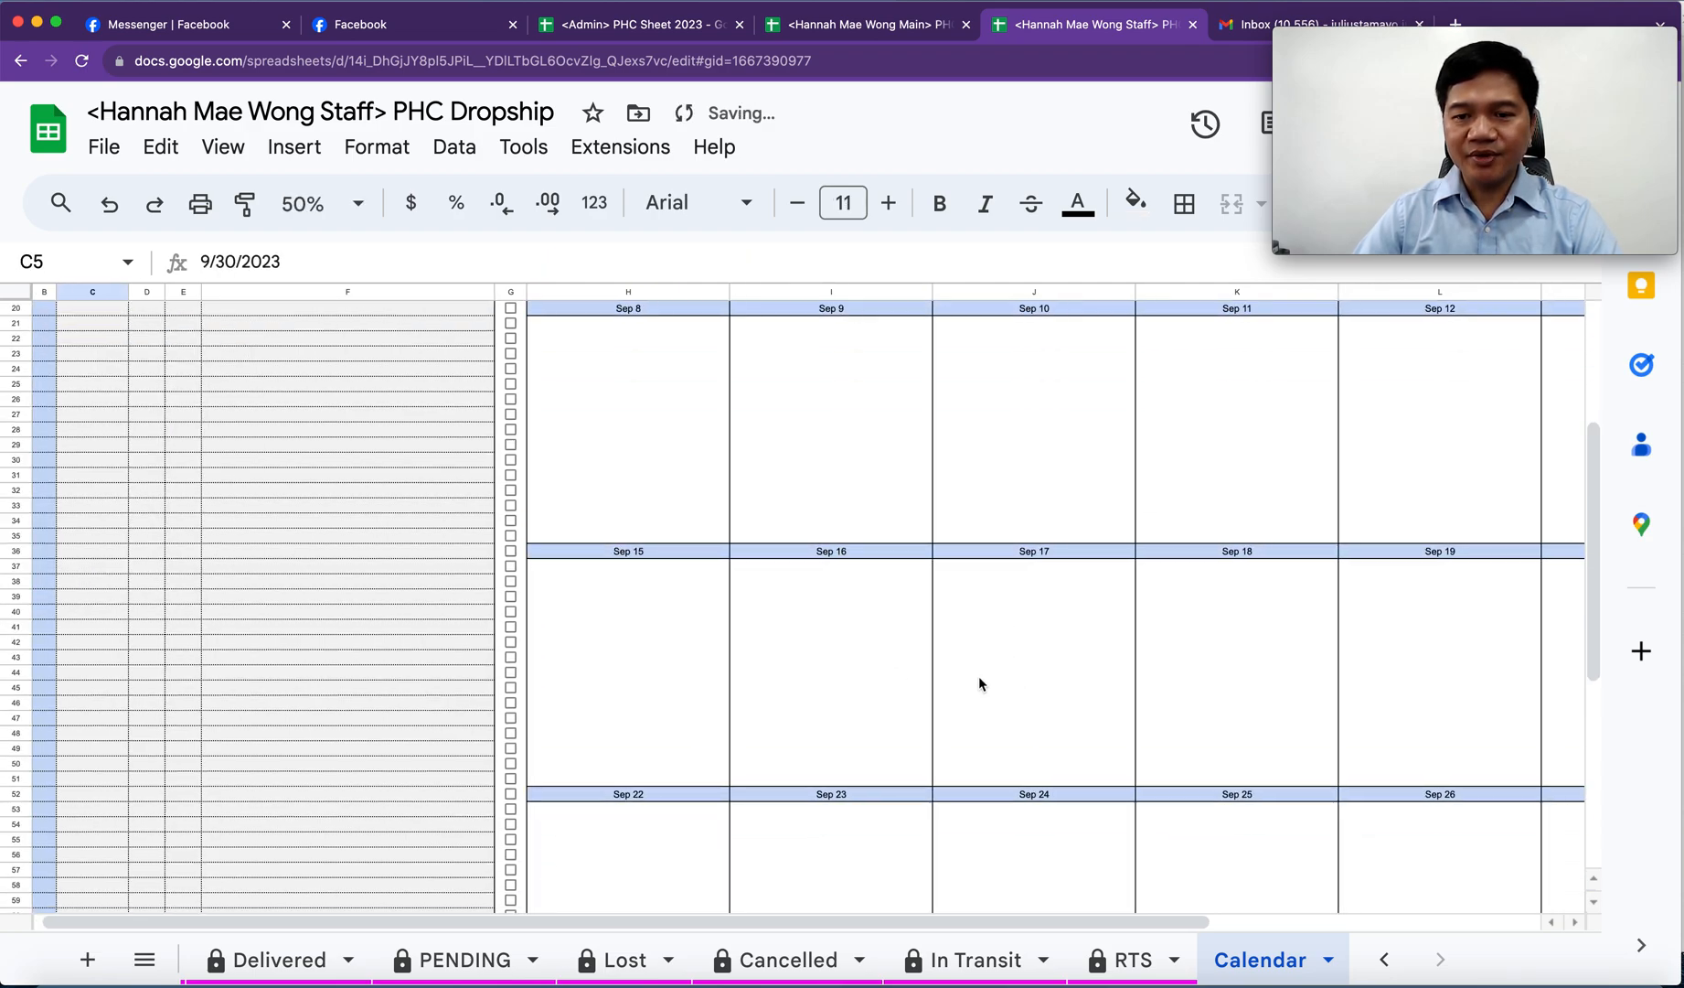
{"action": "scroll", "coordinate": [1006, 700], "scroll_direction": "right", "scroll_amount": 5}
{"action": "scroll", "coordinate": [1089, 727], "scroll_direction": "down", "scroll_amount": 4}
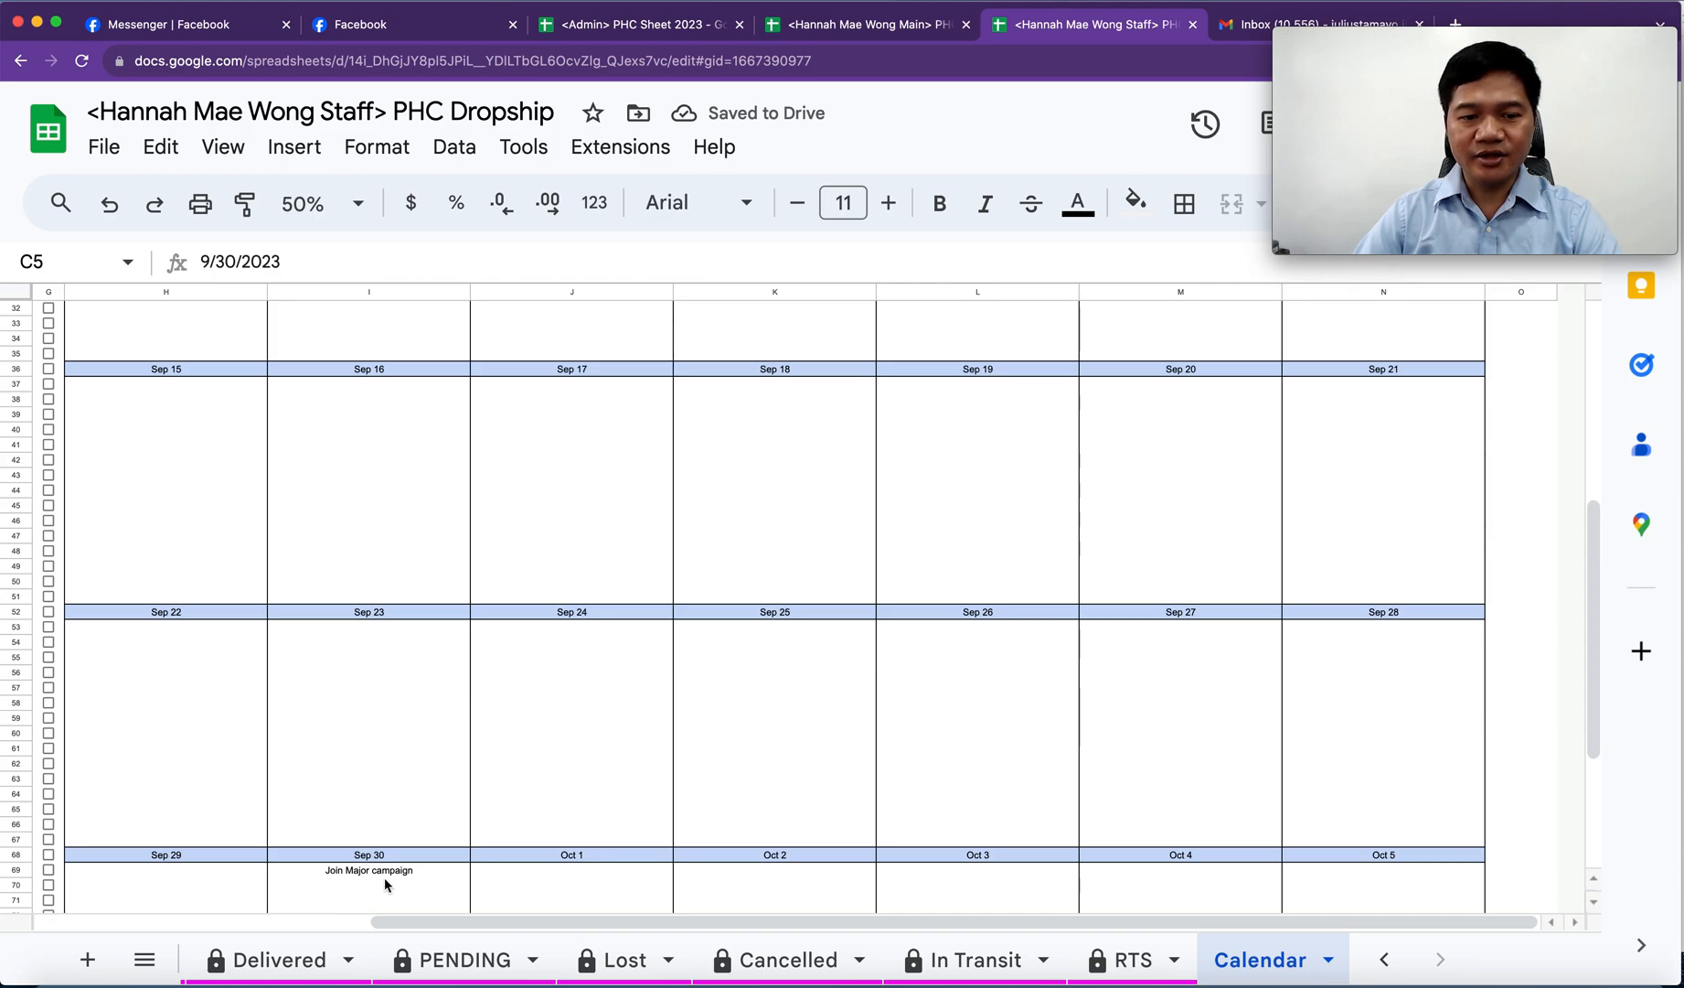
{"action": "left_click", "coordinate": [370, 870]}
{"action": "scroll", "coordinate": [552, 679], "scroll_direction": "left", "scroll_amount": 3}
{"action": "scroll", "coordinate": [555, 680], "scroll_direction": "up", "scroll_amount": 10}
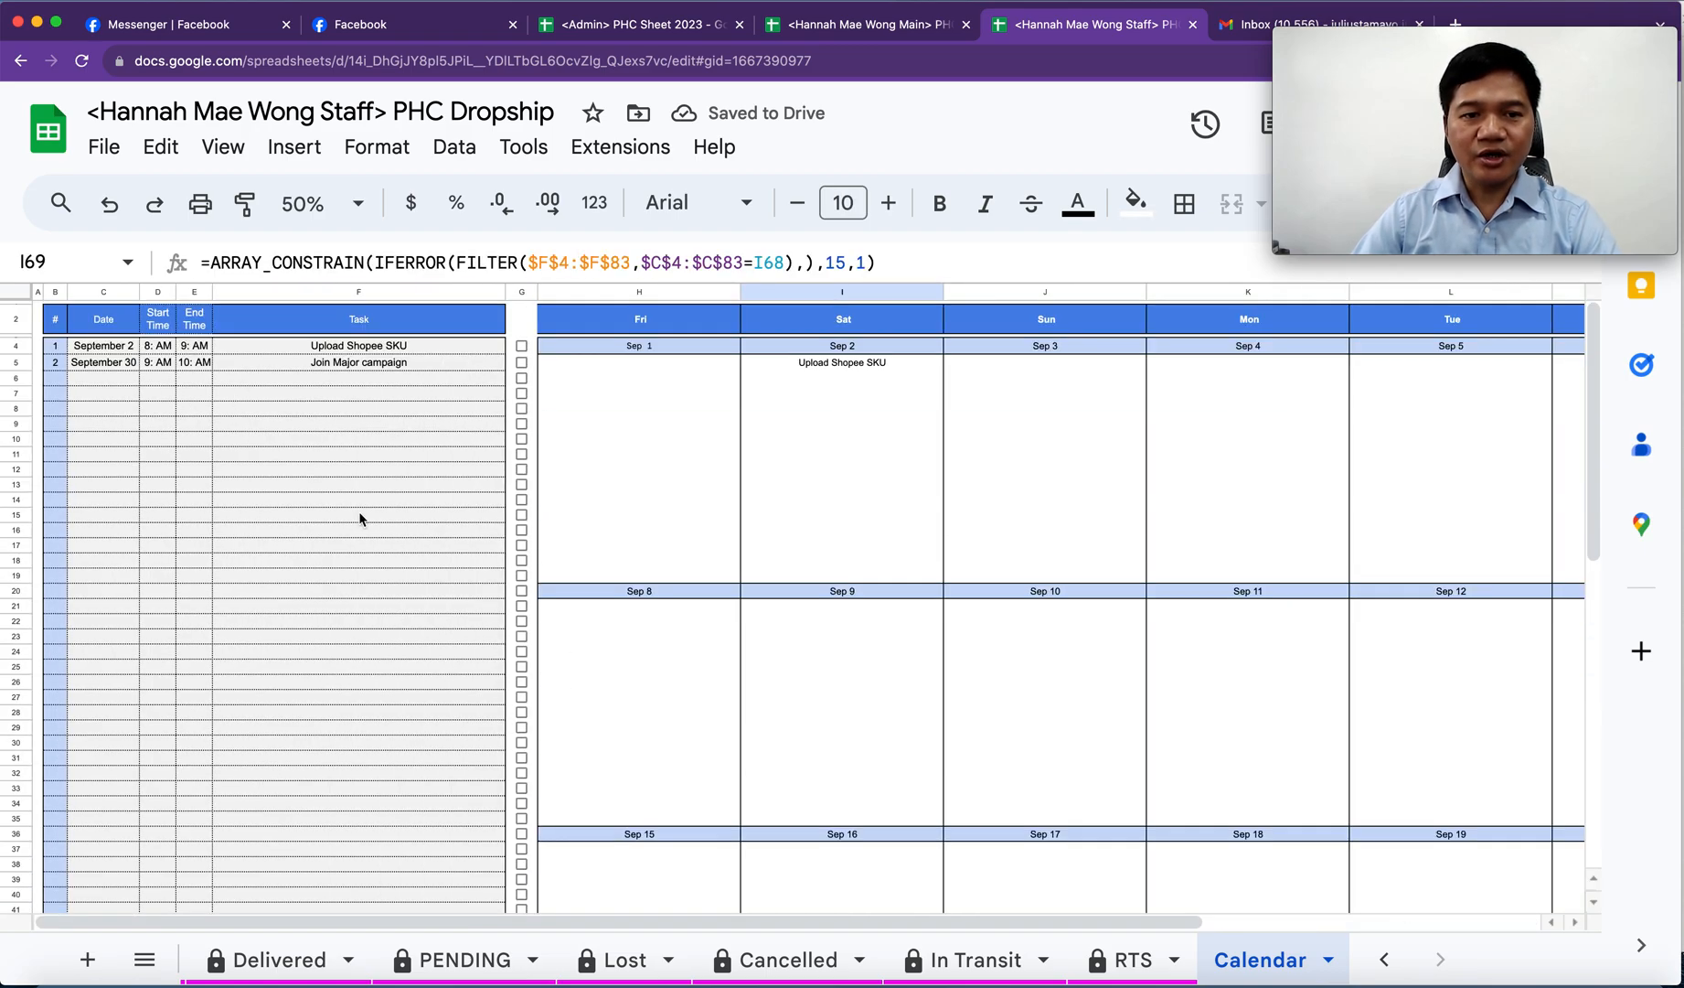
- Clear the dates, times and tasks from both sample rows of the Calendar task list
{"action": "left_click_drag", "start_coordinate": [98, 346], "coordinate": [350, 379]}
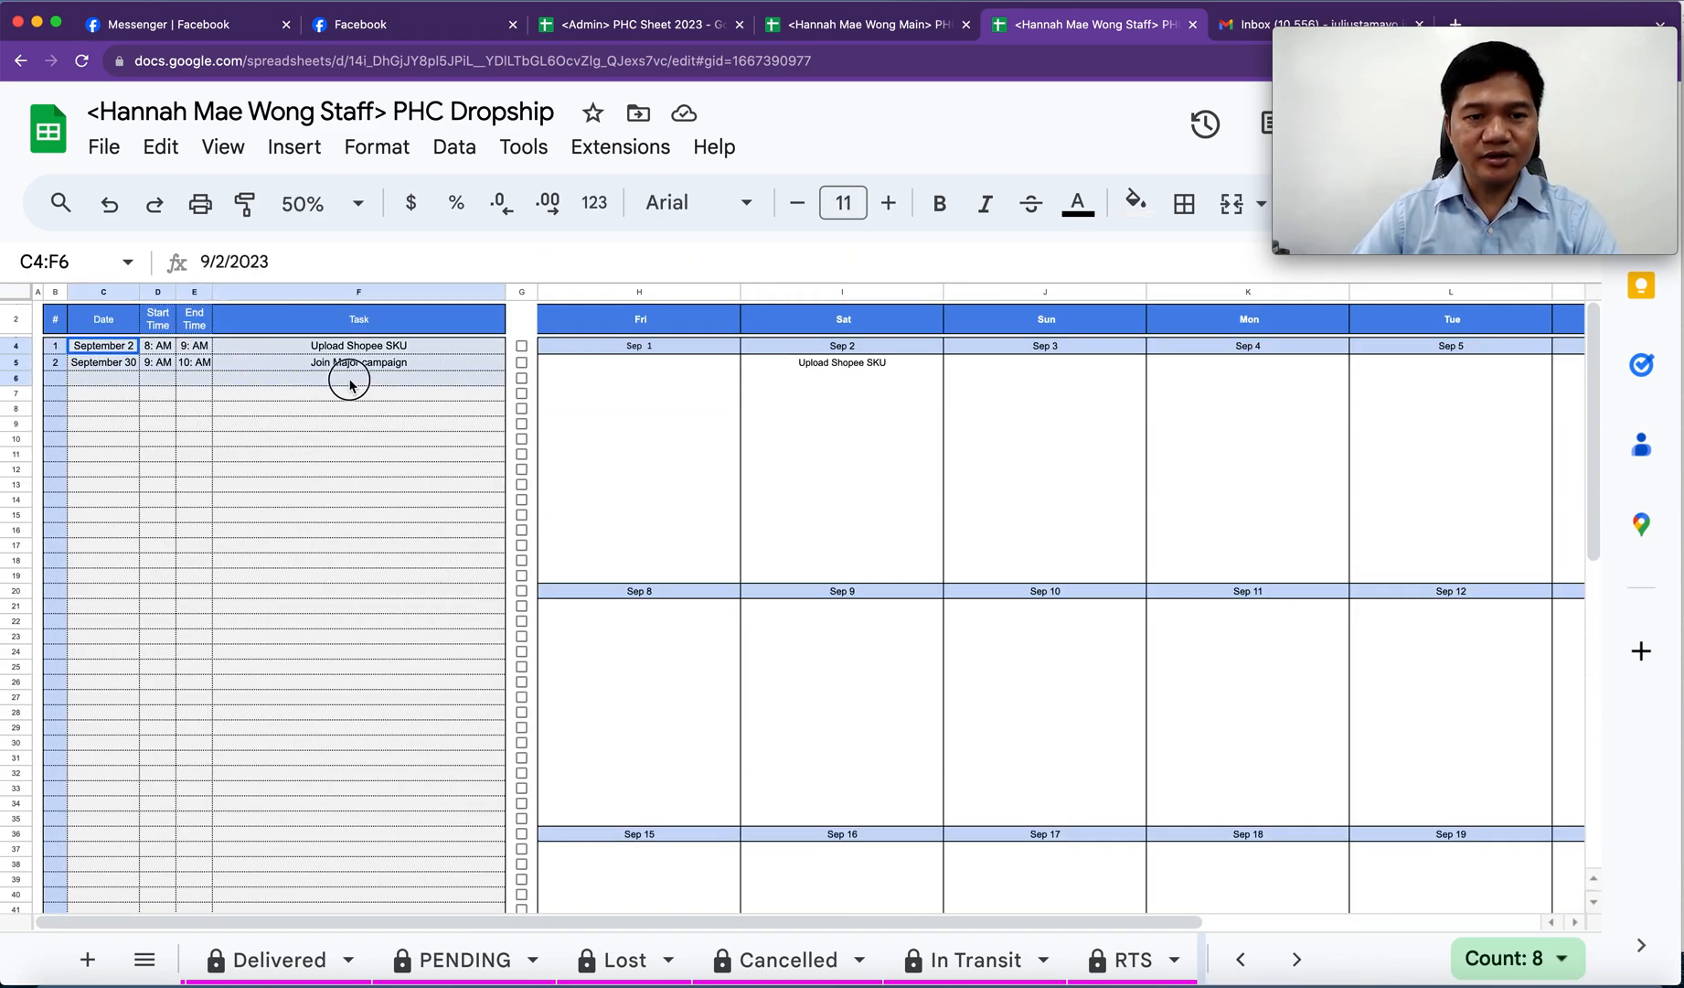
{"action": "key", "text": "Delete"}
{"action": "left_click", "coordinate": [357, 482]}
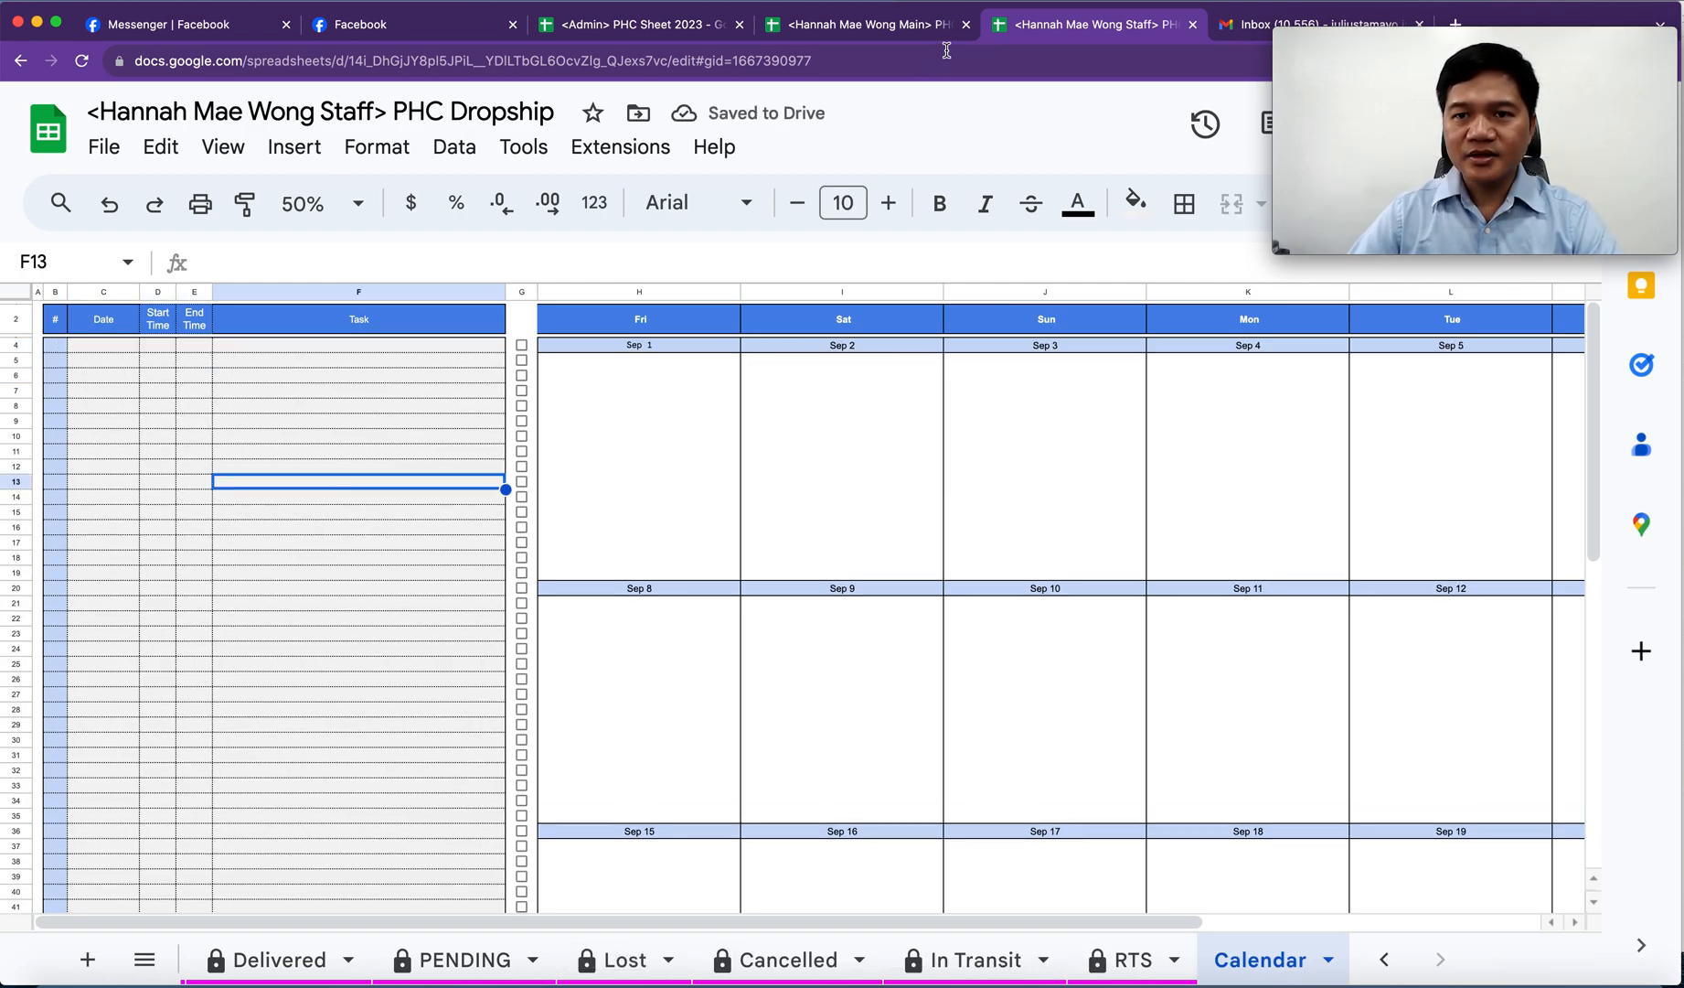
- Review Main's dashboard, glance at the Admin orders, and examine the remaining fund on Main's EWALLET sheet
{"action": "left_click", "coordinate": [855, 26]}
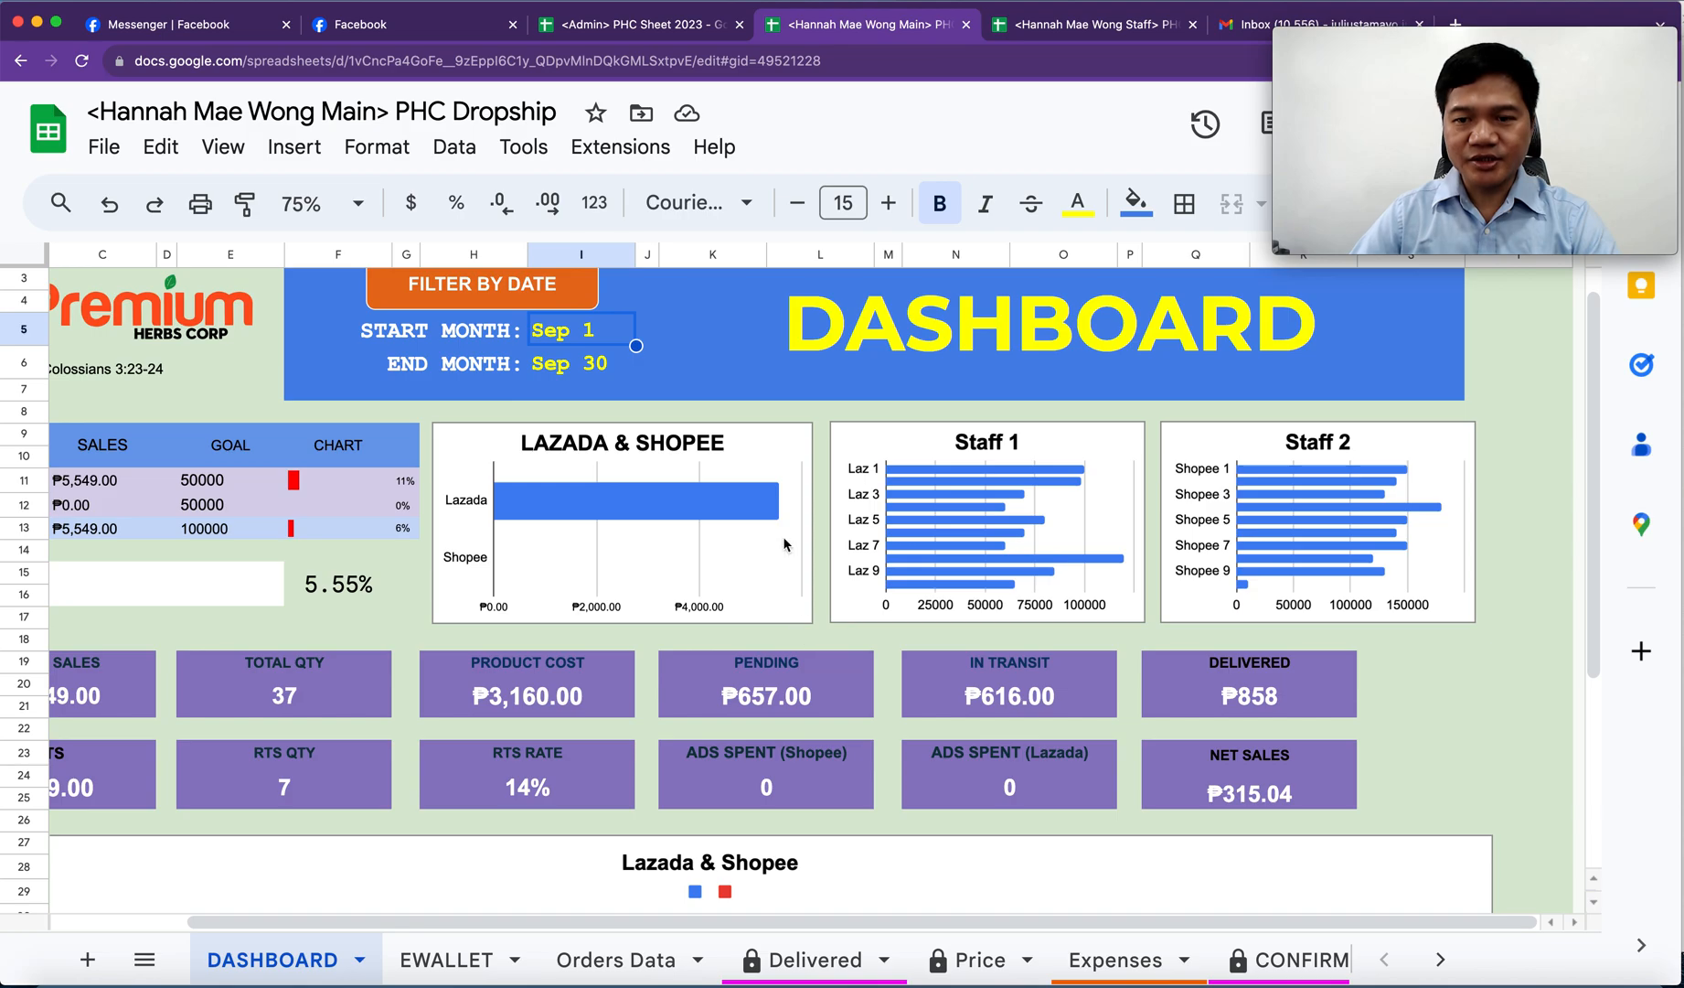
{"action": "scroll", "coordinate": [692, 473], "scroll_direction": "left", "scroll_amount": 3}
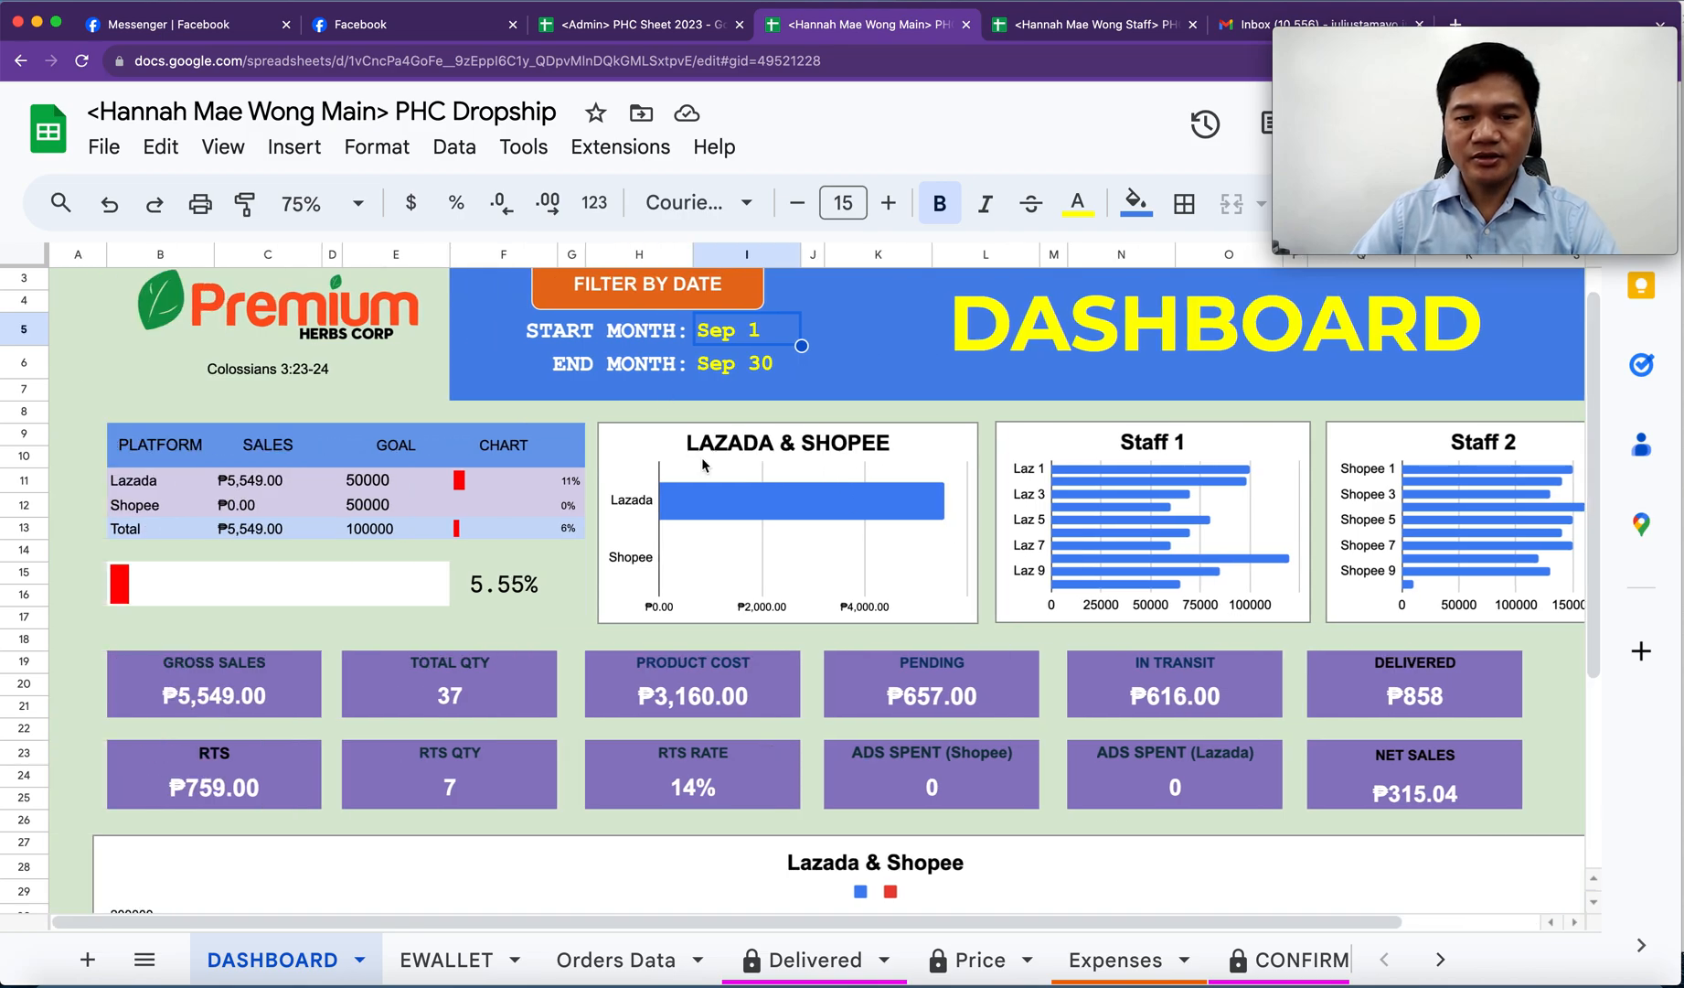
{"action": "scroll", "coordinate": [759, 501], "scroll_direction": "down", "scroll_amount": 5}
{"action": "scroll", "coordinate": [759, 500], "scroll_direction": "down", "scroll_amount": 2}
{"action": "scroll", "coordinate": [727, 485], "scroll_direction": "up", "scroll_amount": 7}
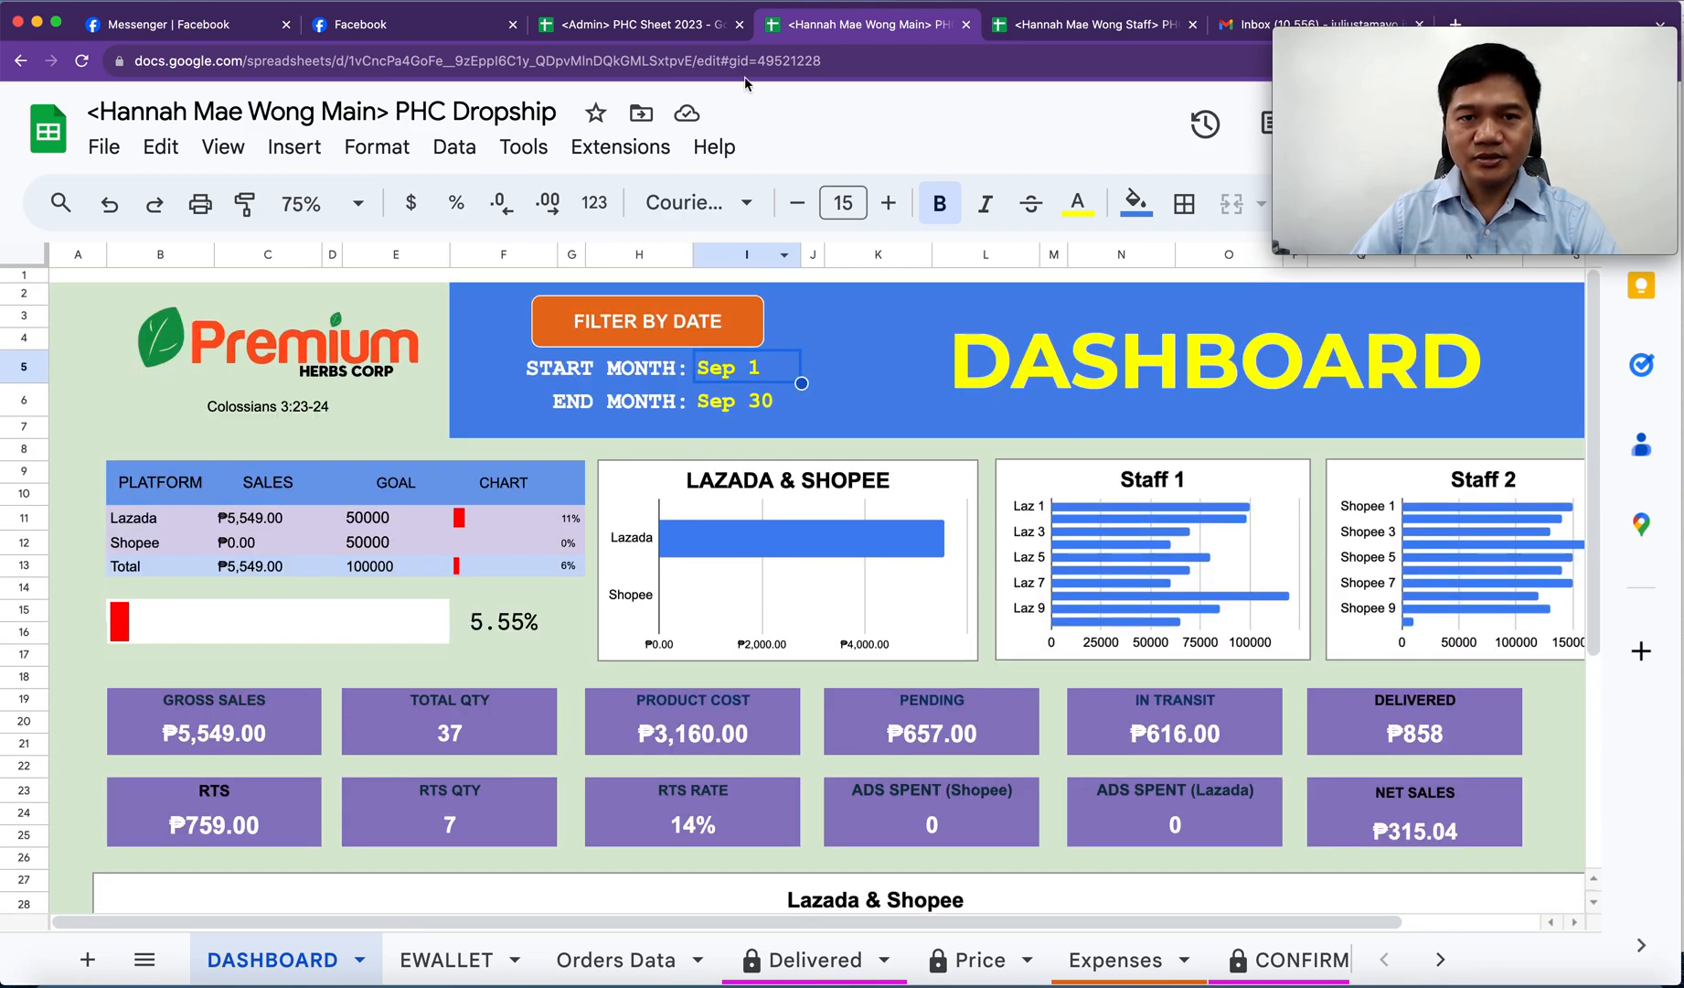
{"action": "left_click", "coordinate": [631, 25]}
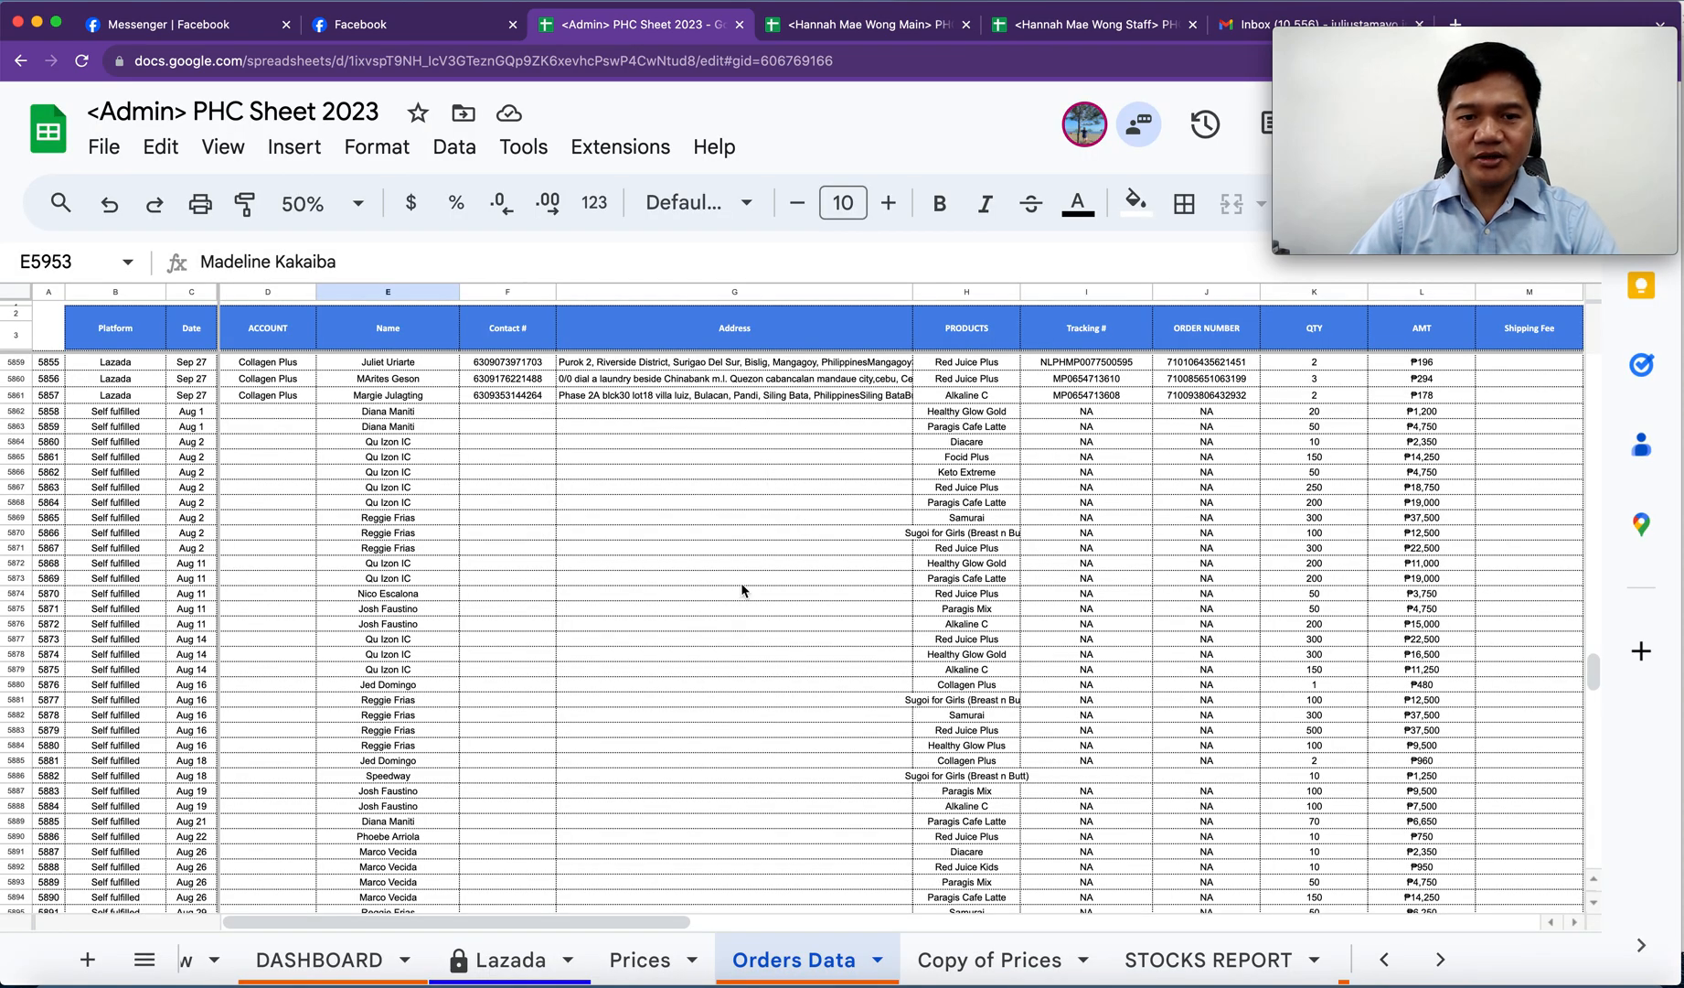
{"action": "left_click", "coordinate": [859, 25]}
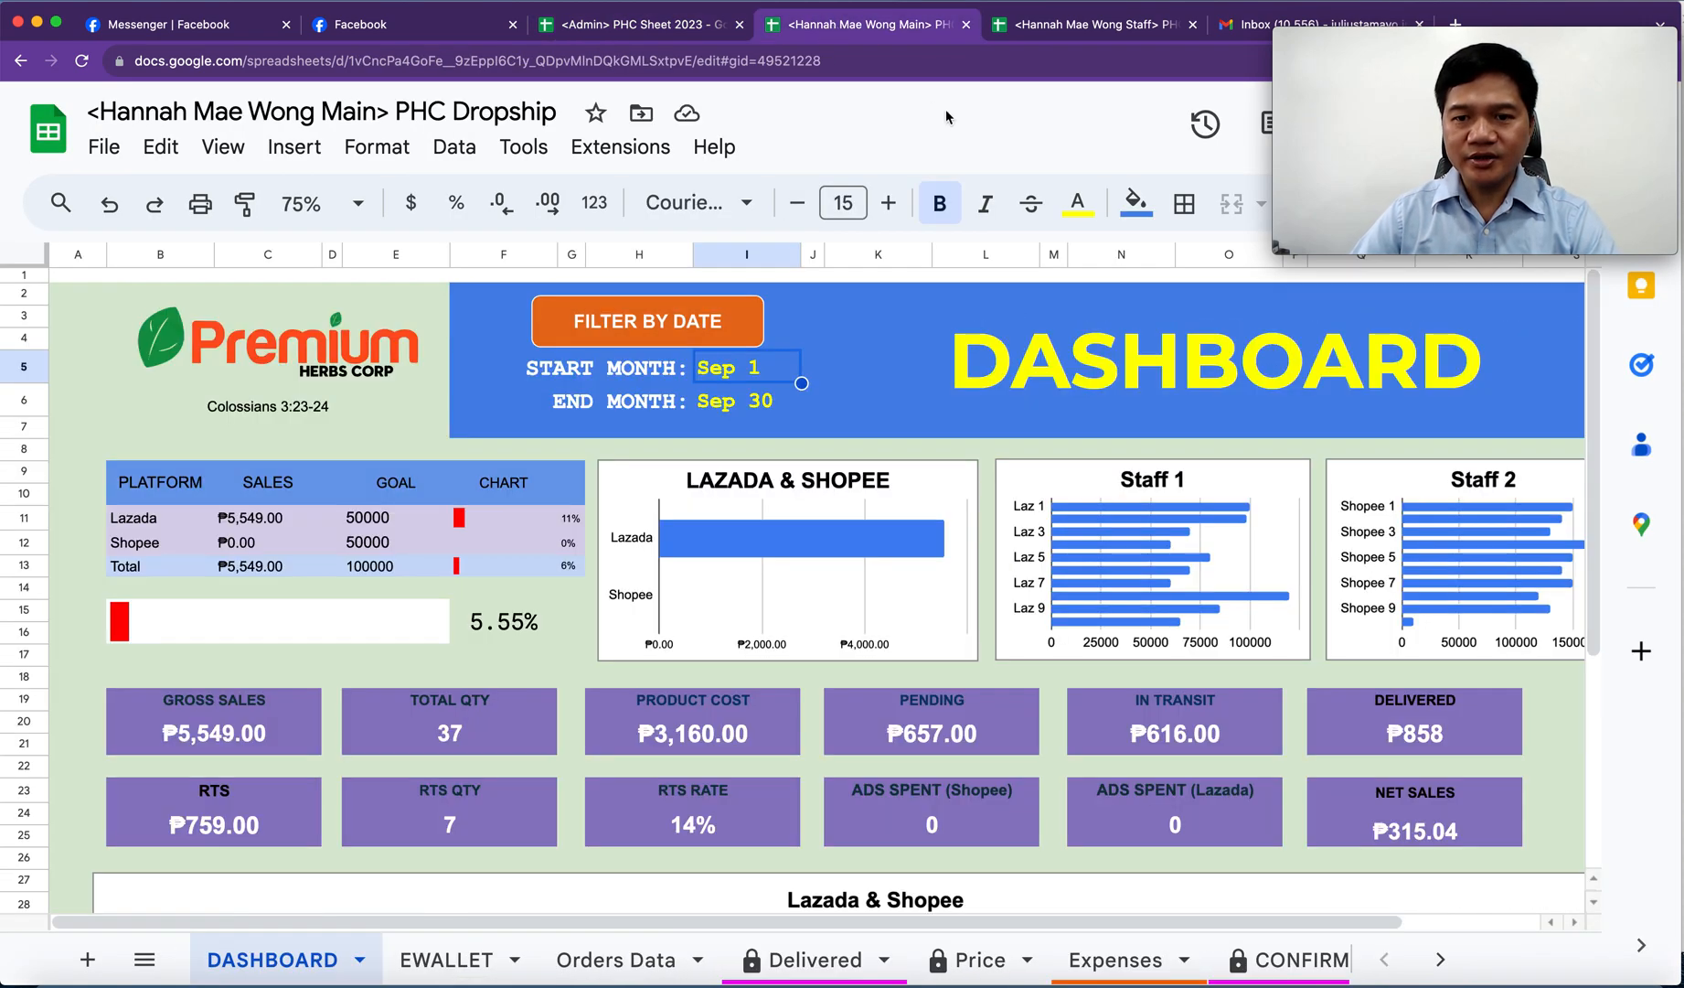
{"action": "left_click", "coordinate": [923, 361]}
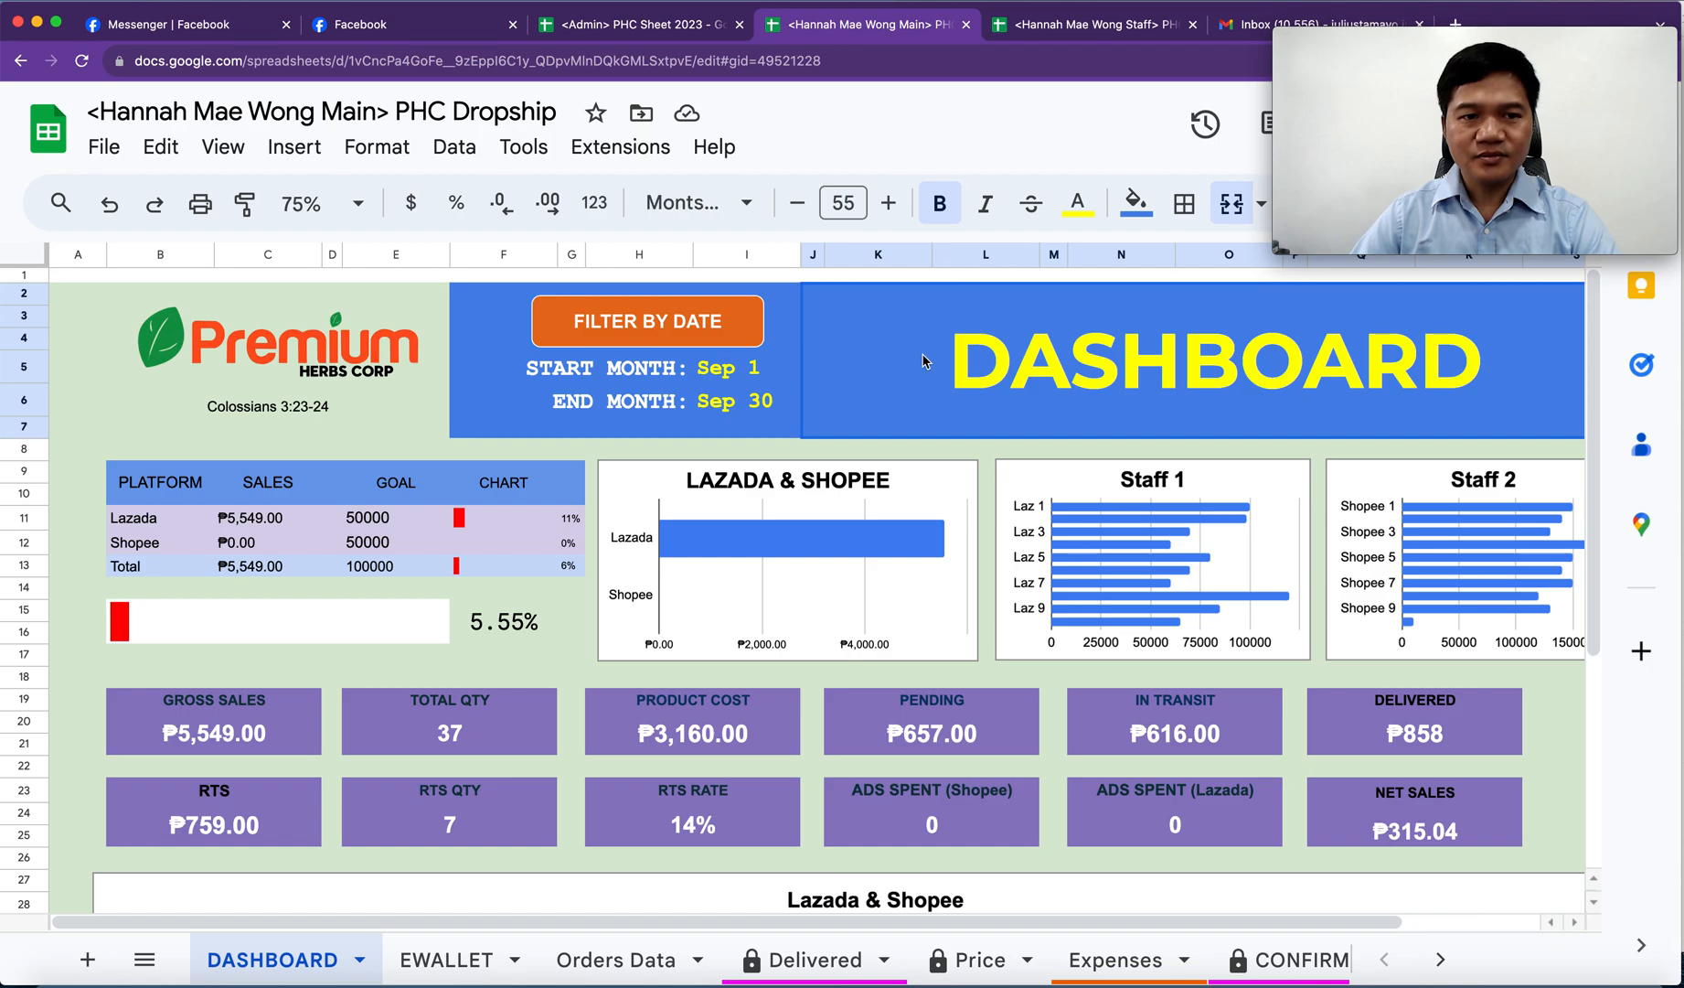
{"action": "scroll", "coordinate": [919, 389], "scroll_direction": "down", "scroll_amount": 5}
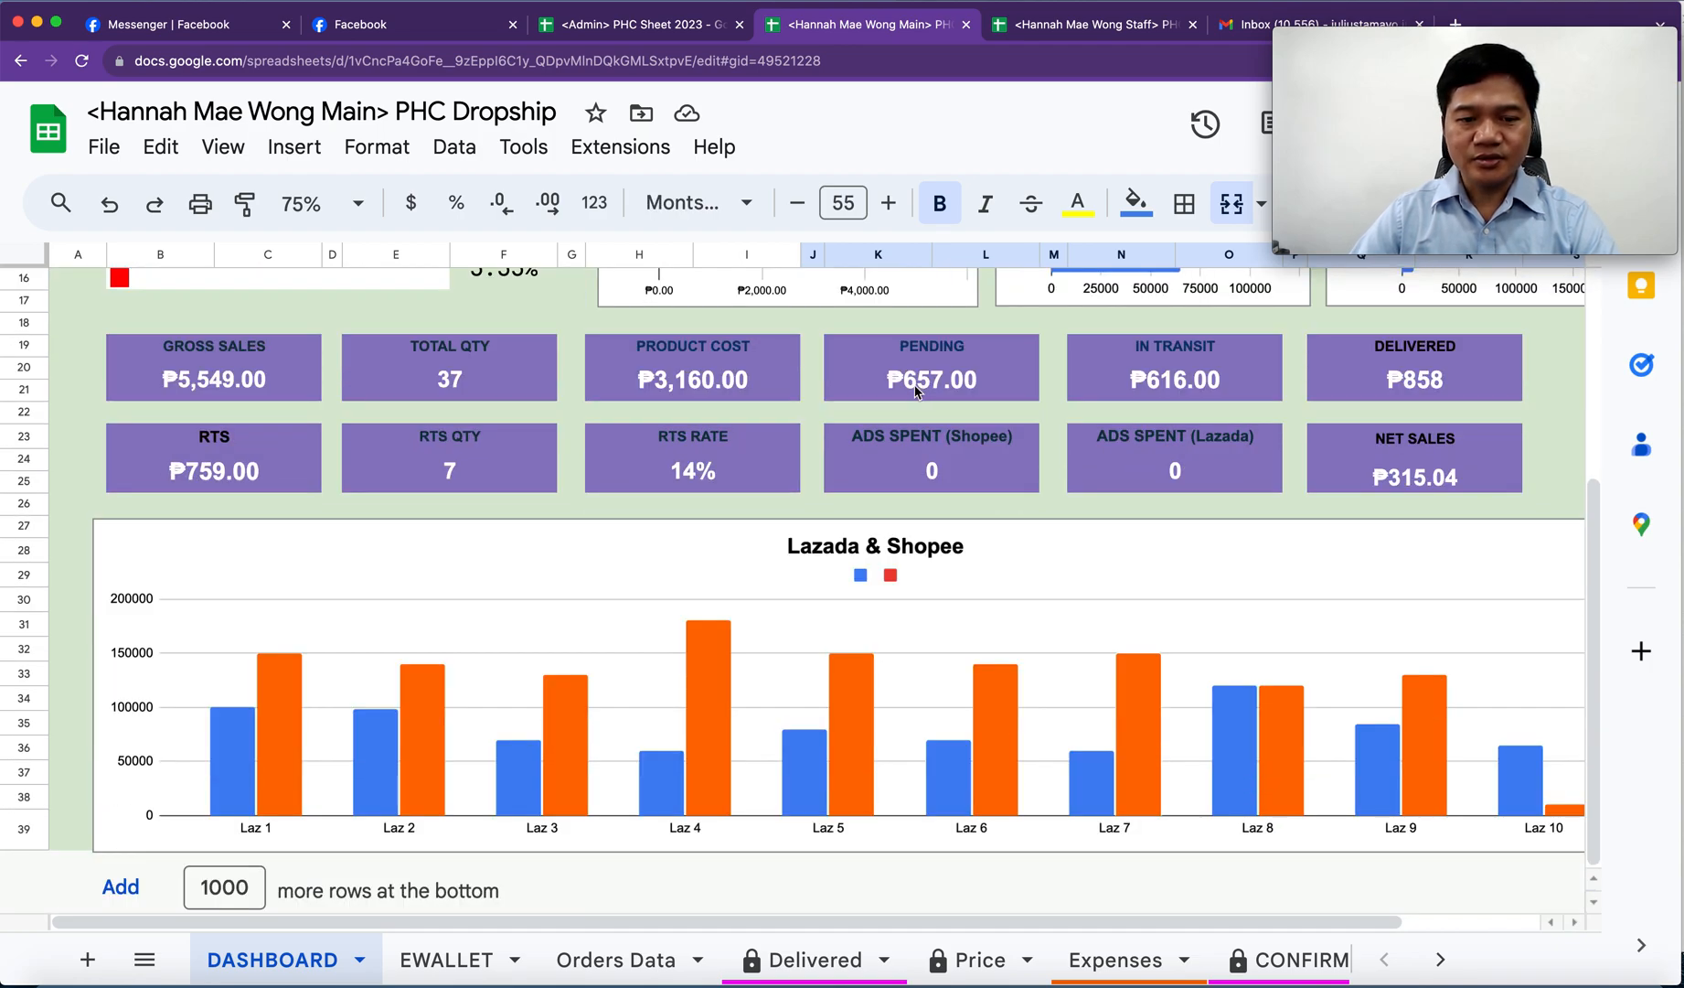
{"action": "left_click", "coordinate": [439, 967]}
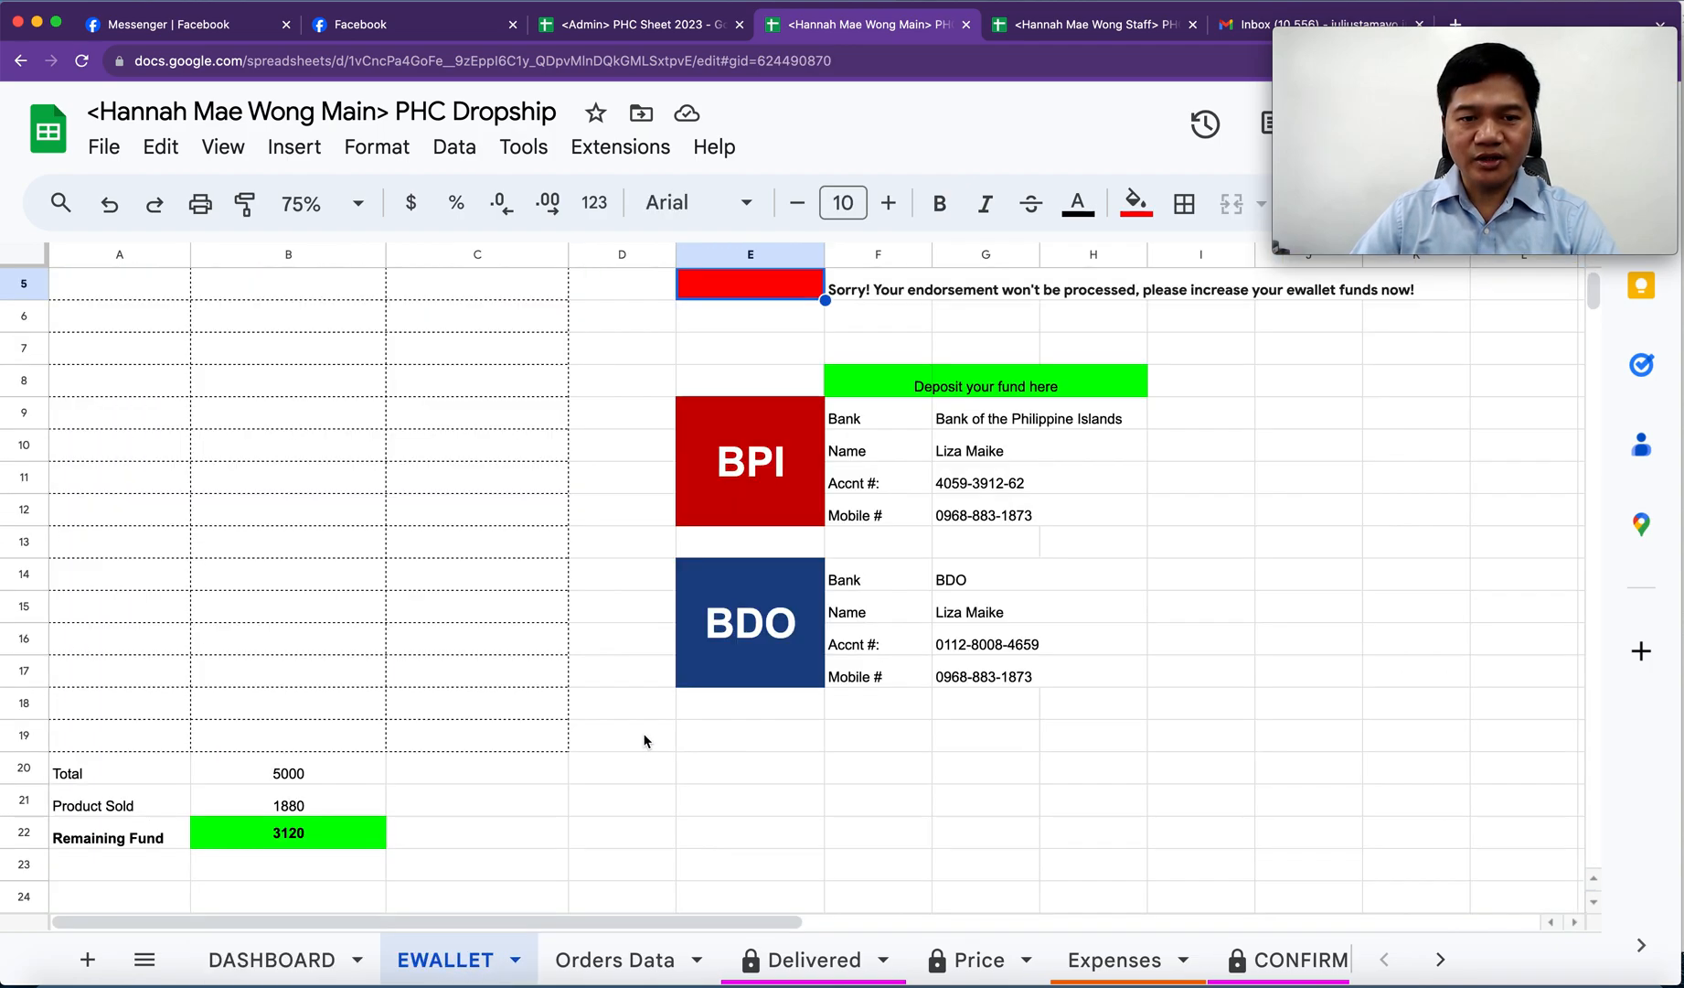
{"action": "left_click", "coordinate": [299, 839]}
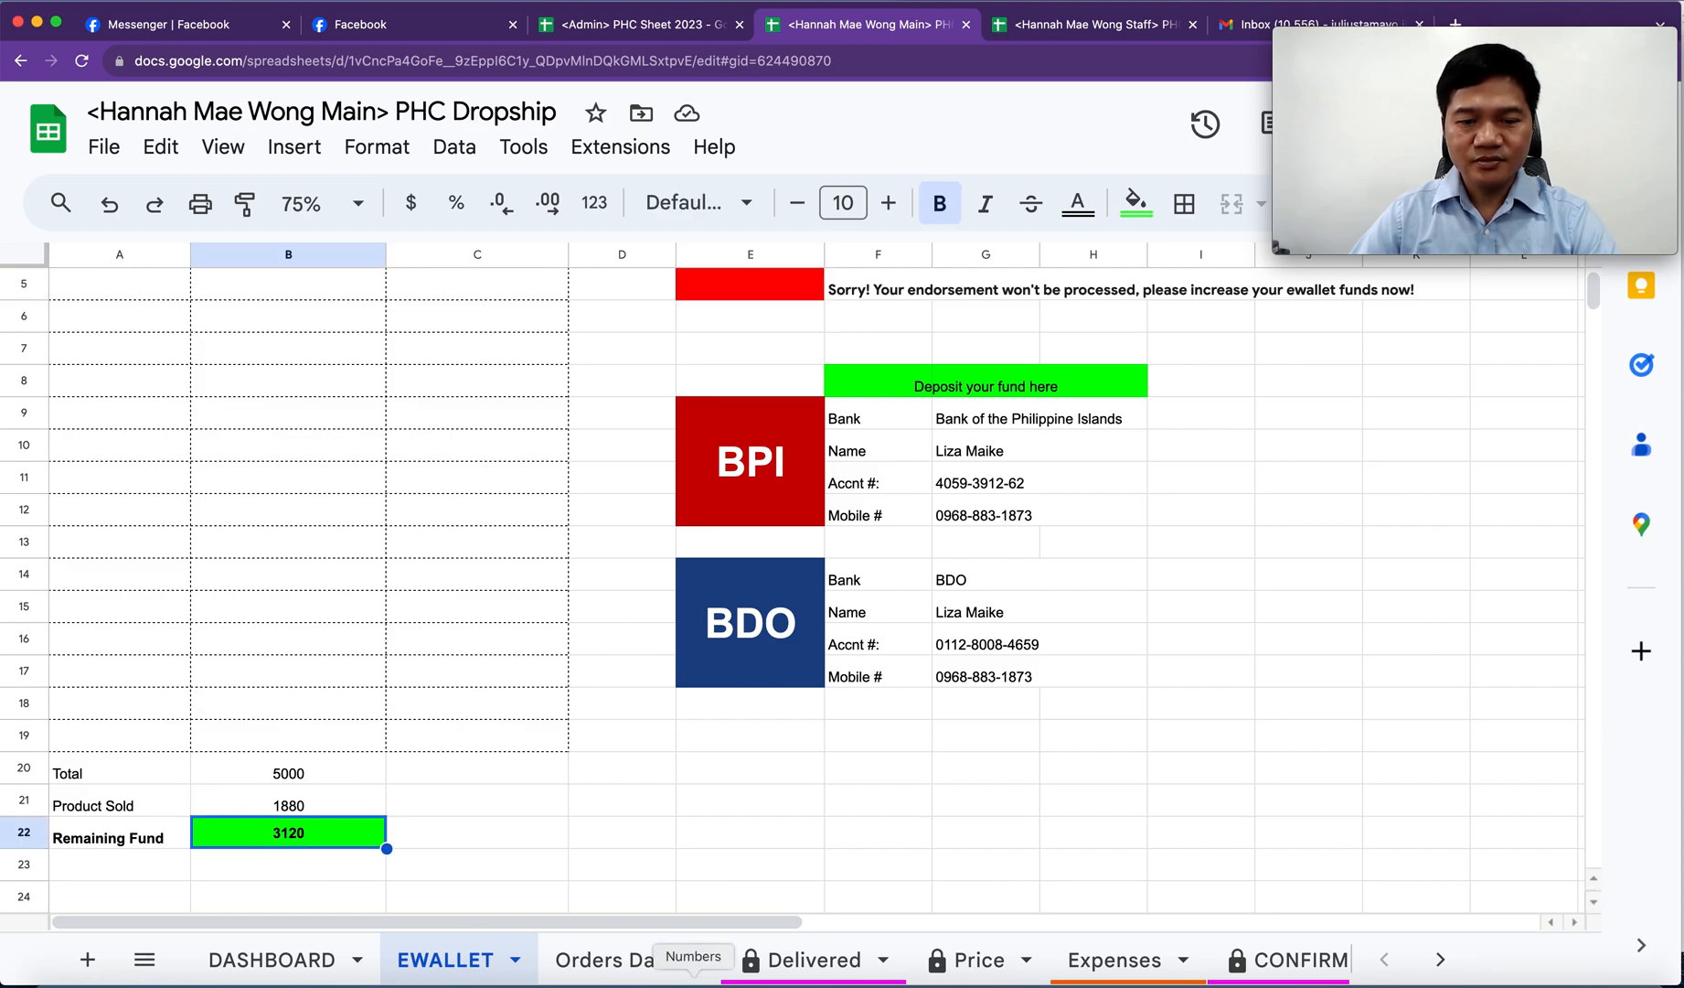
- In the Staff spreadsheet's Orders Data sheet, clear all sample orders from B5:O25
{"action": "left_click", "coordinate": [1088, 27]}
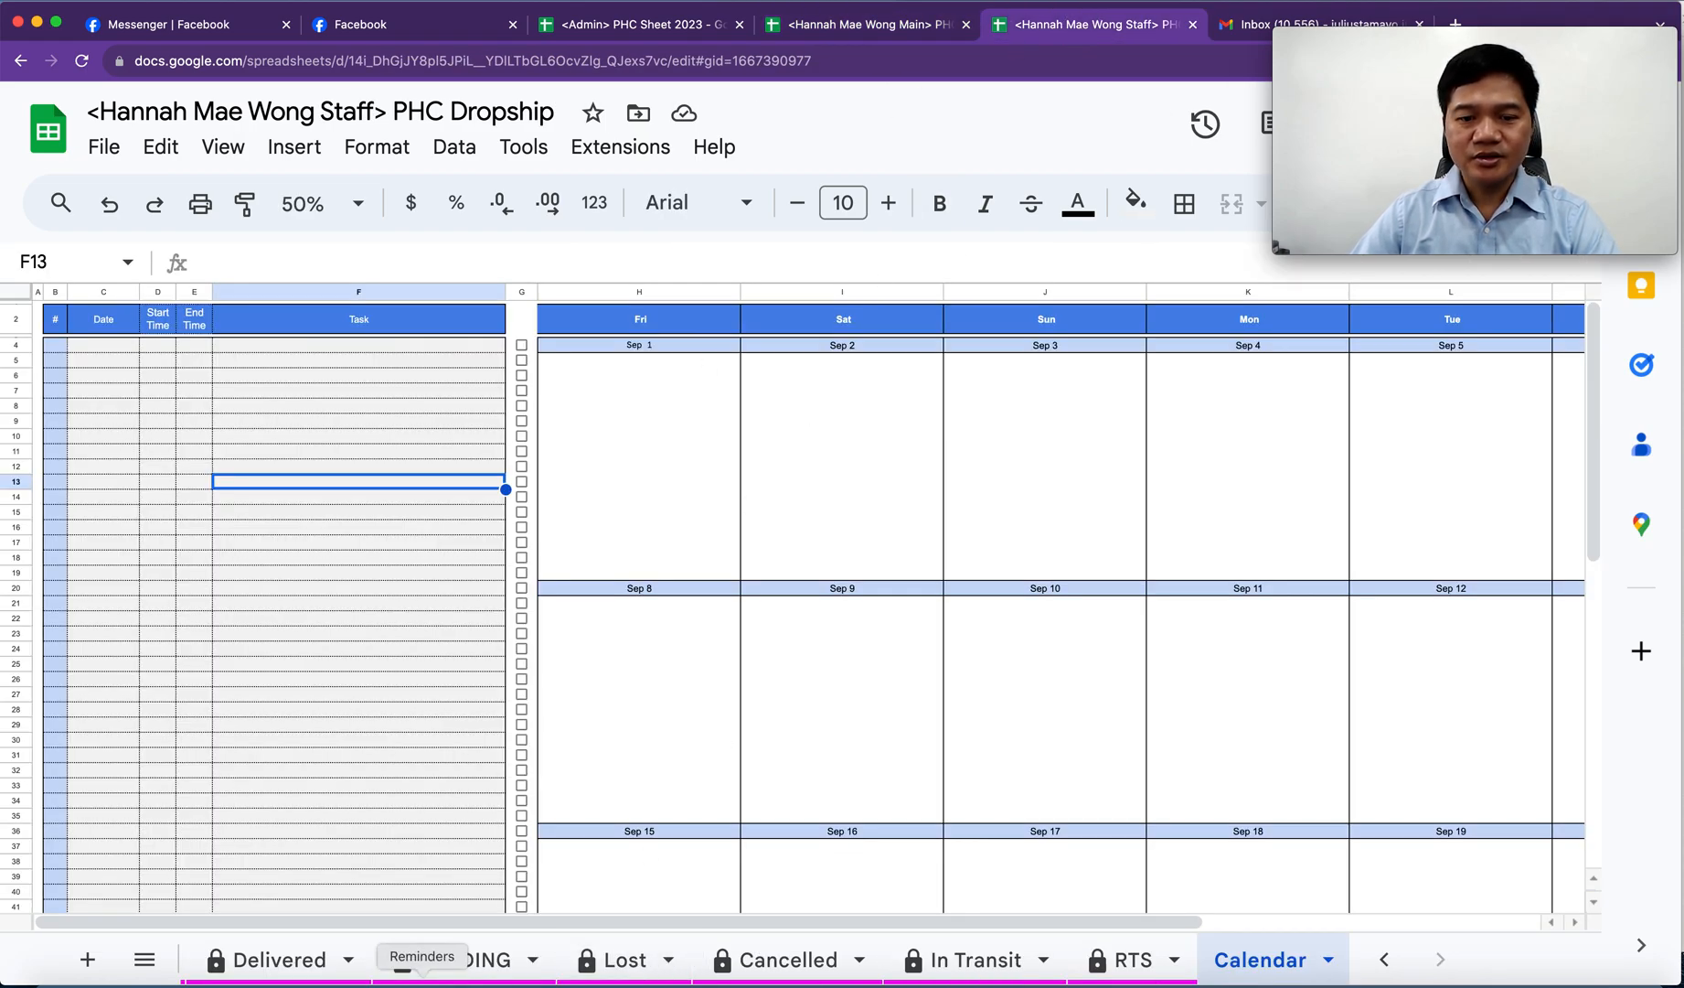
{"action": "scroll", "coordinate": [365, 969], "scroll_direction": "left", "scroll_amount": 5}
{"action": "left_click", "coordinate": [332, 975]}
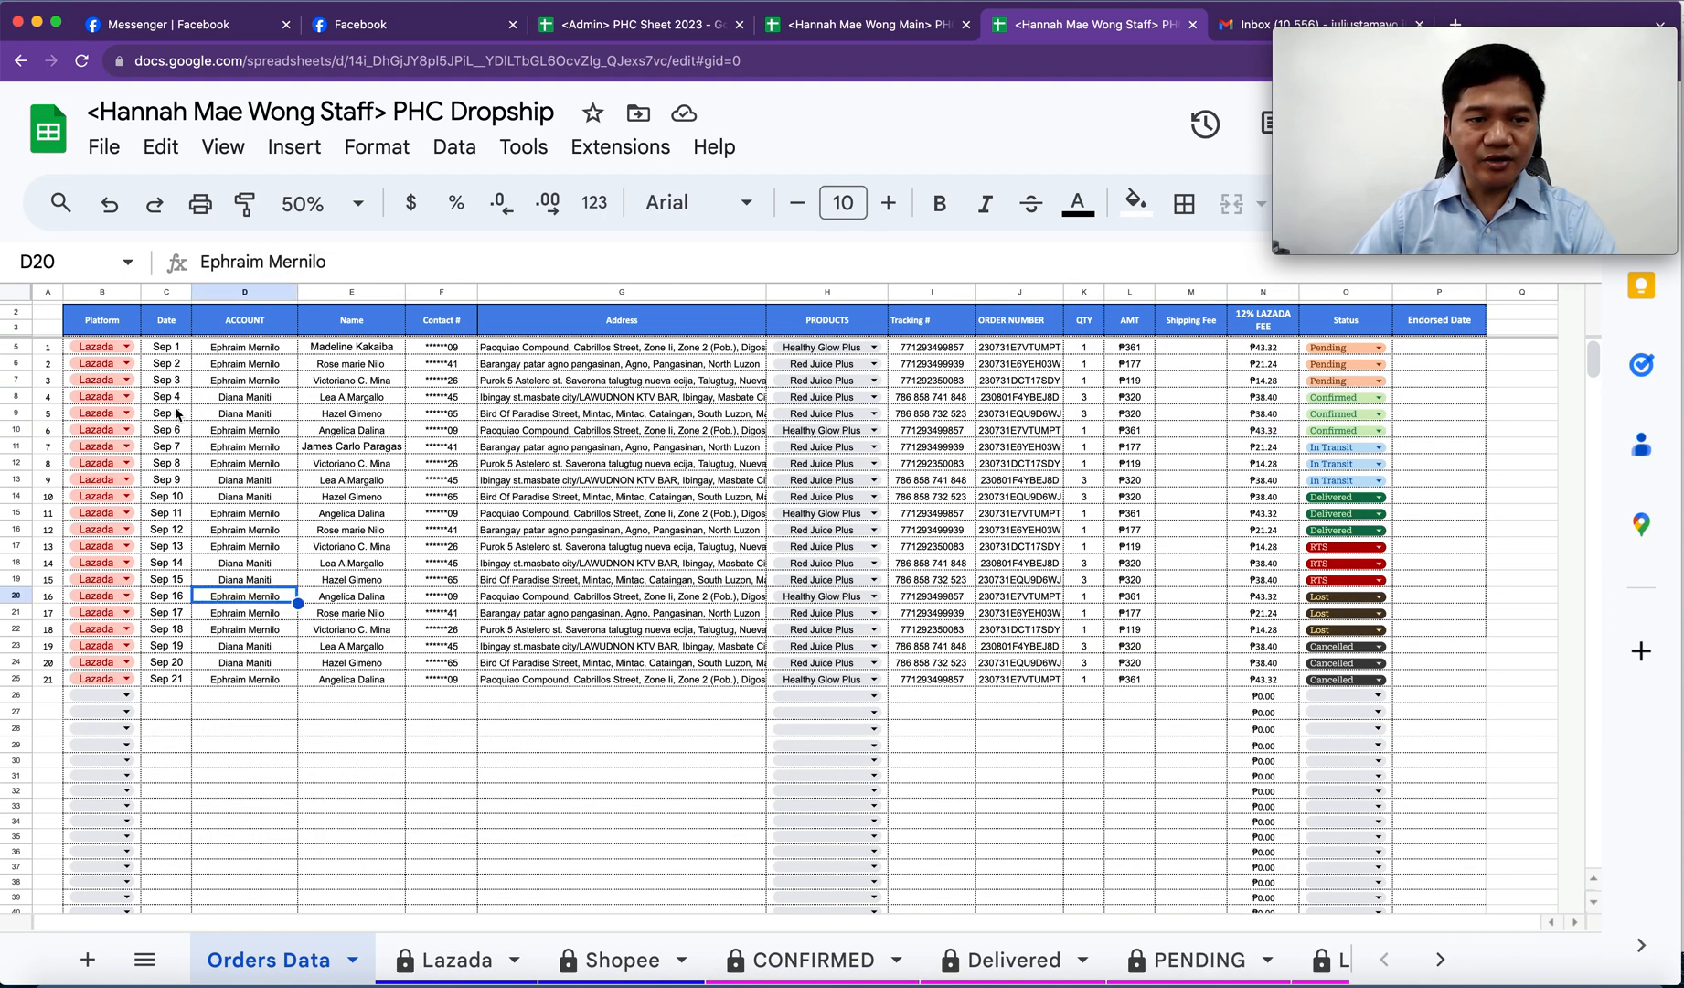
{"action": "left_click_drag", "start_coordinate": [137, 354], "coordinate": [1361, 684]}
{"action": "key", "text": "Delete"}
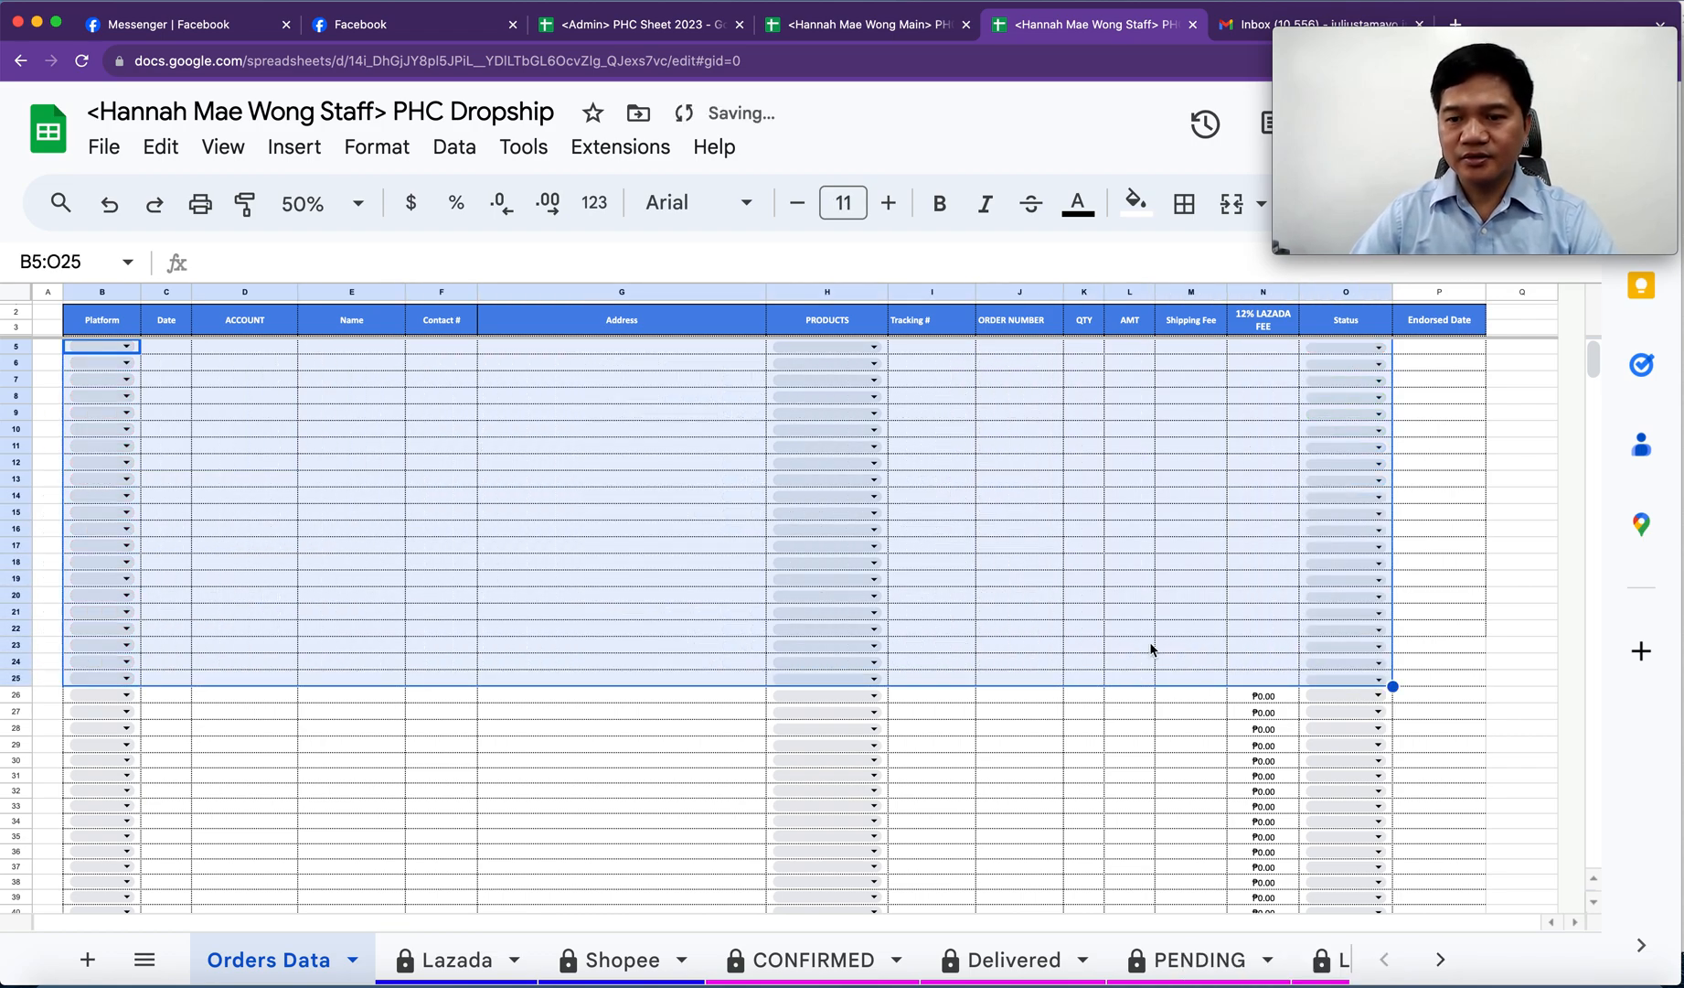
{"action": "left_click", "coordinate": [1128, 623]}
- Fill the 12% Lazada fee formula from N26 upward through N5
{"action": "left_click", "coordinate": [1265, 696]}
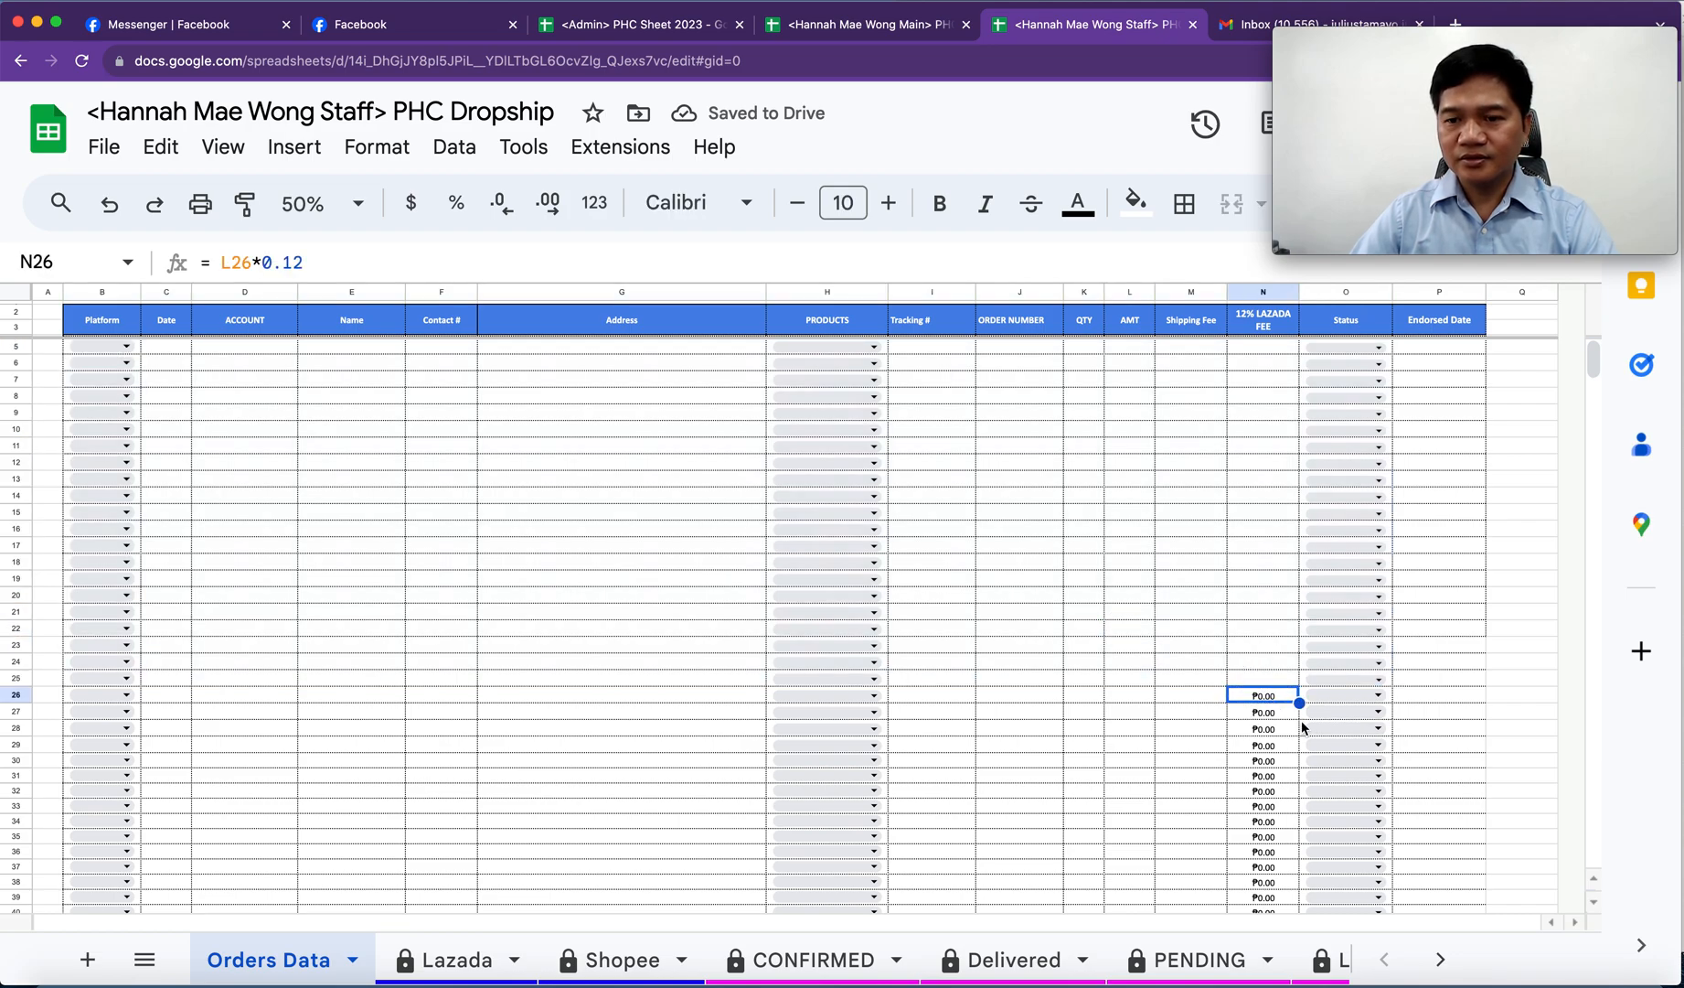
{"action": "left_click_drag", "start_coordinate": [1299, 702], "coordinate": [1286, 345]}
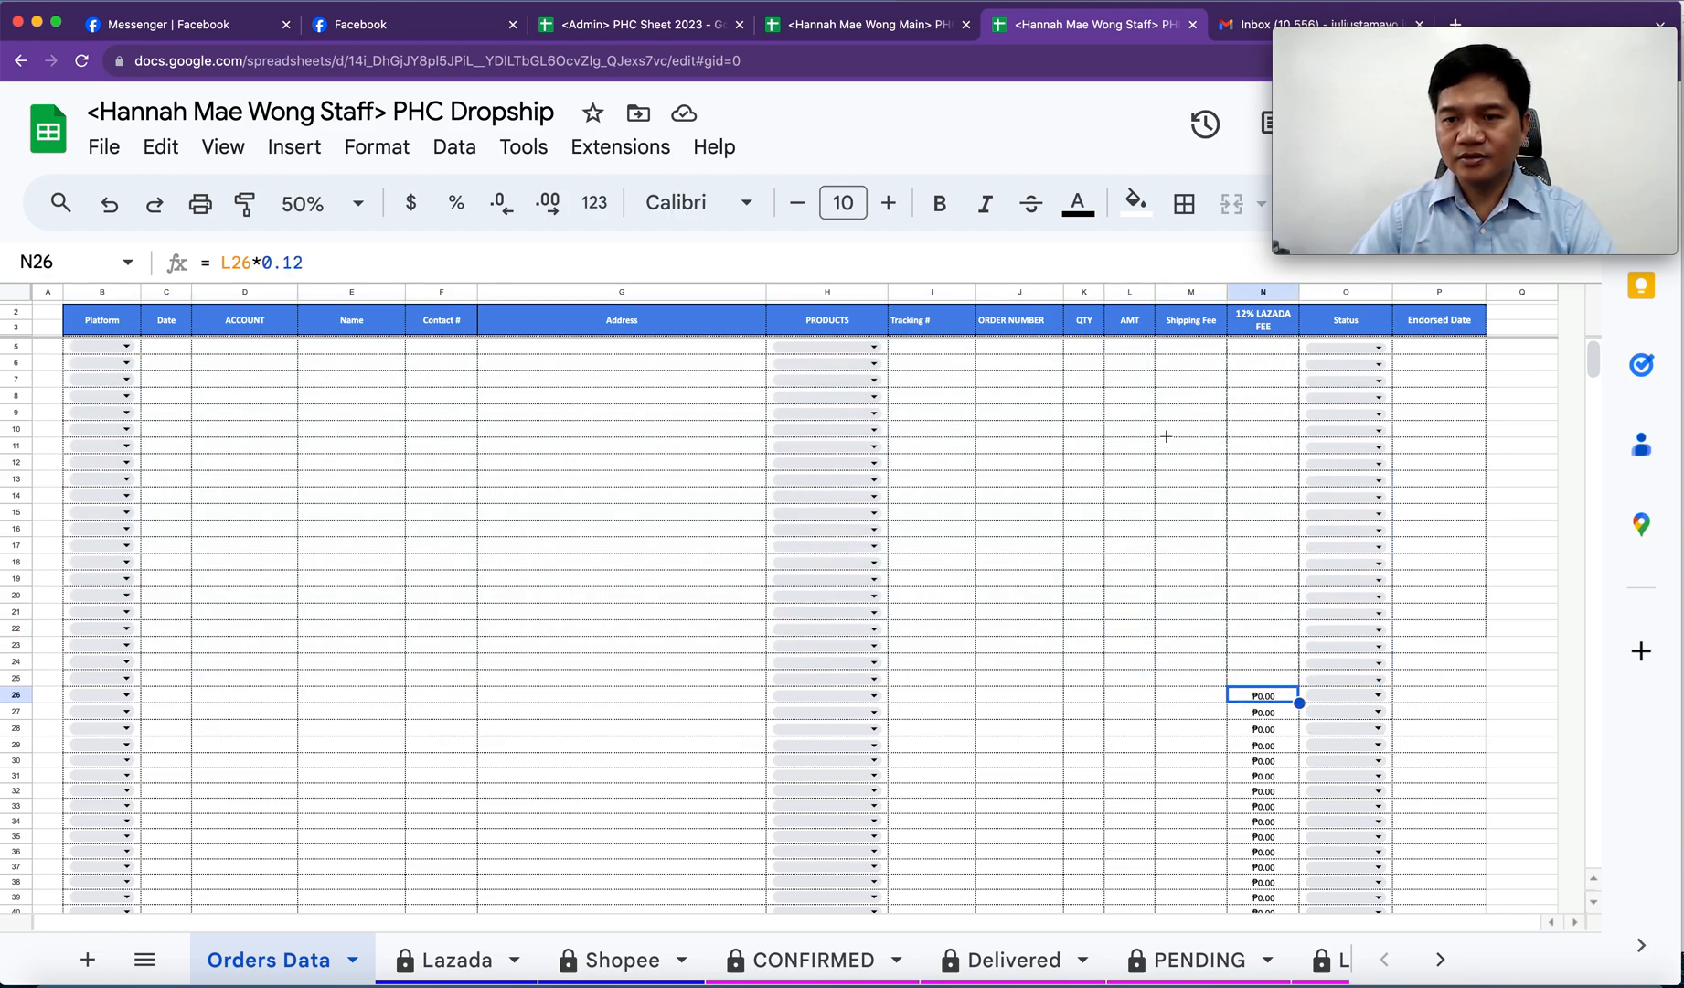
{"action": "left_click", "coordinate": [1117, 518]}
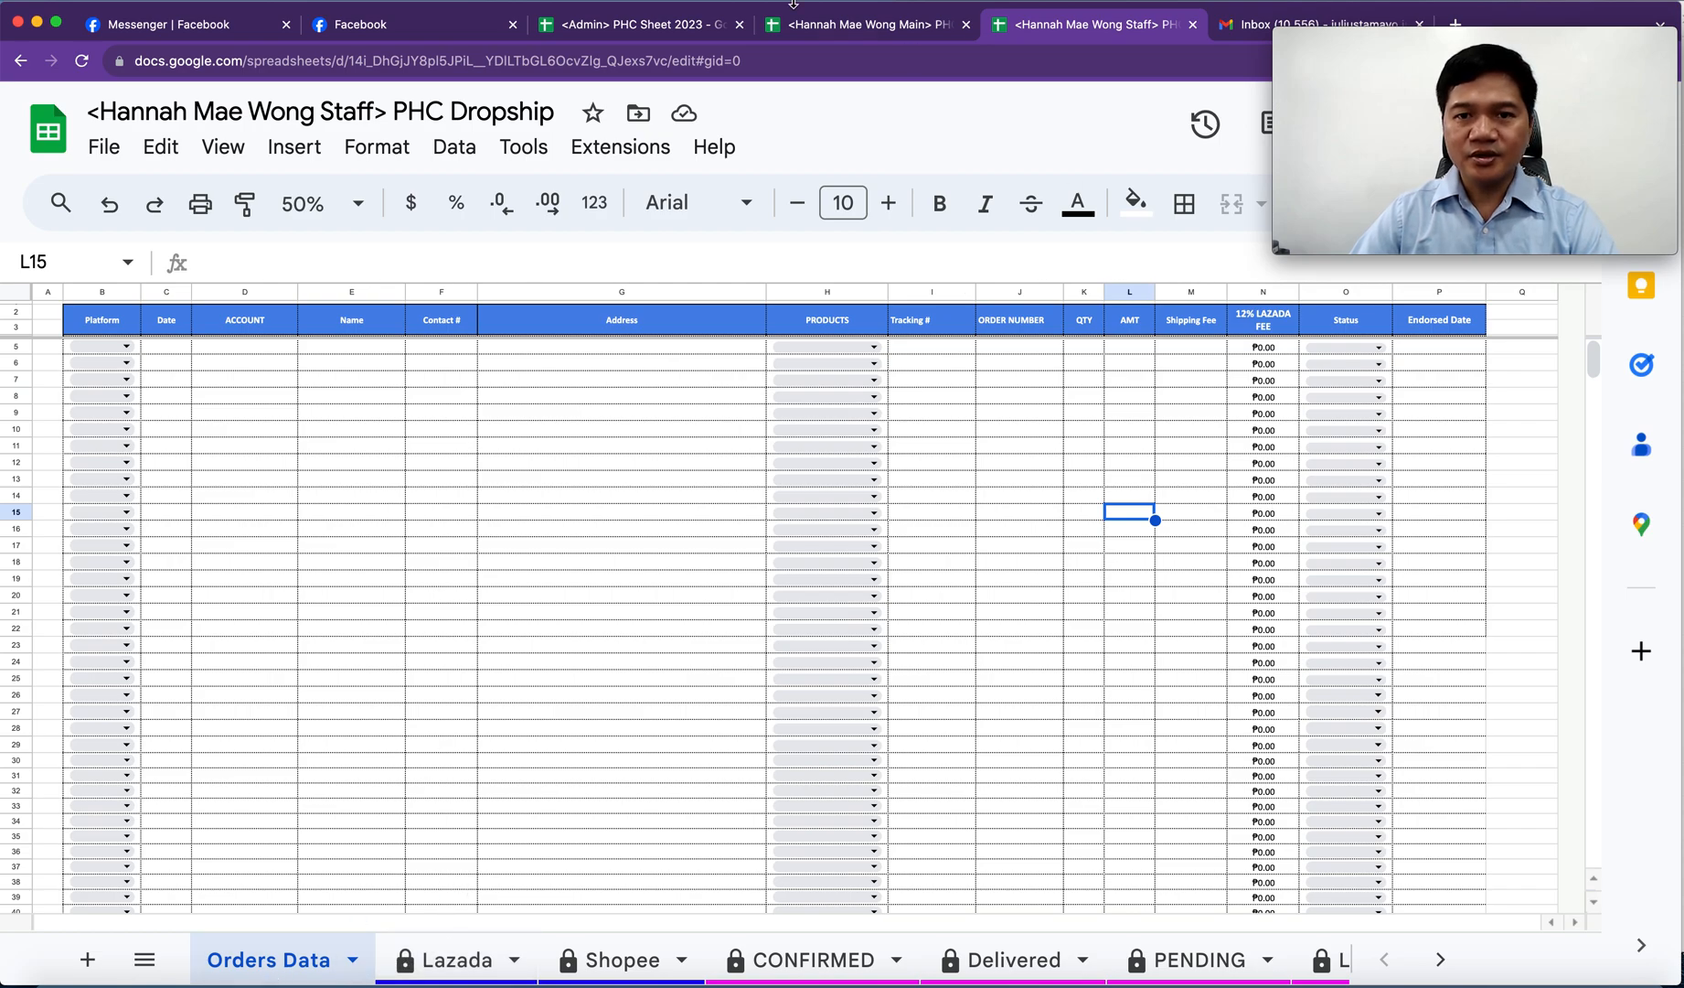
- Review Product Sold and the BPI and BDO deposit details on the Main spreadsheet's EWALLET sheet
{"action": "left_click", "coordinate": [821, 25]}
{"action": "left_click", "coordinate": [298, 812]}
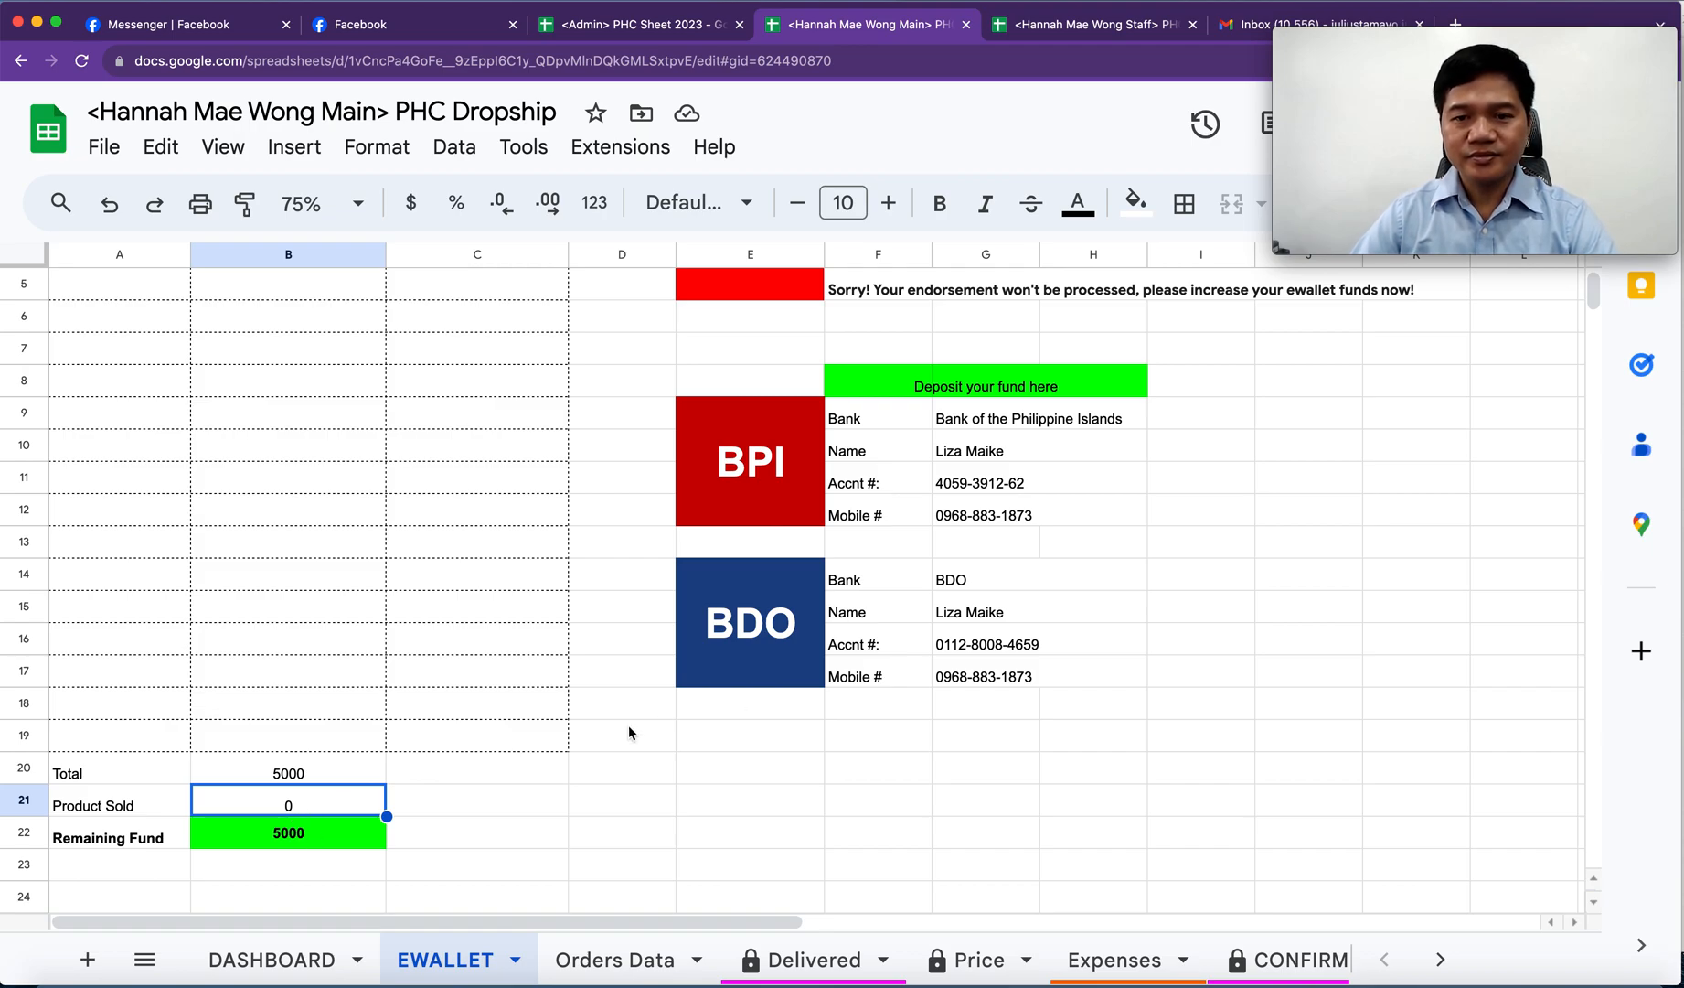
{"action": "scroll", "coordinate": [629, 727], "scroll_direction": "up", "scroll_amount": 3}
{"action": "scroll", "coordinate": [1161, 731], "scroll_direction": "down", "scroll_amount": 2}
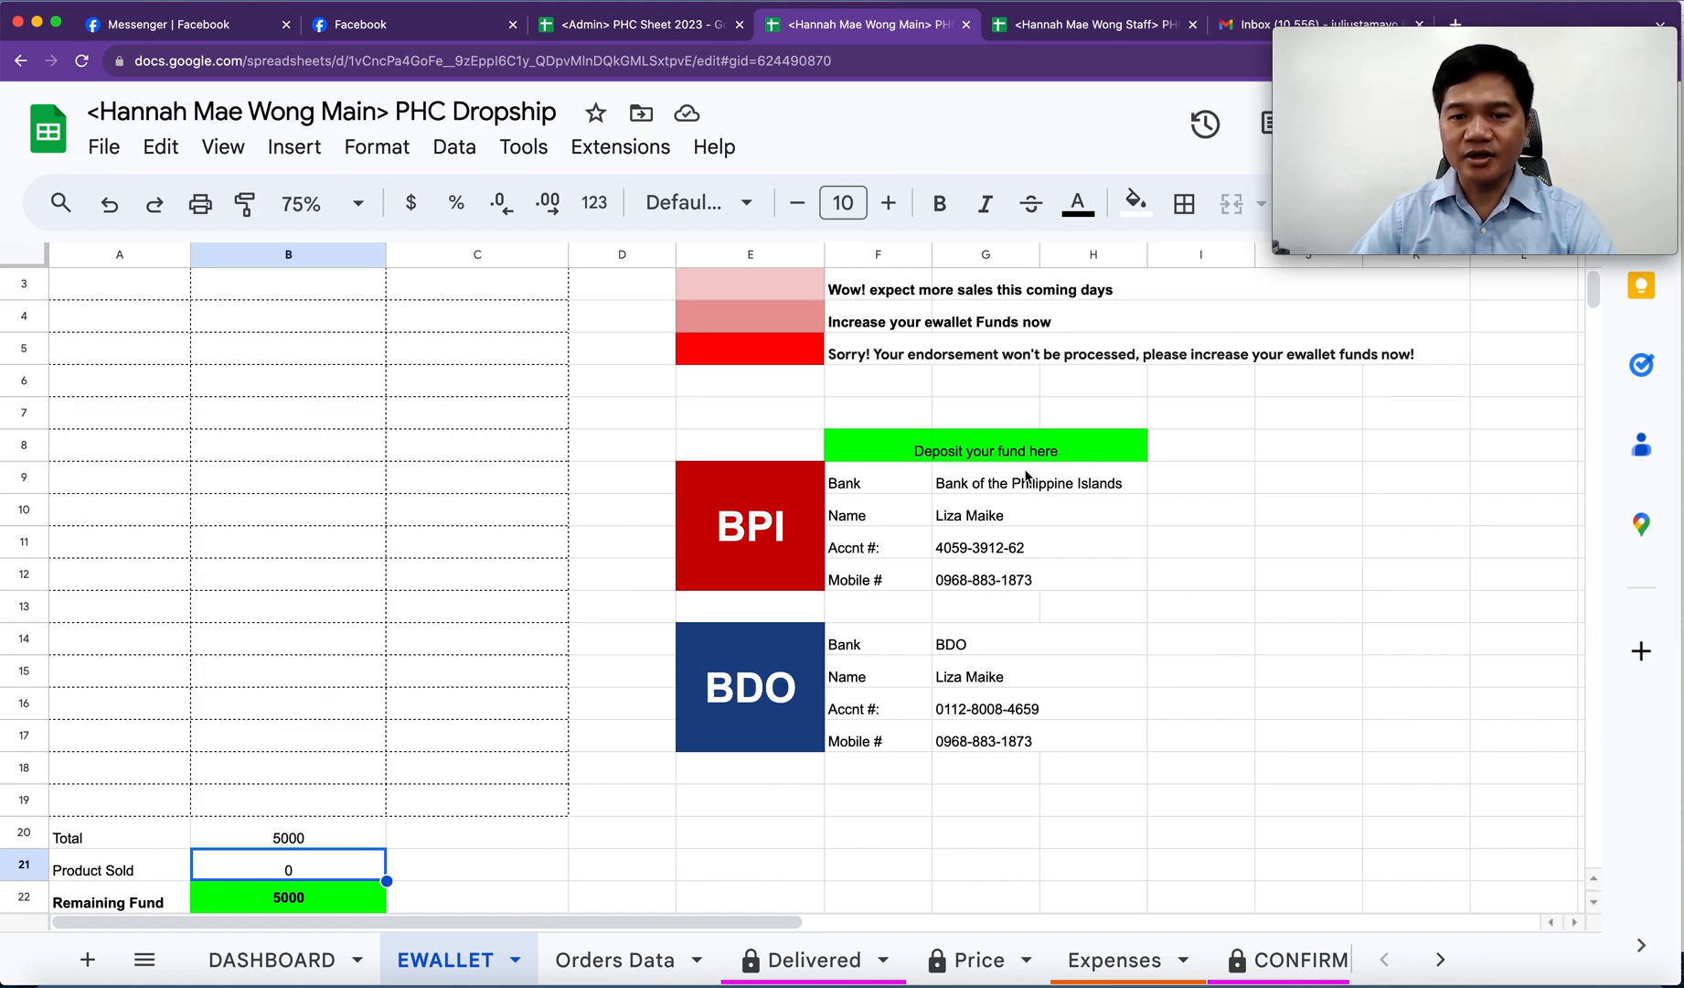
{"action": "left_click", "coordinate": [977, 487]}
{"action": "left_click", "coordinate": [968, 521]}
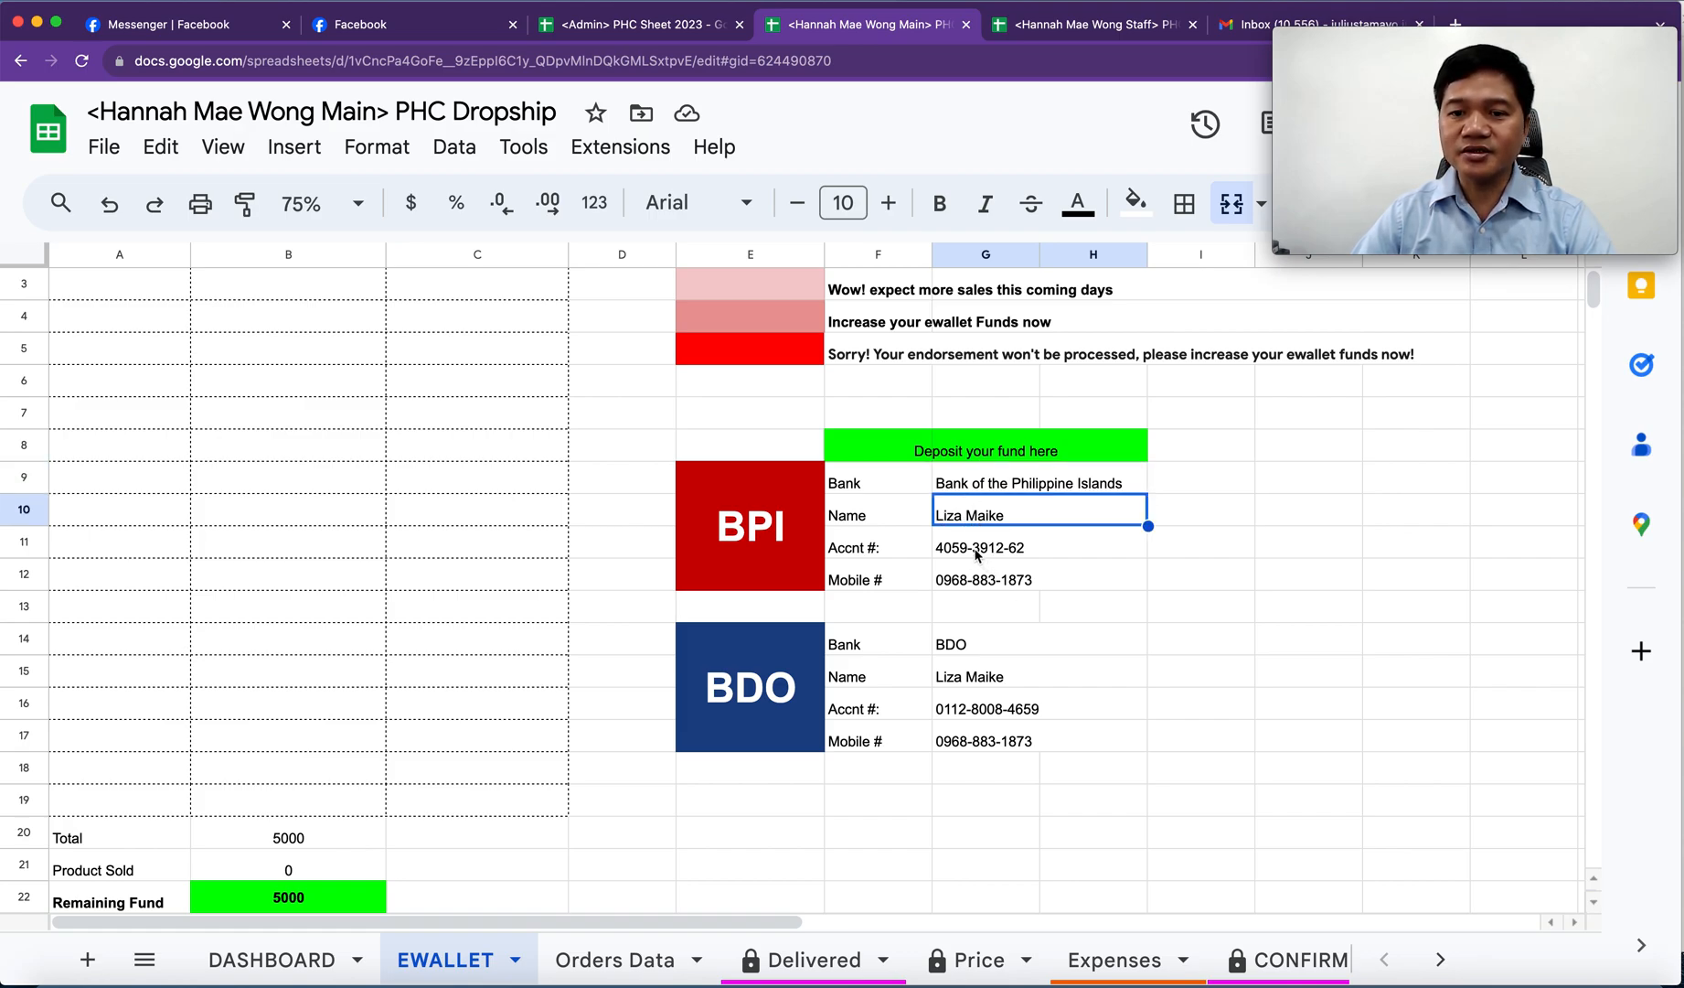
{"action": "left_click", "coordinate": [982, 554]}
{"action": "left_click", "coordinate": [985, 582]}
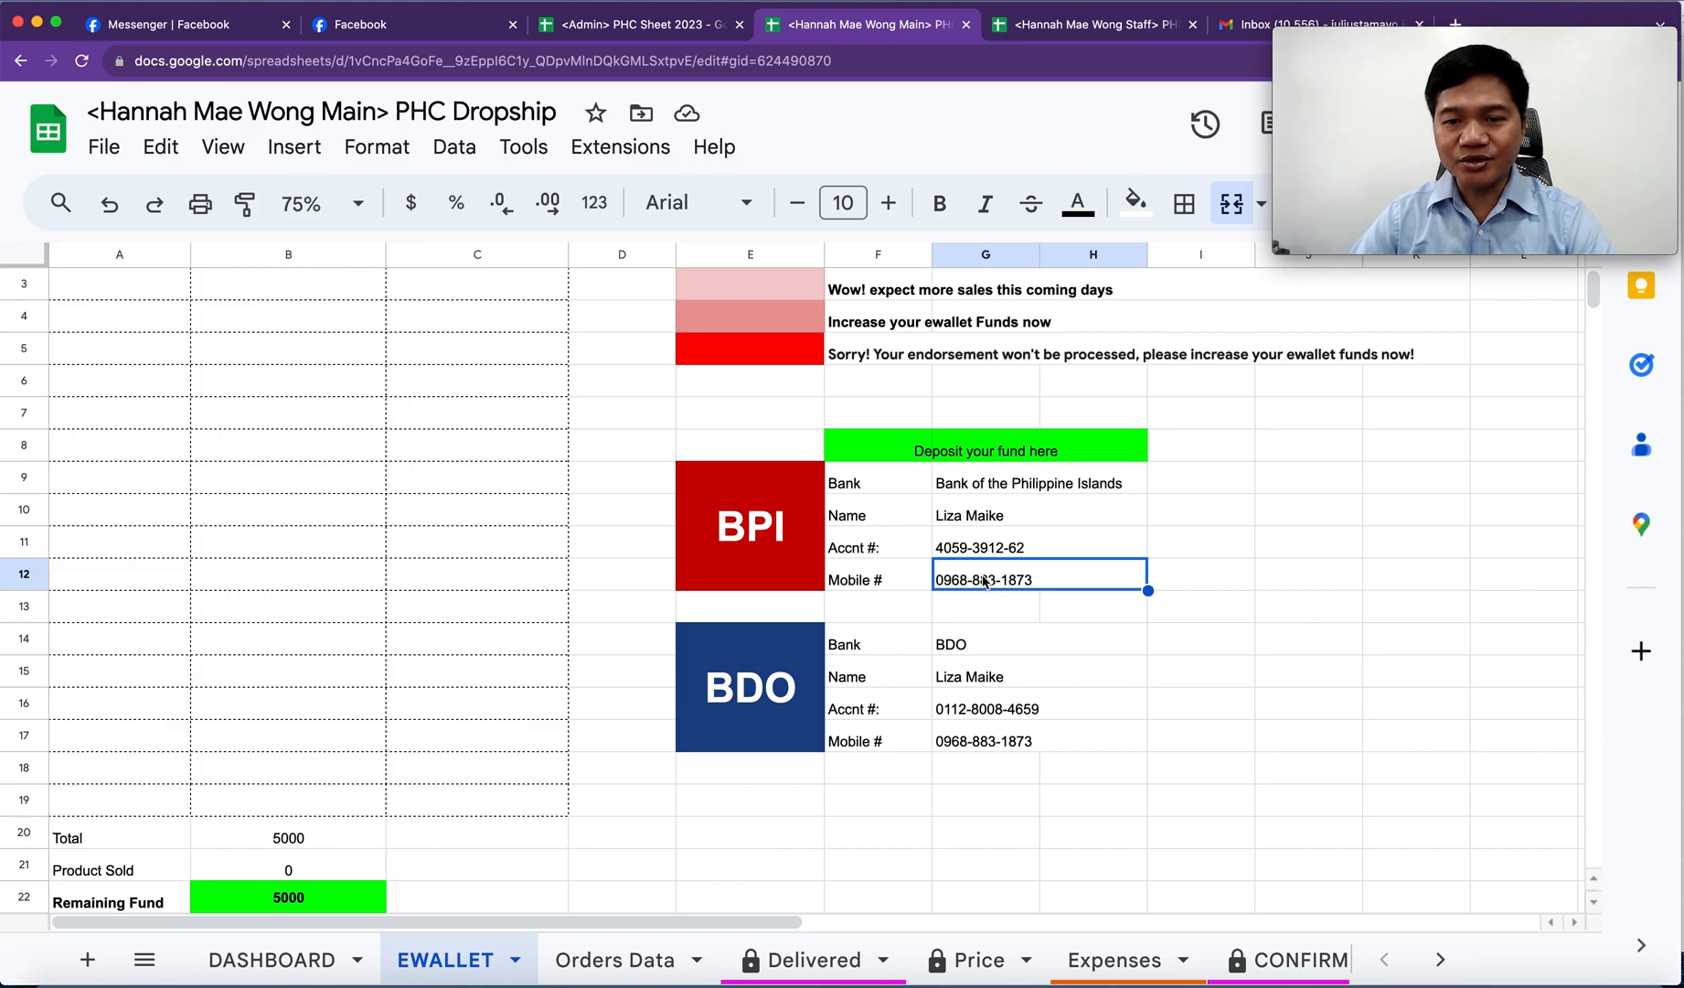
{"action": "left_click", "coordinate": [994, 743]}
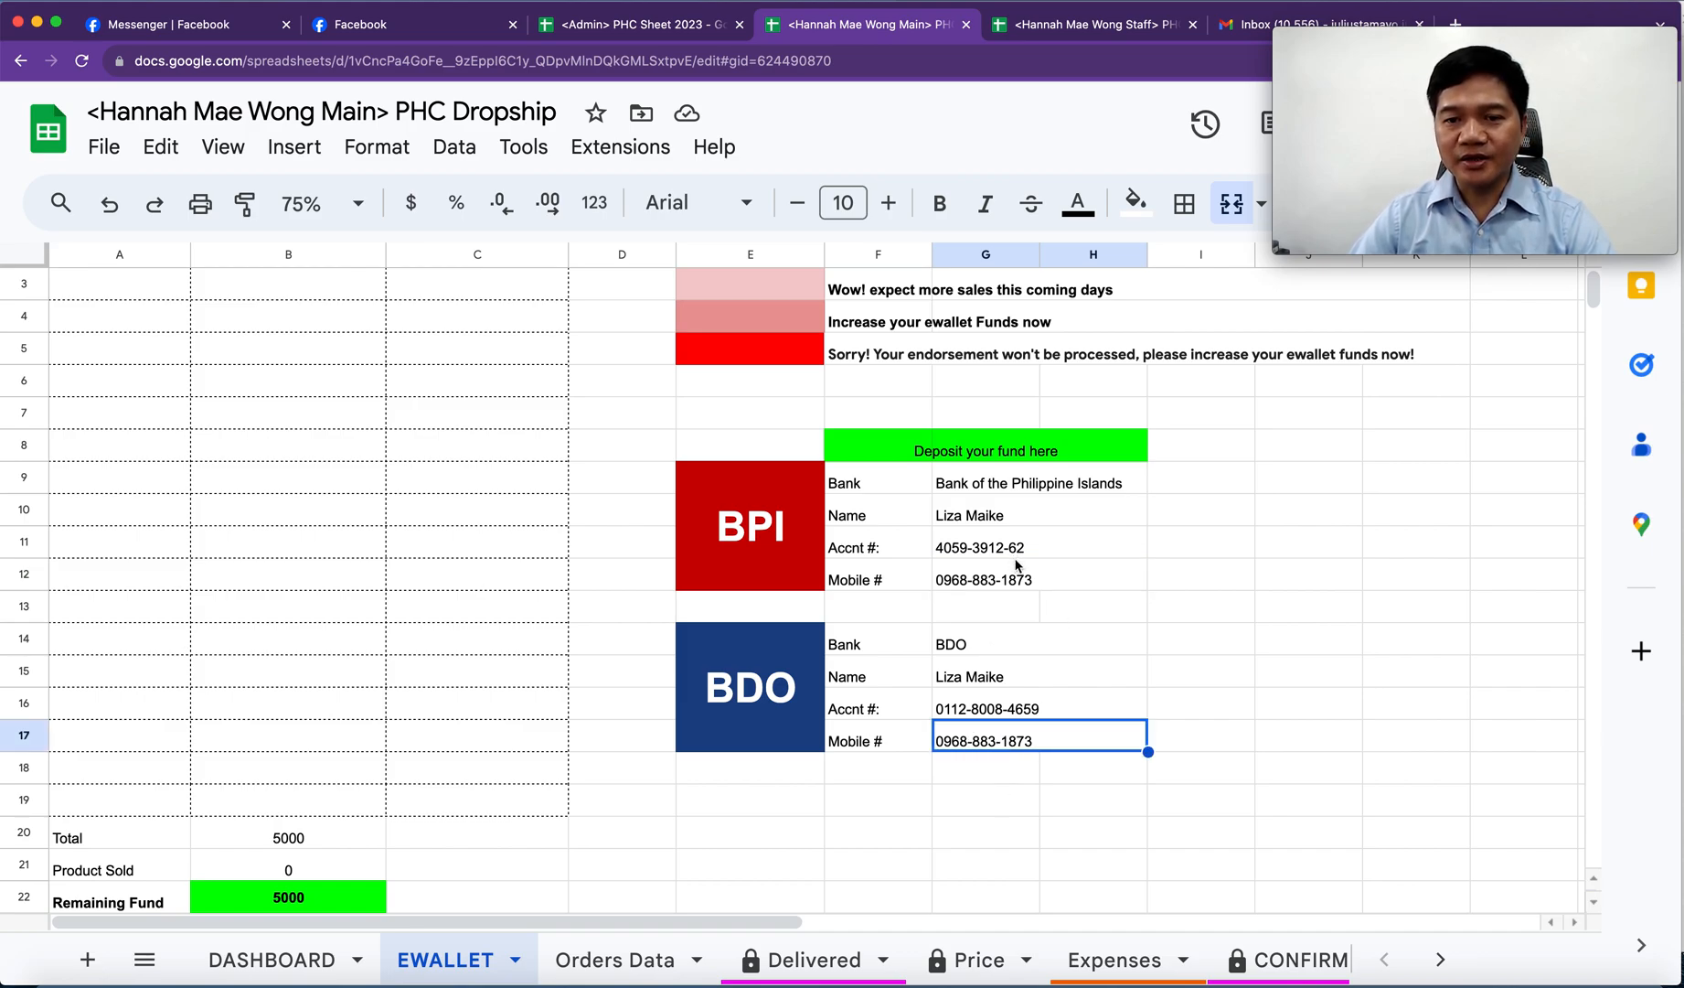
- Edit the mobile number in the BPI deposit details
{"action": "left_click", "coordinate": [1060, 582]}
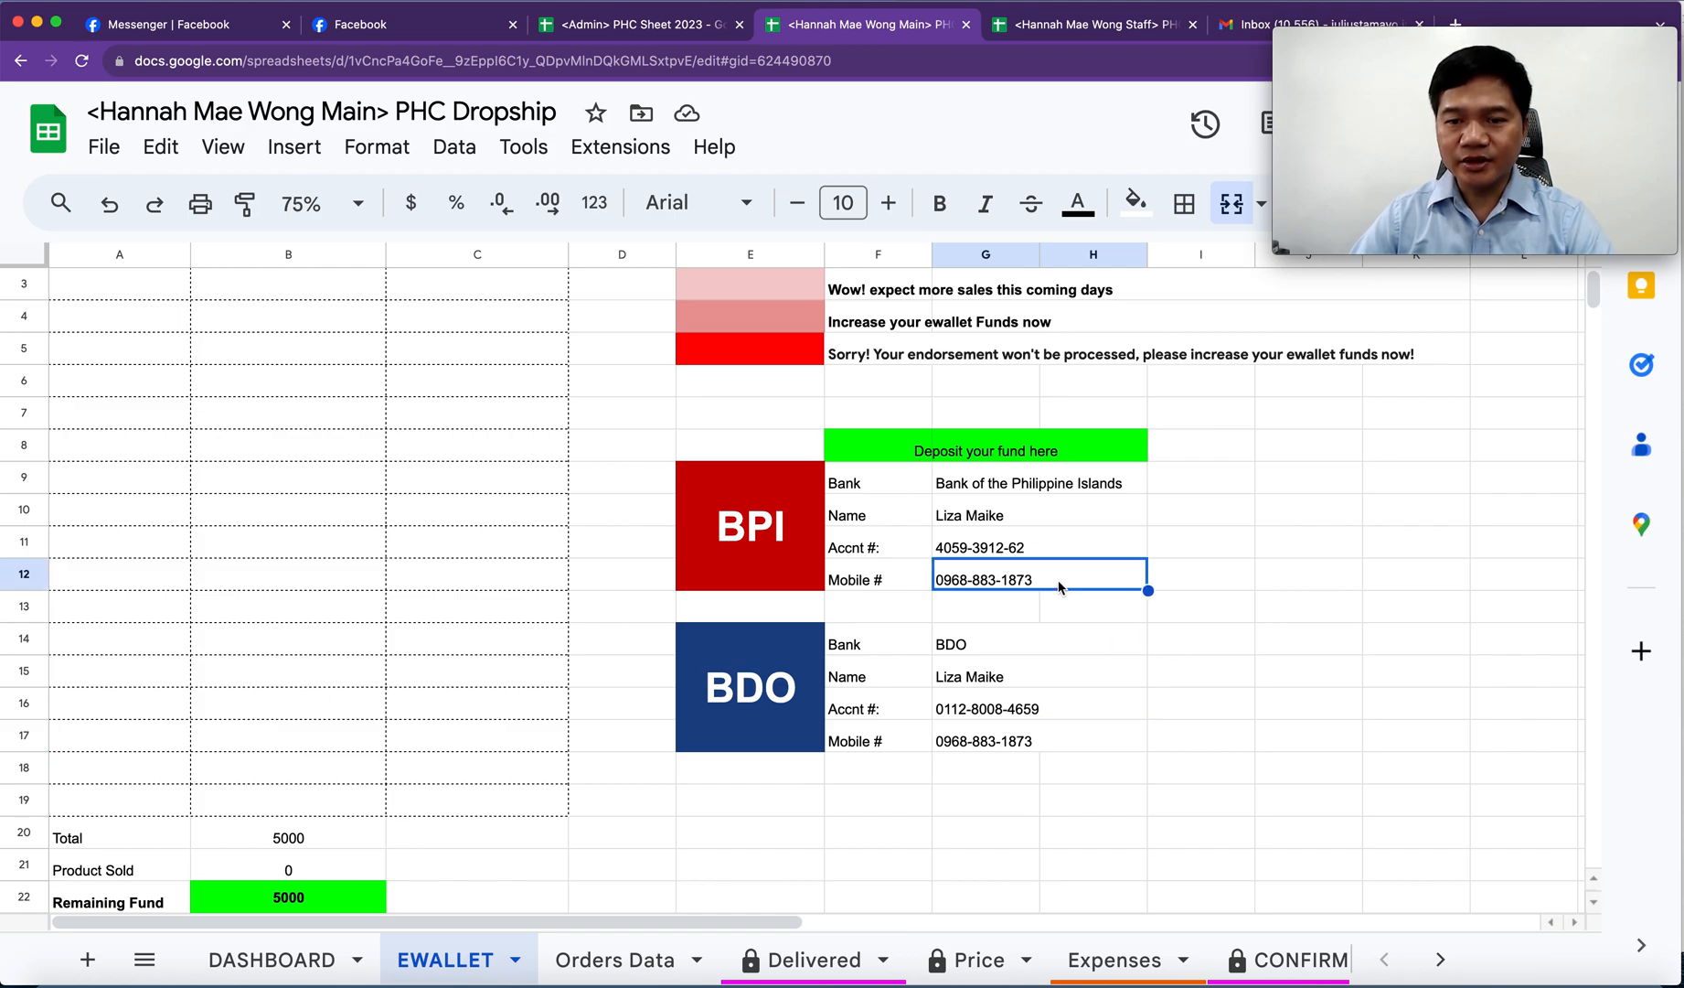
{"action": "double_click", "coordinate": [1058, 583]}
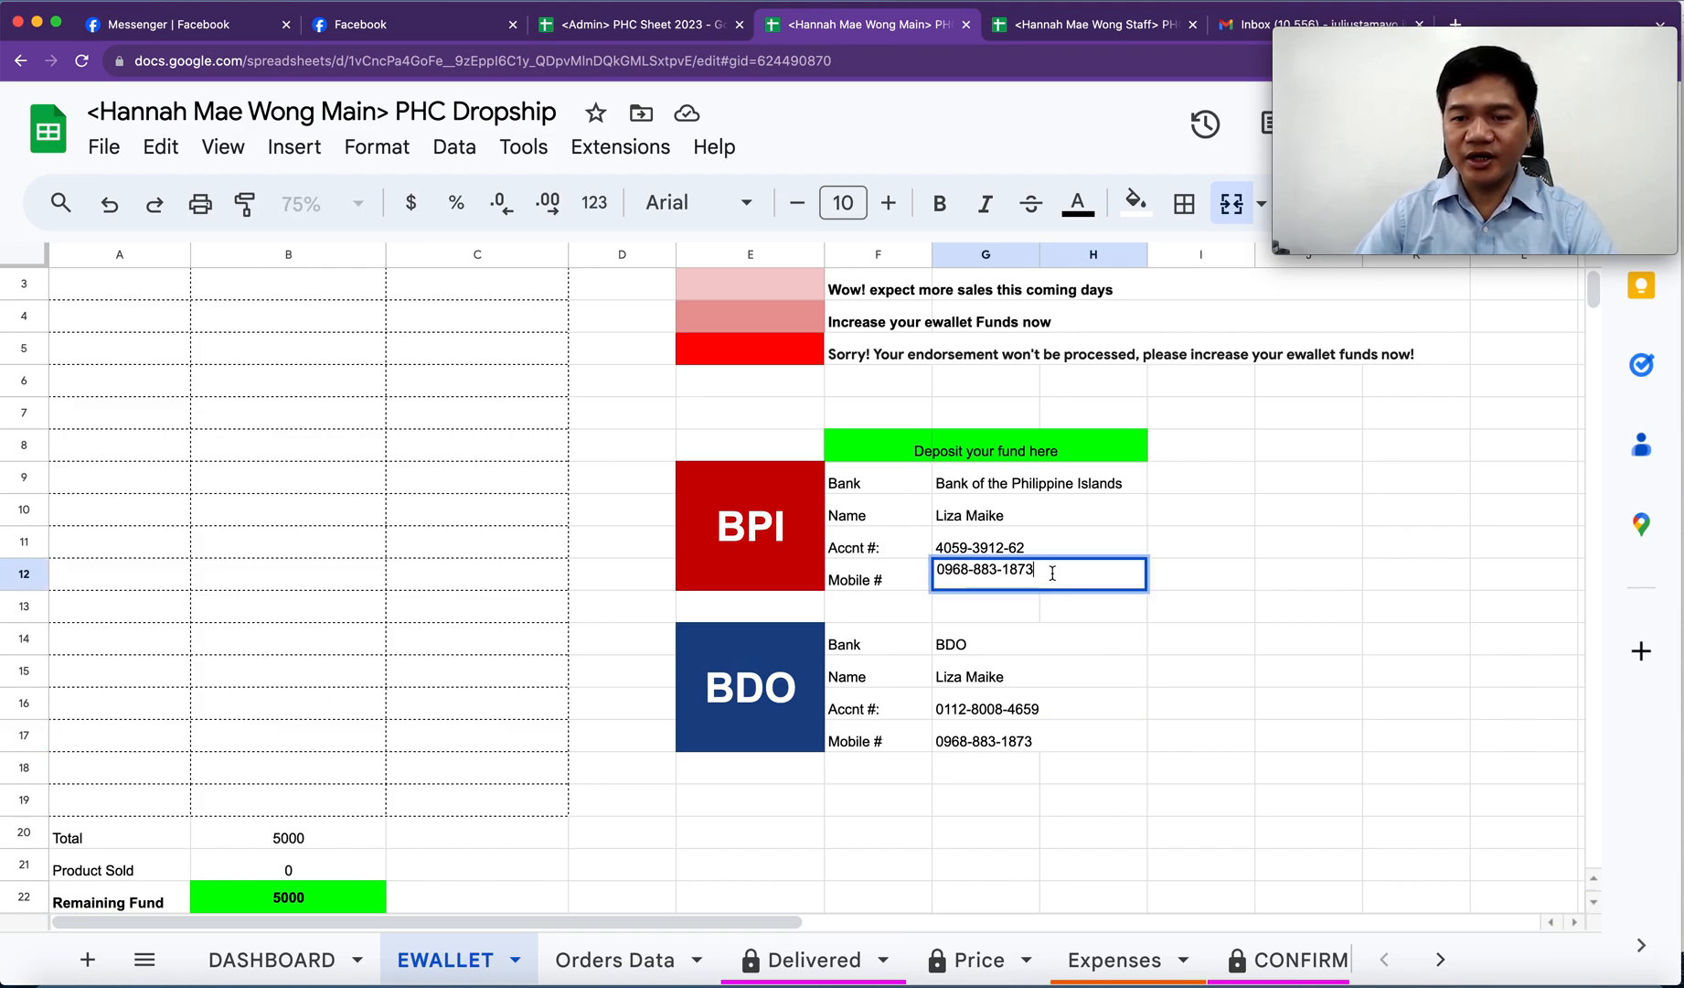
{"action": "key", "text": "Return"}
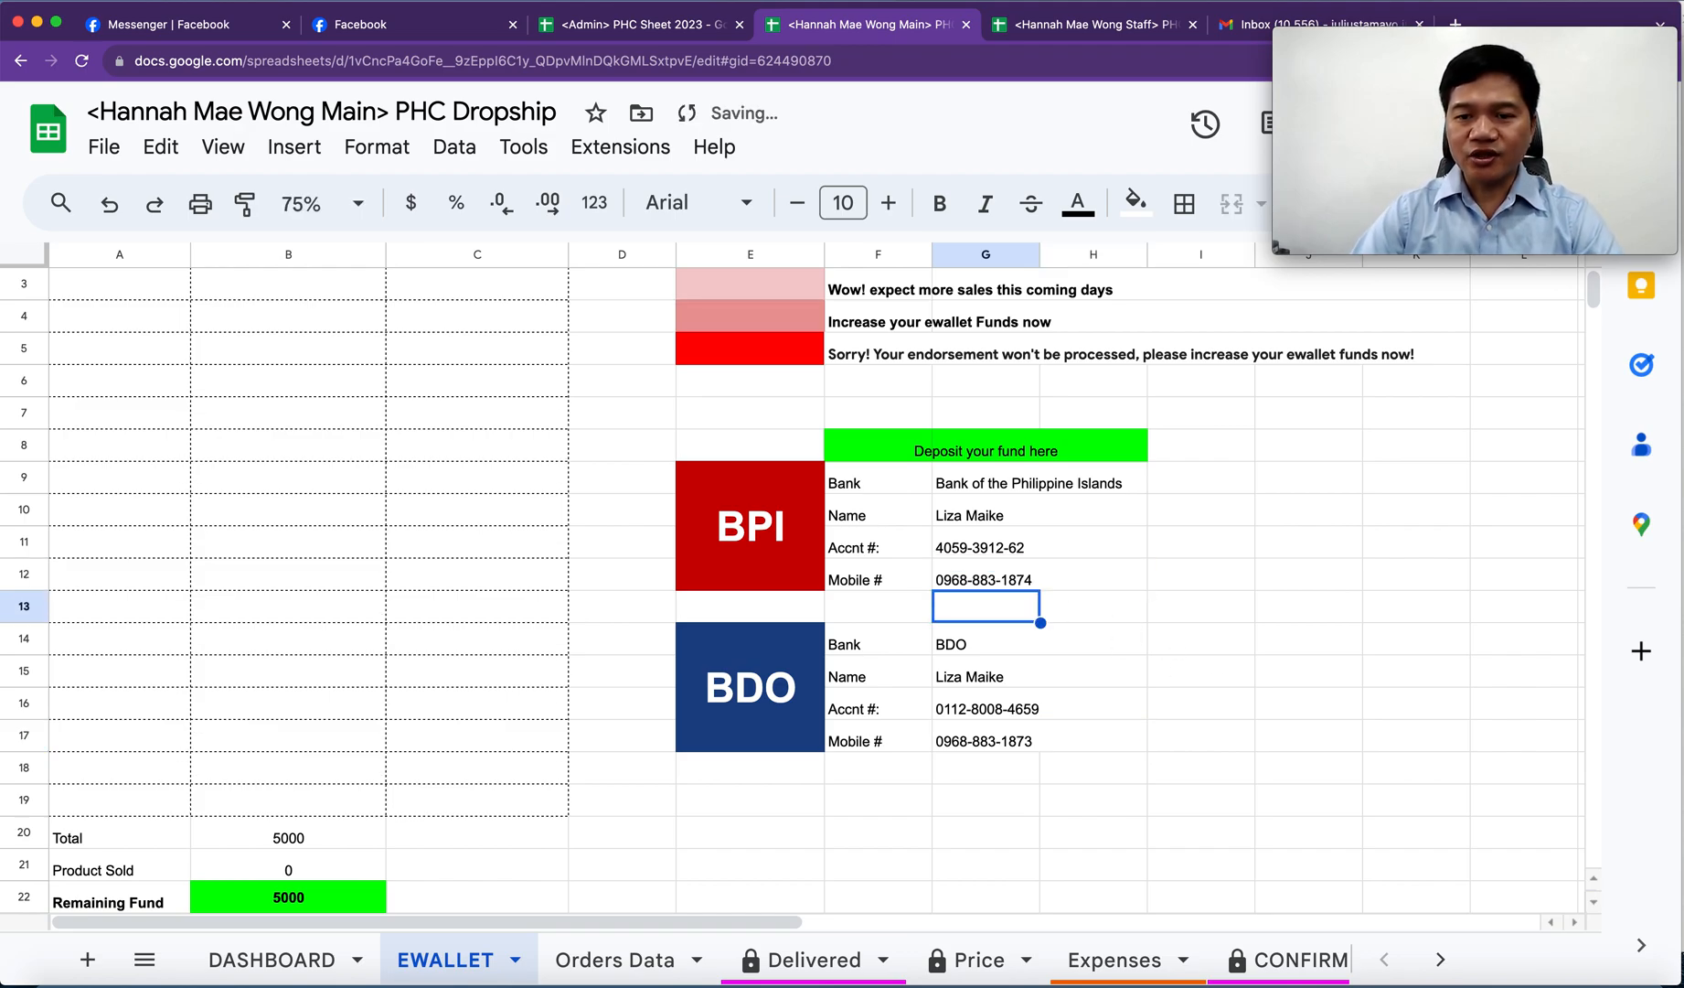
- Correct the last digit of the mobile number in the BDO deposit details
{"action": "double_click", "coordinate": [1053, 748]}
{"action": "type", "text": "4"}
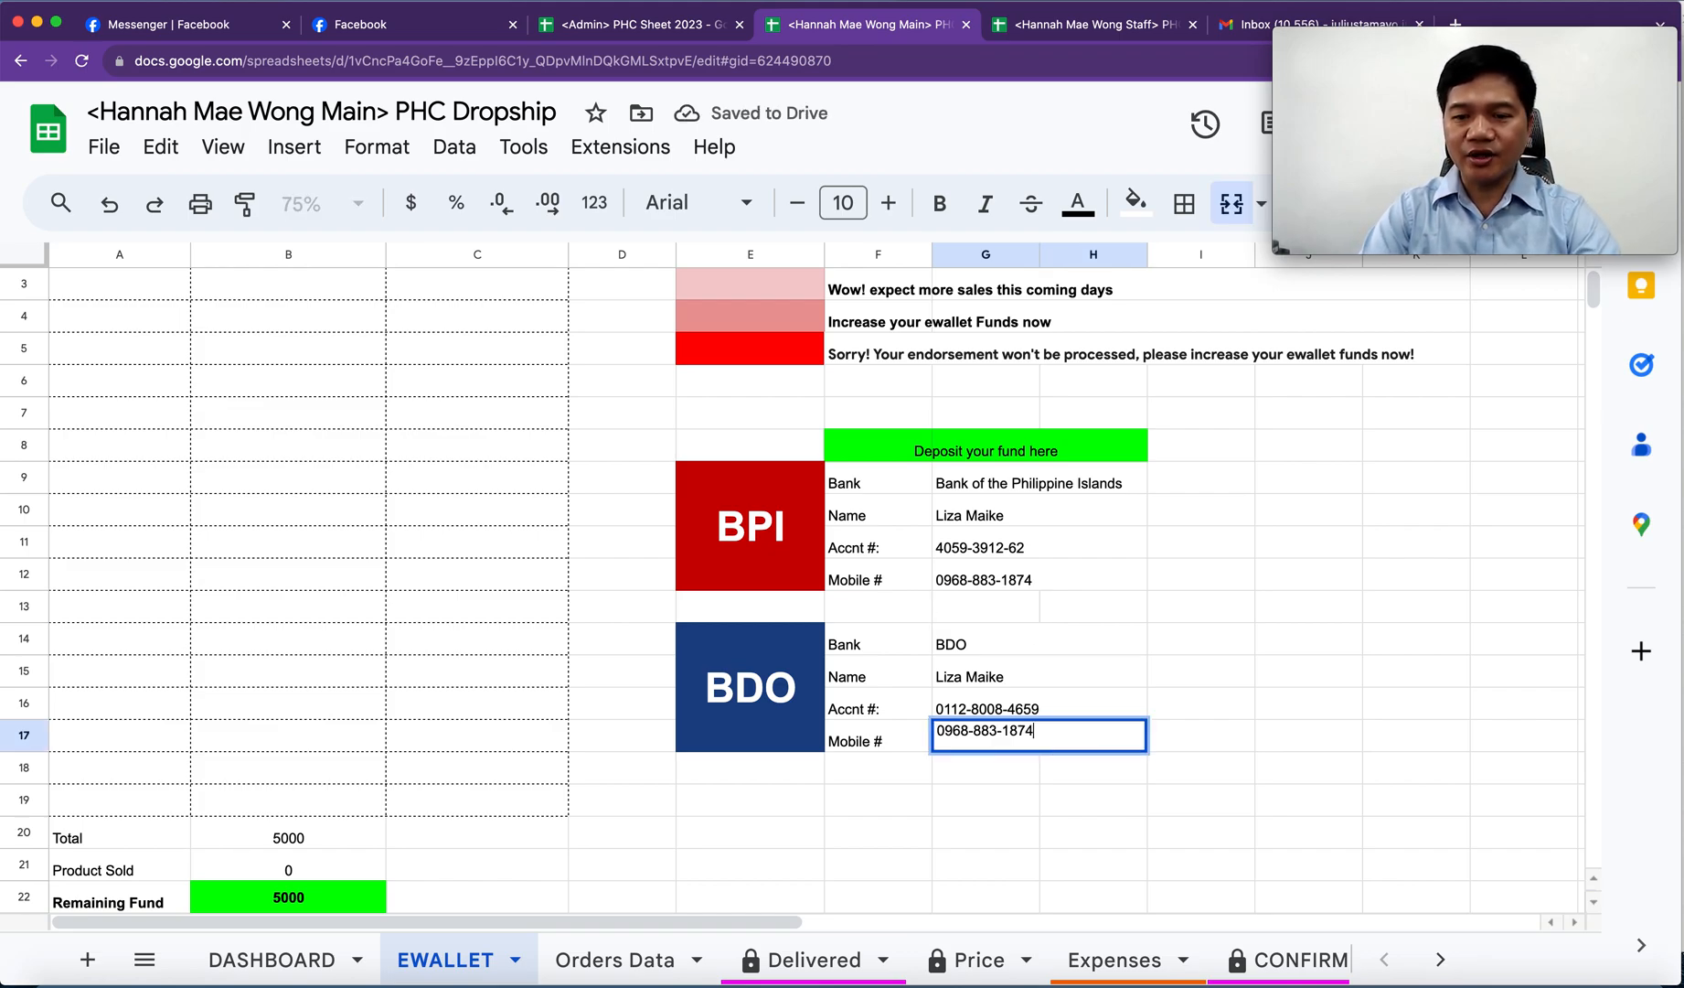
{"action": "key", "text": "Return"}
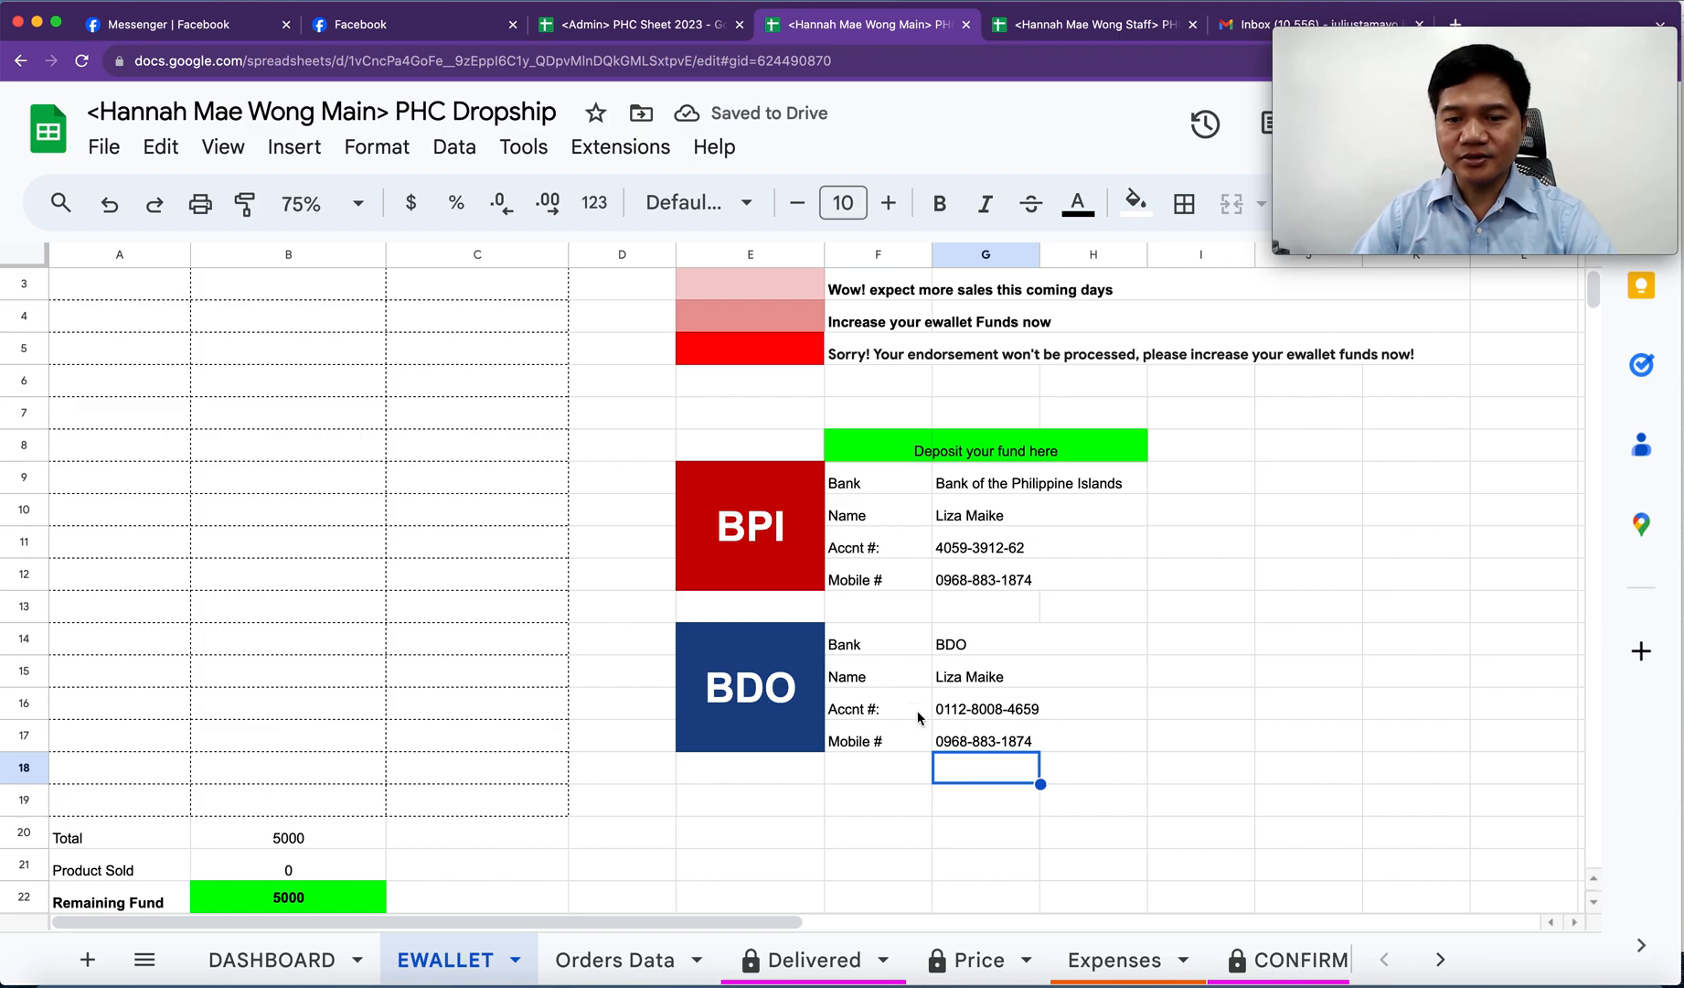
- Review the Date, Amount and MOP entries in the fund deposit table, along with its total, Product Sold and Remaining Fund rows
{"action": "scroll", "coordinate": [932, 686], "scroll_direction": "up", "scroll_amount": 2}
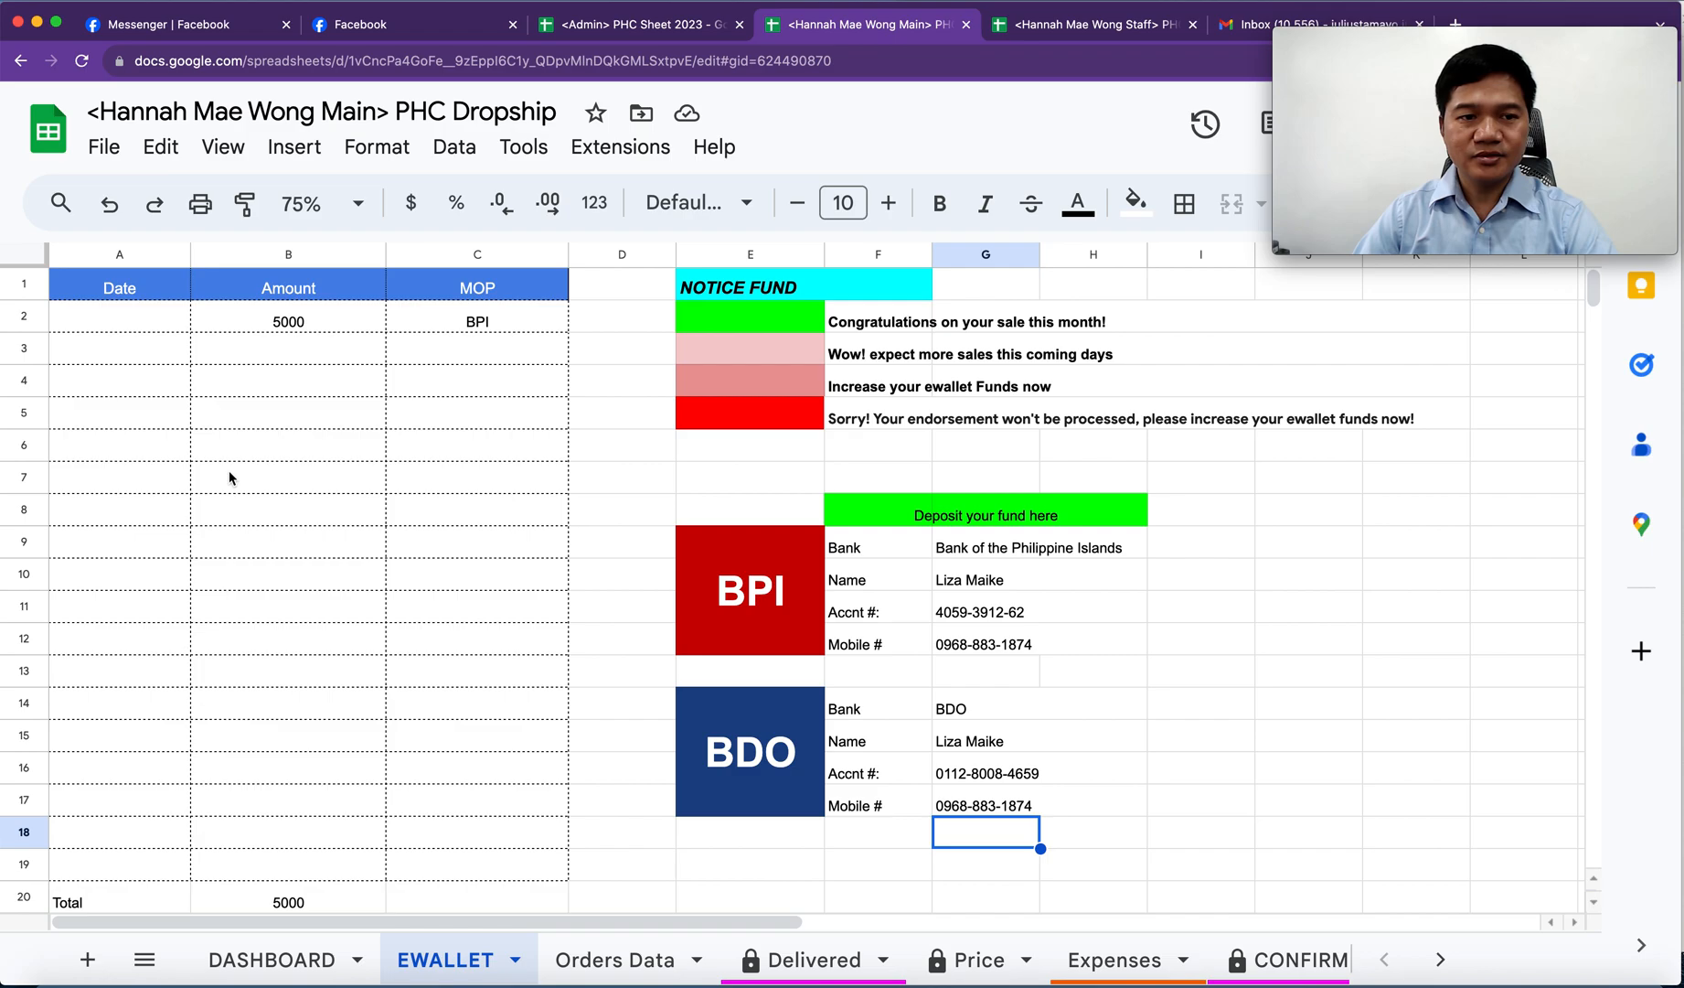
{"action": "left_click", "coordinate": [110, 320]}
{"action": "left_click", "coordinate": [258, 478]}
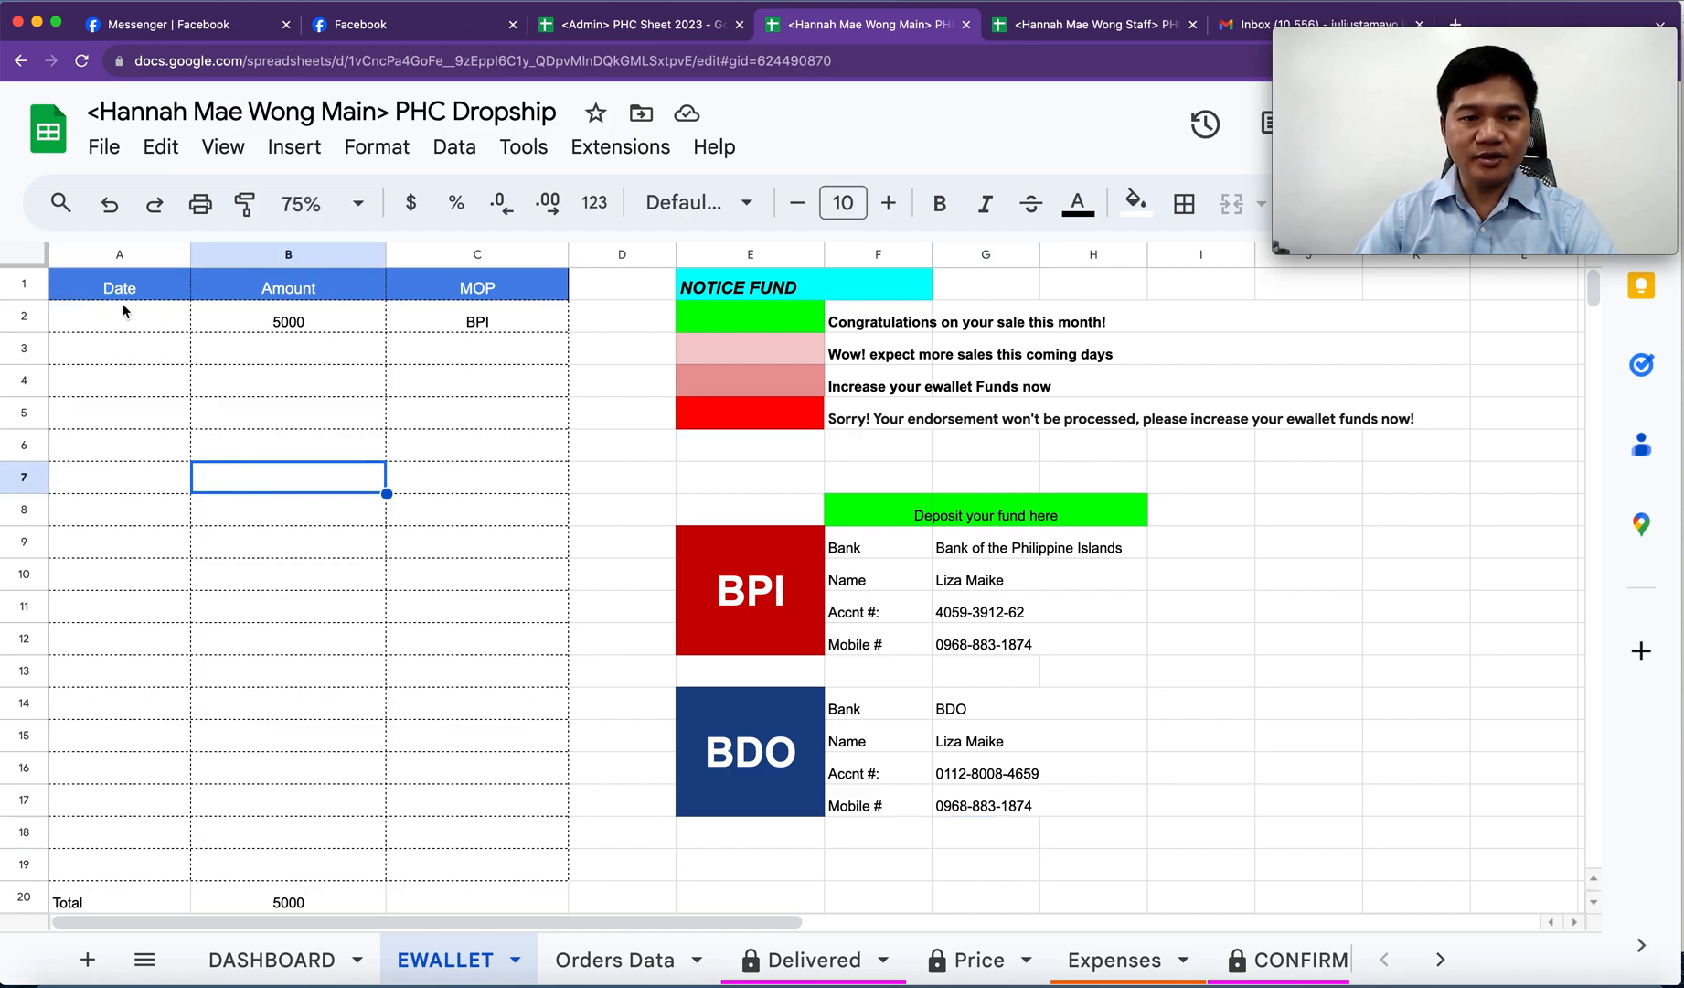
{"action": "left_click", "coordinate": [104, 328]}
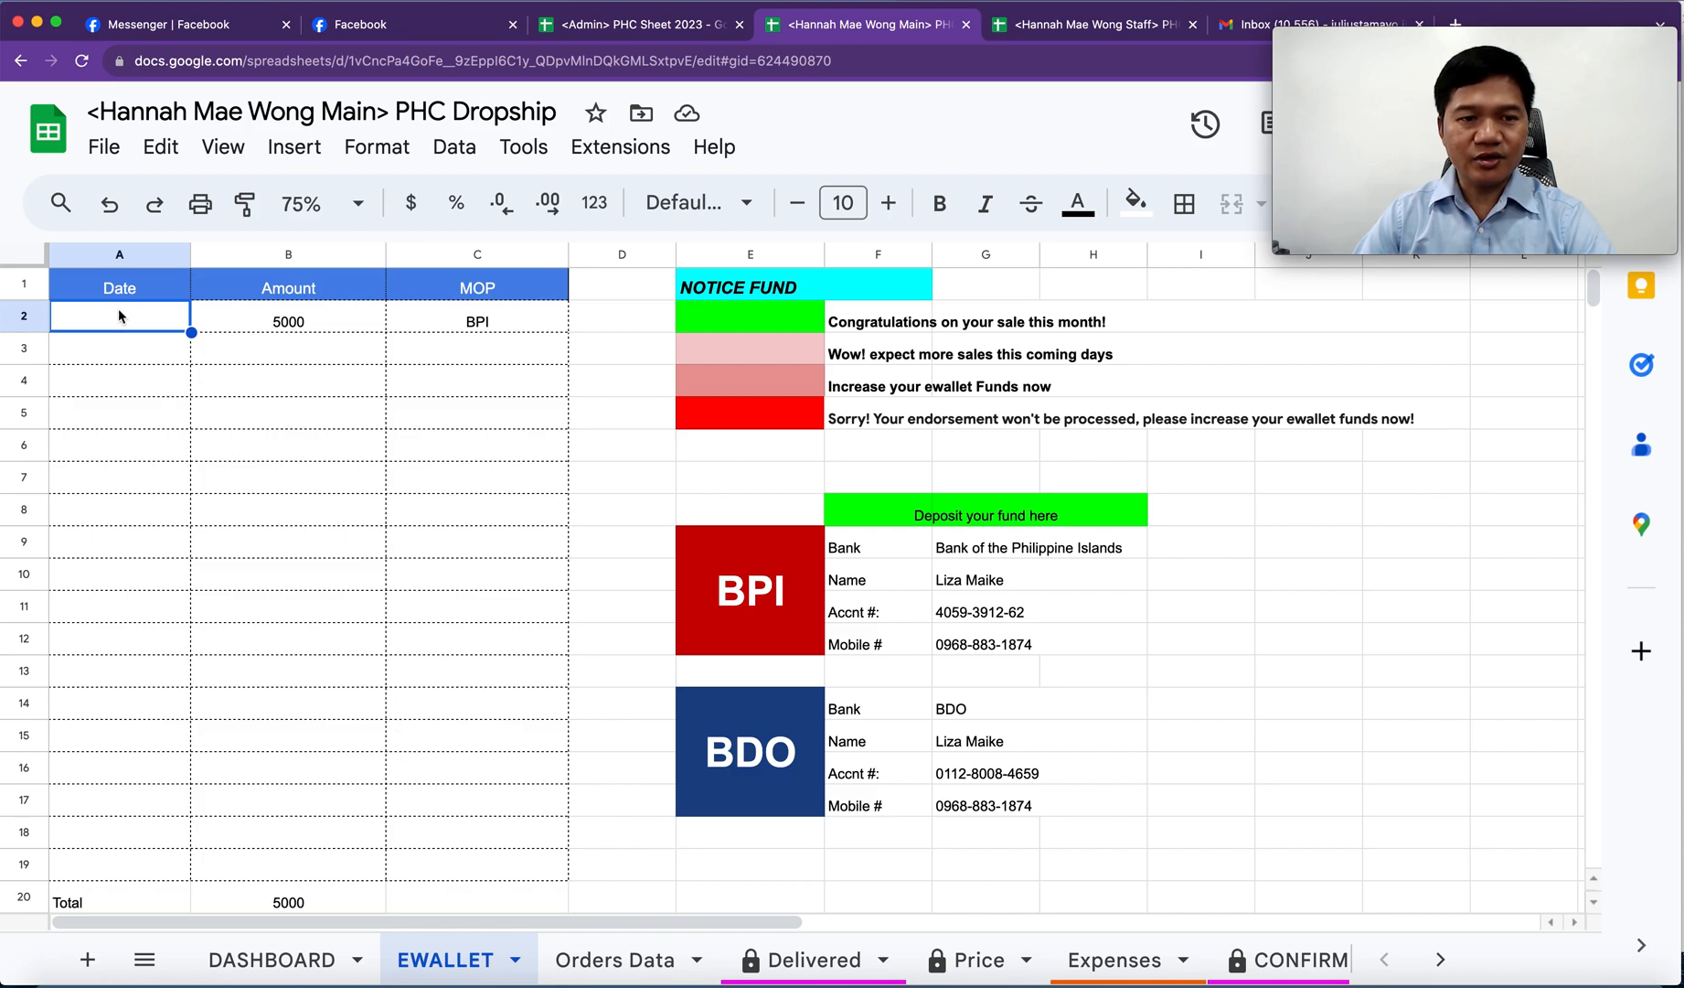
{"action": "left_click", "coordinate": [289, 322]}
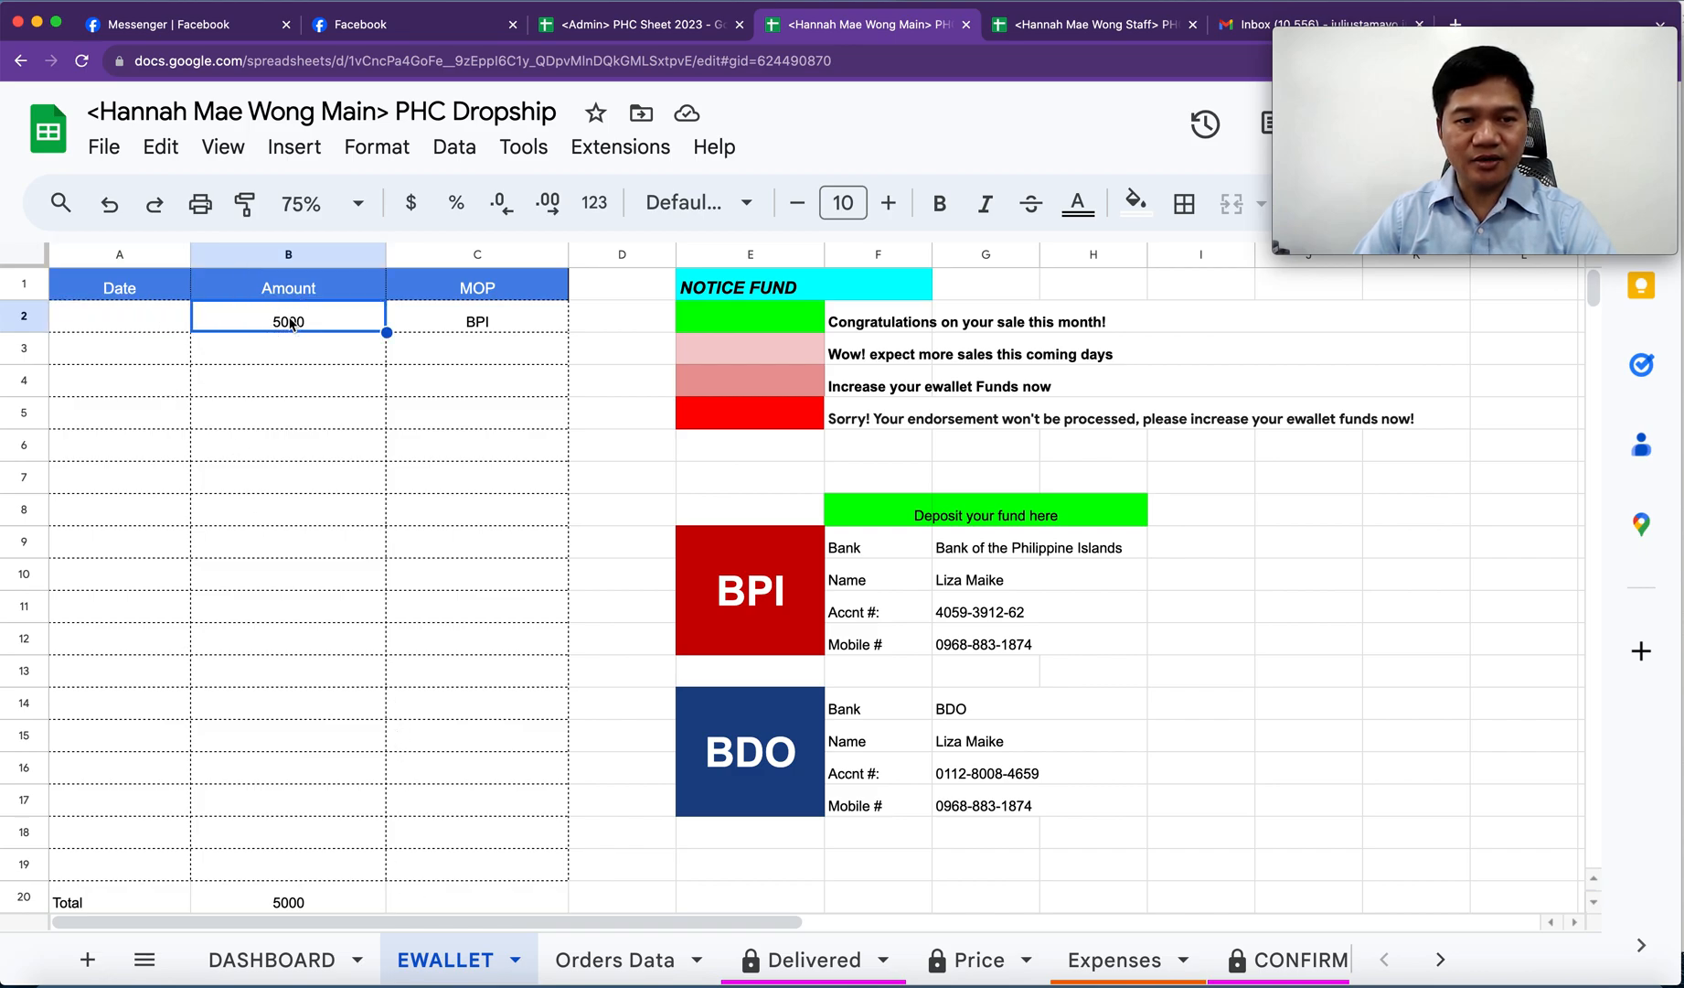
{"action": "left_click_drag", "start_coordinate": [136, 360], "coordinate": [481, 357]}
{"action": "left_click", "coordinate": [124, 355]}
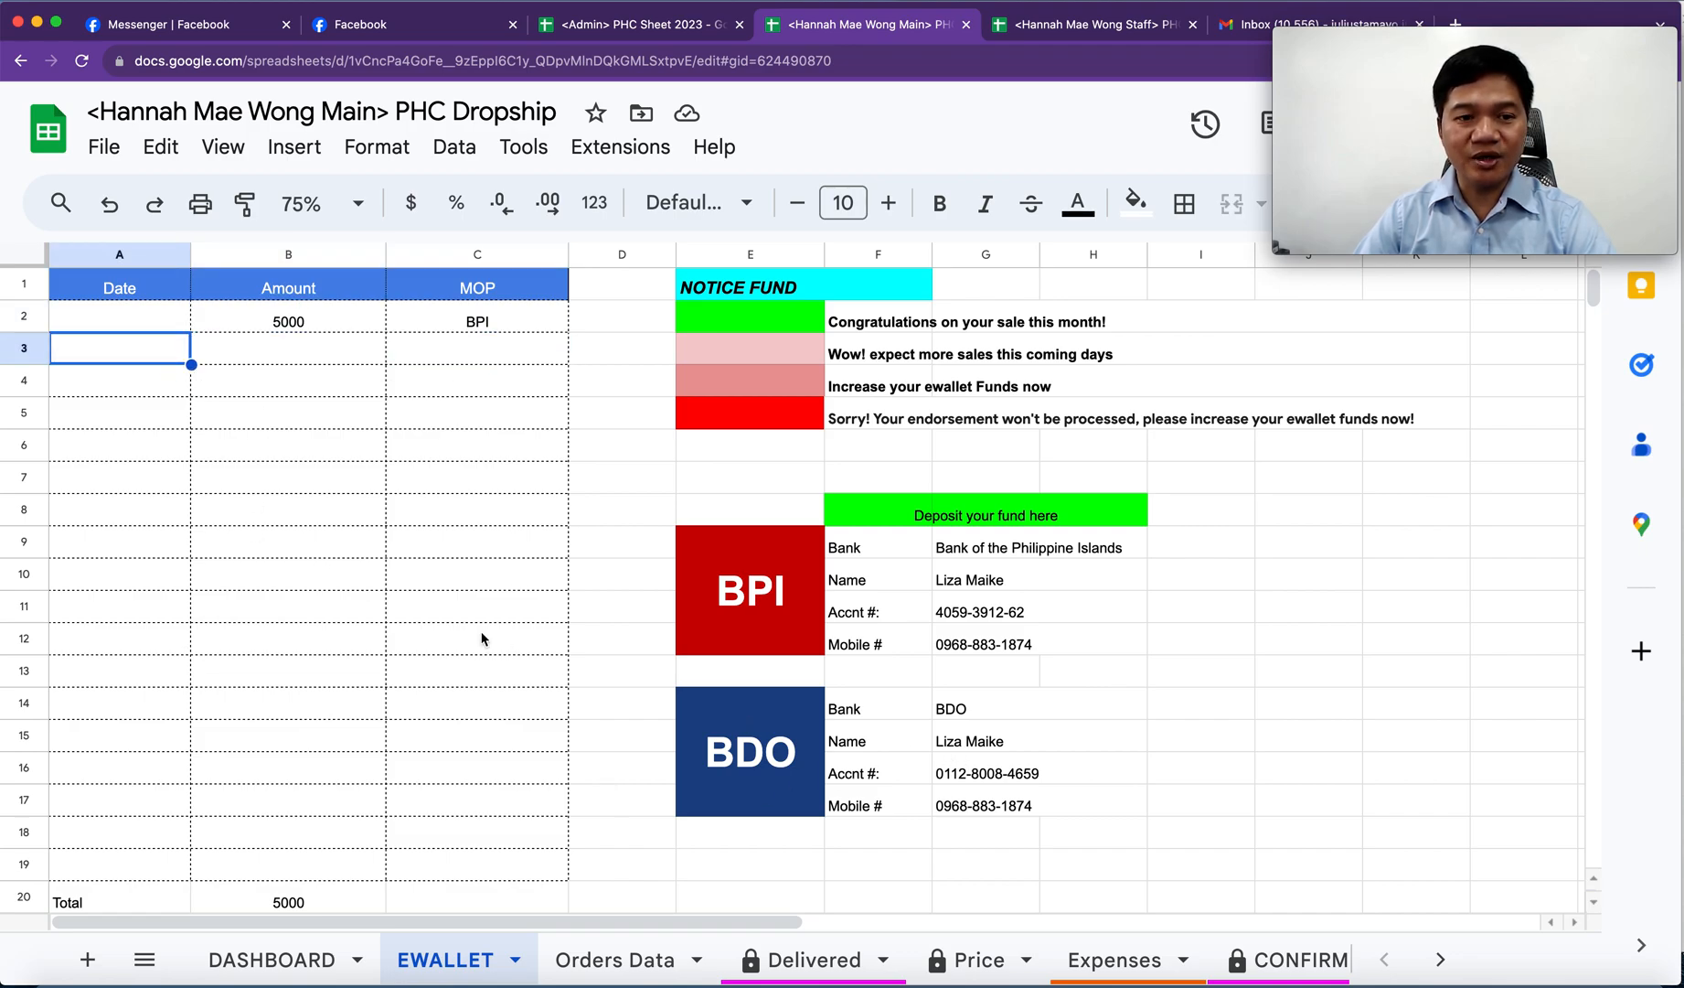
{"action": "left_click", "coordinate": [267, 356]}
{"action": "left_click", "coordinate": [512, 365]}
{"action": "scroll", "coordinate": [425, 613], "scroll_direction": "down", "scroll_amount": 5}
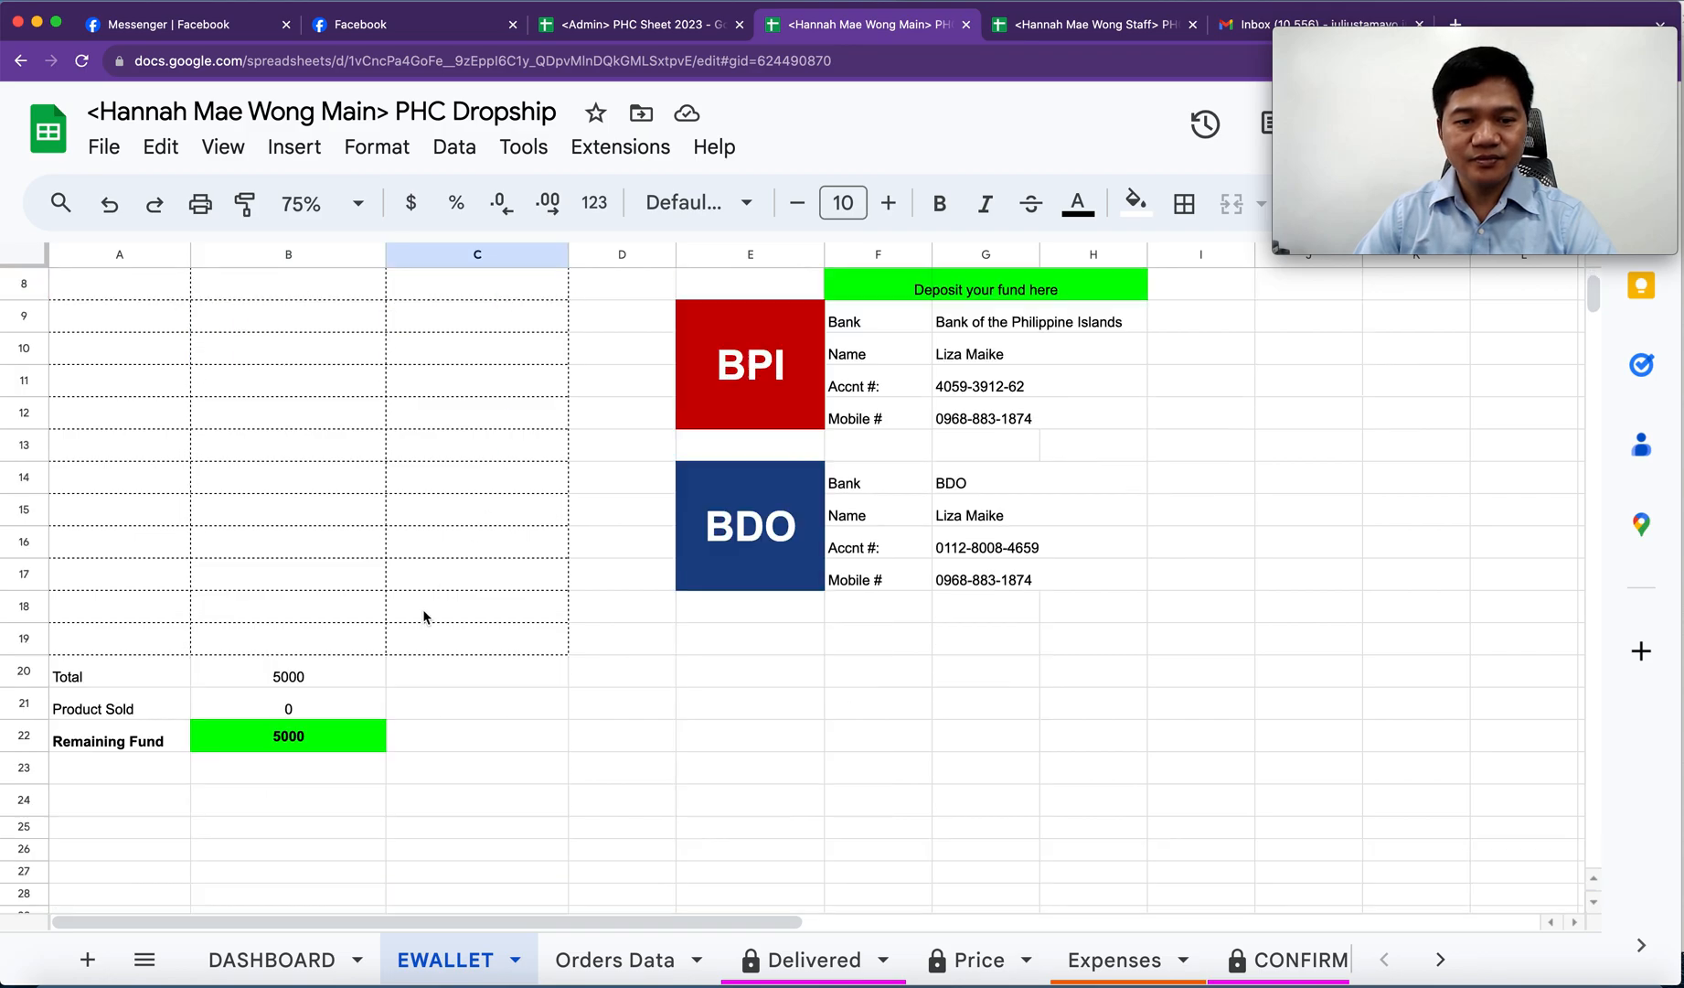
{"action": "scroll", "coordinate": [515, 667], "scroll_direction": "up", "scroll_amount": 5}
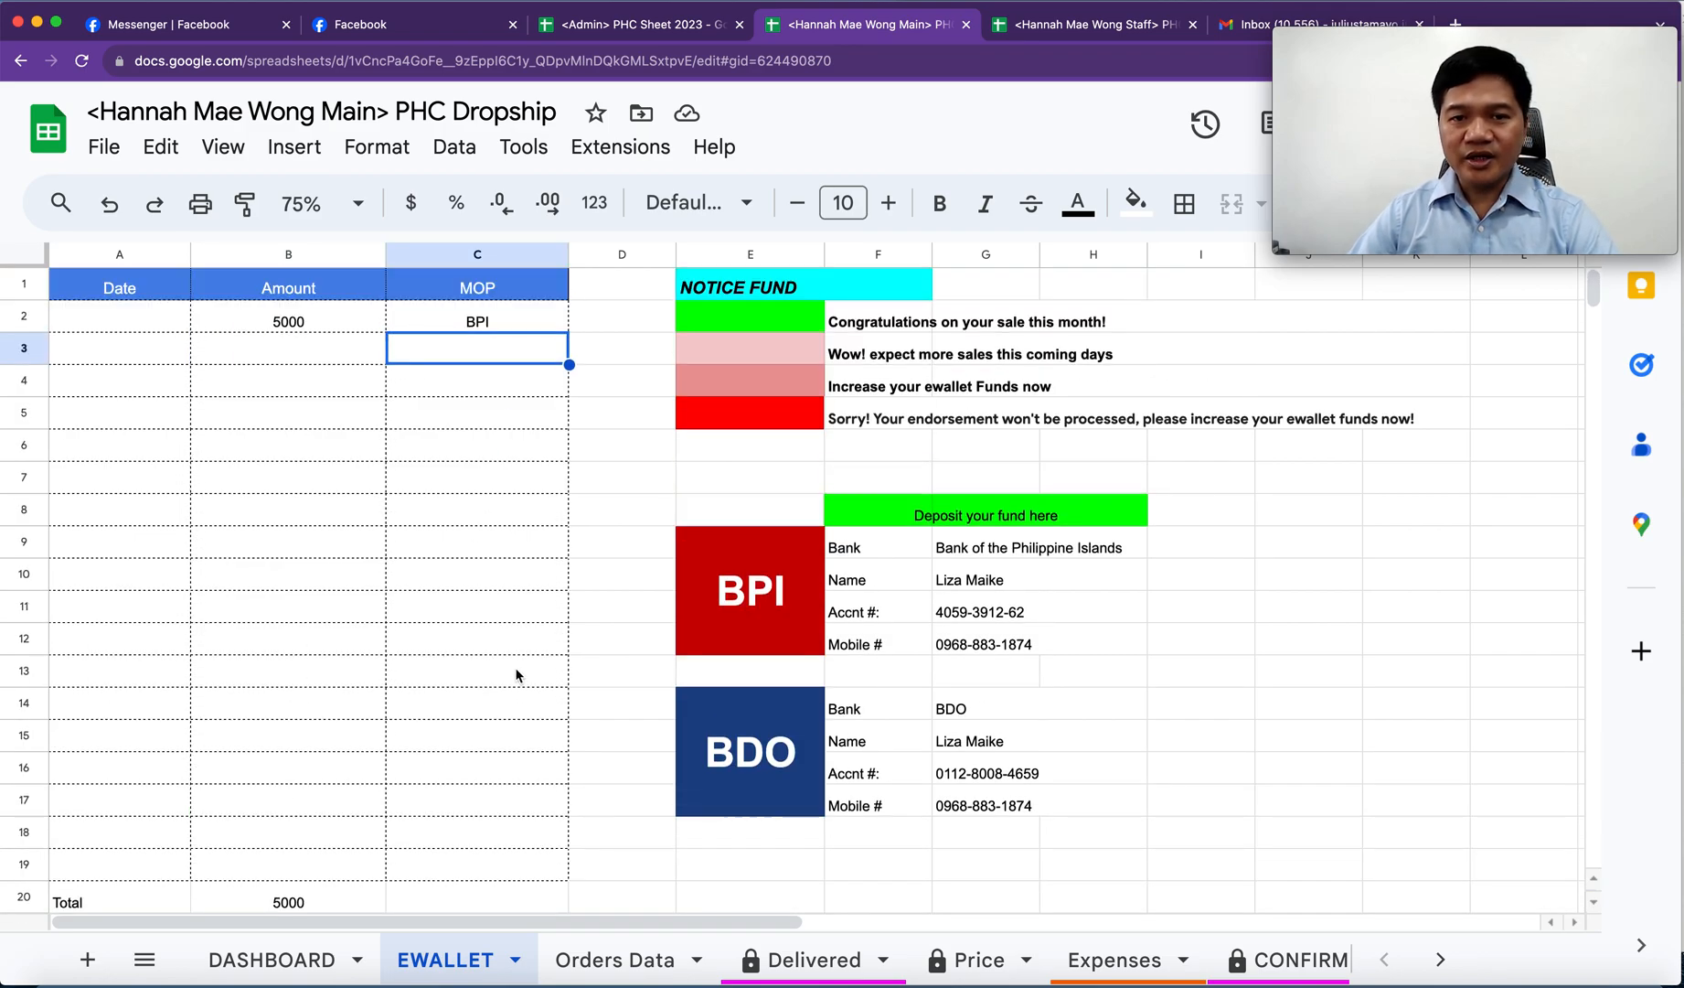